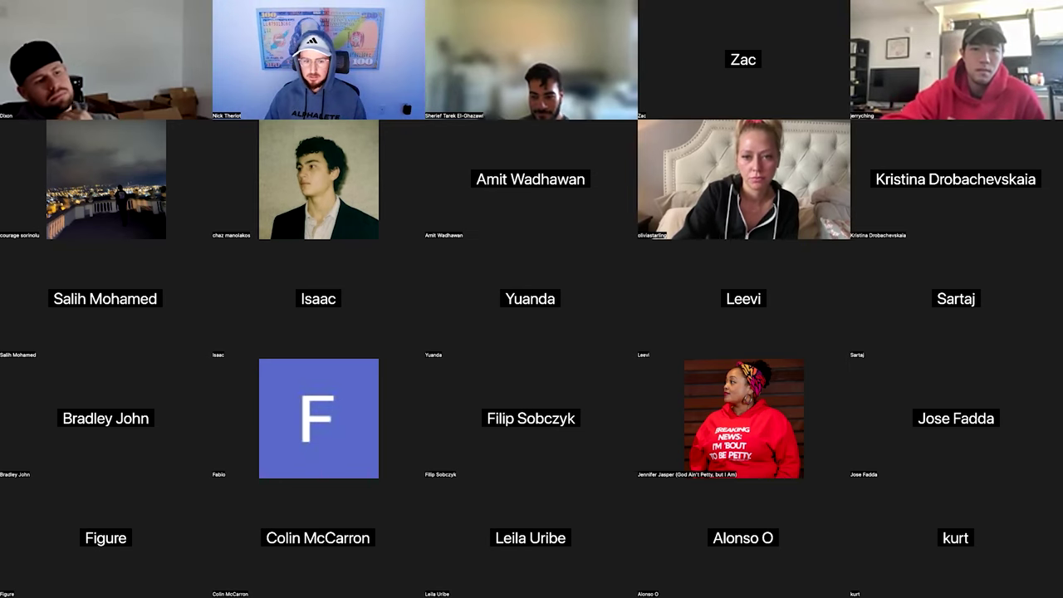
# Step: Leave Zoom's full-screen participant gallery to show the shared Chrome desktop
pyautogui.hotkey('ctrl', 't')
# Step: Go to shop.raak.cl and open the Shop All collection
pyautogui.write('shop.raak.cl')
pyautogui.press('Return')
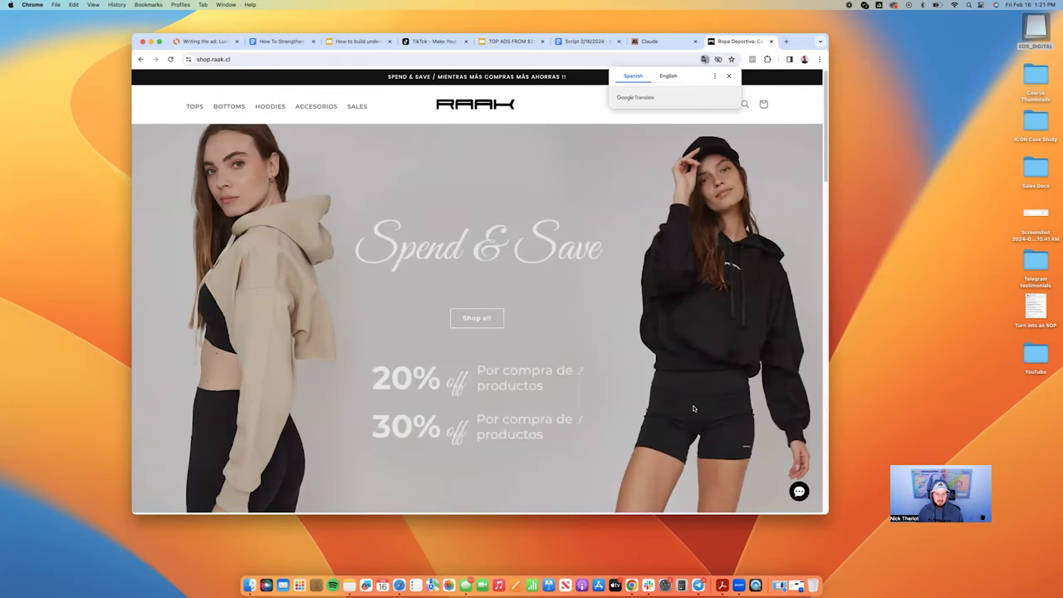
pyautogui.scroll(-3, 694, 408)
pyautogui.scroll(3, 695, 408)
pyautogui.click(479, 274)
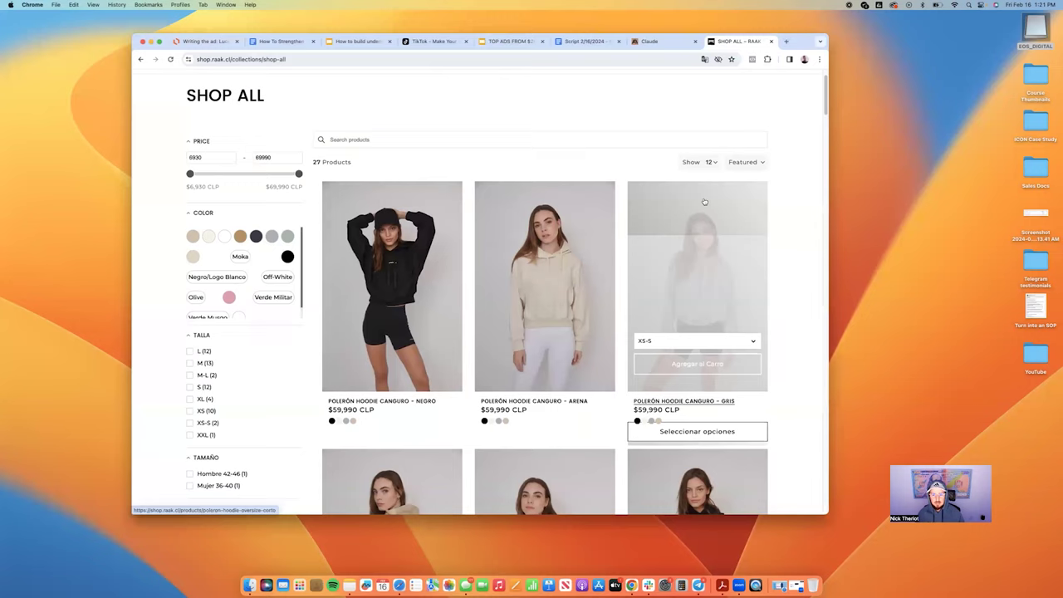
# Step: Sort products by Best Selling, close the discount popup, and open Top Move Raak
pyautogui.click(734, 211)
pyautogui.click(686, 247)
pyautogui.scroll(-2, 526, 216)
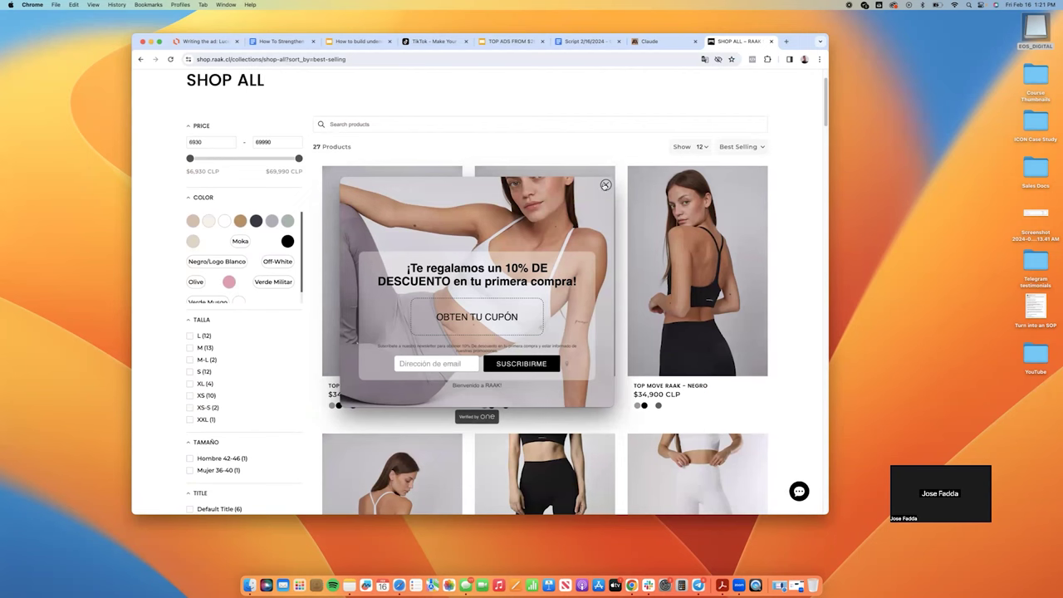
pyautogui.click(606, 184)
pyautogui.scroll(1, 633, 118)
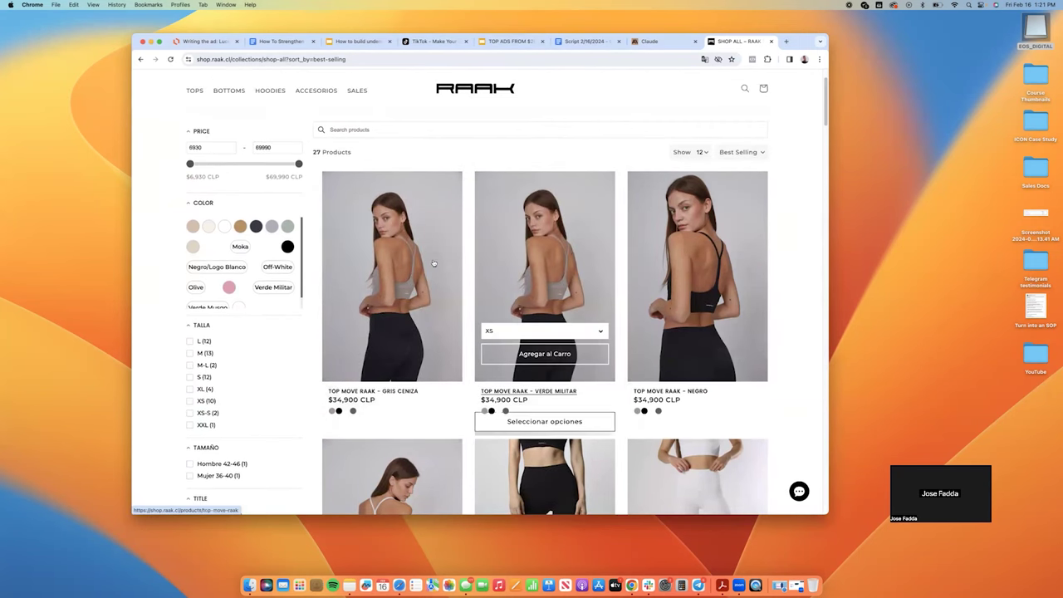
pyautogui.click(662, 236)
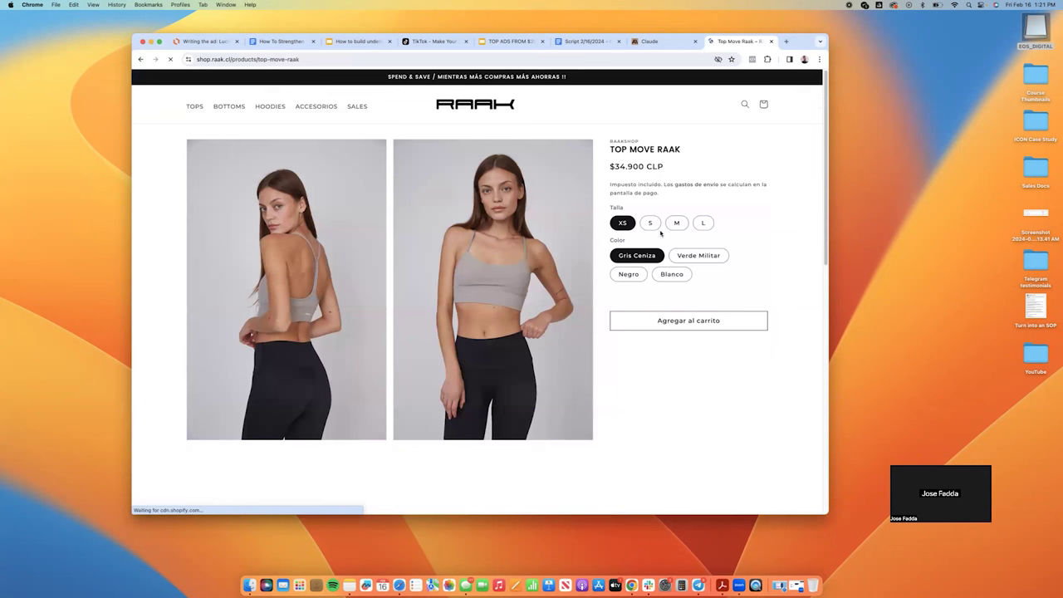
# Step: Return from the Top Move Raak page to the Shop All collection
pyautogui.scroll(-5, 648, 216)
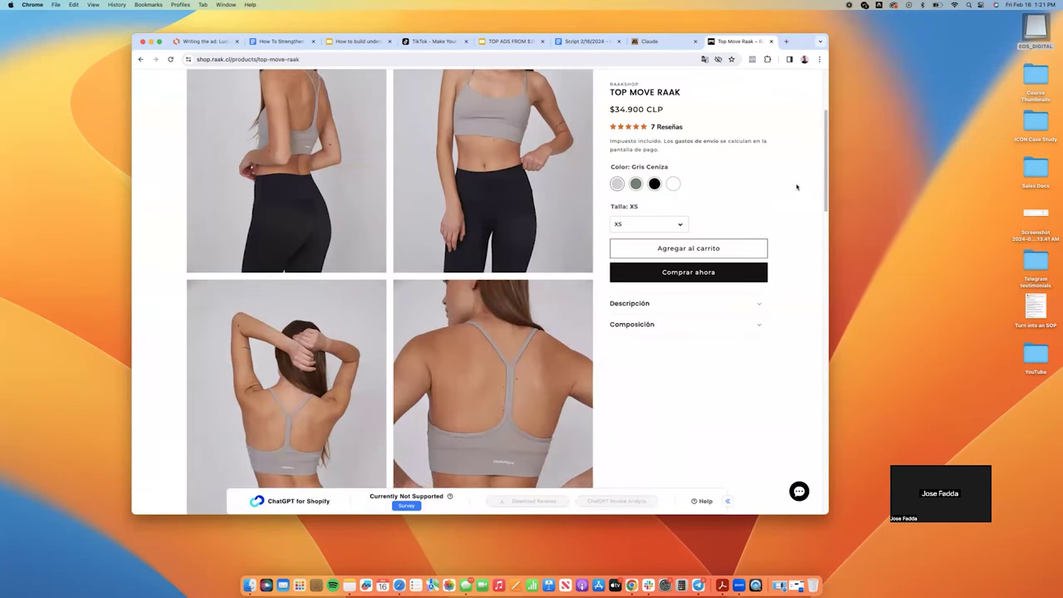
pyautogui.scroll(5, 757, 177)
pyautogui.moveTo(270, 89)
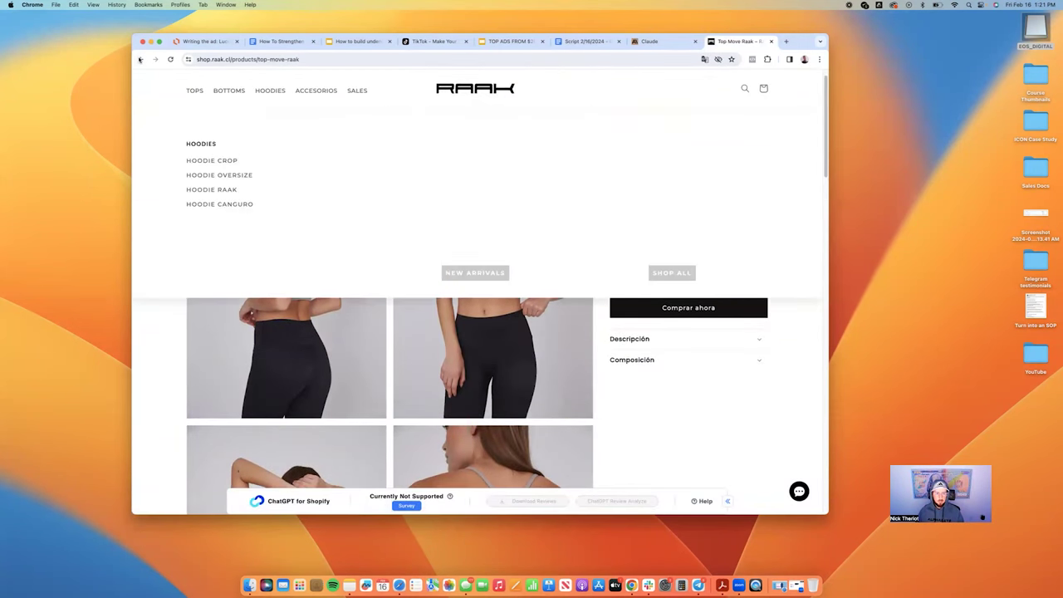
pyautogui.click(682, 255)
# Step: Scroll through the 27 best-selling tops and Calza Raak Clásica leggings
pyautogui.scroll(-5, 688, 359)
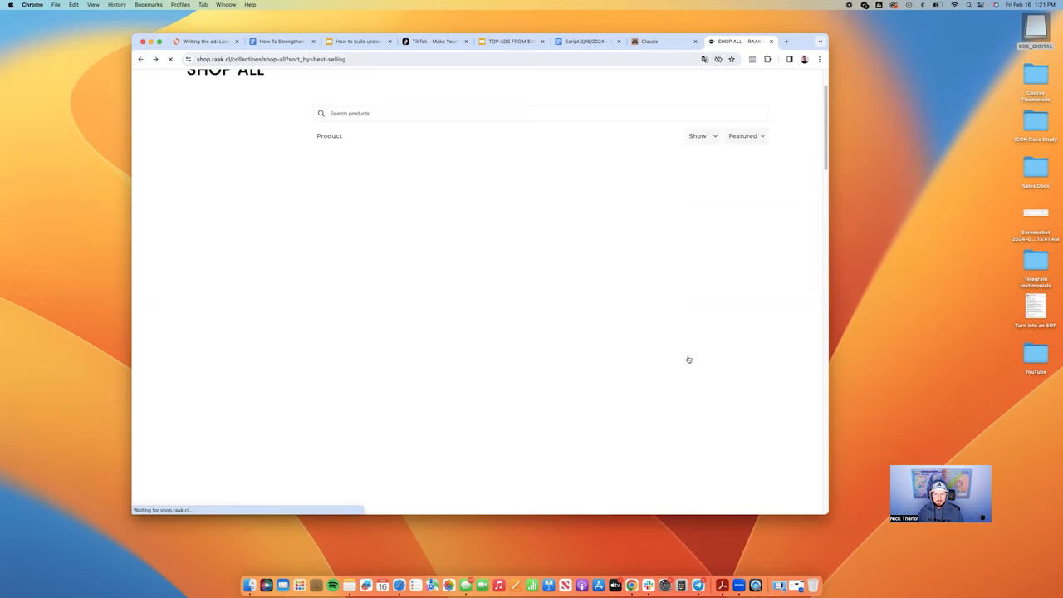
pyautogui.scroll(-2, 688, 359)
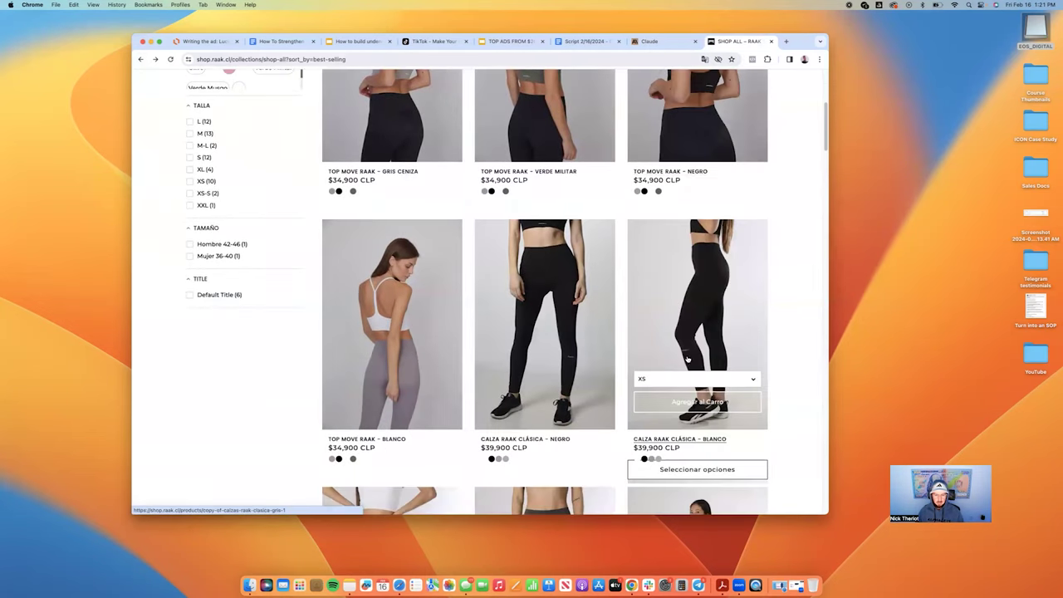
pyautogui.scroll(3, 551, 324)
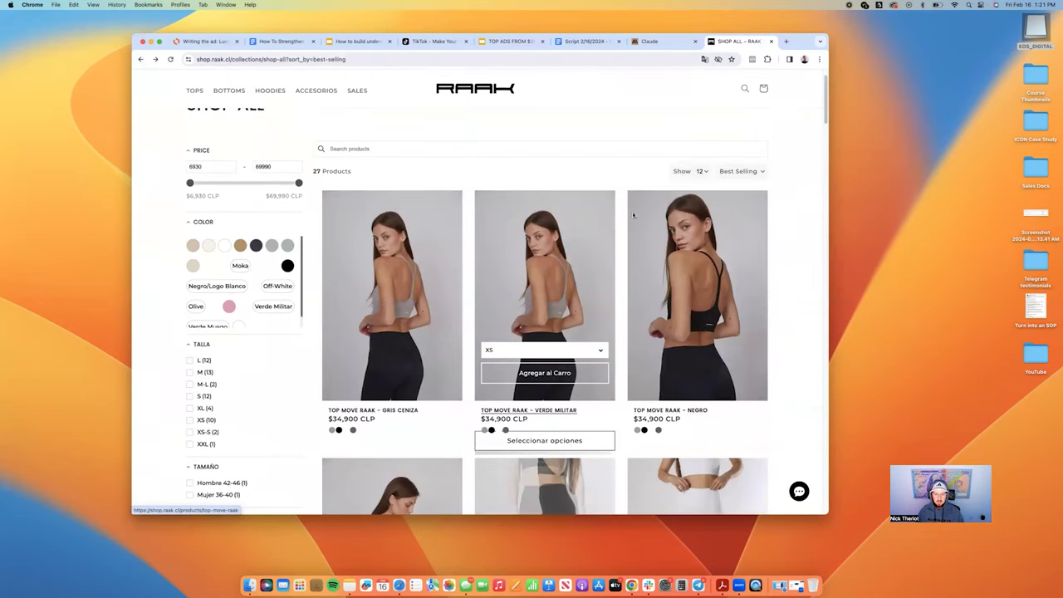
pyautogui.scroll(-2, 730, 265)
pyautogui.scroll(-3, 730, 257)
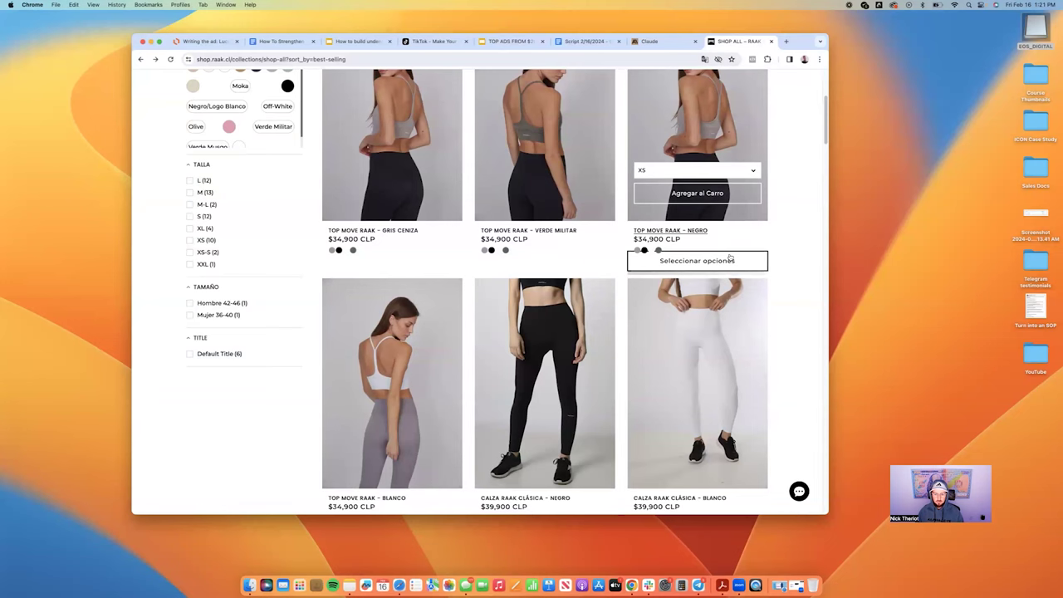
pyautogui.scroll(-6, 731, 257)
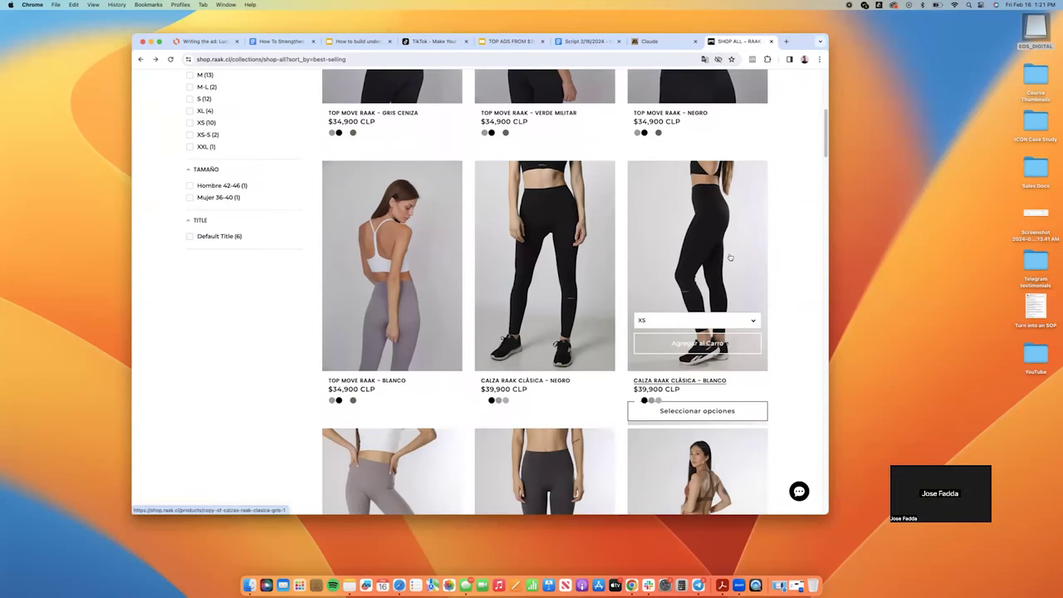
pyautogui.scroll(3, 730, 257)
pyautogui.scroll(10, 730, 256)
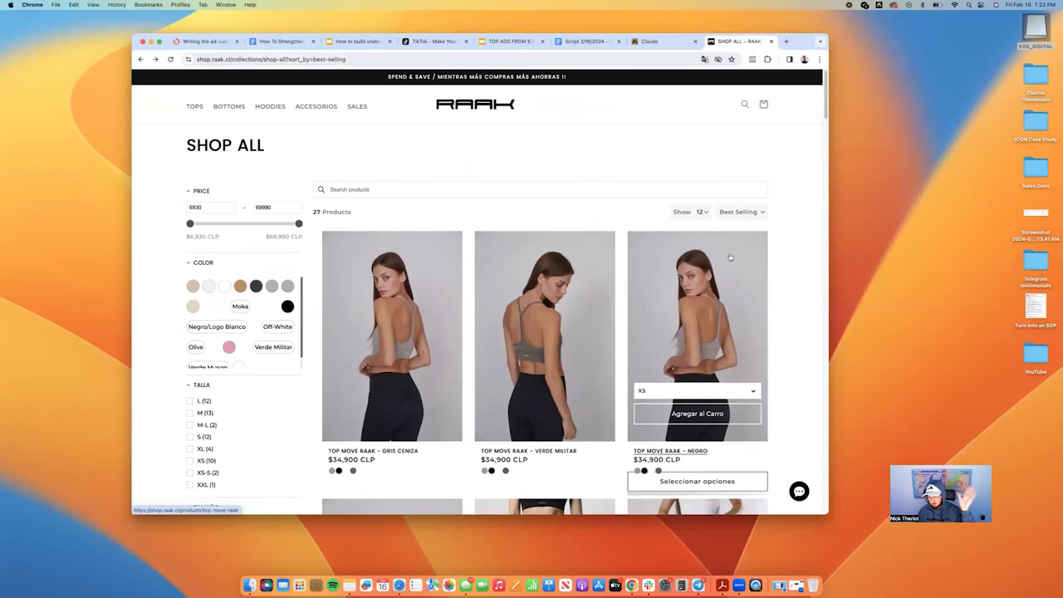
pyautogui.scroll(-5, 731, 256)
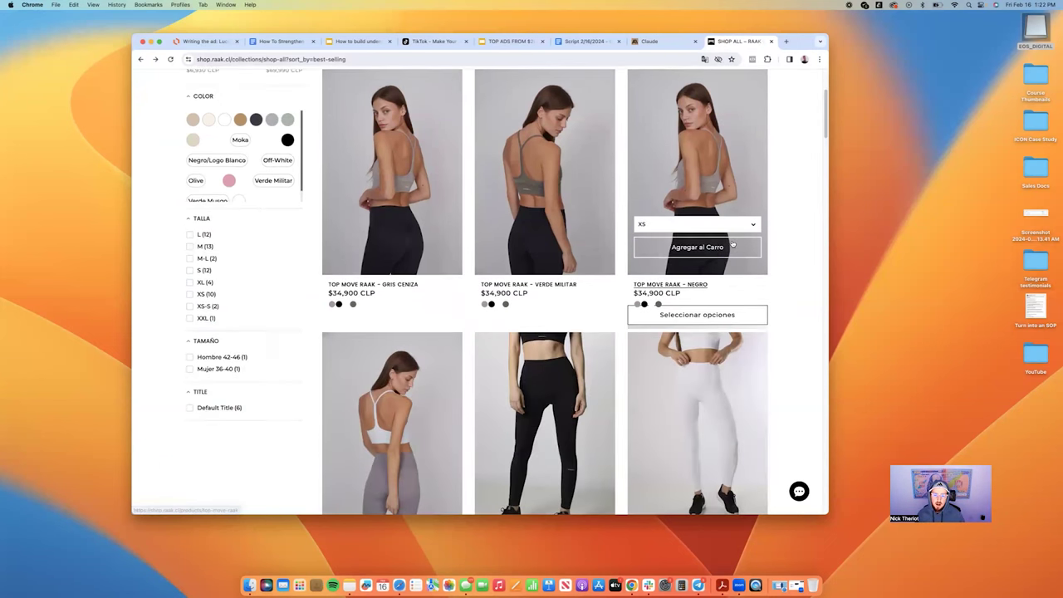
pyautogui.scroll(-2, 733, 243)
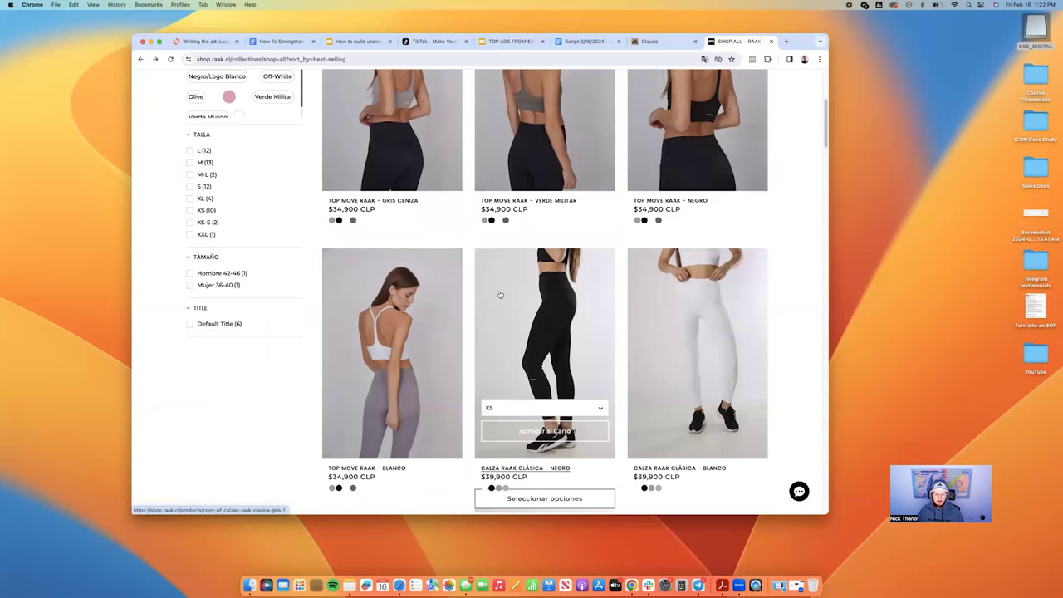
pyautogui.scroll(7, 466, 295)
pyautogui.scroll(-15, 652, 287)
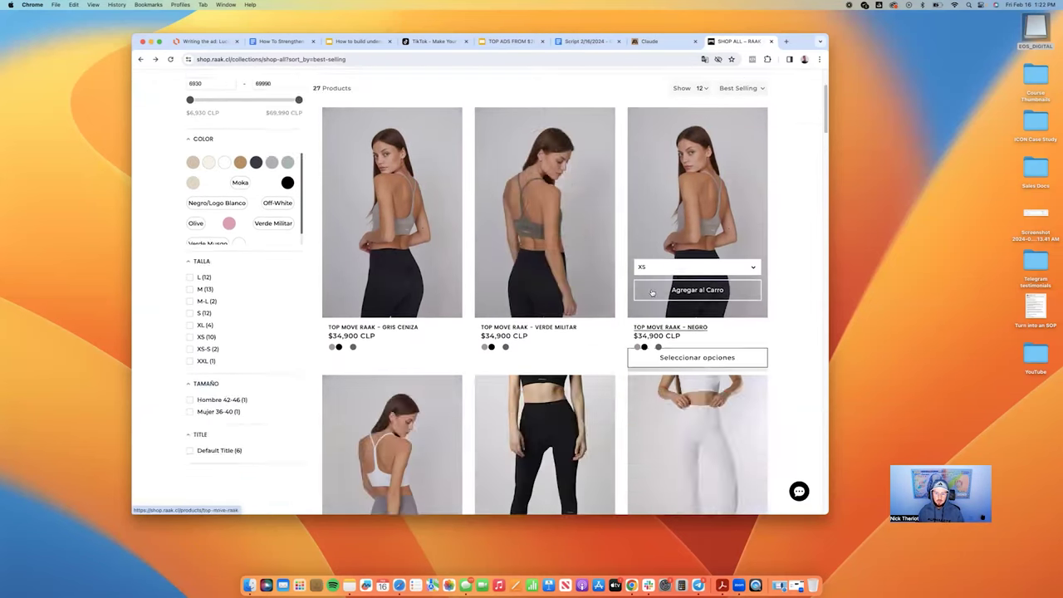
pyautogui.scroll(-5, 652, 292)
pyautogui.scroll(20, 653, 293)
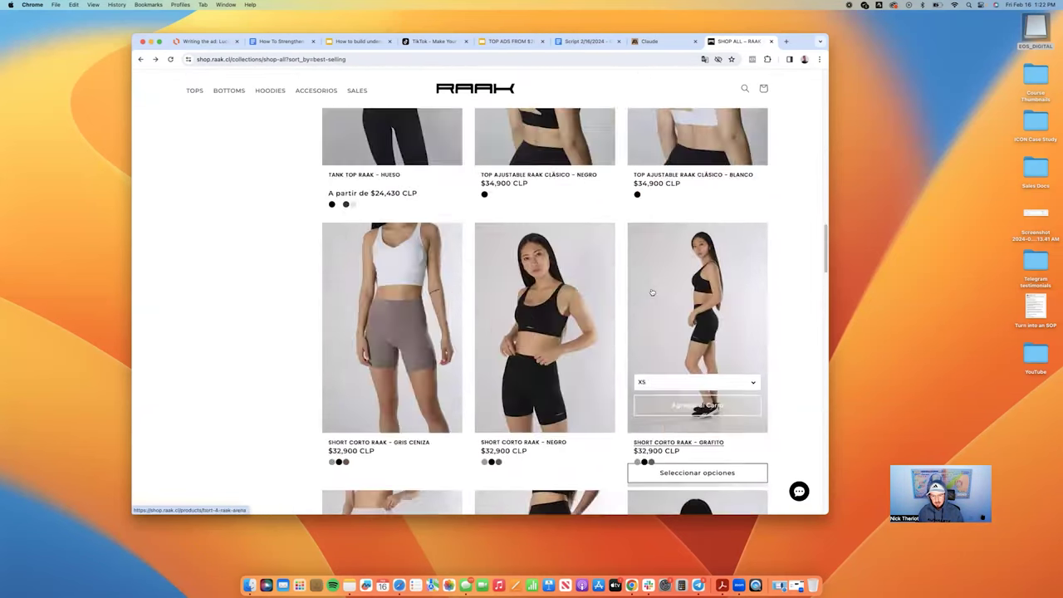
pyautogui.scroll(3, 652, 292)
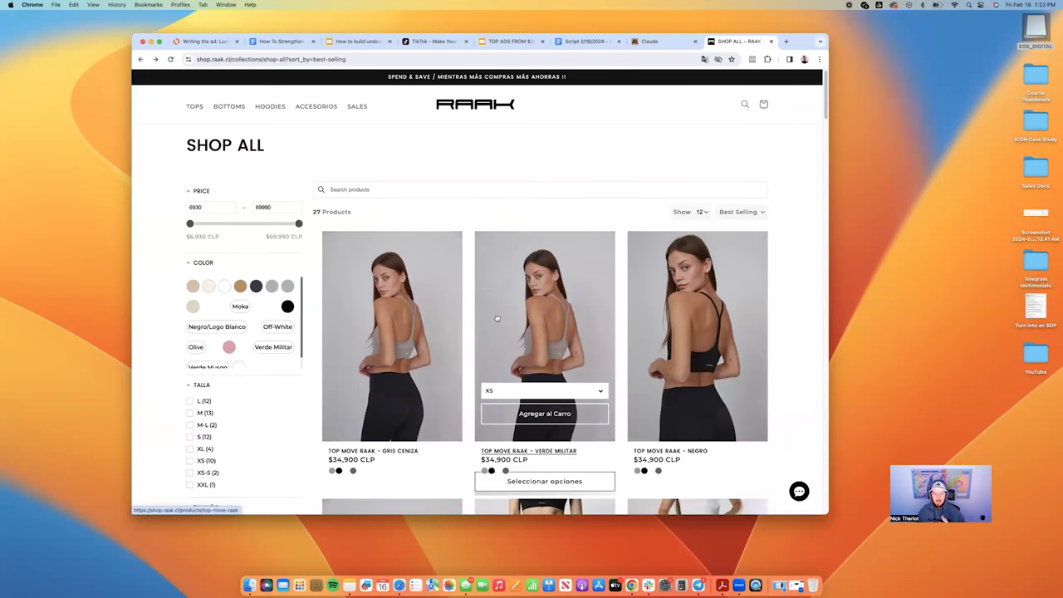
pyautogui.scroll(-5, 498, 317)
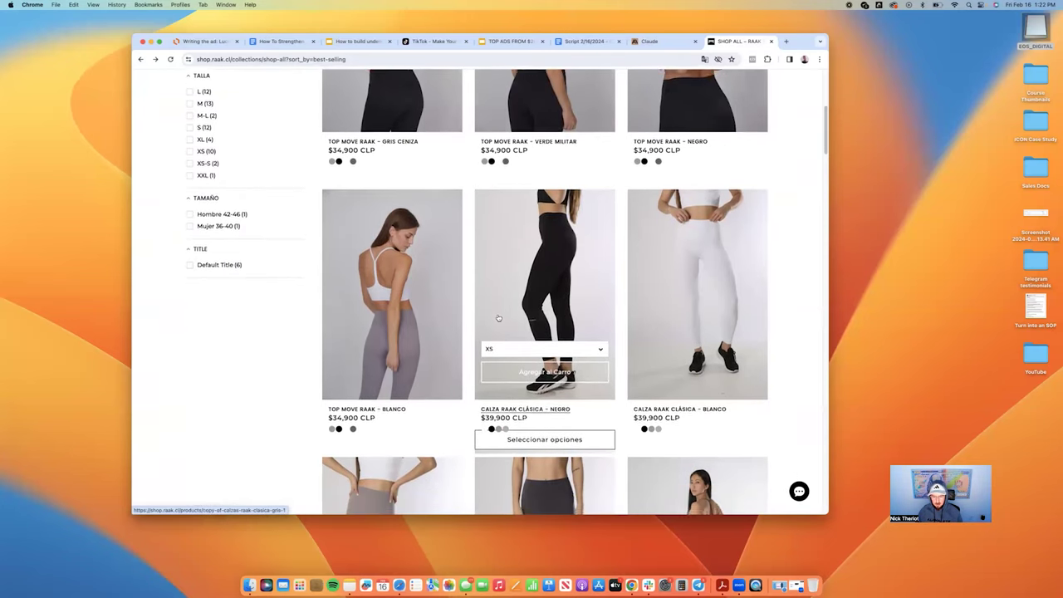
pyautogui.scroll(5, 498, 317)
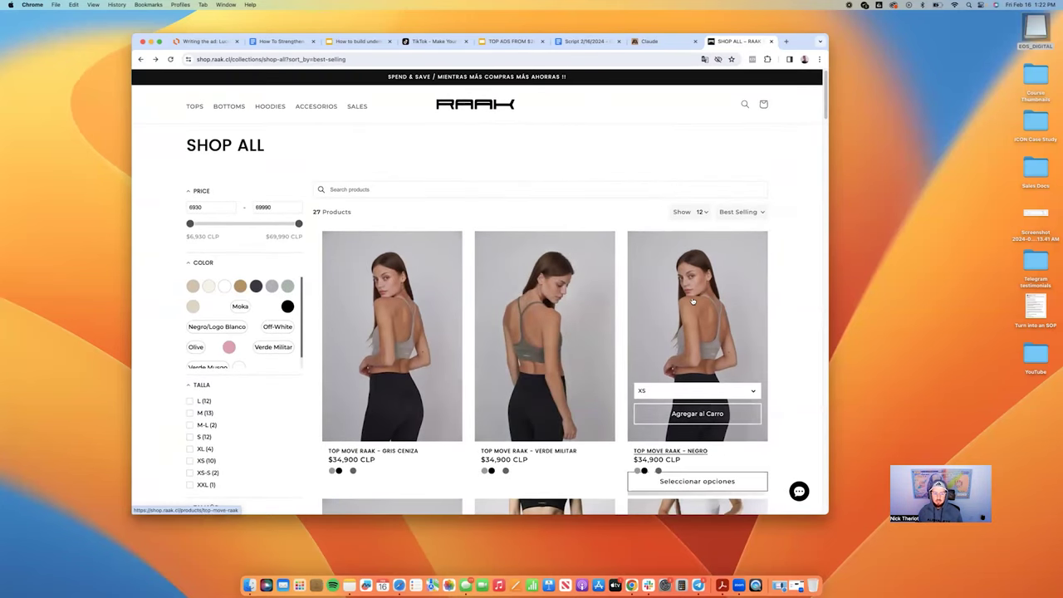
pyautogui.scroll(-3, 693, 301)
pyautogui.scroll(-1, 693, 301)
pyautogui.scroll(4, 692, 316)
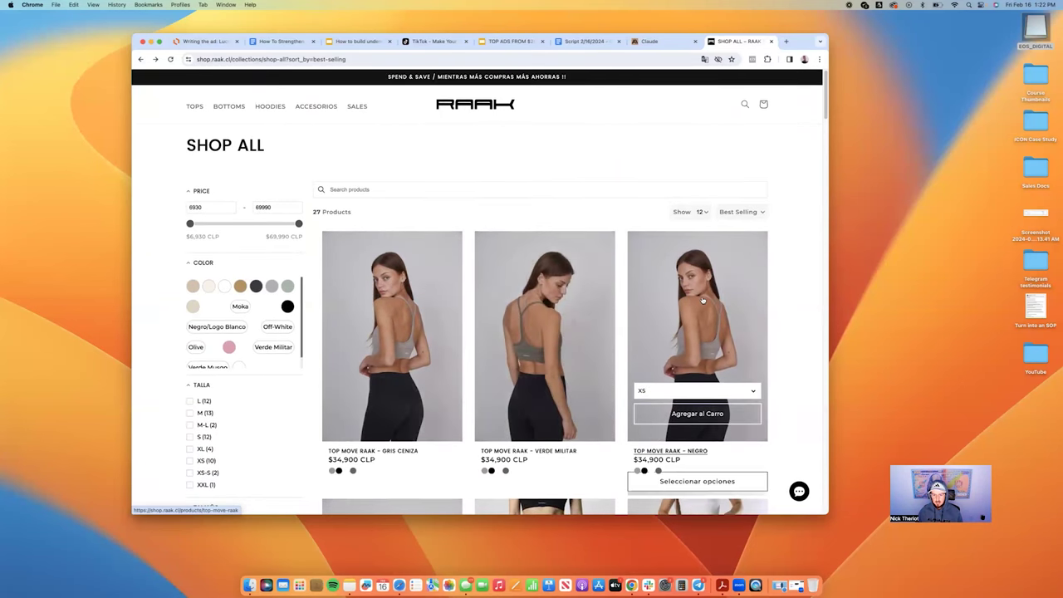
pyautogui.scroll(-4, 703, 300)
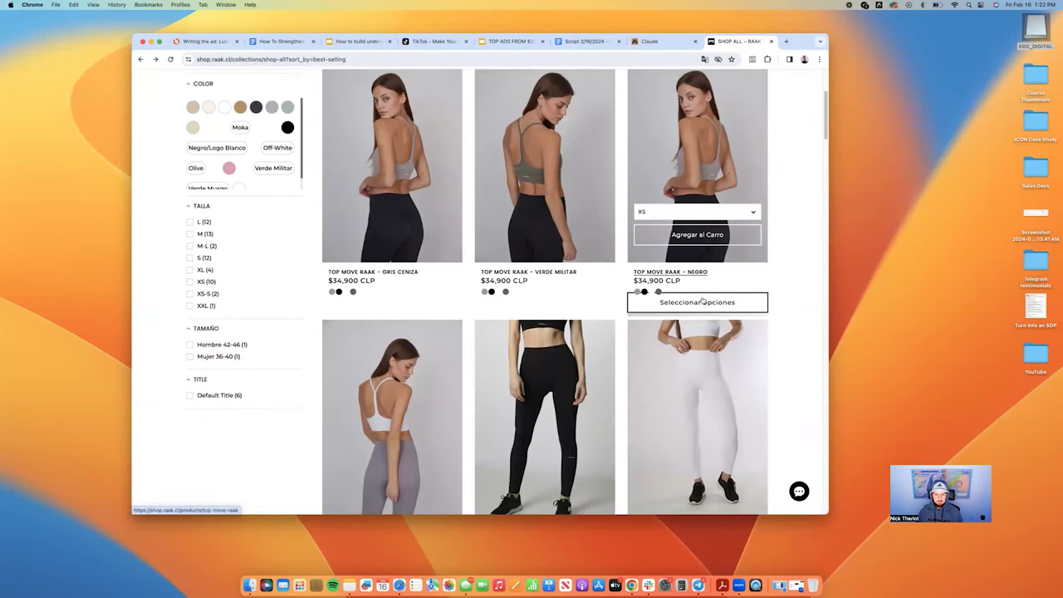
pyautogui.scroll(3, 703, 301)
pyautogui.click(392, 274)
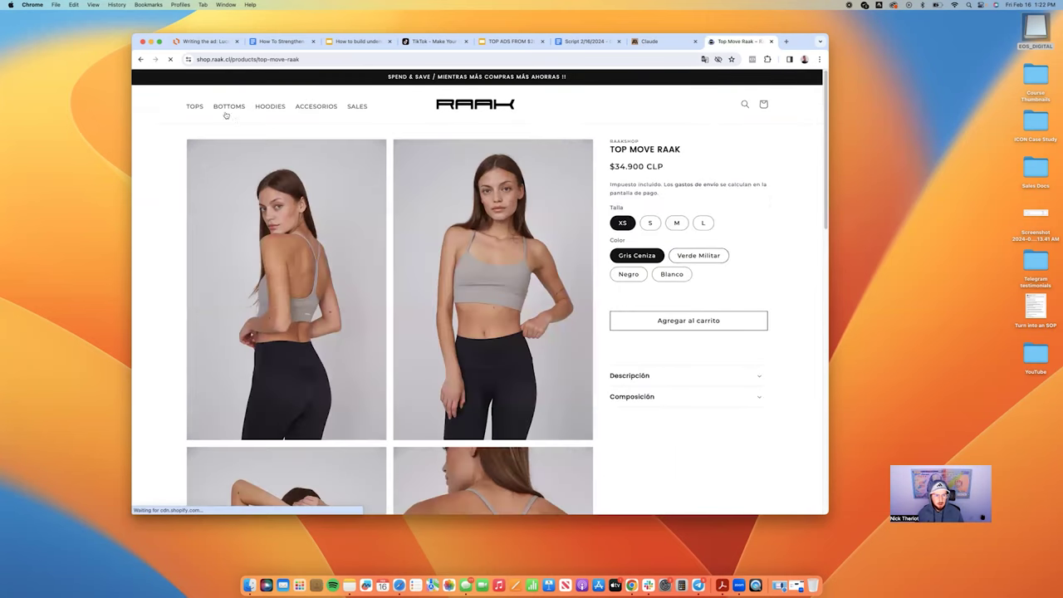
pyautogui.click(141, 60)
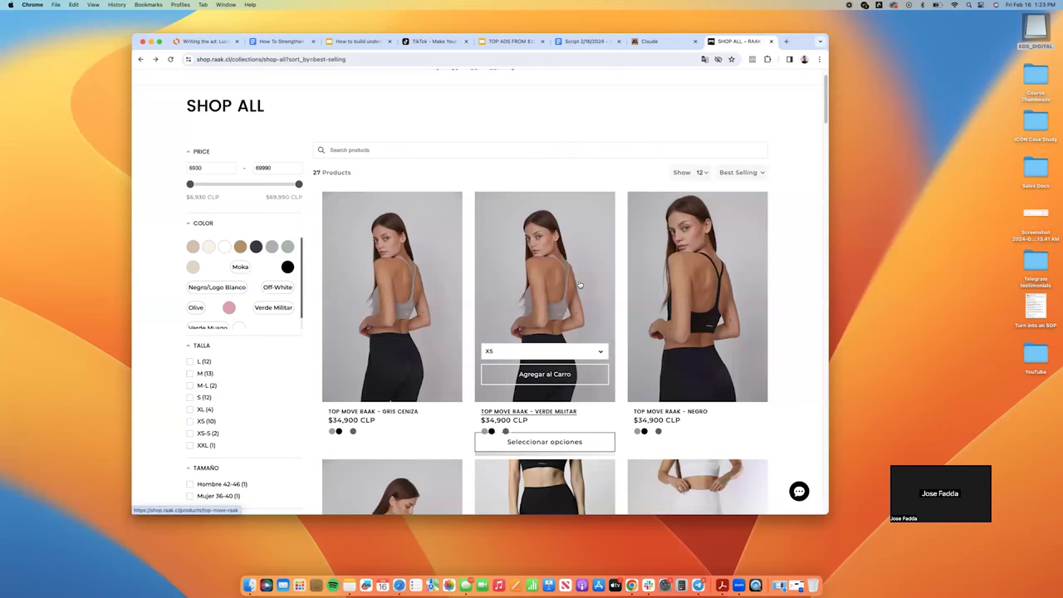
pyautogui.scroll(-9, 580, 285)
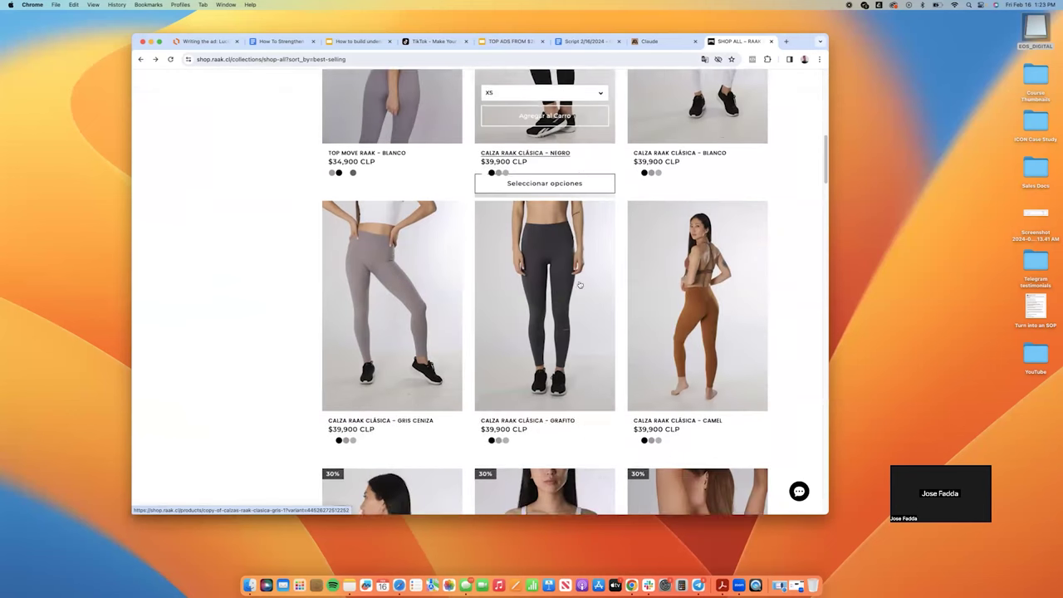
pyautogui.scroll(10, 580, 285)
pyautogui.scroll(-1, 580, 285)
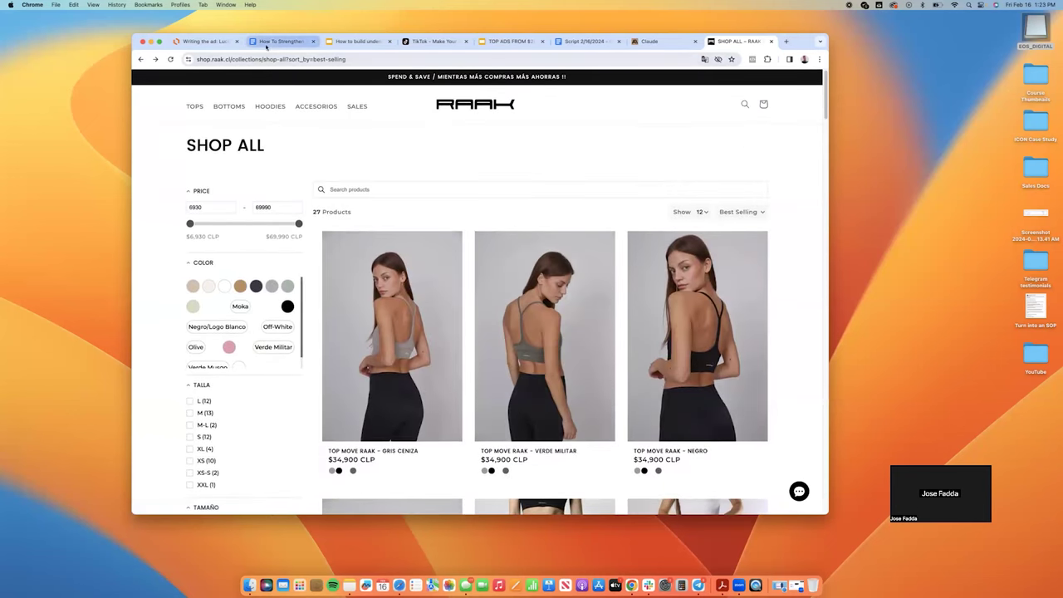
# Step: Maximize the browser window and scroll through the Shop All catalogue
pyautogui.click(161, 41)
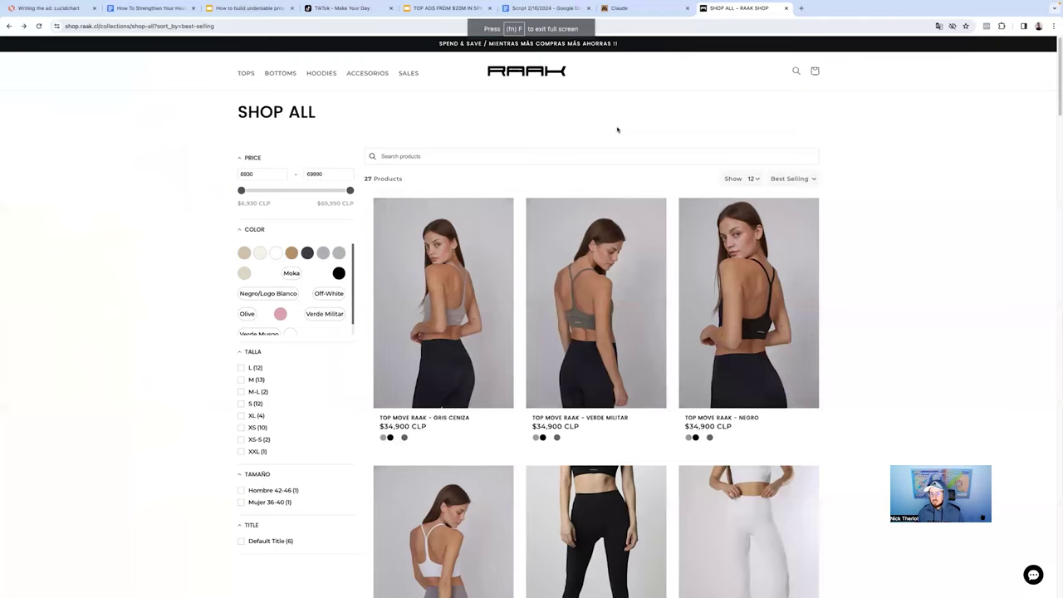
pyautogui.scroll(-3, 763, 243)
pyautogui.scroll(-12, 764, 243)
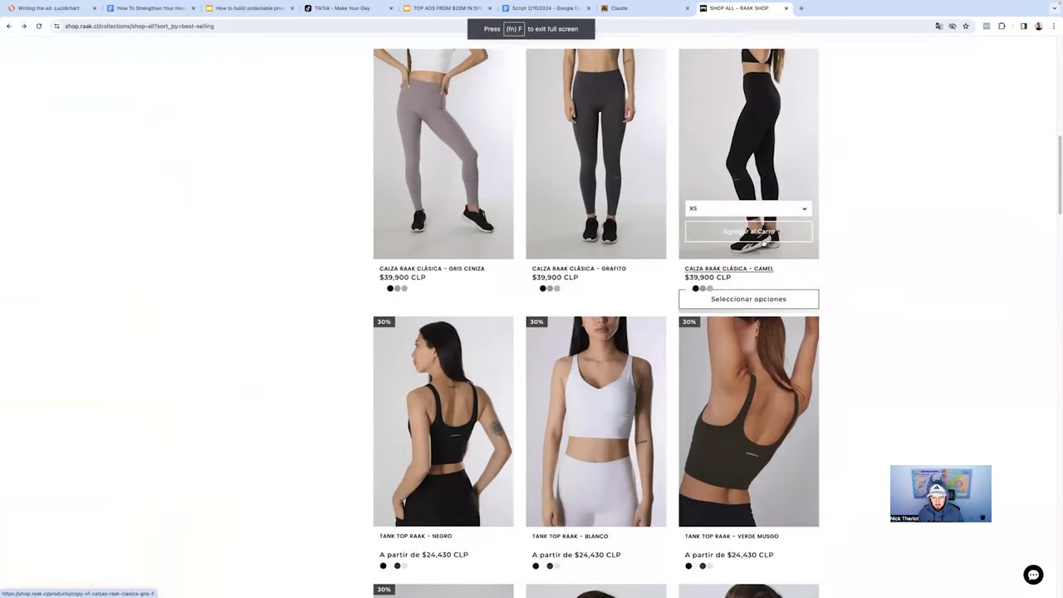
pyautogui.scroll(10, 920, 266)
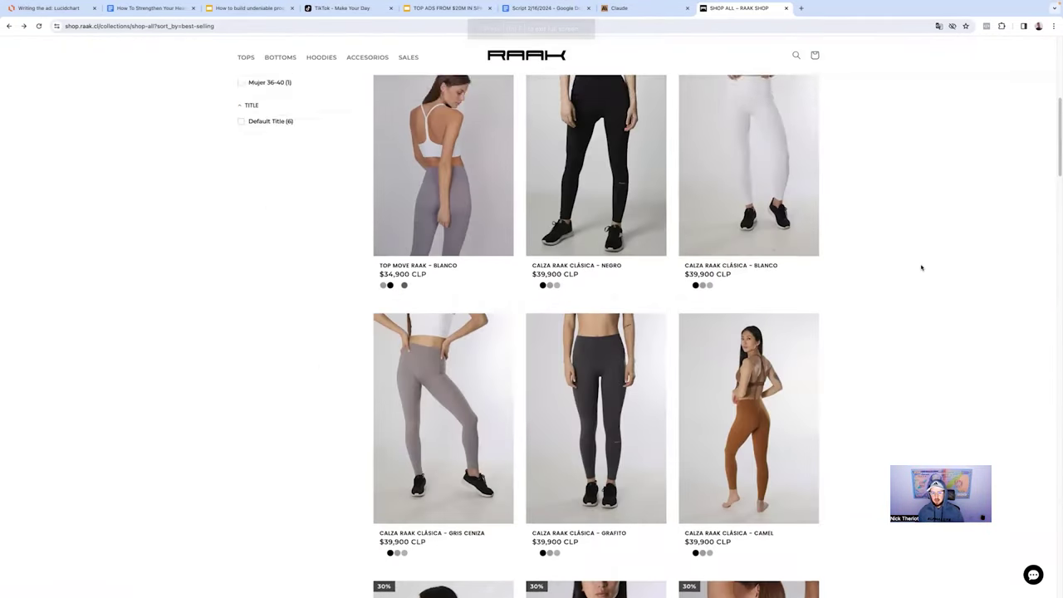
pyautogui.scroll(3, 920, 267)
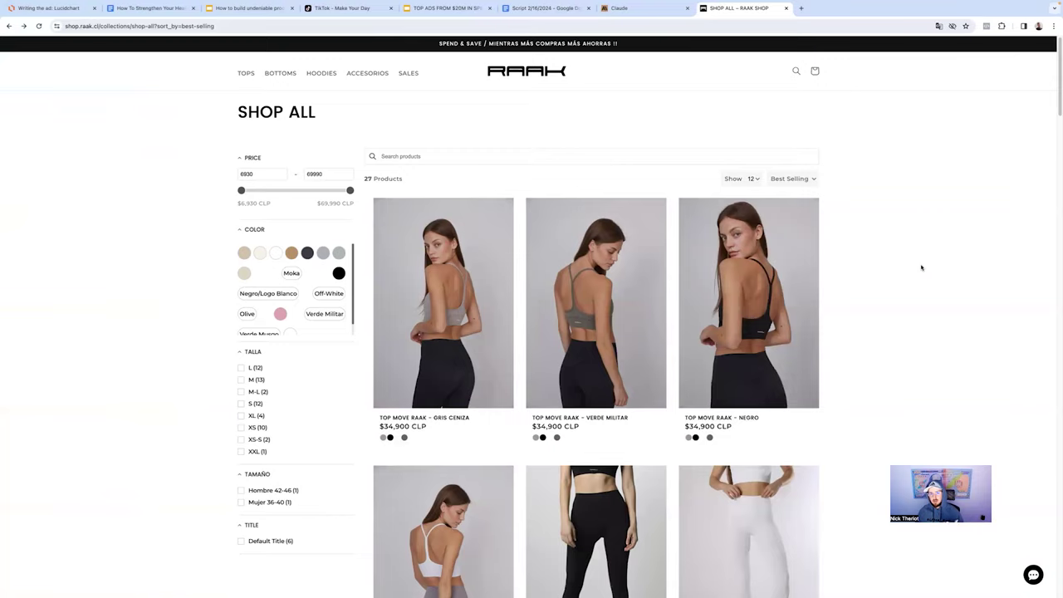
pyautogui.scroll(-15, 922, 268)
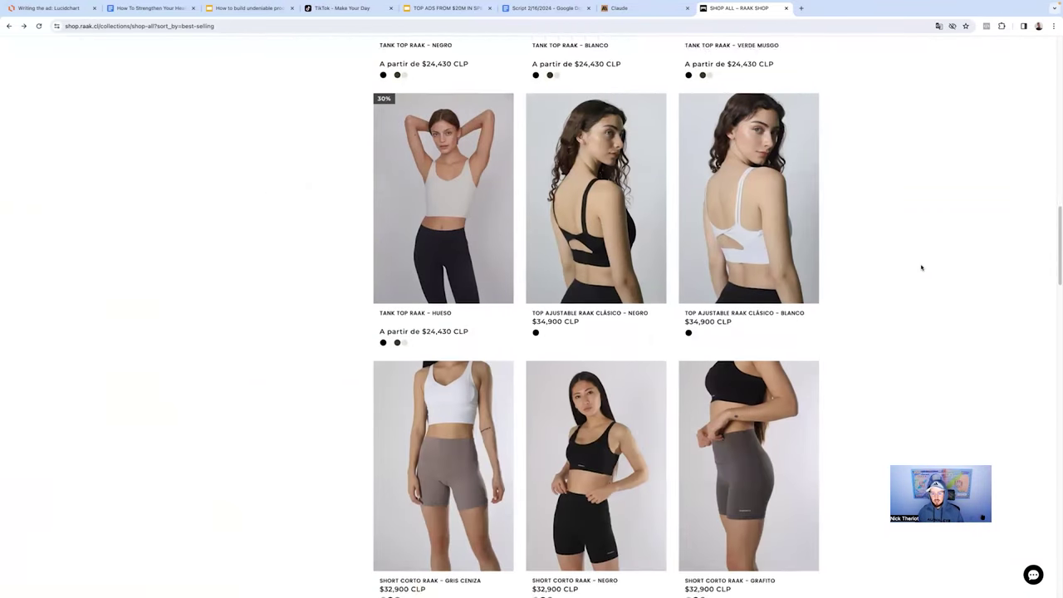
pyautogui.scroll(-3, 922, 268)
pyautogui.scroll(18, 921, 267)
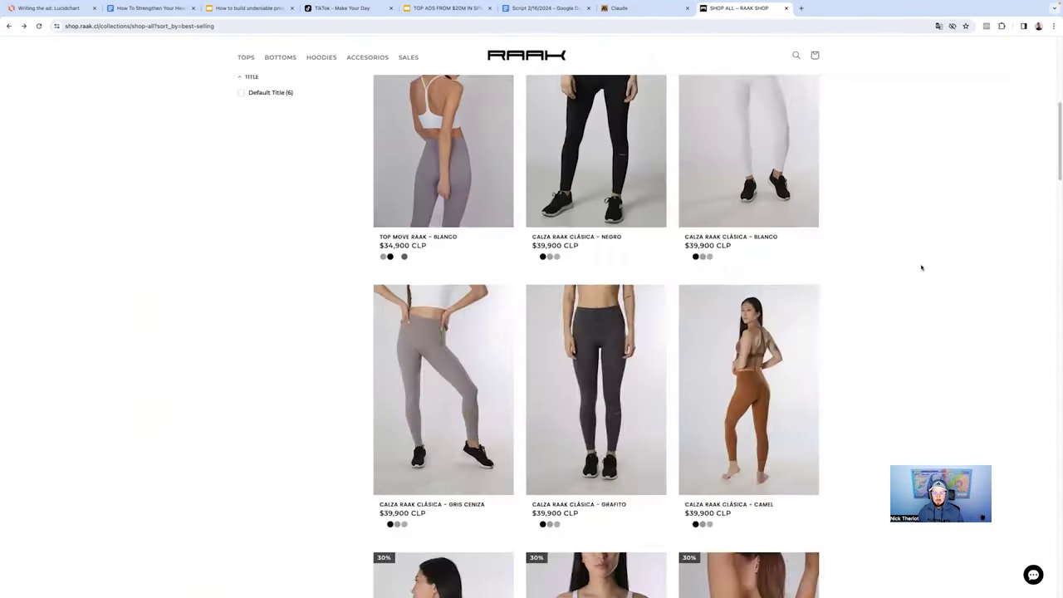
pyautogui.scroll(-1, 921, 268)
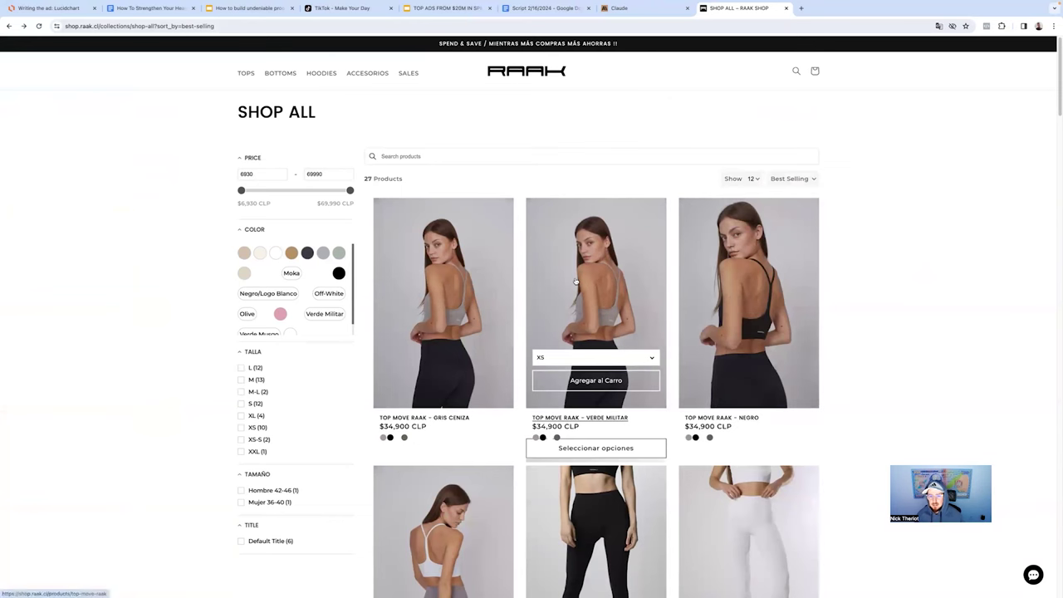
pyautogui.scroll(-6, 921, 276)
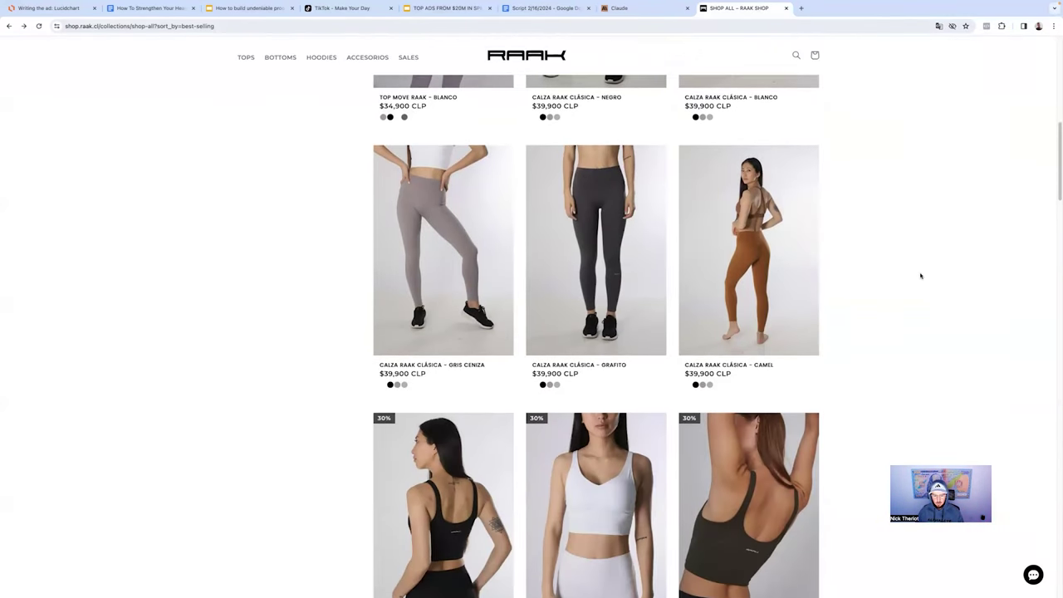
pyautogui.scroll(-10, 921, 276)
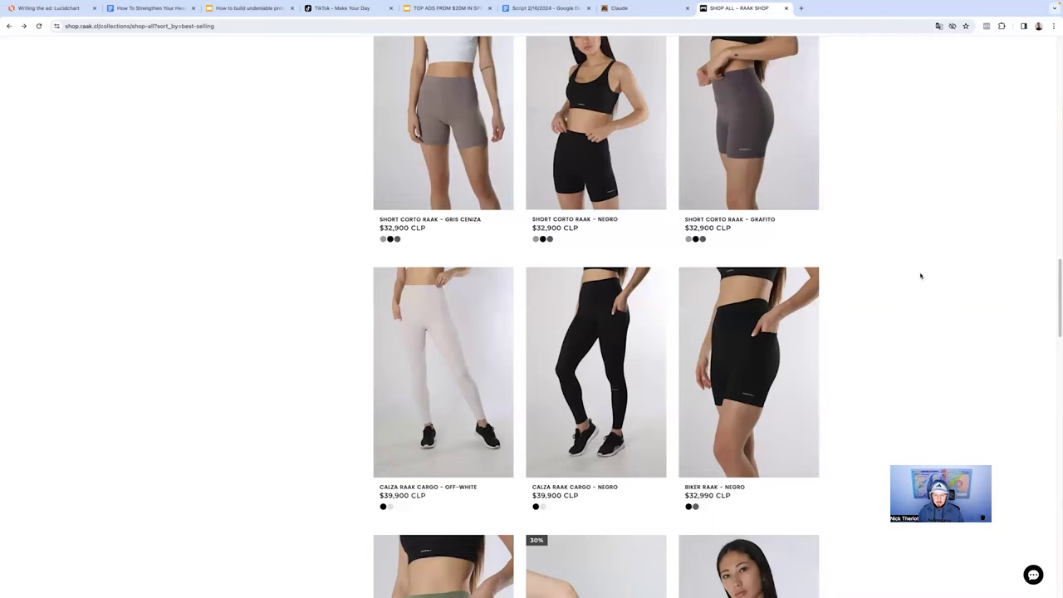
pyautogui.scroll(15, 921, 276)
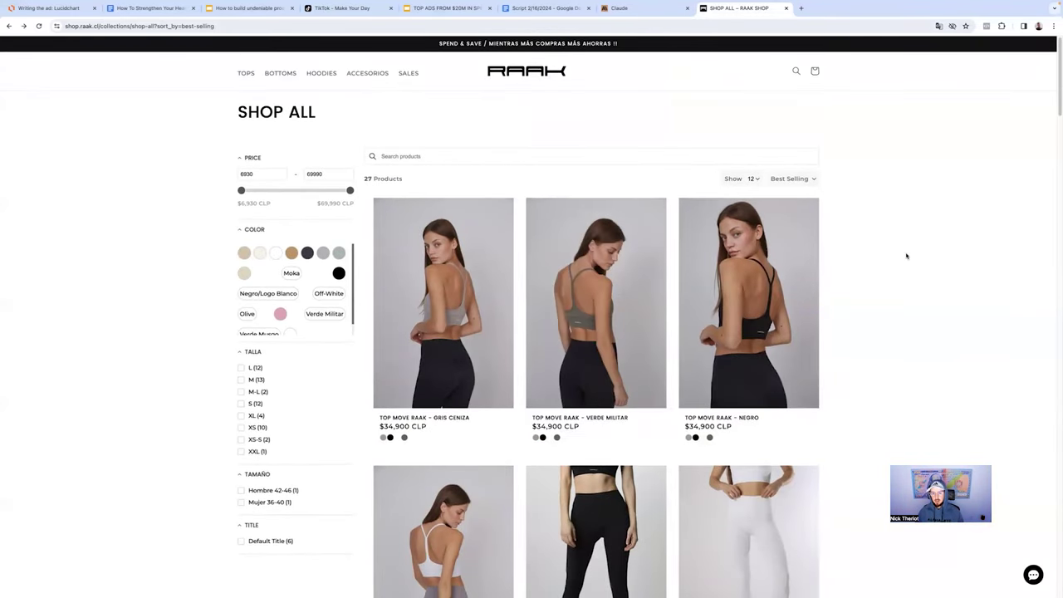
pyautogui.scroll(-2, 906, 256)
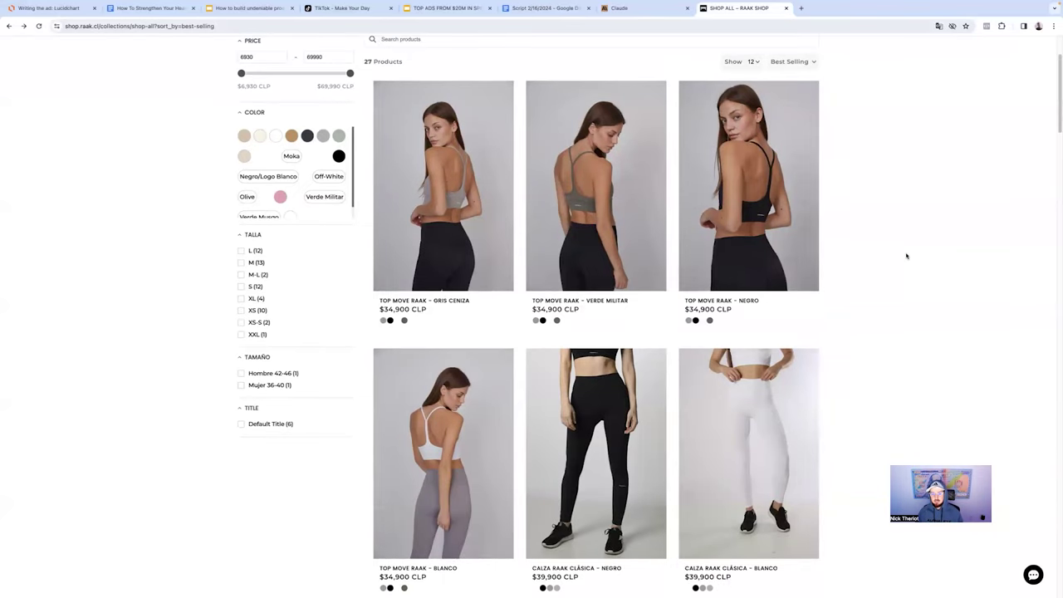
pyautogui.scroll(-4, 906, 256)
pyautogui.scroll(6, 907, 256)
pyautogui.scroll(-5, 906, 256)
pyautogui.scroll(-5, 906, 256)
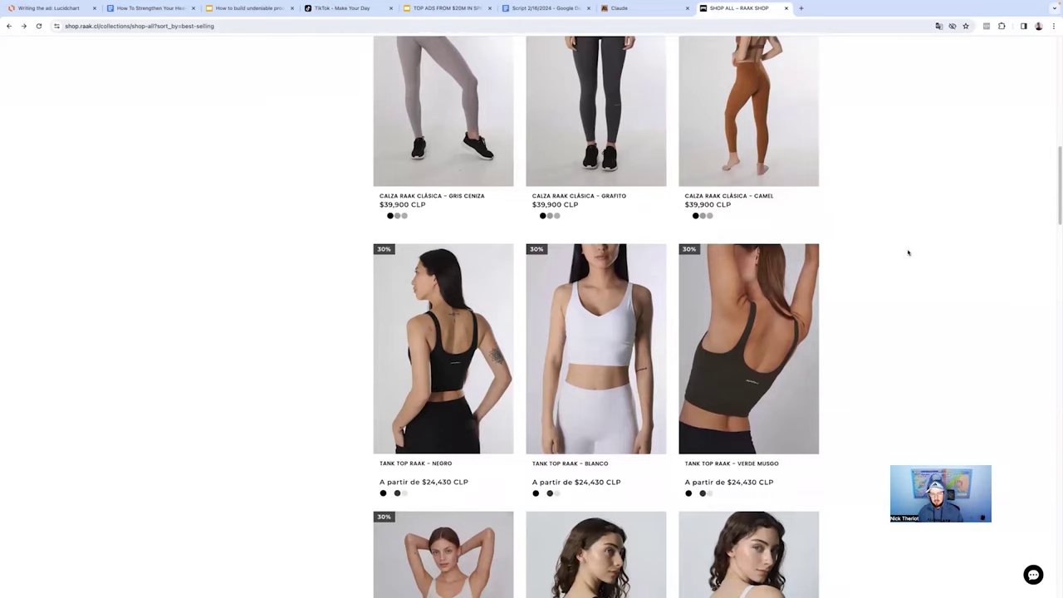
pyautogui.scroll(2, 909, 252)
pyautogui.scroll(1, 908, 252)
# Step: Open the Top Move Raak – Gris Ceniza product page
pyautogui.moveTo(419, 234)
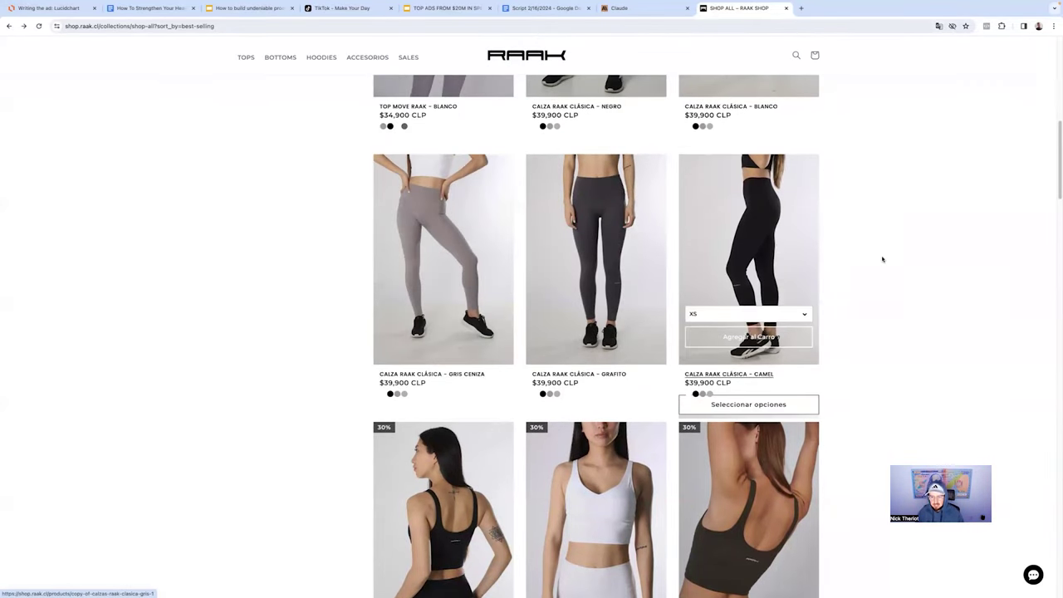
pyautogui.scroll(1, 882, 259)
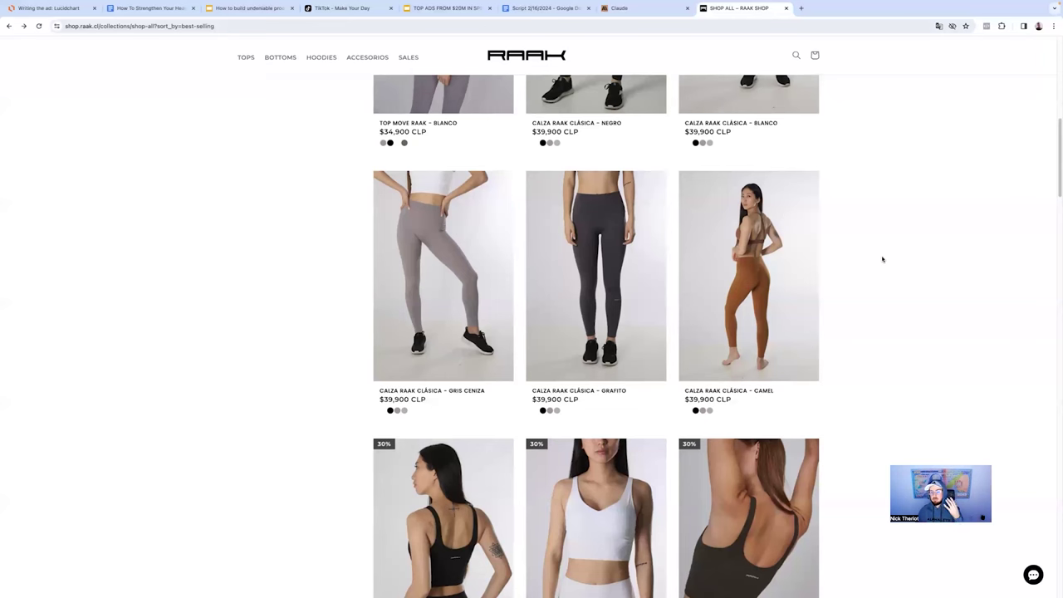
pyautogui.scroll(-7, 882, 259)
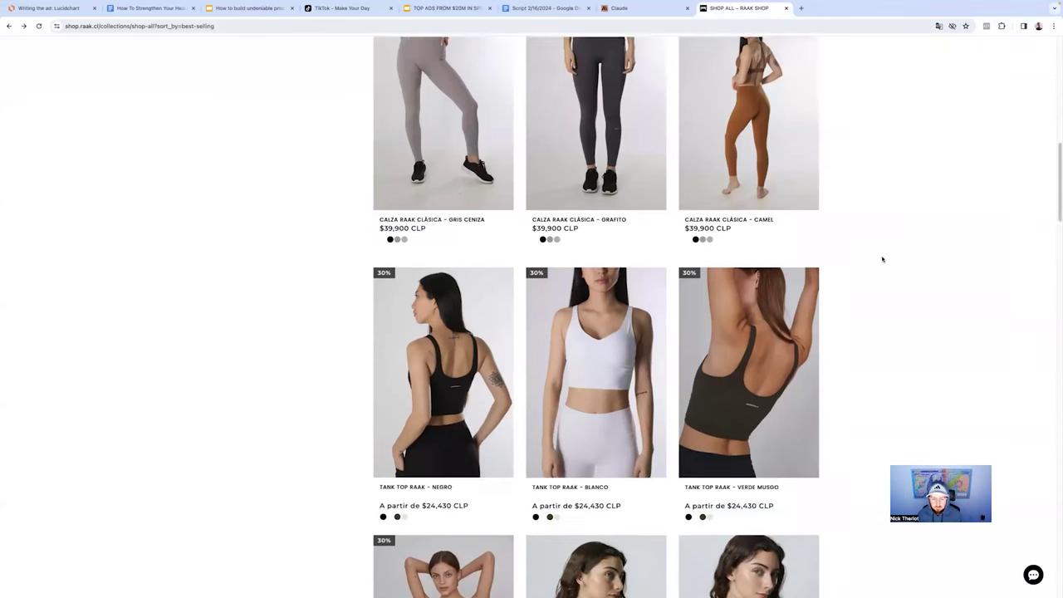
pyautogui.scroll(-13, 883, 259)
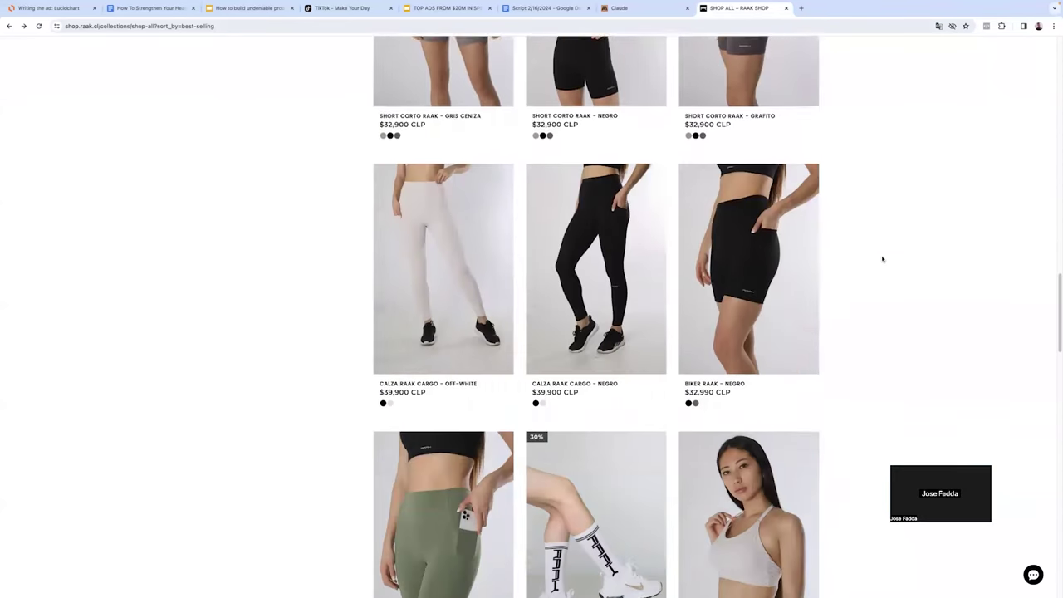
pyautogui.scroll(-6, 882, 260)
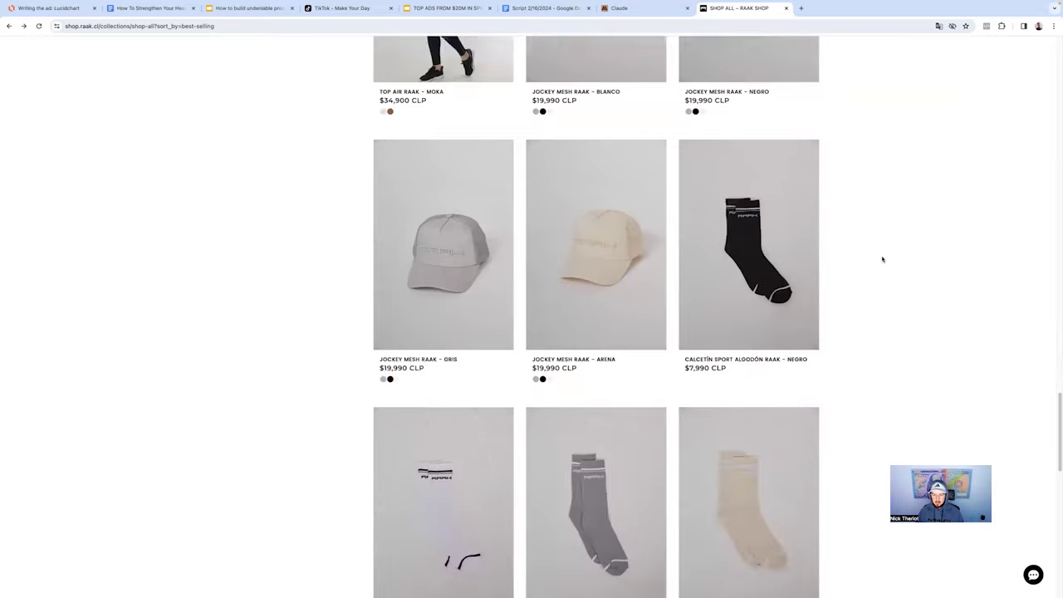
pyautogui.scroll(18, 882, 260)
pyautogui.scroll(16, 882, 259)
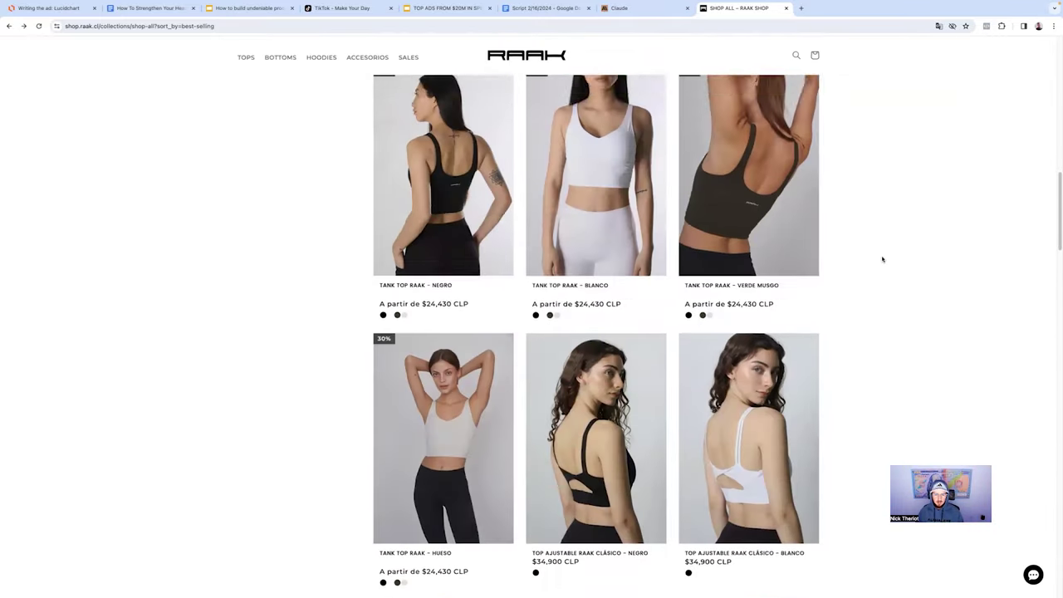
pyautogui.scroll(3, 882, 259)
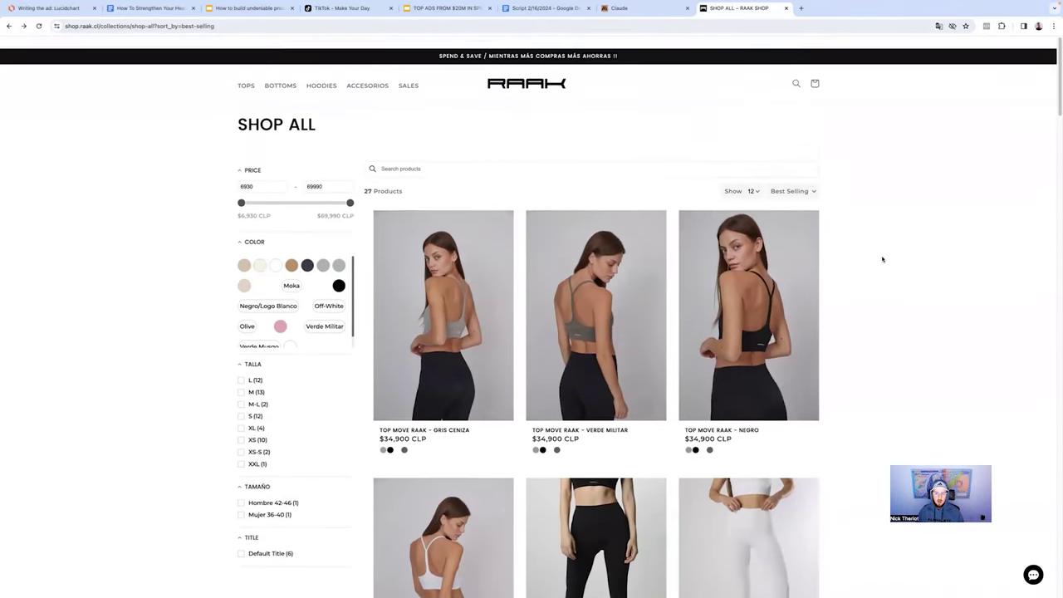
pyautogui.scroll(-2, 882, 259)
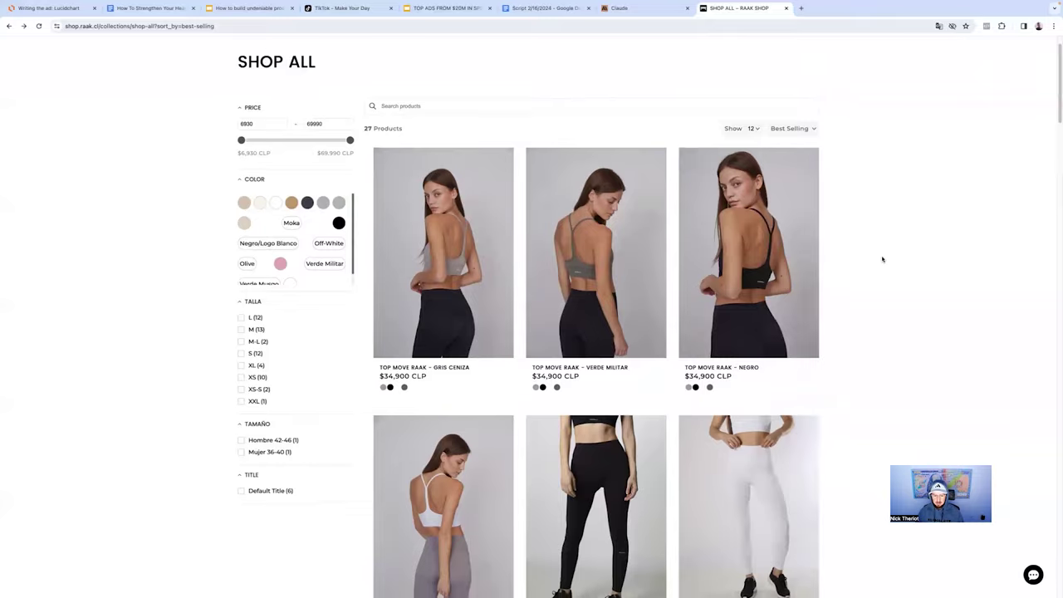
pyautogui.scroll(2, 882, 259)
pyautogui.click(451, 275)
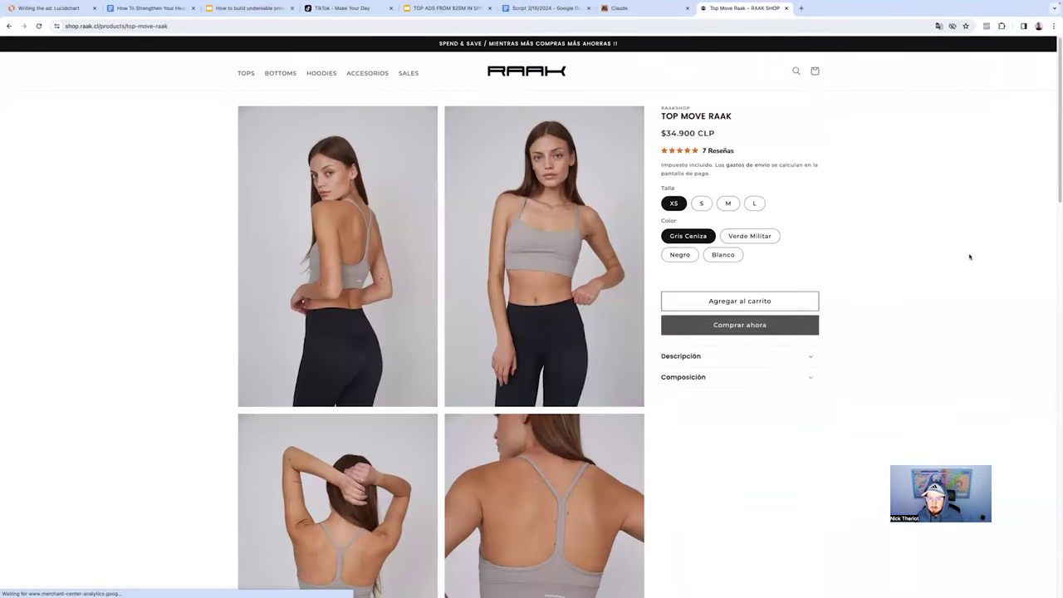
# Step: Play the Top Move Raak video, pause and rewind it, then bring up the translate menu
pyautogui.scroll(-7, 970, 257)
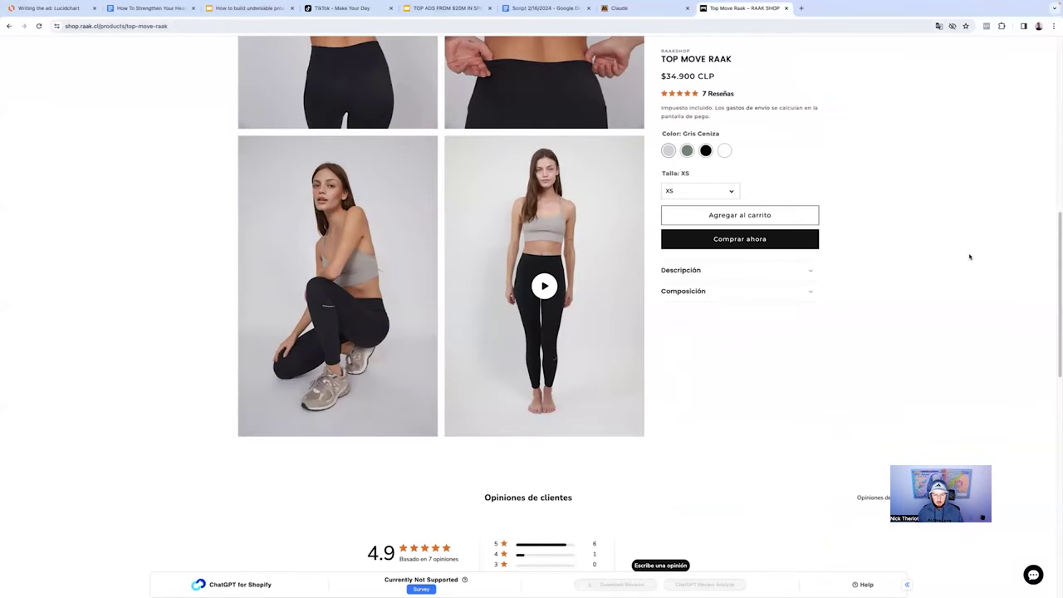
pyautogui.click(562, 269)
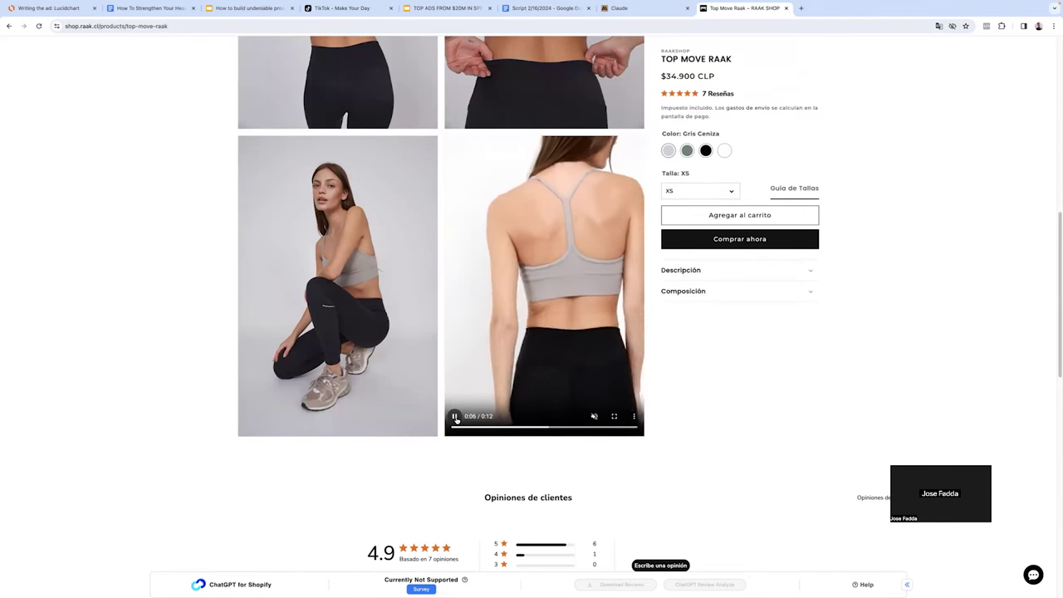
pyautogui.click(455, 417)
pyautogui.click(457, 429)
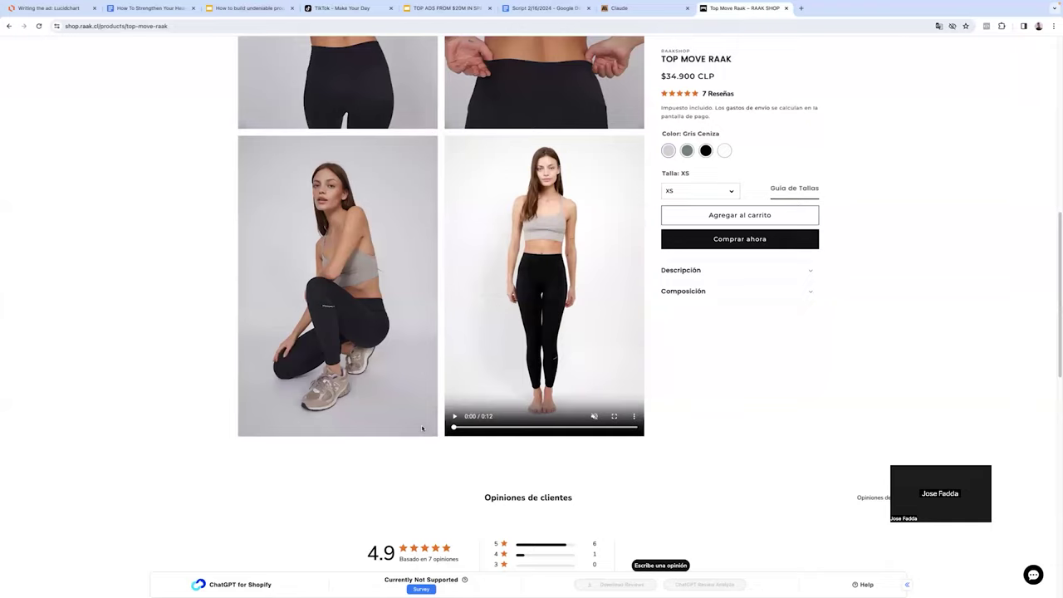
pyautogui.scroll(10, 422, 429)
pyautogui.rightClick(884, 209)
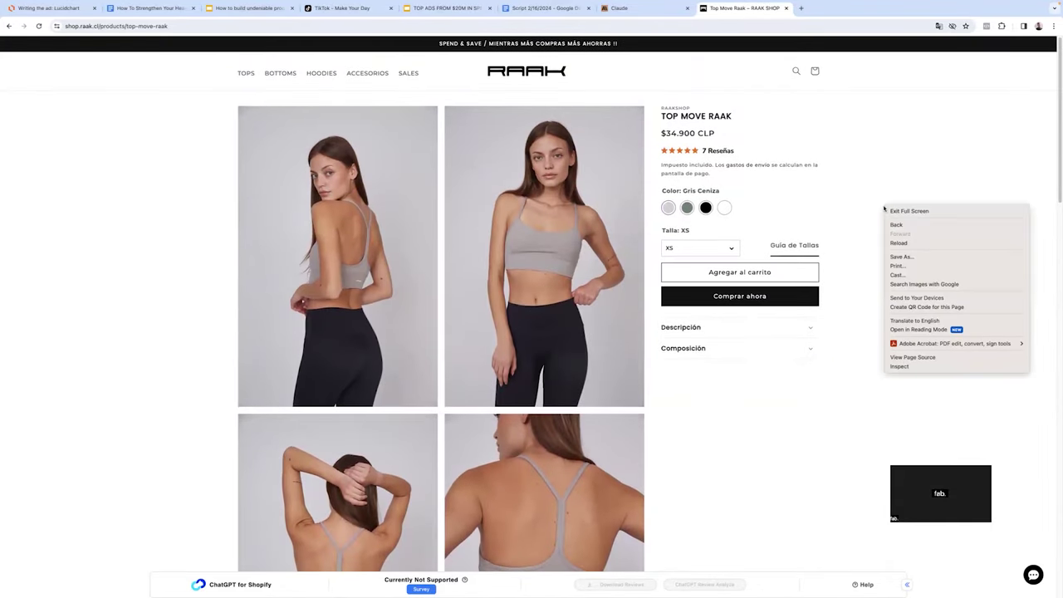
pyautogui.click(914, 321)
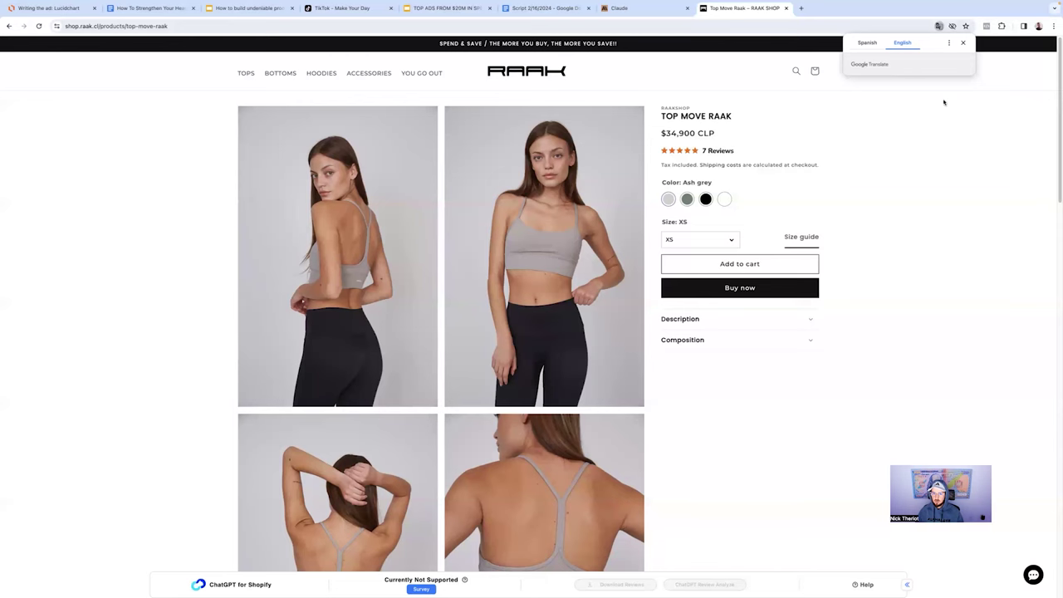
pyautogui.click(963, 43)
pyautogui.scroll(-3, 906, 289)
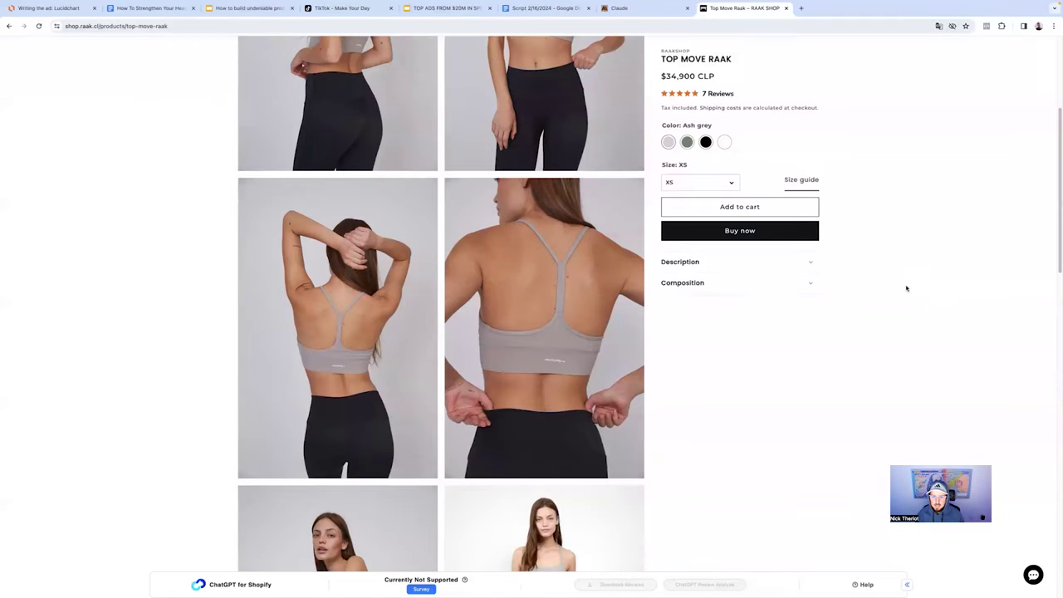
pyautogui.scroll(3, 906, 288)
pyautogui.scroll(-9, 906, 288)
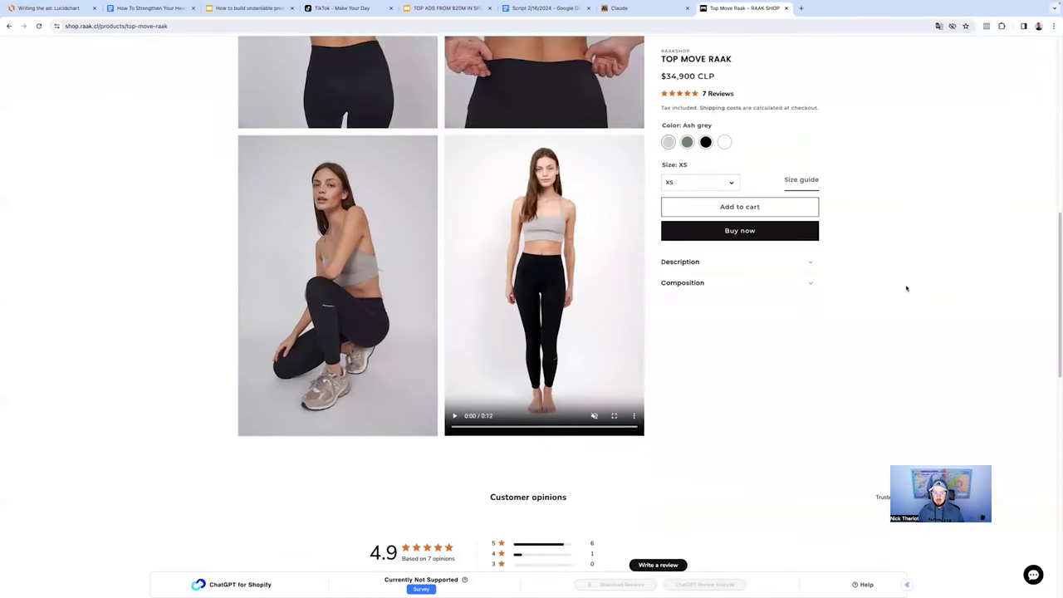
pyautogui.scroll(-2, 907, 289)
pyautogui.scroll(10, 907, 289)
pyautogui.scroll(-1, 907, 288)
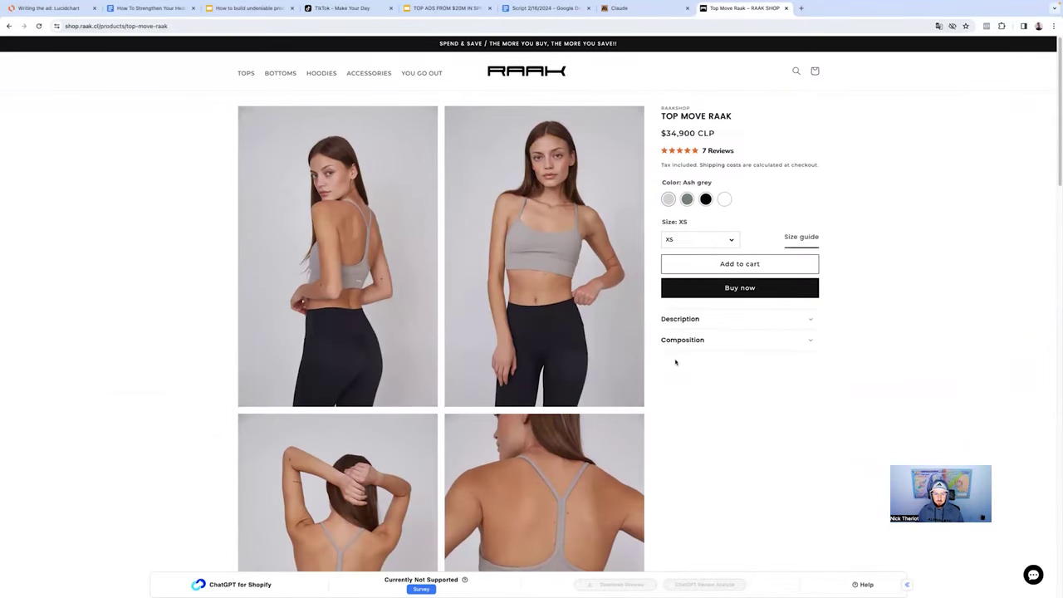
pyautogui.scroll(-3, 676, 363)
pyautogui.scroll(3, 675, 363)
pyautogui.scroll(-1, 677, 340)
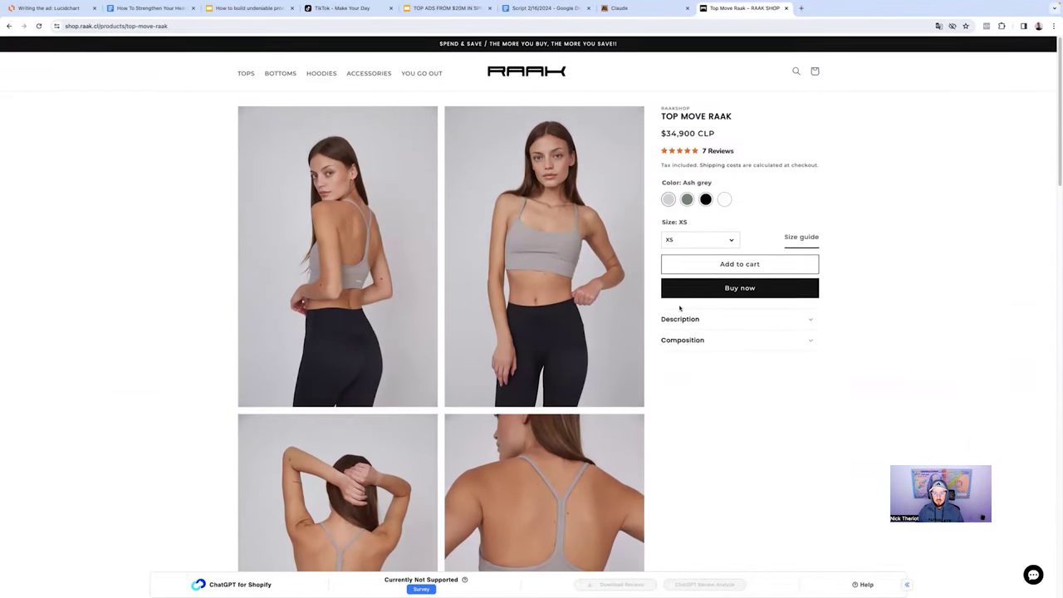
pyautogui.click(690, 318)
pyautogui.click(691, 319)
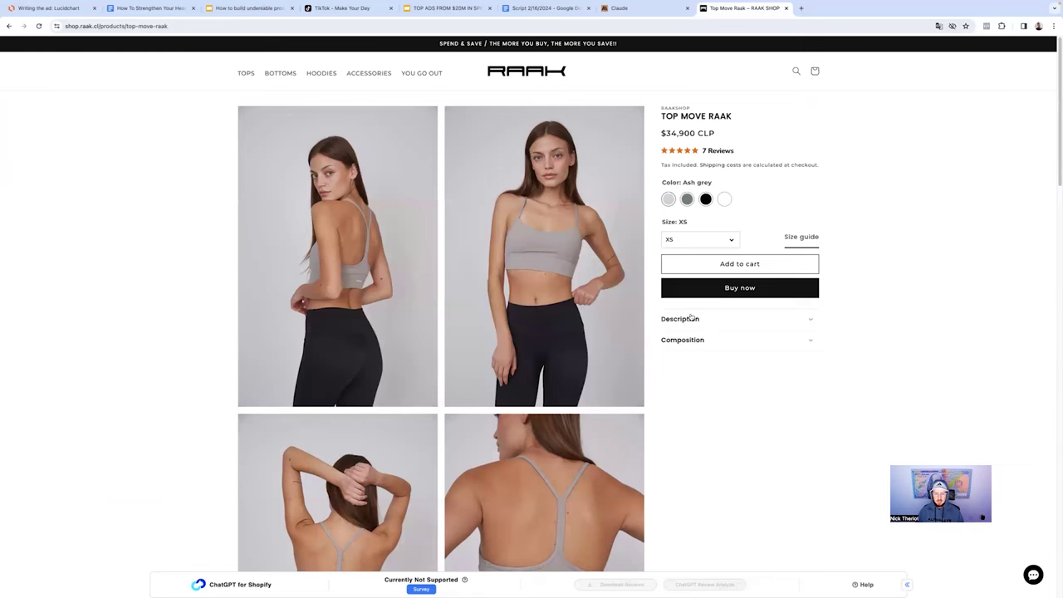
pyautogui.scroll(-7, 577, 356)
pyautogui.scroll(7, 582, 357)
pyautogui.click(687, 198)
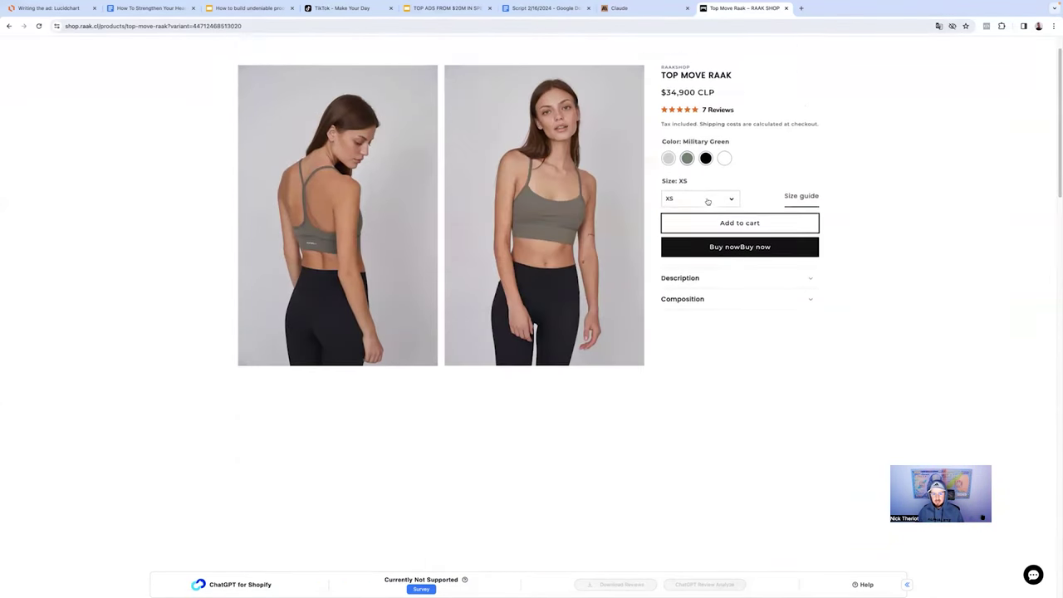
pyautogui.click(10, 26)
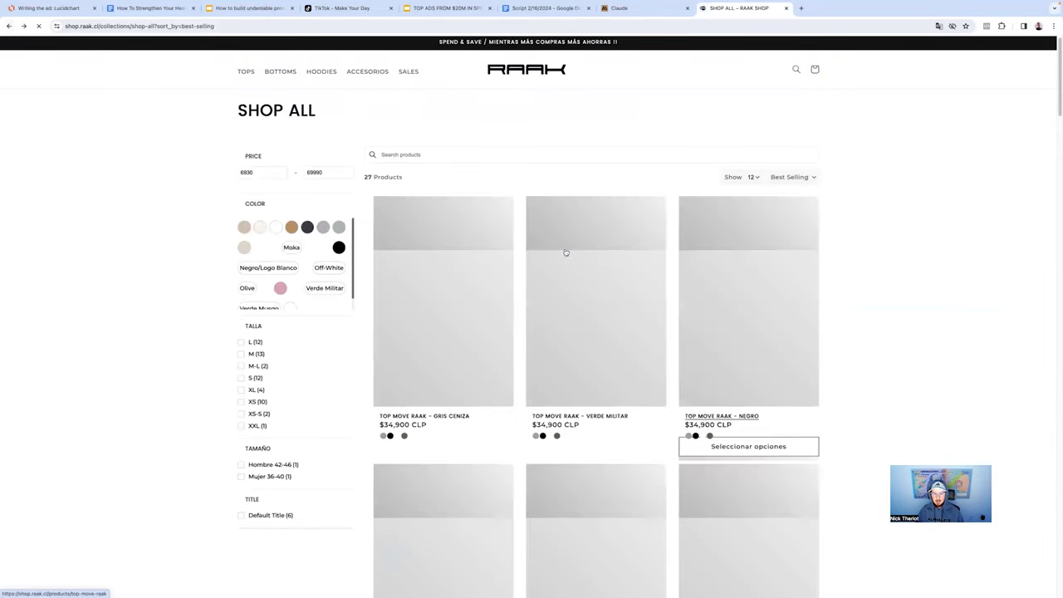
pyautogui.click(475, 289)
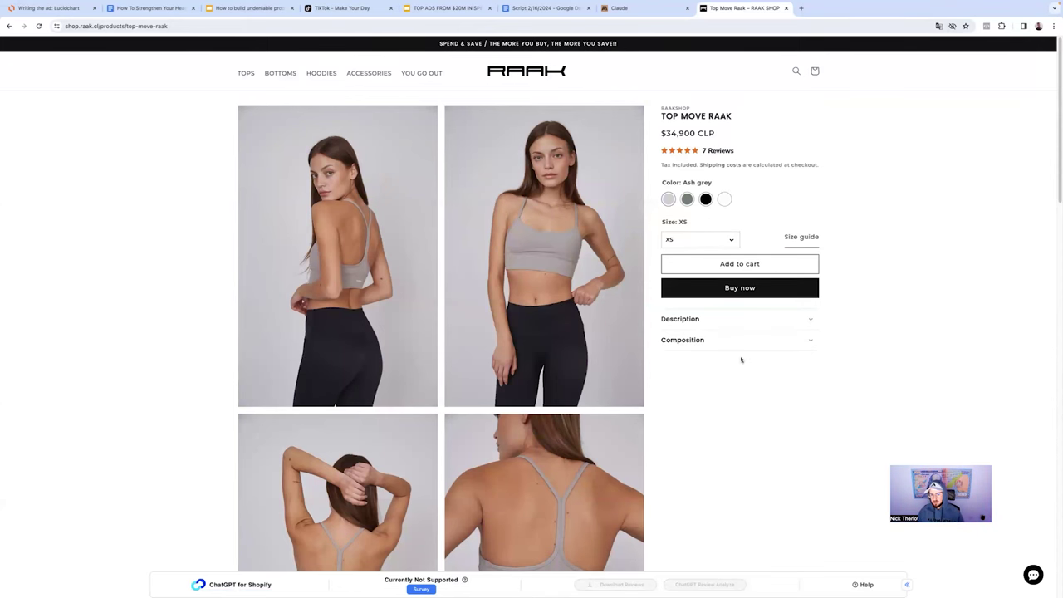
pyautogui.scroll(-3, 742, 360)
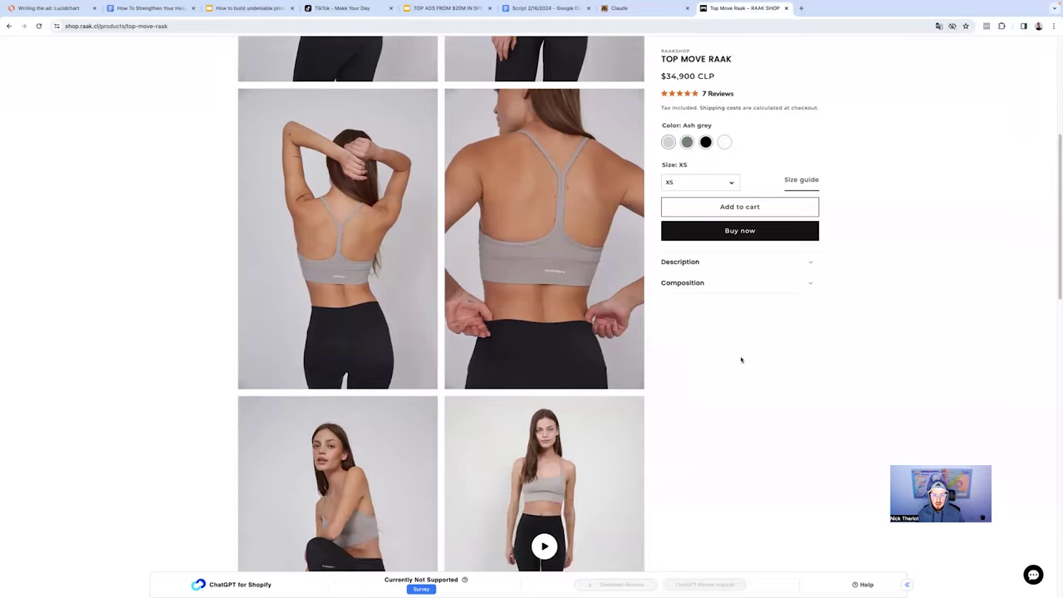
pyautogui.scroll(4, 742, 360)
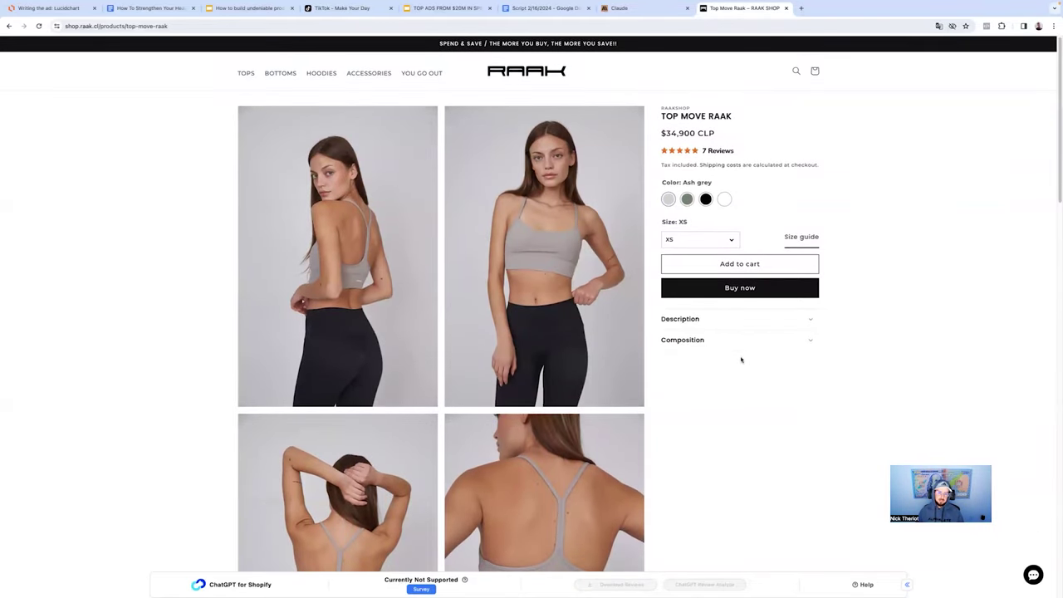
pyautogui.scroll(-3, 740, 358)
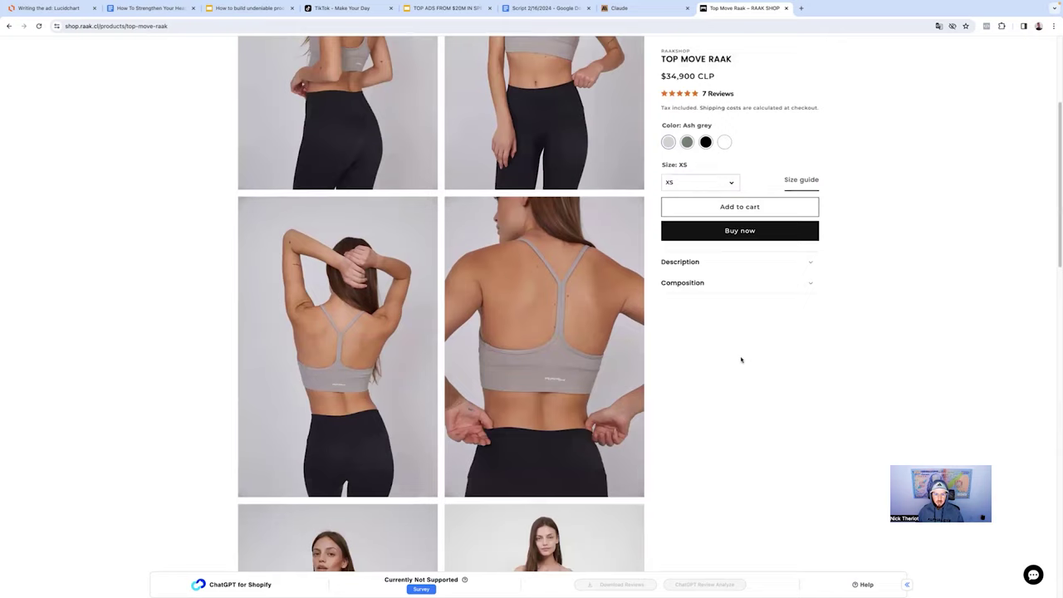
pyautogui.scroll(3, 741, 358)
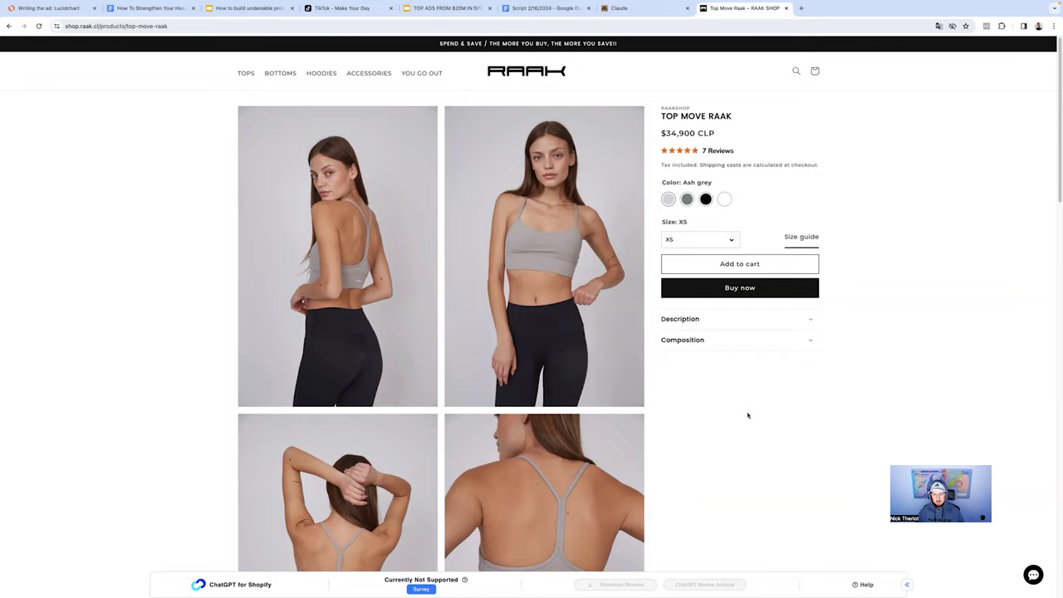
pyautogui.scroll(-2, 748, 415)
pyautogui.scroll(-3, 748, 416)
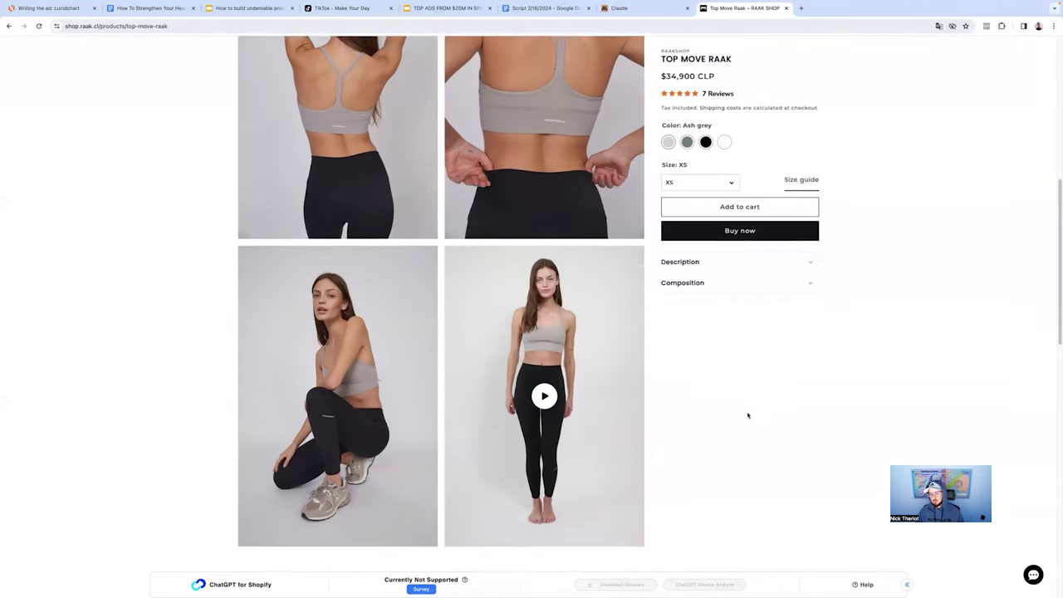
pyautogui.scroll(5, 748, 415)
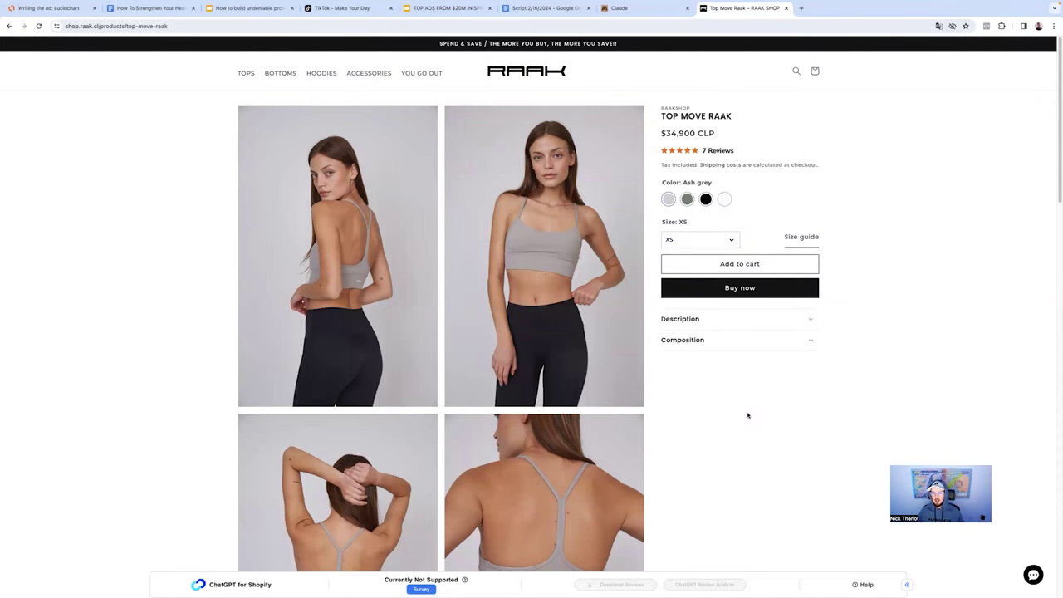
pyautogui.scroll(-4, 747, 416)
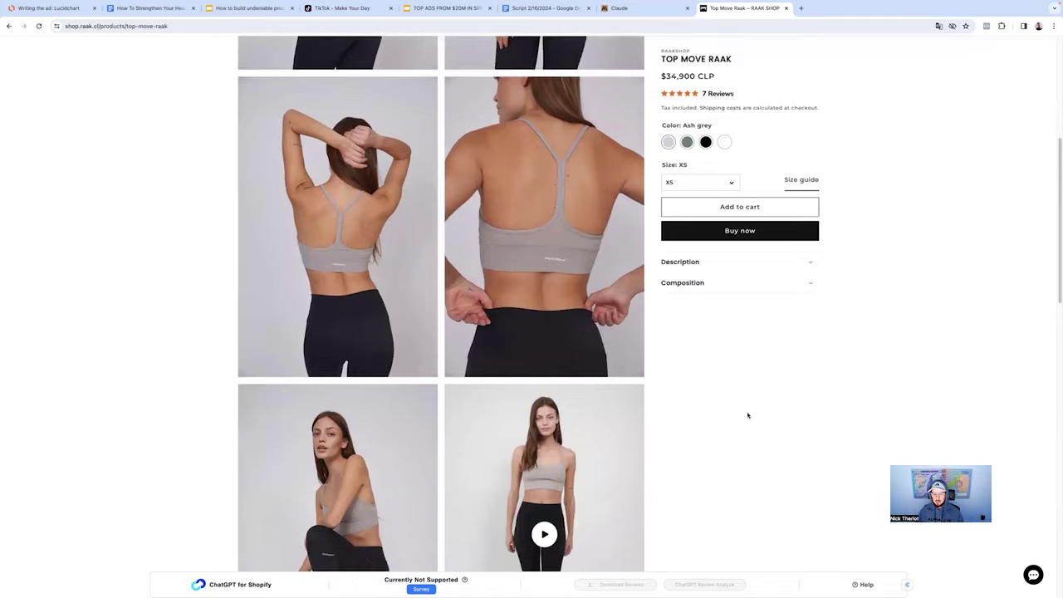
pyautogui.scroll(5, 747, 415)
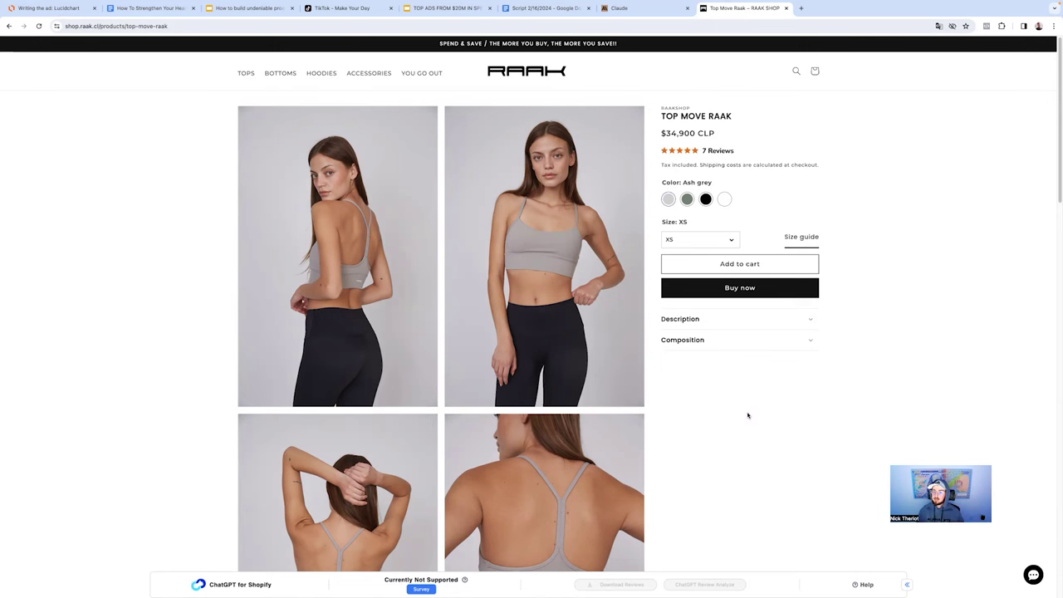
pyautogui.scroll(-3, 748, 415)
pyautogui.scroll(3, 748, 415)
pyautogui.scroll(2, 748, 415)
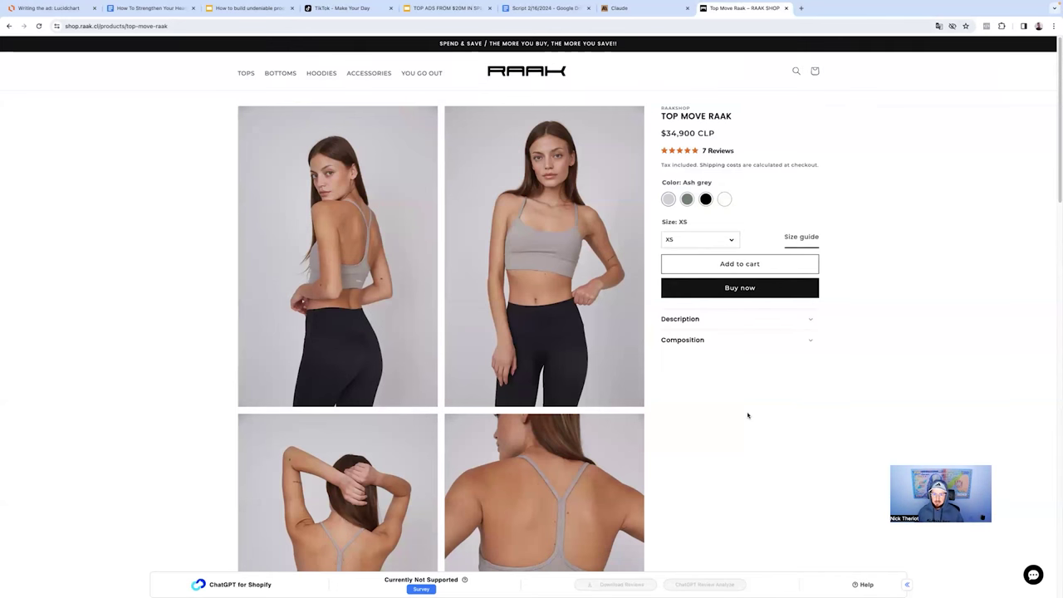
pyautogui.scroll(-5, 748, 415)
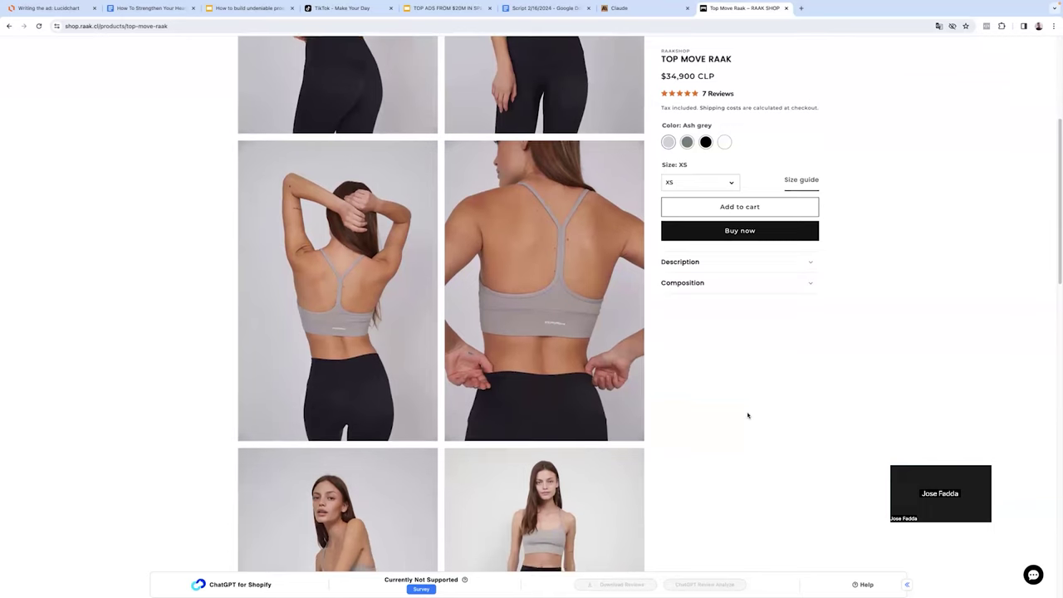
pyautogui.scroll(-1, 748, 415)
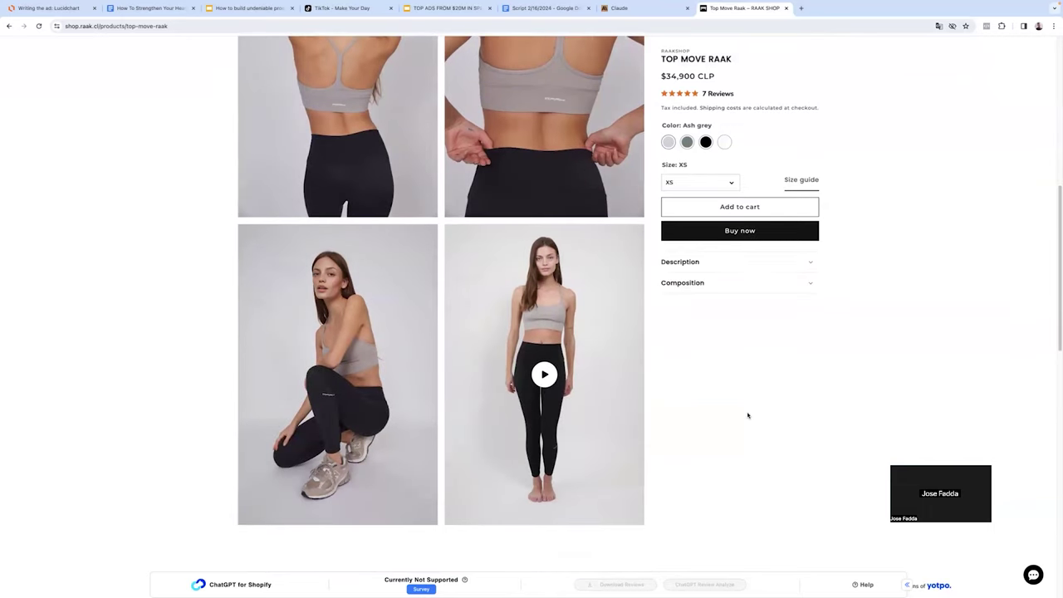
pyautogui.scroll(6, 748, 415)
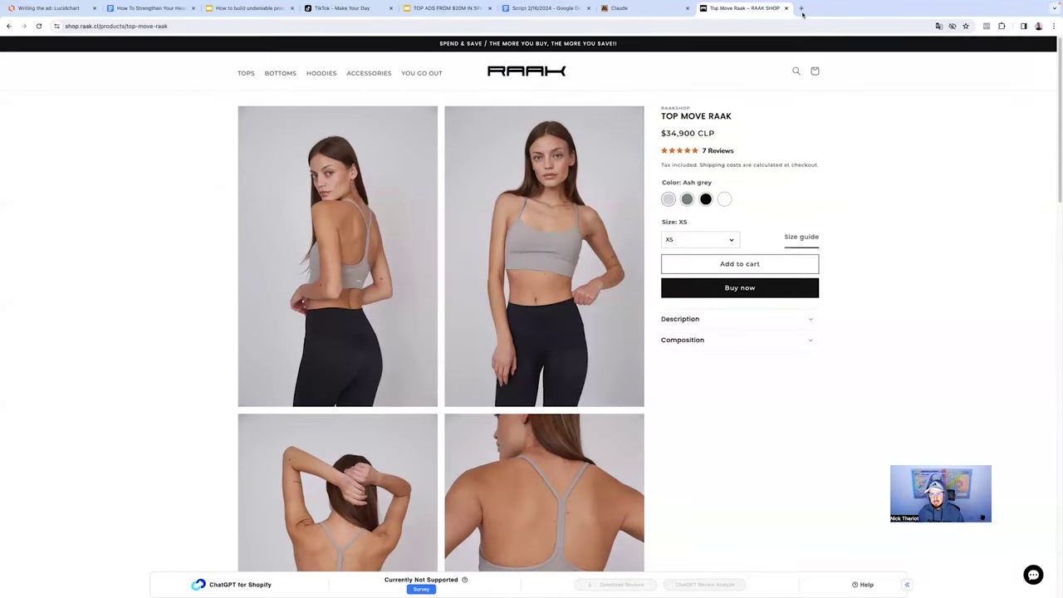
# Step: Search 'violet dress code' in a new tab and open the Violate the Dress Code site
pyautogui.click(801, 9)
pyautogui.write('vio')
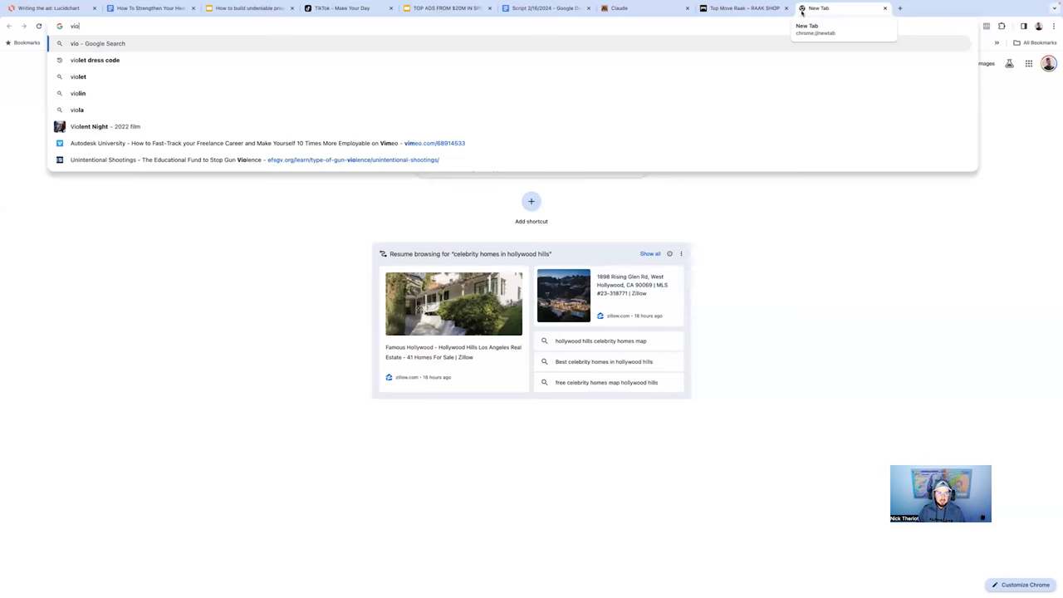
pyautogui.press('Down')
pyautogui.press('Return')
pyautogui.click(131, 352)
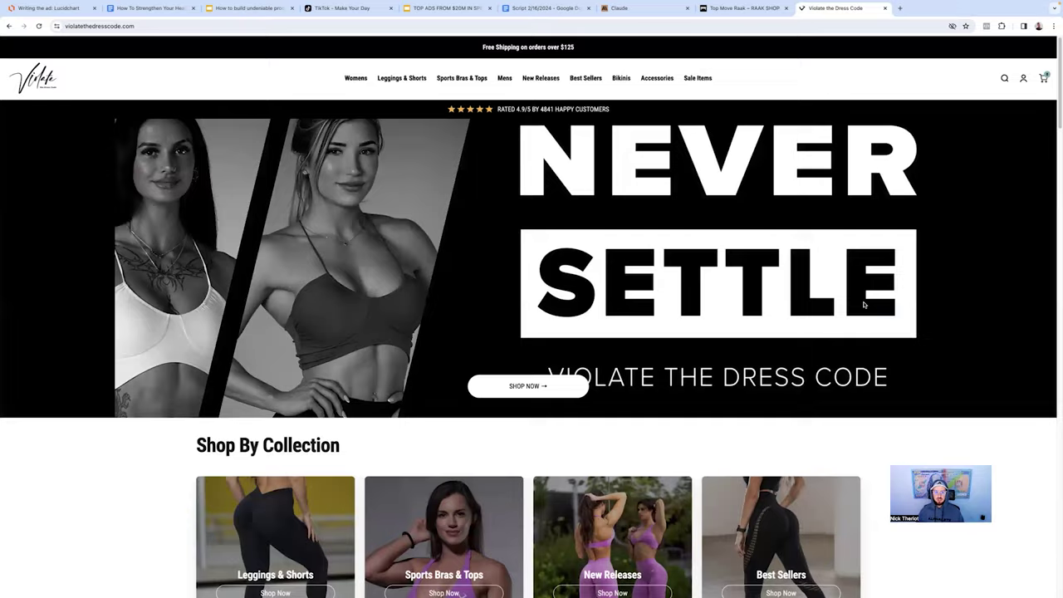
# Step: Dismiss the 10% discount popup, browse the products, and return to the RAAK tab
pyautogui.scroll(-5, 864, 304)
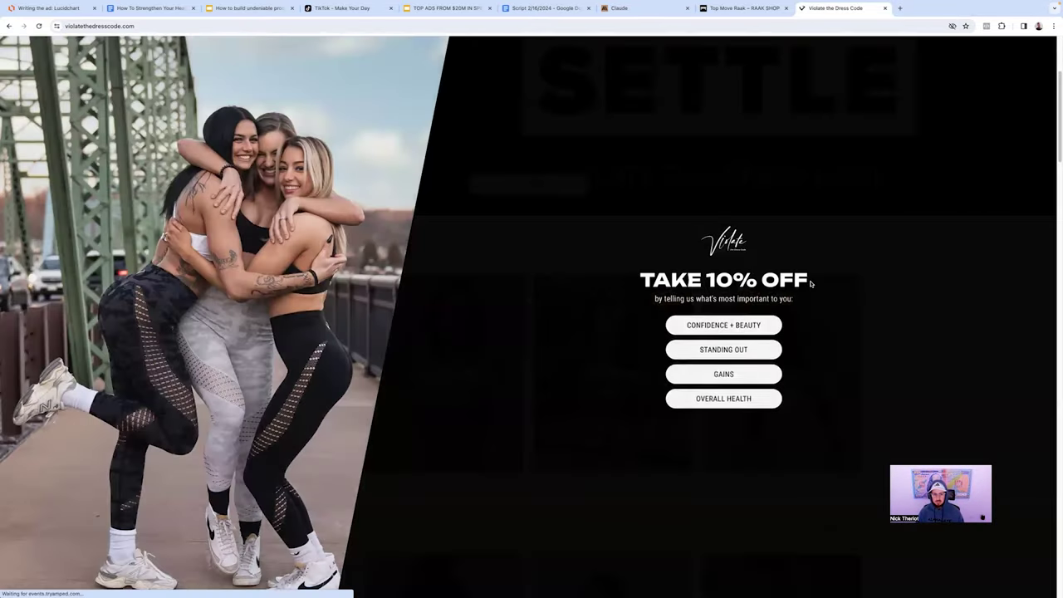
pyautogui.click(1048, 47)
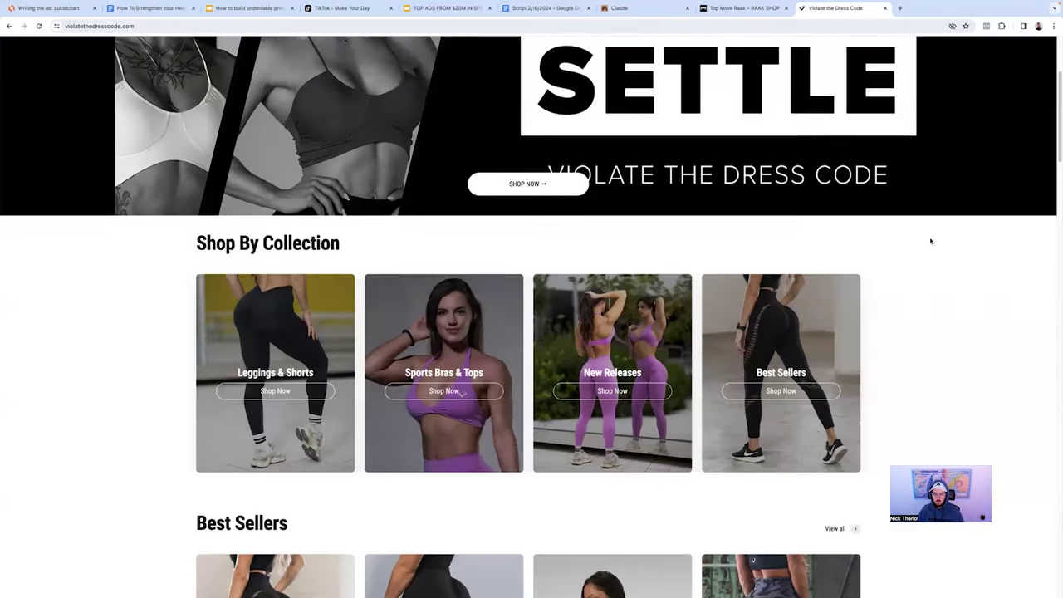
pyautogui.scroll(-5, 866, 399)
pyautogui.scroll(-3, 868, 402)
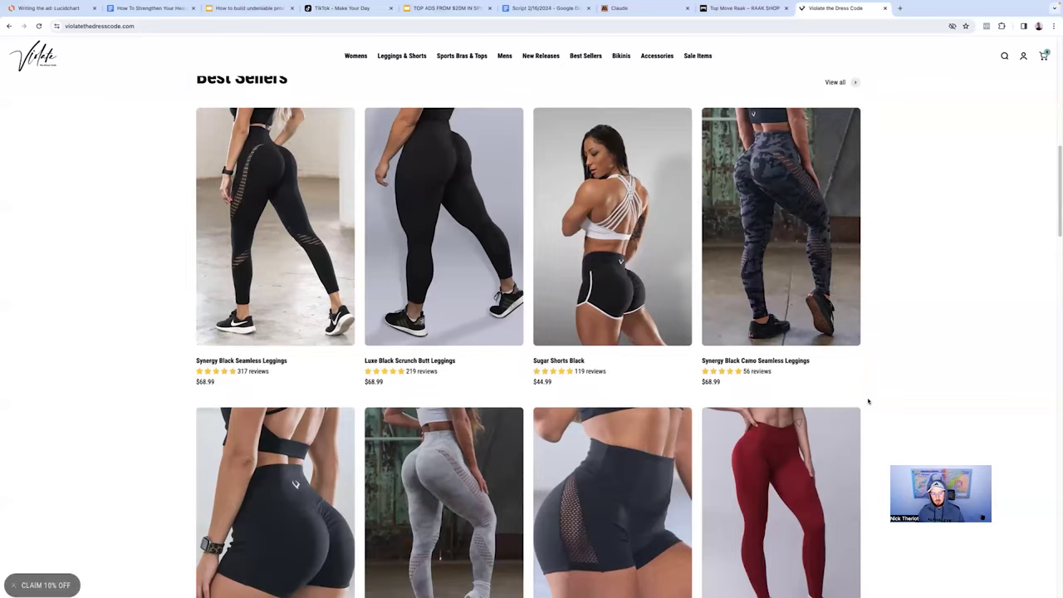
pyautogui.scroll(-5, 869, 401)
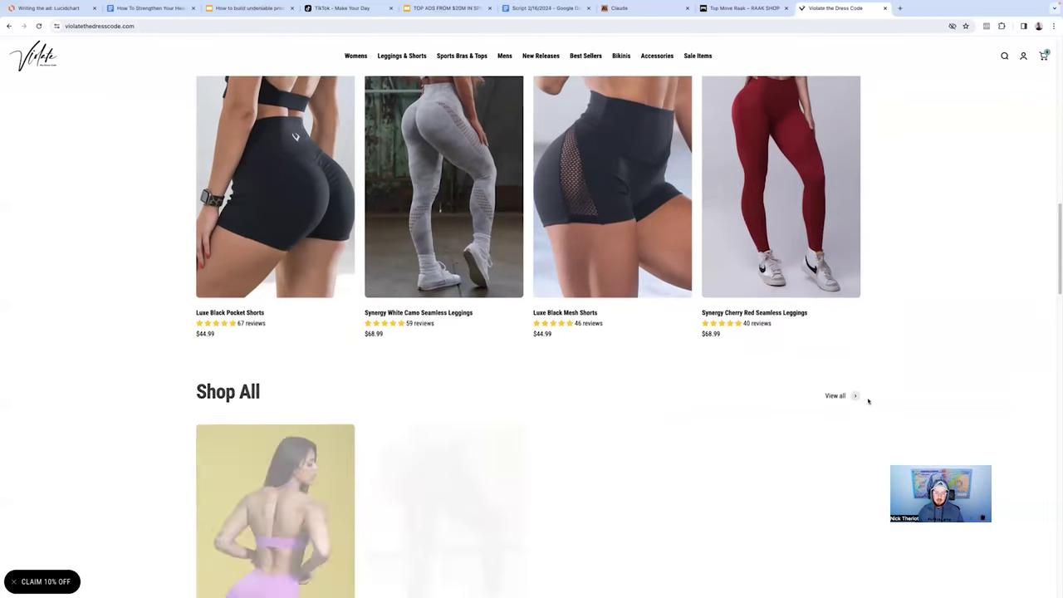
pyautogui.scroll(-3, 868, 402)
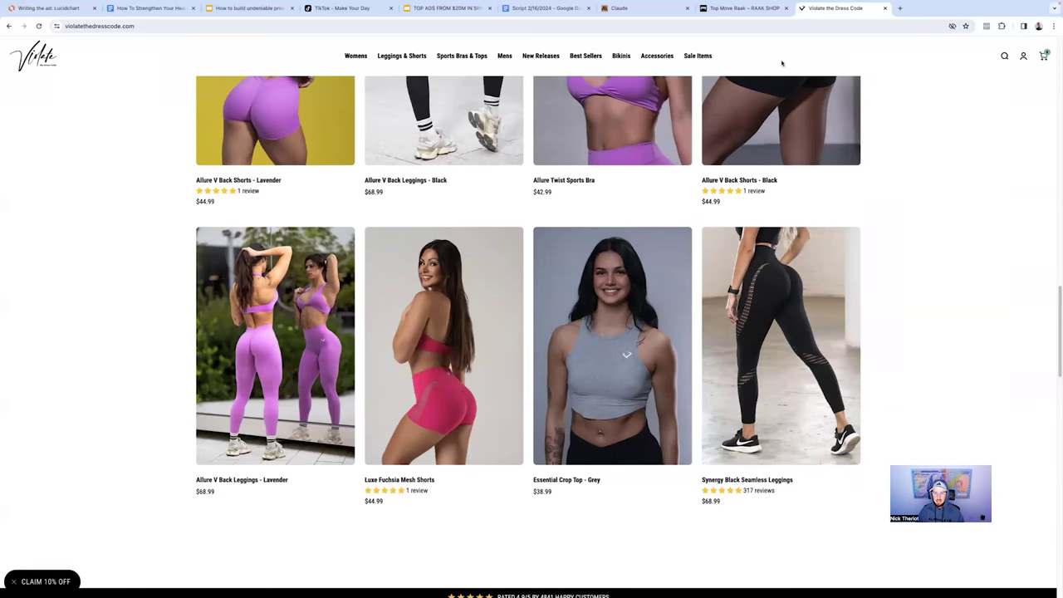
pyautogui.click(736, 13)
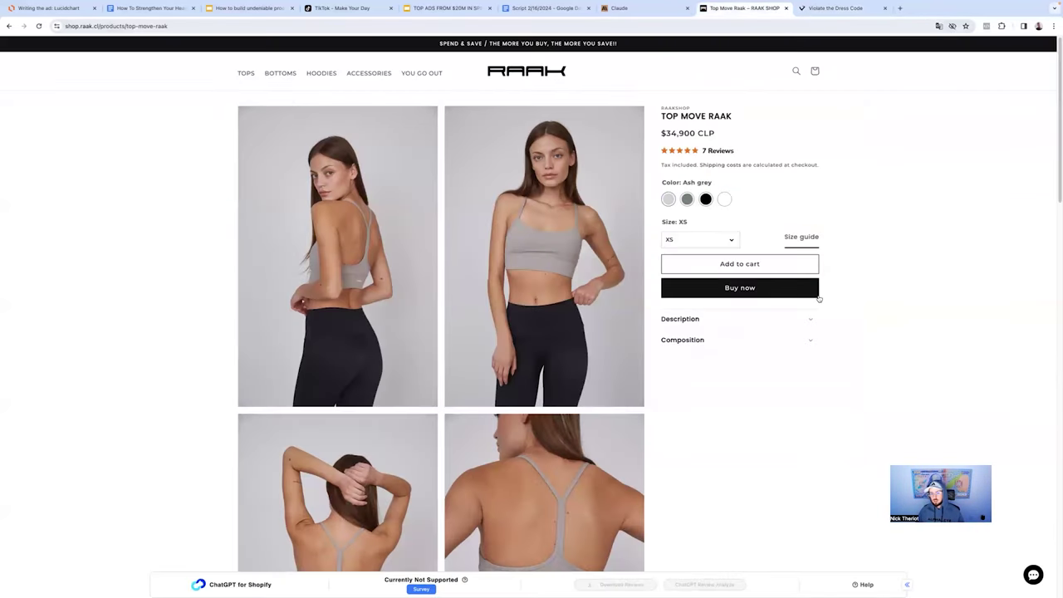
# Step: Close the Violate the Dress Code tab, keeping the RAAK Top Move Raak page
pyautogui.scroll(-5, 819, 297)
pyautogui.scroll(5, 848, 242)
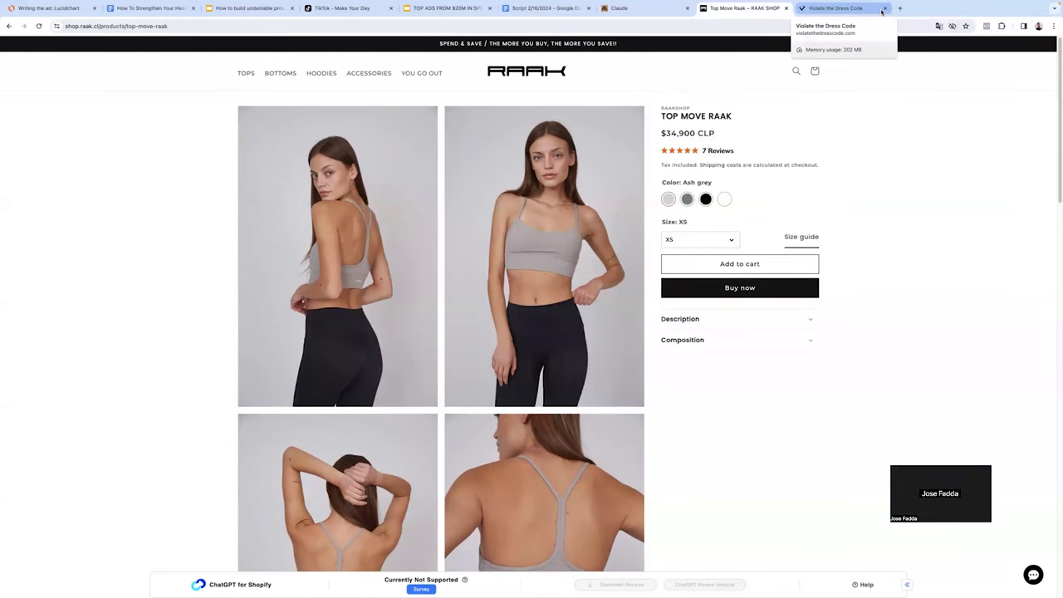
pyautogui.click(881, 10)
pyautogui.click(887, 9)
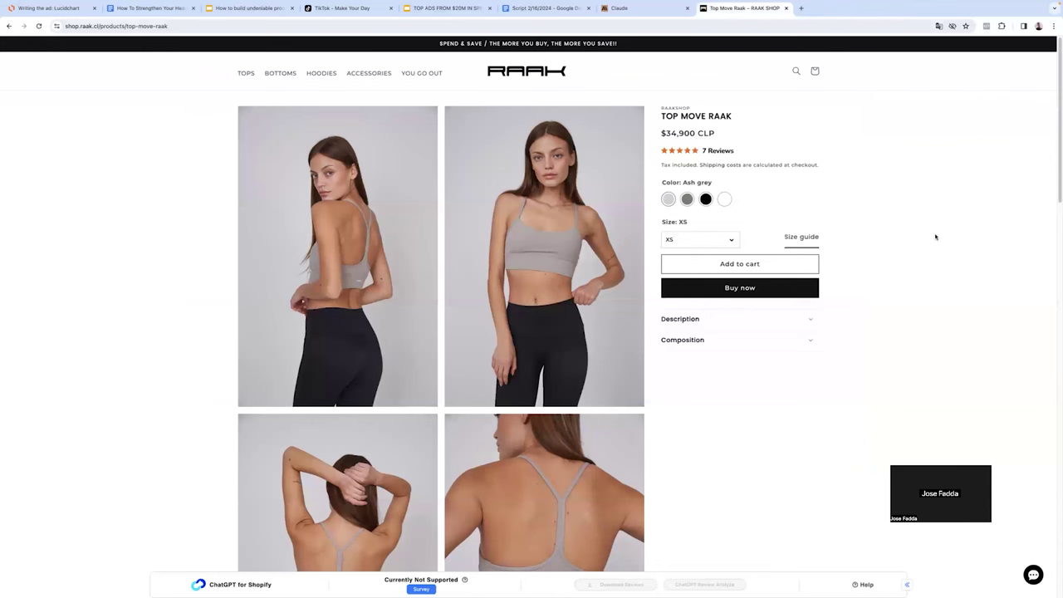
pyautogui.click(50, 9)
pyautogui.scroll(8, 572, 272)
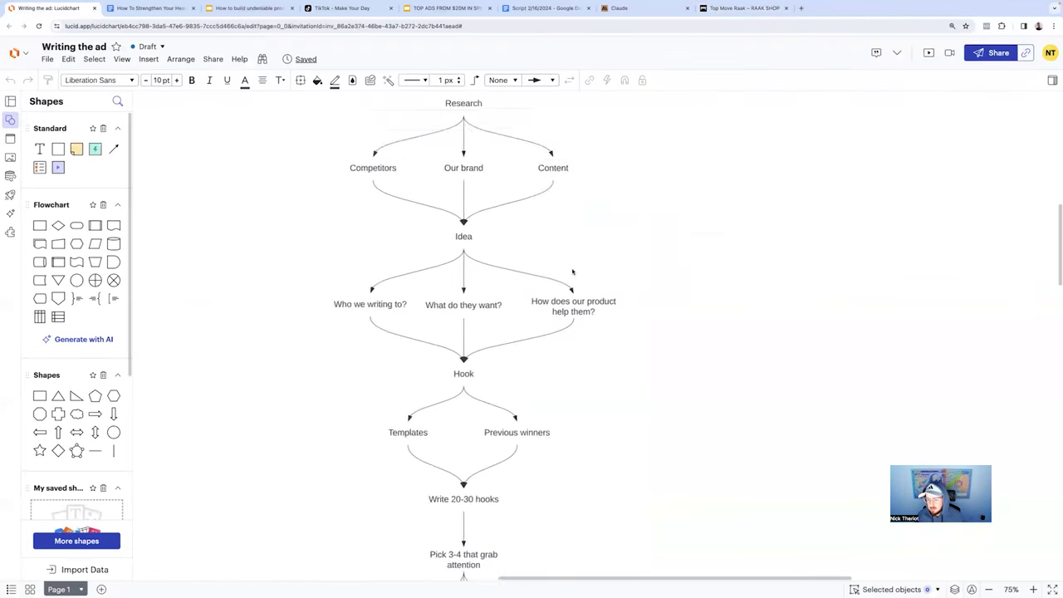
pyautogui.scroll(-2, 751, 386)
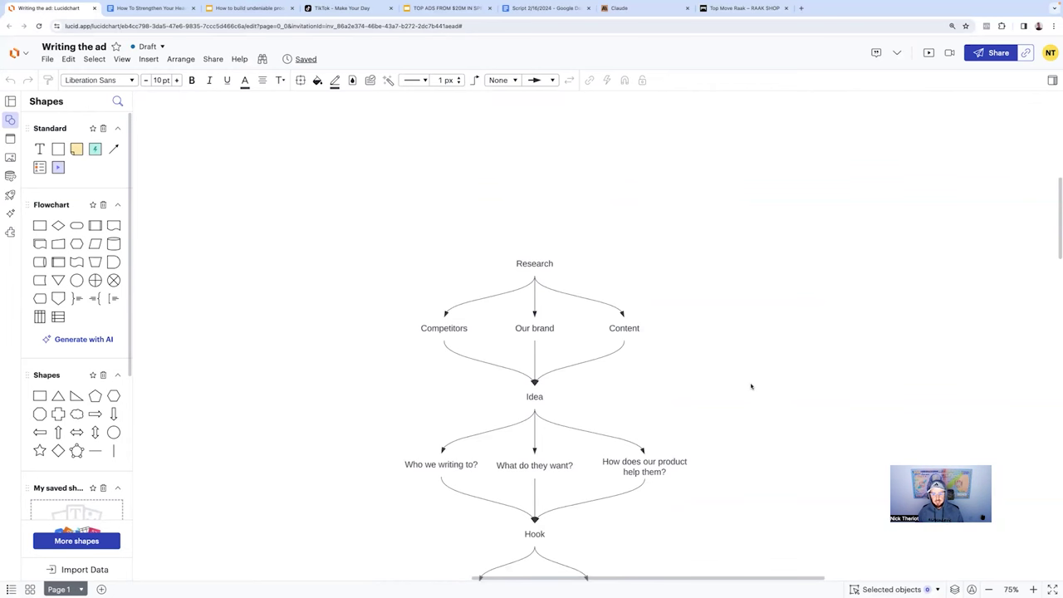
pyautogui.click(1031, 589)
pyautogui.click(1031, 590)
pyautogui.scroll(-10, 697, 447)
pyautogui.scroll(-20, 697, 447)
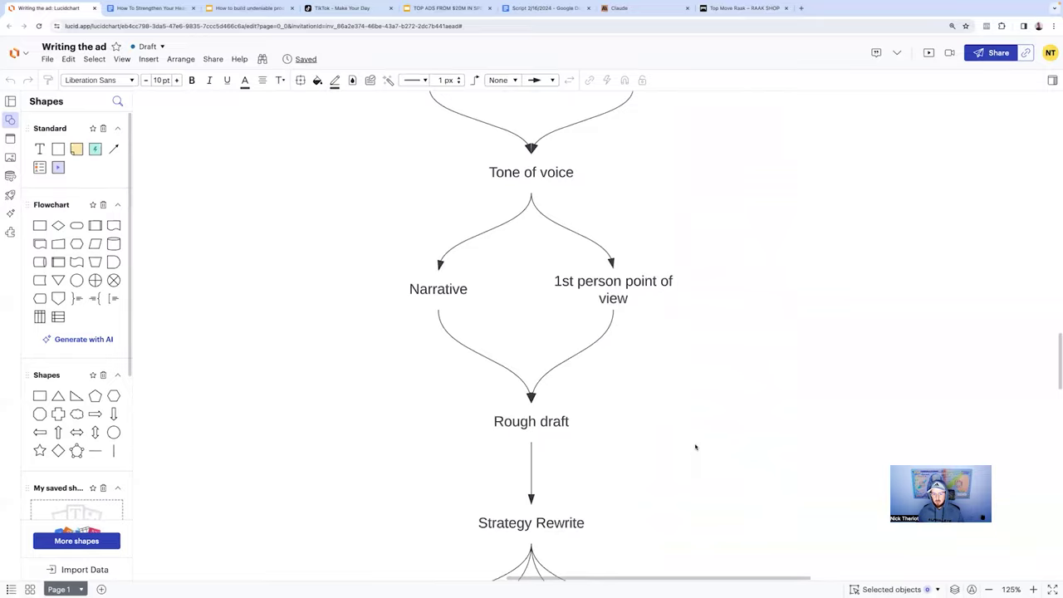
pyautogui.scroll(-5, 696, 447)
pyautogui.scroll(20, 697, 447)
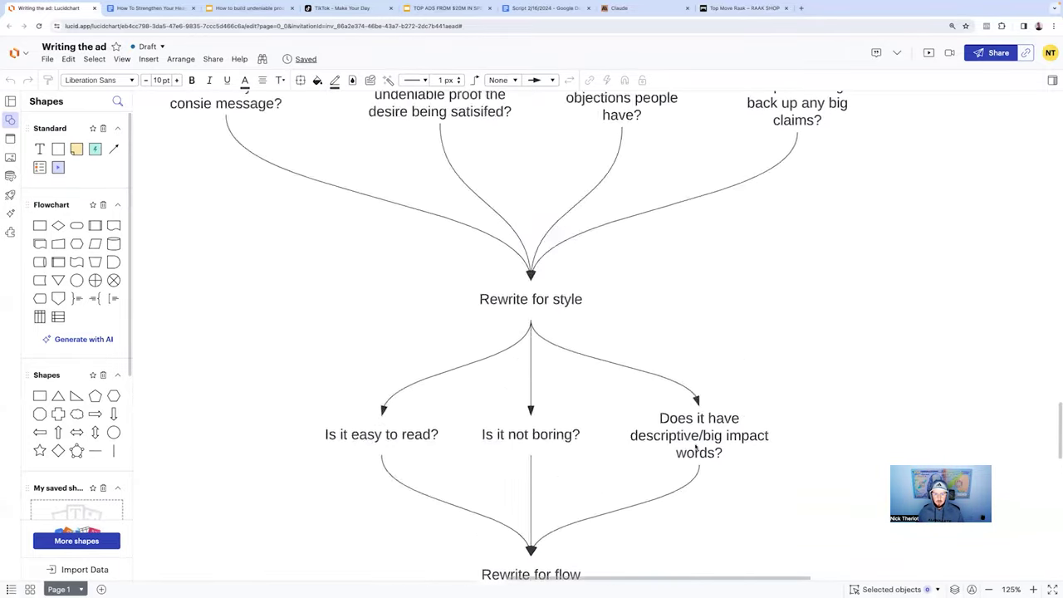
pyautogui.scroll(20, 696, 447)
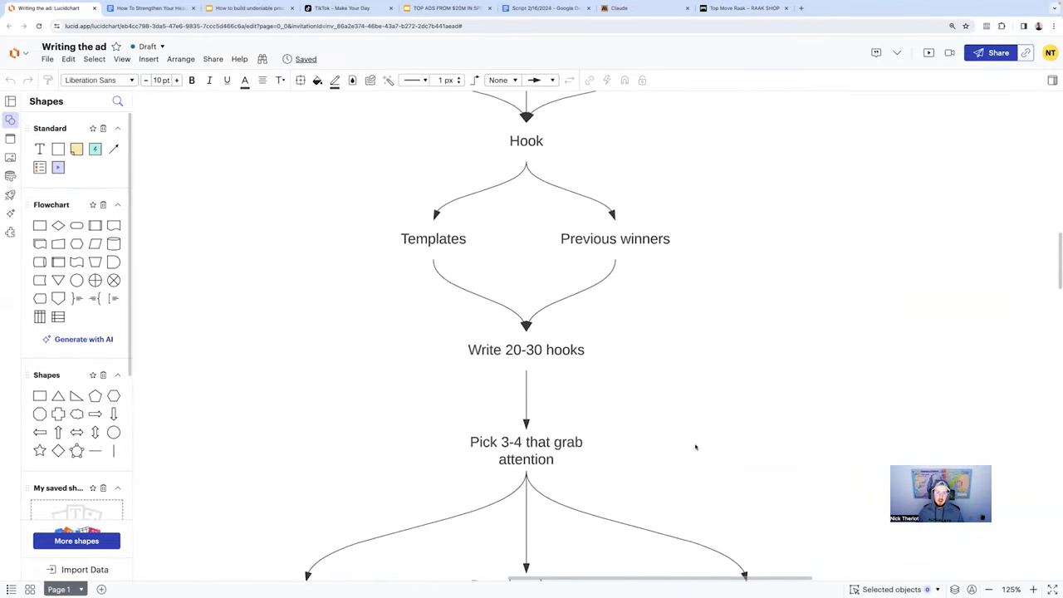
pyautogui.scroll(5, 696, 447)
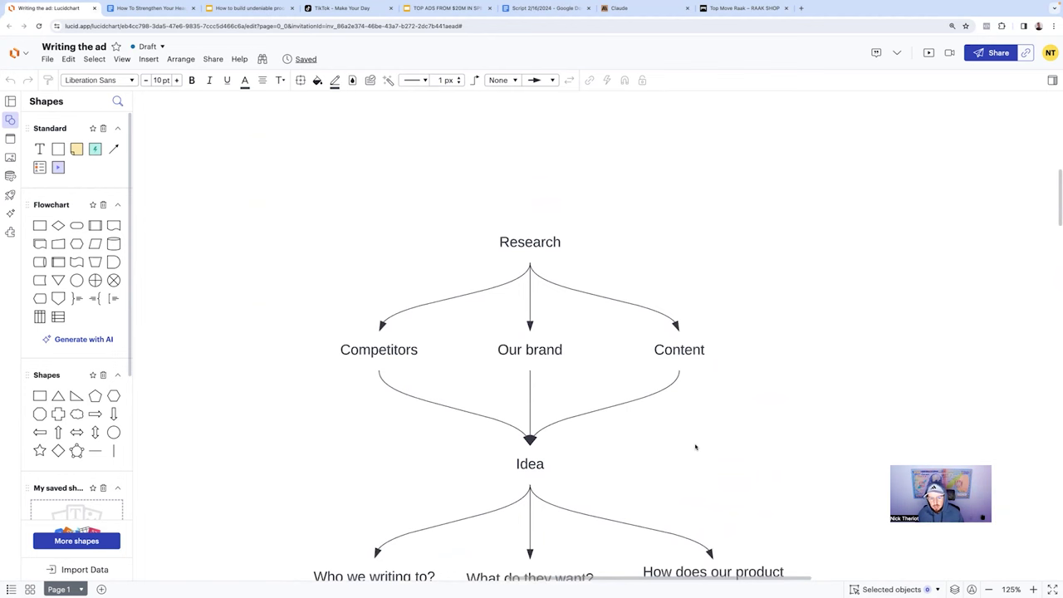
pyautogui.scroll(3, 862, 426)
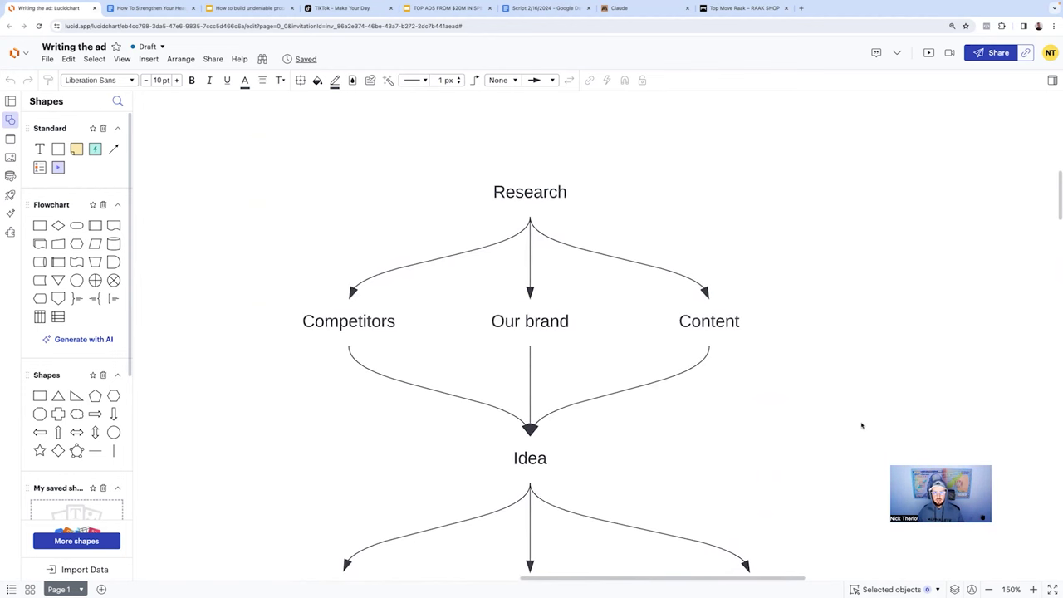
# Step: In the Script 2/16/2024 doc, add a bold 'Research' heading and a dash bullet
pyautogui.click(536, 10)
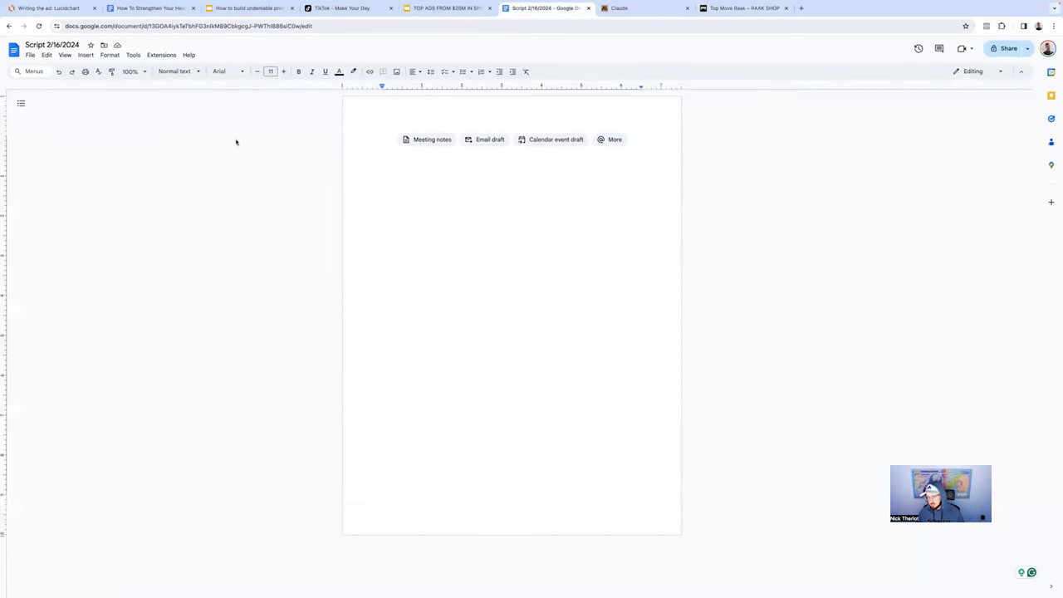
pyautogui.write('Research')
pyautogui.press('Return')
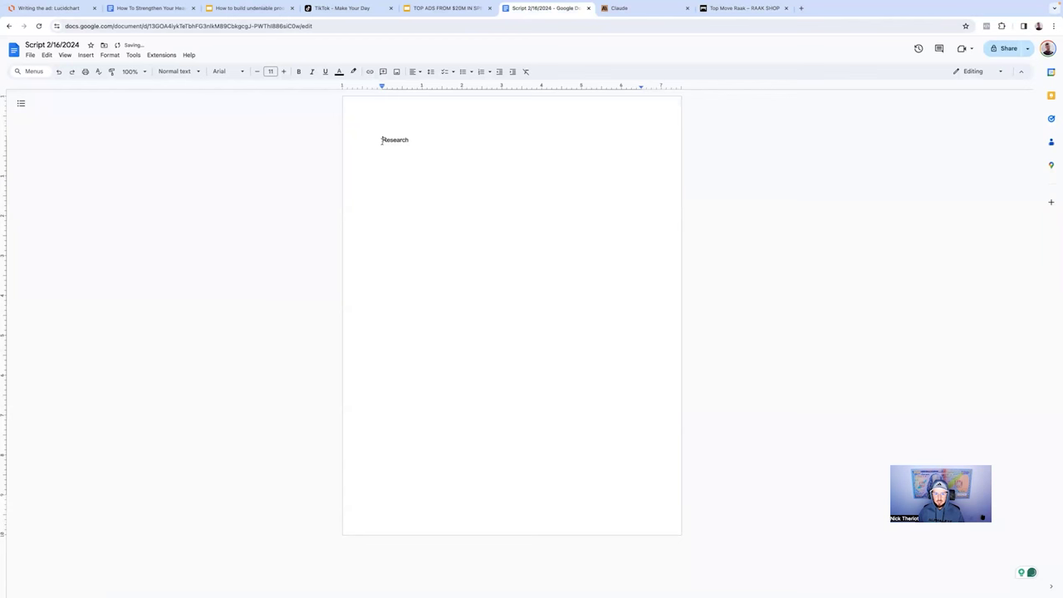
pyautogui.tripleClick(382, 141)
pyautogui.hotkey('ctrl', 'b')
pyautogui.press('Down')
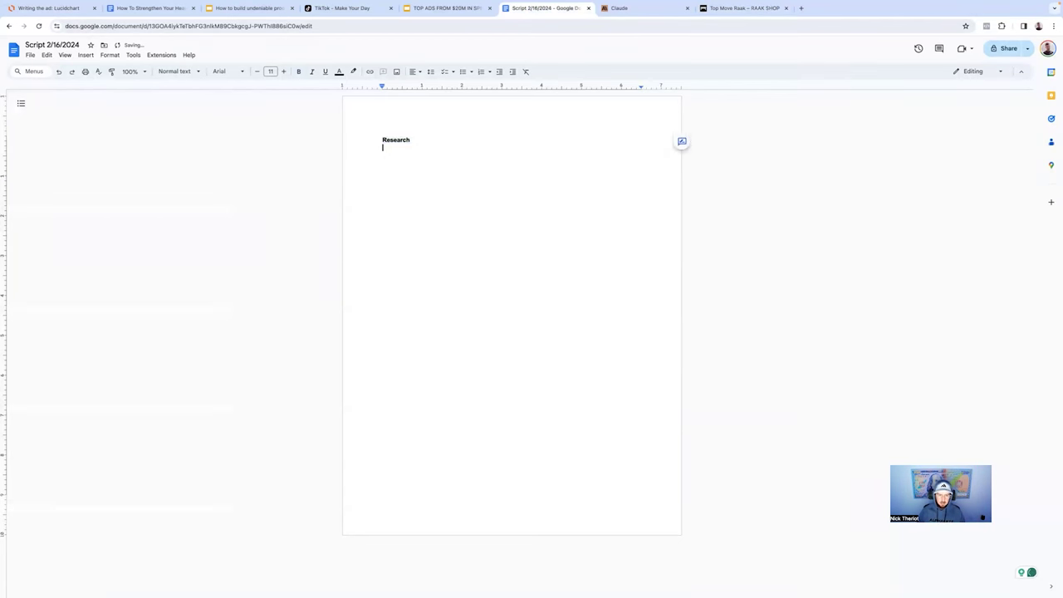
pyautogui.write('dd')
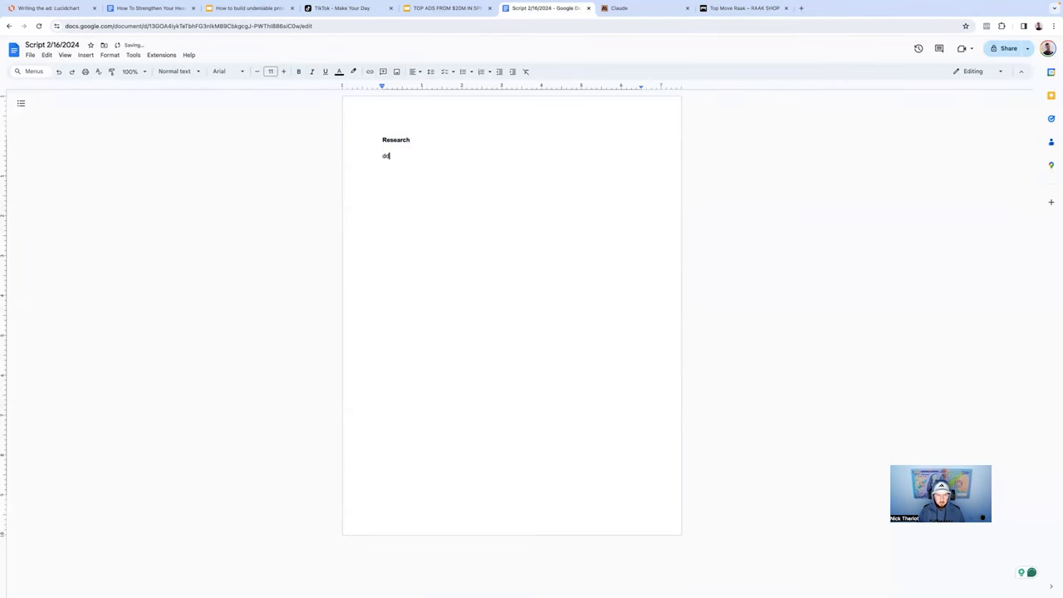
pyautogui.press('BackSpace')
pyautogui.write('-')
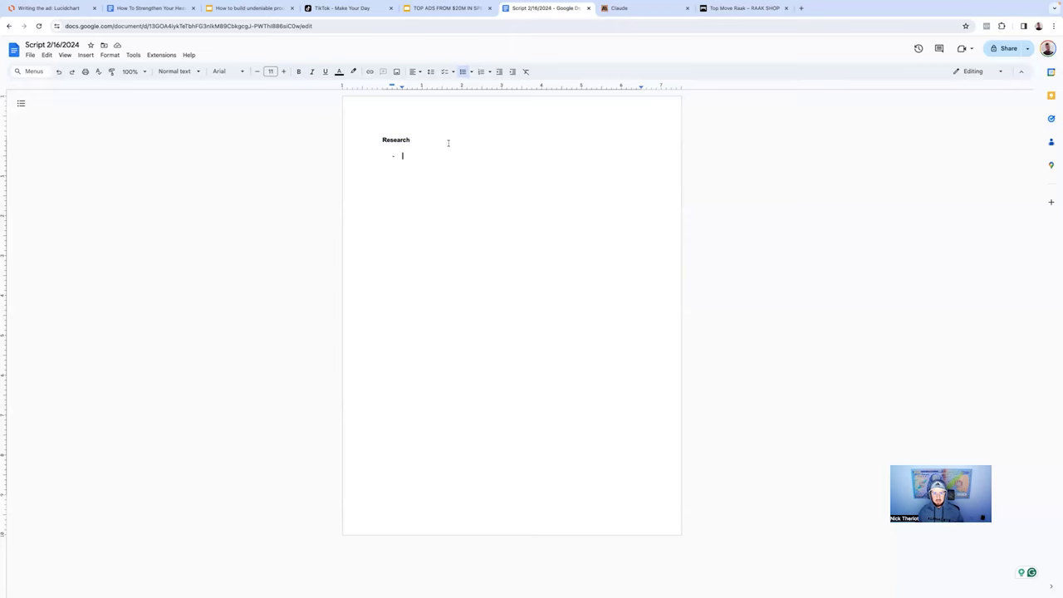
# Step: Check the flowchart, return to the empty bullet line, then switch back to Lucidchart
pyautogui.click(58, 9)
pyautogui.click(544, 9)
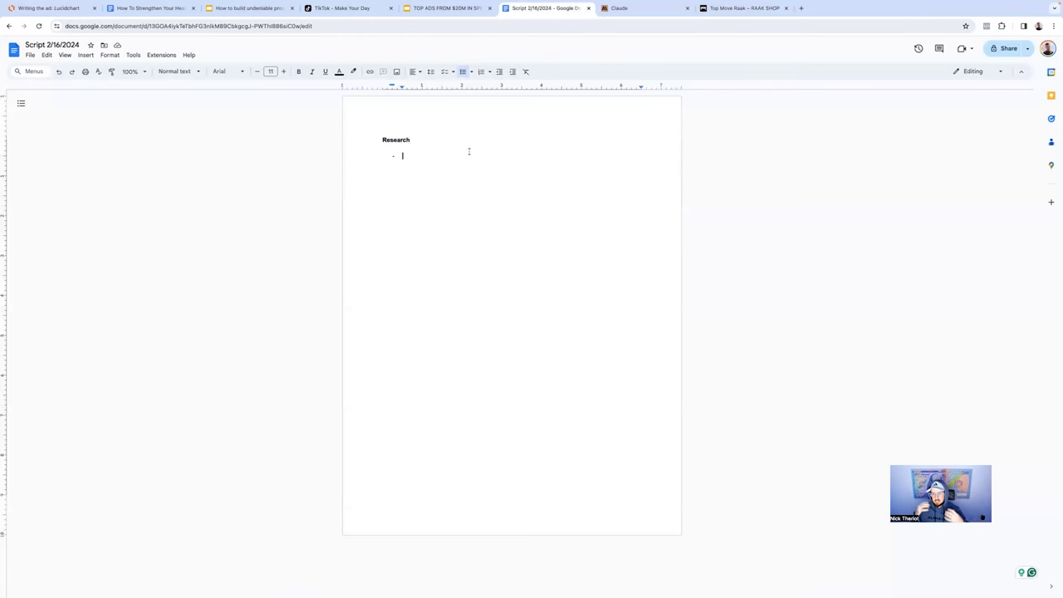
pyautogui.click(392, 141)
pyautogui.click(400, 155)
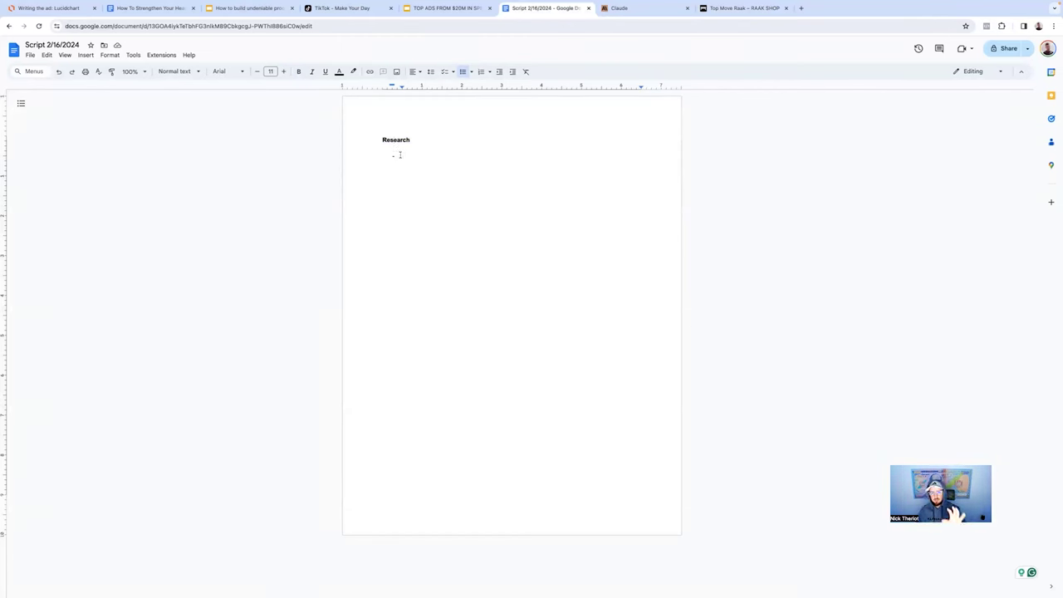
pyautogui.click(55, 9)
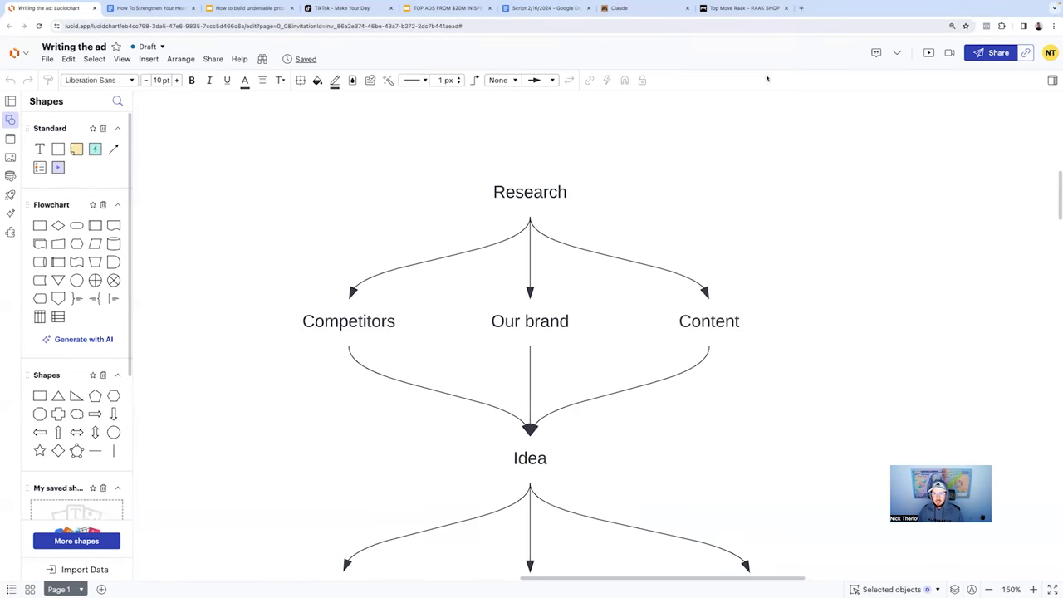
# Step: Open the foreplay.co Discovery page in a new tab via the 'fore' suggestion
pyautogui.click(806, 12)
pyautogui.write('fore')
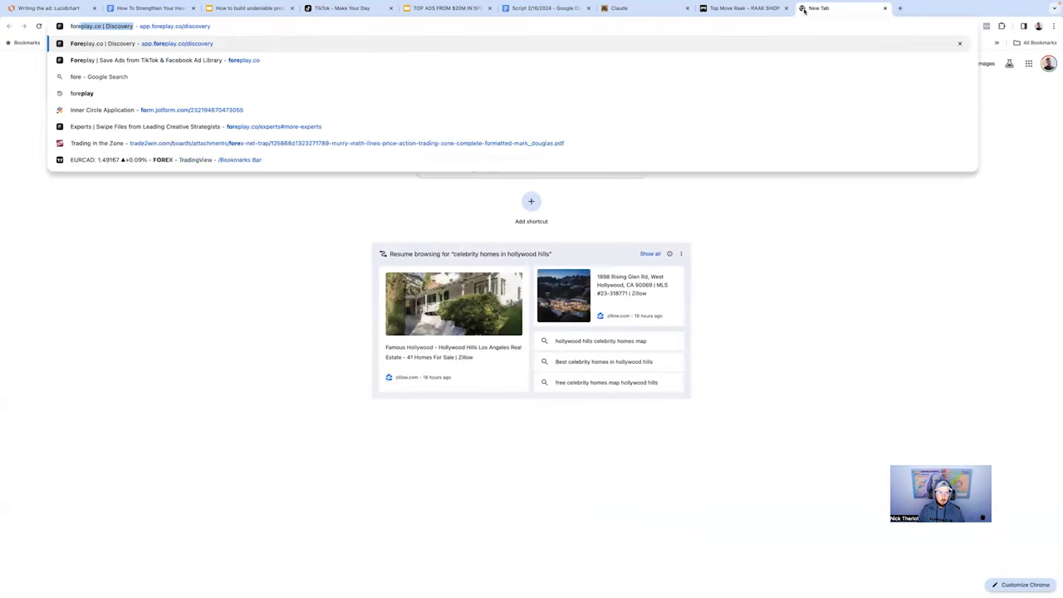
pyautogui.press('Return')
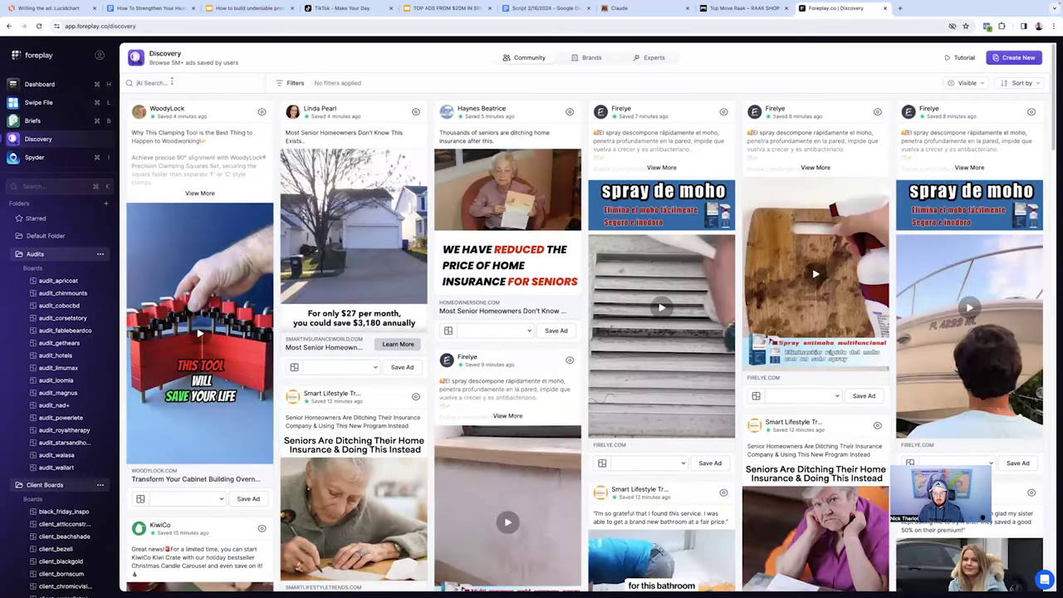
# Step: Search Foreplay's Discovery ad library for 'sports bra'
pyautogui.click(171, 83)
pyautogui.write('iports br')
pyautogui.write('a')
pyautogui.press('Return')
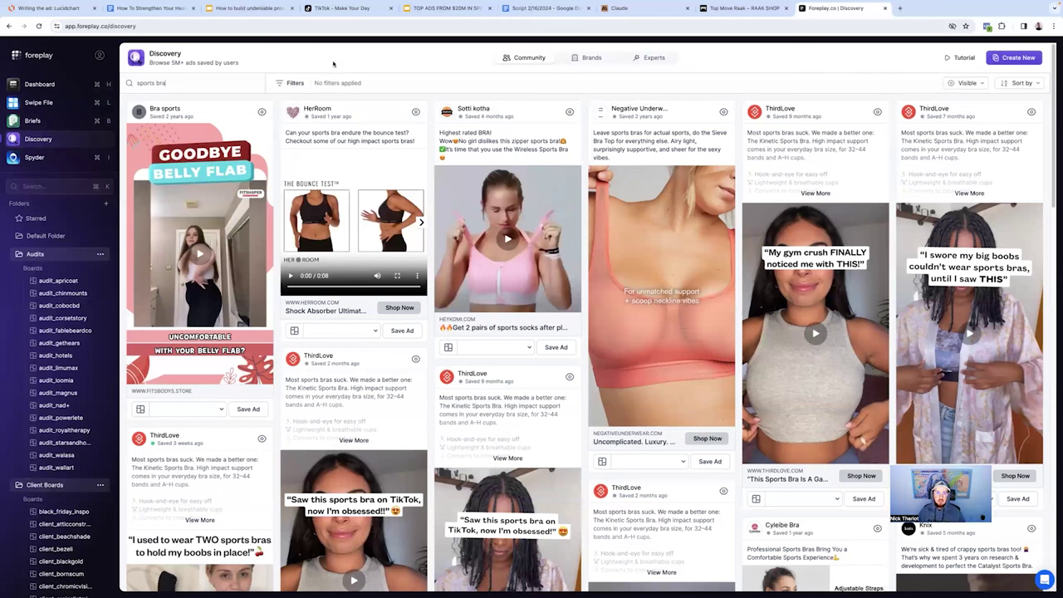
# Step: Filter the sports bra ads to Still Running status and English language
pyautogui.click(290, 83)
pyautogui.moveTo(299, 157)
pyautogui.click(403, 110)
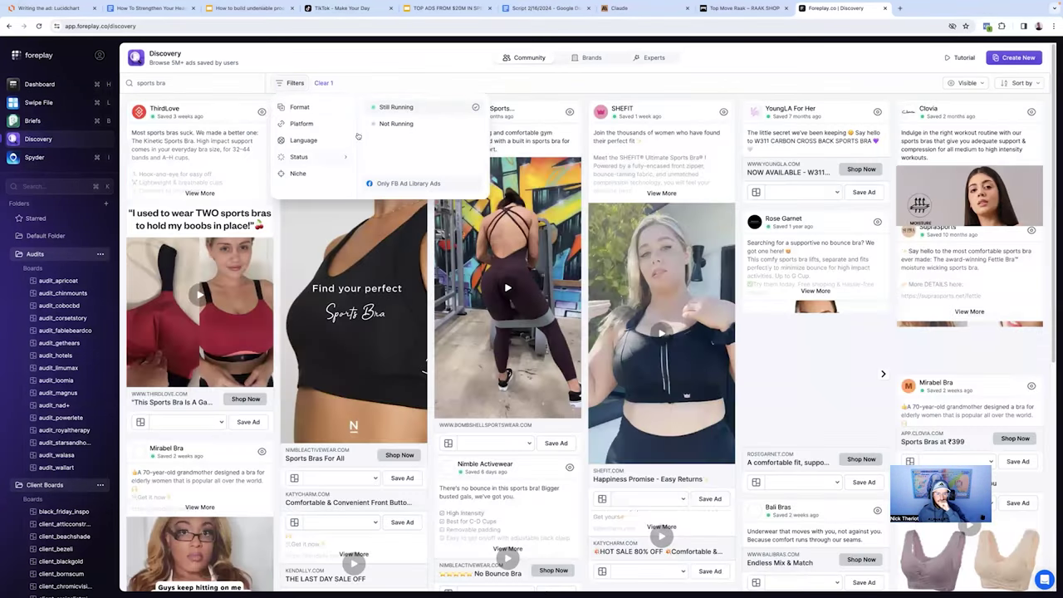
pyautogui.moveTo(297, 142)
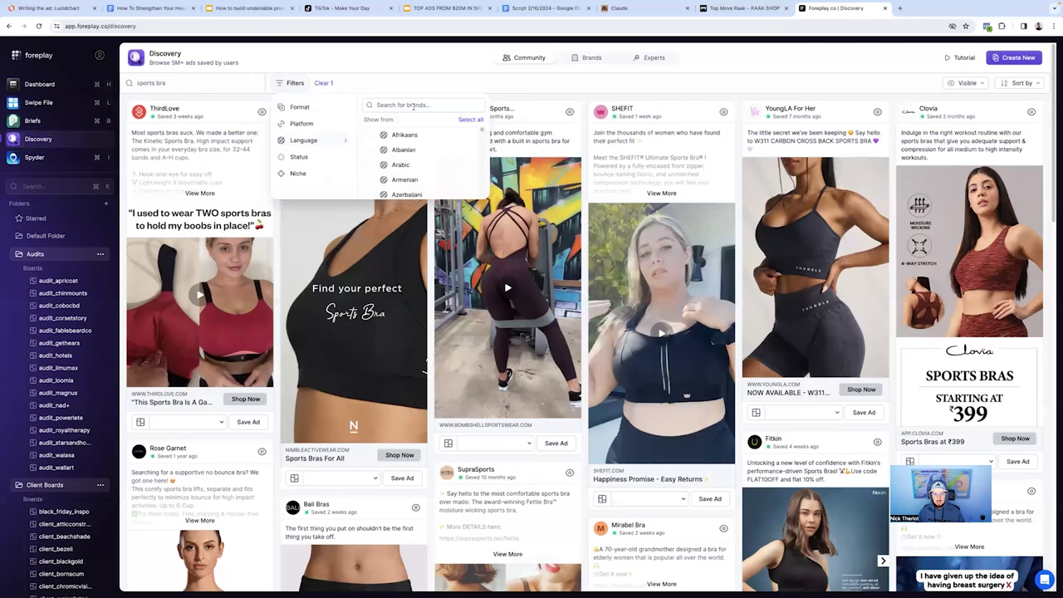
pyautogui.write('engl')
pyautogui.click(405, 134)
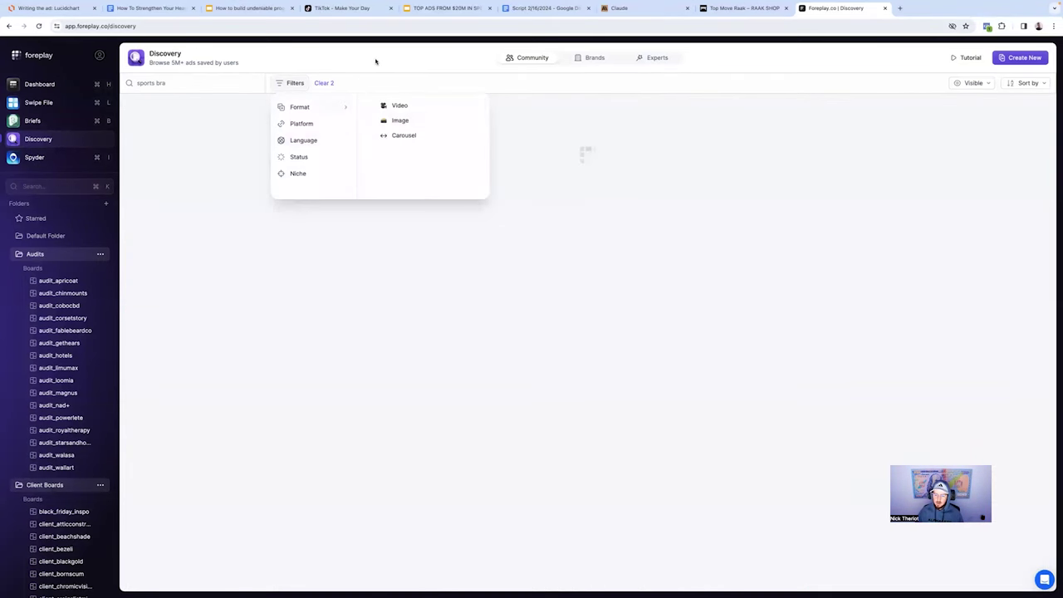
pyautogui.click(375, 62)
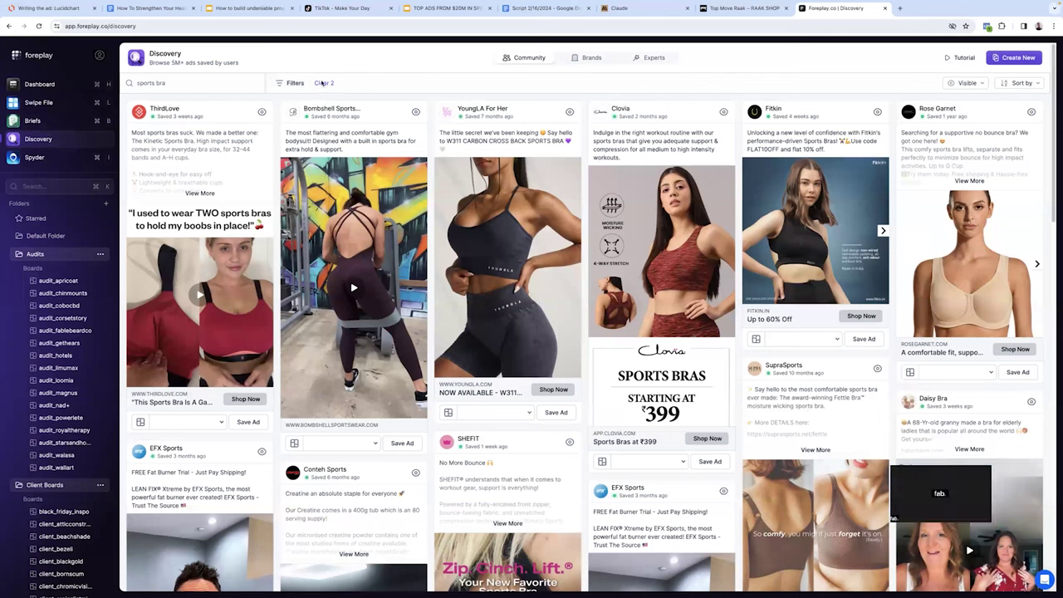
# Step: Review the ad format and running-status filter choices, then scroll through the filtered ads
pyautogui.click(294, 85)
pyautogui.moveTo(302, 139)
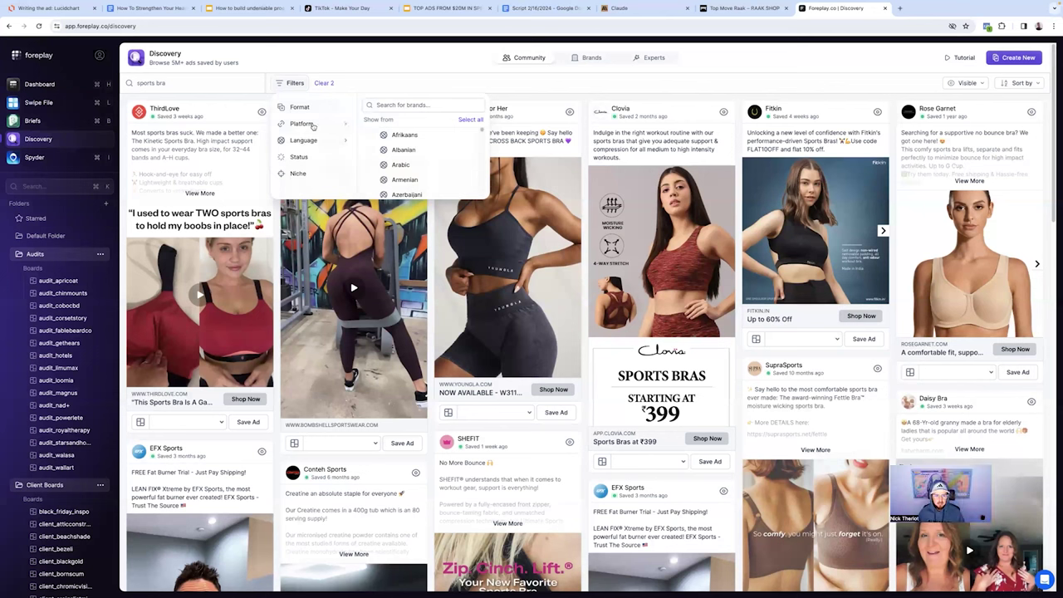
pyautogui.click(312, 110)
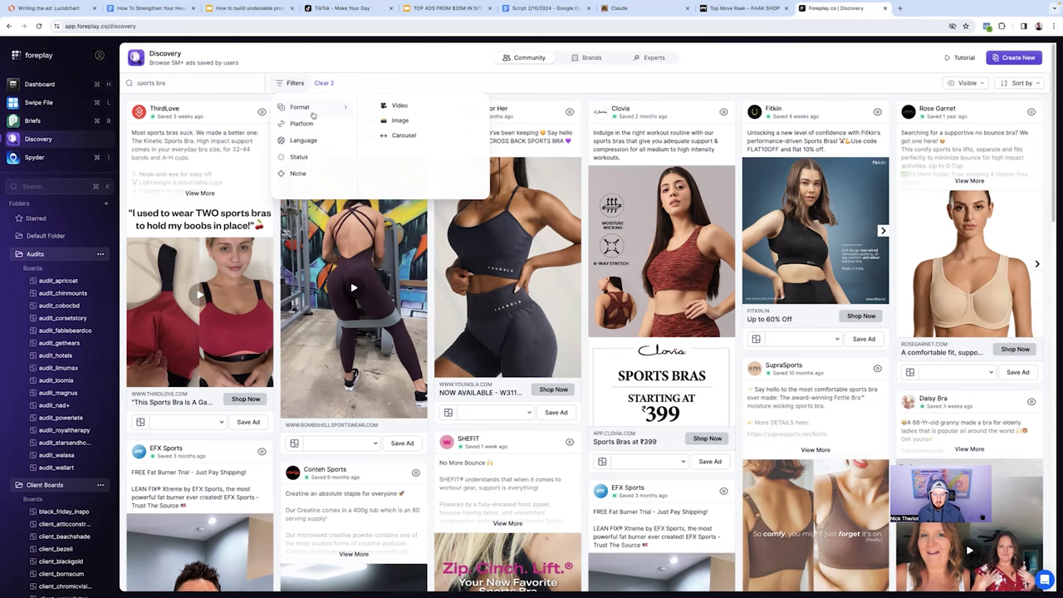
pyautogui.click(308, 156)
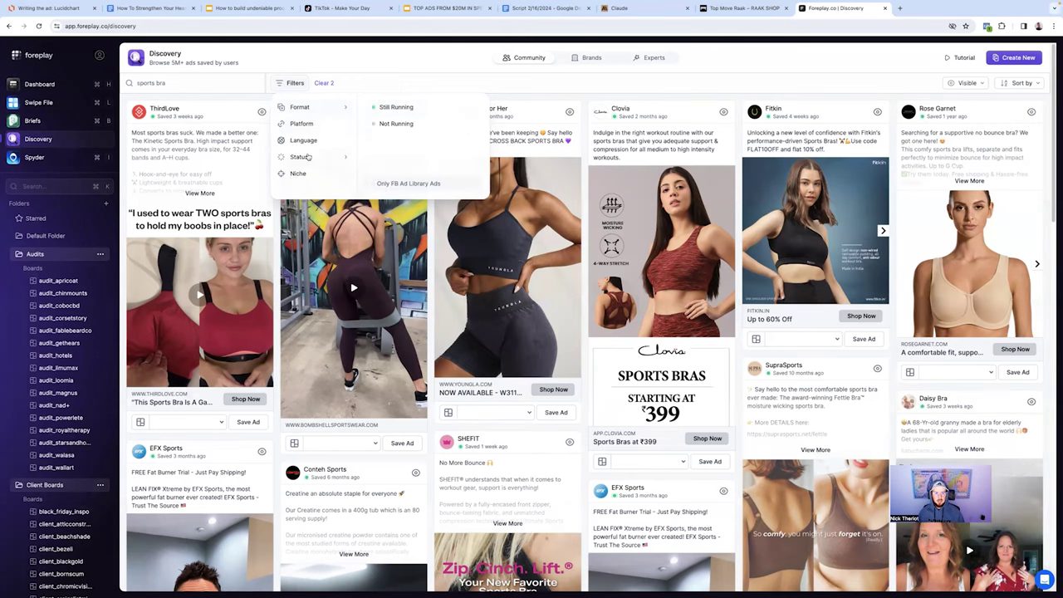
pyautogui.click(349, 57)
pyautogui.scroll(-10, 350, 57)
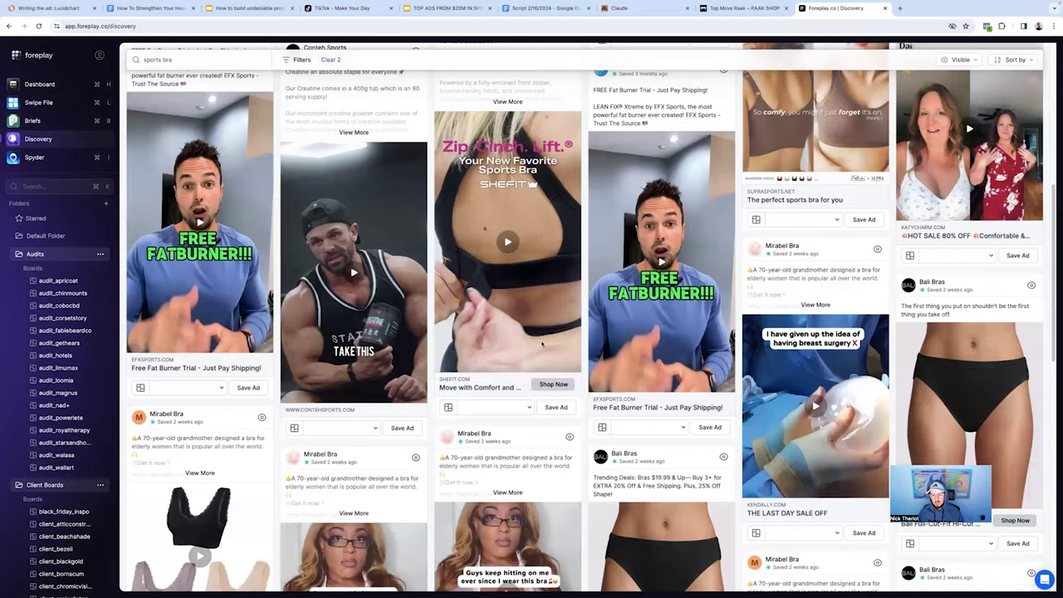
pyautogui.scroll(-4, 542, 344)
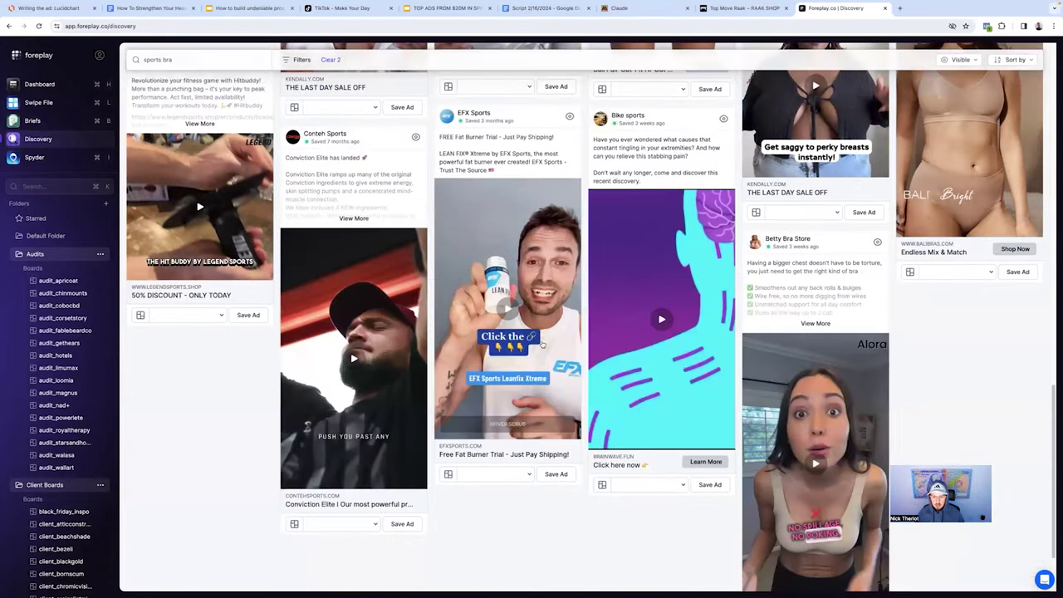
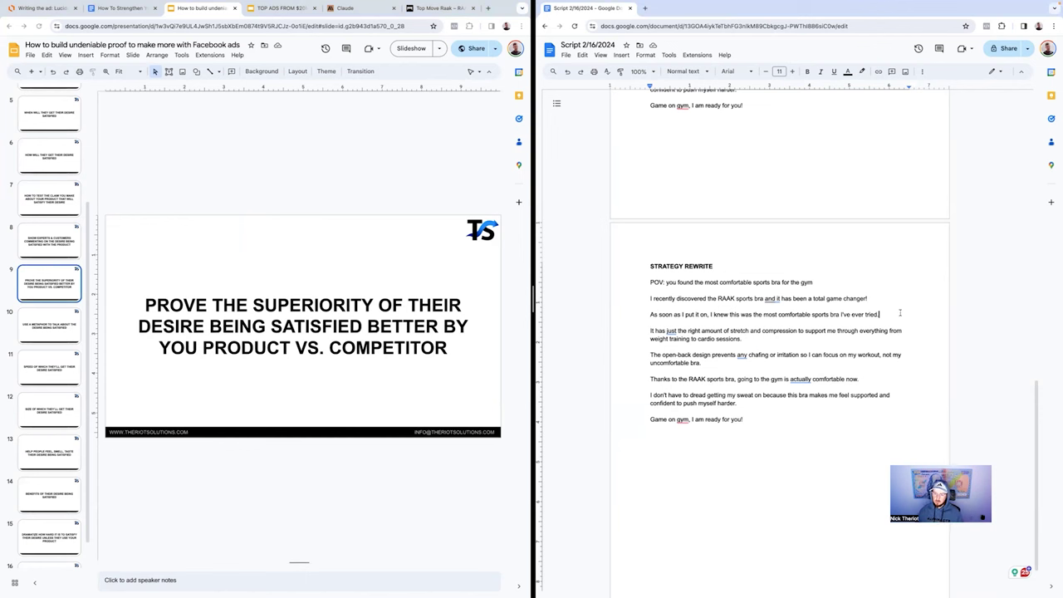
# Step: Start a new line after 'ever tried.' reading 'I've tried soo many others that had'
pyautogui.click(900, 312)
pyautogui.press('Return')
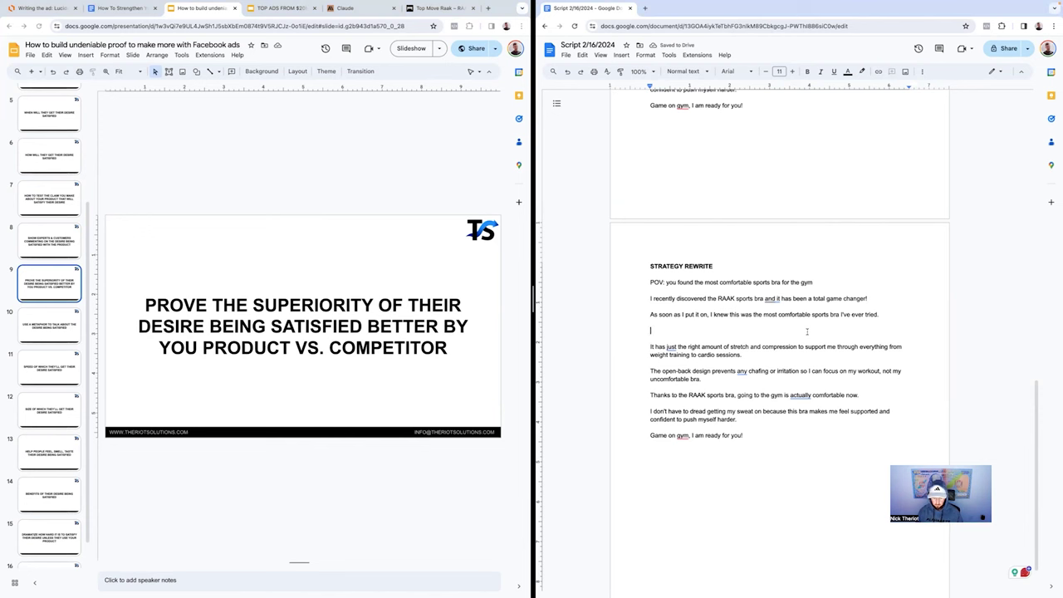
pyautogui.write("I've trie")
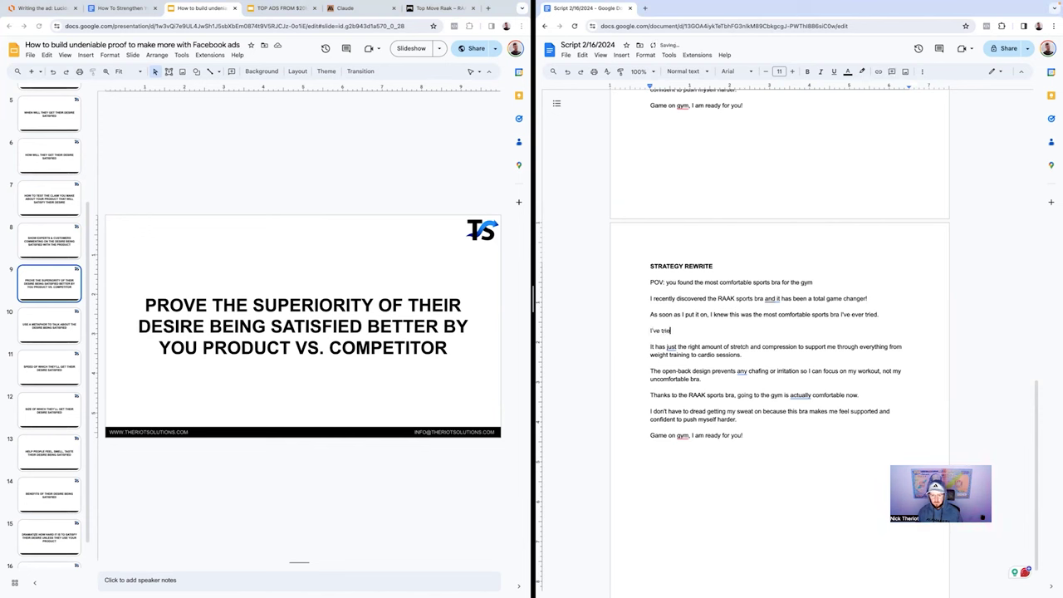
pyautogui.write('d soo many competitors tha')
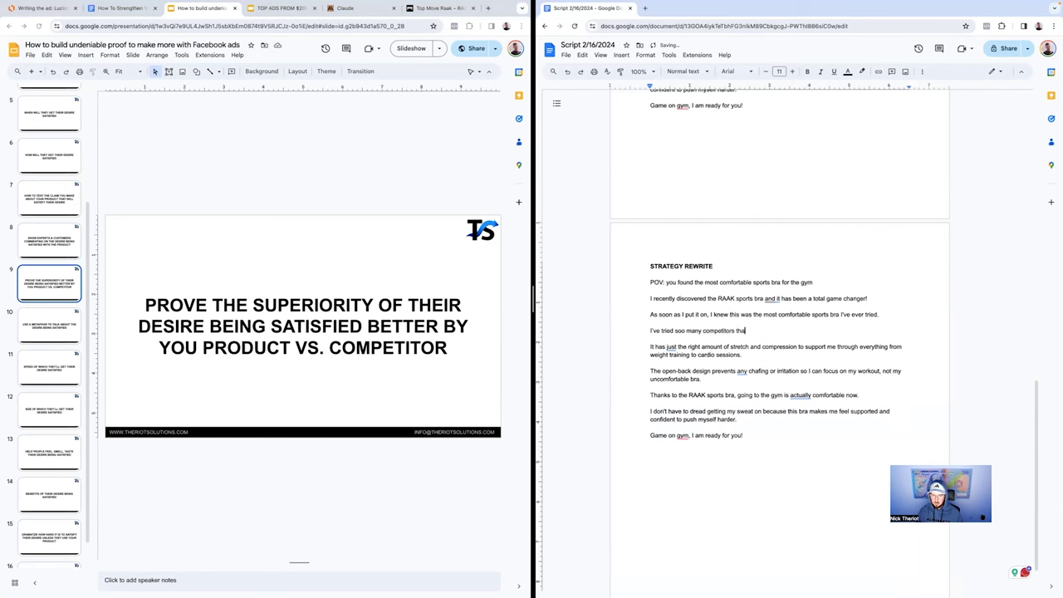
pyautogui.write('t would be hot')
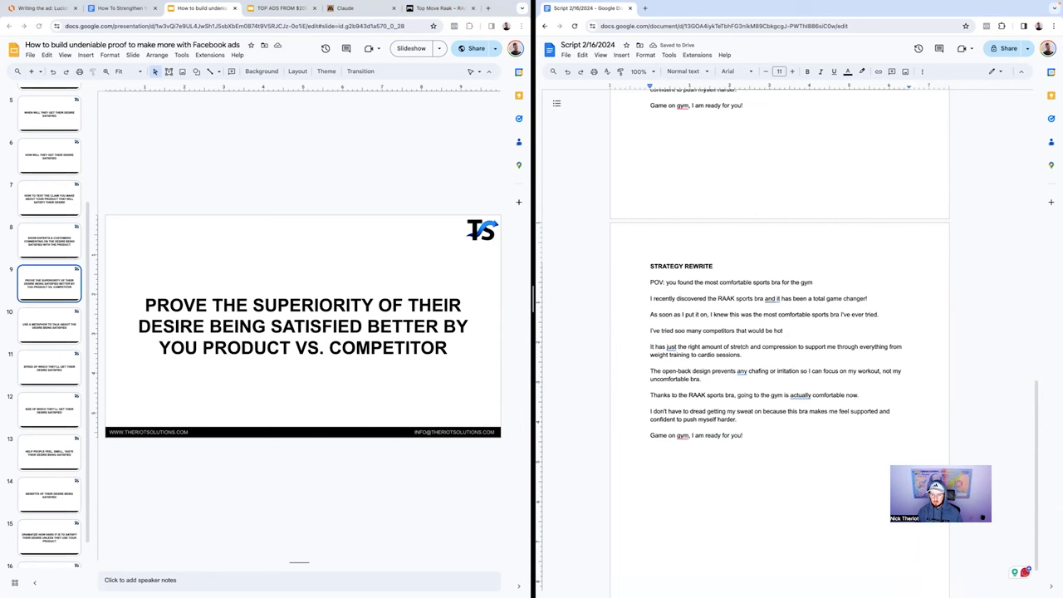
pyautogui.press('BackSpace')
pyautogui.press('BackSpace')
pyautogui.press('BackSpace')
pyautogui.press('BackSpace')
pyautogui.press('BackSpace')
pyautogui.press('BackSpace')
pyautogui.press('BackSpace')
pyautogui.press('BackSpace')
pyautogui.press('BackSpace')
pyautogui.press('BackSpace')
pyautogui.press('BackSpace')
pyautogui.press('BackSpace')
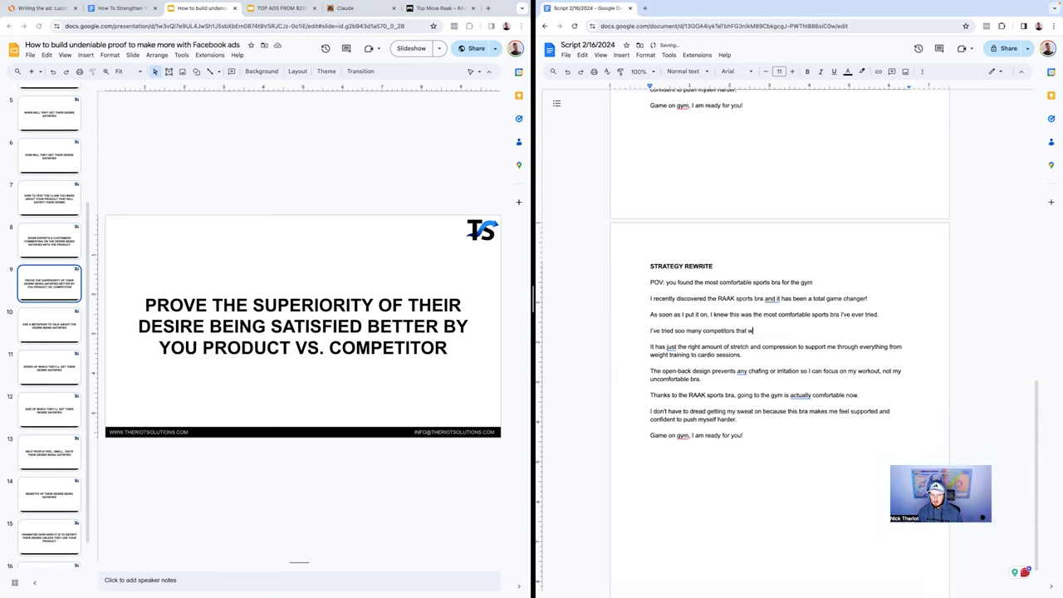
pyautogui.press('BackSpace')
pyautogui.press('BackSpace')
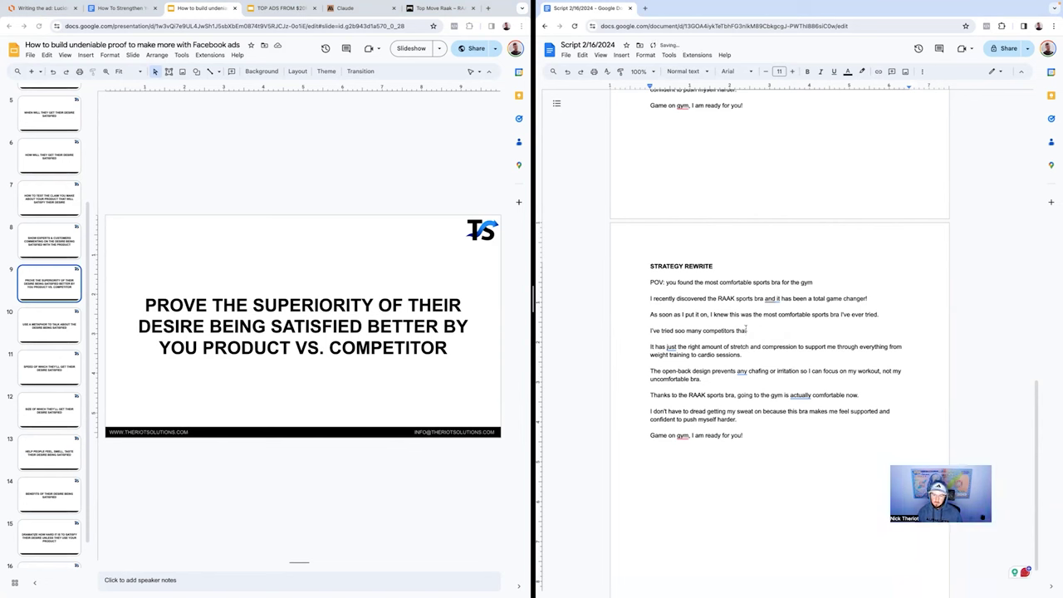
pyautogui.moveTo(746, 330); pyautogui.dragTo(701, 331)
pyautogui.write('others th')
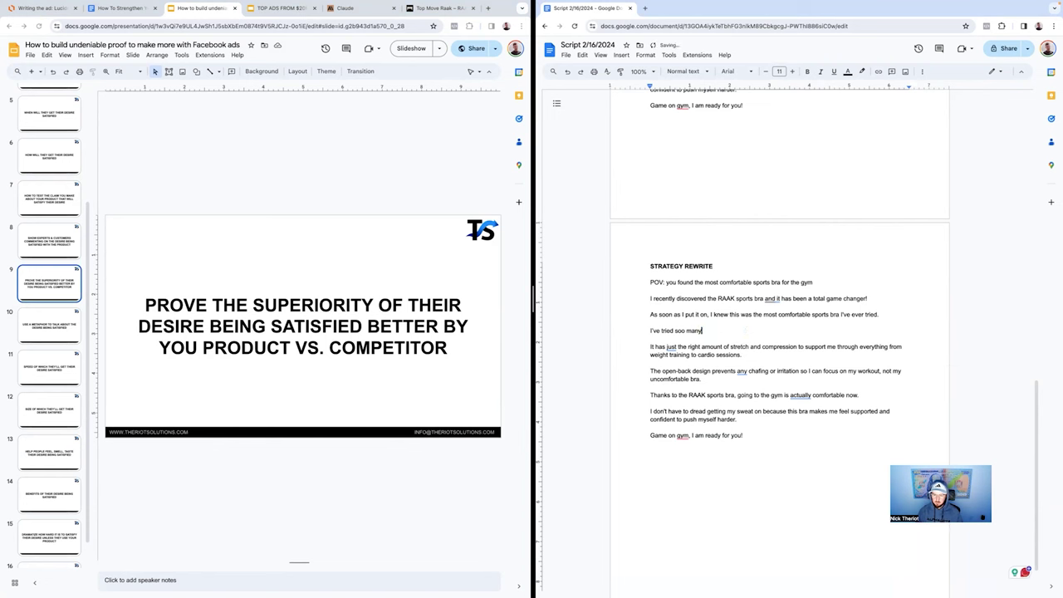
pyautogui.write('at')
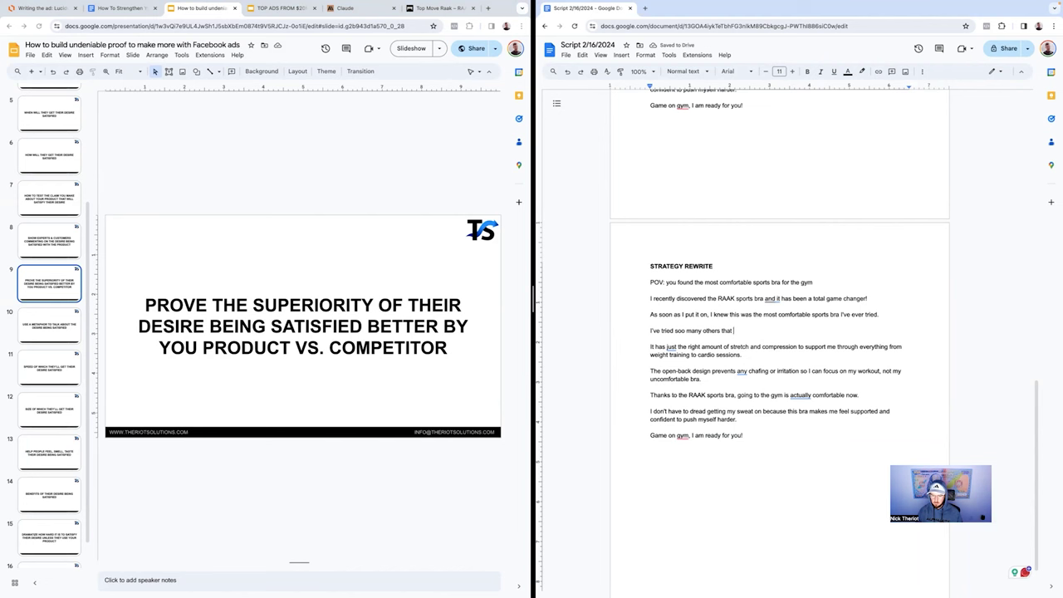
pyautogui.write(' had')
# Step: Fix 'soo' to 'so' and finish the line with '...had me hot and sweating but this open back design, keeps me cool and comfortable'
pyautogui.click(679, 330)
pyautogui.press('BackSpace')
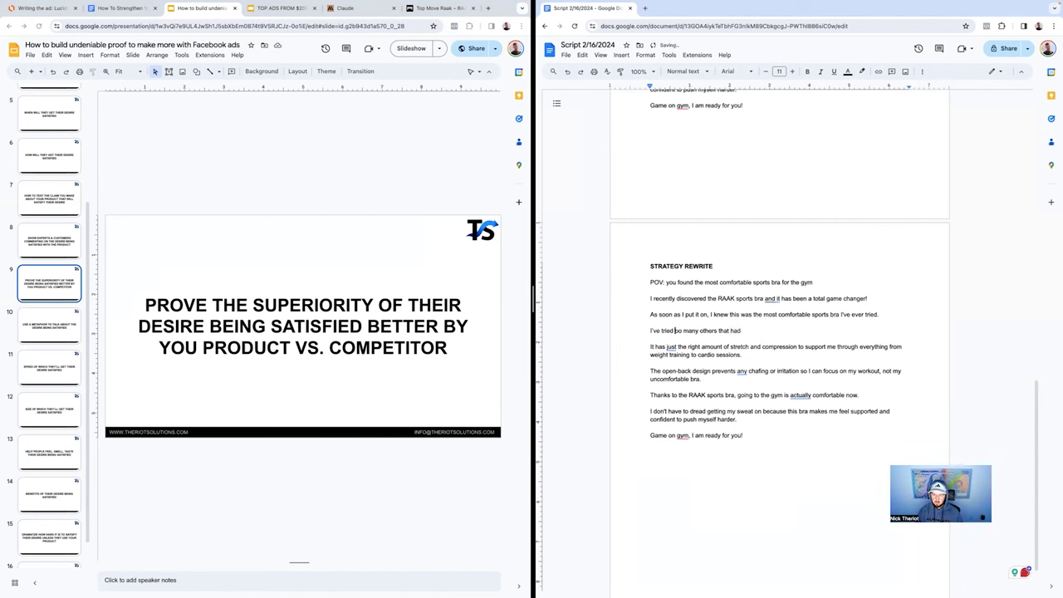
pyautogui.write('s')
pyautogui.moveTo(741, 331); pyautogui.dragTo(728, 331)
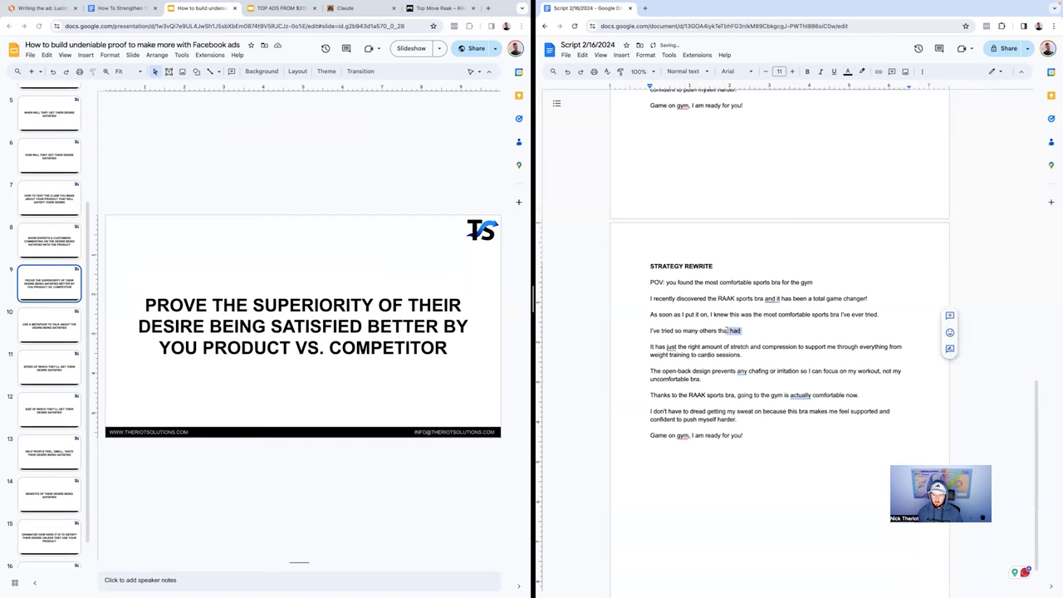
pyautogui.write('trap')
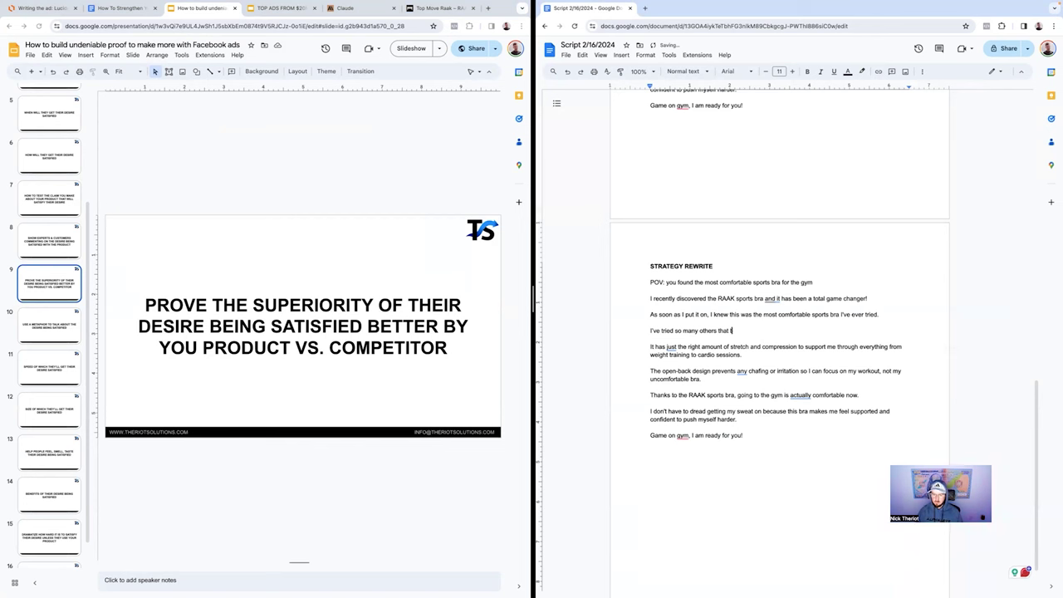
pyautogui.press('BackSpace')
pyautogui.press('BackSpace')
pyautogui.press('BackSpace')
pyautogui.press('BackSpace')
pyautogui.write('w')
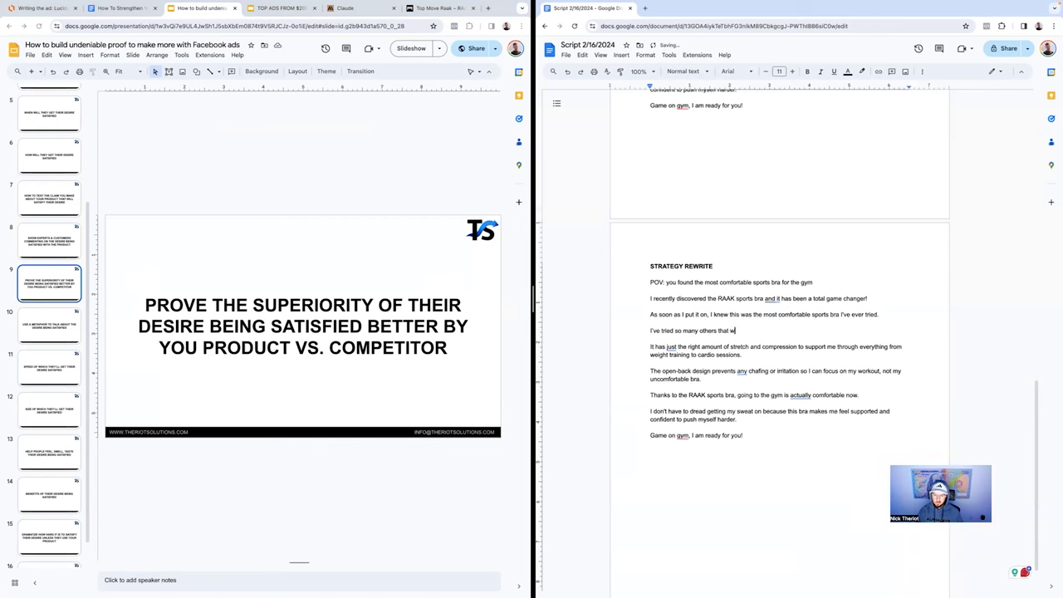
pyautogui.write('eee')
pyautogui.press('BackSpace')
pyautogui.press('BackSpace')
pyautogui.press('BackSpace')
pyautogui.press('BackSpace')
pyautogui.write('had')
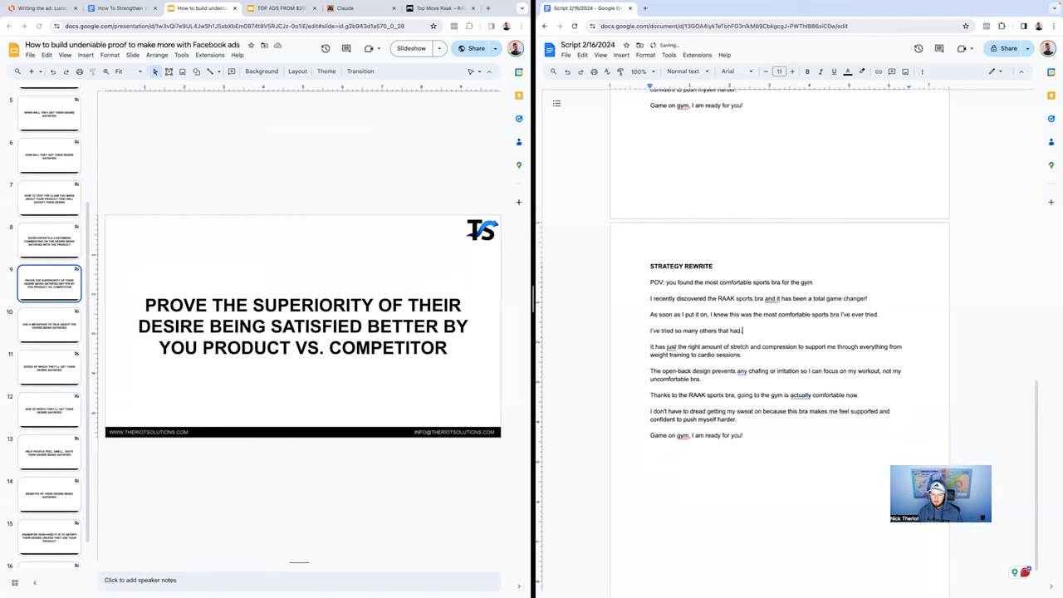
pyautogui.write(' me hot and s')
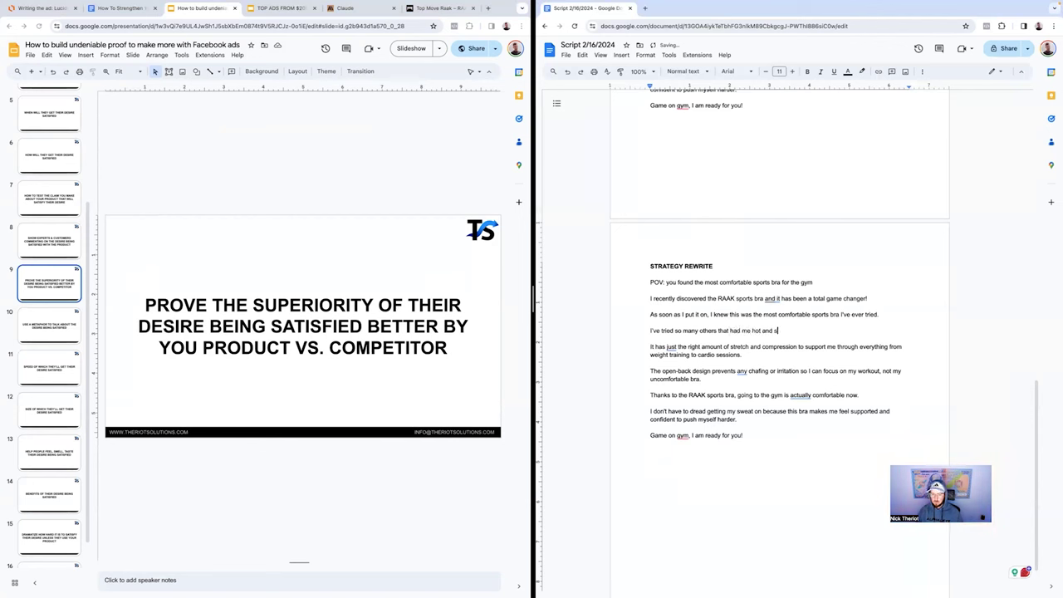
pyautogui.write('weating but this open back design')
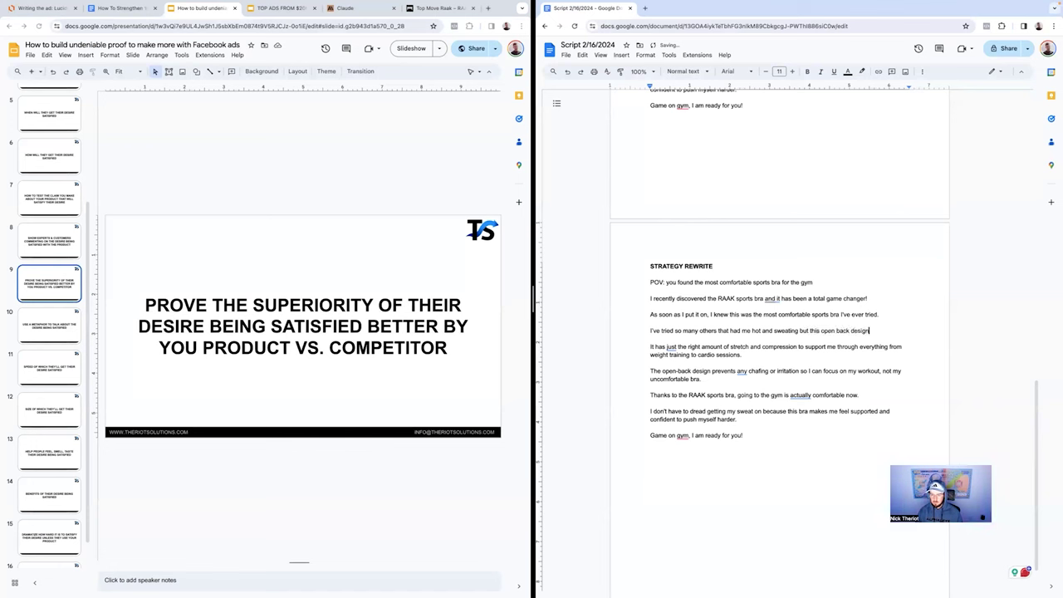
pyautogui.write(', keeps me cool and comfo')
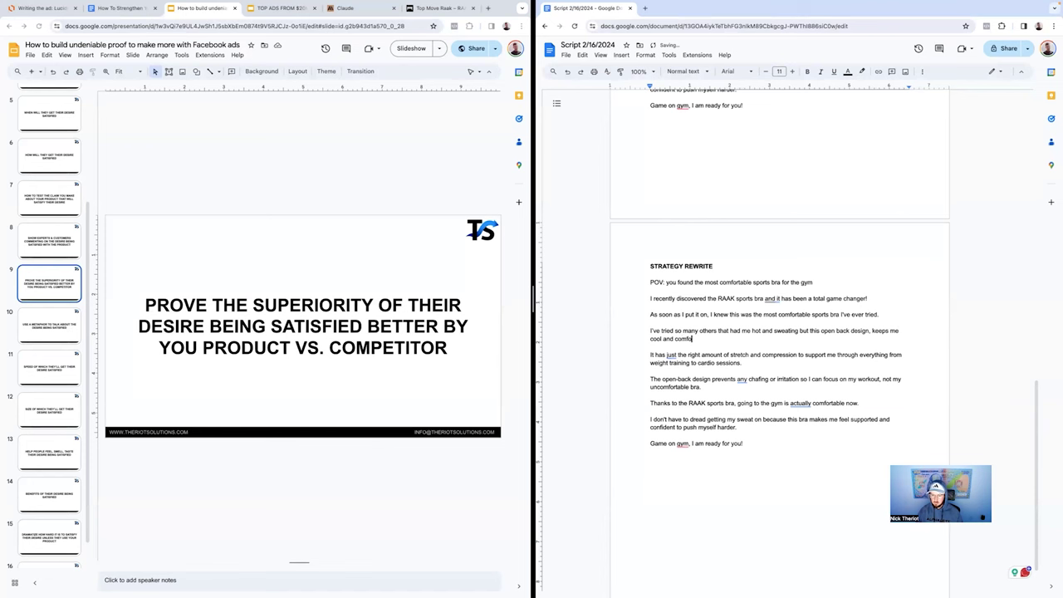
pyautogui.write('rtable during my workout.')
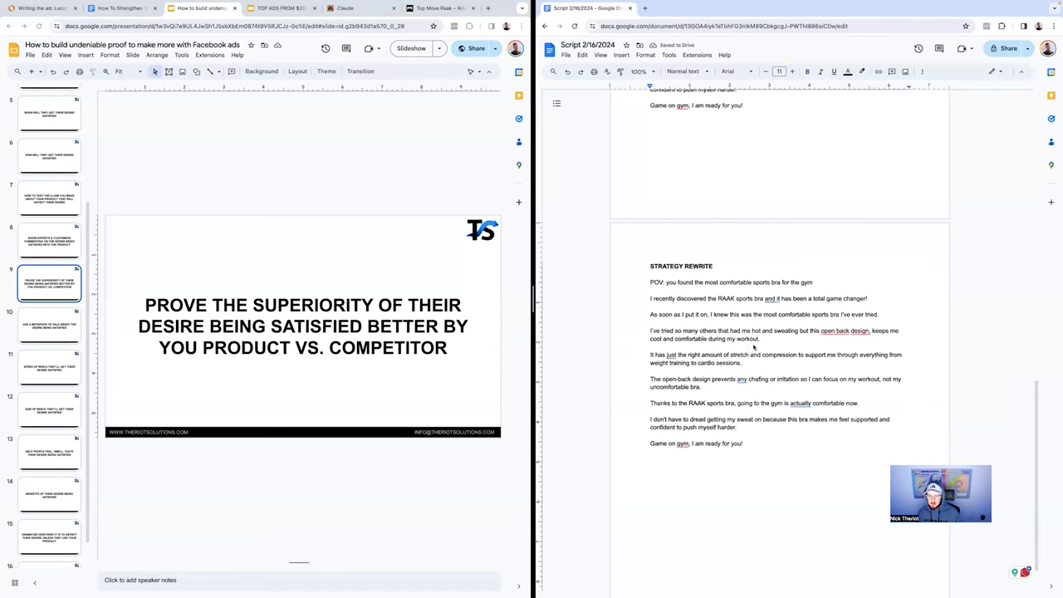
# Step: Accept the 'open-back' spelling fix and remove the comma after 'design', then view slides 10 and 11
pyautogui.rightClick(827, 331)
pyautogui.click(841, 339)
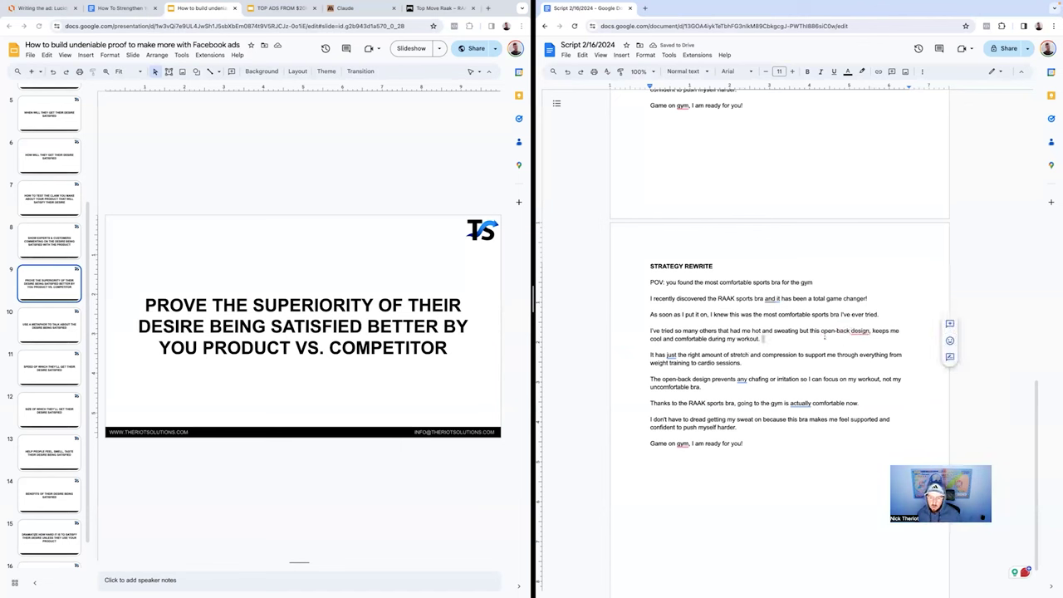
pyautogui.rightClick(865, 330)
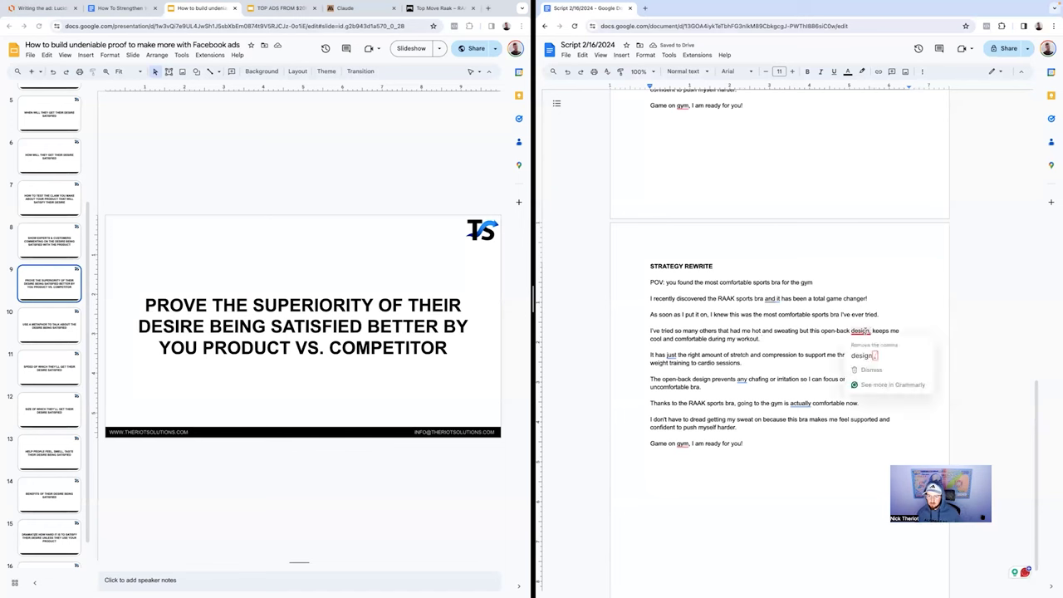
pyautogui.click(856, 344)
pyautogui.click(763, 339)
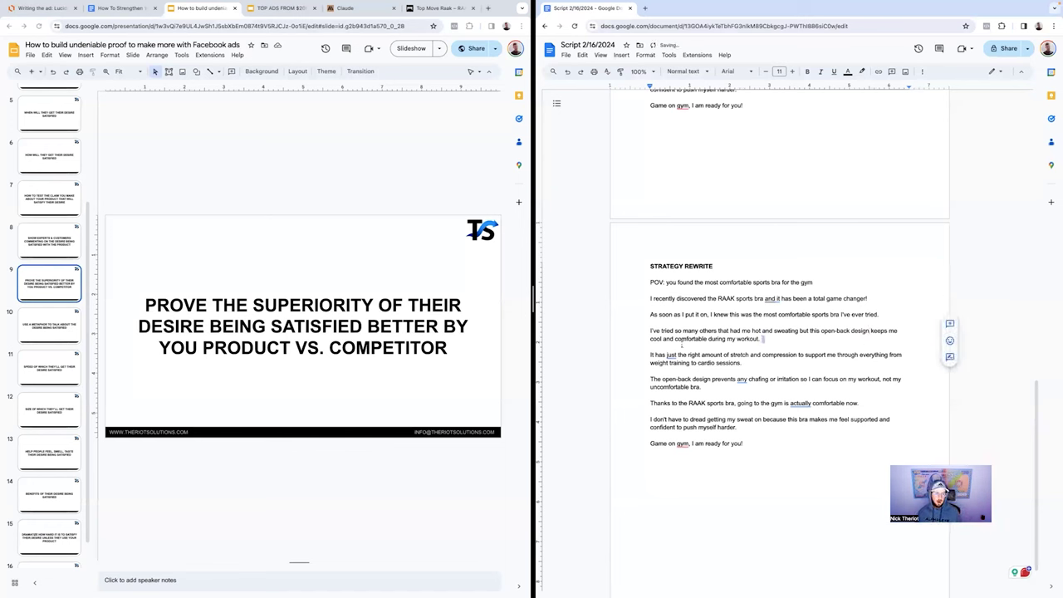
pyautogui.click(48, 327)
pyautogui.click(56, 366)
pyautogui.scroll(-1, 57, 370)
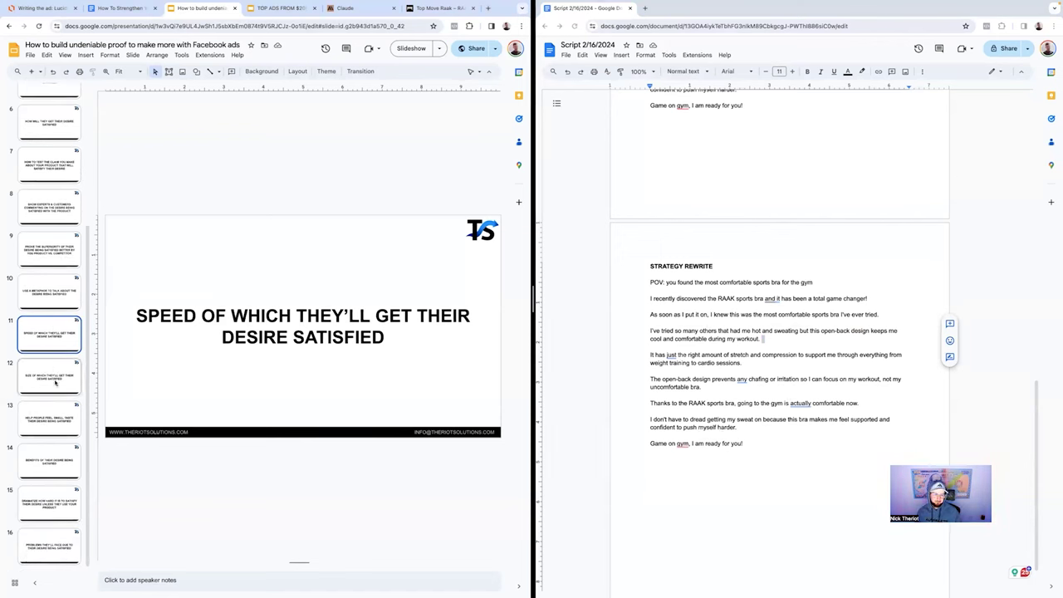
pyautogui.click(55, 382)
pyautogui.click(62, 338)
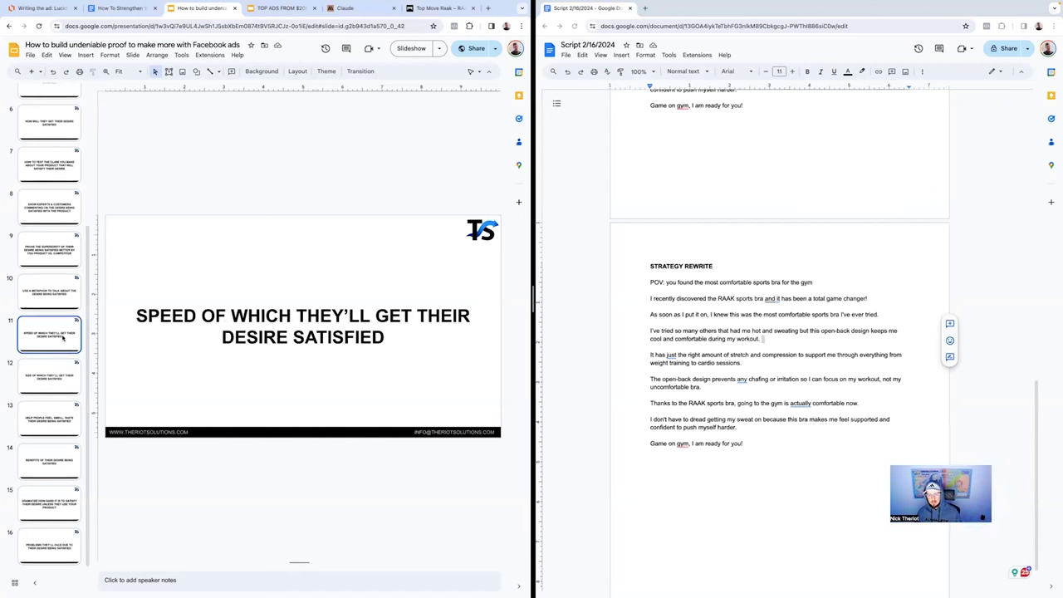
pyautogui.click(63, 378)
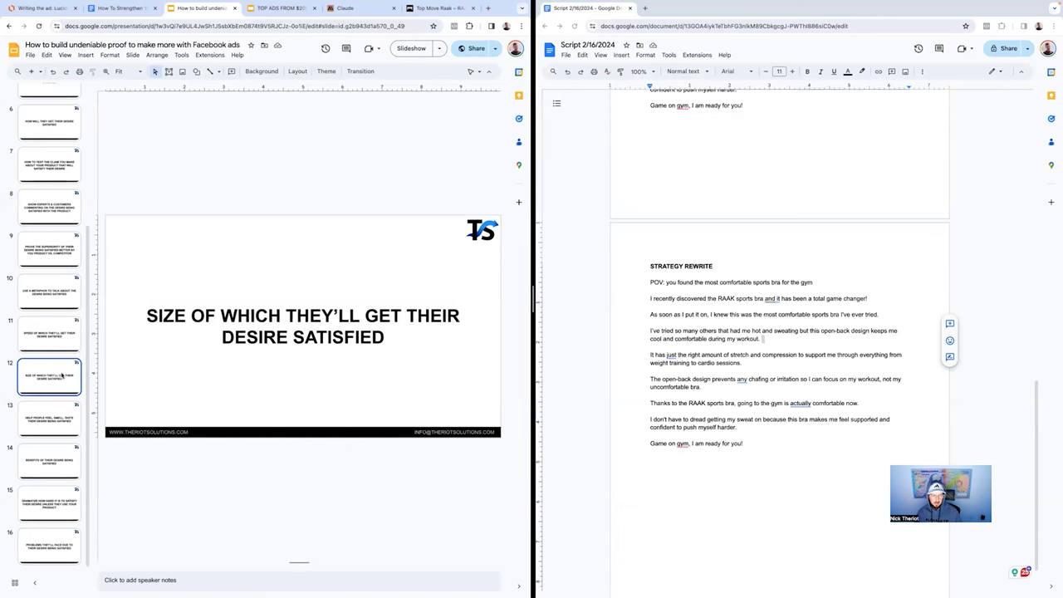
pyautogui.click(60, 347)
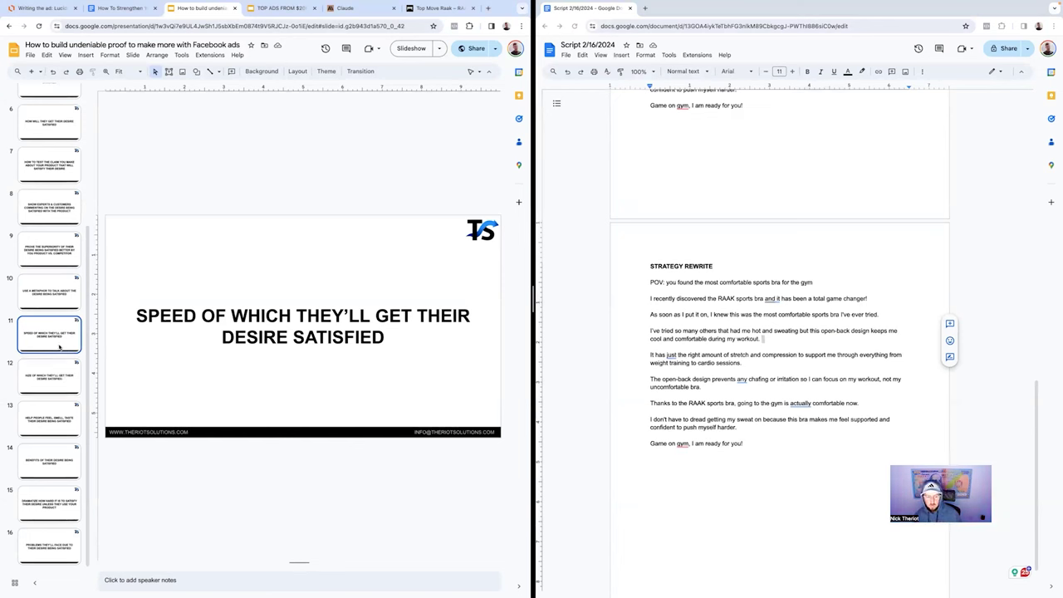
pyautogui.click(54, 379)
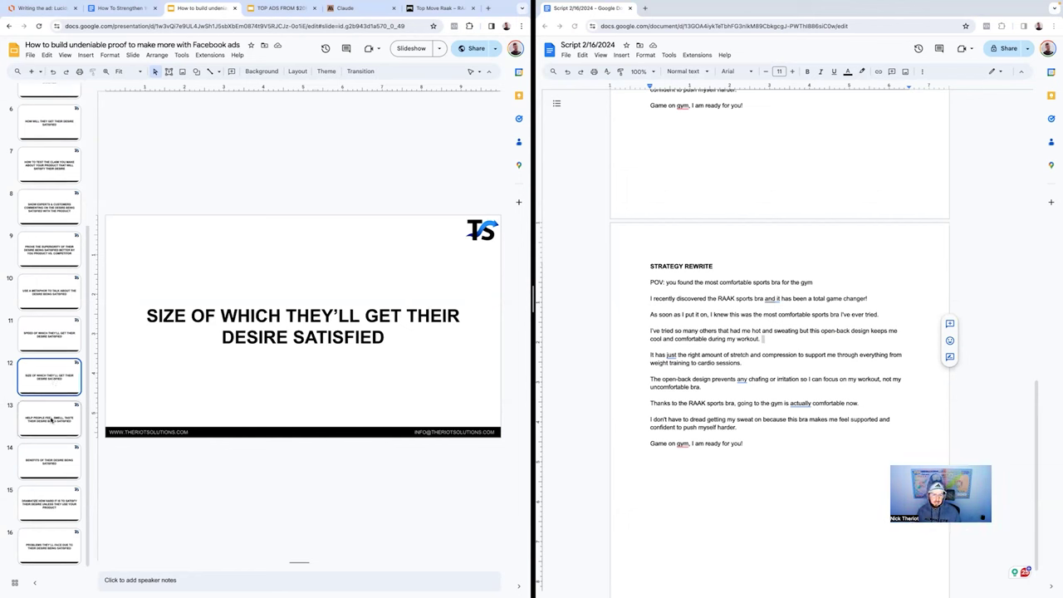
pyautogui.click(51, 420)
pyautogui.scroll(1, 50, 420)
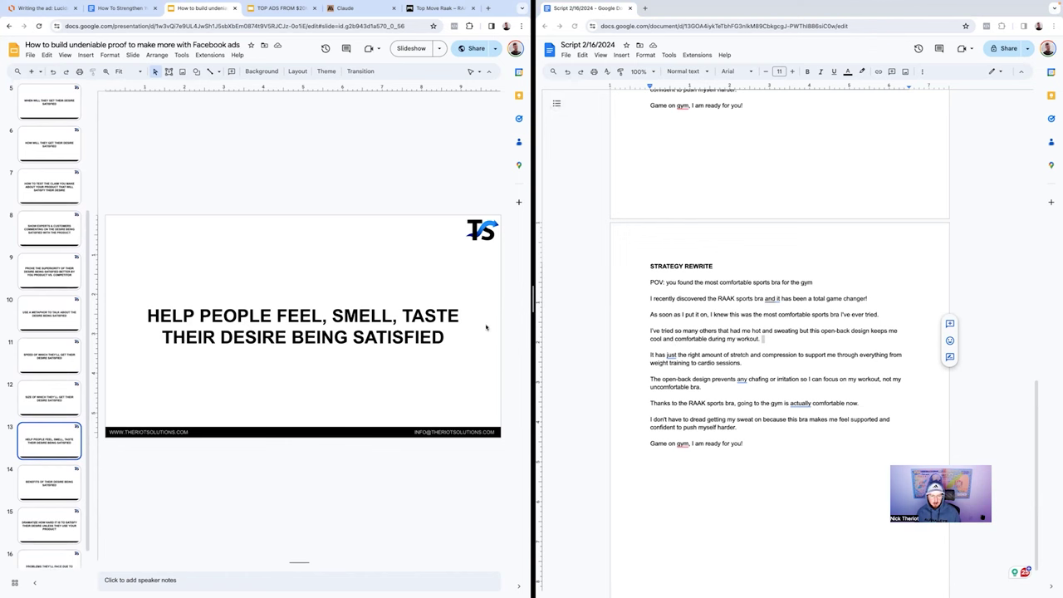
pyautogui.click(251, 320)
pyautogui.doubleClick(299, 316)
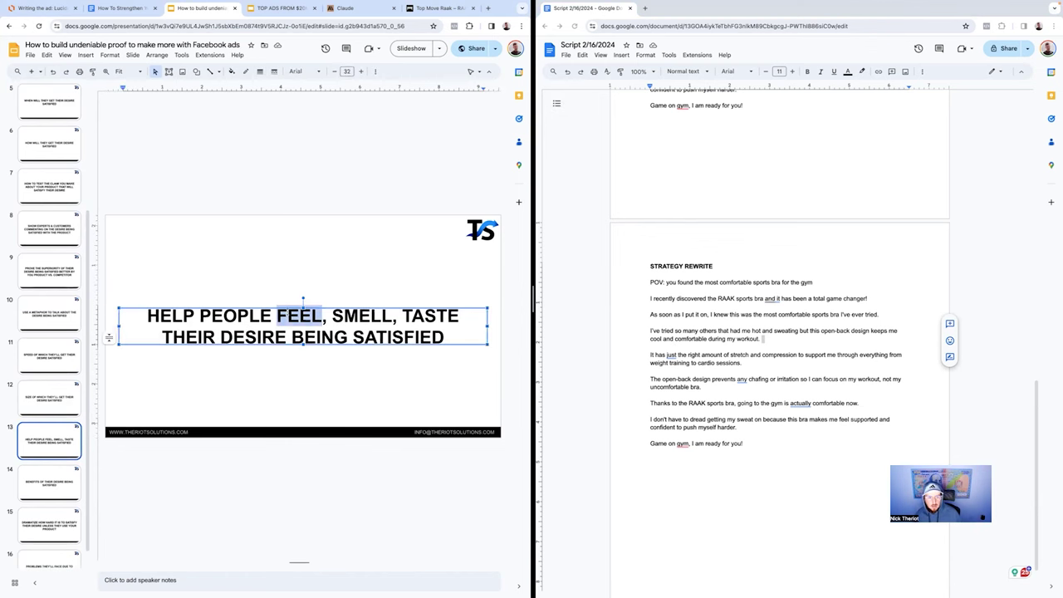
pyautogui.click(320, 362)
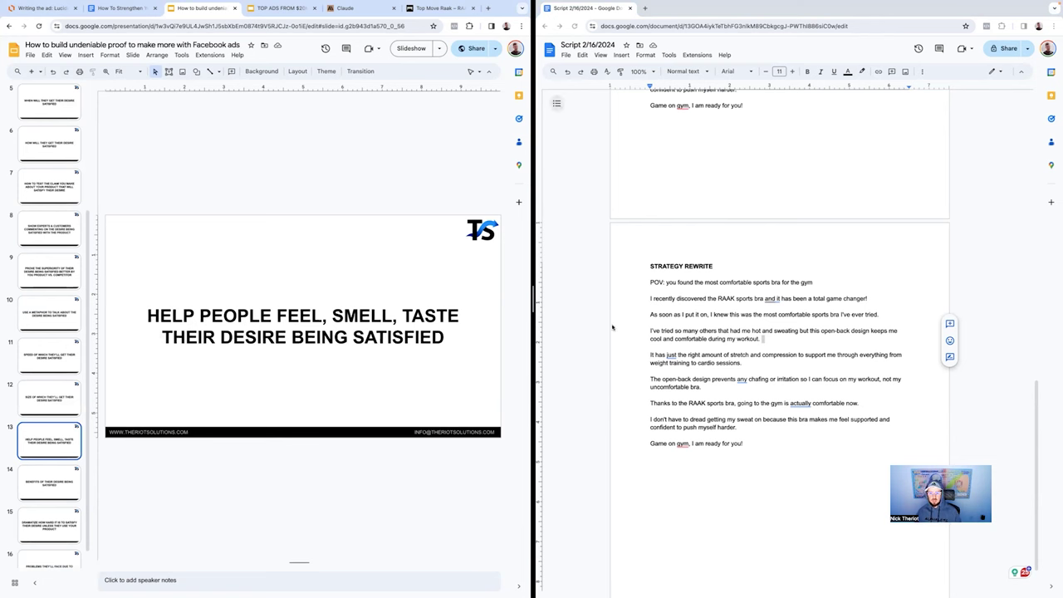
pyautogui.click(769, 339)
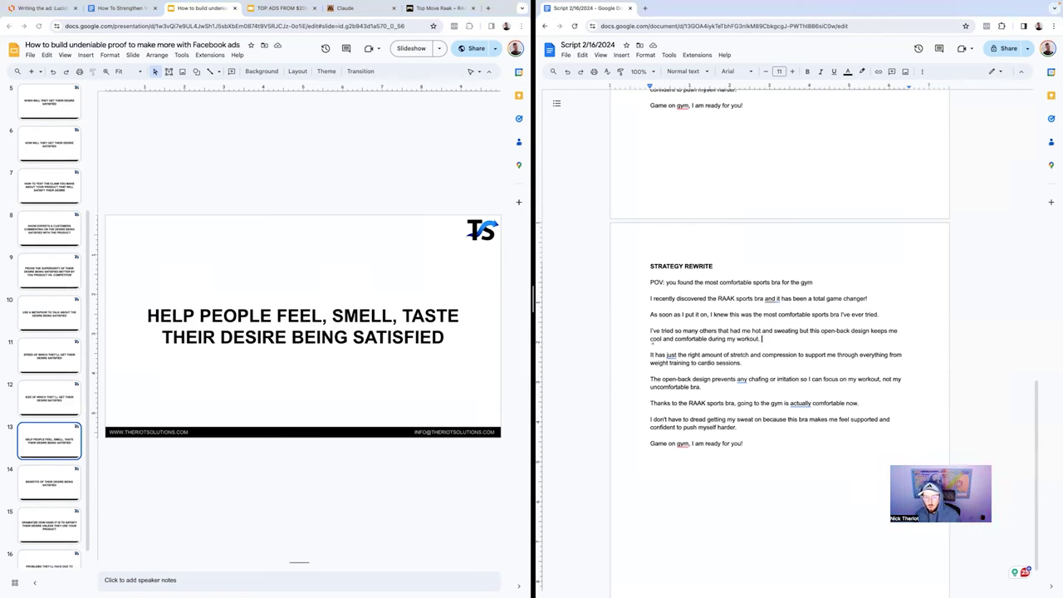
pyautogui.tripleClick(652, 340)
pyautogui.click(652, 340)
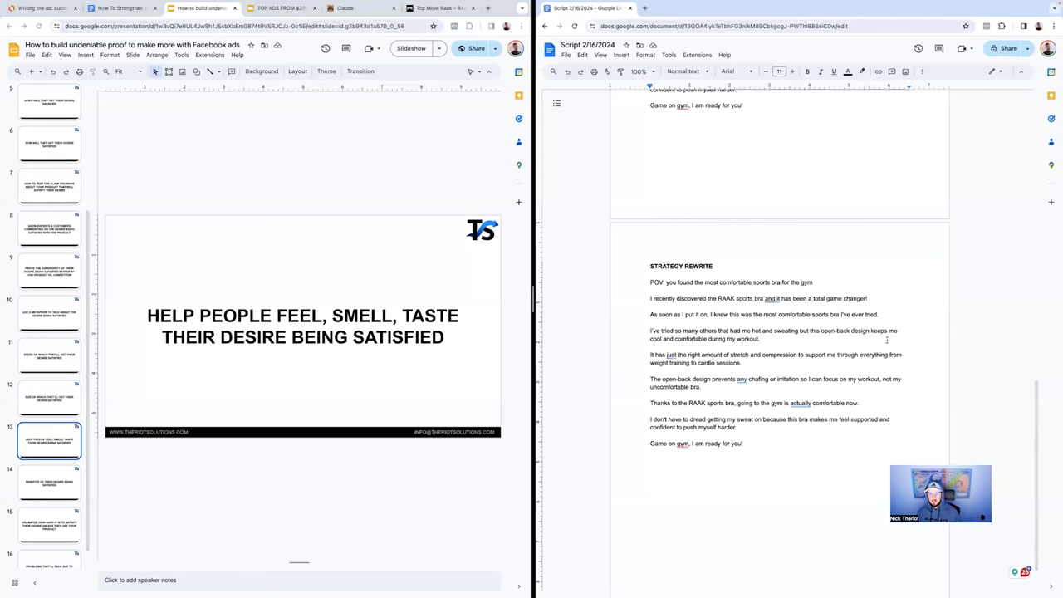
pyautogui.moveTo(651, 331); pyautogui.dragTo(791, 326)
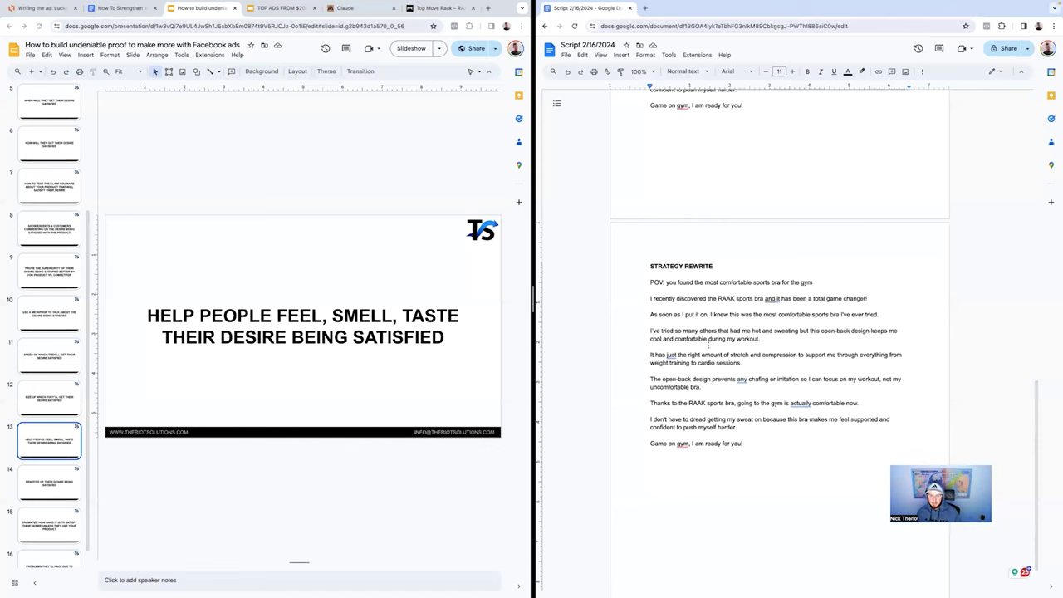
pyautogui.click(779, 338)
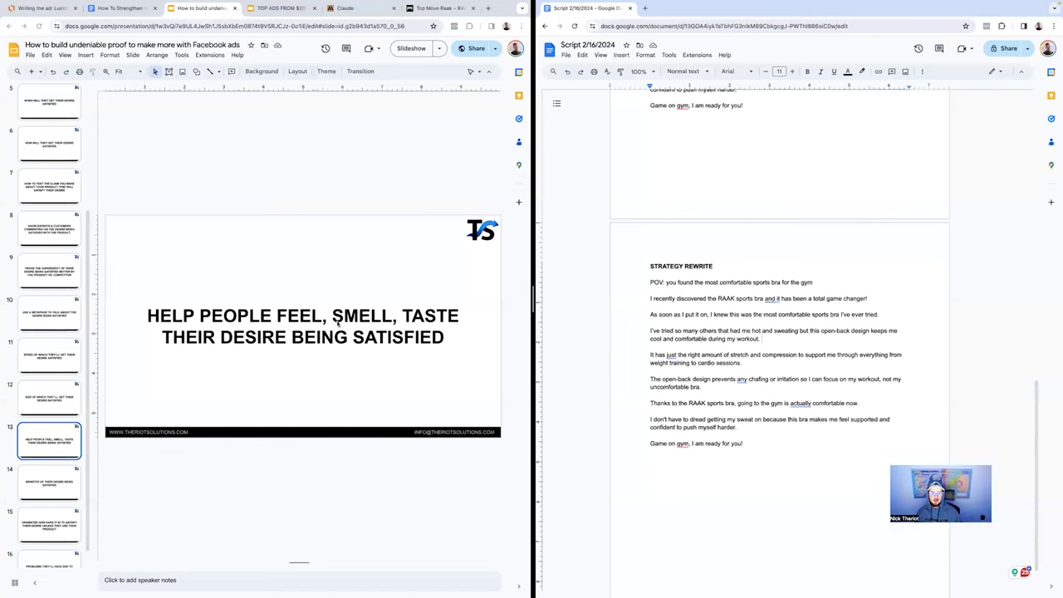
pyautogui.doubleClick(349, 317)
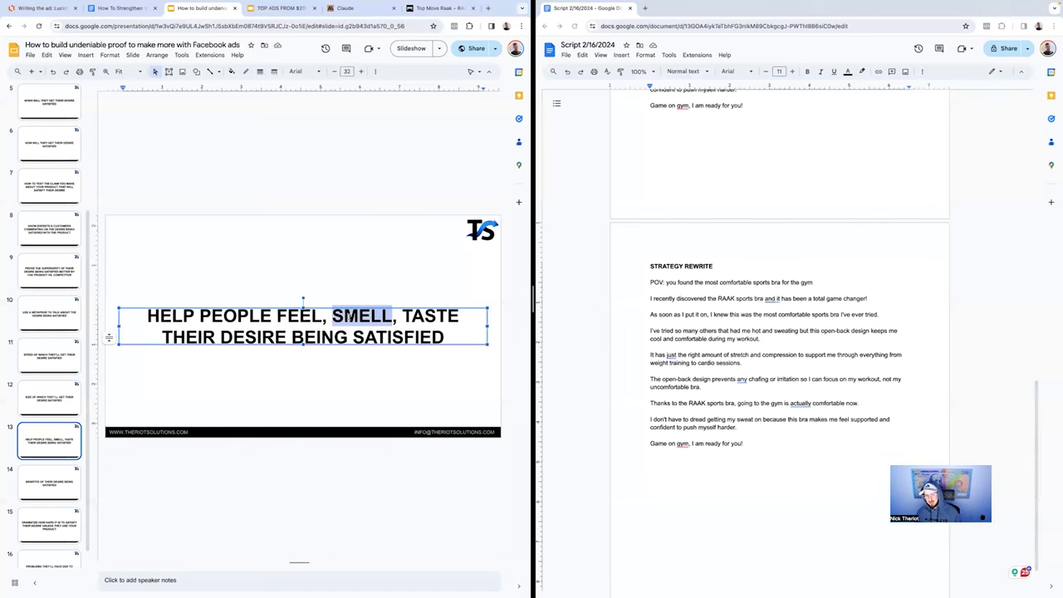
pyautogui.doubleClick(421, 317)
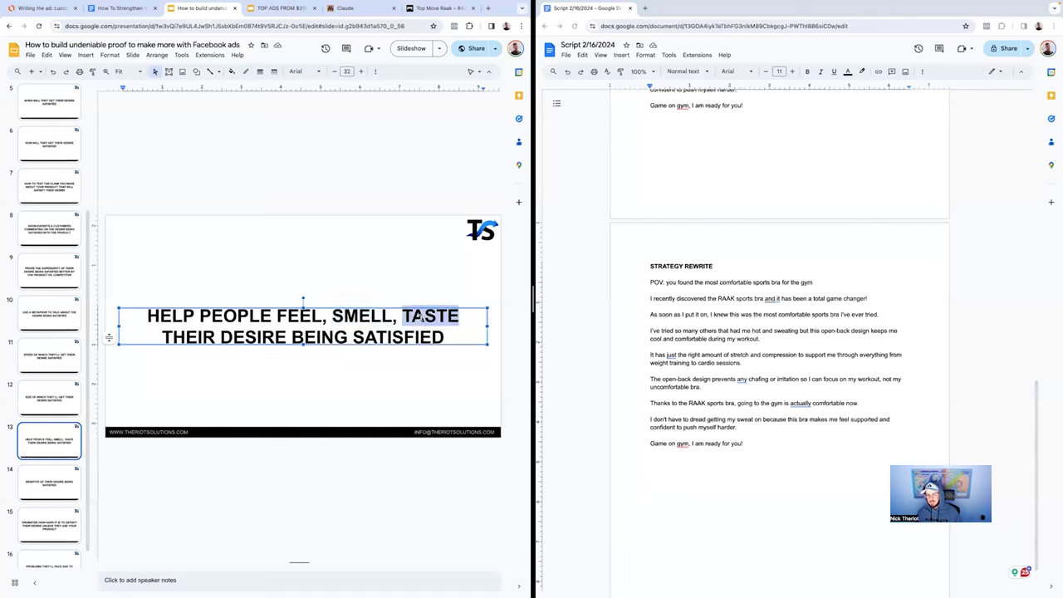
pyautogui.click(364, 290)
pyautogui.scroll(-1, 82, 452)
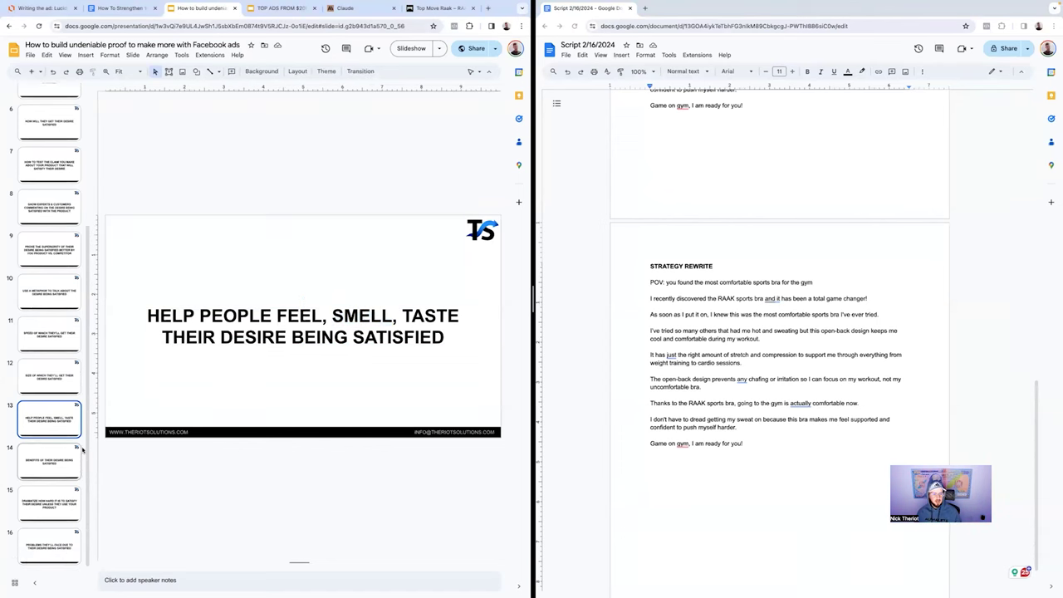
# Step: View slide 14 and start a new script line after 'during my workout.'
pyautogui.click(46, 472)
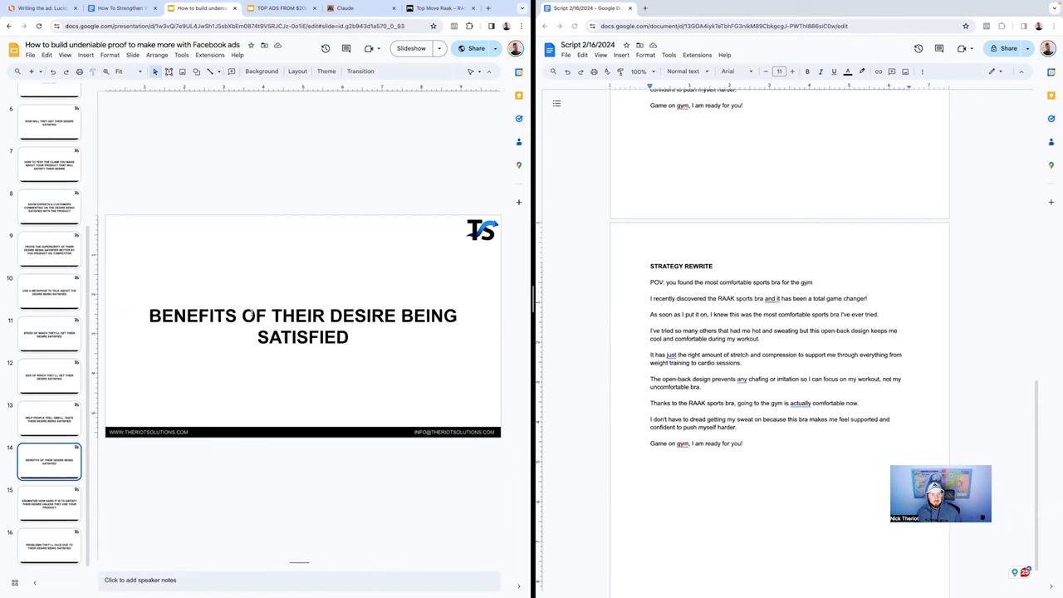
pyautogui.moveTo(150, 316); pyautogui.dragTo(384, 337)
pyautogui.click(392, 380)
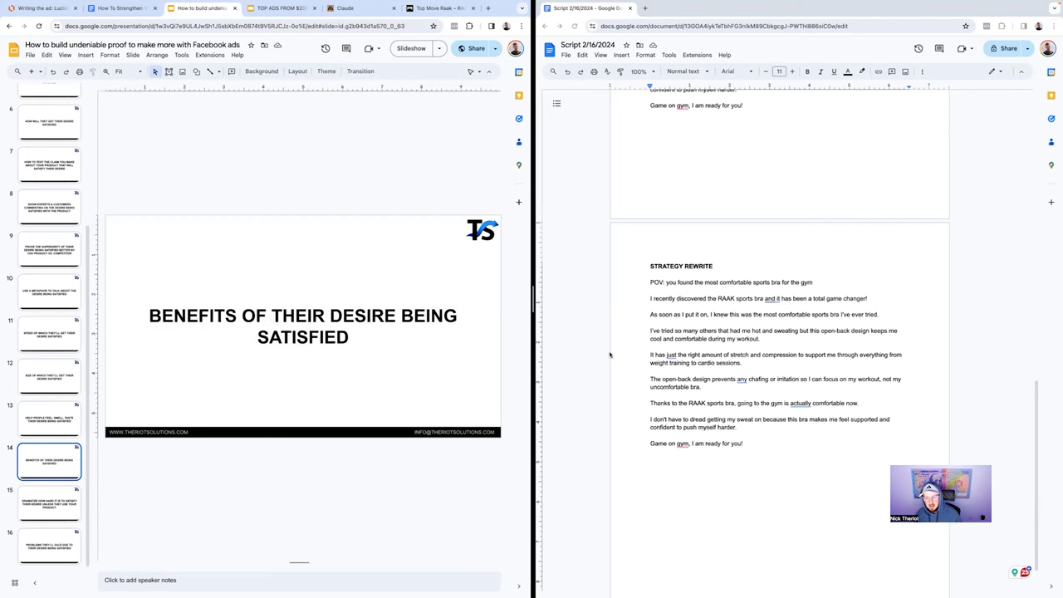
pyautogui.click(778, 346)
pyautogui.press('Return')
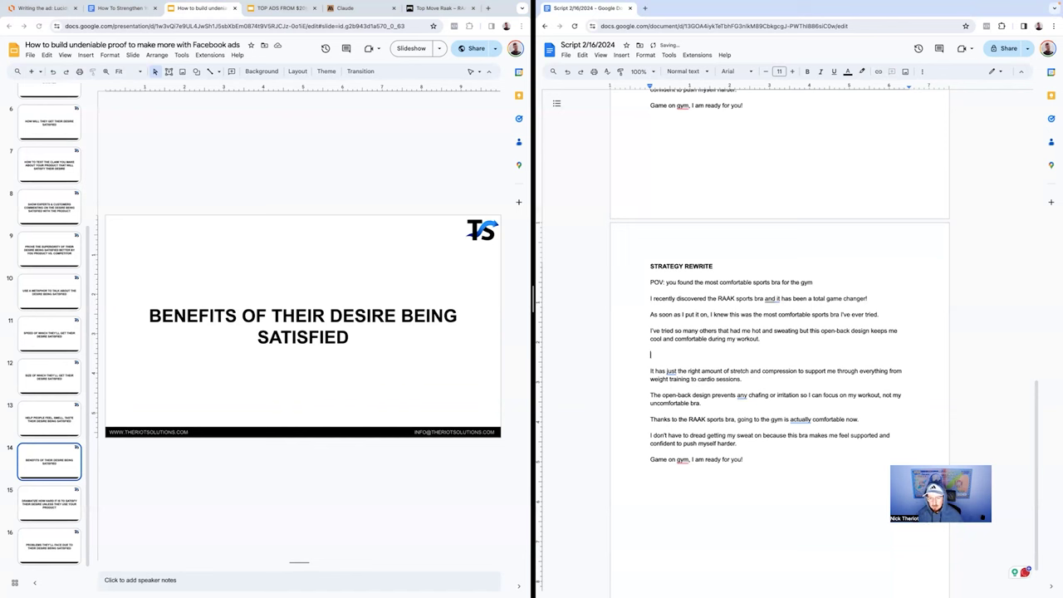
pyautogui.write('I love ')
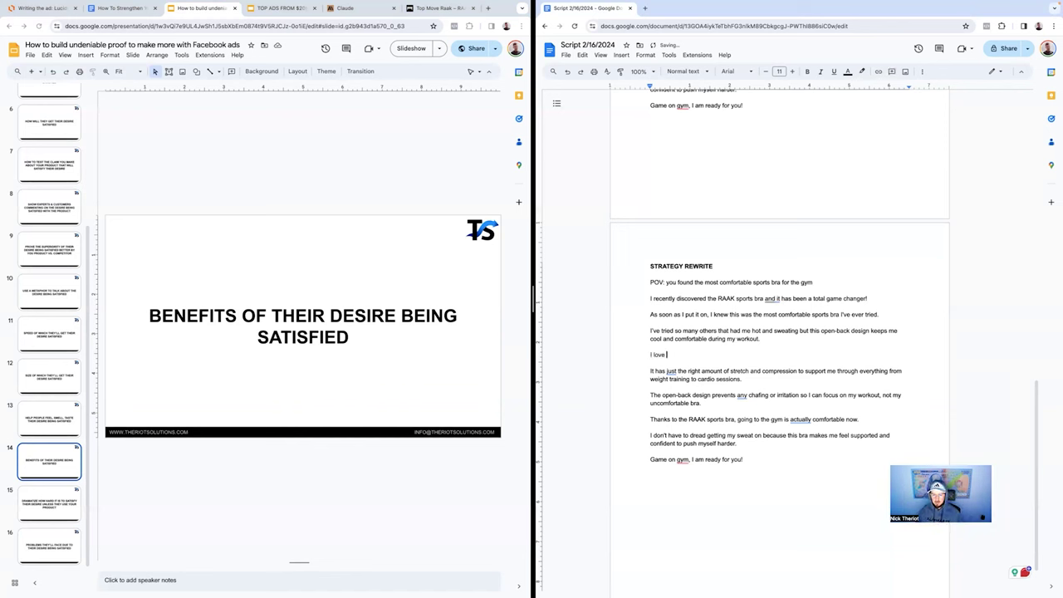
pyautogui.write('how cool and comfo')
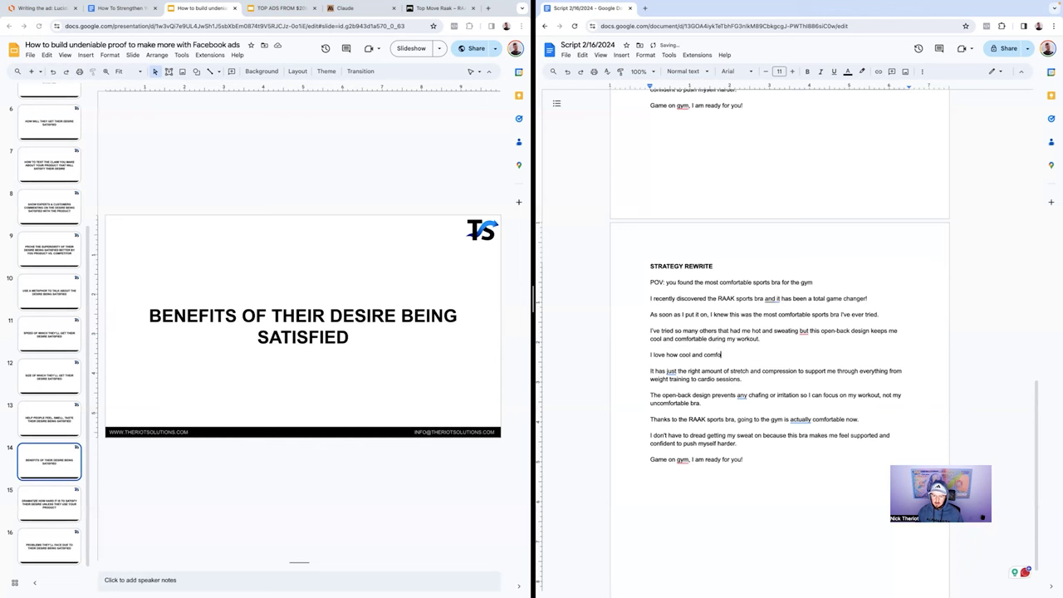
pyautogui.hotkey('shift', 'Home')
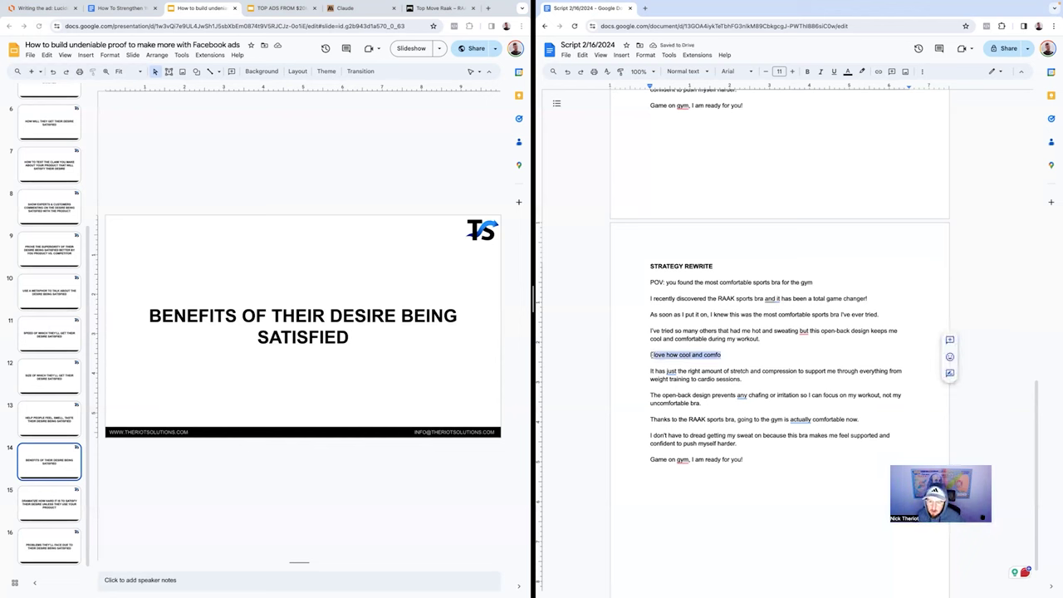
pyautogui.write('I love ')
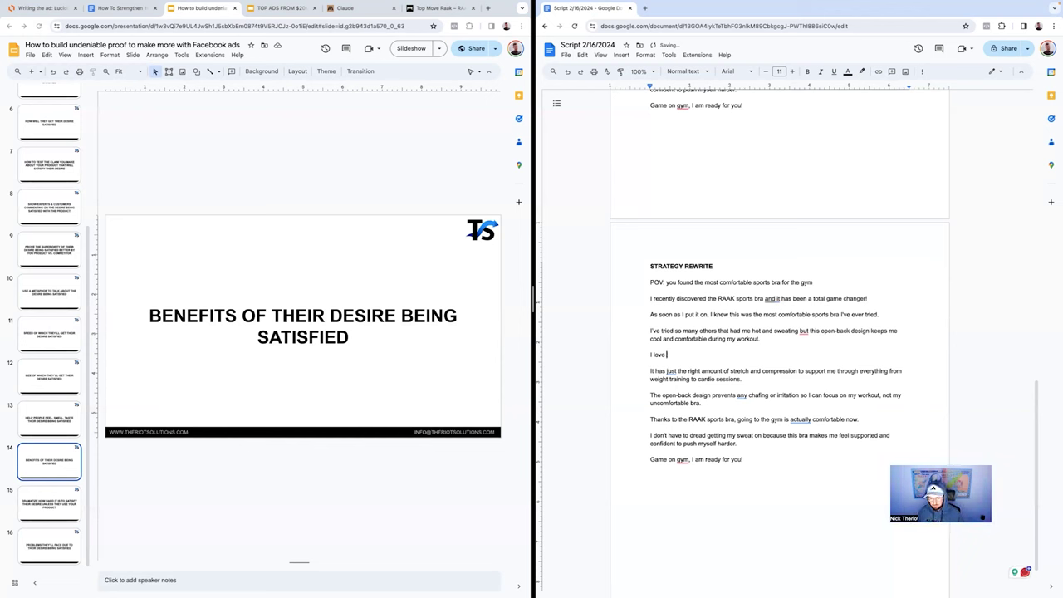
pyautogui.write('how')
pyautogui.press('BackSpace')
pyautogui.press('BackSpace')
pyautogui.press('BackSpace')
pyautogui.press('BackSpace')
pyautogui.press('BackSpace')
pyautogui.press('BackSpace')
pyautogui.press('BackSpace')
pyautogui.press('BackSpace')
pyautogui.press('BackSpace')
pyautogui.press('BackSpace')
# Step: Write 'Due to this, I can easily go shopping after without having to go home and change first.'
pyautogui.write('Due to')
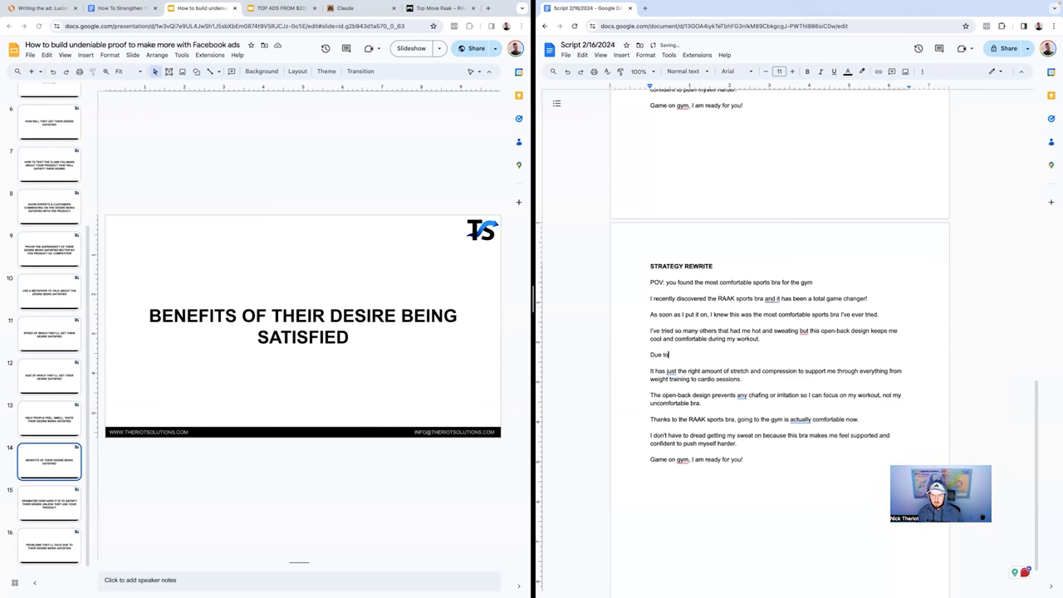
pyautogui.write(' this, I can ea')
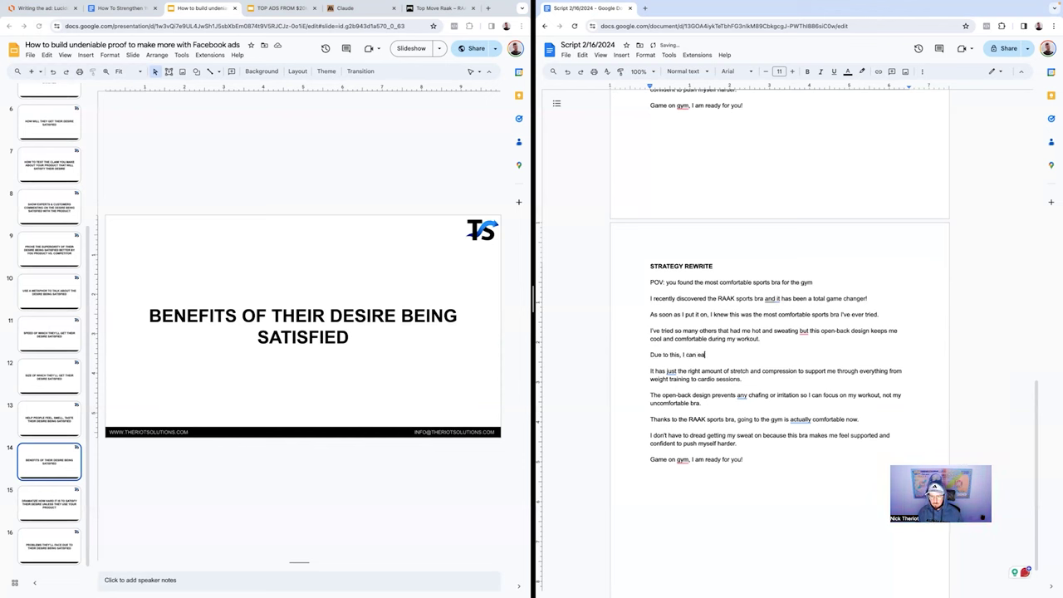
pyautogui.write('sily got')
pyautogui.press('BackSpace')
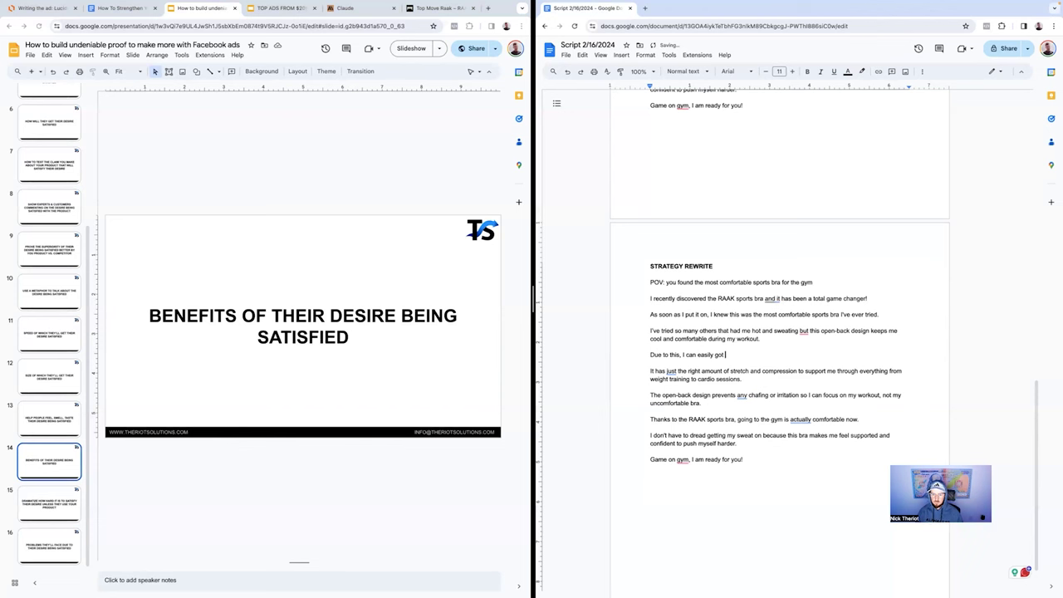
pyautogui.write('ge')
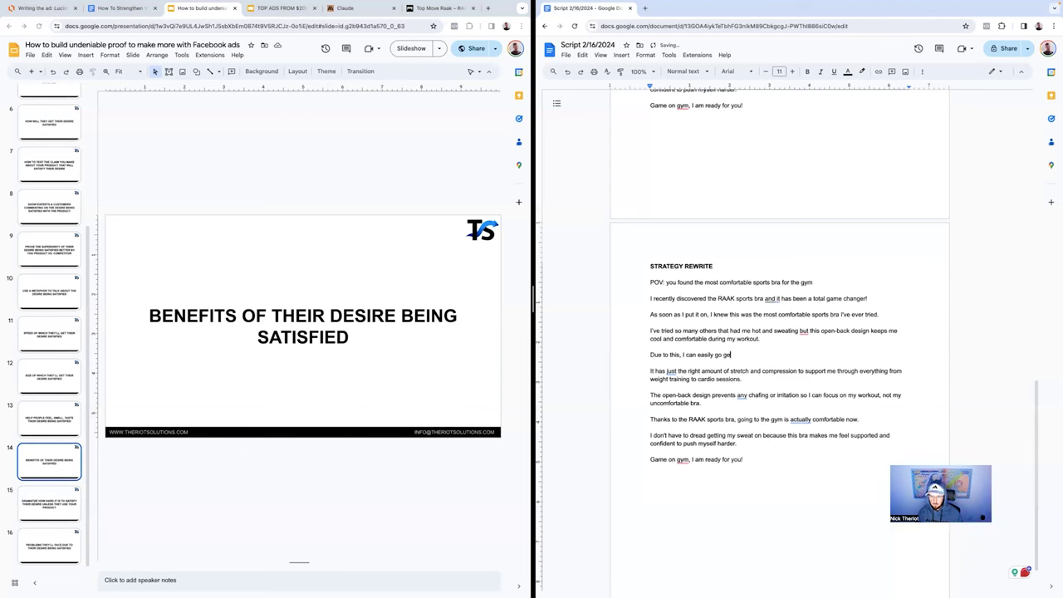
pyautogui.press('BackSpace')
pyautogui.press('BackSpace')
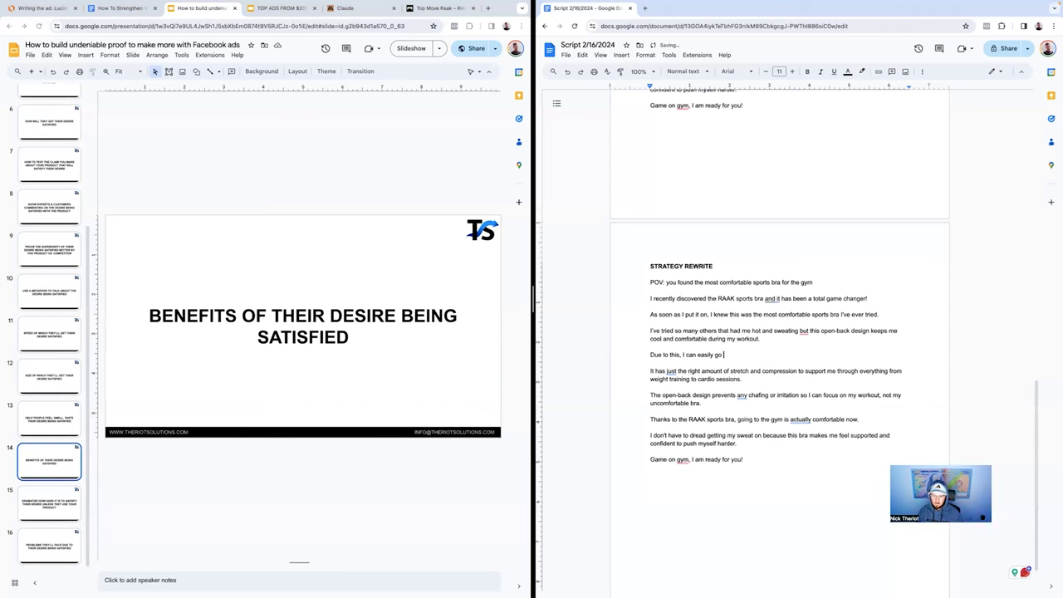
pyautogui.write('to')
pyautogui.press('BackSpace')
pyautogui.press('BackSpace')
pyautogui.press('BackSpace')
pyautogui.write('sh')
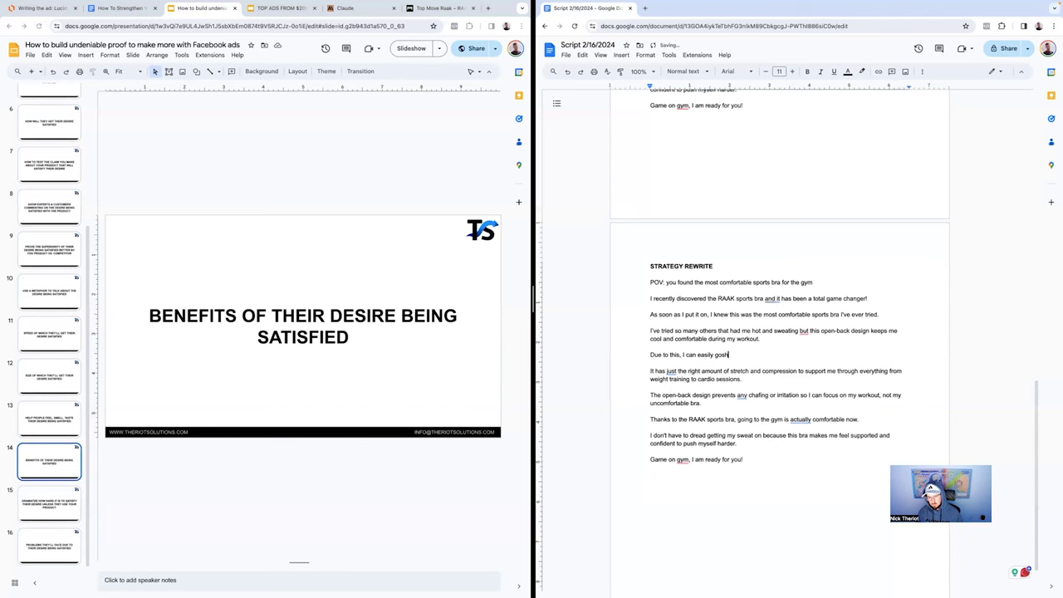
pyautogui.write('o')
pyautogui.press('BackSpace')
pyautogui.press('BackSpace')
pyautogui.press('BackSpace')
pyautogui.write('shopping after wi')
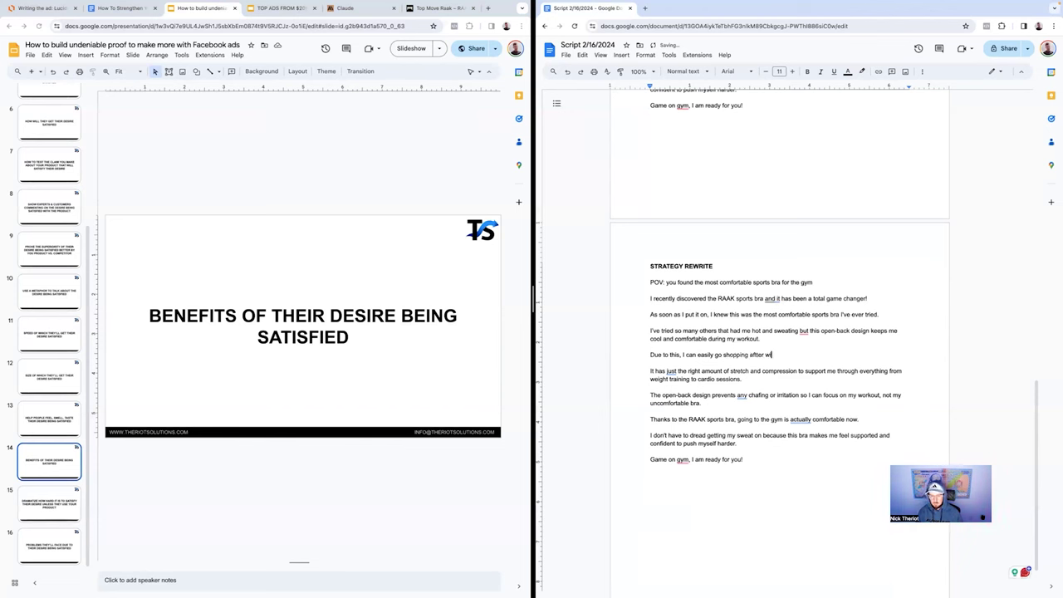
pyautogui.write('thout')
pyautogui.press('BackSpace')
pyautogui.write('ut ')
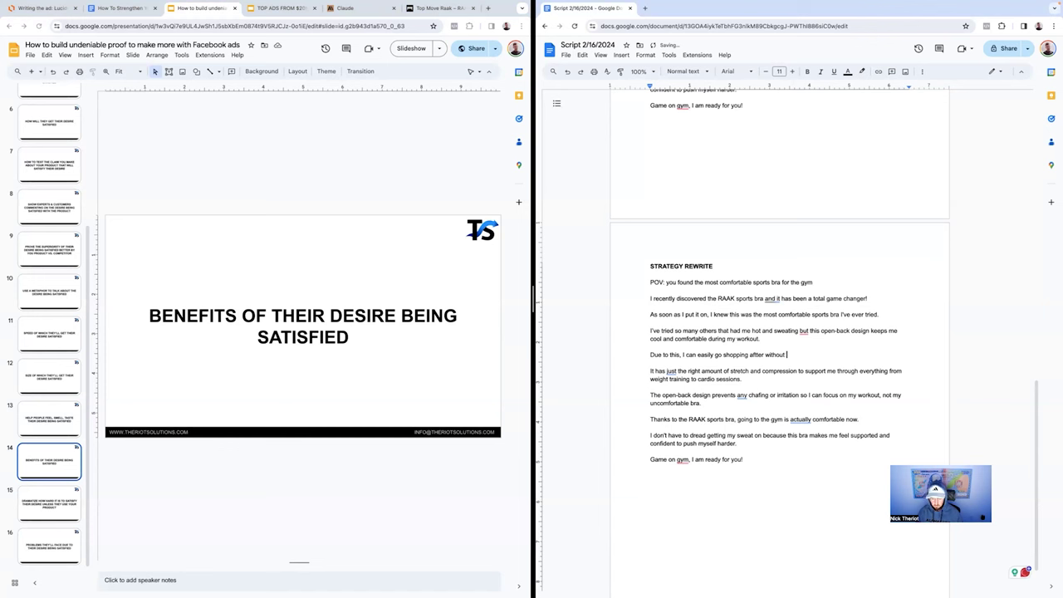
pyautogui.write('having to go ho')
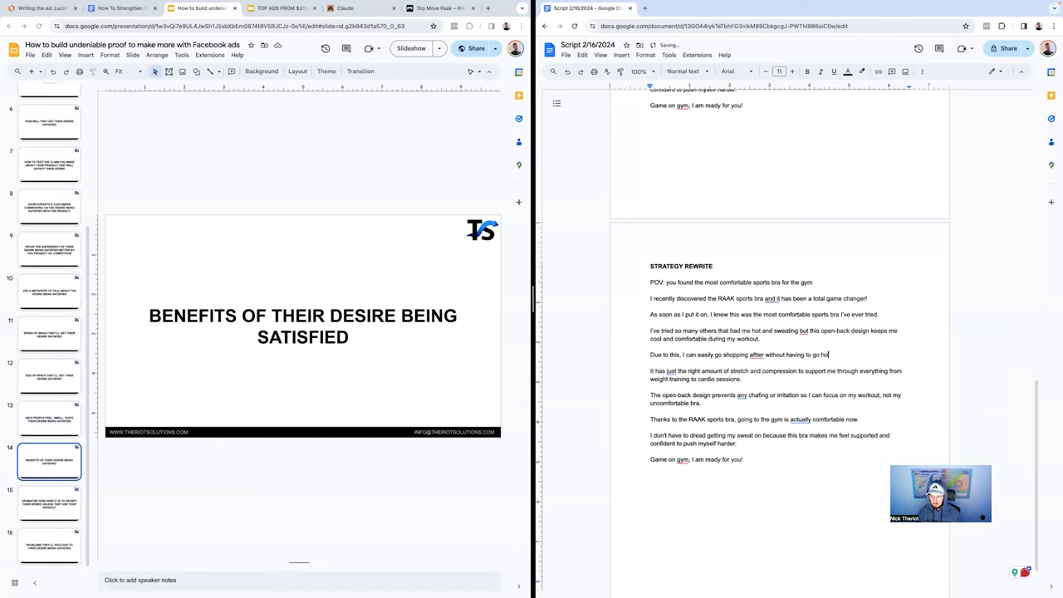
pyautogui.write('me and change first')
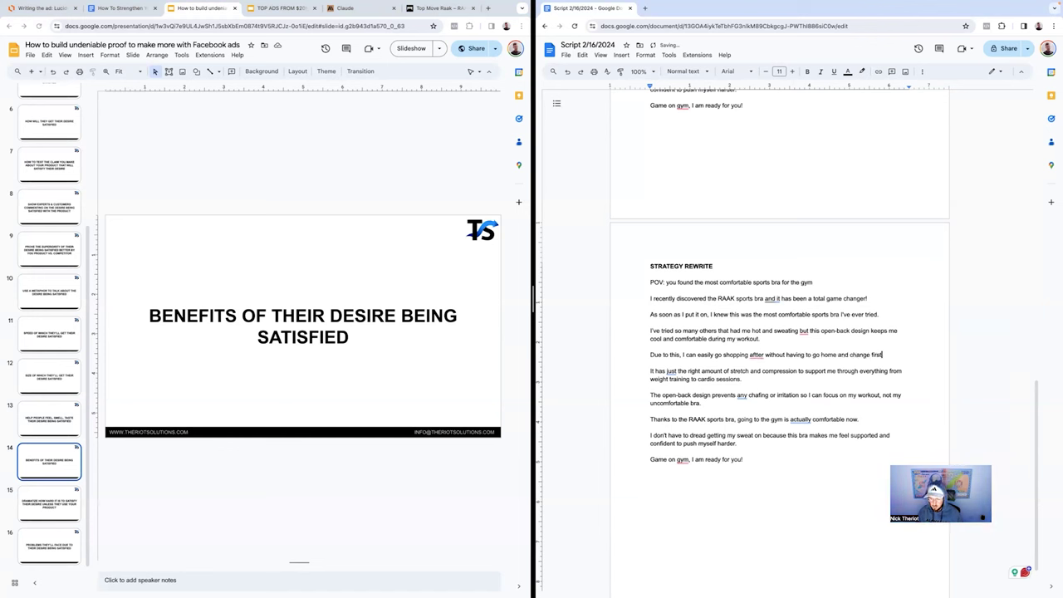
pyautogui.write('.')
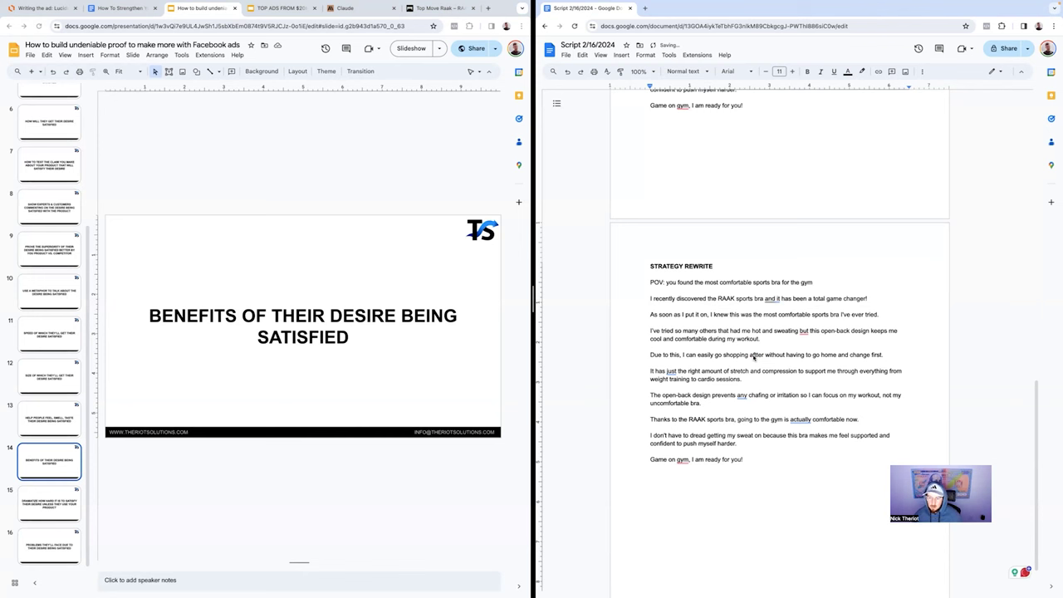
# Step: Correct 'sweating bu' to 'sweating, but' from spelling suggestions and select the extra 'after'
pyautogui.rightClick(754, 358)
pyautogui.press('Escape')
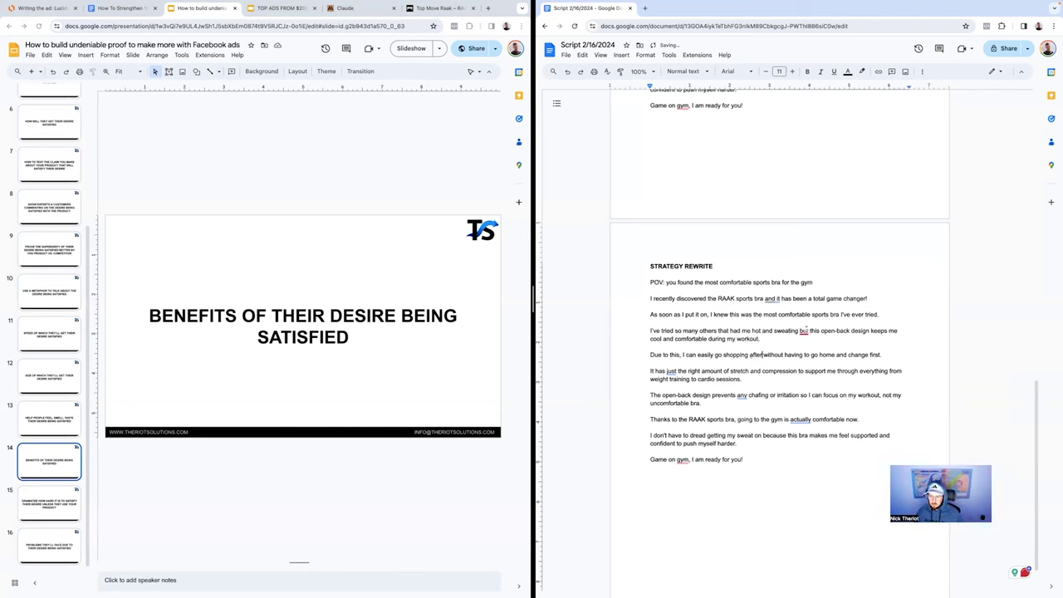
pyautogui.rightClick(805, 331)
pyautogui.click(810, 352)
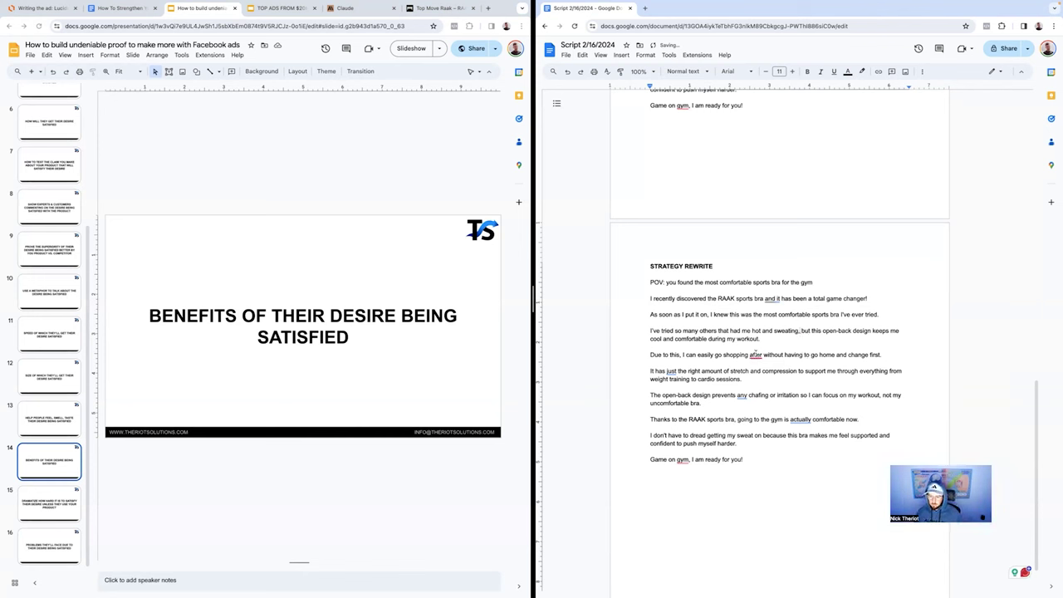
pyautogui.doubleClick(755, 355)
# Step: Delete 'after' and 'Due to this;' from the shopping line and end it with ', after the gym.'
pyautogui.press('BackSpace')
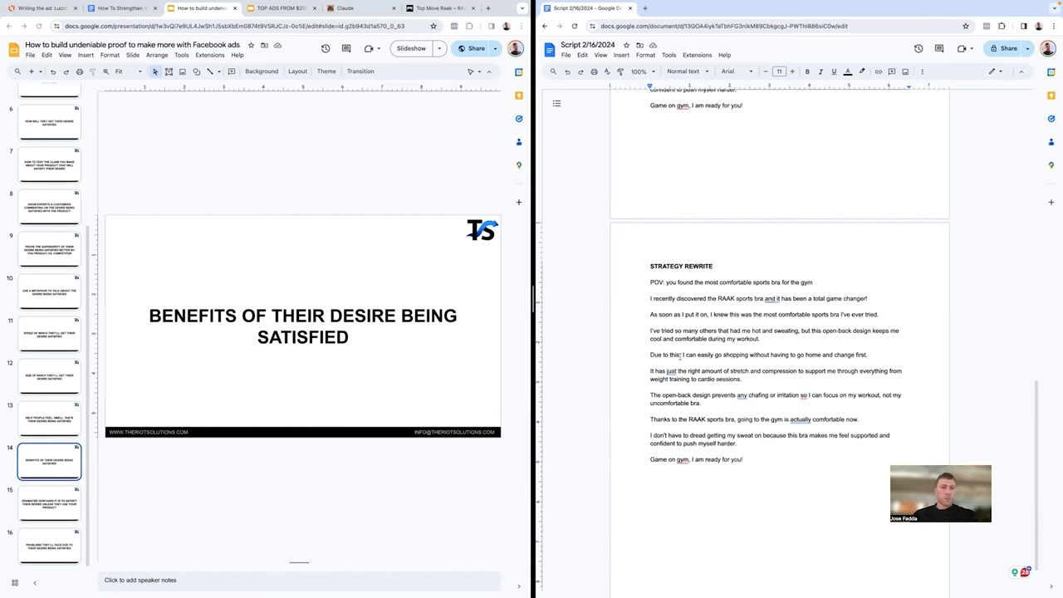
pyautogui.moveTo(683, 355); pyautogui.dragTo(651, 354)
pyautogui.press('BackSpace')
pyautogui.click(874, 355)
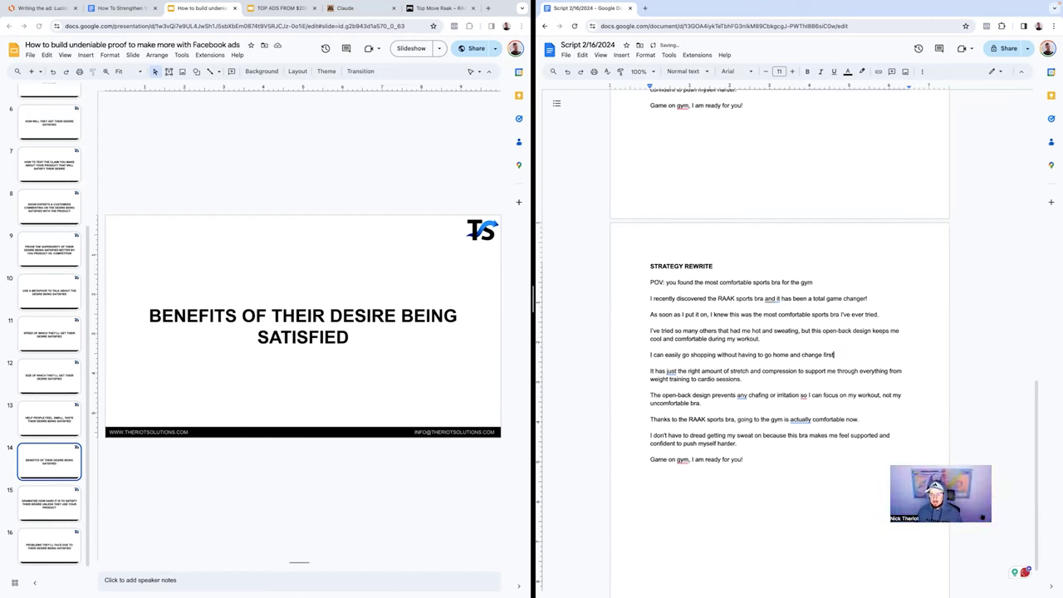
pyautogui.press('BackSpace')
pyautogui.write(', after')
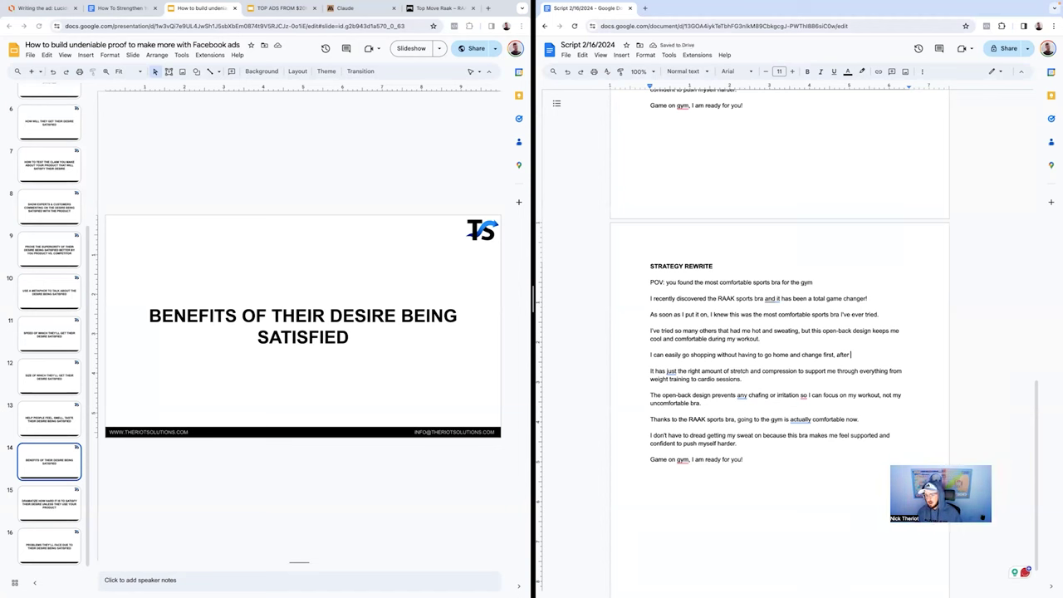
pyautogui.write('the gym.')
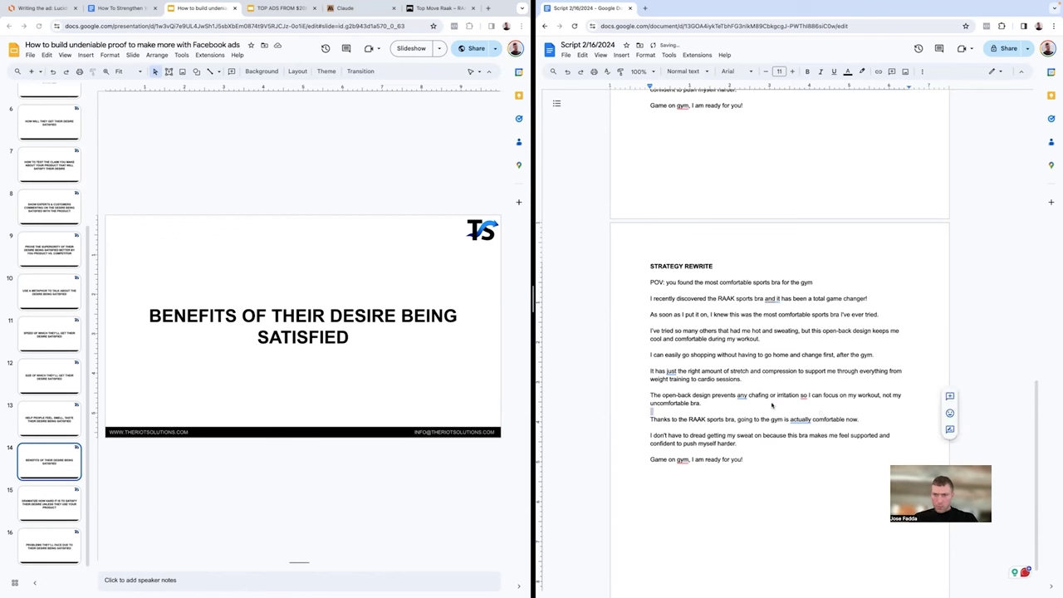
pyautogui.click(49, 502)
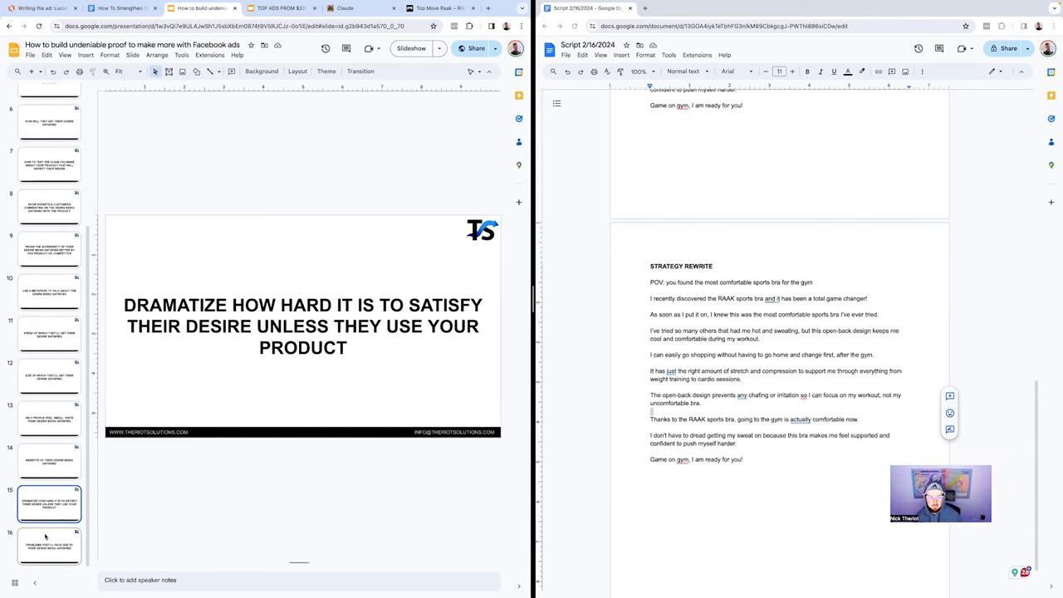
# Step: Scroll the slide filmstrip back to the deck's start and view slides 2 and 3
pyautogui.scroll(5, 42, 332)
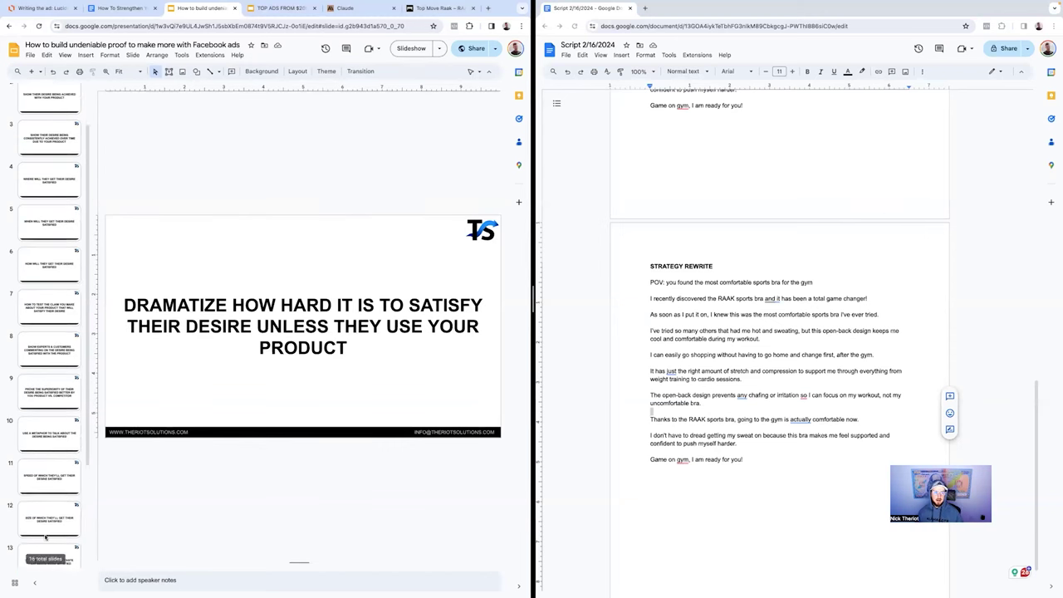
pyautogui.scroll(-5, 61, 396)
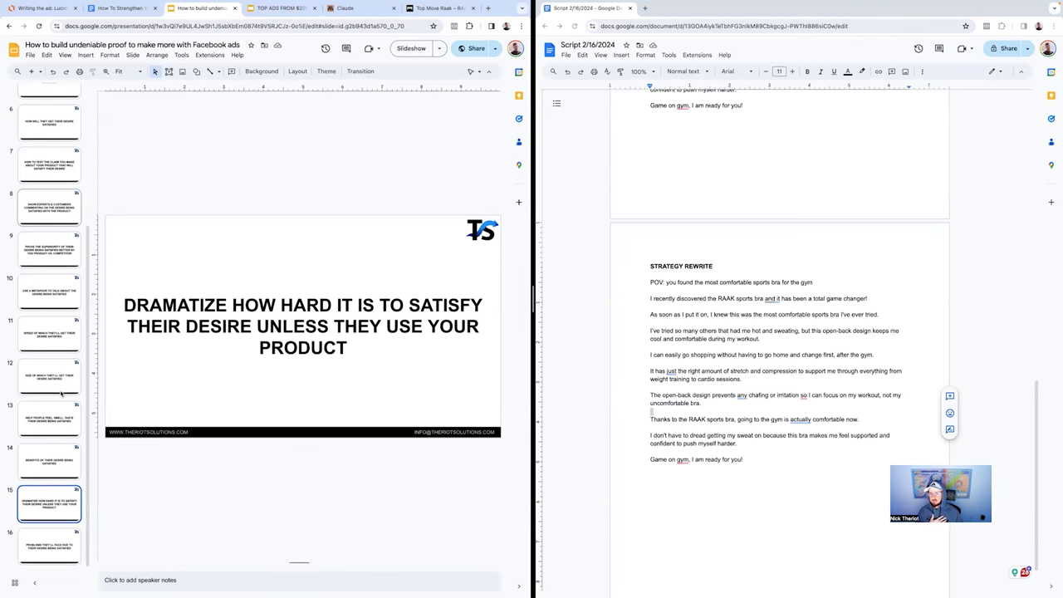
pyautogui.scroll(5, 61, 396)
pyautogui.click(47, 158)
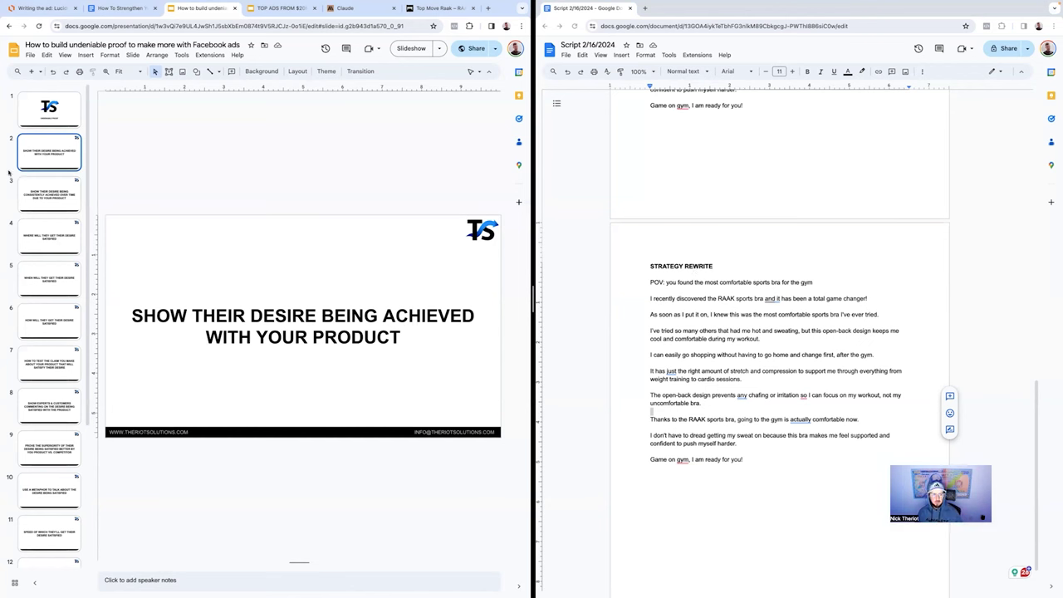
pyautogui.click(33, 193)
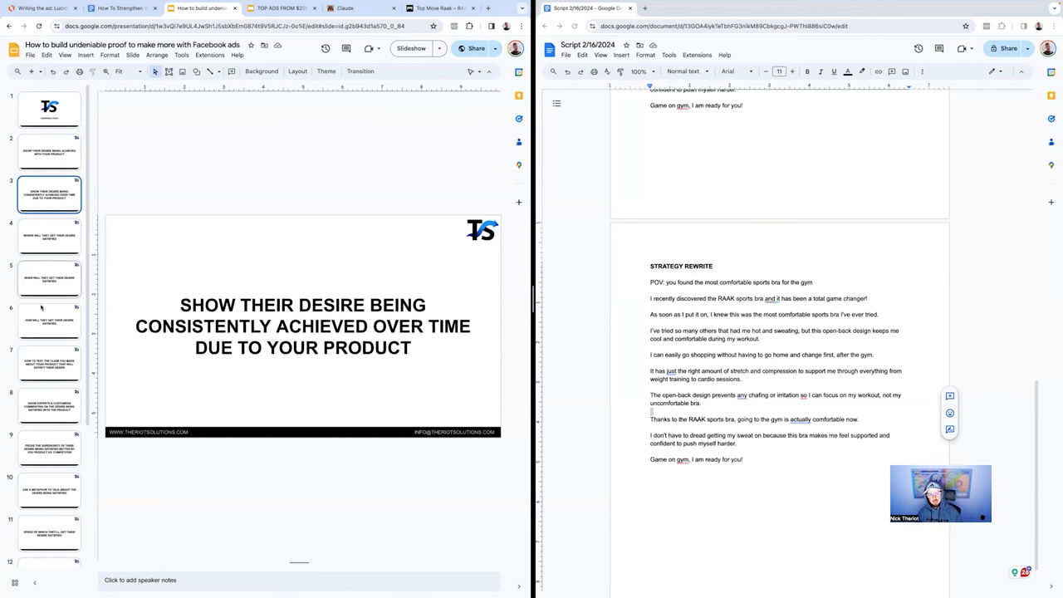
pyautogui.scroll(-1, 38, 249)
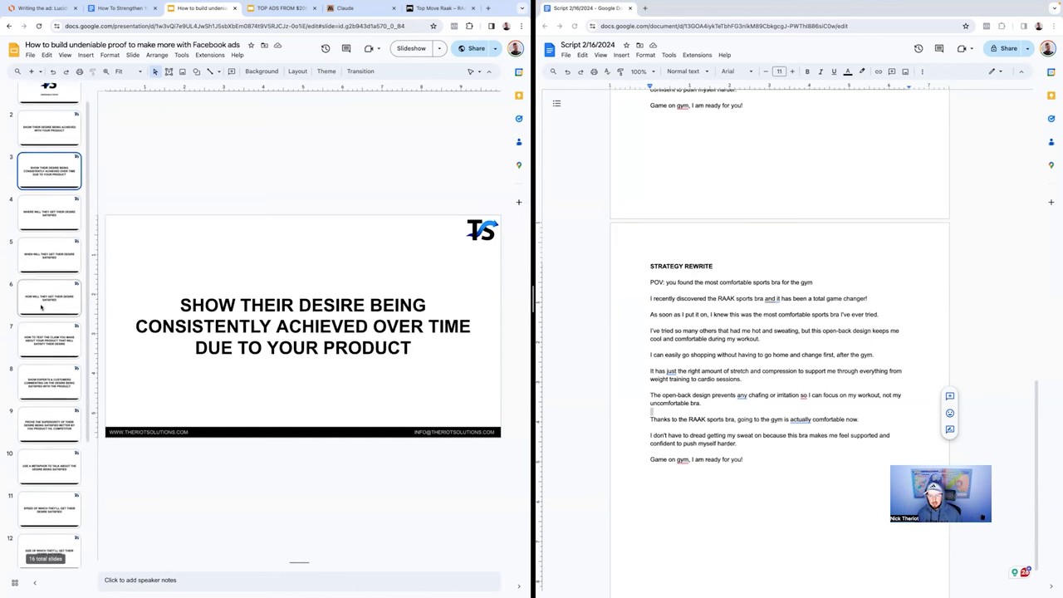
# Step: Cut ', after the gym' so the shopping line ends with a period, and start a new line
pyautogui.click(660, 410)
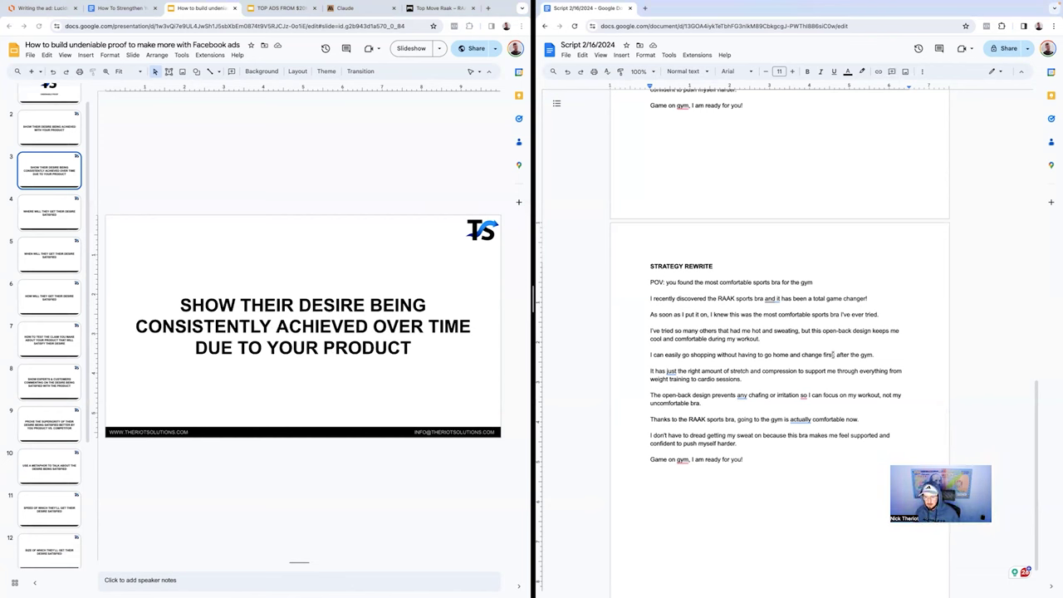
pyautogui.moveTo(834, 355); pyautogui.dragTo(887, 356)
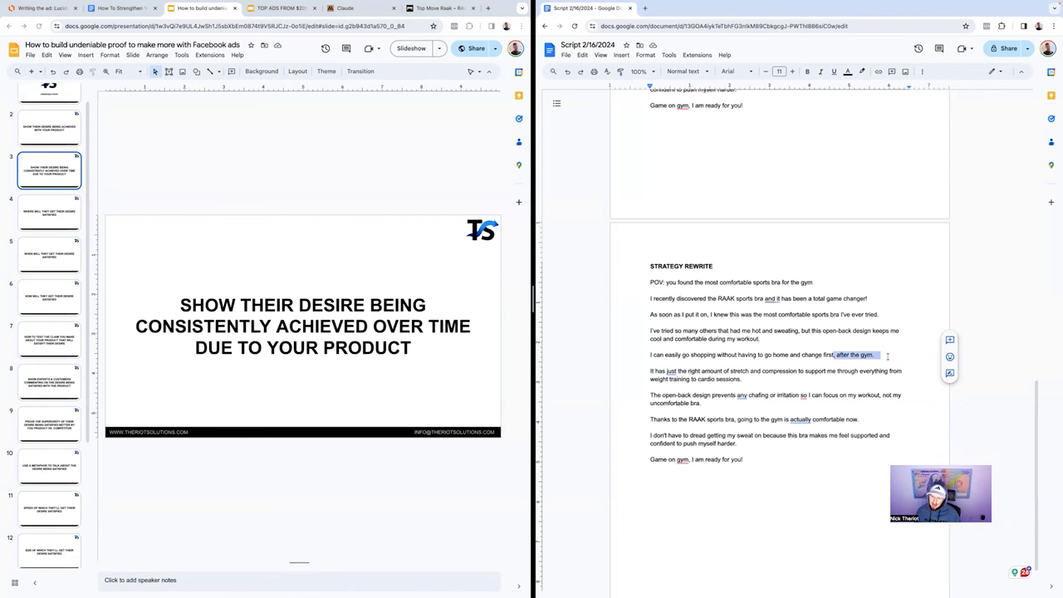
pyautogui.write('.')
pyautogui.press('Delete')
pyautogui.press('Return')
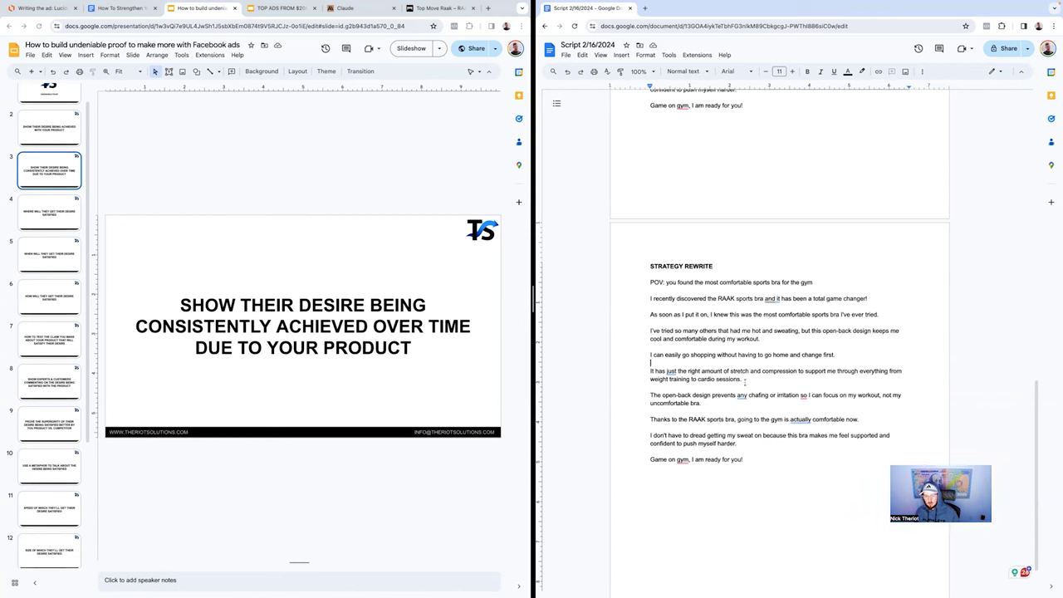
# Step: Accept the suggestions removing 'any' before chafing and adding a comma after 'irritation'
pyautogui.moveTo(745, 381); pyautogui.dragTo(615, 368)
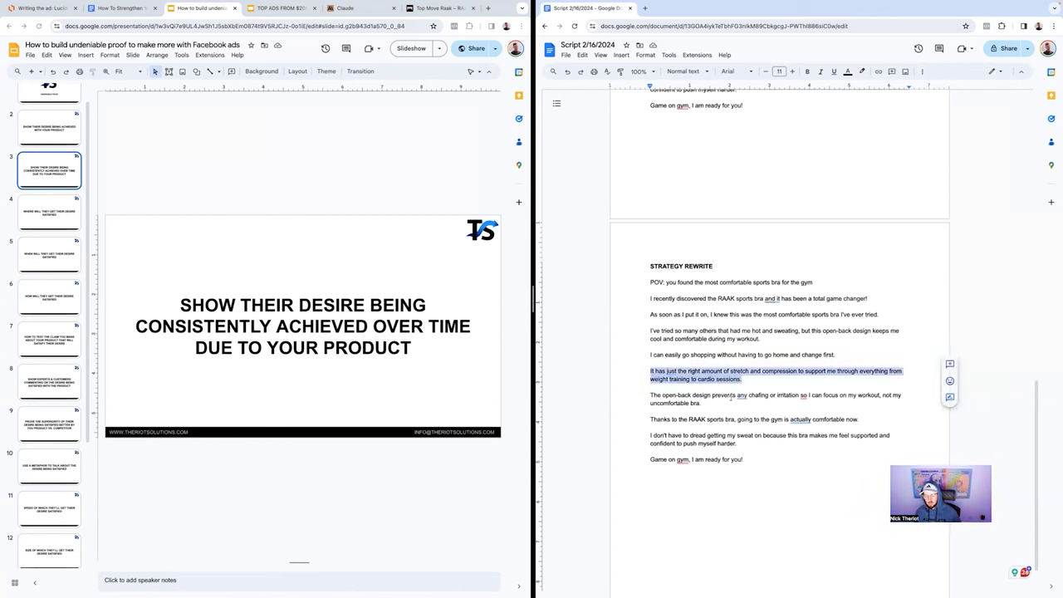
pyautogui.click(660, 400)
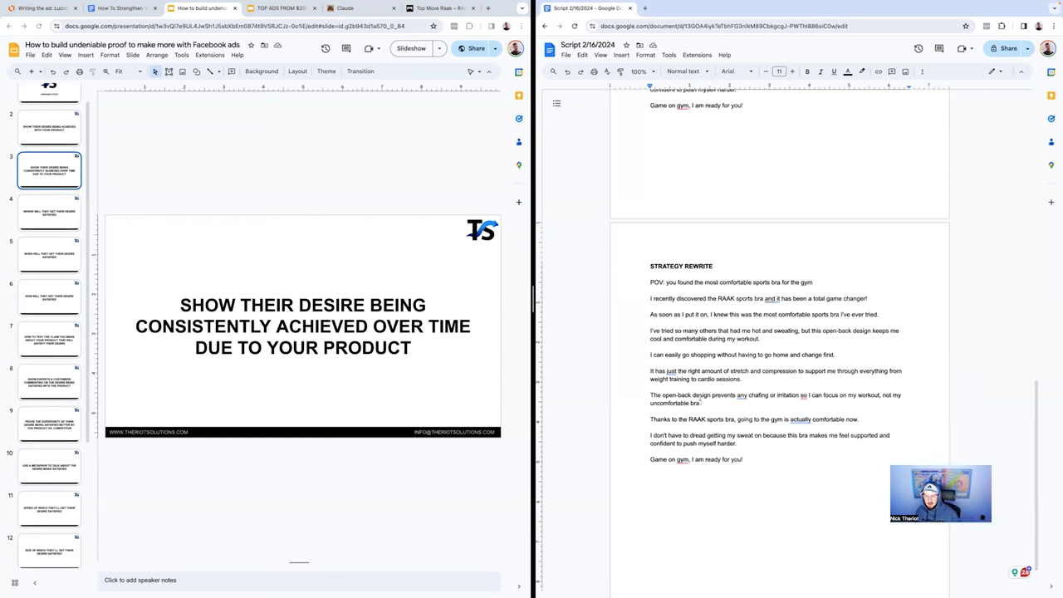
pyautogui.click(743, 396)
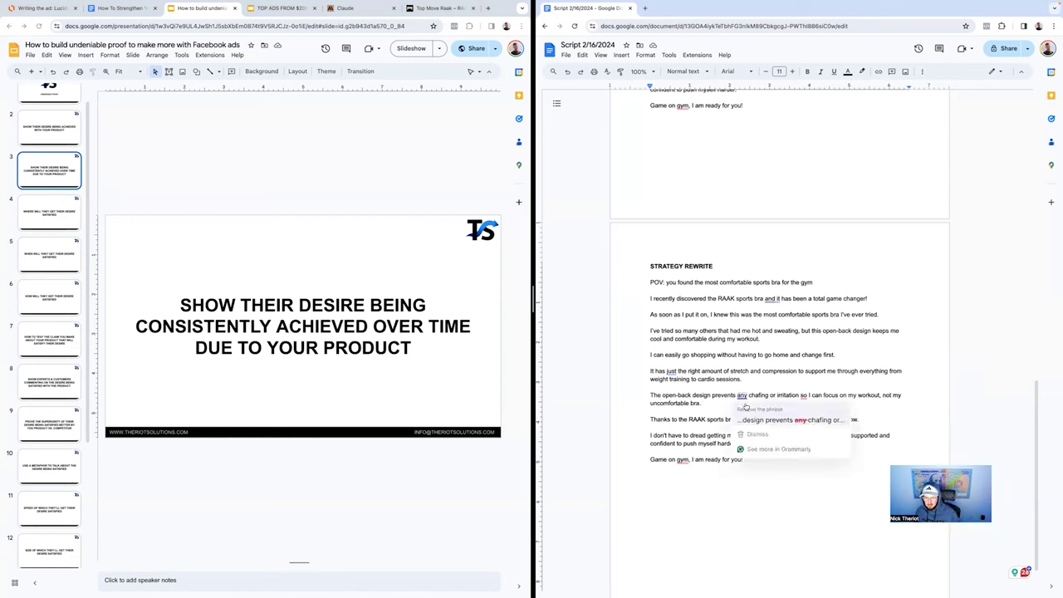
pyautogui.click(790, 418)
pyautogui.click(794, 396)
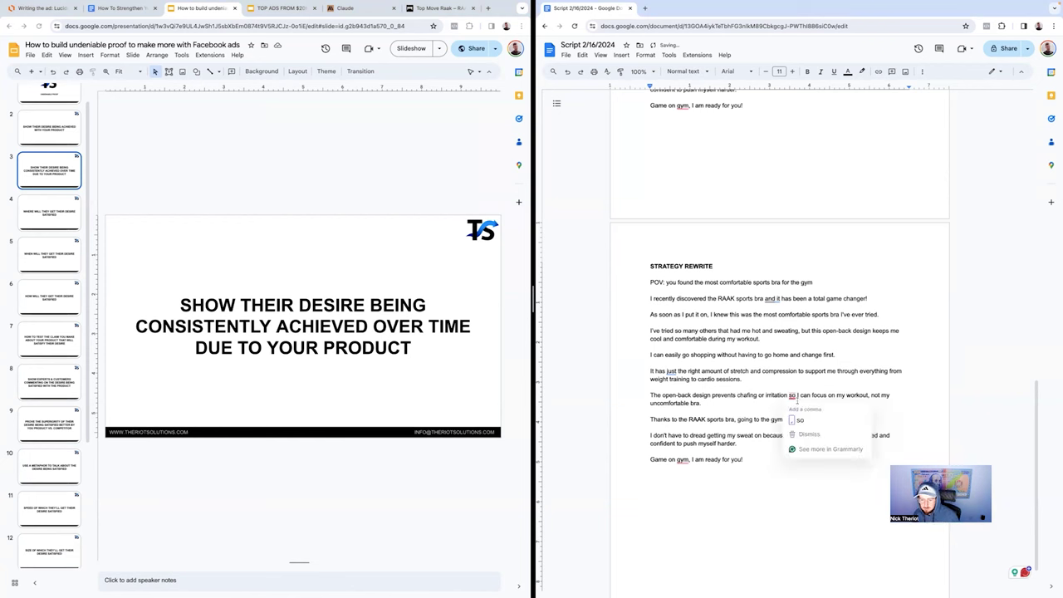
pyautogui.click(798, 417)
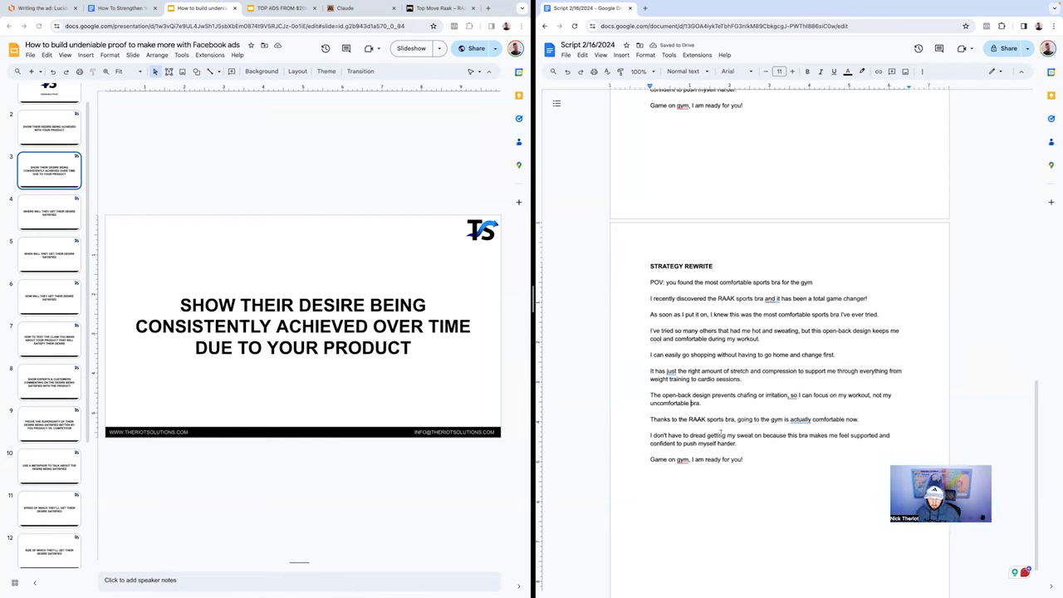
# Step: Change 'uncomfortable bra' to 'uncomfortable sports bra', keeping the word 'actually'
pyautogui.click(690, 403)
pyautogui.write('sports')
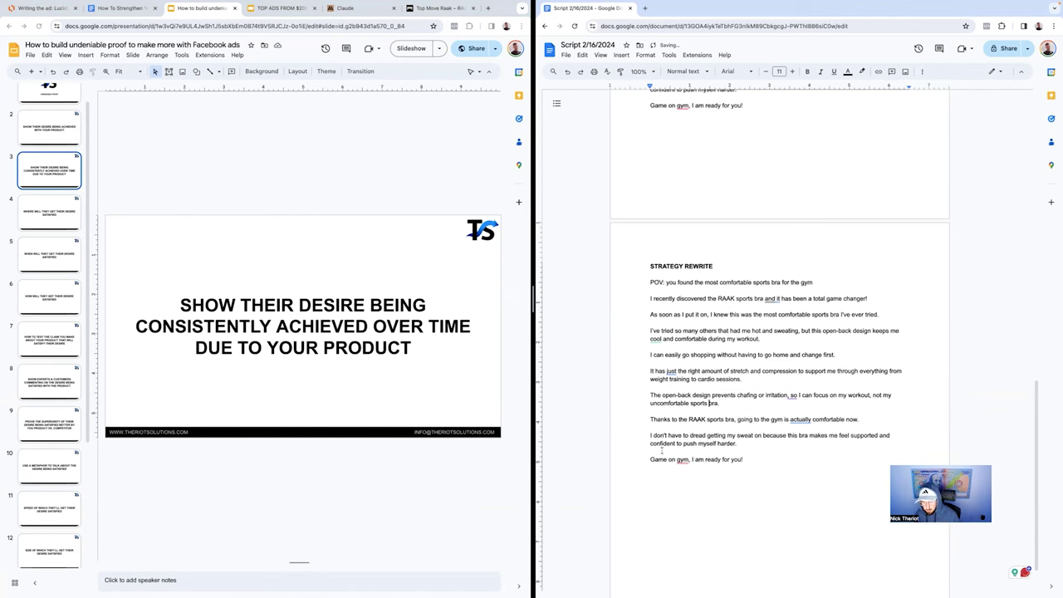
pyautogui.doubleClick(801, 420)
pyautogui.press('BackSpace')
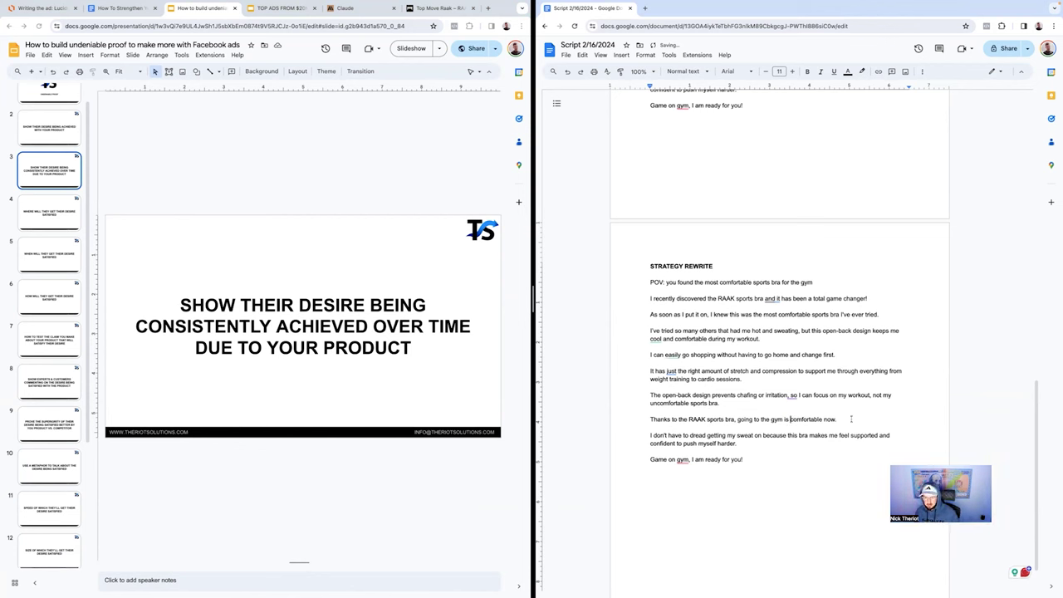
pyautogui.hotkey('ctrl', 'z')
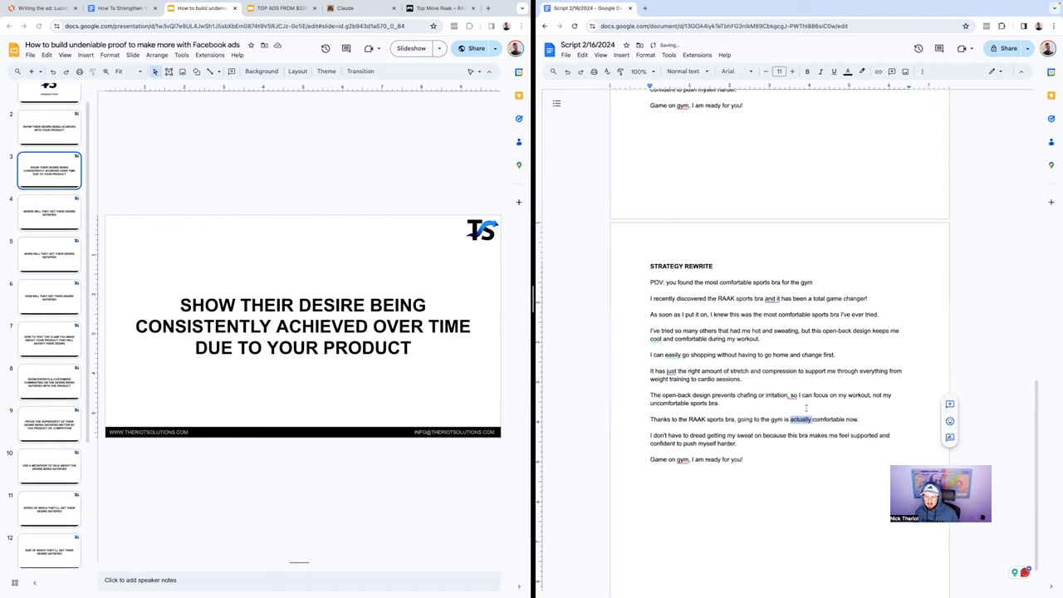
pyautogui.click(807, 408)
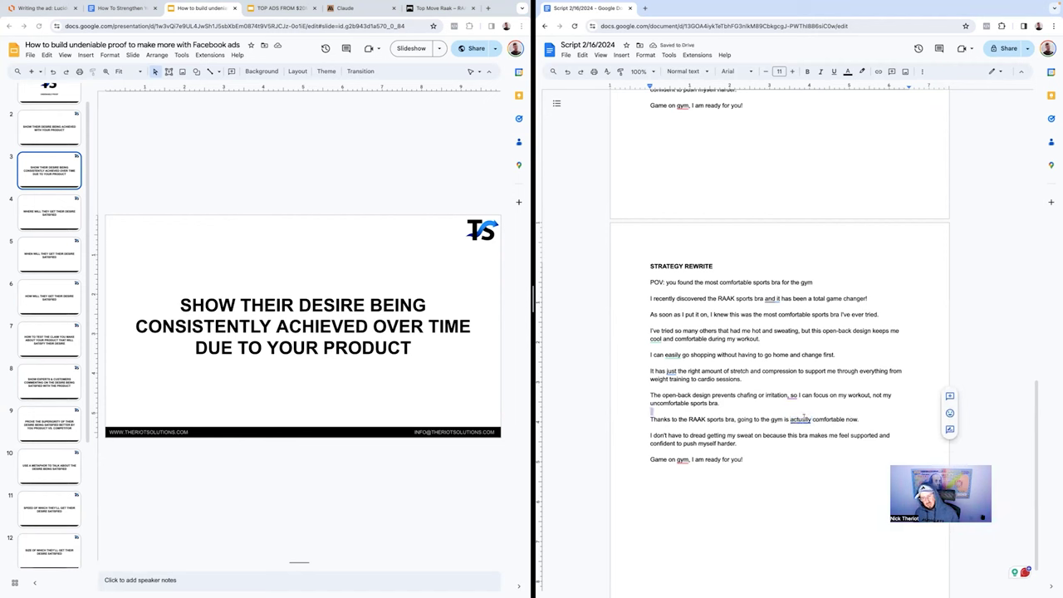
pyautogui.click(808, 402)
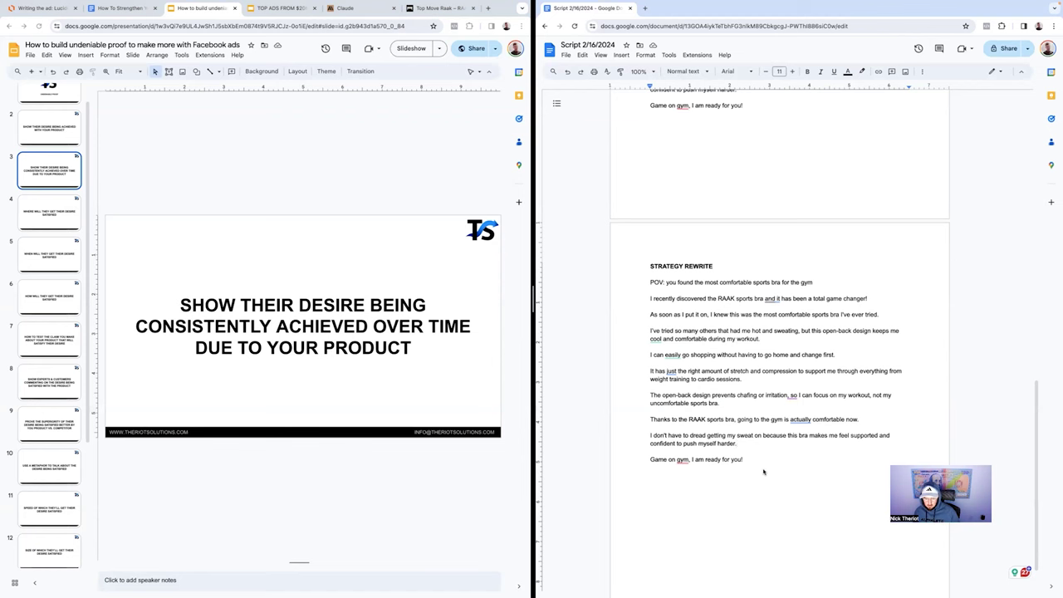
# Step: Swap the 'Game on gym' line for 'Stop having uncomfortable workouts and get this sports bra today.'
pyautogui.moveTo(759, 463); pyautogui.dragTo(649, 462)
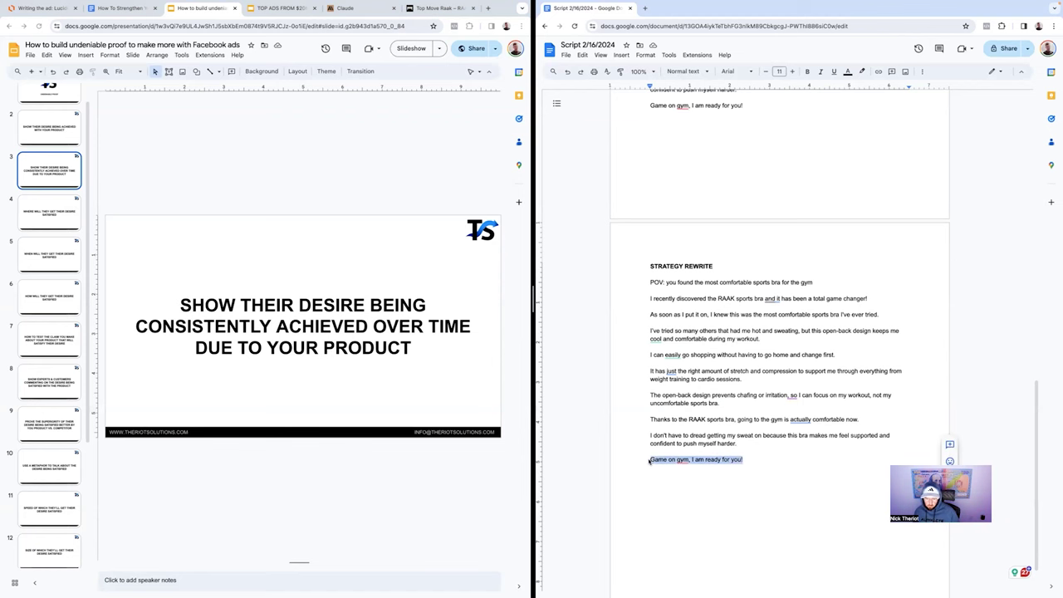
pyautogui.click(740, 449)
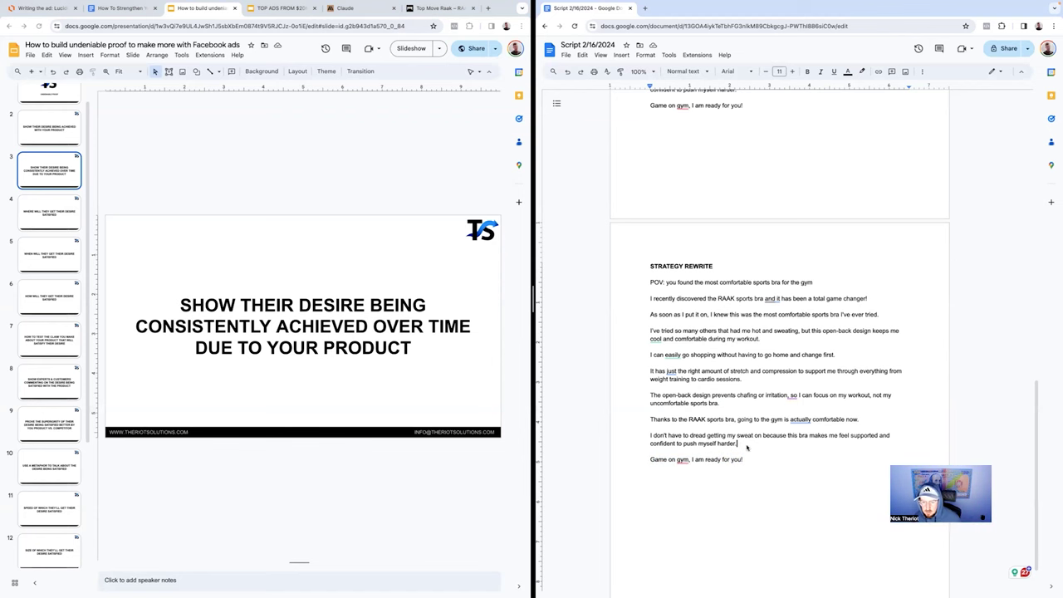
pyautogui.scroll(1, 741, 454)
pyautogui.moveTo(744, 501); pyautogui.dragTo(650, 502)
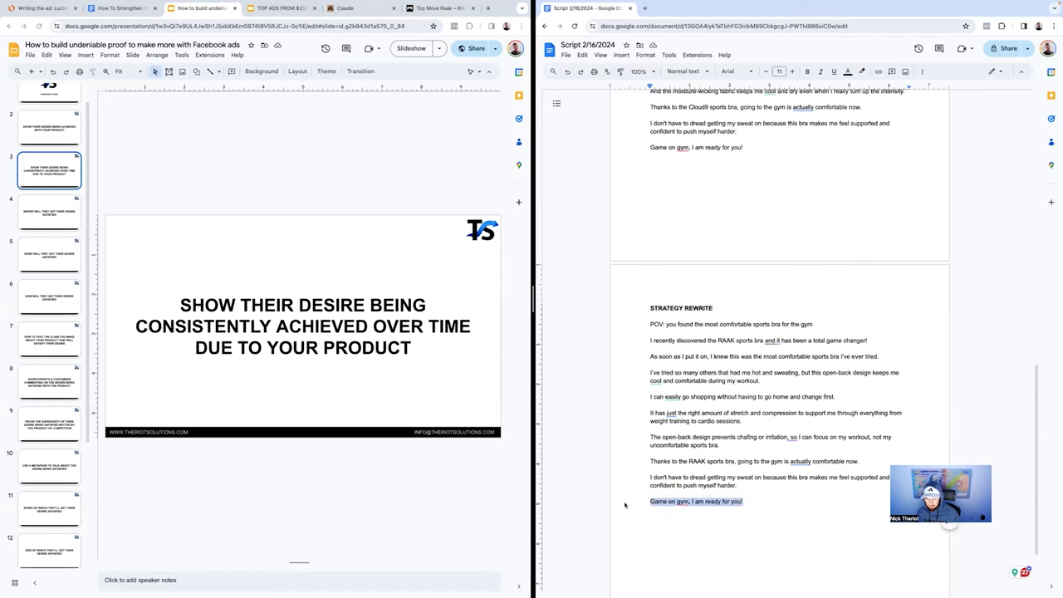
pyautogui.press('BackSpace')
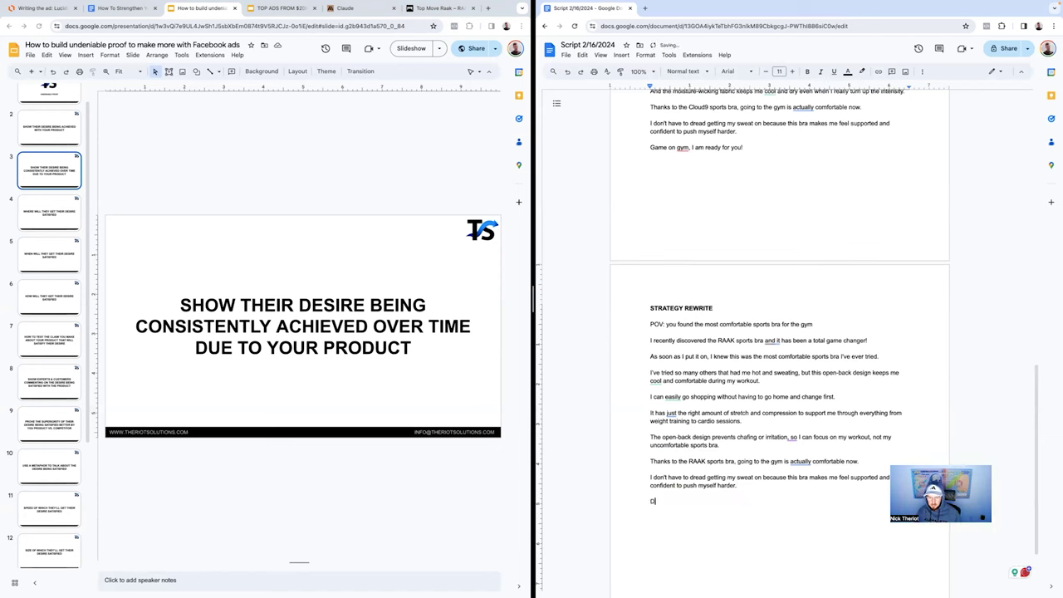
pyautogui.write('Stop having unco')
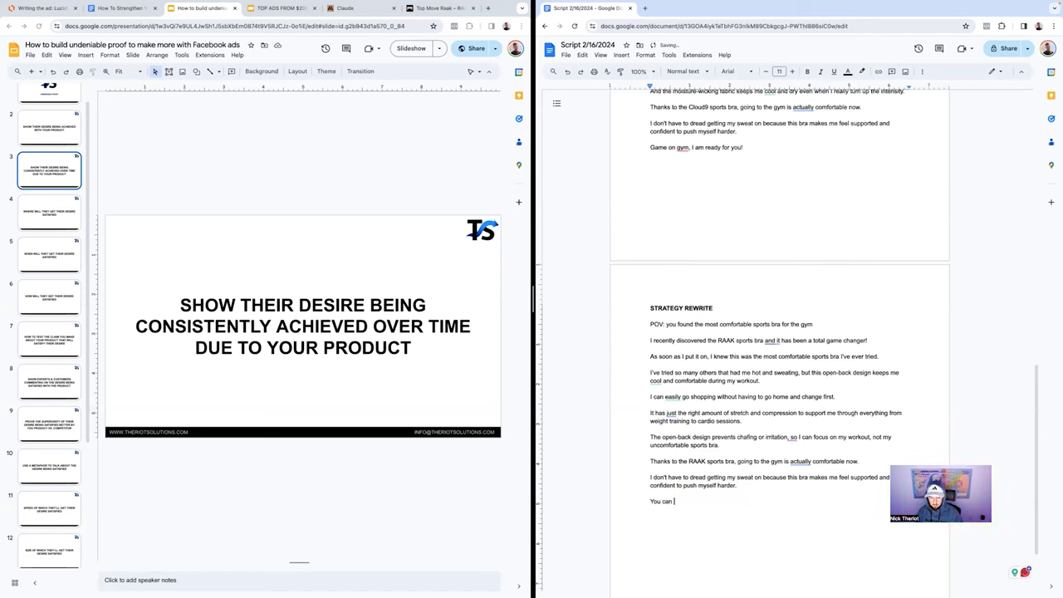
pyautogui.write('mfortable work')
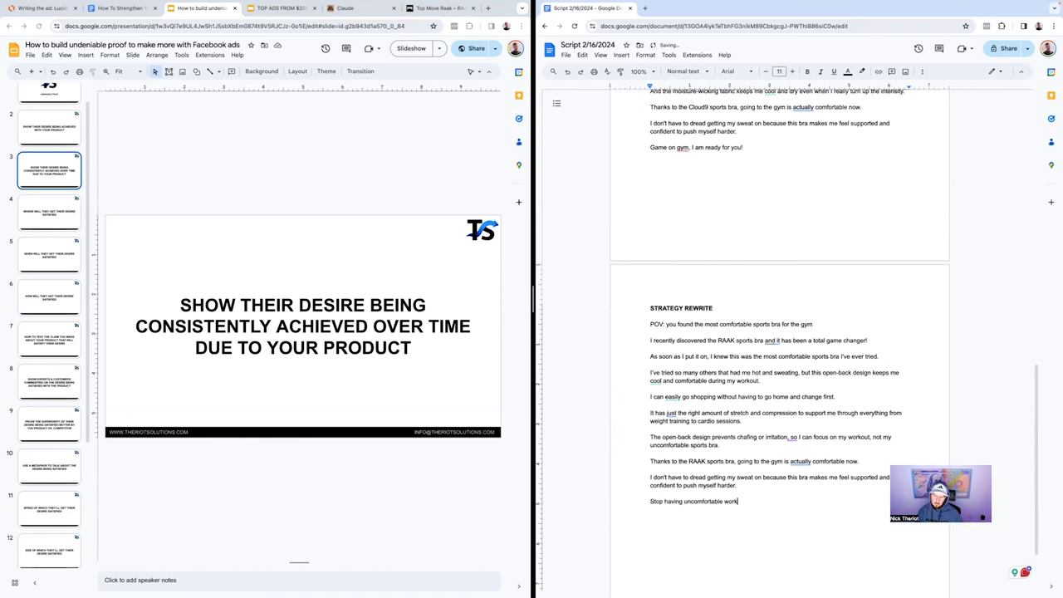
pyautogui.write('outs and get this sports bra today.')
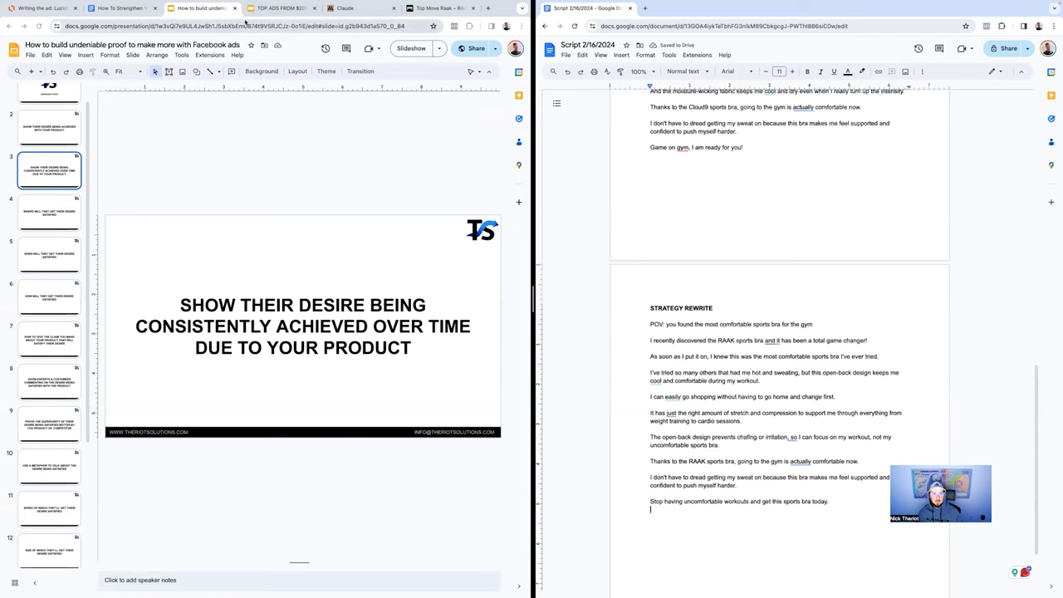
pyautogui.click(116, 8)
pyautogui.click(41, 10)
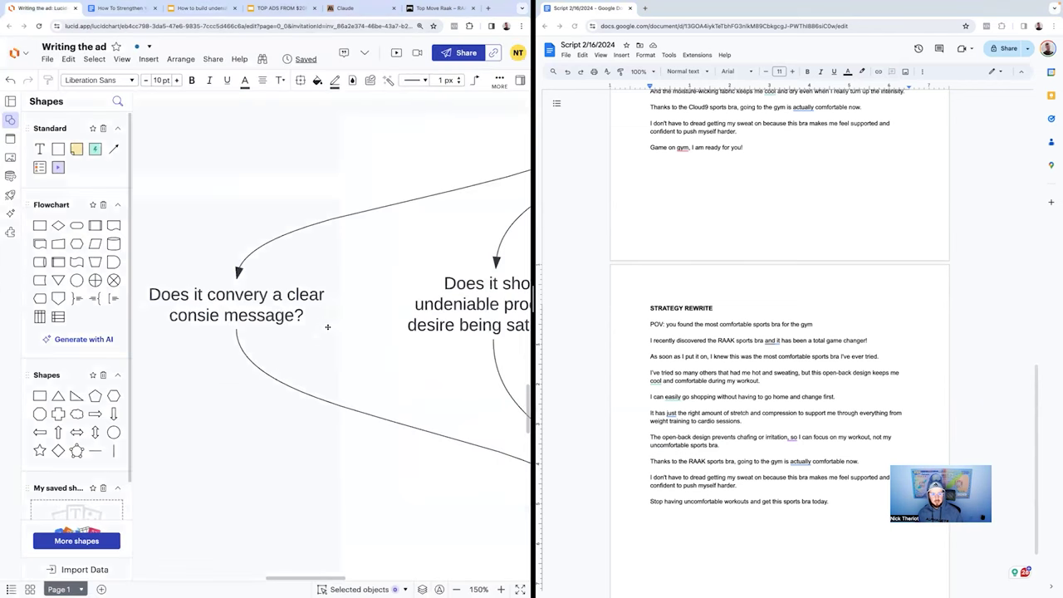
pyautogui.hscroll(3, 249, 315)
pyautogui.scroll(-5, 260, 302)
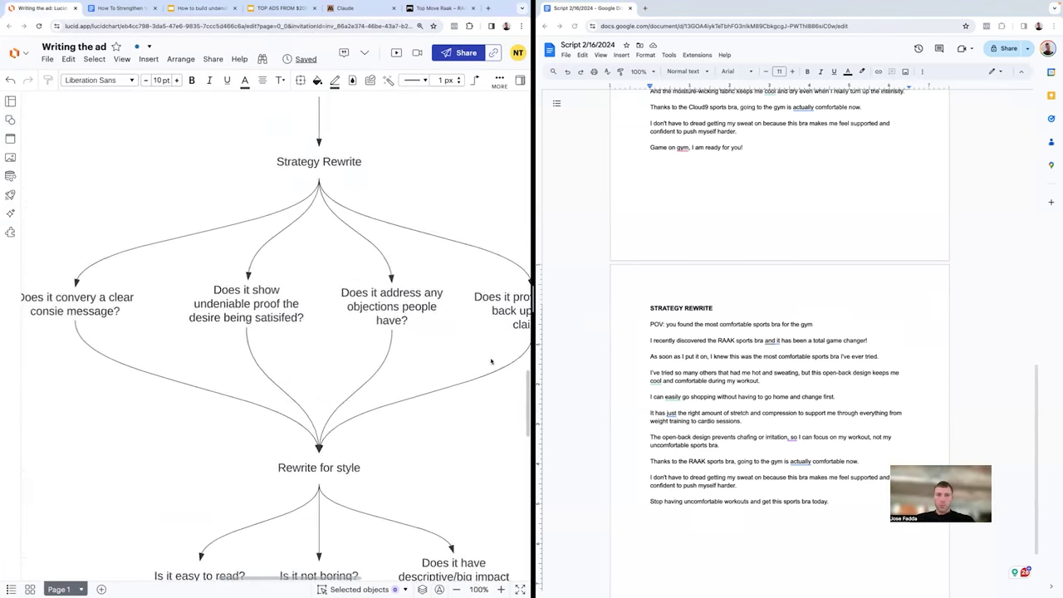
pyautogui.scroll(-1, 493, 433)
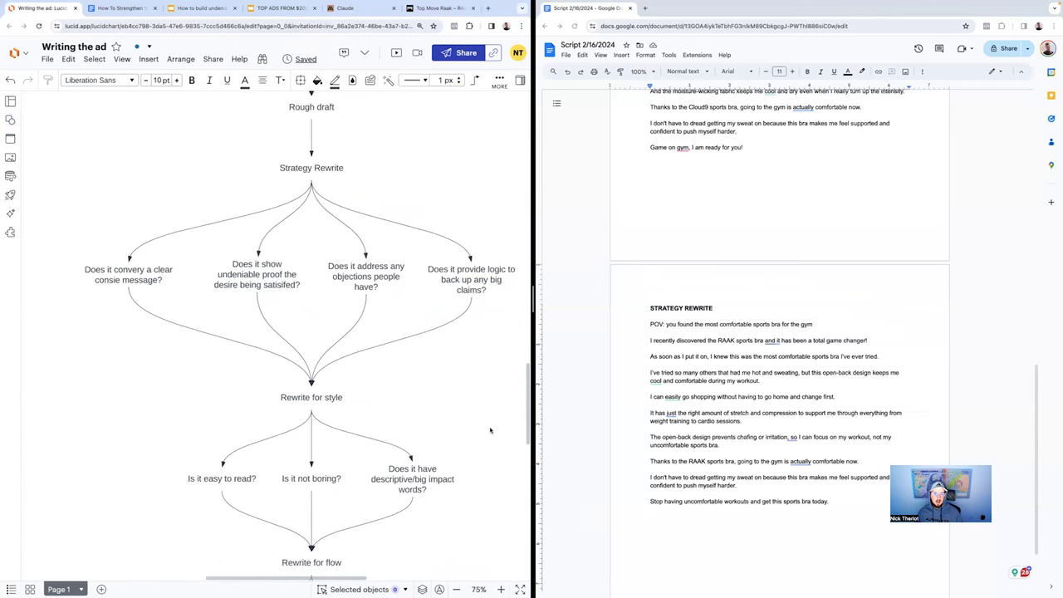
pyautogui.scroll(-1, 476, 420)
pyautogui.scroll(-3, 475, 420)
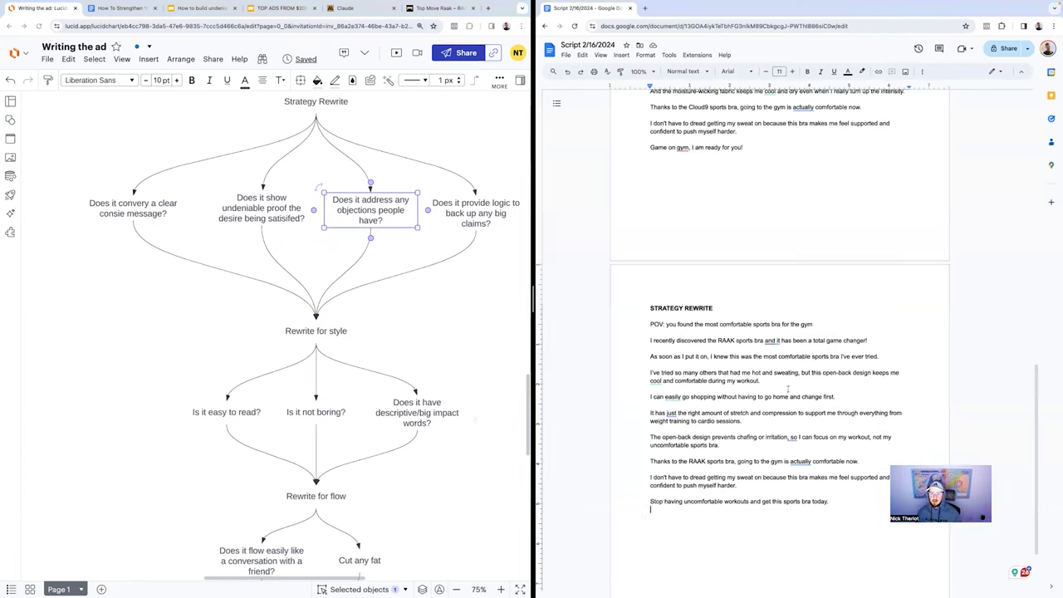
pyautogui.scroll(-3, 393, 404)
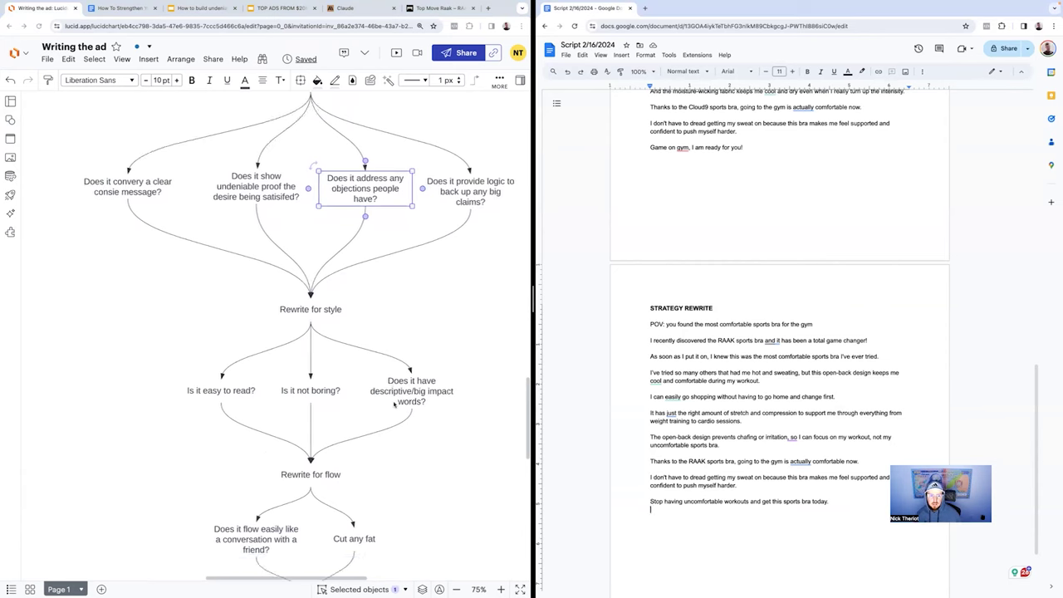
pyautogui.scroll(-1, 394, 405)
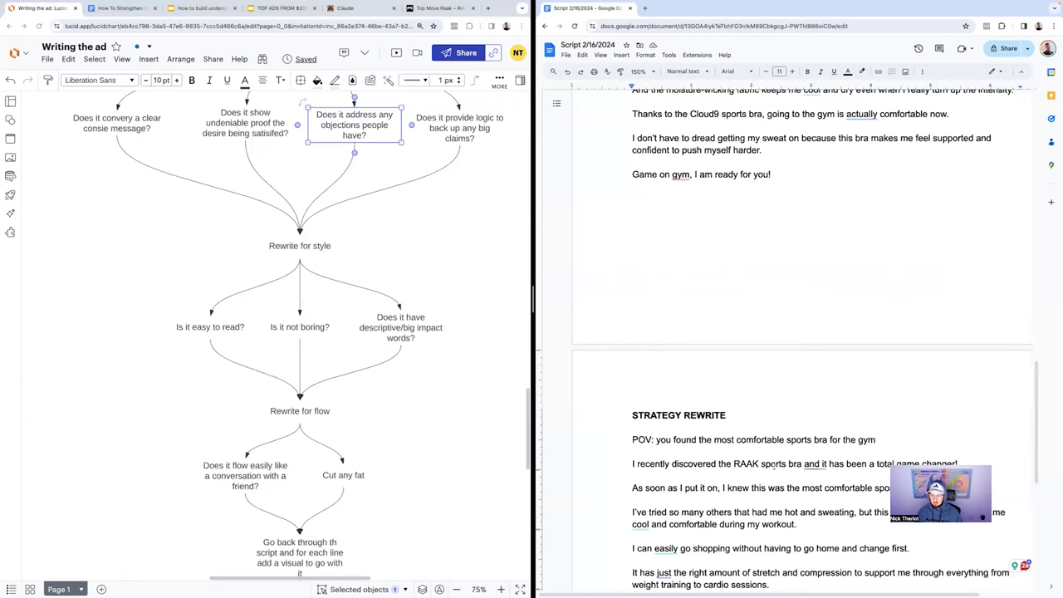
pyautogui.scroll(3, 773, 467)
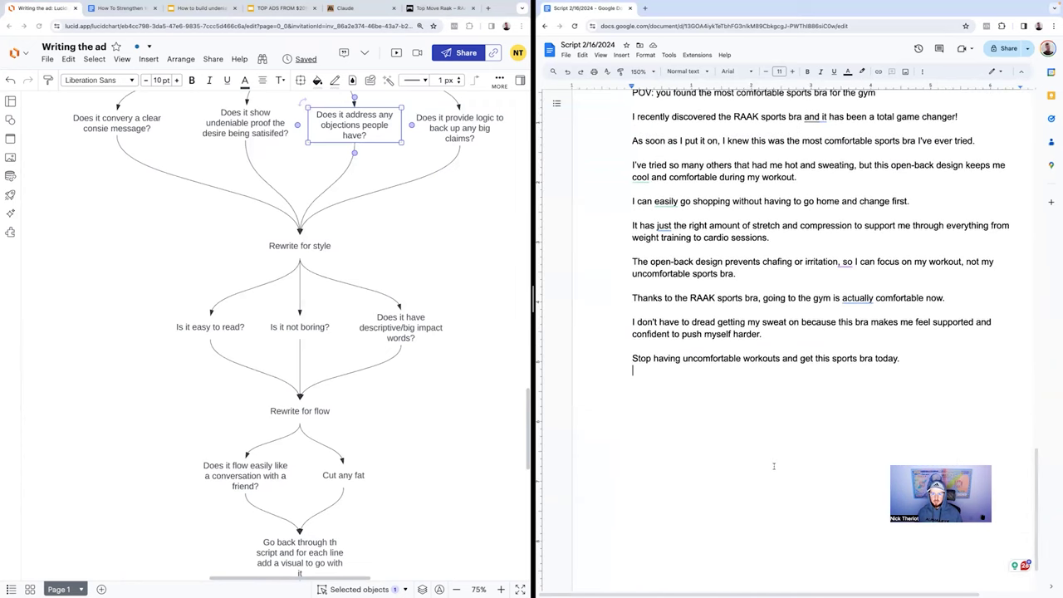
pyautogui.moveTo(632, 118); pyautogui.dragTo(910, 410)
pyautogui.scroll(-3, 910, 411)
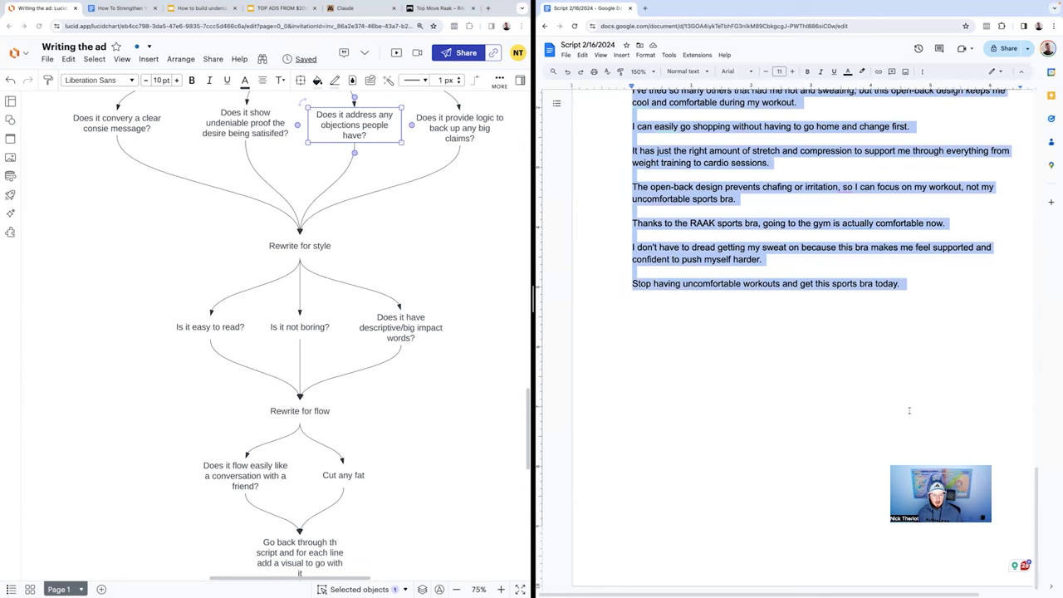
pyautogui.click(896, 332)
pyautogui.scroll(-2, 895, 330)
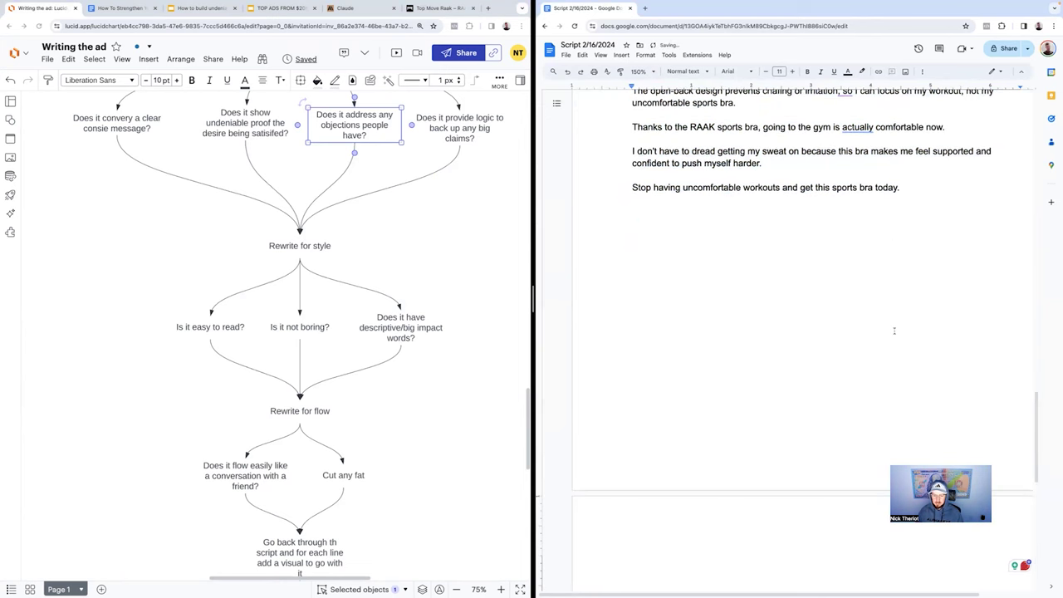
pyautogui.scroll(9, 895, 331)
pyautogui.moveTo(887, 284); pyautogui.dragTo(659, 260)
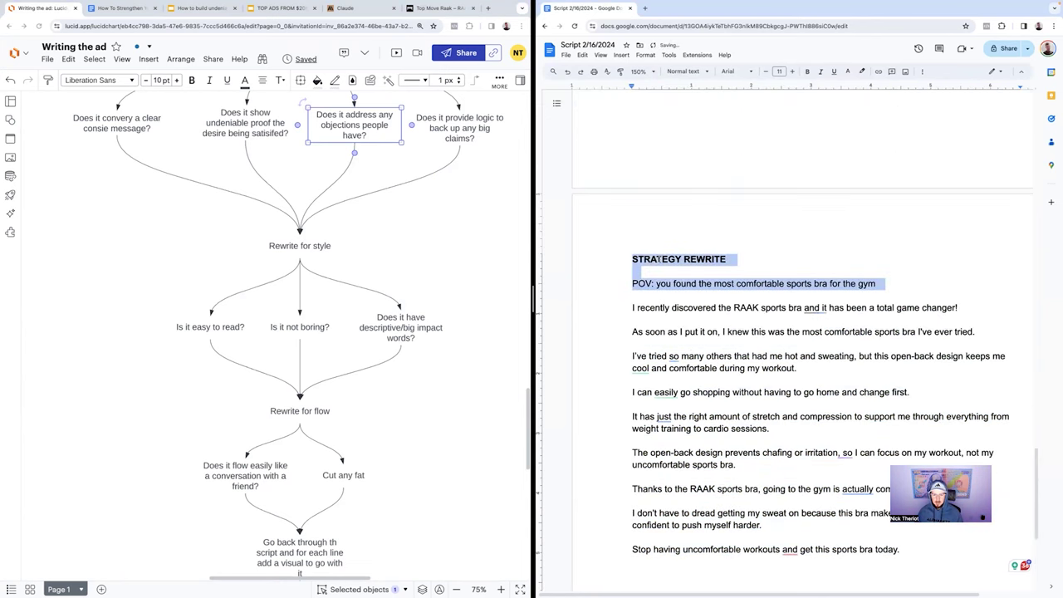
pyautogui.scroll(5, 431, 287)
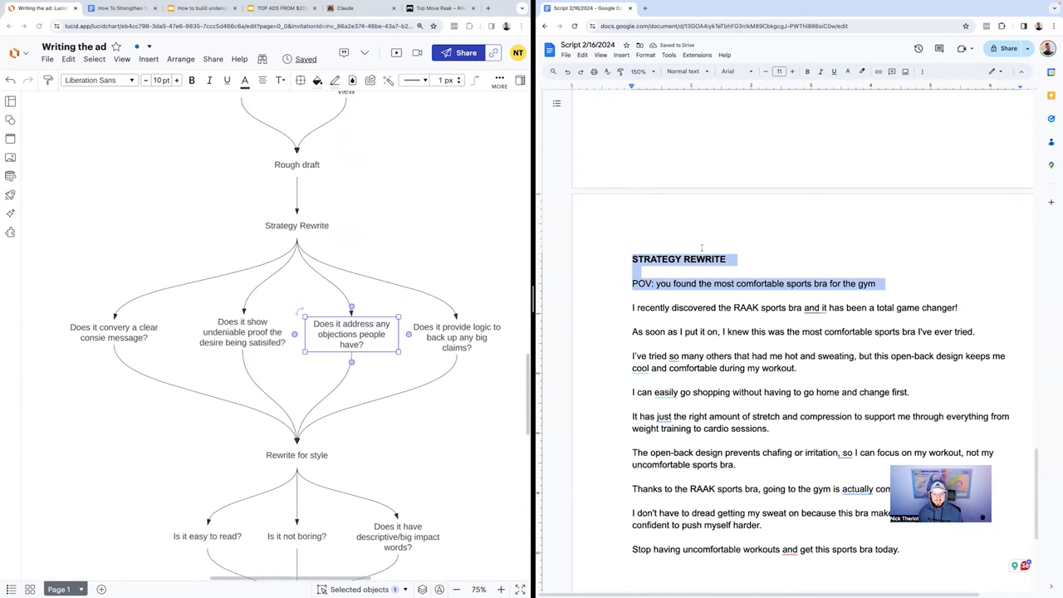
# Step: Delete 'STRATEGY' from the script heading, leaving 'REWRITE'
pyautogui.click(658, 259)
pyautogui.doubleClick(658, 260)
pyautogui.press('BackSpace')
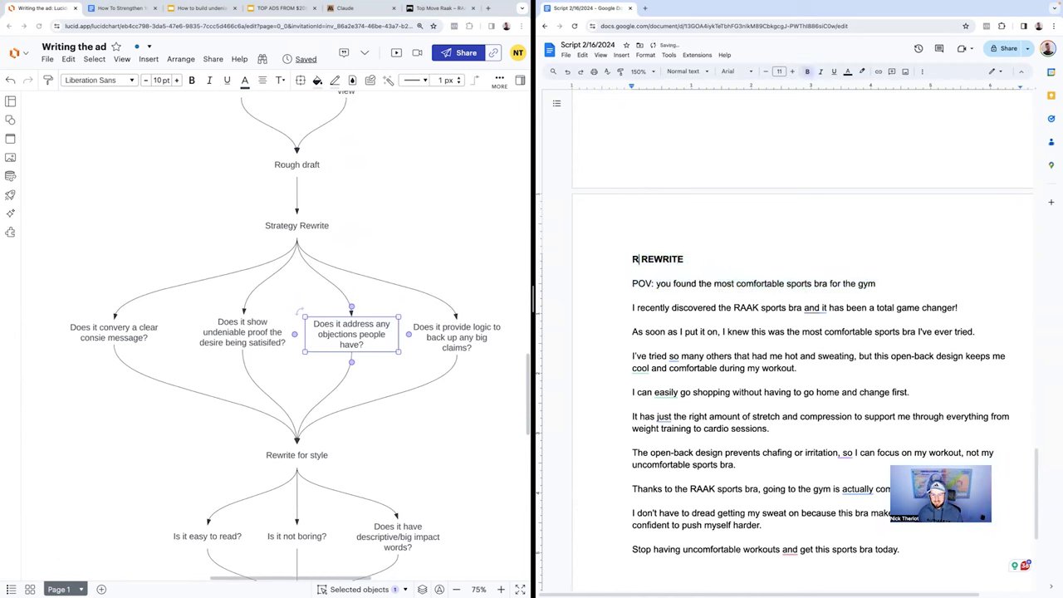
pyautogui.write('REWRI')
pyautogui.press('BackSpace')
pyautogui.press('BackSpace')
pyautogui.press('BackSpace')
pyautogui.press('BackSpace')
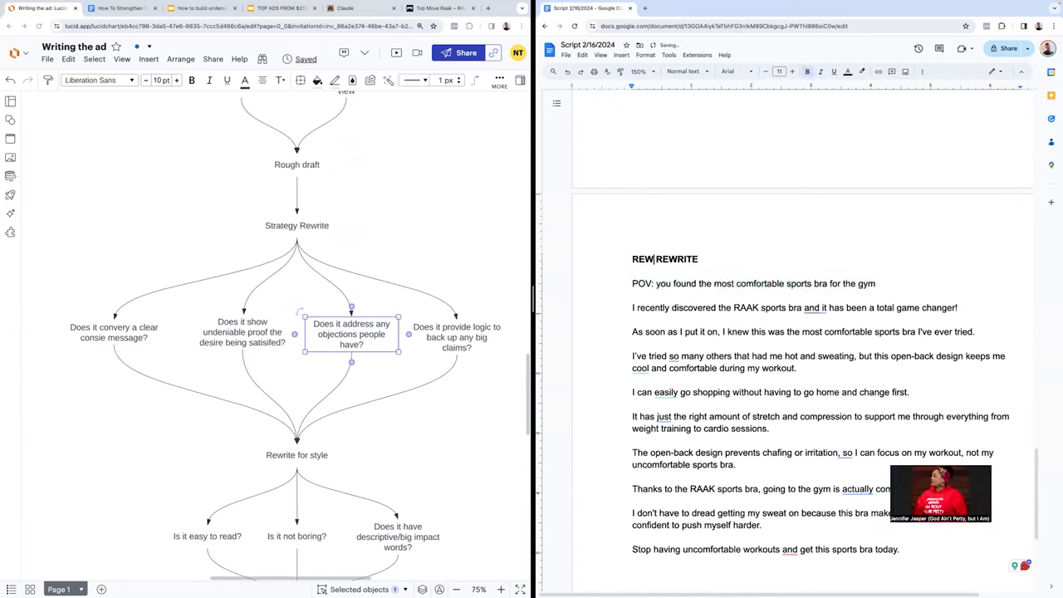
pyautogui.press('BackSpace')
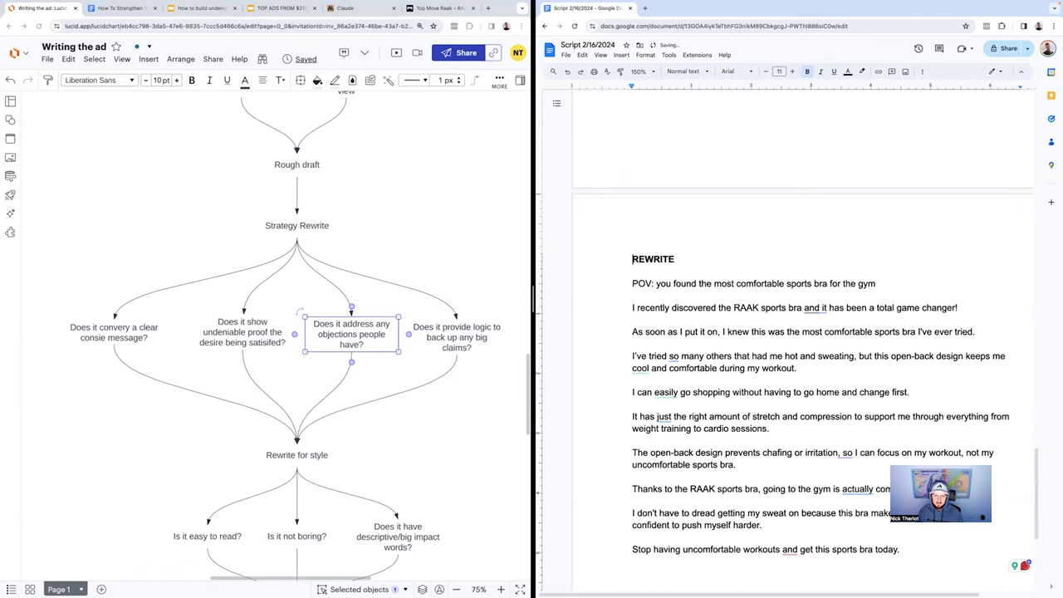
# Step: Add 'STYLE' after 'REWRITE' in the heading and scroll down into the script
pyautogui.click(691, 265)
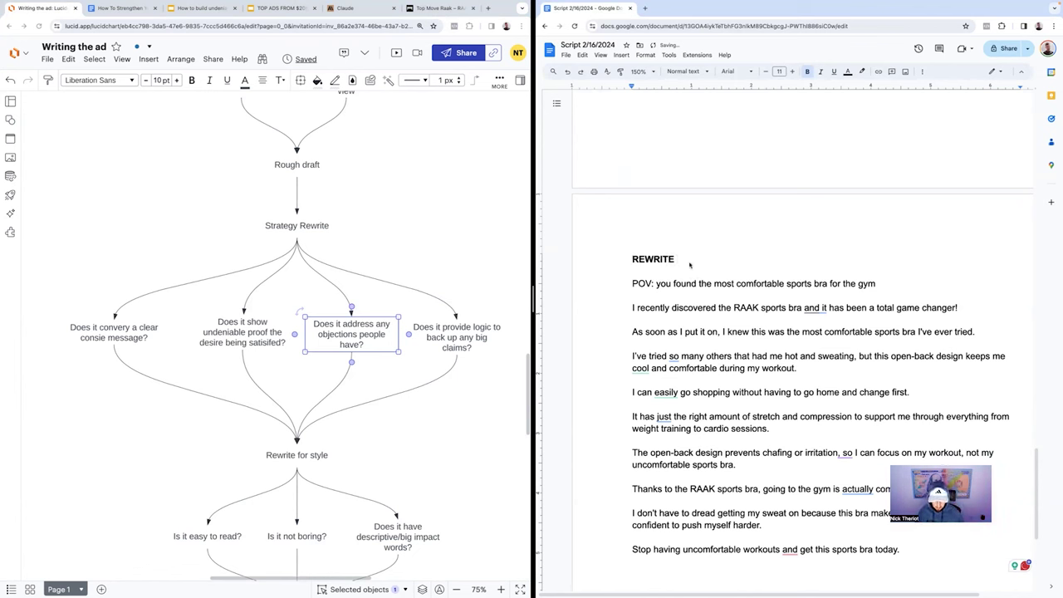
pyautogui.write('STYL')
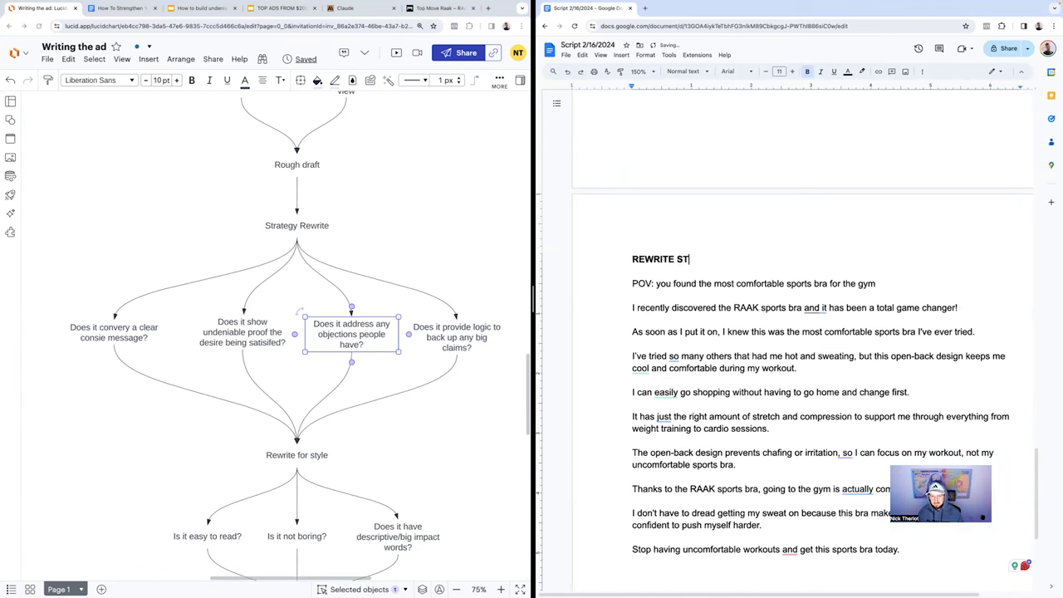
pyautogui.press('BackSpace')
pyautogui.press('BackSpace')
pyautogui.write('T')
pyautogui.press('BackSpace')
pyautogui.write('YLE')
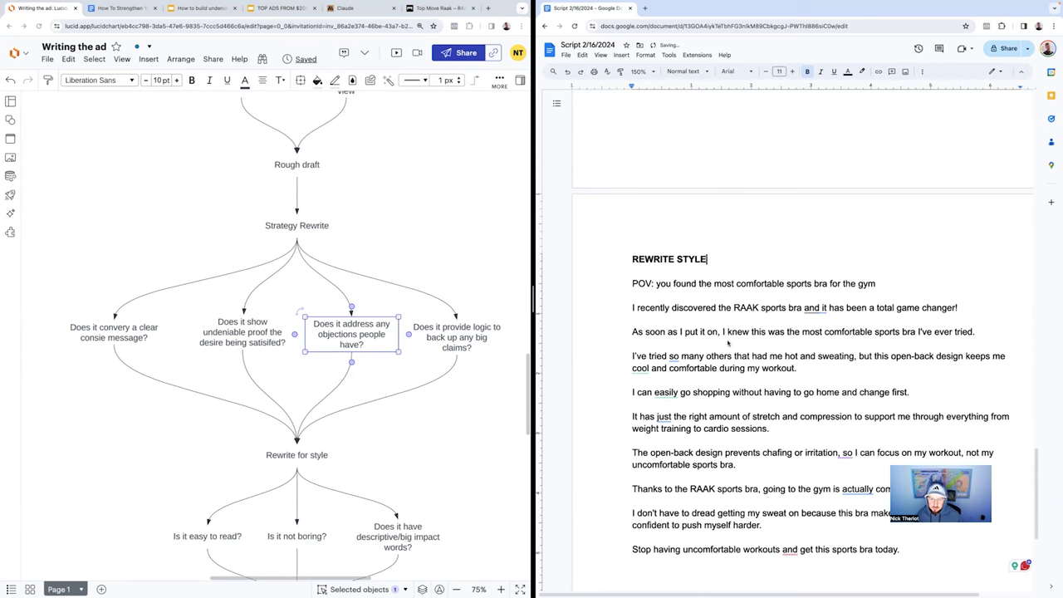
pyautogui.scroll(-1, 727, 342)
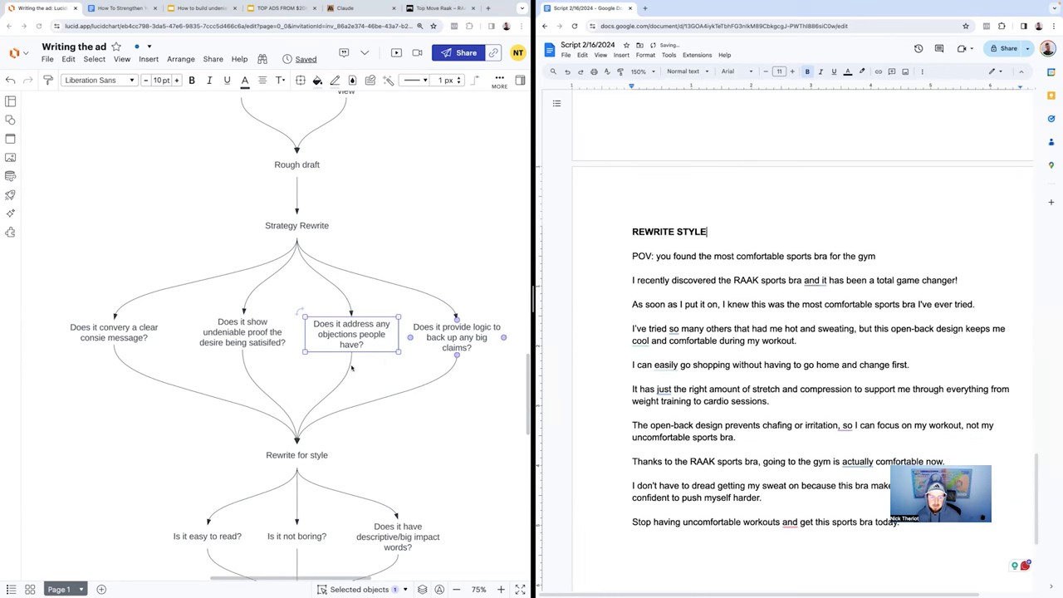
pyautogui.scroll(-1, 423, 389)
pyautogui.scroll(-3, 423, 389)
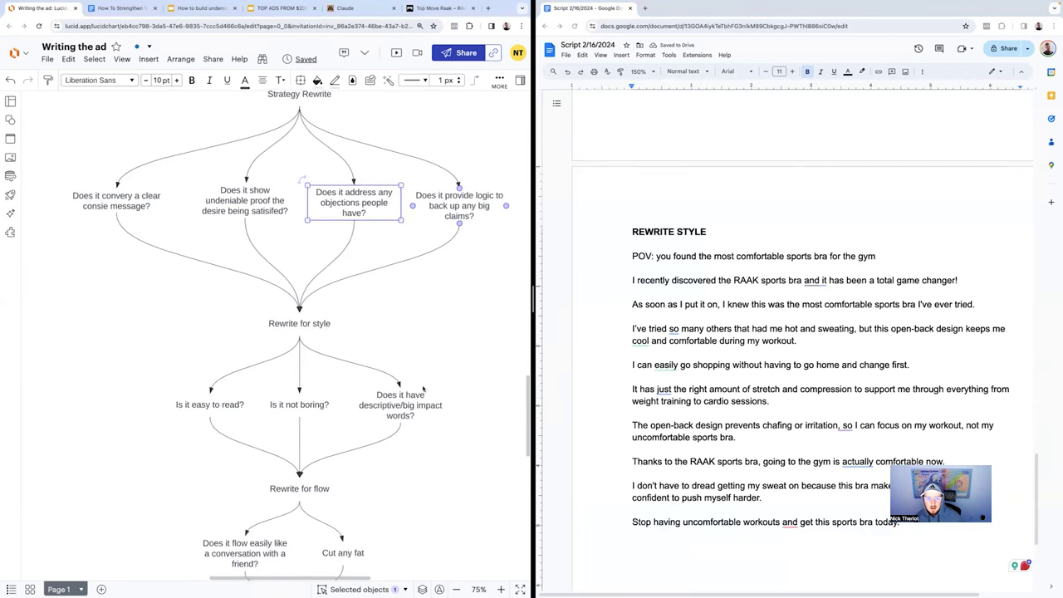
pyautogui.scroll(-1, 423, 389)
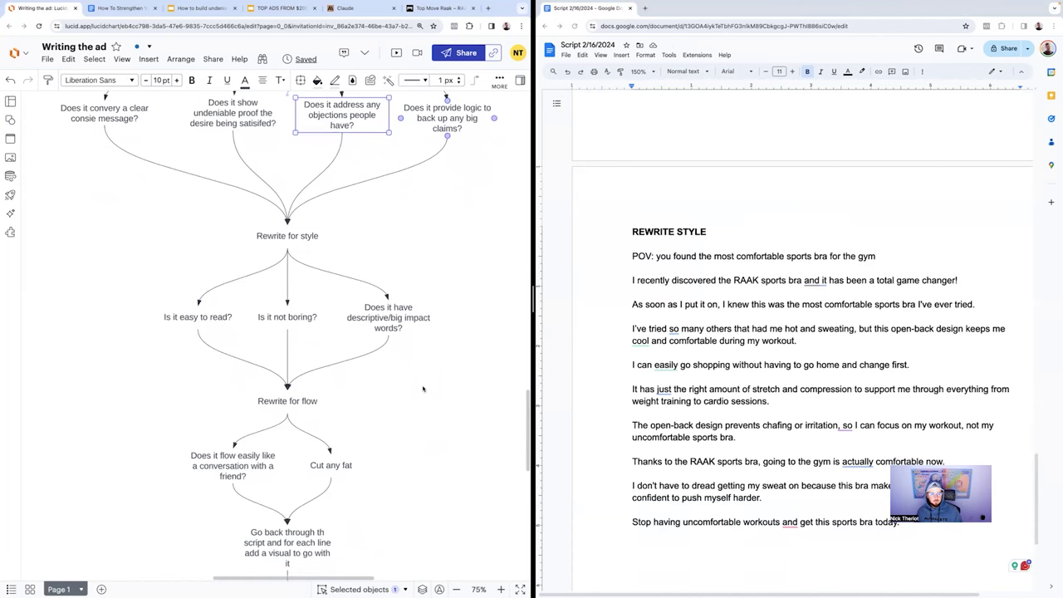
# Step: Select the 'Is it easy to read?', 'Is it not boring?' and 'descriptive/big impact words' checklist nodes
pyautogui.click(199, 318)
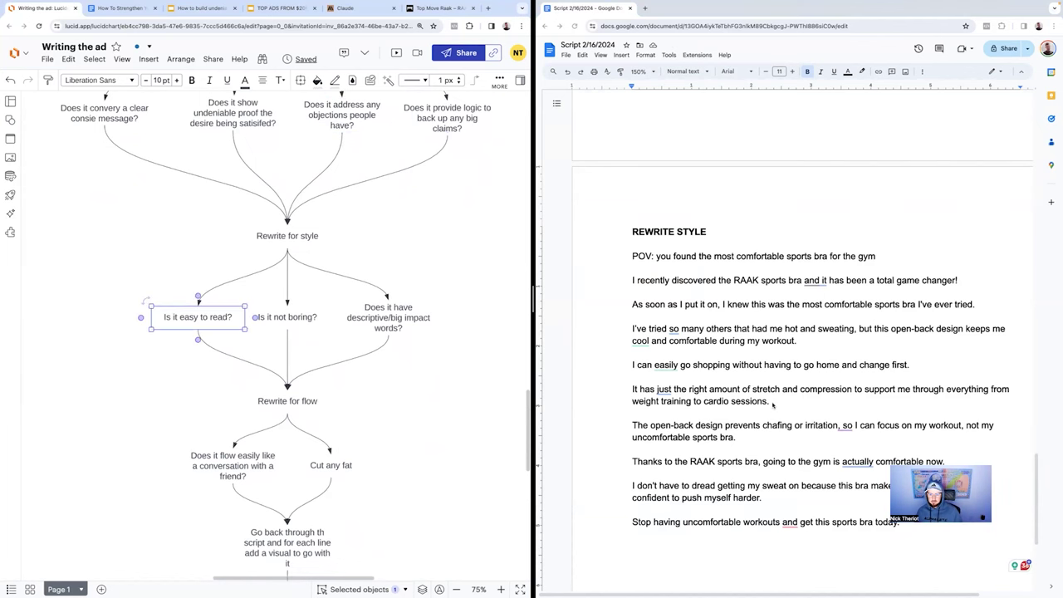
pyautogui.scroll(-1, 773, 405)
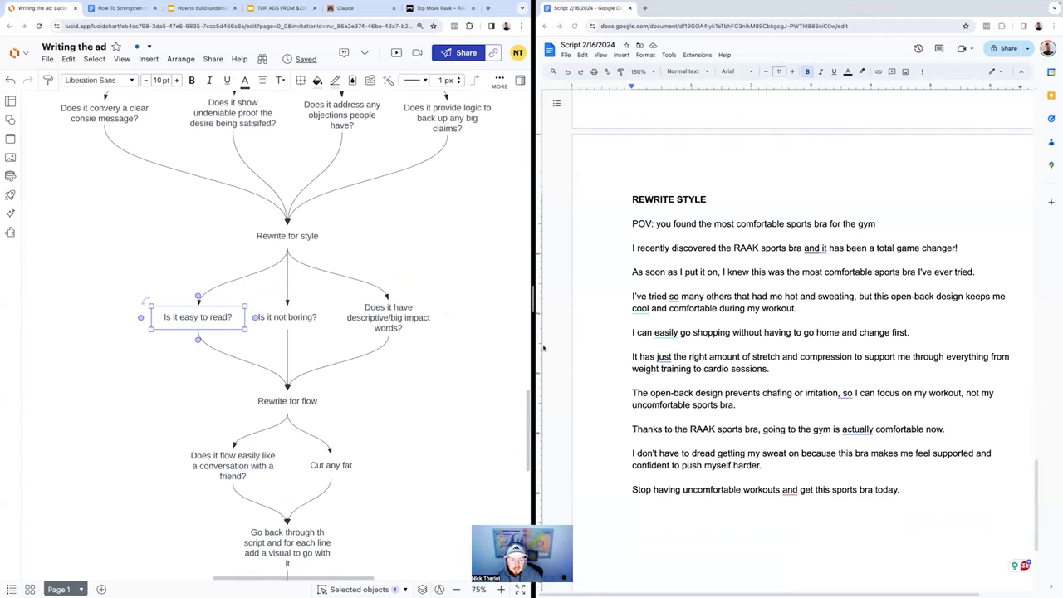
pyautogui.click(267, 320)
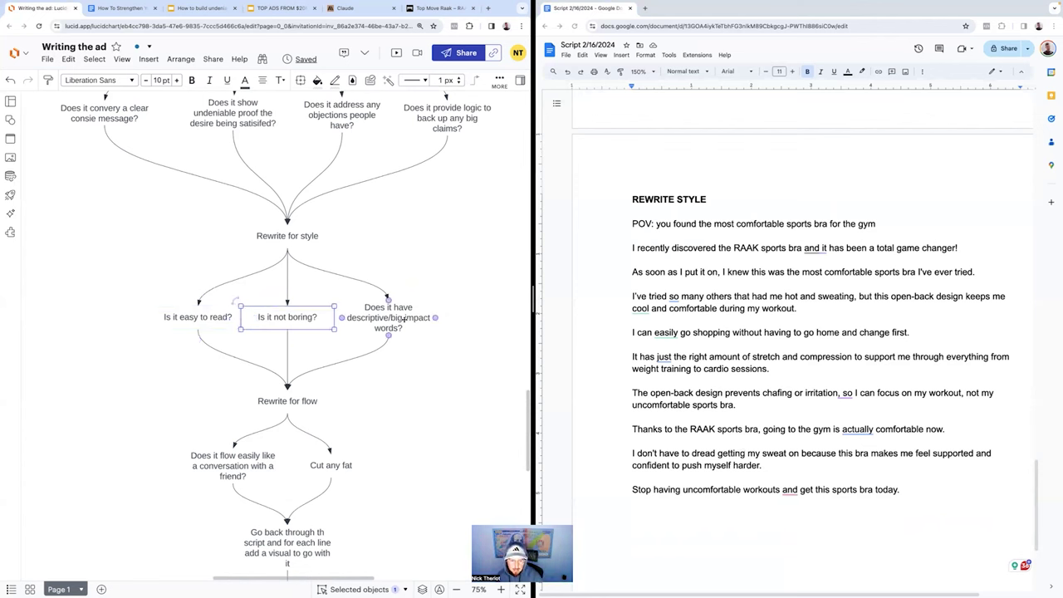
pyautogui.click(419, 329)
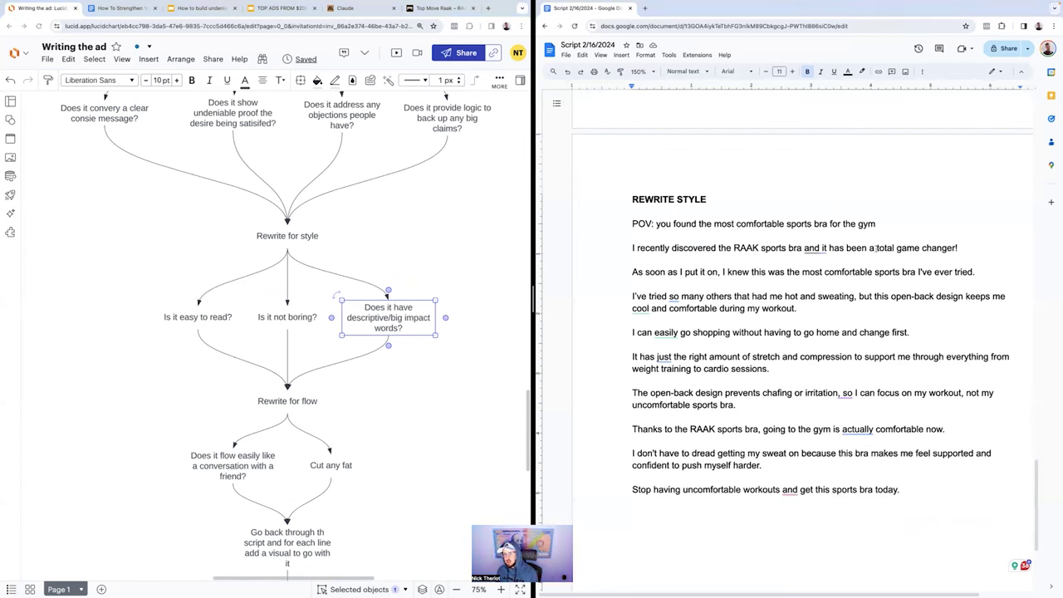
# Step: Give the phrase 'total game changer!' a yellow highlight
pyautogui.moveTo(877, 248); pyautogui.dragTo(959, 248)
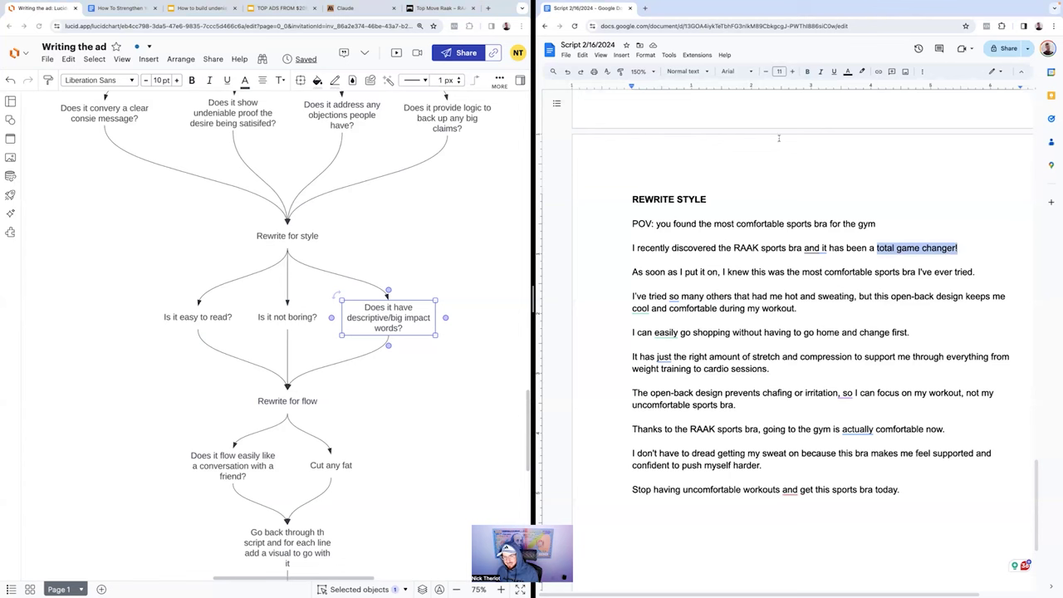
pyautogui.click(862, 72)
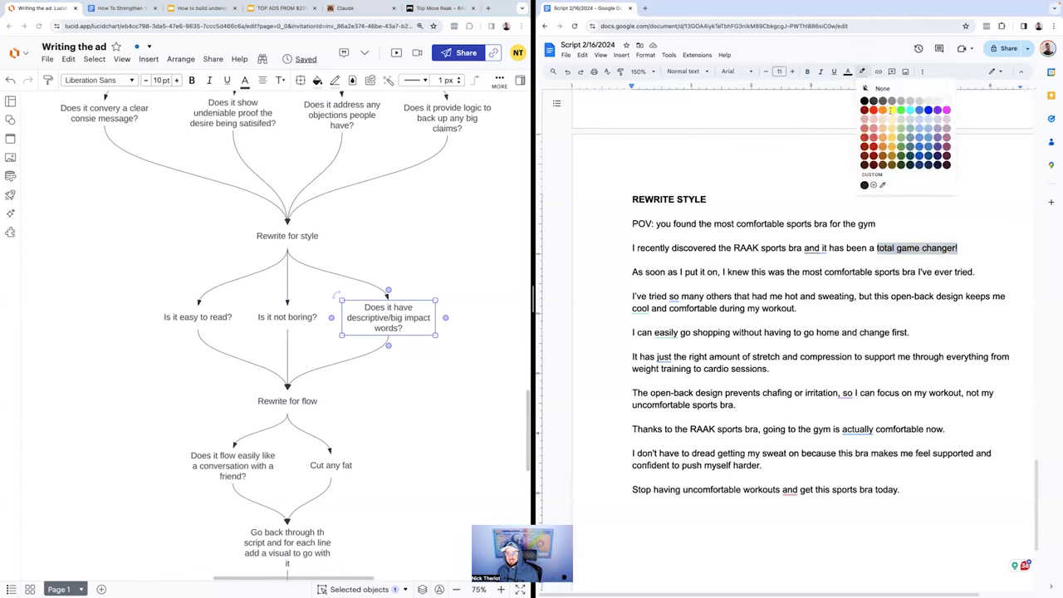
pyautogui.click(891, 110)
pyautogui.press('Up')
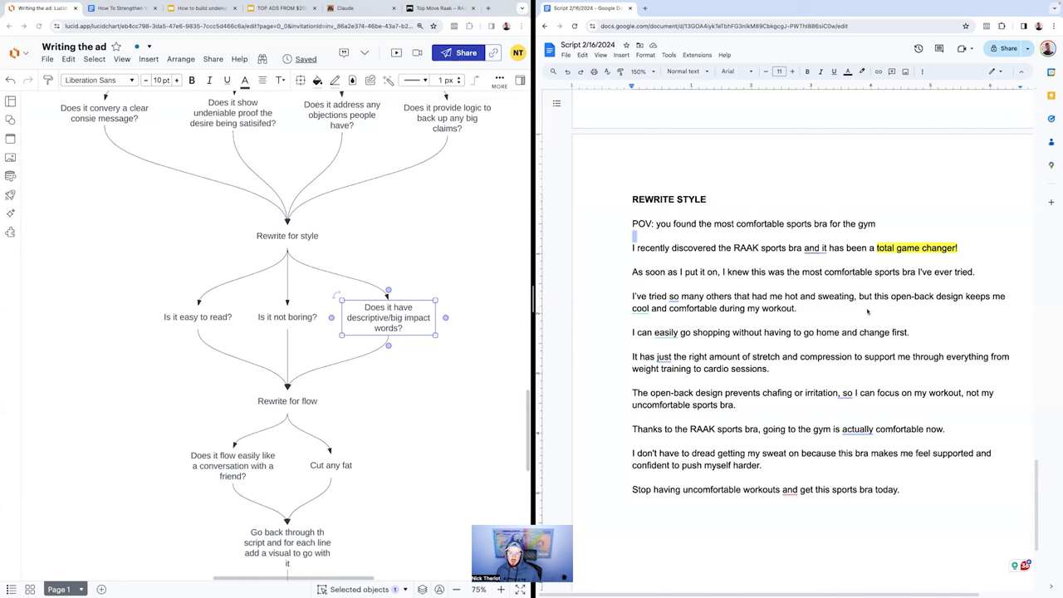
# Step: Review the following script lines down to the workout sentence
pyautogui.click(657, 285)
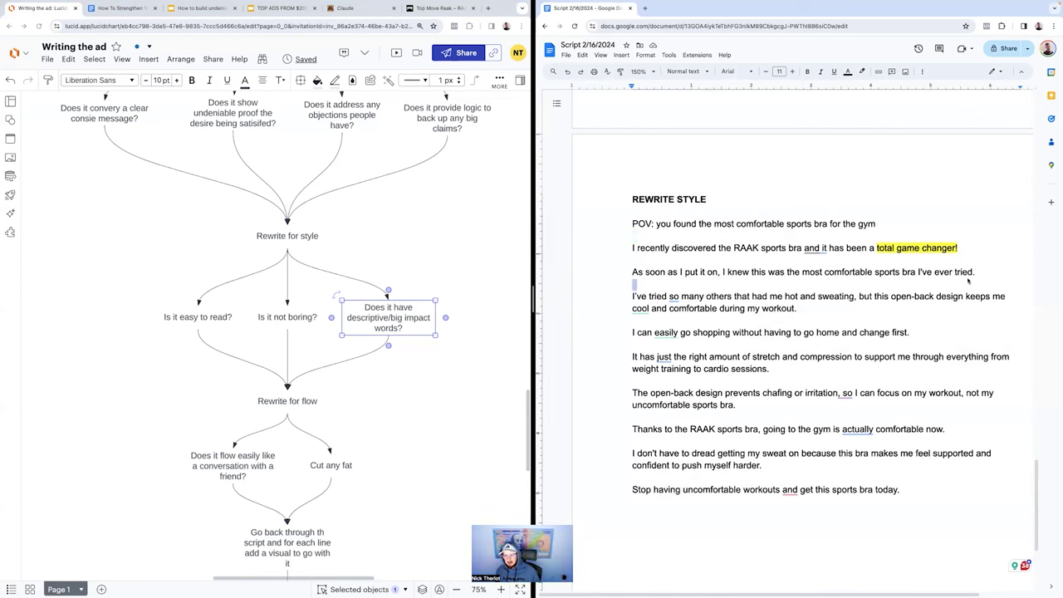
pyautogui.click(677, 320)
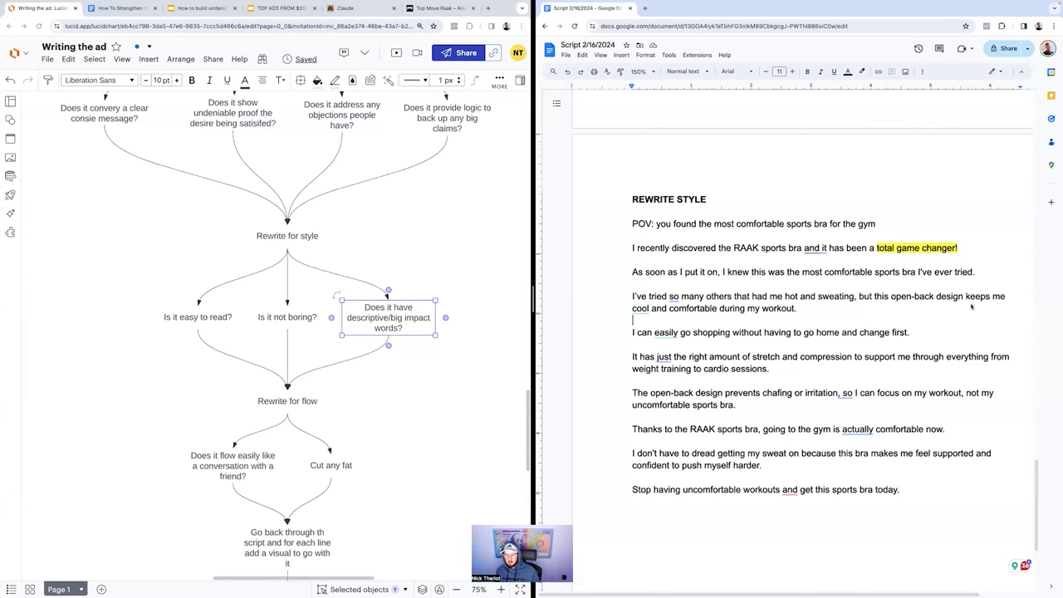
pyautogui.moveTo(839, 320); pyautogui.dragTo(839, 308)
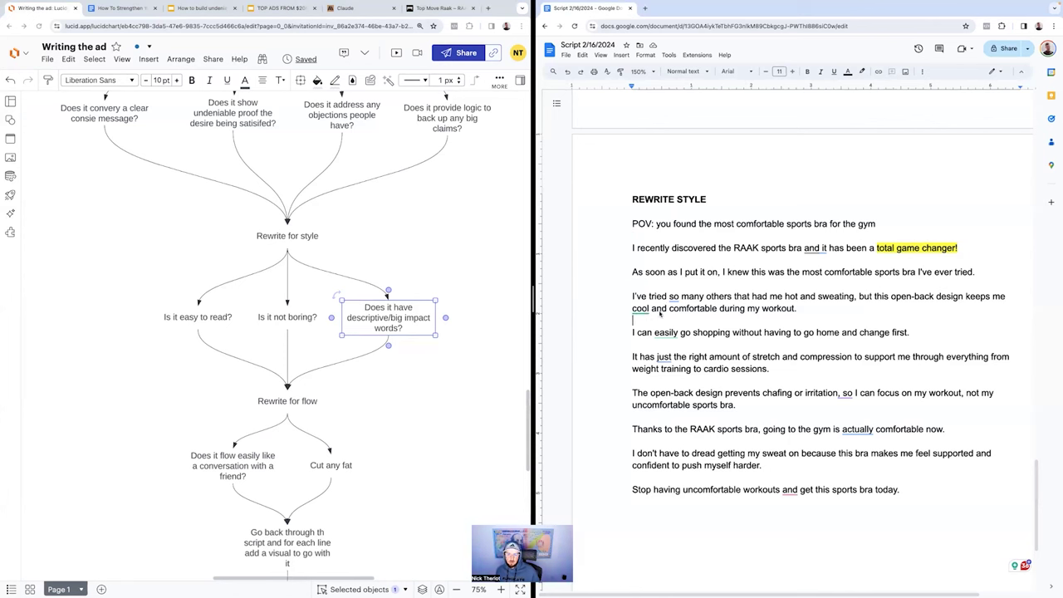
pyautogui.click(835, 321)
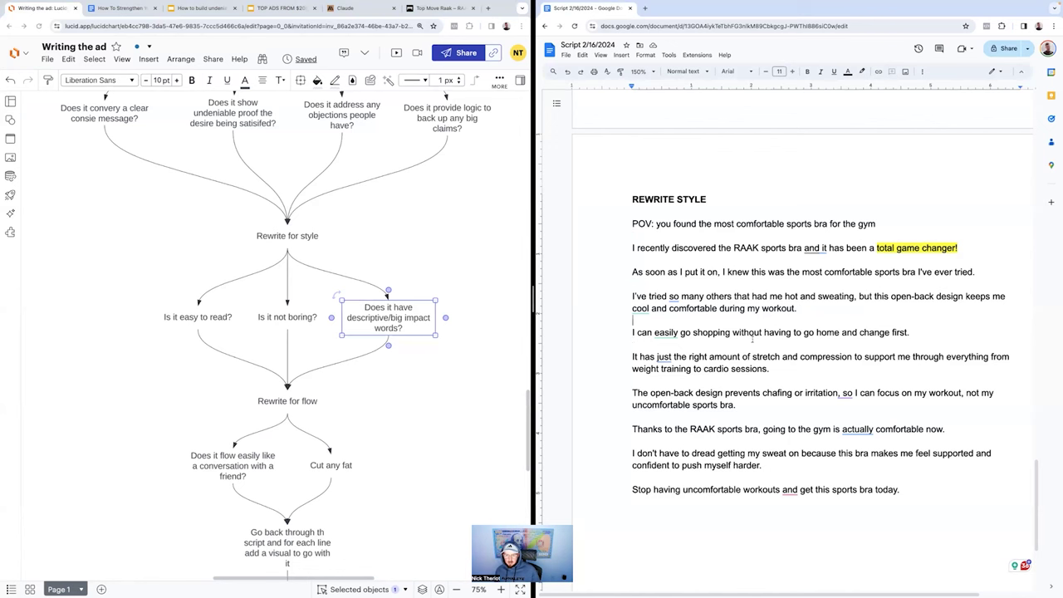
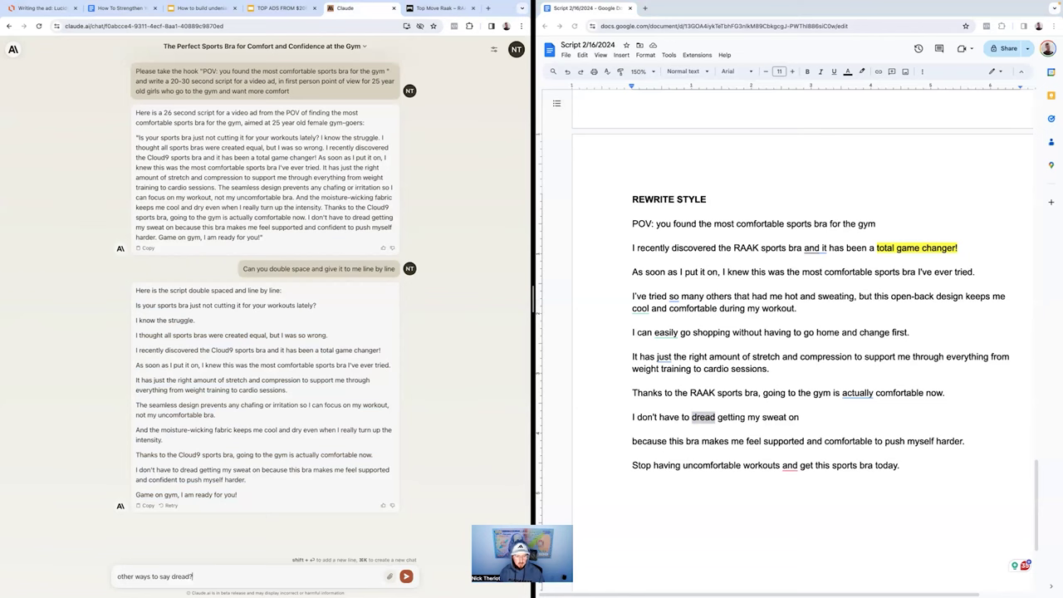
# Step: Ask for alternatives to 'dread' and replace it with 'fear' in the sweat line
pyautogui.press('Return')
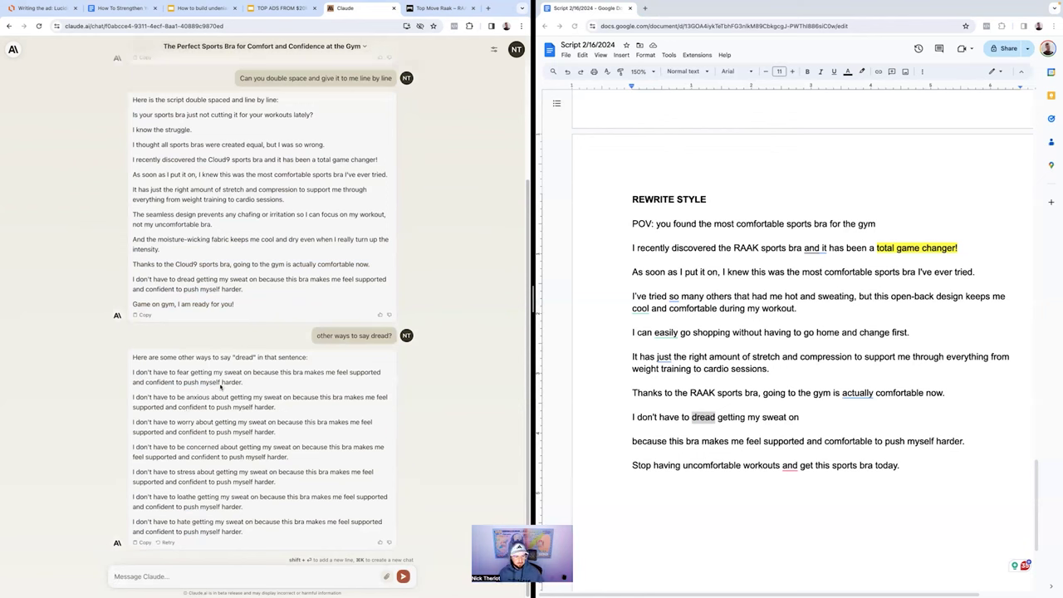
pyautogui.doubleClick(704, 417)
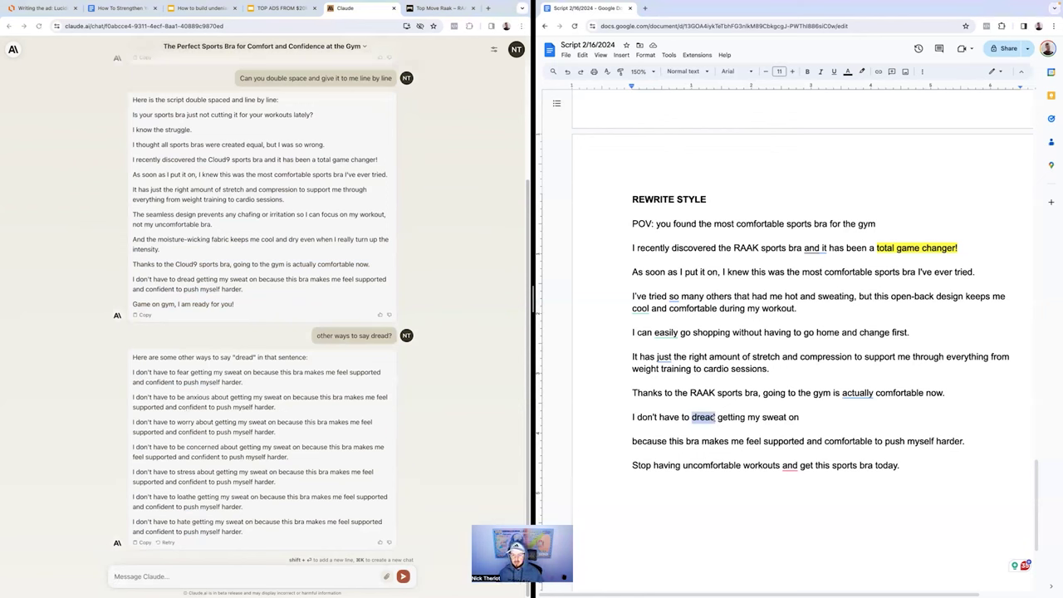
pyautogui.write('fear')
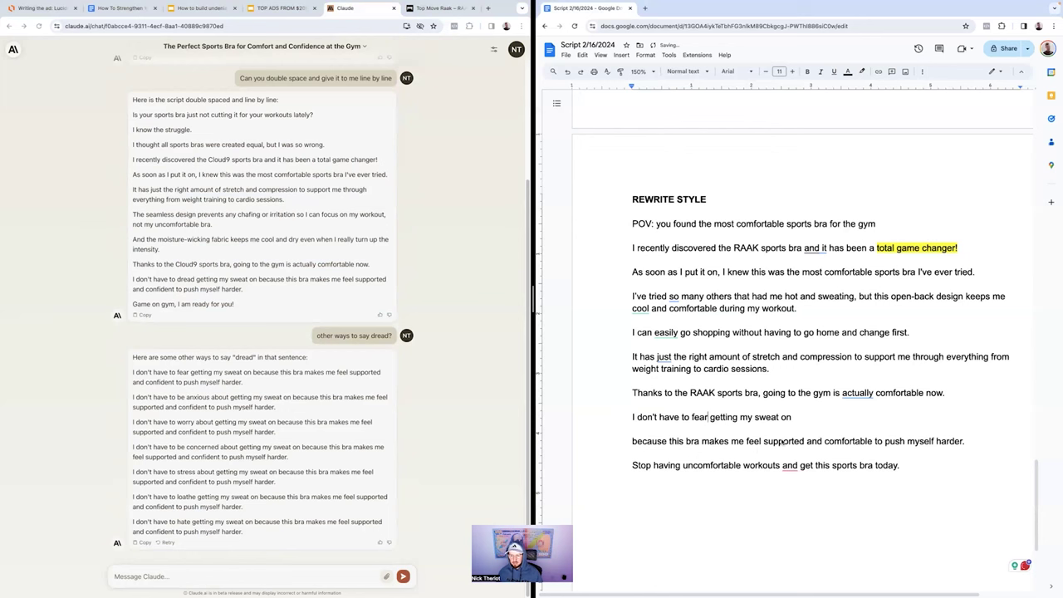
# Step: Accept the suggestion adding a comma after 'workouts' in the closing line
pyautogui.doubleClick(782, 442)
pyautogui.doubleClick(846, 441)
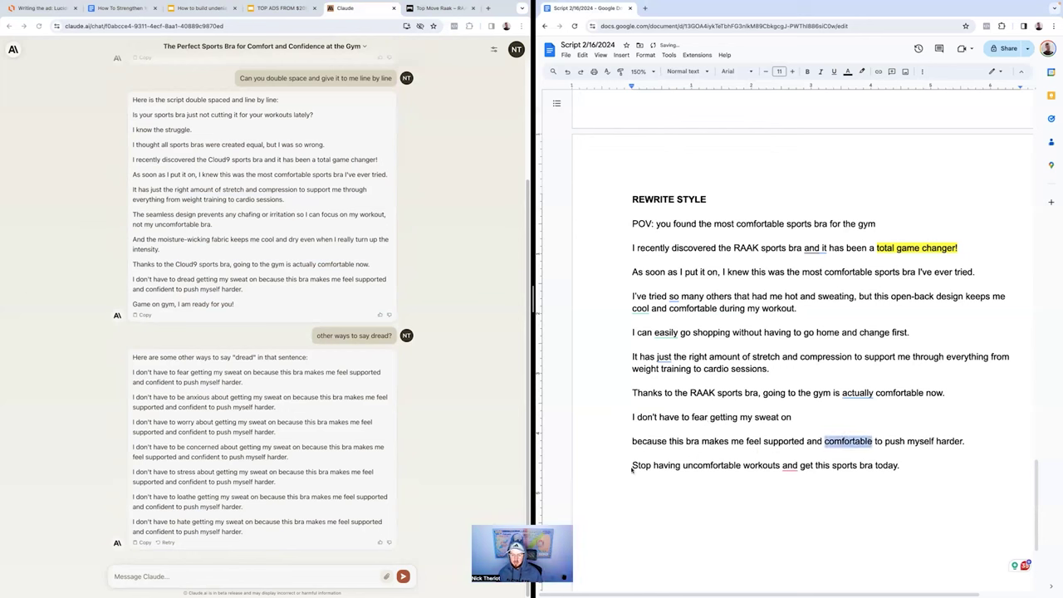
pyautogui.click(791, 467)
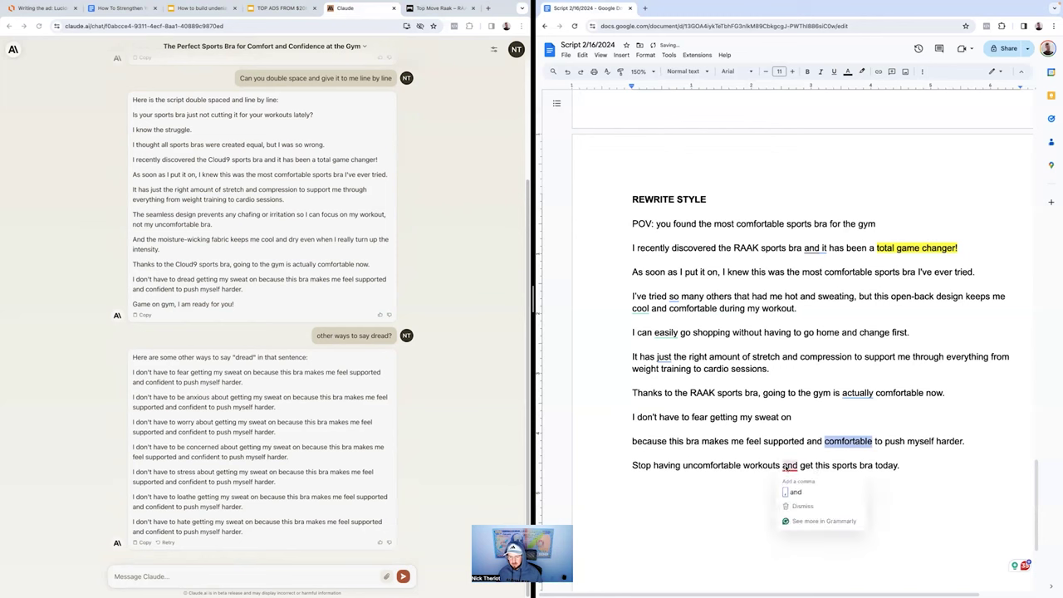
pyautogui.click(798, 486)
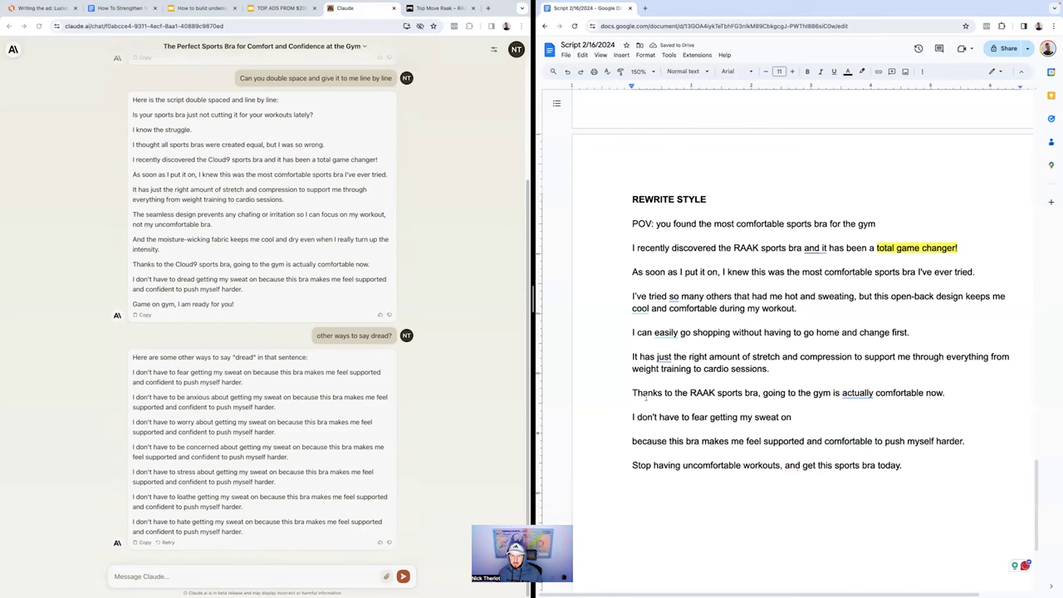
# Step: Dismiss the 'actually' suggestion and change 'just the right' to 'the perfect'
pyautogui.moveTo(859, 396)
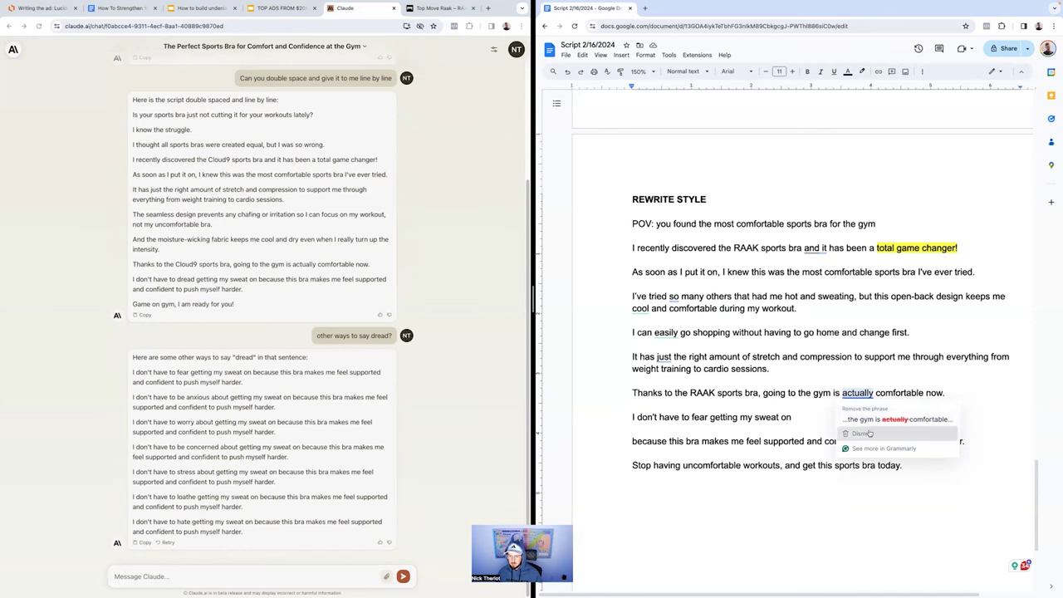
pyautogui.click(864, 432)
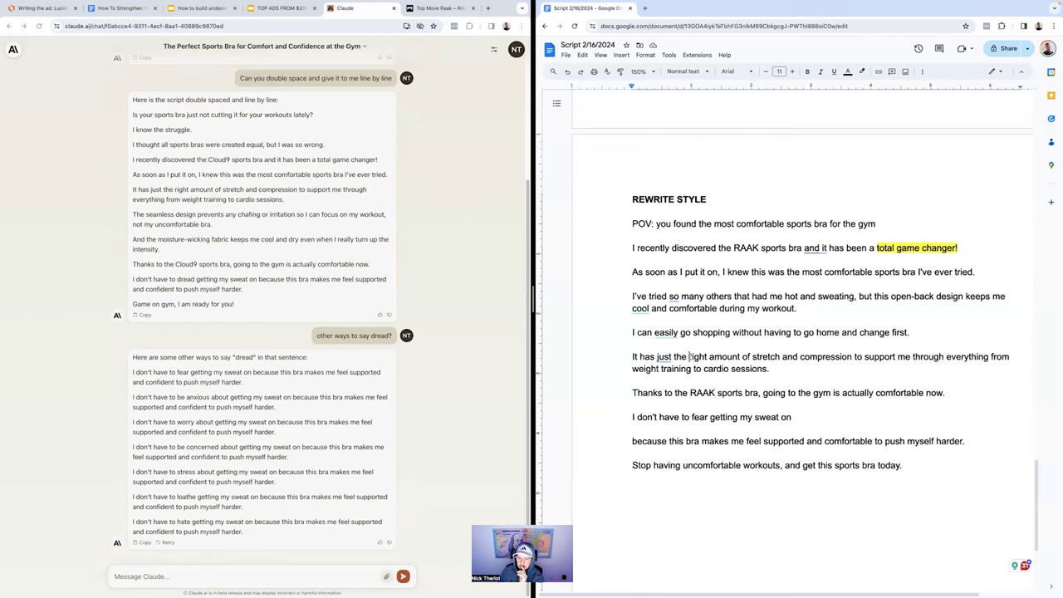
pyautogui.moveTo(689, 357); pyautogui.dragTo(730, 356)
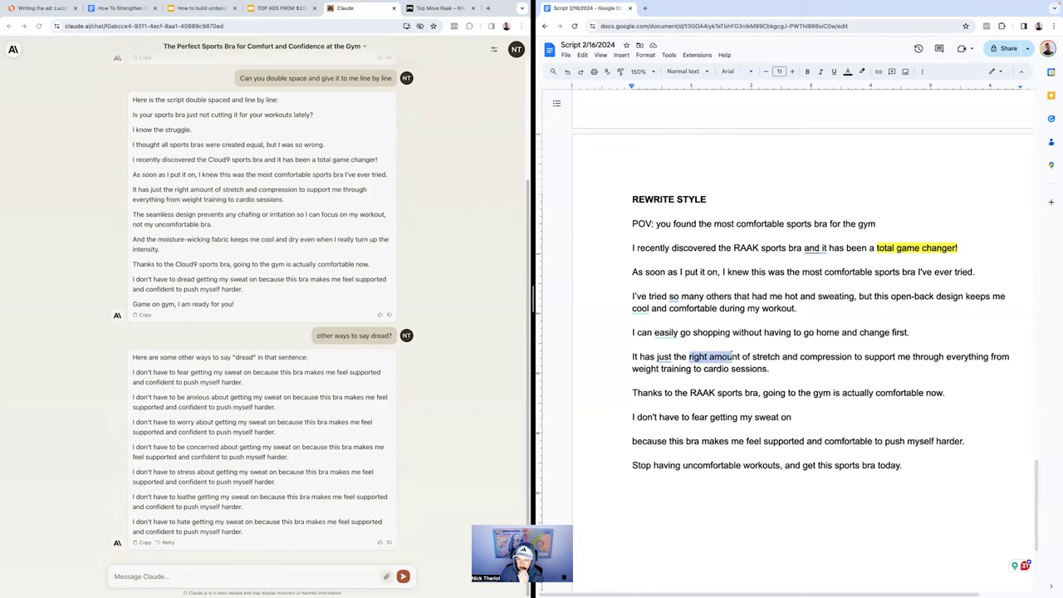
pyautogui.click(798, 369)
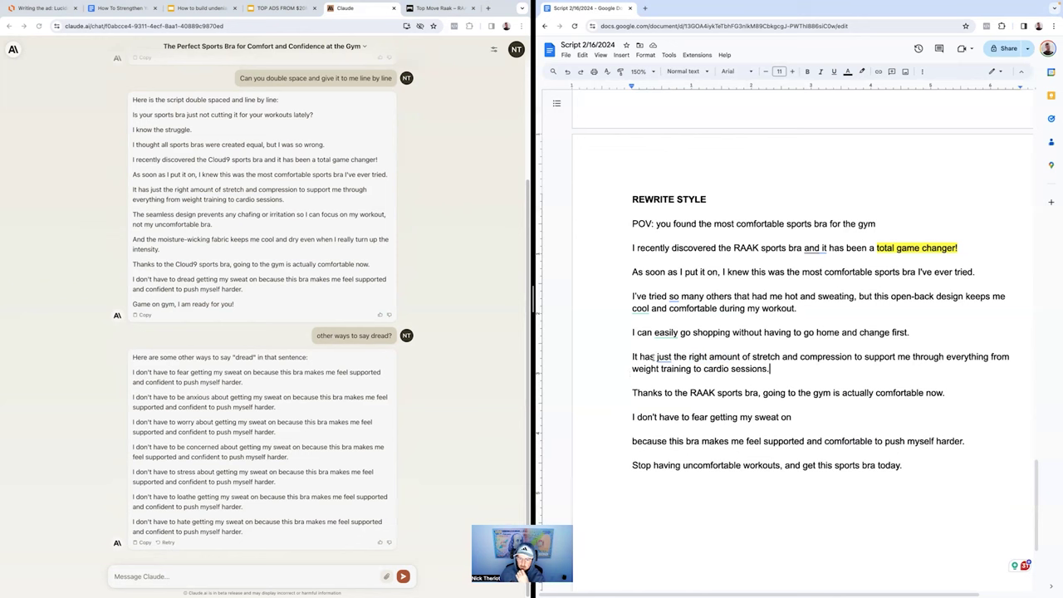
pyautogui.moveTo(664, 358); pyautogui.dragTo(707, 357)
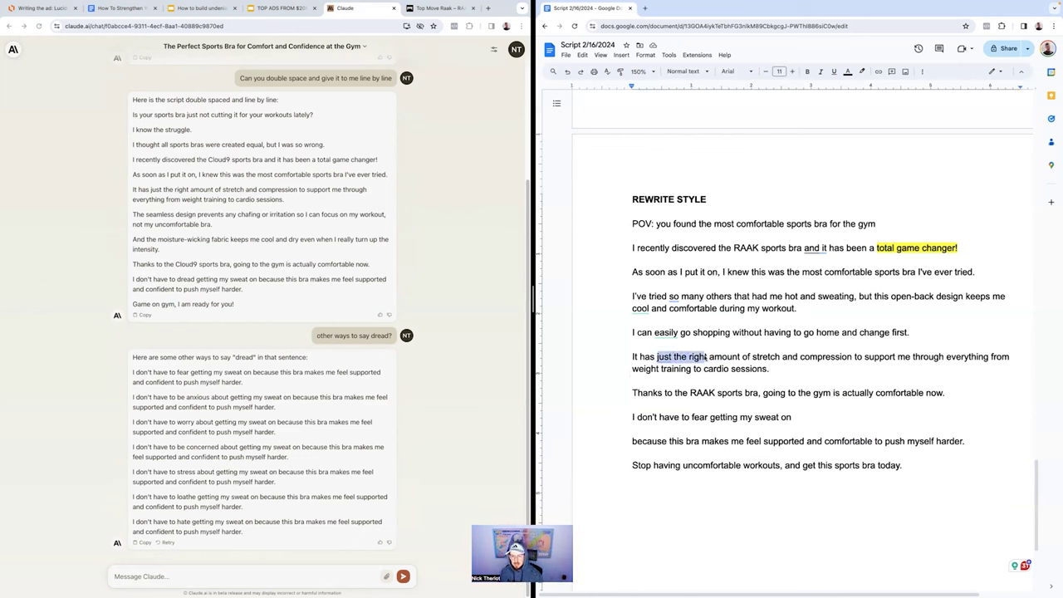
pyautogui.write('the perfe')
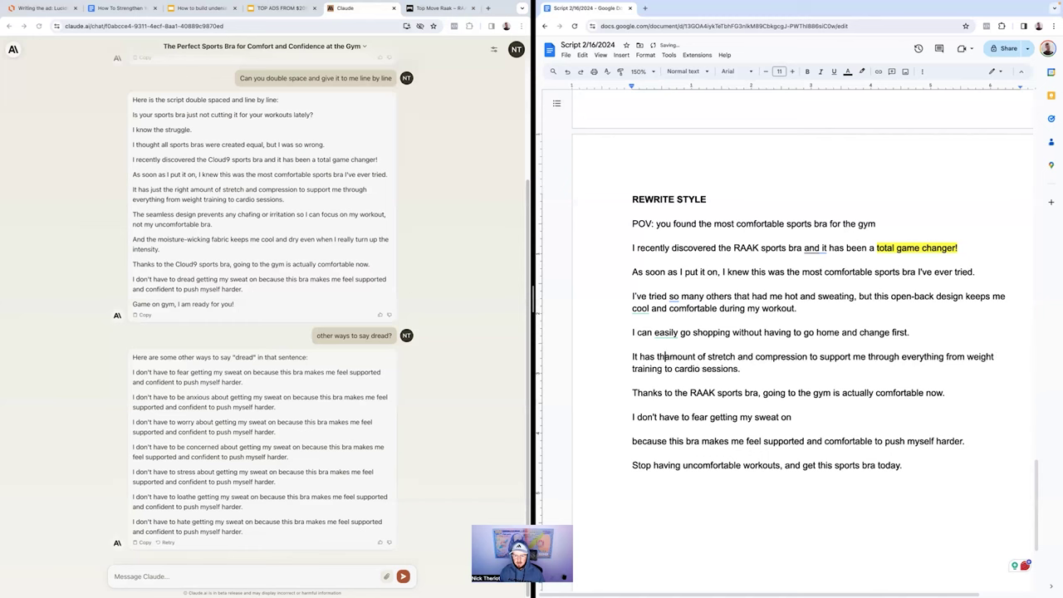
pyautogui.write('ct')
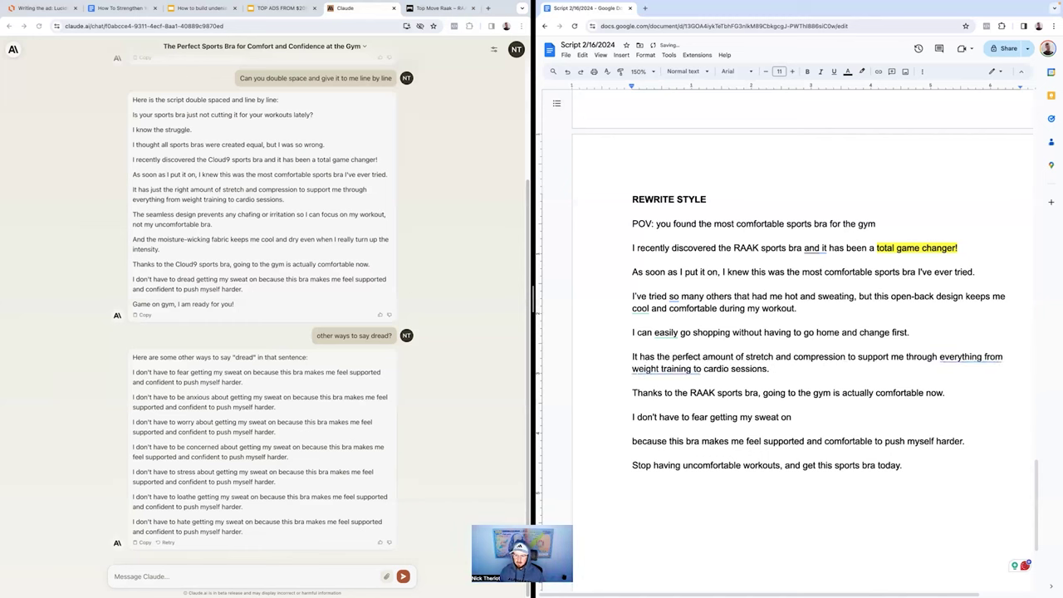
# Step: Break the line after 'compression' so it reads 'To support me through weight training and cardio sessions.'
pyautogui.click(848, 356)
pyautogui.press('Return')
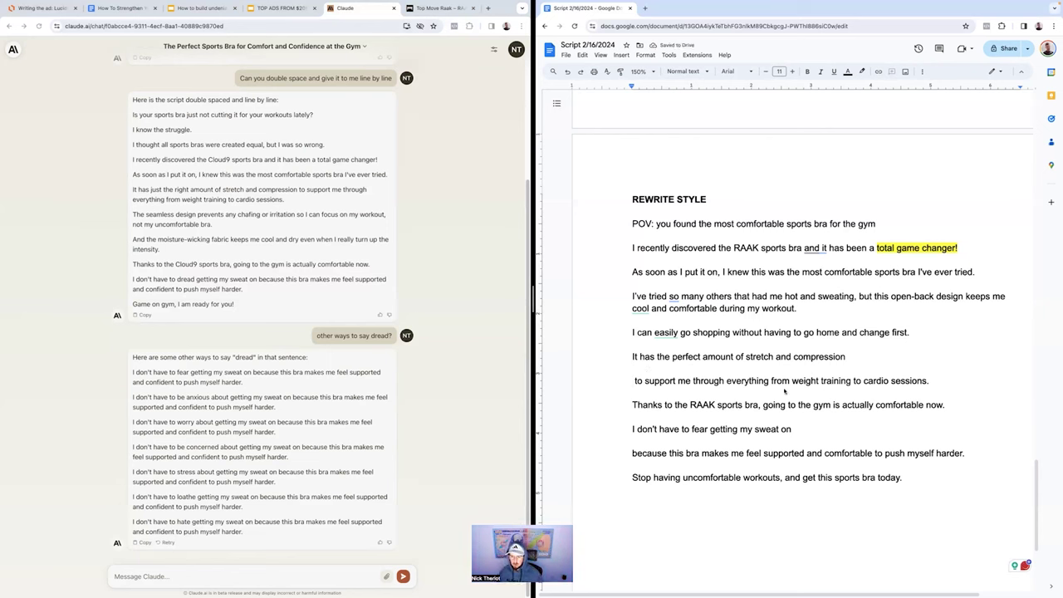
pyautogui.press('Delete')
pyautogui.write('T')
pyautogui.moveTo(820, 381); pyautogui.dragTo(726, 381)
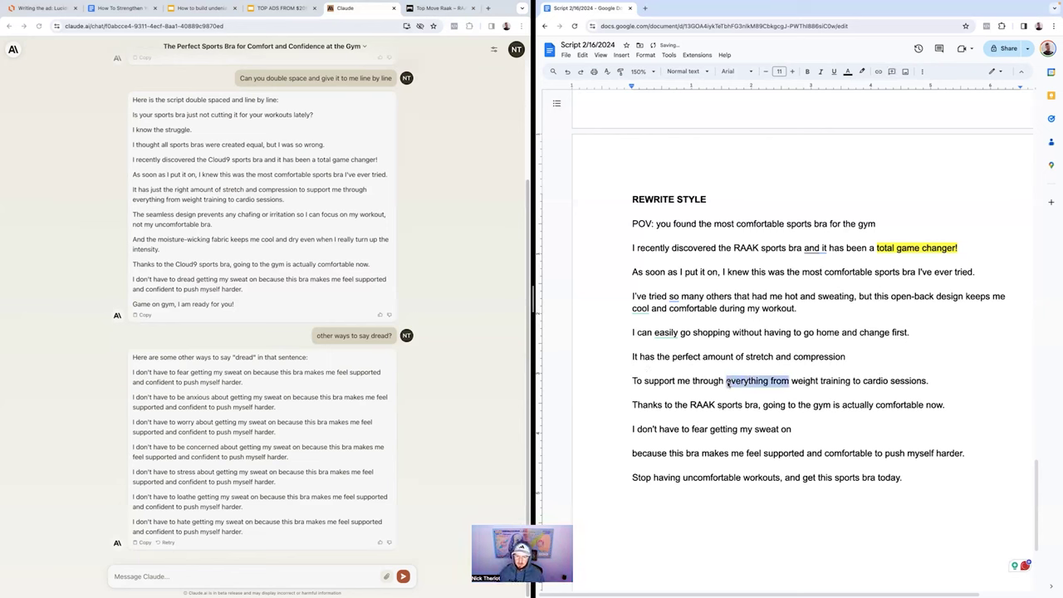
pyautogui.press('BackSpace')
pyautogui.click(885, 382)
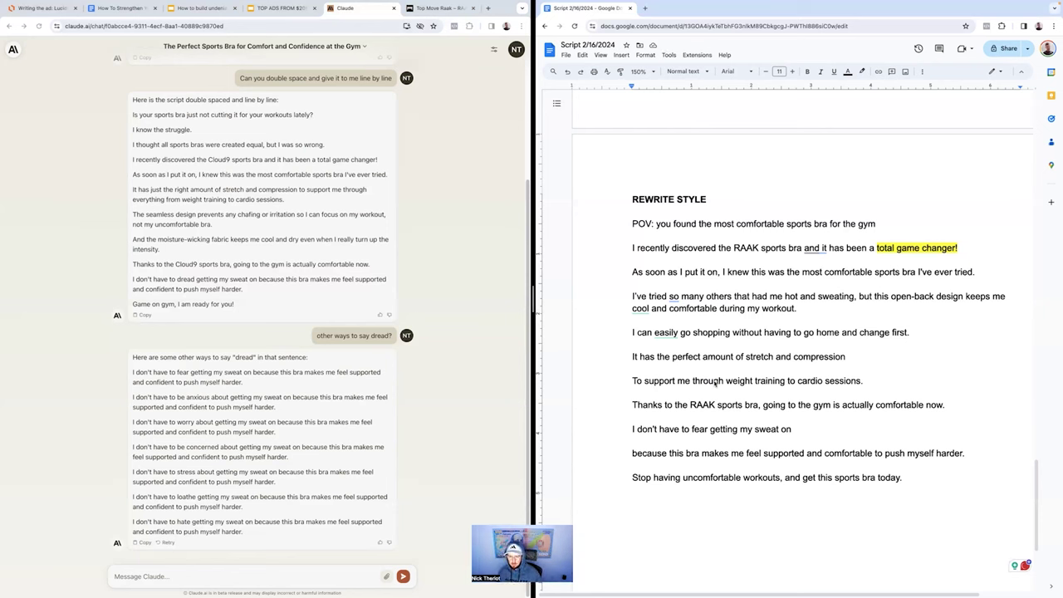
pyautogui.doubleClick(791, 380)
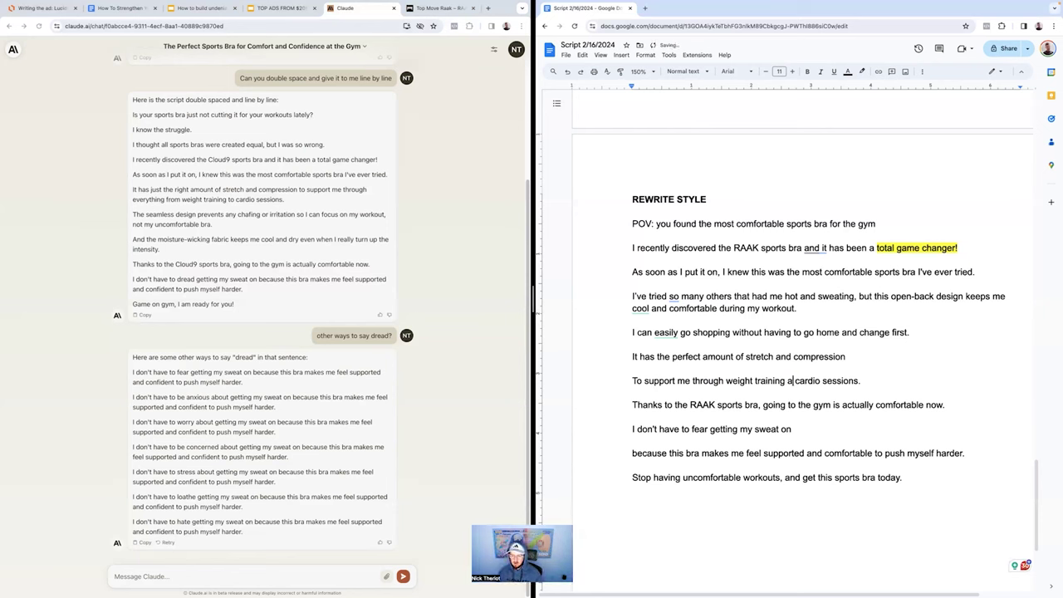
pyautogui.write('anmd')
pyautogui.press('BackSpace')
pyautogui.press('BackSpace')
pyautogui.write('d')
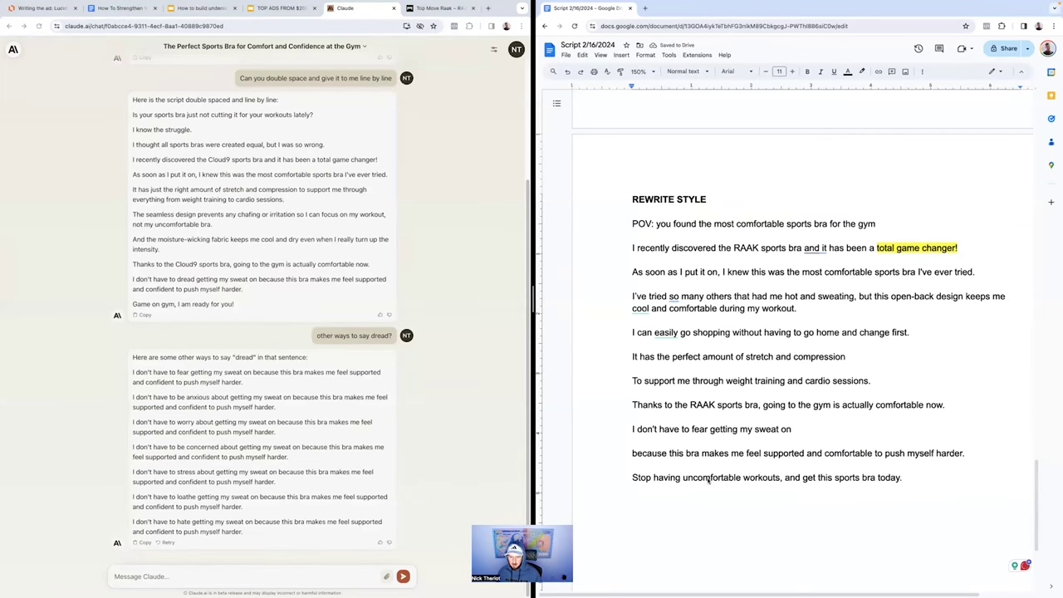
pyautogui.scroll(1, 708, 479)
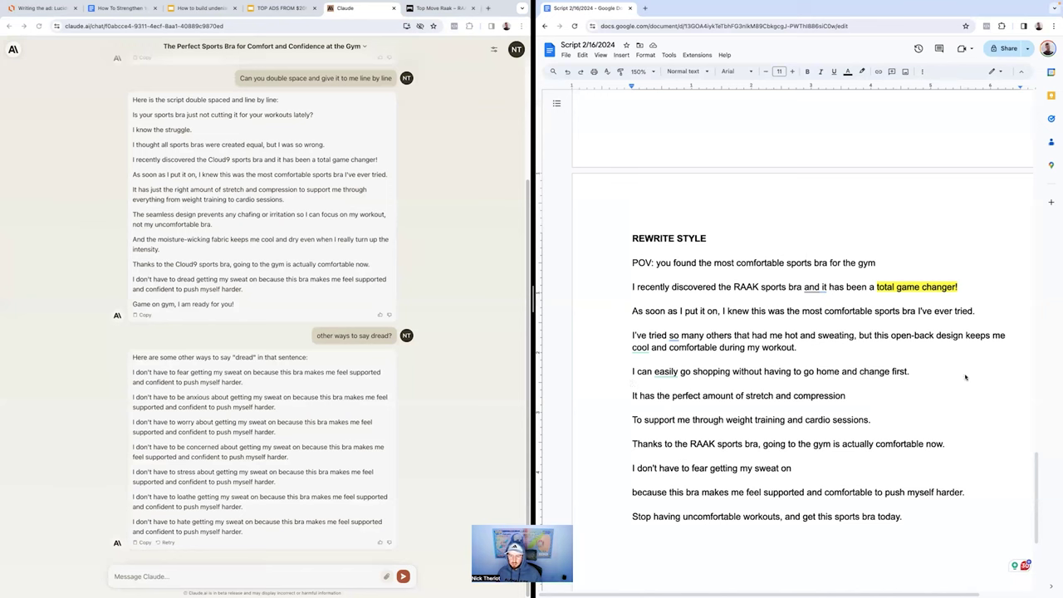
# Step: Move 'But this open-back design' onto its own line with a capital B
pyautogui.moveTo(677, 375)
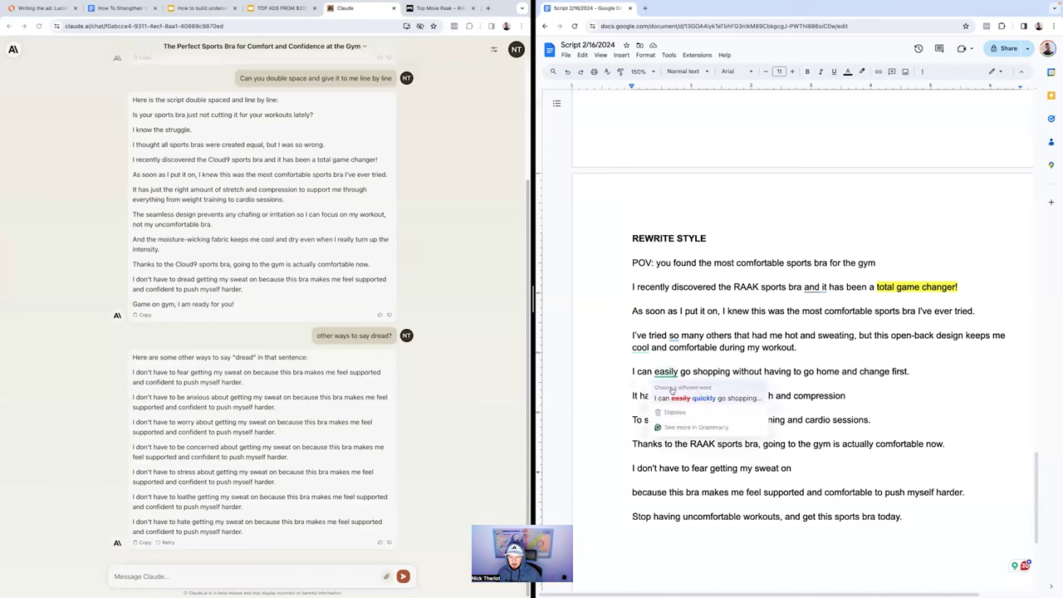
pyautogui.click(859, 337)
pyautogui.press('Return')
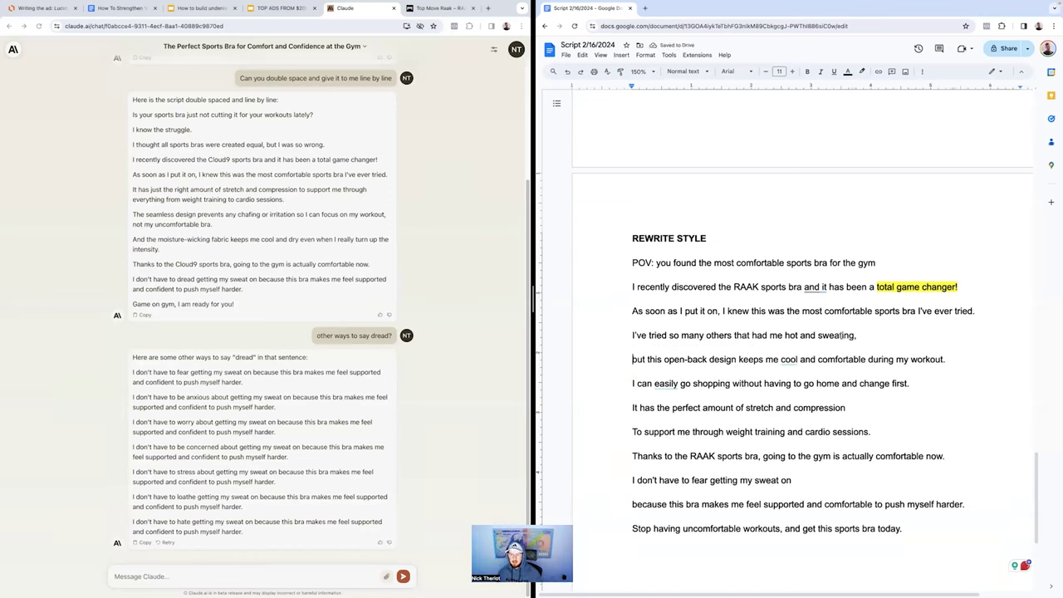
pyautogui.write('B')
pyautogui.press('Delete')
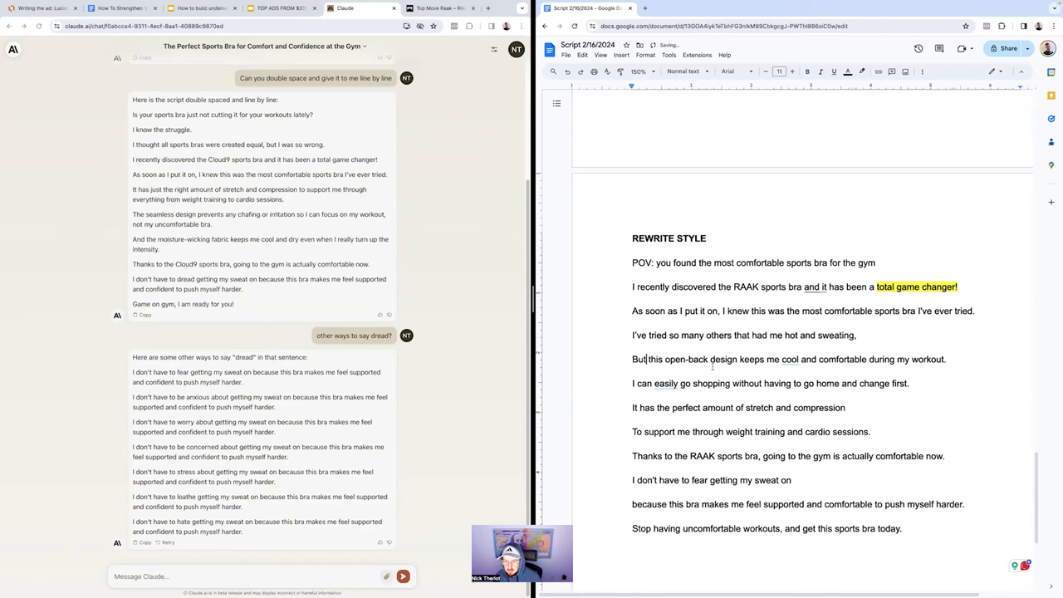
# Step: Rewrite the shopping line as 'So I can easily go shopping after without having to change.'
pyautogui.moveTo(791, 362)
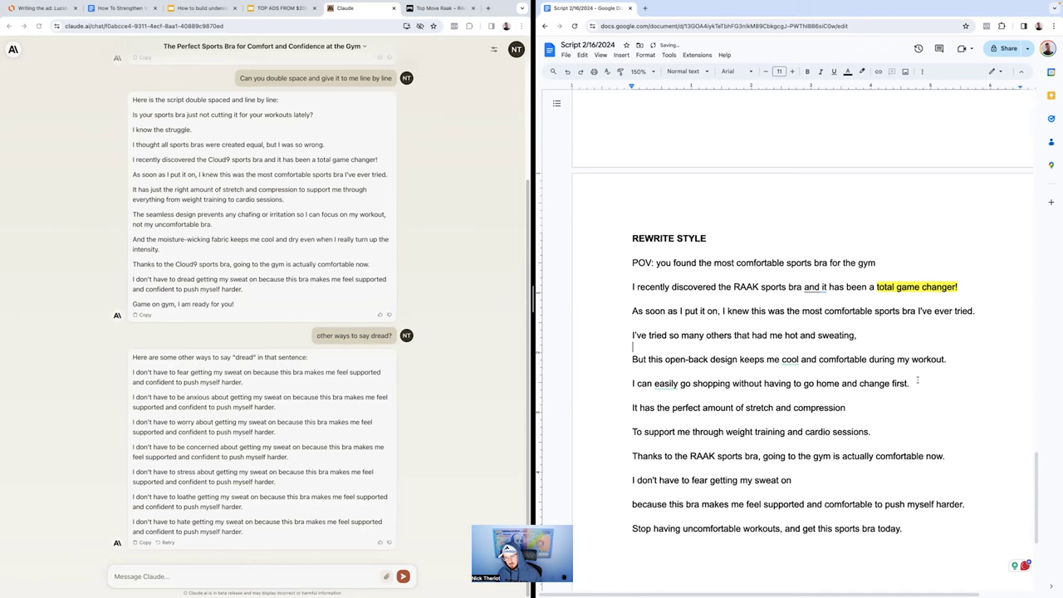
pyautogui.moveTo(918, 380); pyautogui.dragTo(604, 384)
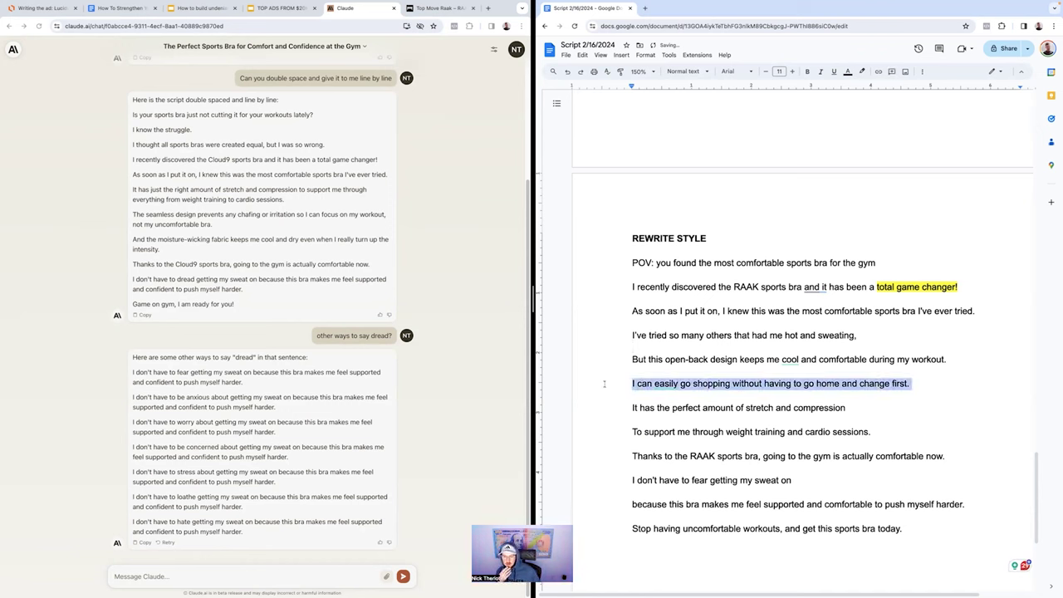
pyautogui.write('No longer')
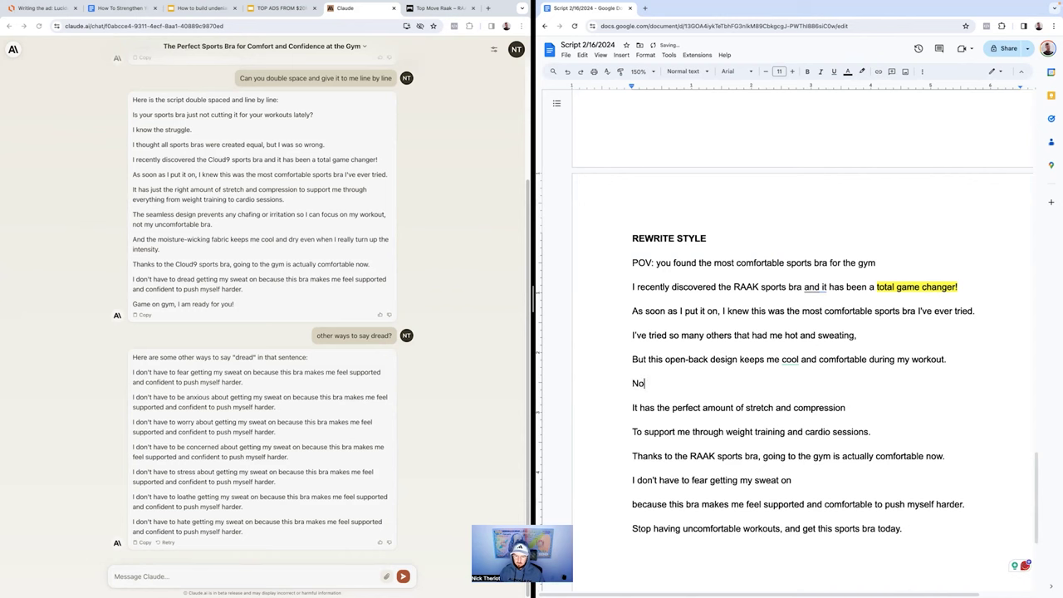
pyautogui.press('BackSpace')
pyautogui.press('BackSpace')
pyautogui.press('BackSpace')
pyautogui.press('BackSpace')
pyautogui.press('BackSpace')
pyautogui.press('BackSpace')
pyautogui.write('longer h')
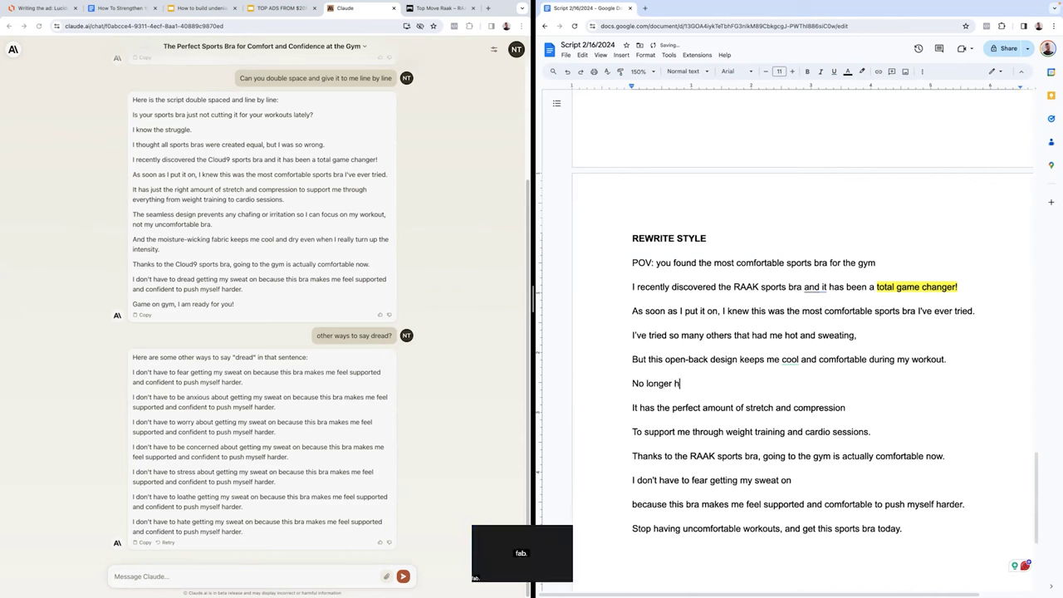
pyautogui.press('BackSpace')
pyautogui.press('BackSpace')
pyautogui.press('BackSpace')
pyautogui.press('BackSpace')
pyautogui.press('BackSpace')
pyautogui.press('BackSpace')
pyautogui.press('BackSpace')
pyautogui.press('BackSpace')
pyautogui.press('BackSpace')
pyautogui.write("I don'")
pyautogui.press('BackSpace')
pyautogui.press('BackSpace')
pyautogui.press('BackSpace')
pyautogui.press('BackSpace')
pyautogui.press('BackSpace')
pyautogui.press('BackSpace')
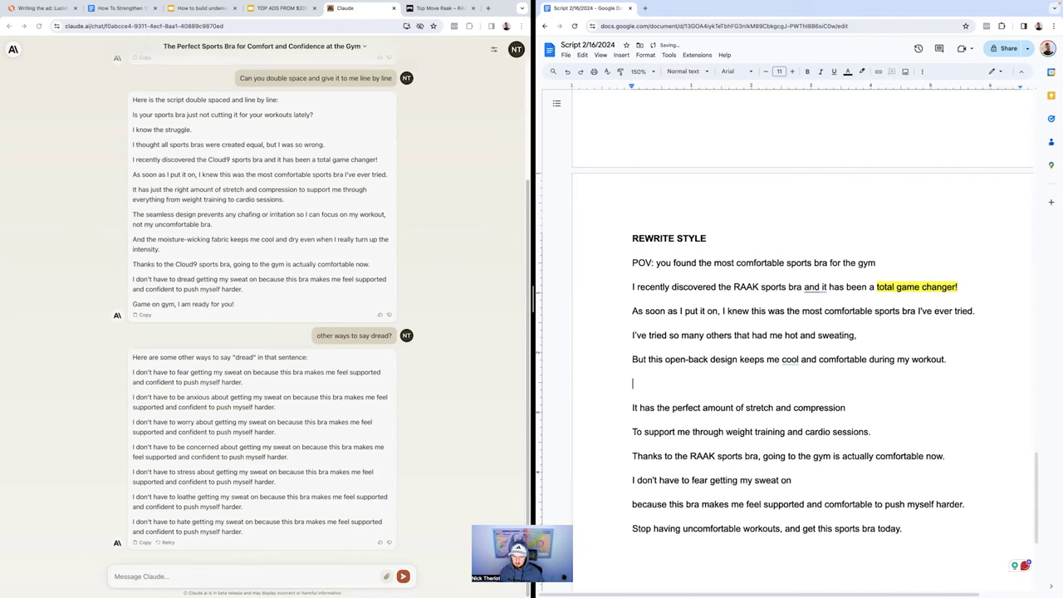
pyautogui.write('So i can easily go shopping ')
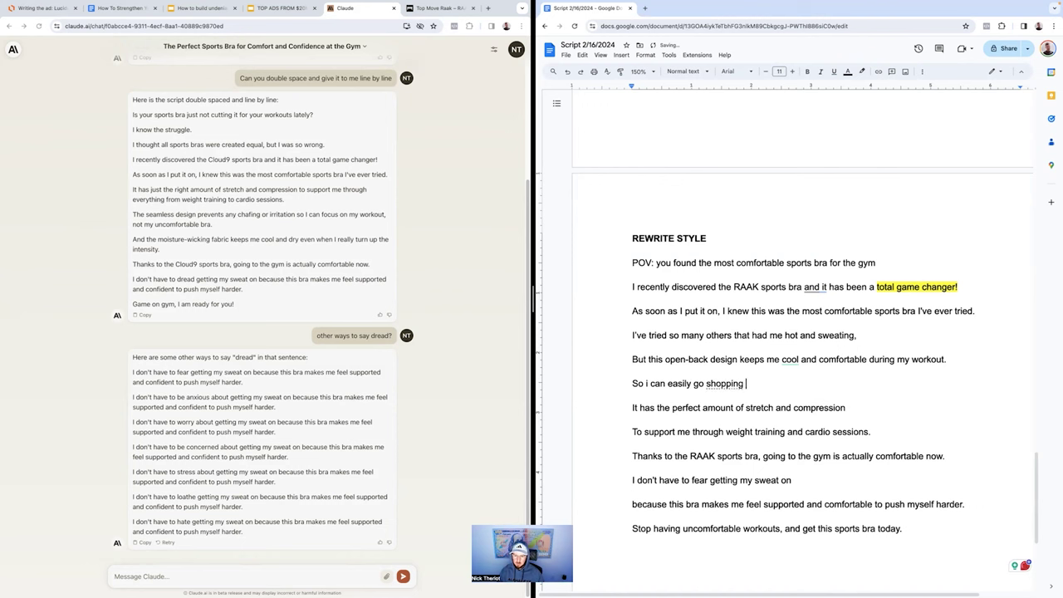
pyautogui.write('after without havingto change.')
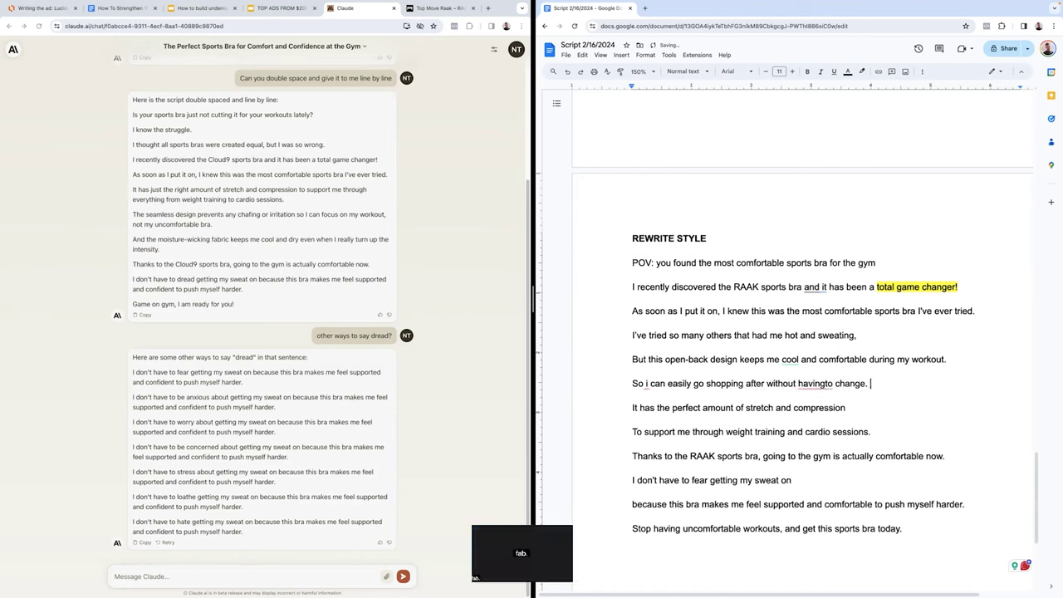
pyautogui.click(648, 383)
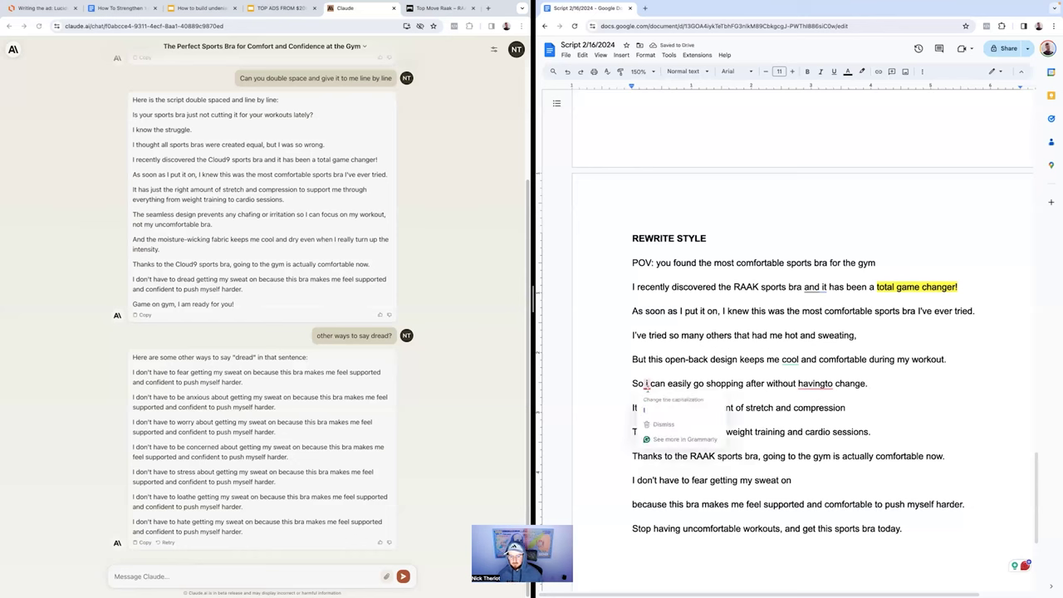
pyautogui.click(665, 432)
pyautogui.click(828, 383)
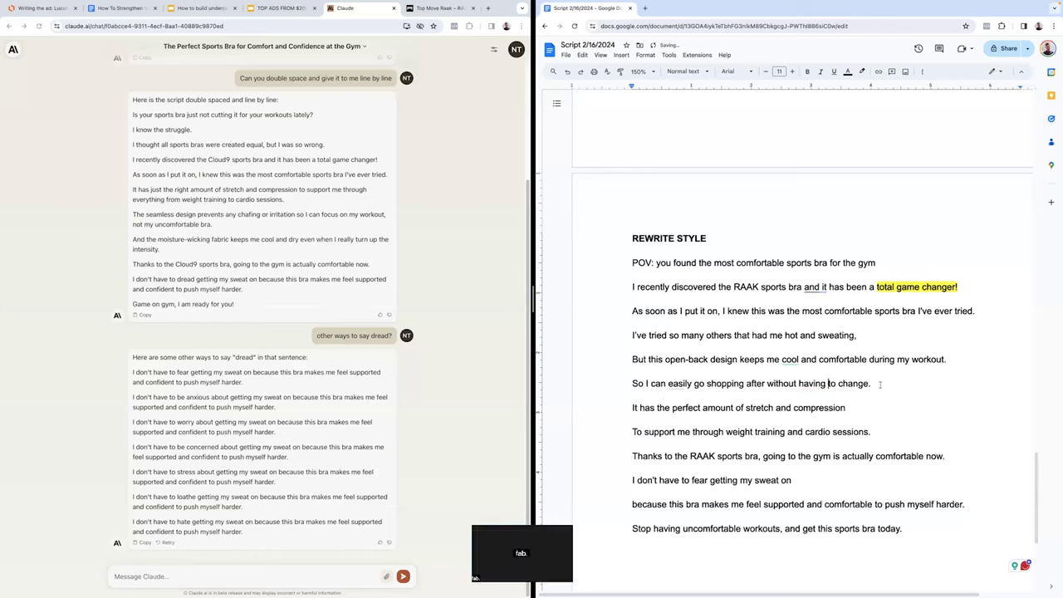
# Step: Replace the final period with ' from my workout.' at the end of the shopping line
pyautogui.moveTo(880, 384); pyautogui.dragTo(614, 386)
pyautogui.click(677, 384)
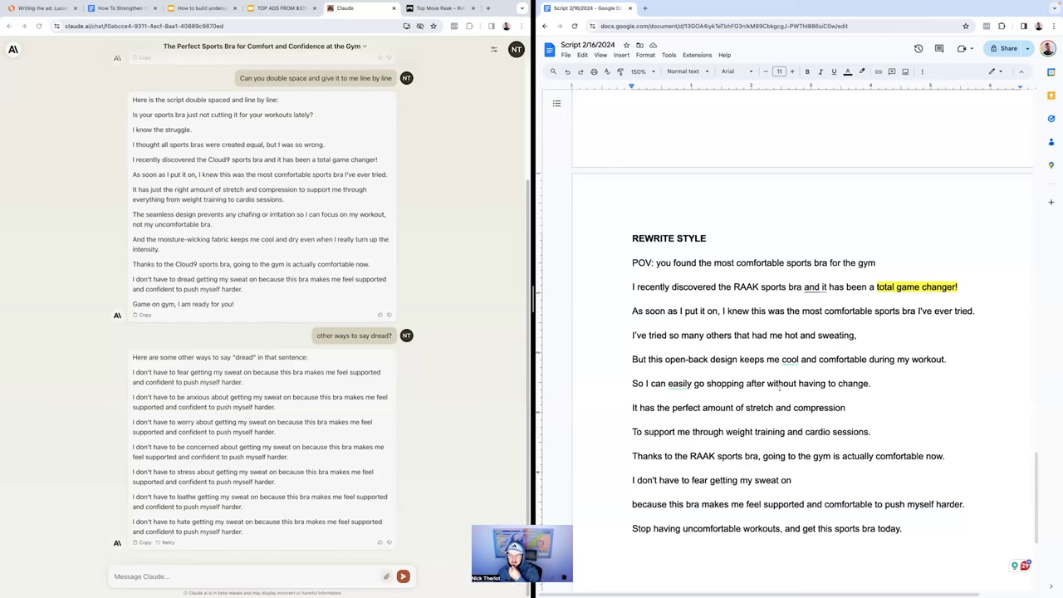
pyautogui.click(877, 384)
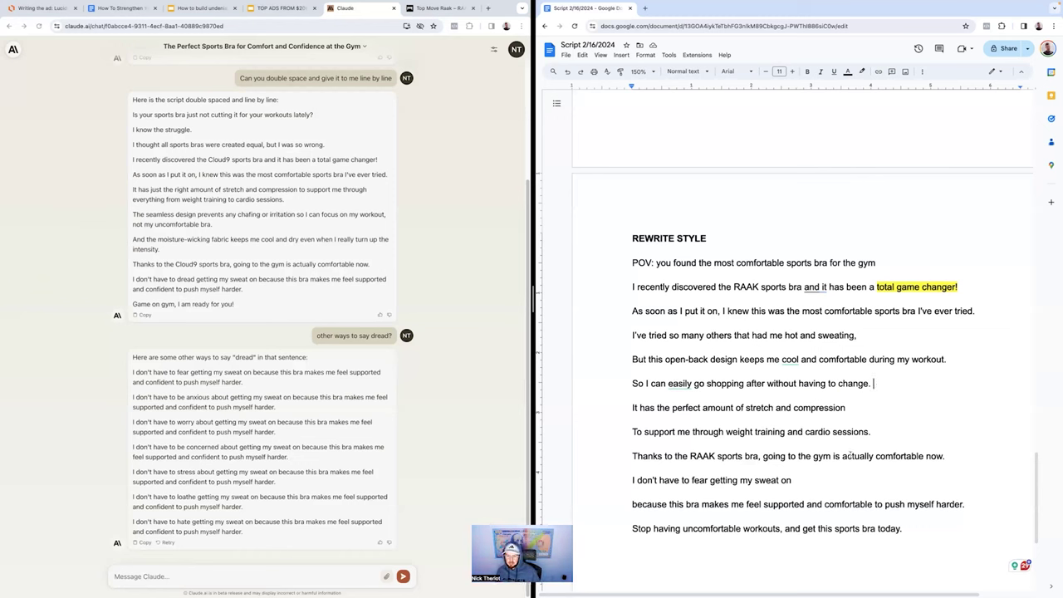
pyautogui.press('BackSpace')
pyautogui.write('from ')
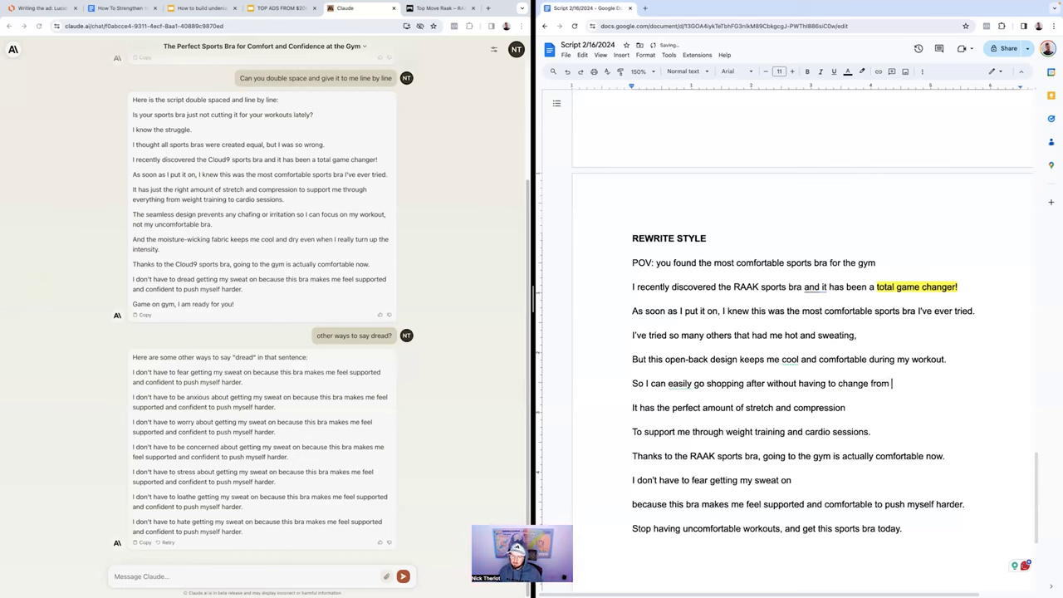
pyautogui.write('my workout.')
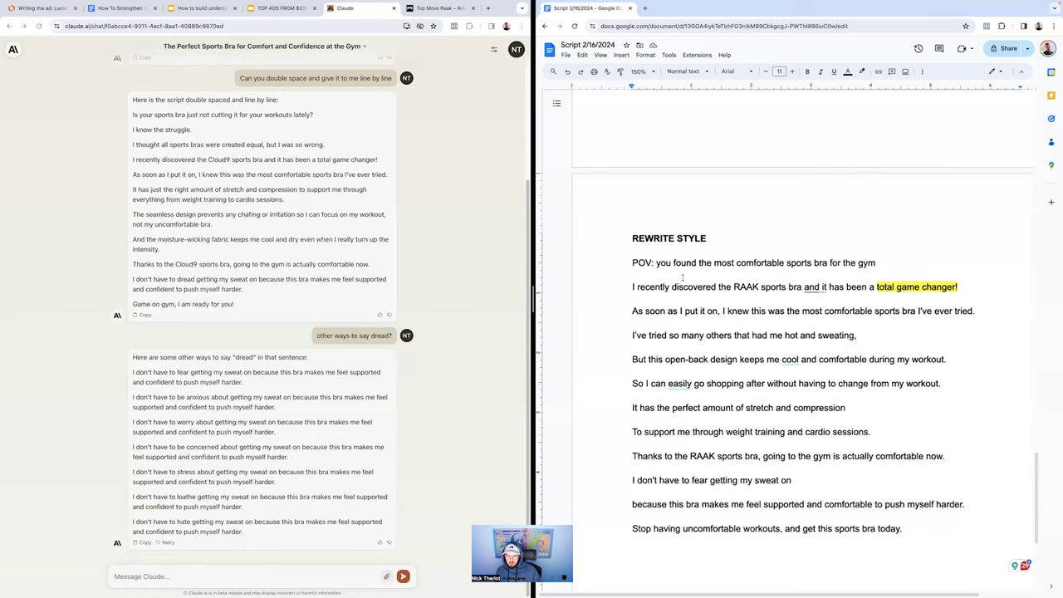
pyautogui.moveTo(824, 288)
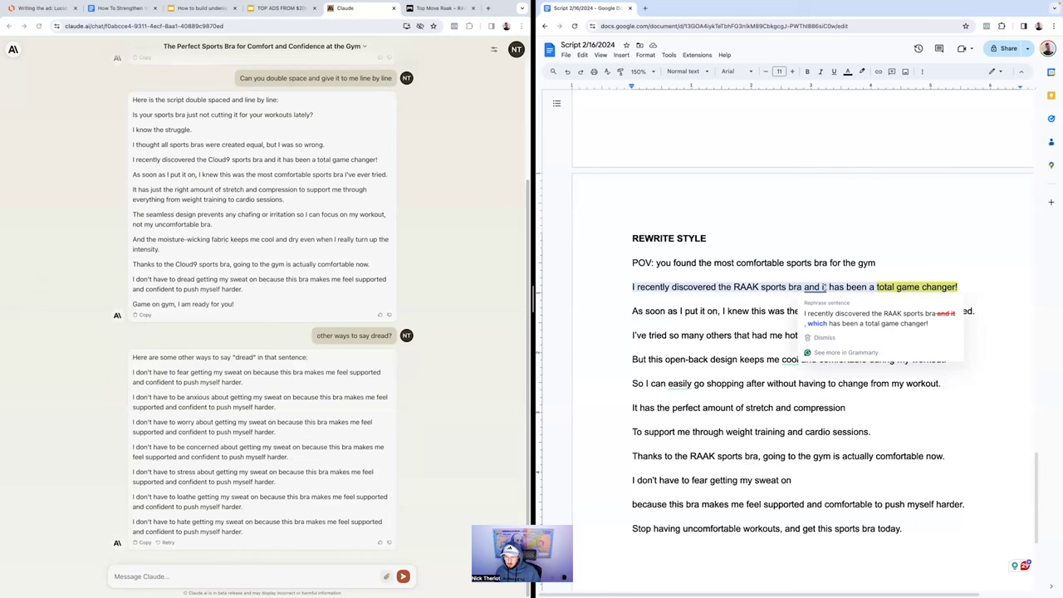
# Step: Accept the suggestions for ', which has', 'quickly', 'changing', and removing 'after'
pyautogui.click(864, 318)
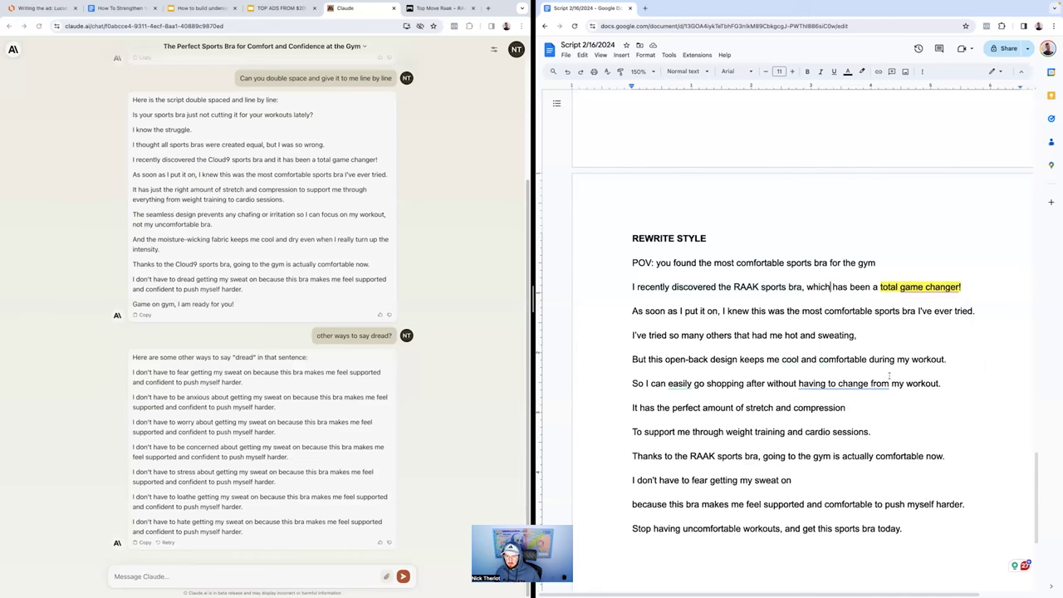
pyautogui.moveTo(680, 385)
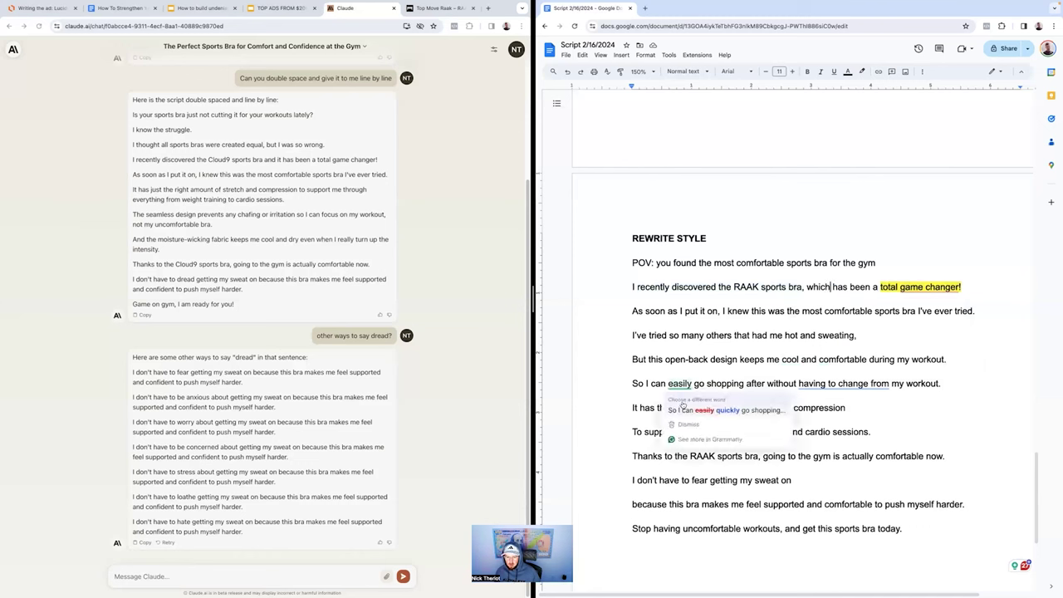
pyautogui.click(685, 409)
pyautogui.moveTo(845, 383)
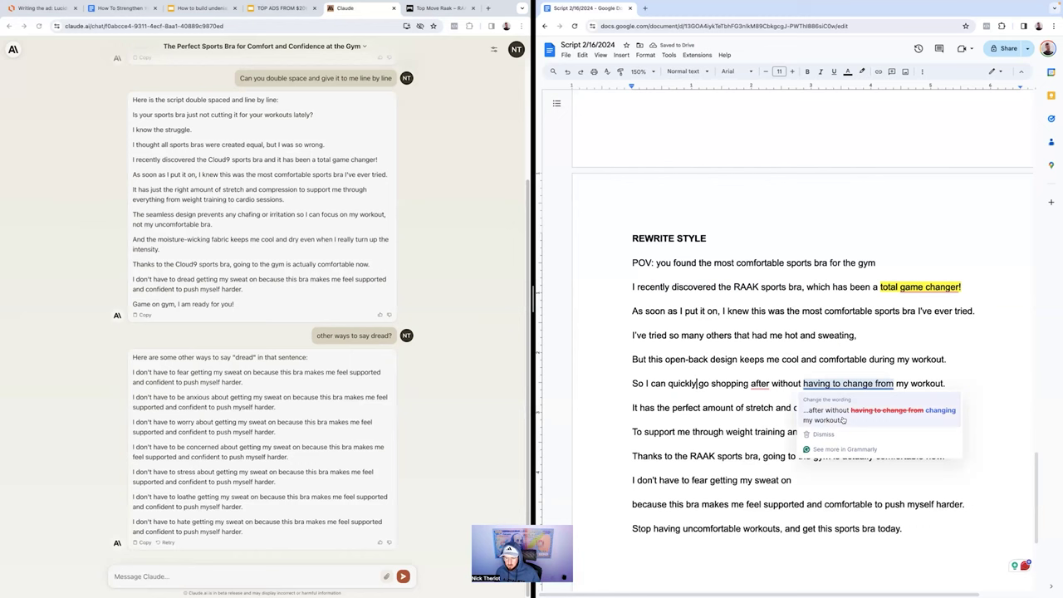
pyautogui.click(843, 419)
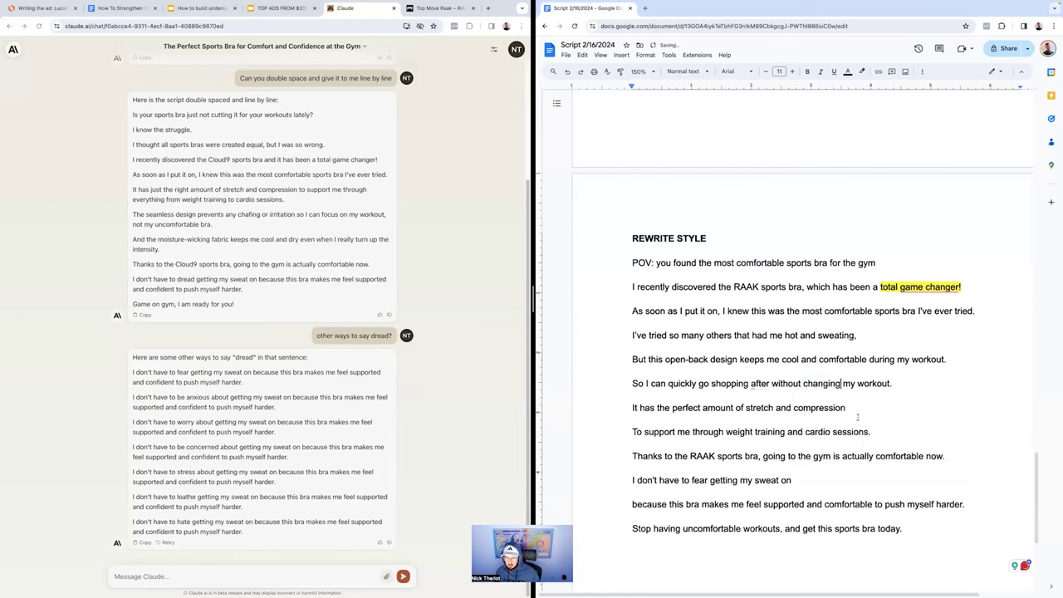
pyautogui.moveTo(761, 385)
pyautogui.click(755, 403)
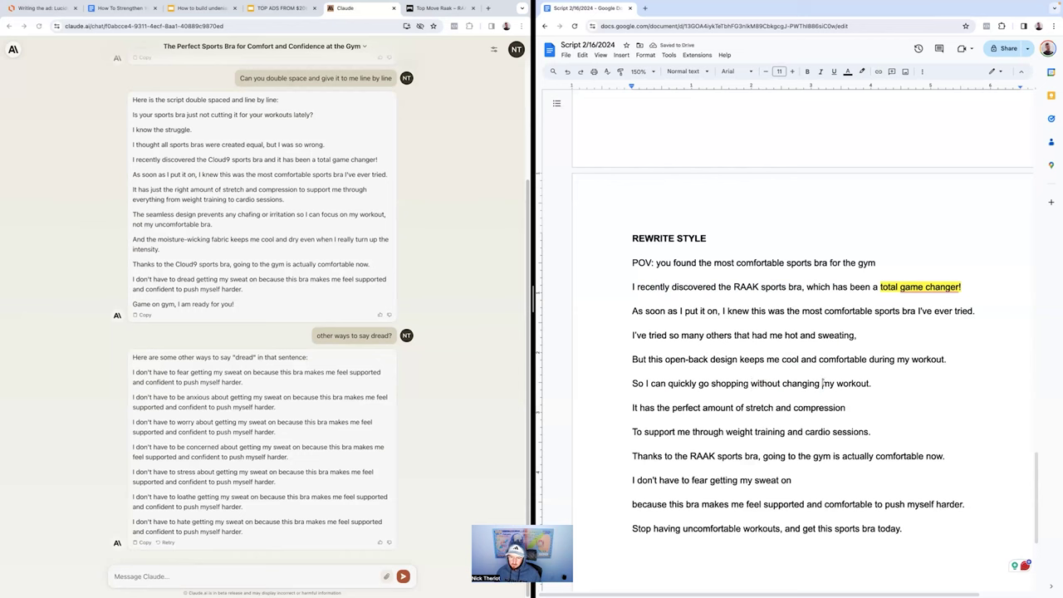
# Step: Add 'from' after 'changing' and restore 'after', then change it to 'afterward'
pyautogui.click(824, 383)
pyautogui.write('from')
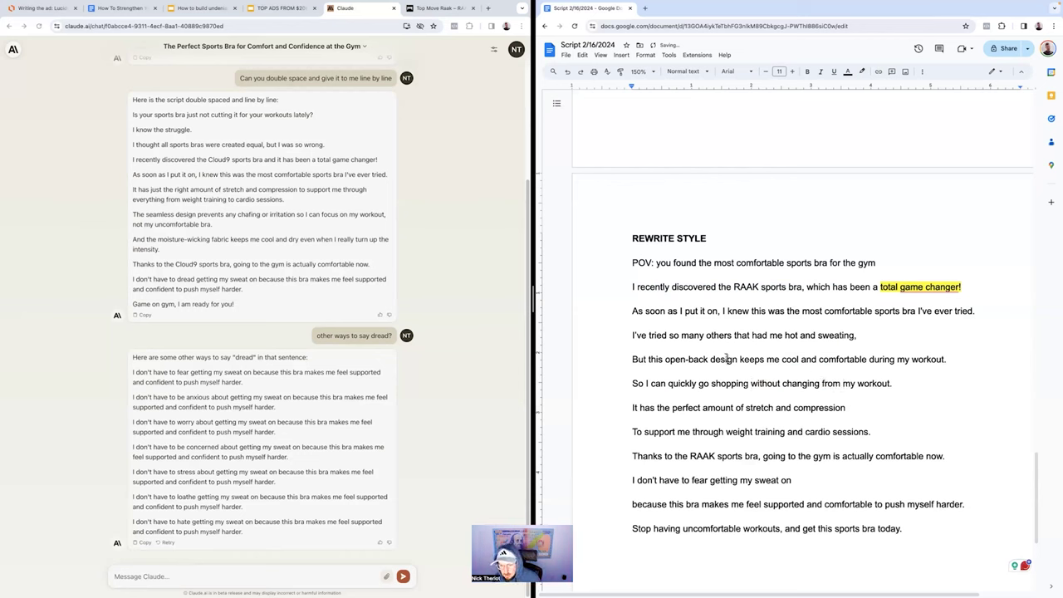
pyautogui.click(753, 383)
pyautogui.write('after')
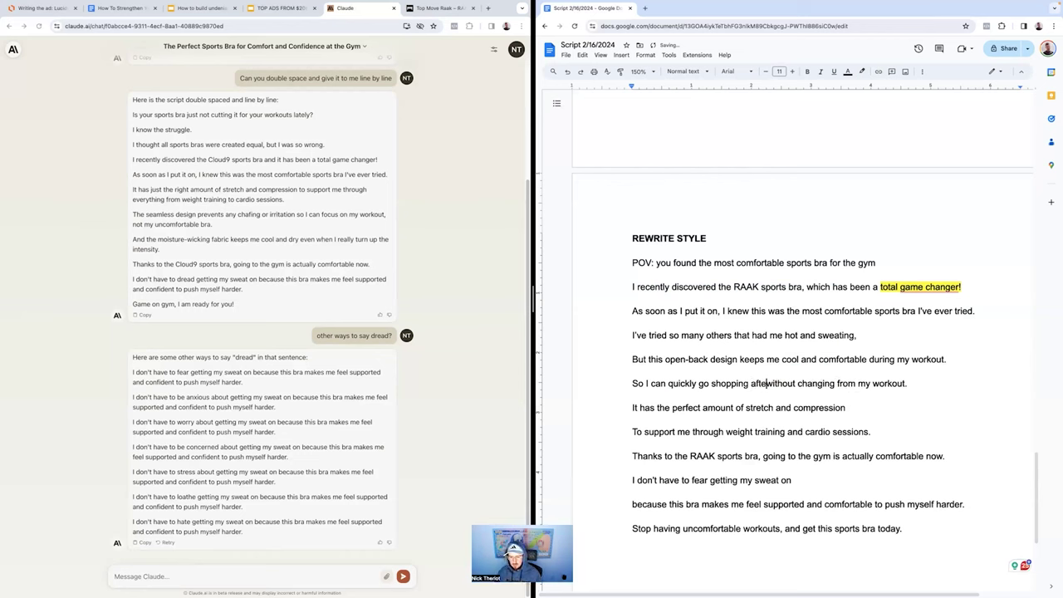
pyautogui.click(760, 383)
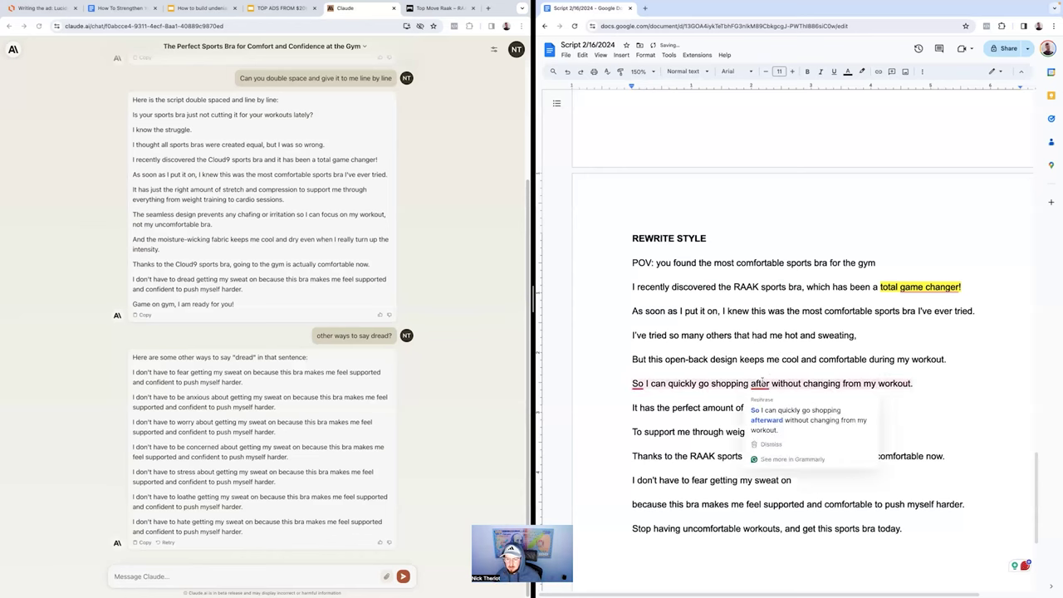
pyautogui.click(849, 452)
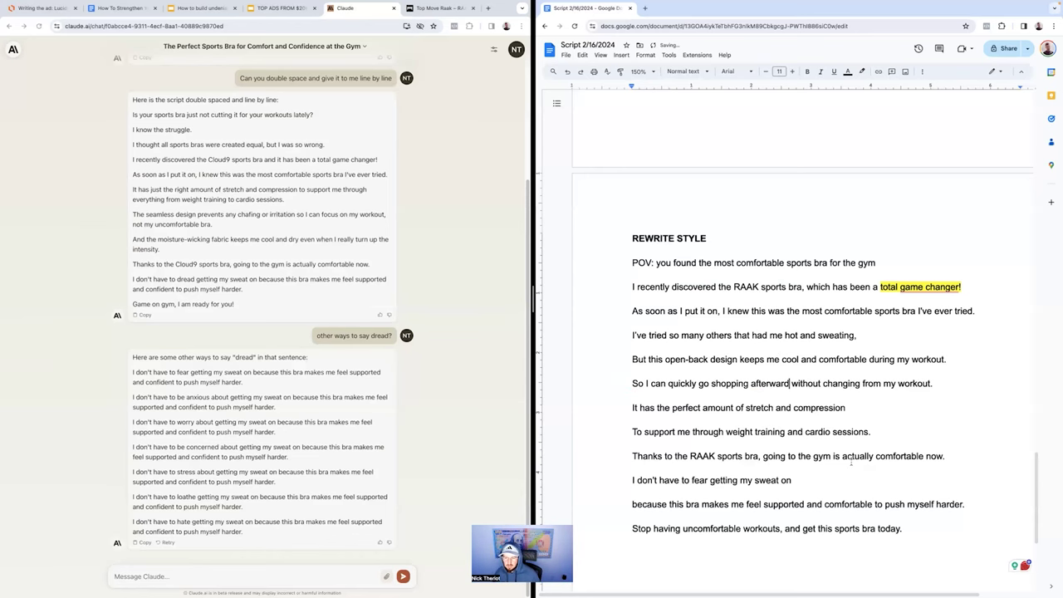
# Step: Send Claude the RAAK sentence asking for other words for 'total game changer', then pick 'completely upgraded my workout experience!'
pyautogui.scroll(-1, 748, 415)
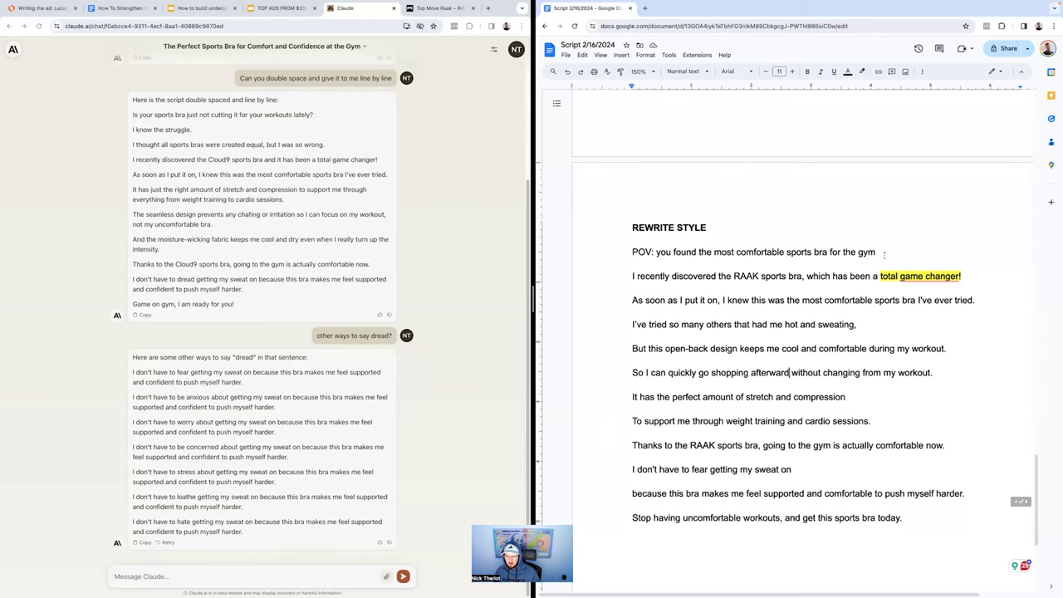
pyautogui.moveTo(977, 275); pyautogui.dragTo(633, 276)
pyautogui.press('super+c')
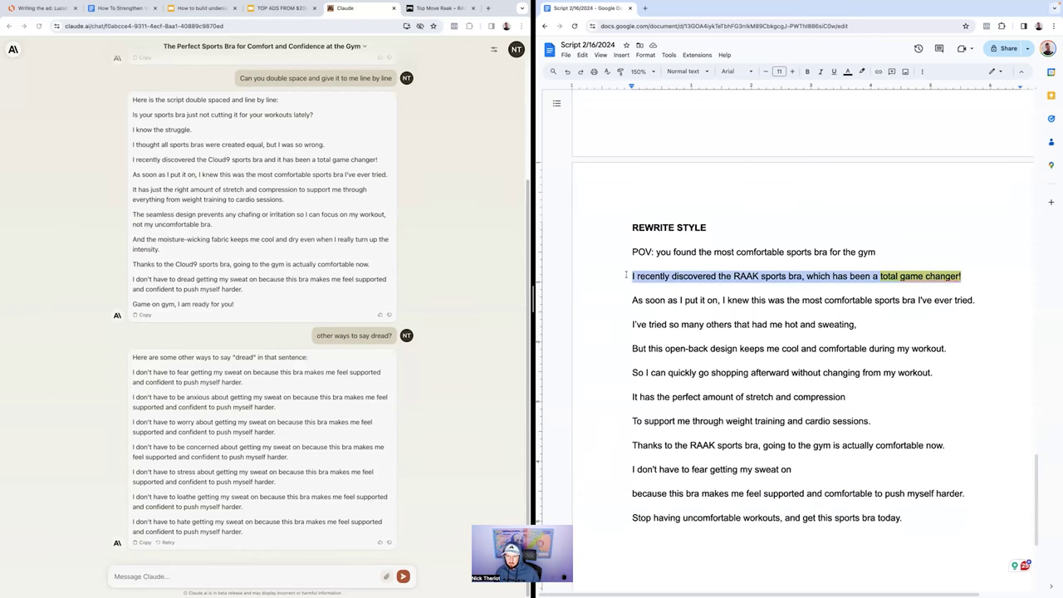
pyautogui.click(250, 577)
pyautogui.write('Please give me ot')
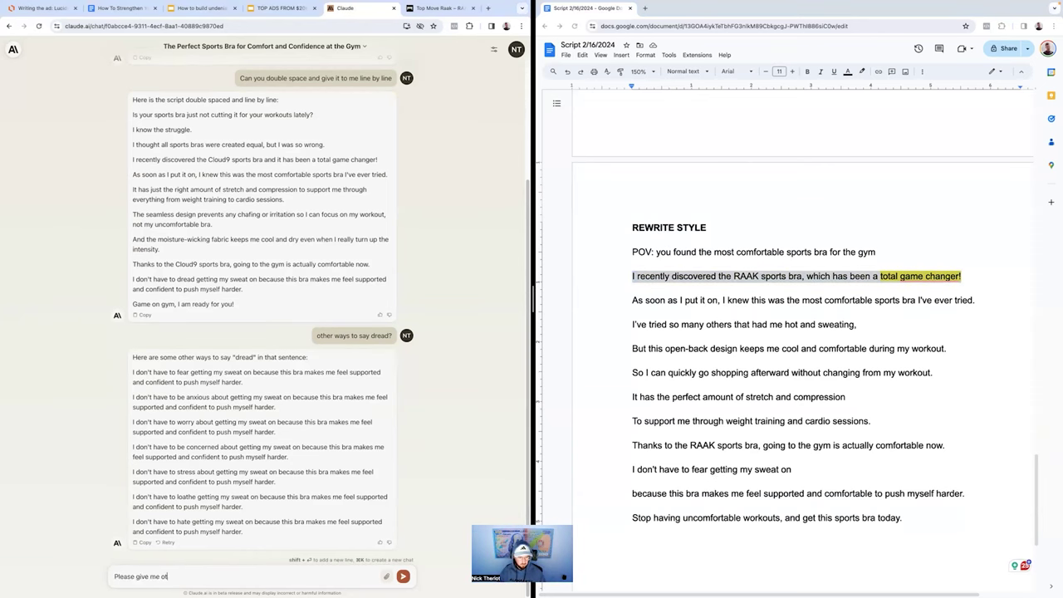
pyautogui.write('her words for total game changer"')
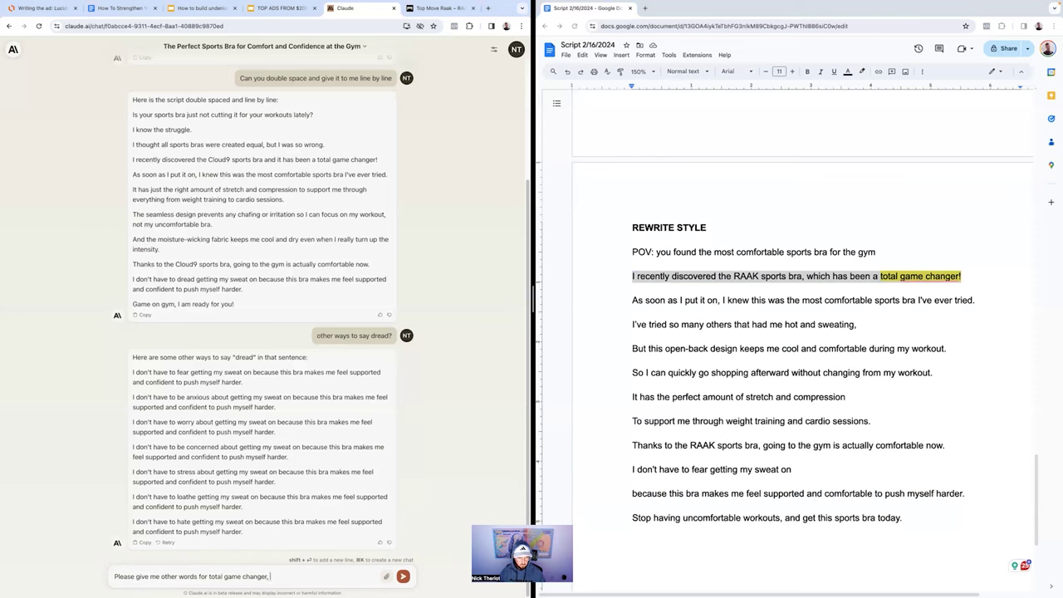
pyautogui.write('"')
pyautogui.click(278, 577)
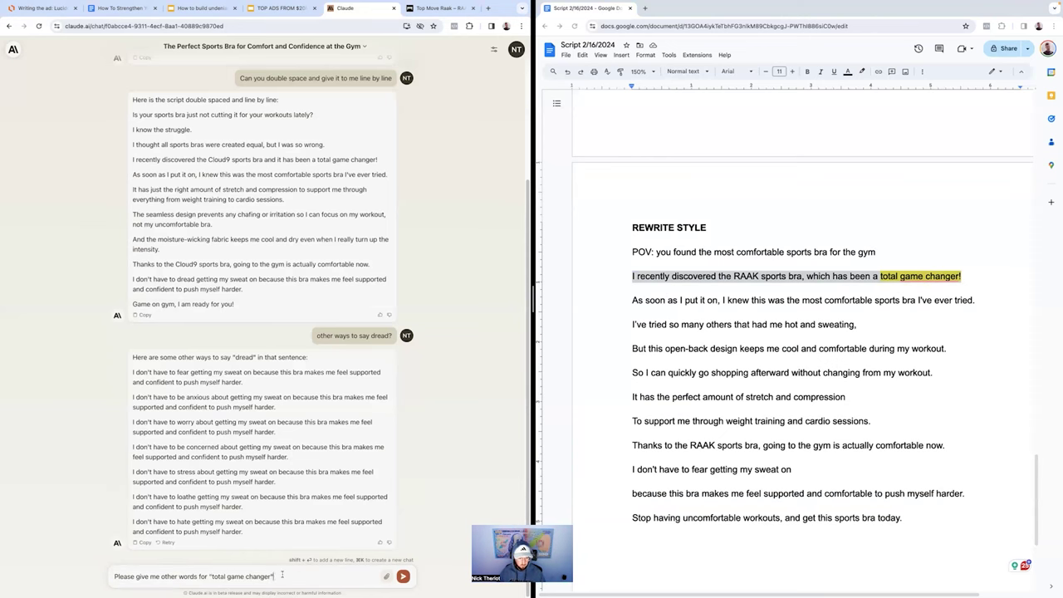
pyautogui.write('in the sentence below')
pyautogui.hotkey('shift', 'Return')
pyautogui.press('super+v')
pyautogui.press('Return')
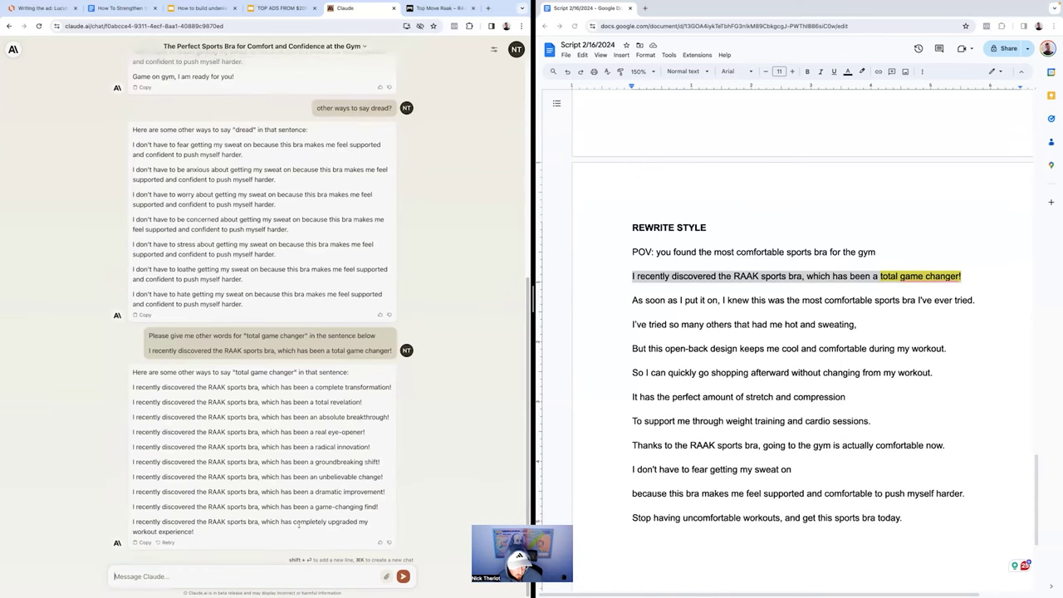
pyautogui.moveTo(293, 522); pyautogui.dragTo(295, 534)
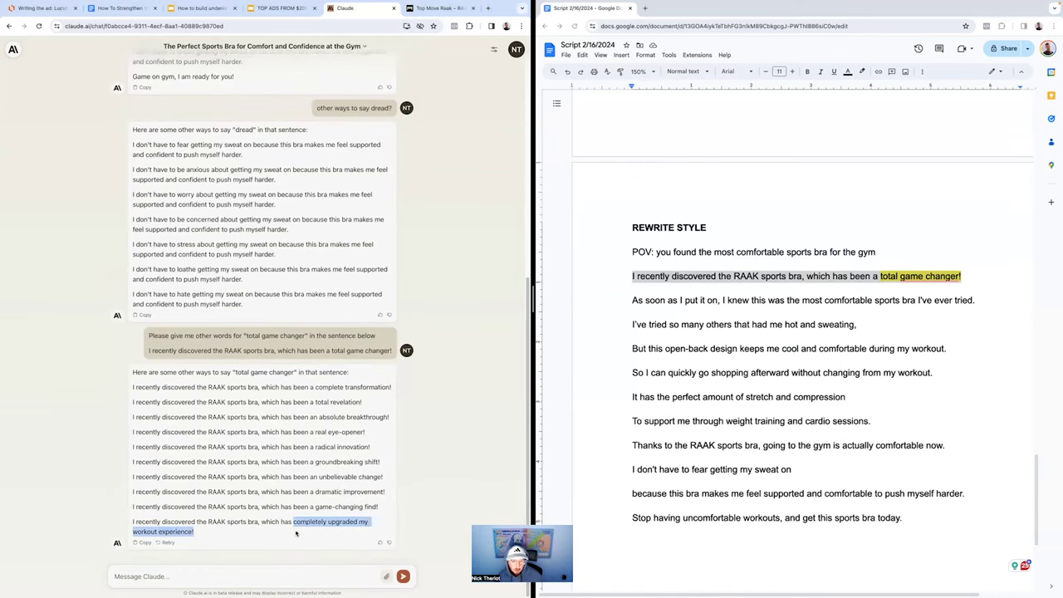
# Step: Replace 'been a total game changer!' with 'completely upgraded my workout experience!' and remove the comma after 'sweating'
pyautogui.click(879, 276)
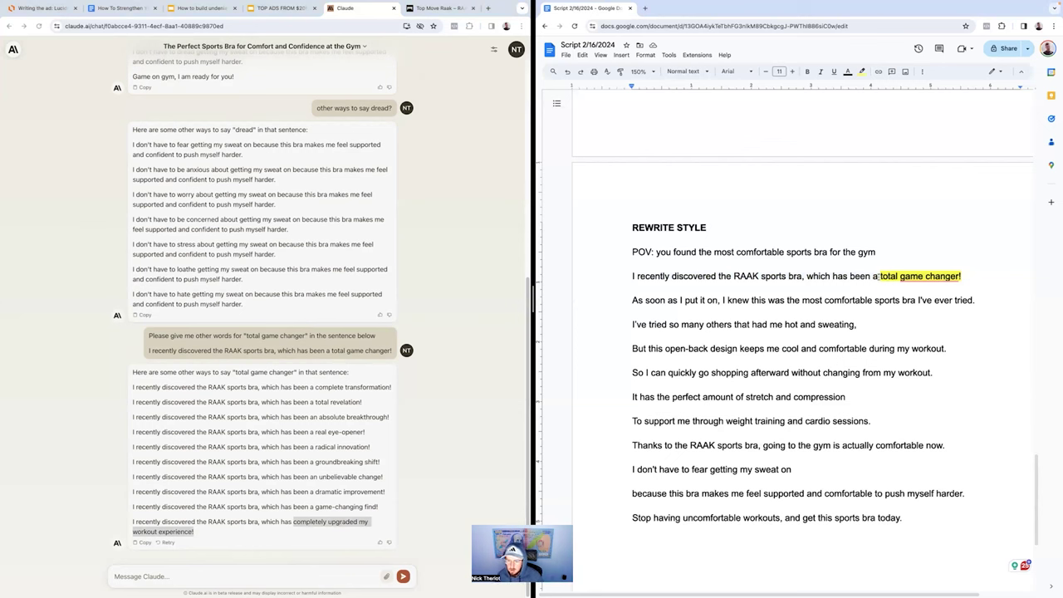
pyautogui.click(904, 277)
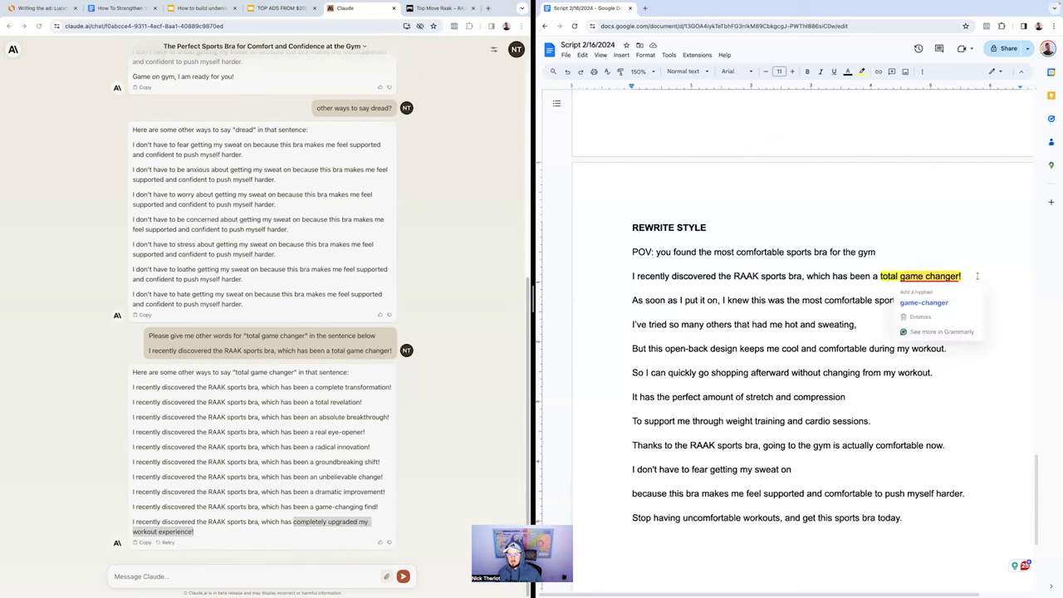
pyautogui.moveTo(964, 277); pyautogui.dragTo(882, 276)
pyautogui.press('BackSpace')
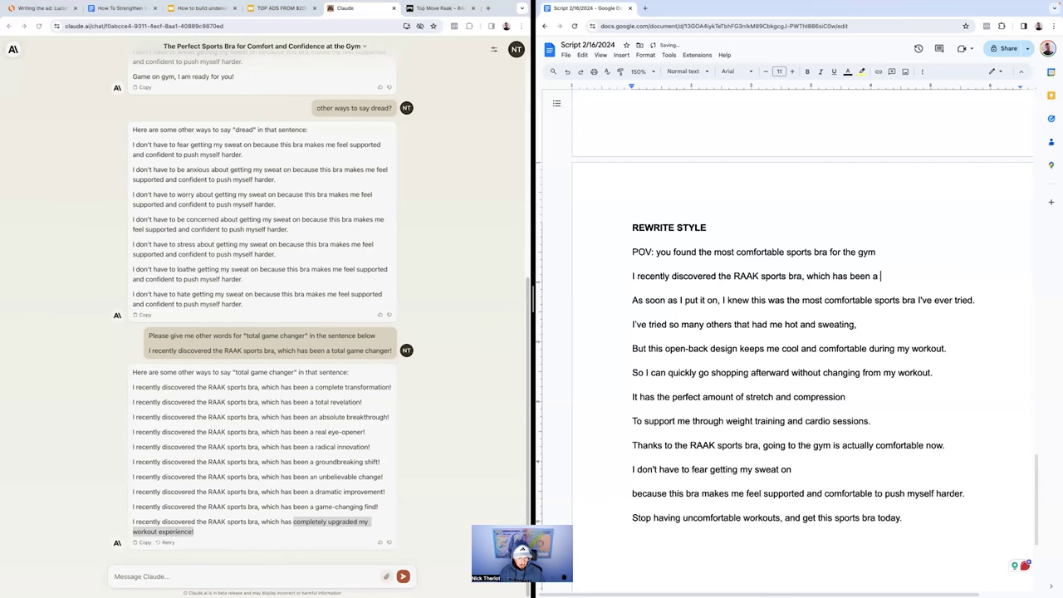
pyautogui.press('BackSpace')
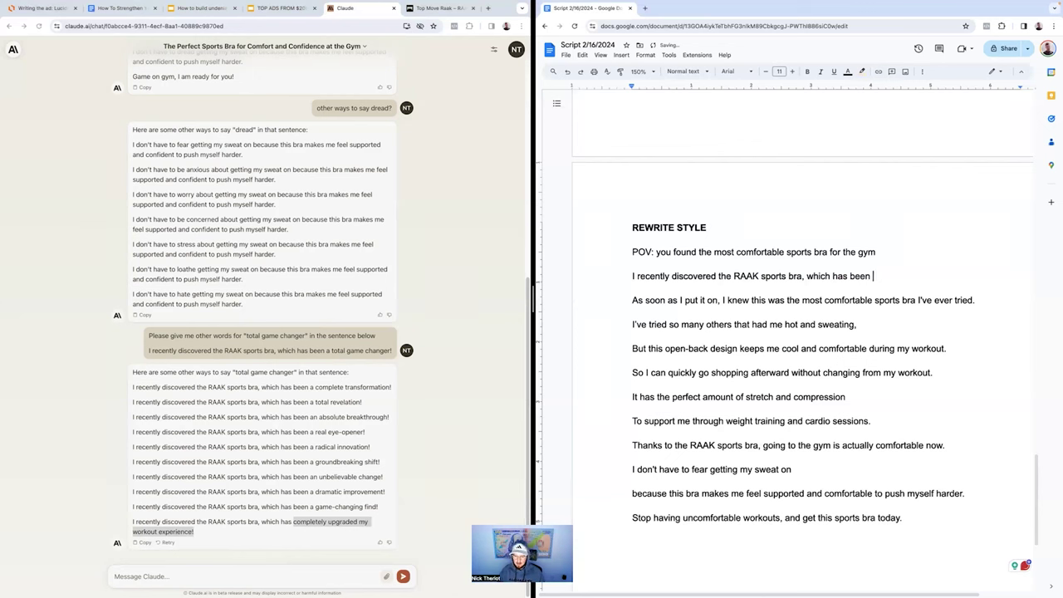
pyautogui.press('BackSpace')
pyautogui.press('BackSpace')
pyautogui.press('BackSpace')
pyautogui.press('BackSpace')
pyautogui.press('BackSpace')
pyautogui.write('completely upg')
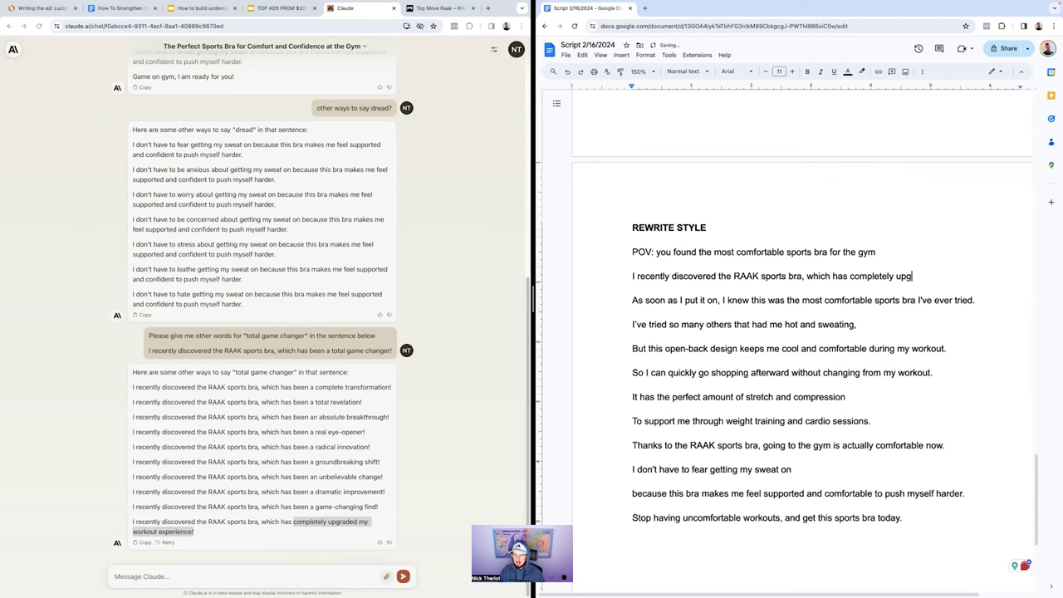
pyautogui.write('raded my workou')
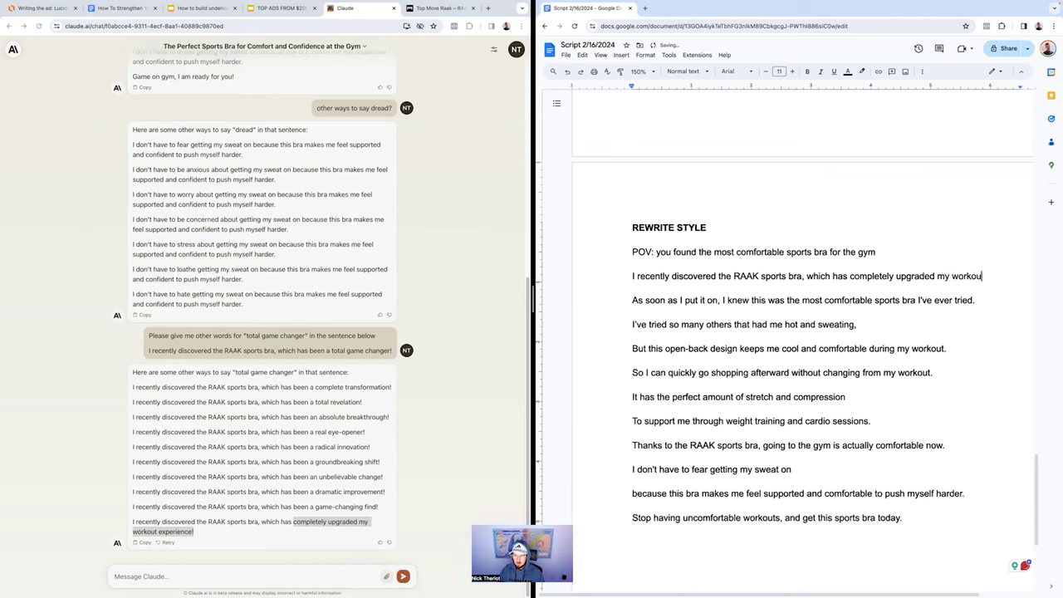
pyautogui.write('t experience!')
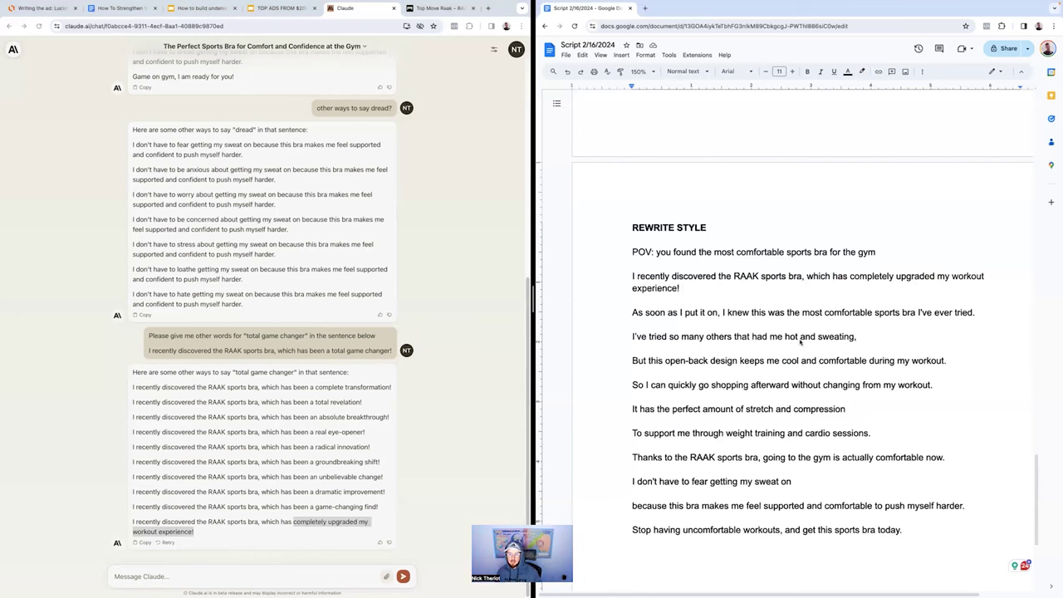
pyautogui.click(857, 338)
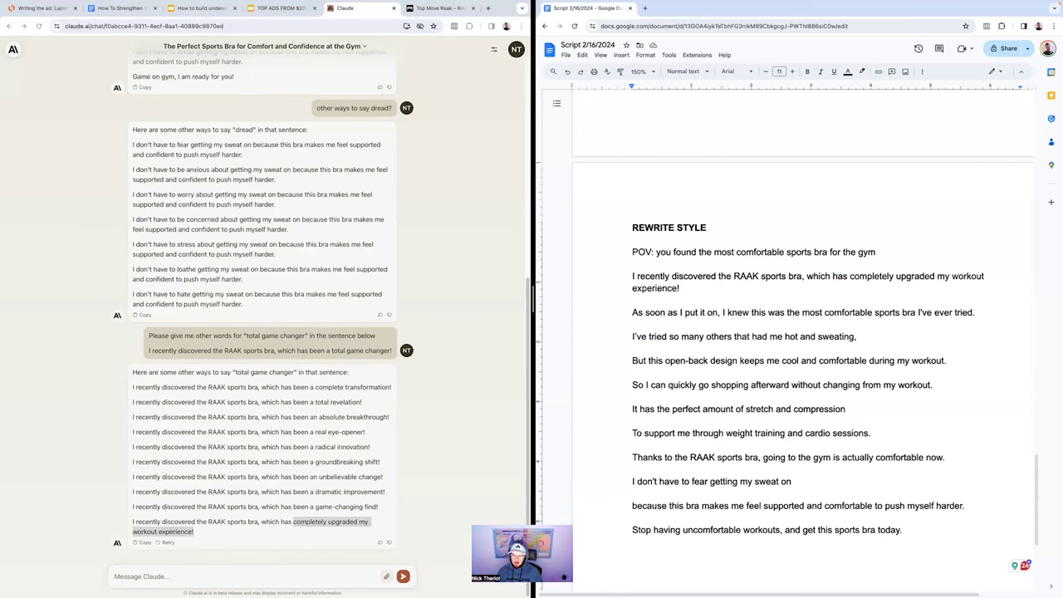
pyautogui.press('BackSpace')
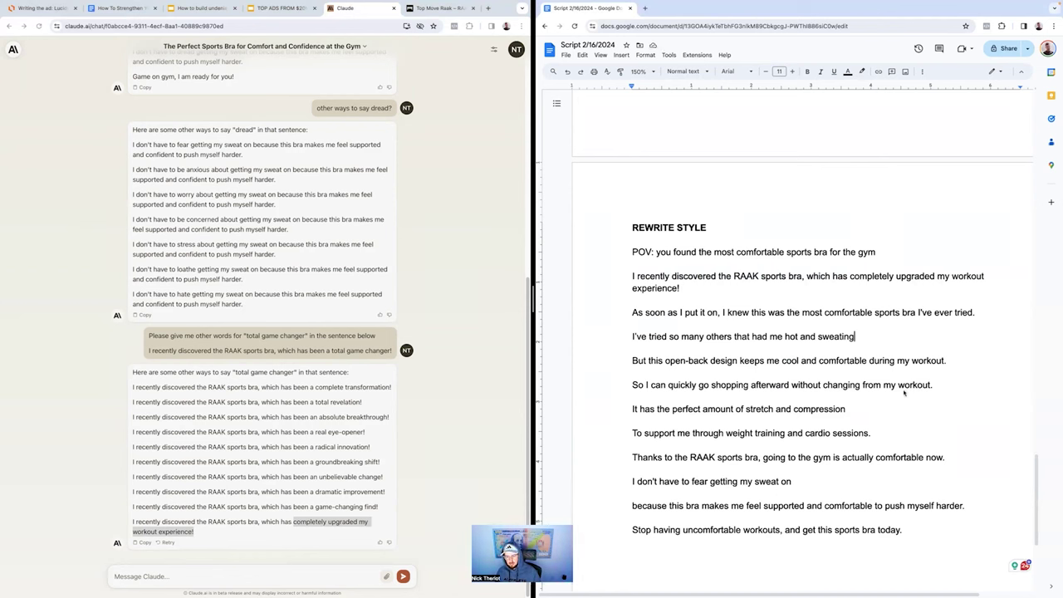
# Step: Replace 'quickly' with 'easily' in the shopping line, fixing the 'easilu' typo
pyautogui.click(710, 386)
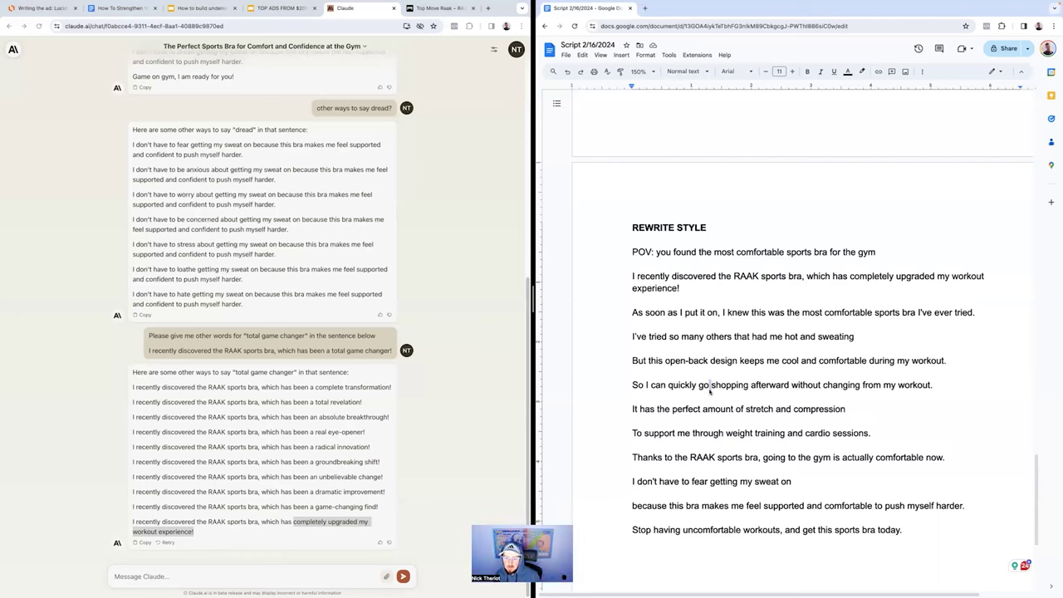
pyautogui.tripleClick(710, 387)
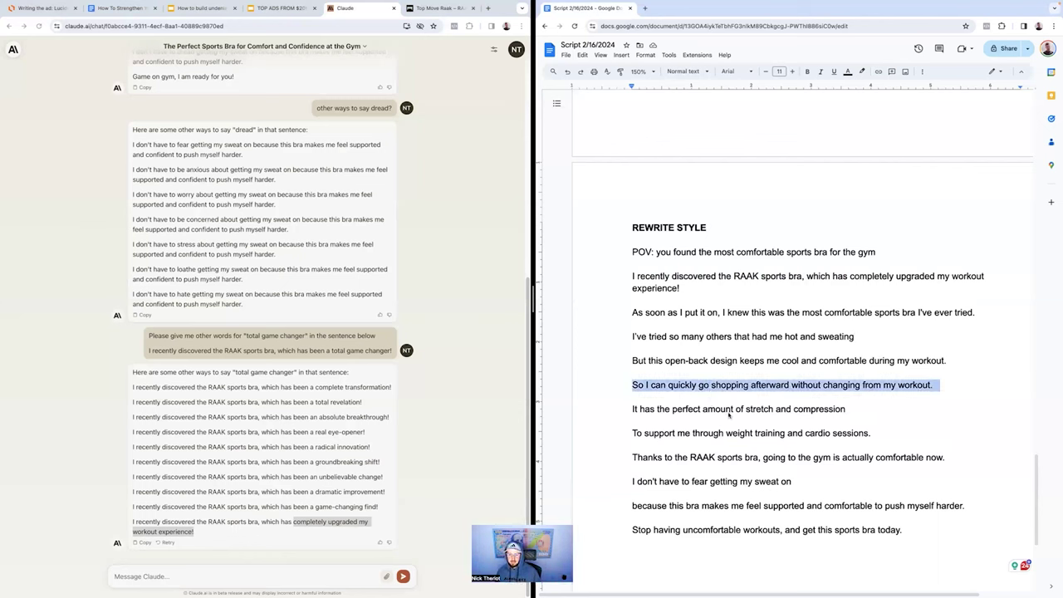
pyautogui.click(731, 410)
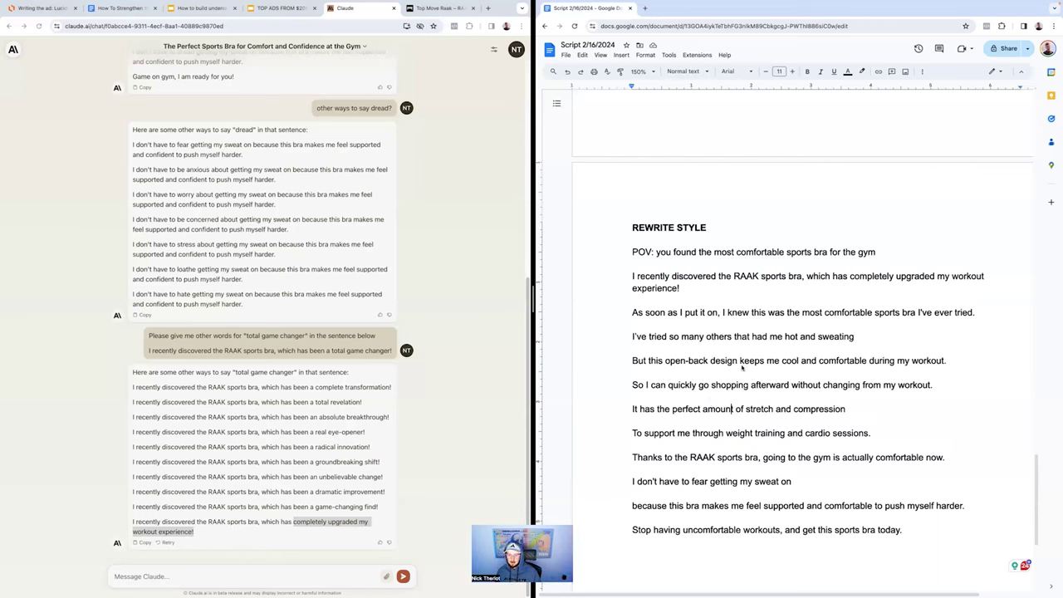
pyautogui.tripleClick(683, 386)
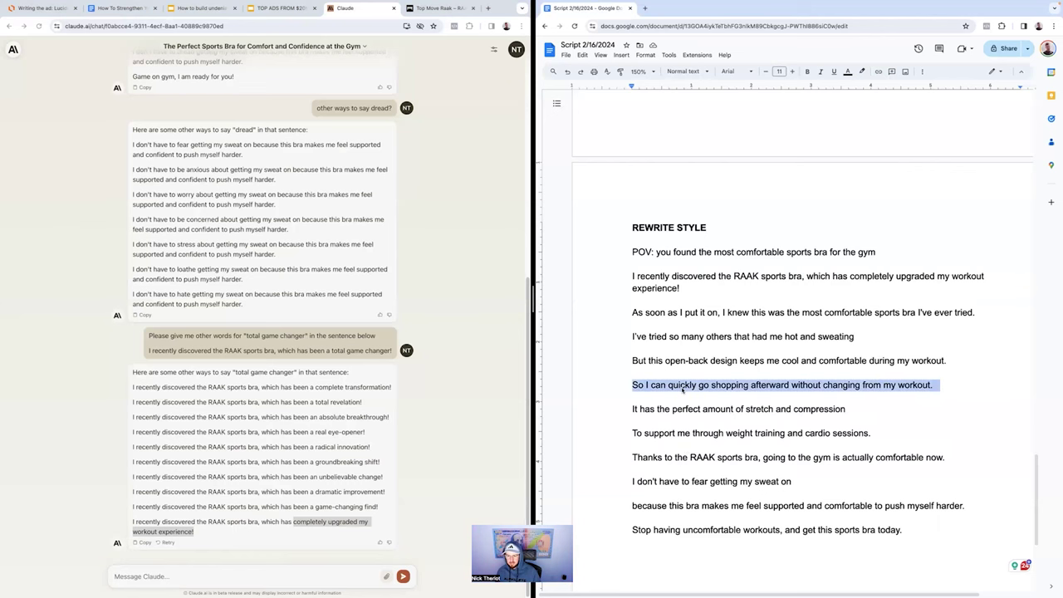
pyautogui.click(660, 433)
pyautogui.scroll(-1, 660, 433)
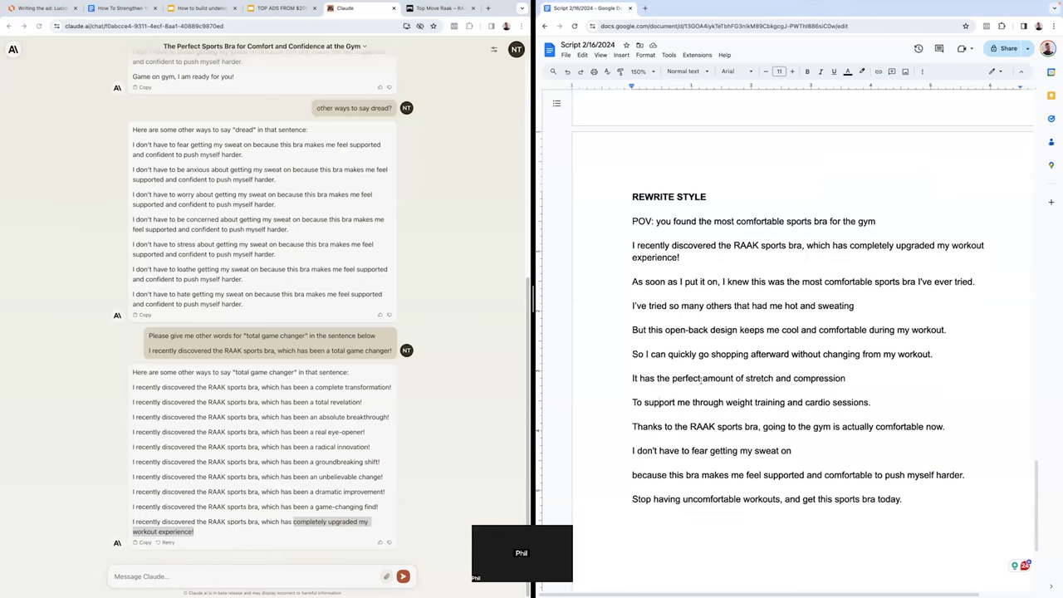
pyautogui.doubleClick(683, 355)
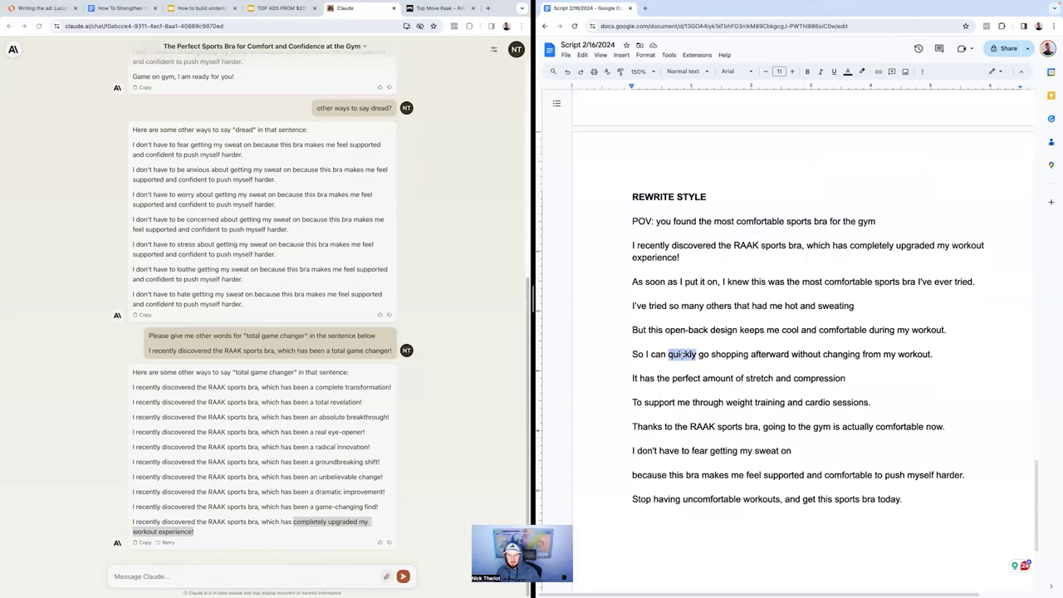
pyautogui.write('easilu')
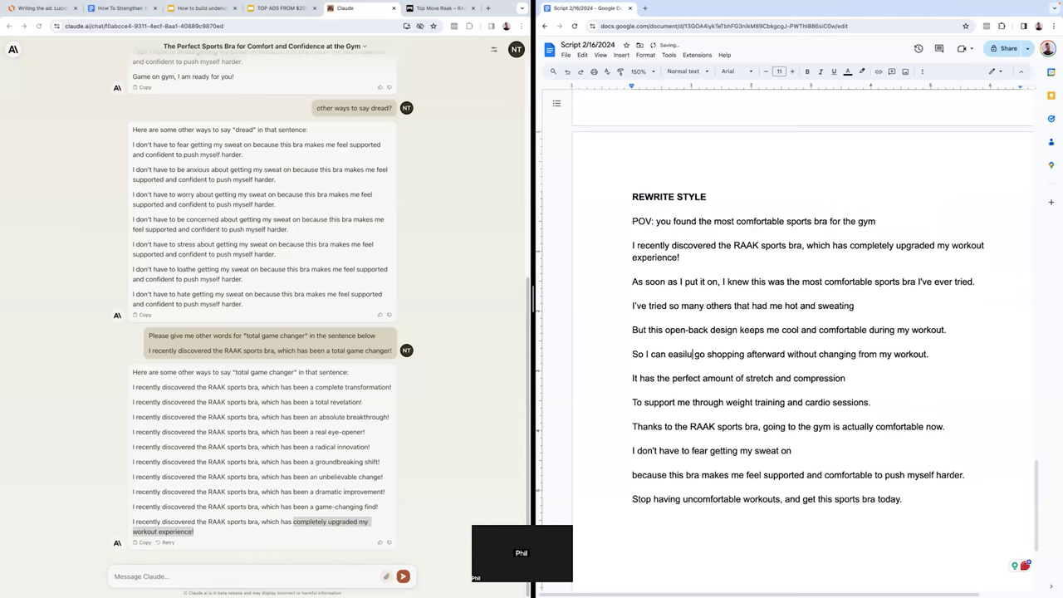
pyautogui.press('BackSpace')
pyautogui.write('y')
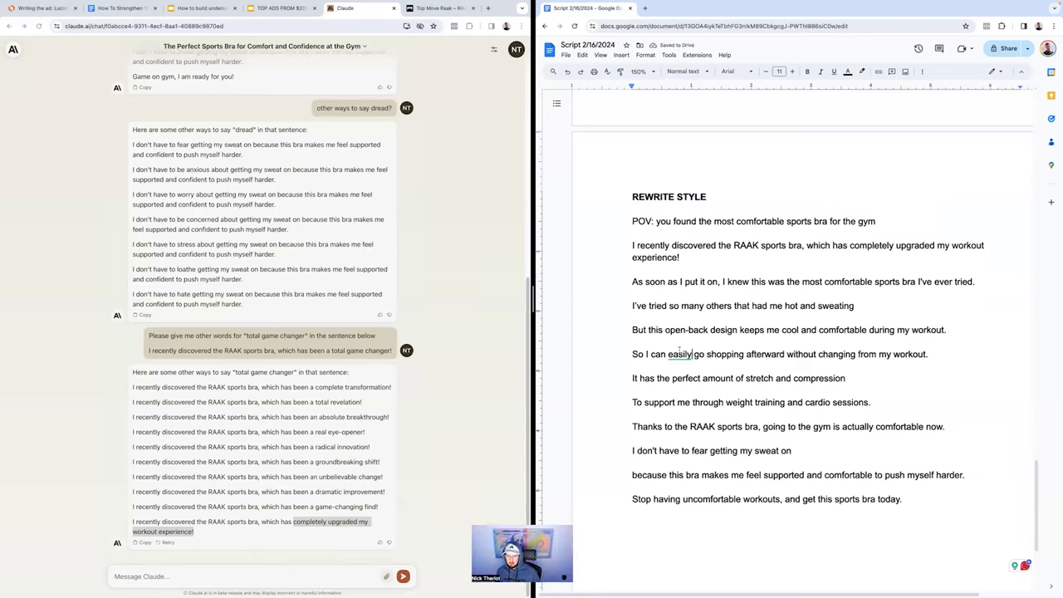
pyautogui.click(693, 399)
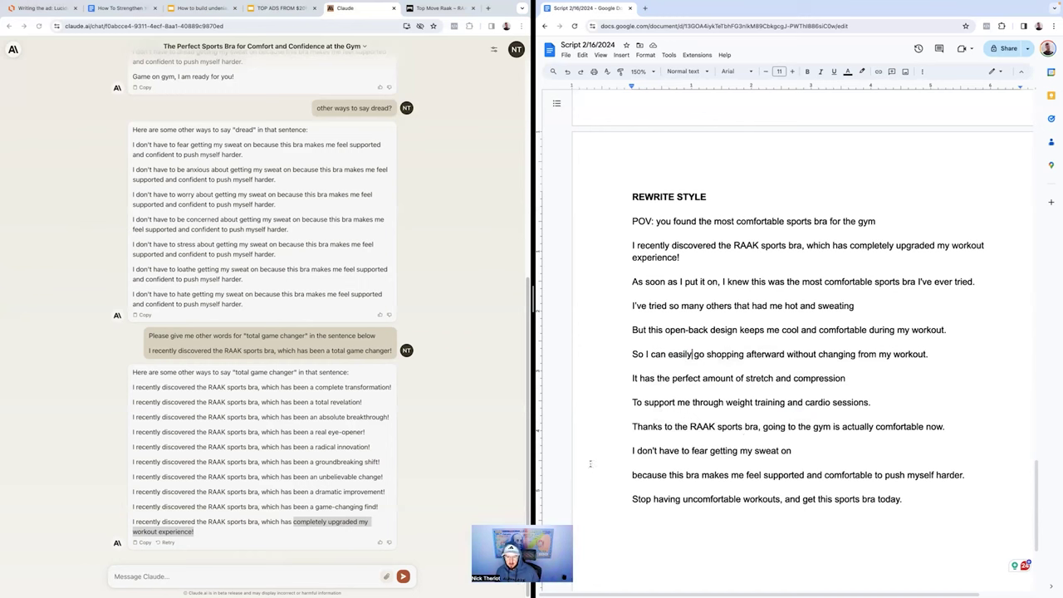
pyautogui.moveTo(806, 451); pyautogui.dragTo(598, 451)
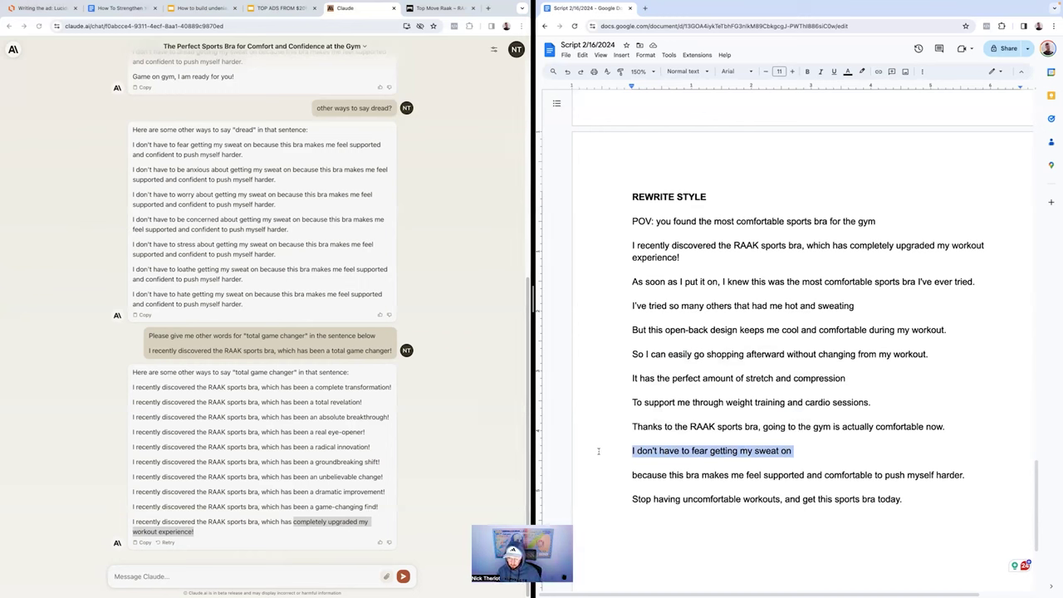
# Step: Delete the 'fear getting my sweat on' and 'feeling supported' lines plus the leftover empty line
pyautogui.press('BackSpace')
pyautogui.press('BackSpace')
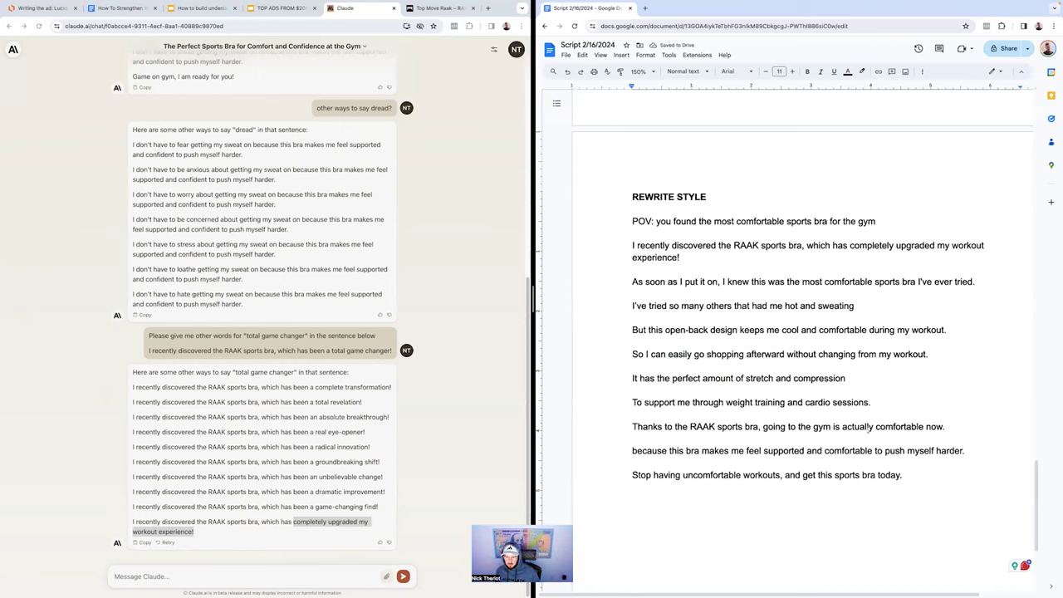
pyautogui.tripleClick(667, 453)
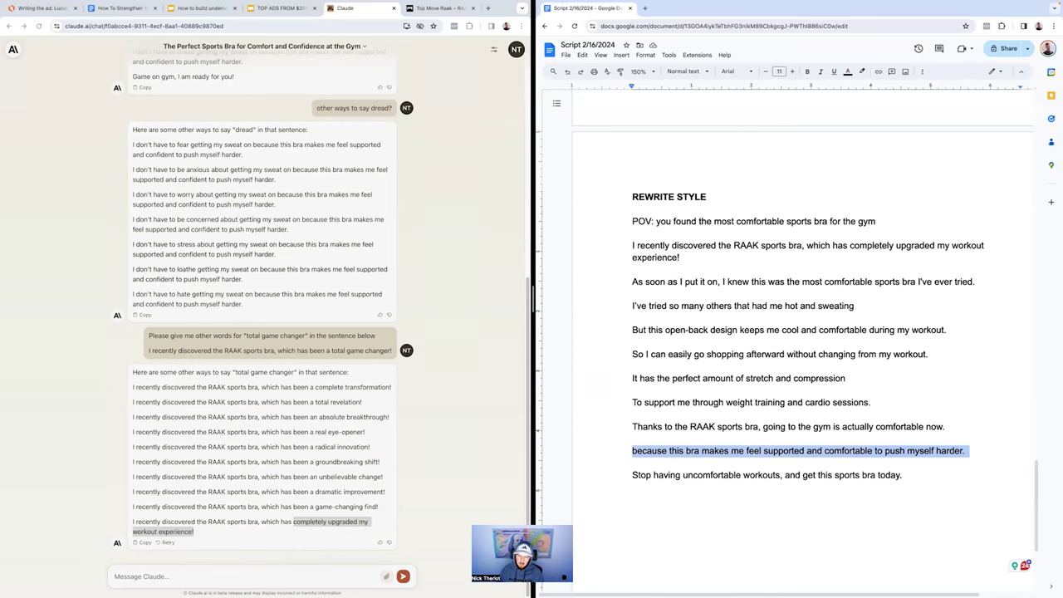
pyautogui.press('BackSpace')
pyautogui.press('Delete')
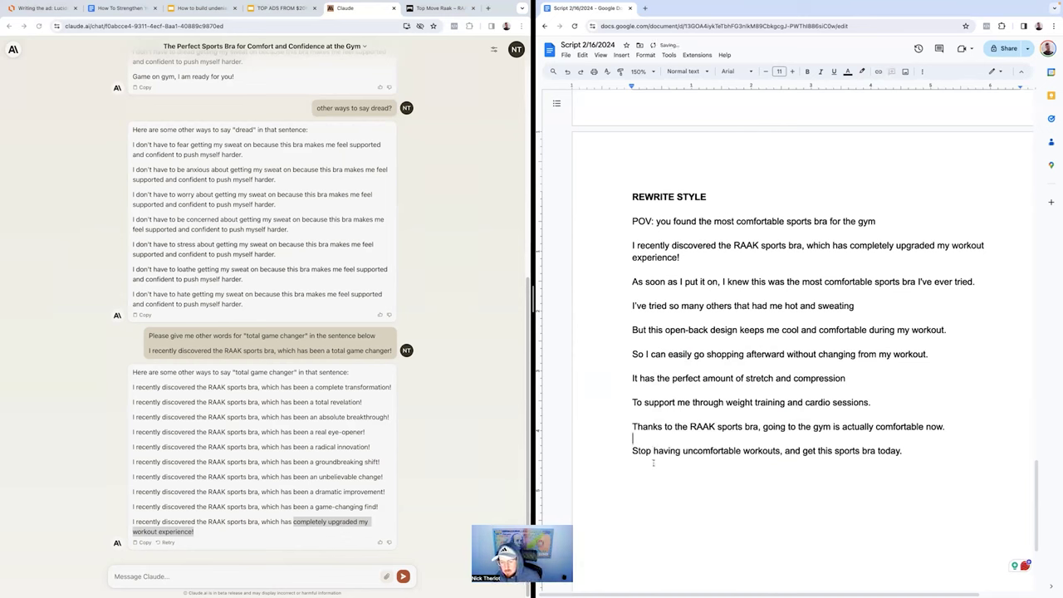
pyautogui.click(654, 463)
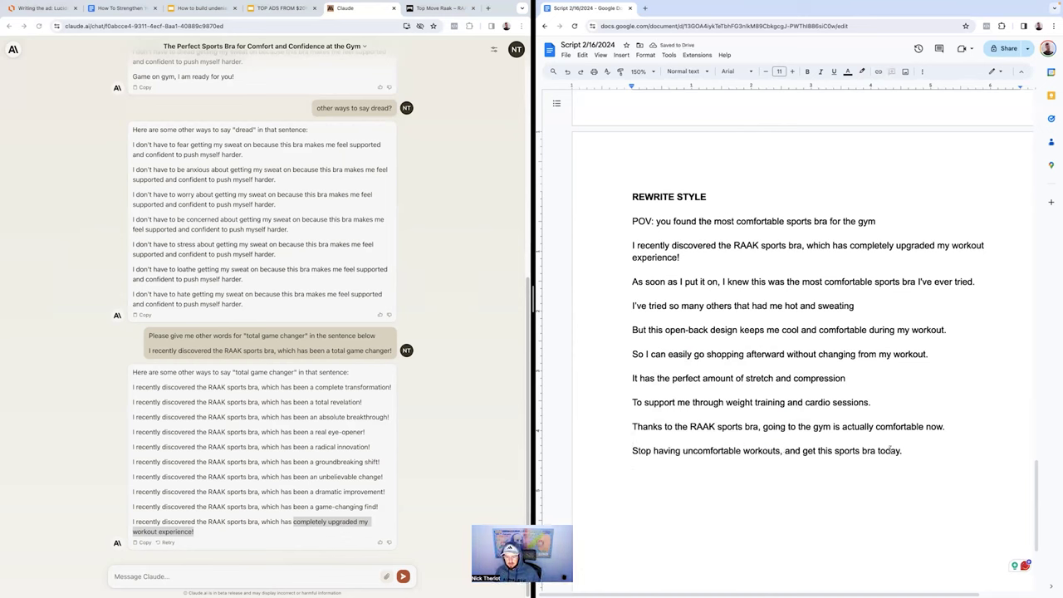
# Step: Try 'dealing with' in place of 'having' in the closing line, then revert to 'having'
pyautogui.doubleClick(667, 450)
pyautogui.write('deal')
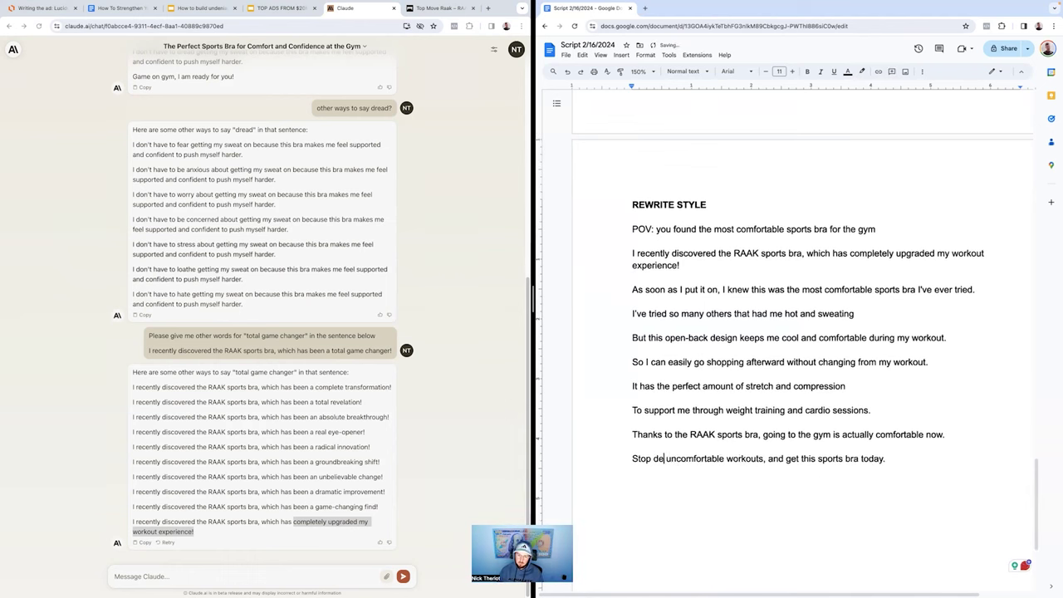
pyautogui.write('ing with')
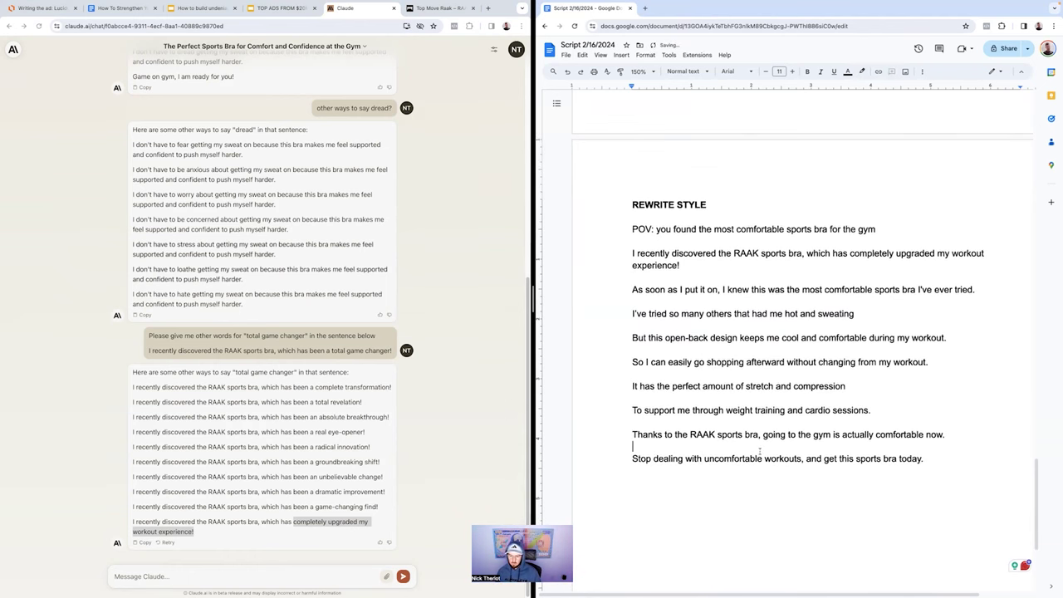
pyautogui.doubleClick(666, 459)
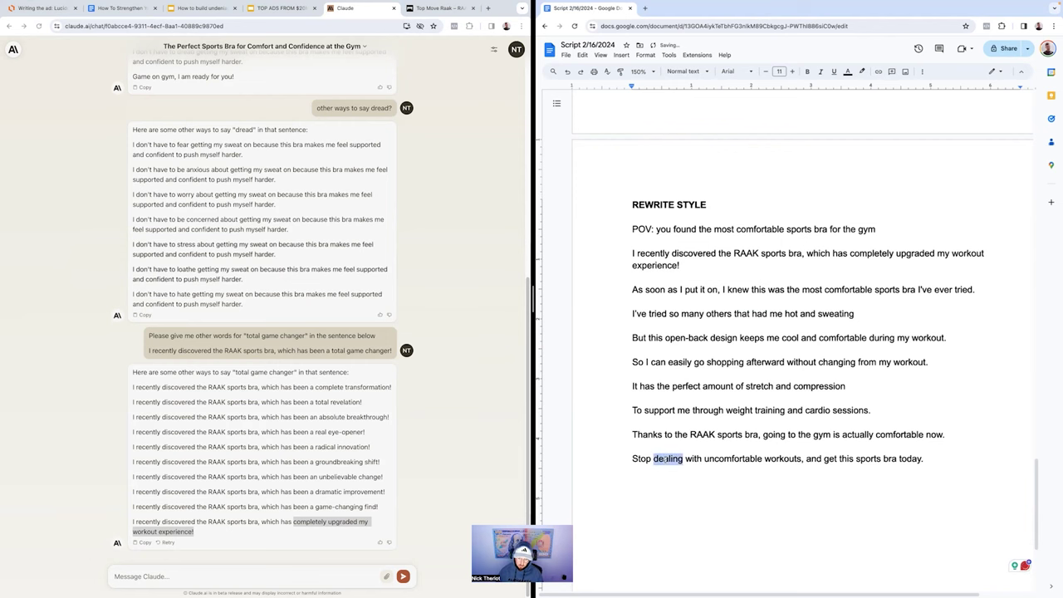
pyautogui.write('having')
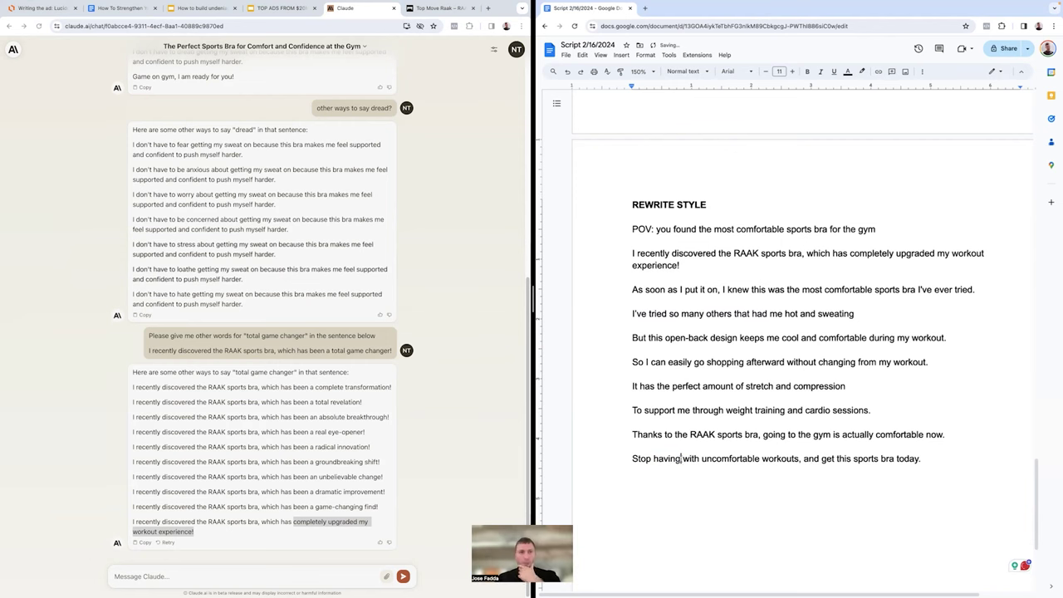
pyautogui.doubleClick(689, 458)
pyautogui.press('BackSpace')
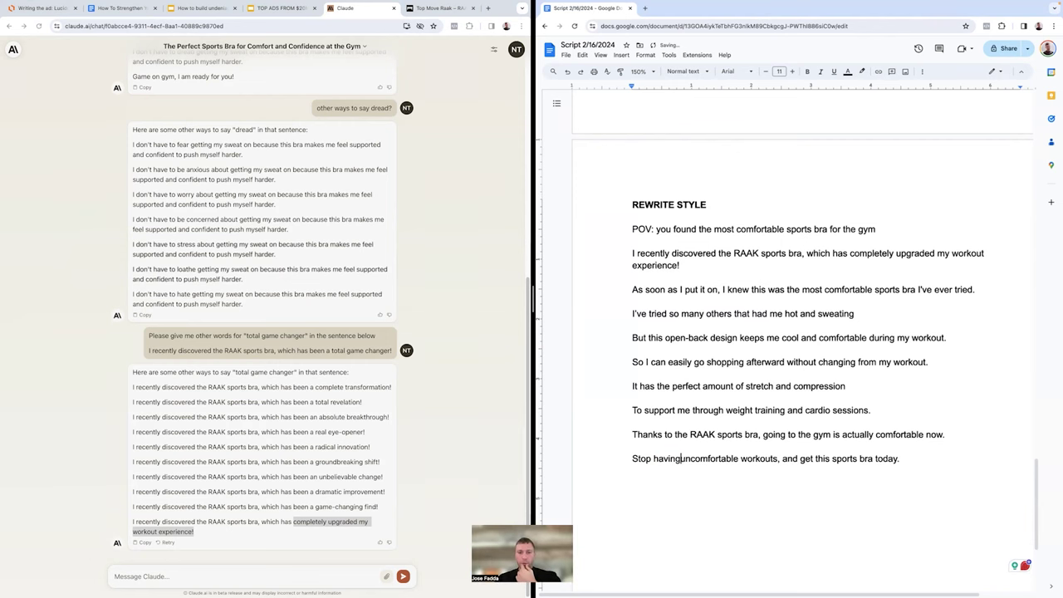
pyautogui.scroll(1, 783, 422)
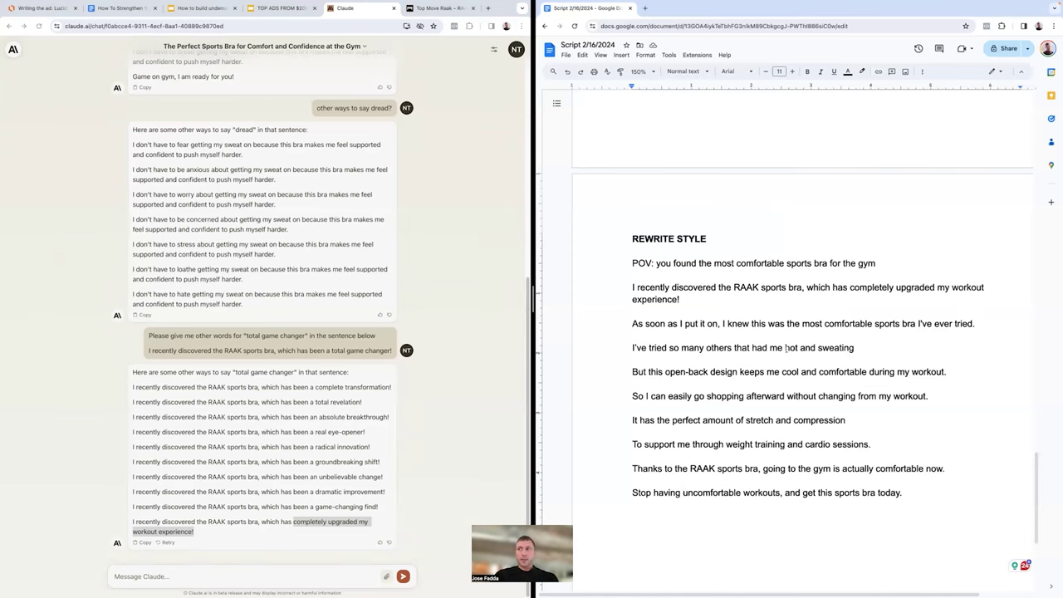
# Step: Switch to the Lucidchart 'Writing the ad' flowchart and select the 'Is it not boring?' shape
pyautogui.click(51, 8)
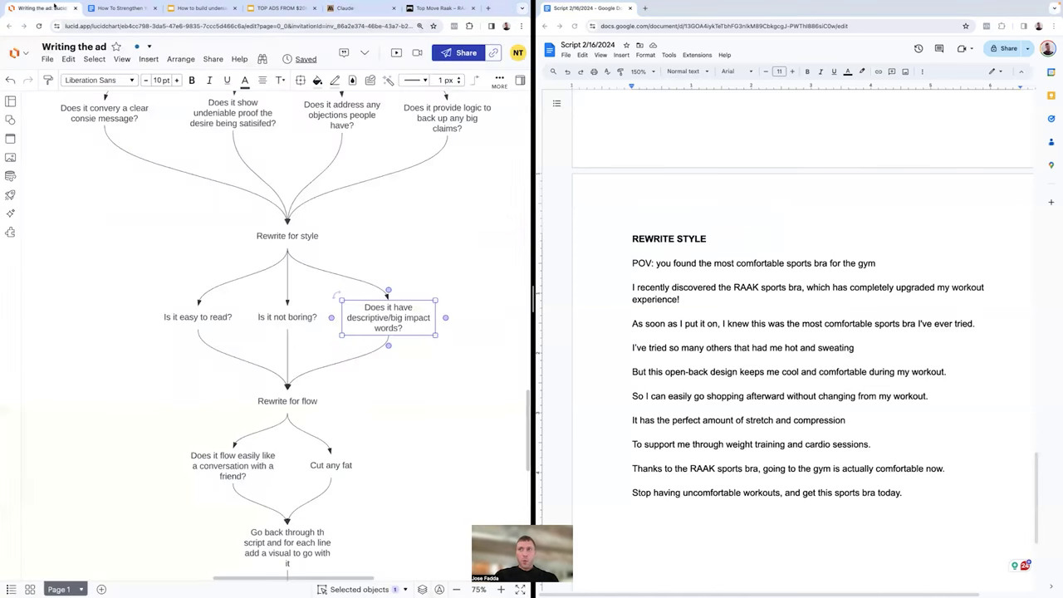
pyautogui.scroll(-2, 458, 404)
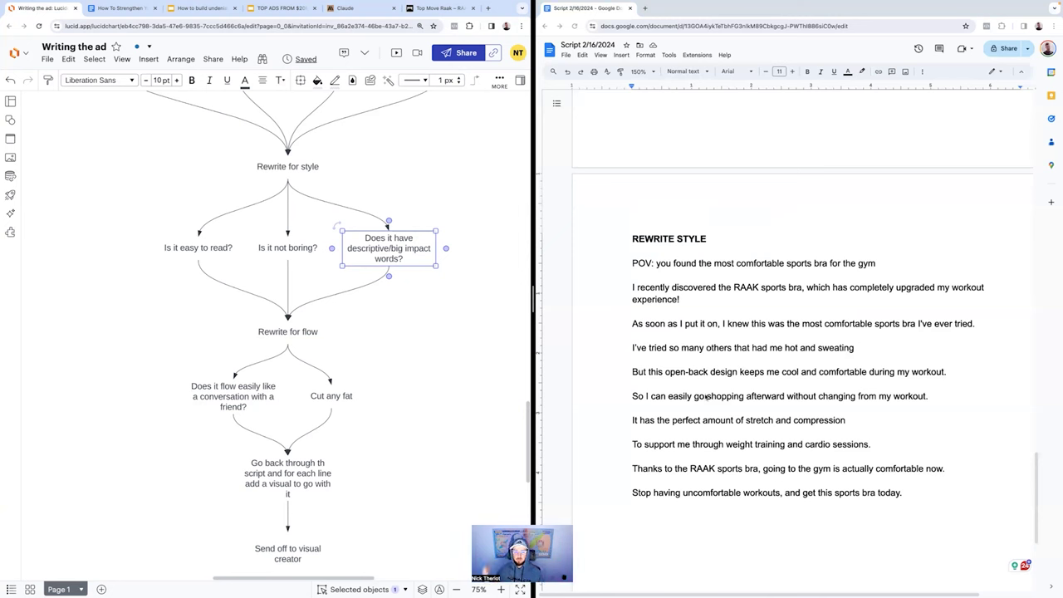
pyautogui.click(428, 415)
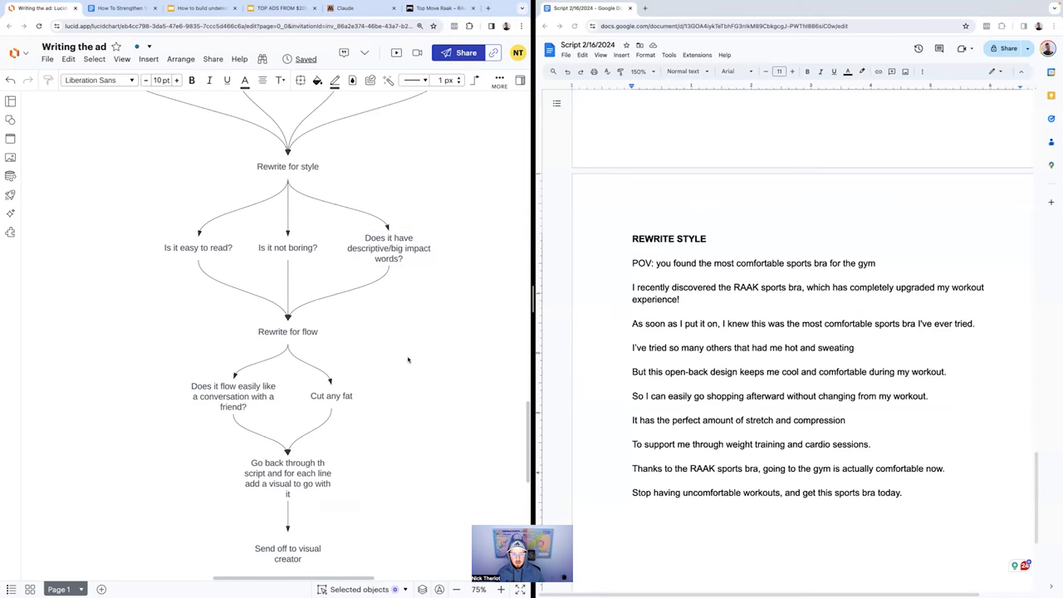
pyautogui.scroll(1, 408, 359)
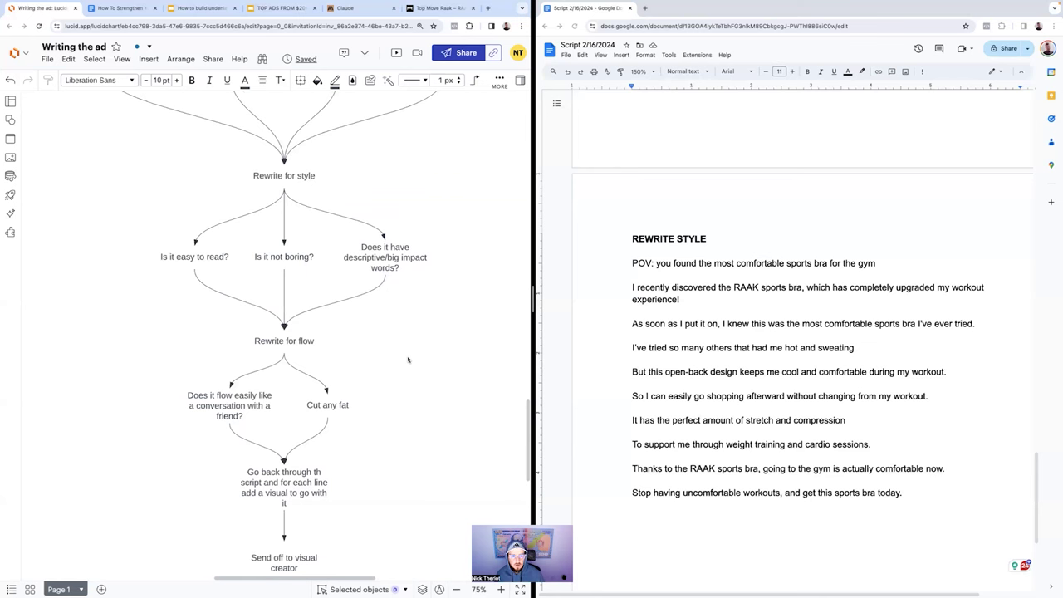
pyautogui.click(285, 268)
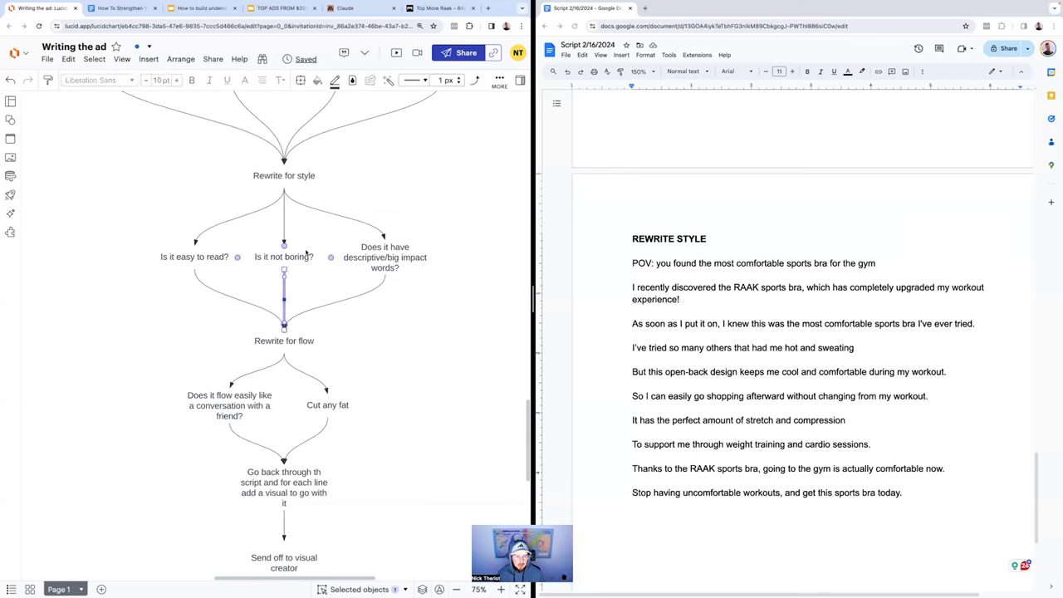
pyautogui.click(307, 253)
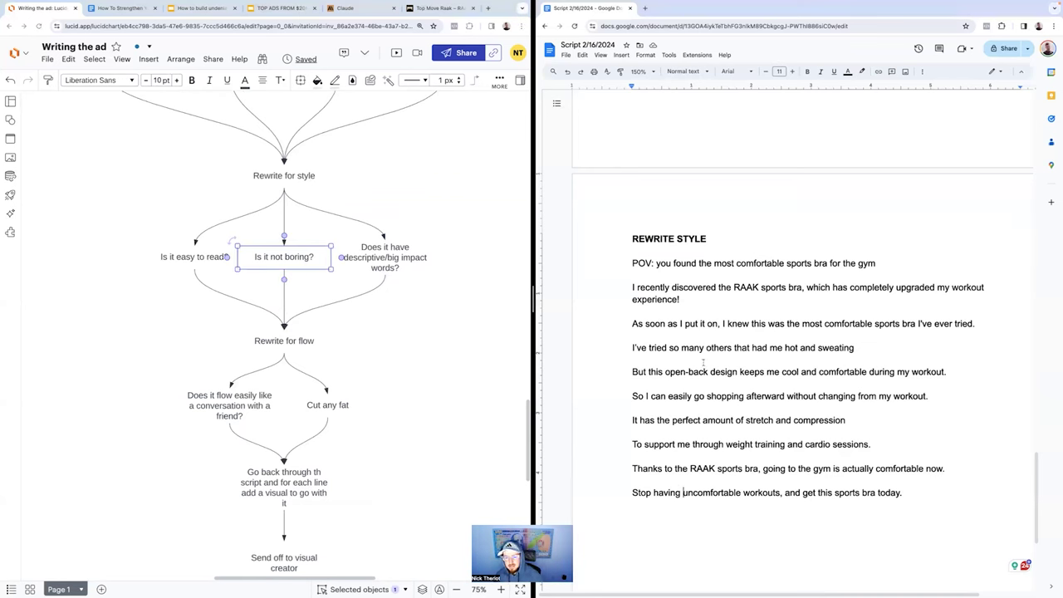
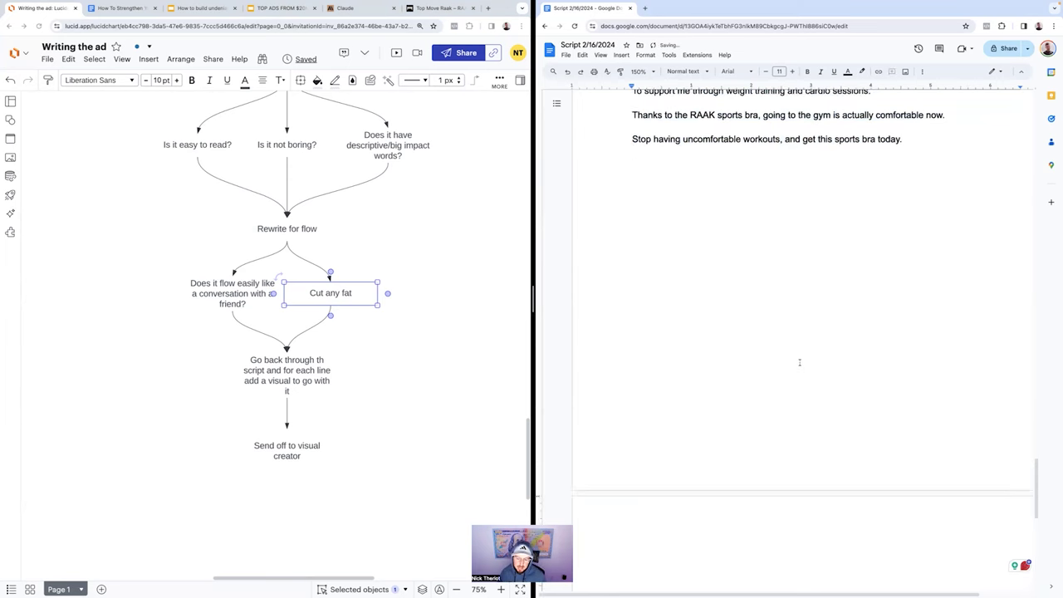
# Step: Paste the script onto a new page and rename its heading to VISUALLY ARTICULATE EACH SCENE
pyautogui.write("REWRITE FLOW POV: you found the most comfortable sports bra for the gym I recently discovered the RAAK sports bra Which has completely upgraded my workout experience! As soon as I put it on, I knew this was the most comfortable sports bra I've ever tried. This open-back design keeps me cool and comfortable during my workout. So I can easily go shopping afterward without changing from my workout. It has the perfect amount of stretch and compression To support me through weight training and cardio sessions. Thanks to the RAAK sports bra, going to the gym is actually comfortable now. Stop having uncomfortable workouts, and get this sports bra today.")
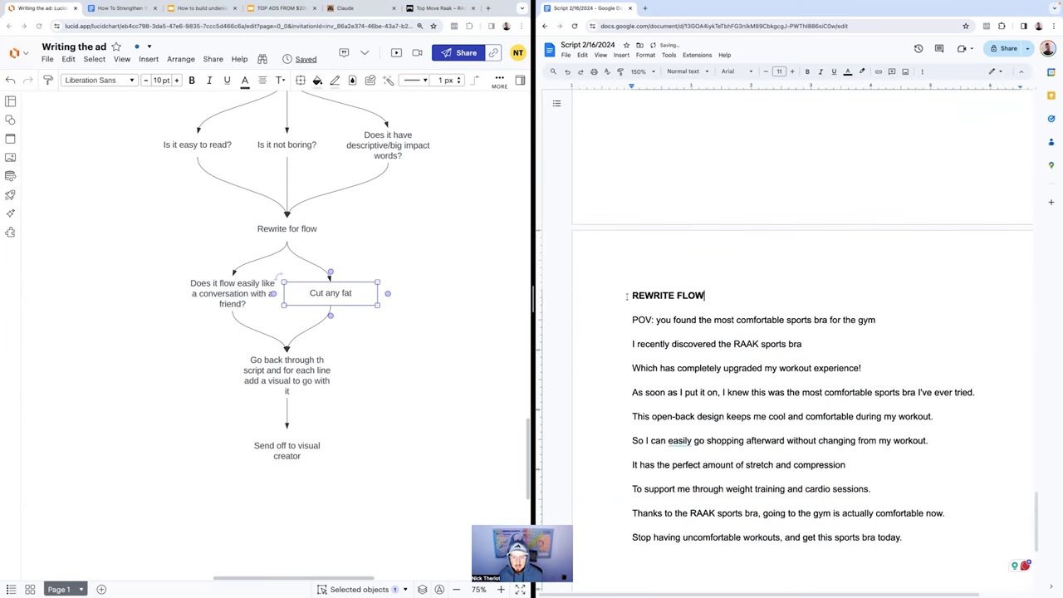
pyautogui.moveTo(704, 297); pyautogui.dragTo(632, 297)
pyautogui.write('VISU')
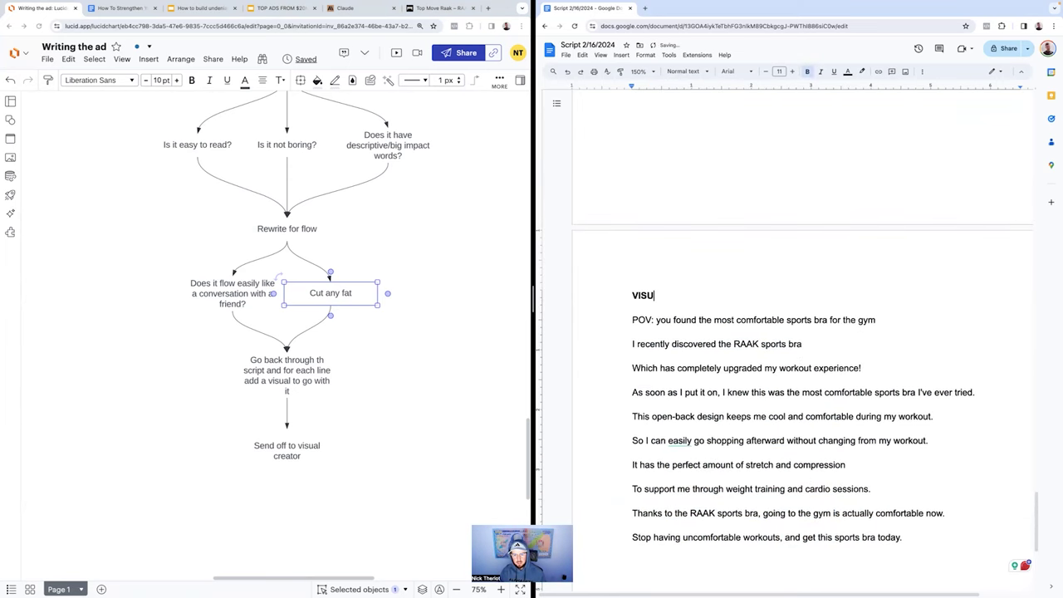
pyautogui.write('ALLY AR')
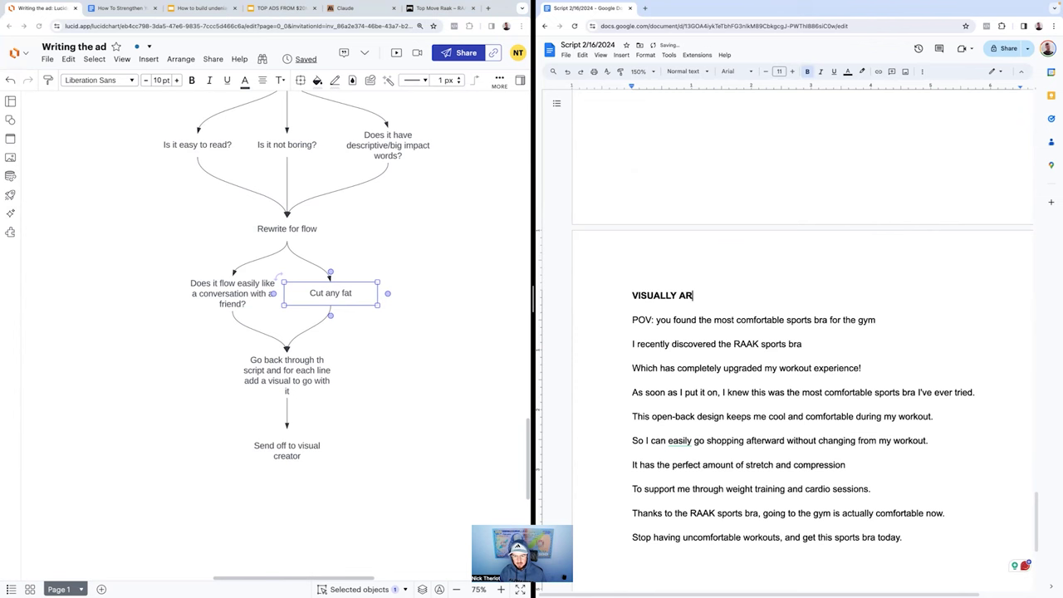
pyautogui.write('TICULATE EACH SCENE')
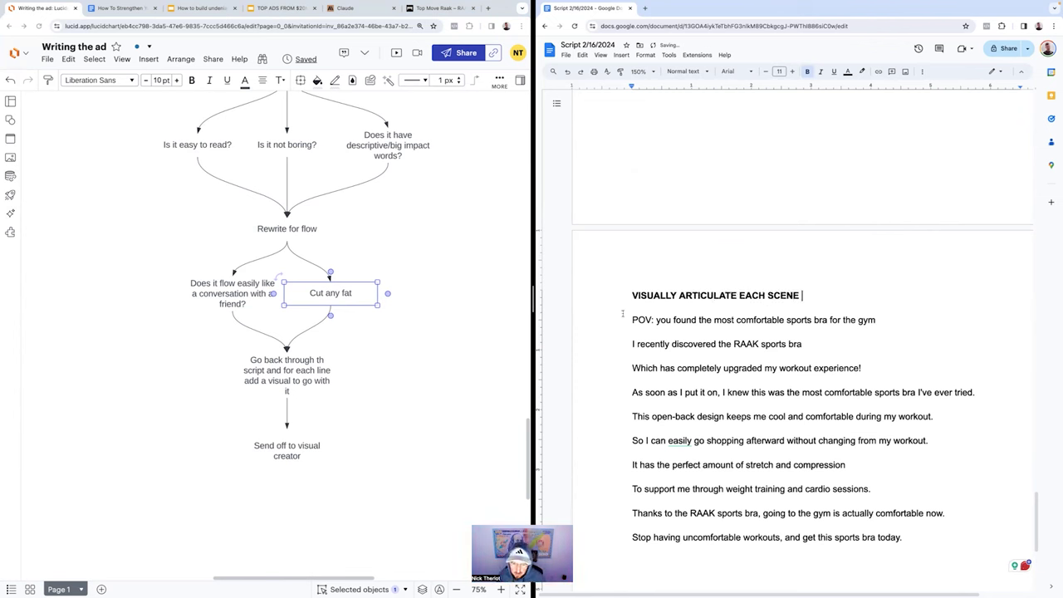
# Step: Add a blank line directly under the POV line of the script
pyautogui.click(630, 343)
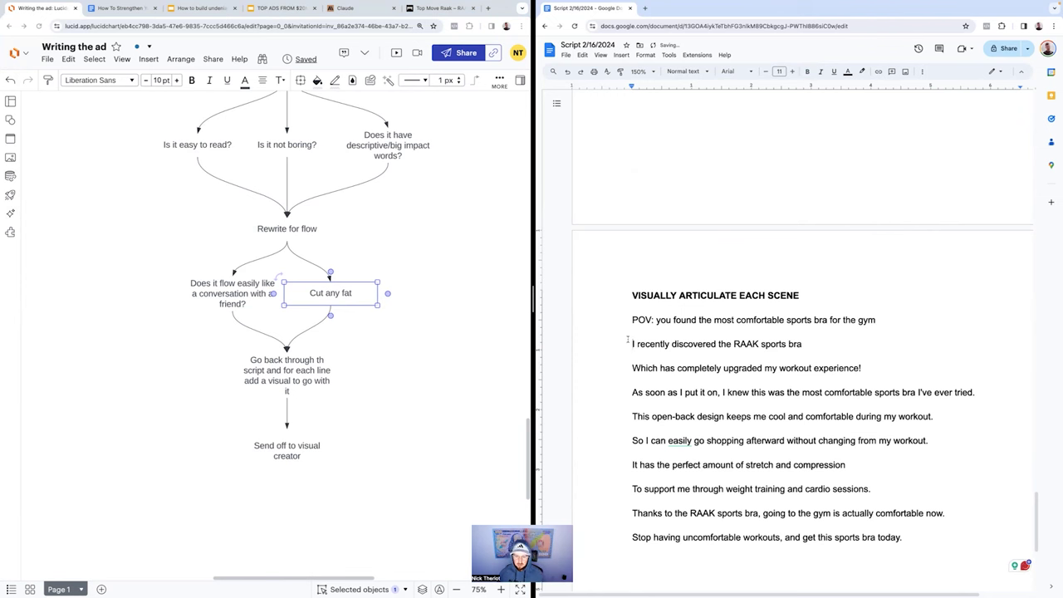
pyautogui.press('Down')
pyautogui.press('Down')
pyautogui.press('Down')
pyautogui.press('Down')
pyautogui.press('Down')
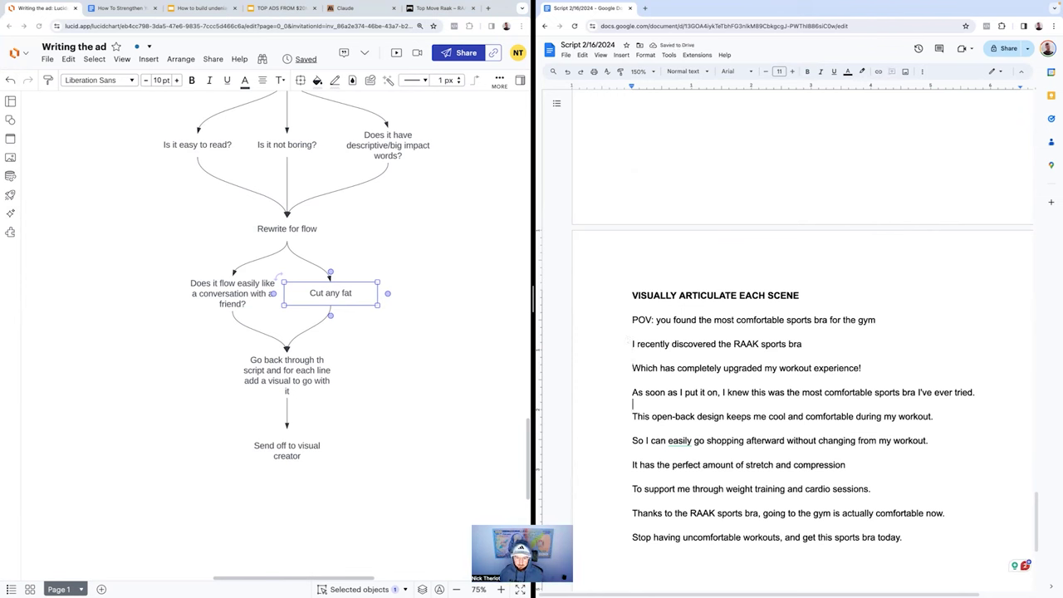
pyautogui.press('Down')
pyautogui.press('Down')
pyautogui.press('Down')
pyautogui.press('Down')
pyautogui.press('Down')
pyautogui.press('Down')
pyautogui.press('Down')
pyautogui.press('Down')
pyautogui.press('Down')
pyautogui.press('Down')
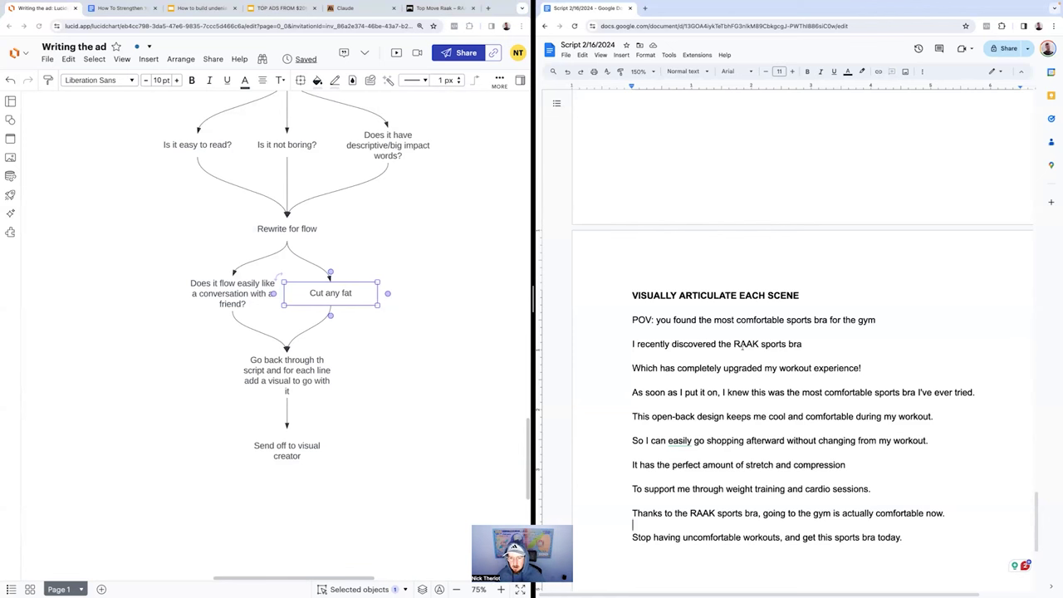
pyautogui.moveTo(630, 320); pyautogui.dragTo(923, 554)
pyautogui.click(882, 320)
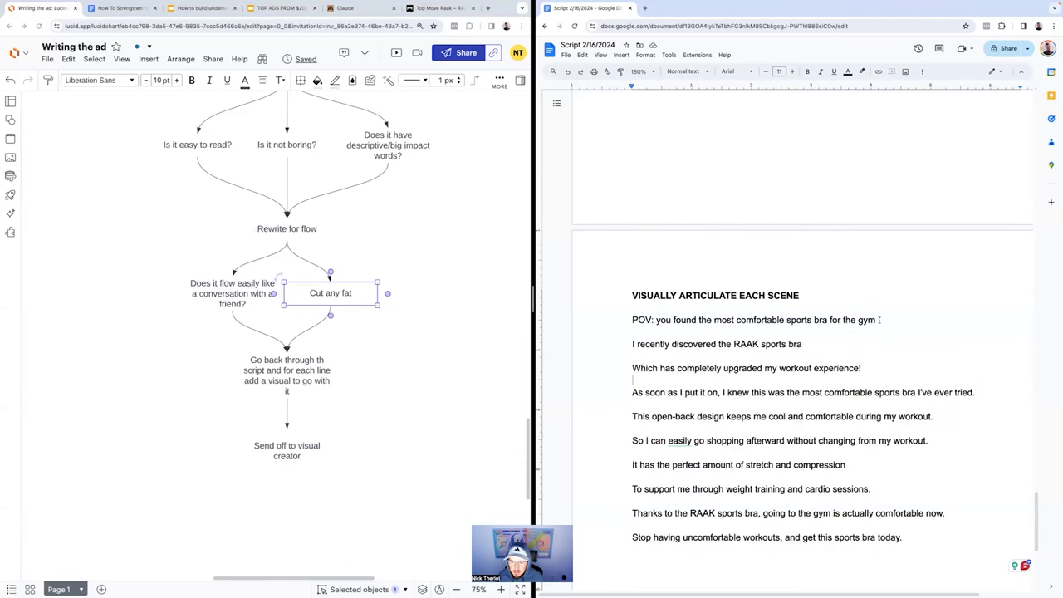
pyautogui.press('Return')
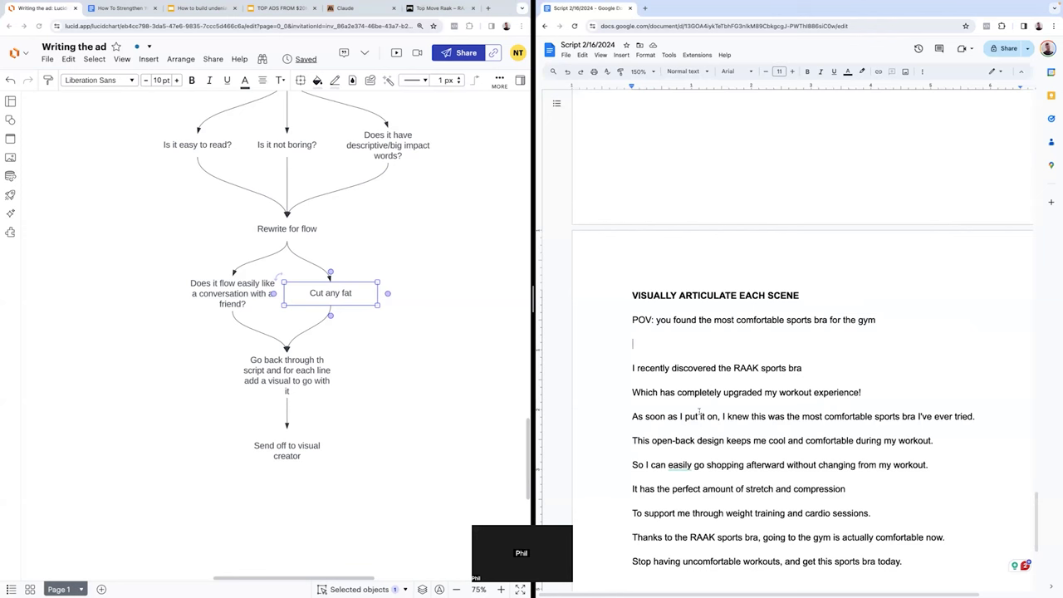
# Step: Add 'Close up of the material of the bra' on a new line under the discovery line
pyautogui.write('df')
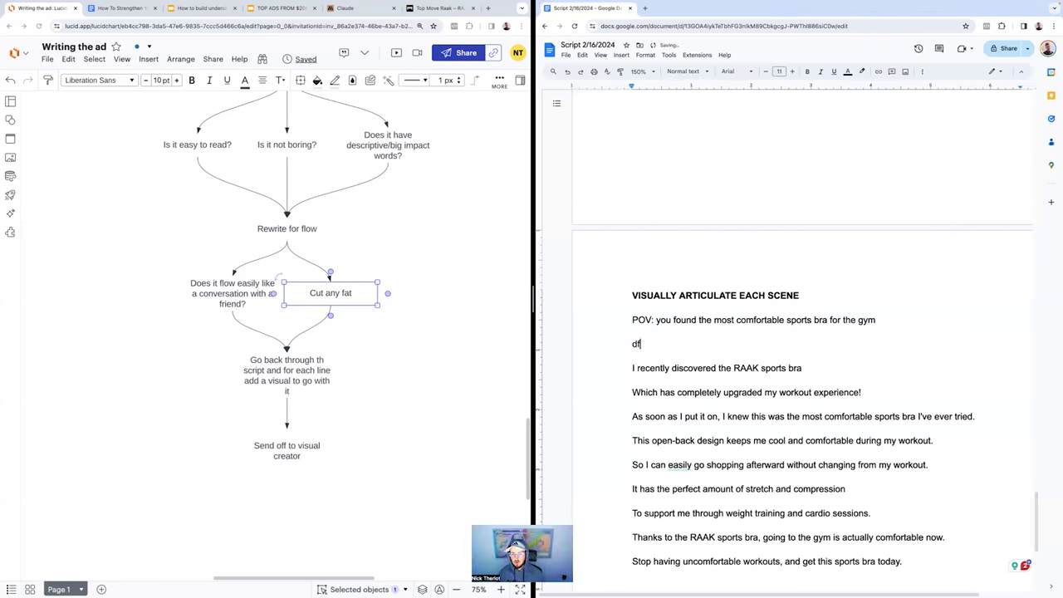
pyautogui.press('BackSpace')
pyautogui.press('BackSpace')
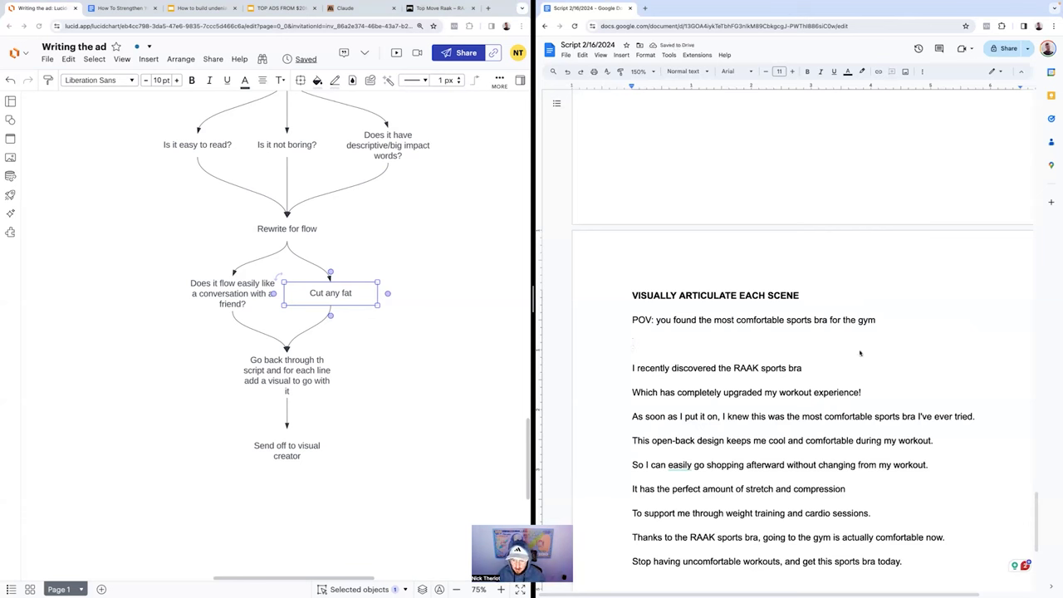
pyautogui.click(819, 368)
pyautogui.press('Return')
pyautogui.press('Return')
pyautogui.write('C')
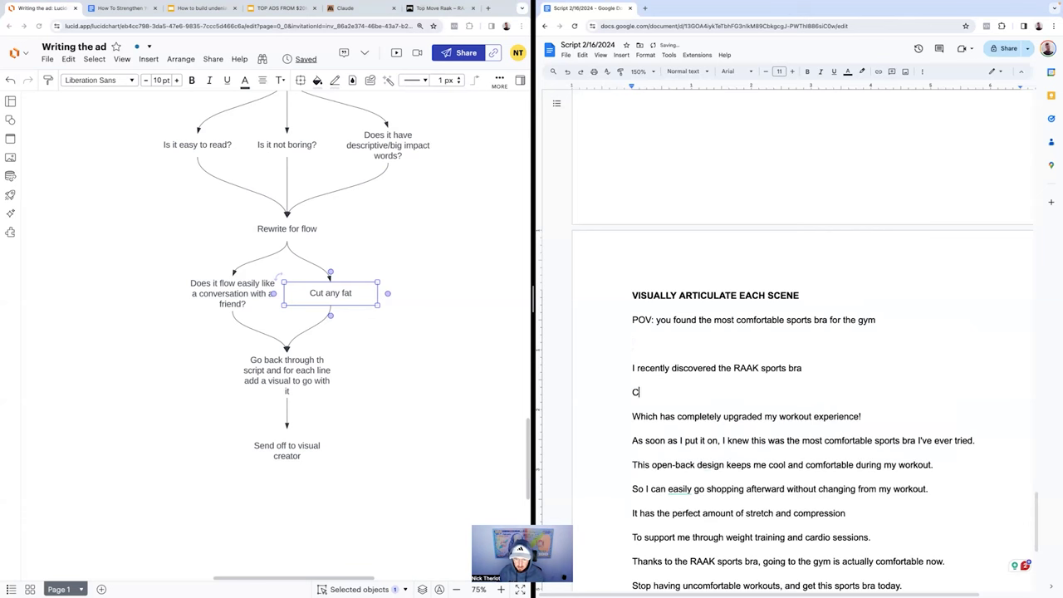
pyautogui.write('lose up of ')
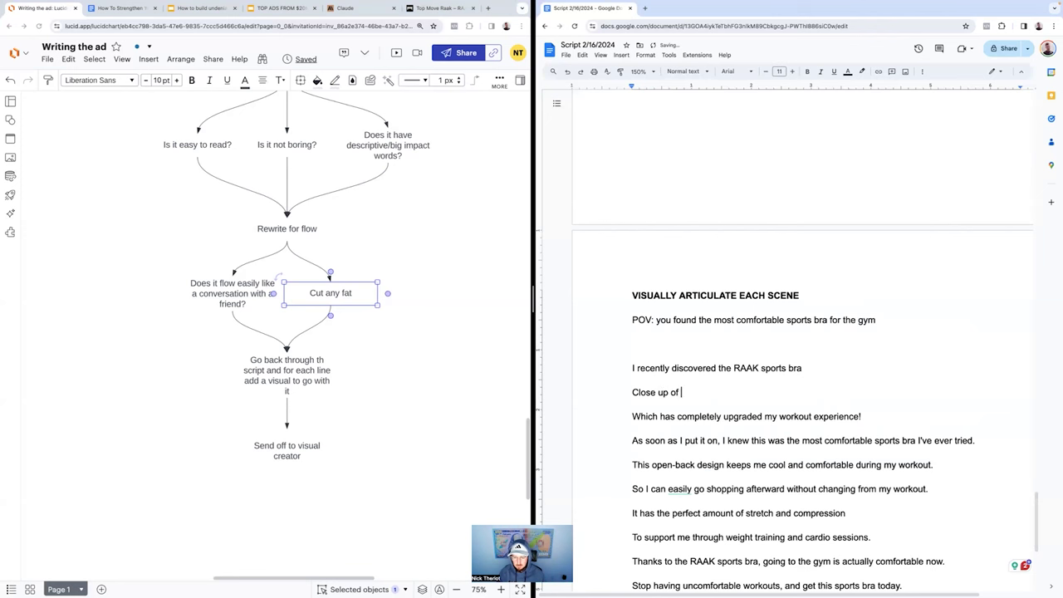
pyautogui.write('the meterial of the bra')
# Step: Add 'Girl in the gym working out, mid-distance shot,' under the POV line, accepting the hyphenated spelling
pyautogui.click(772, 339)
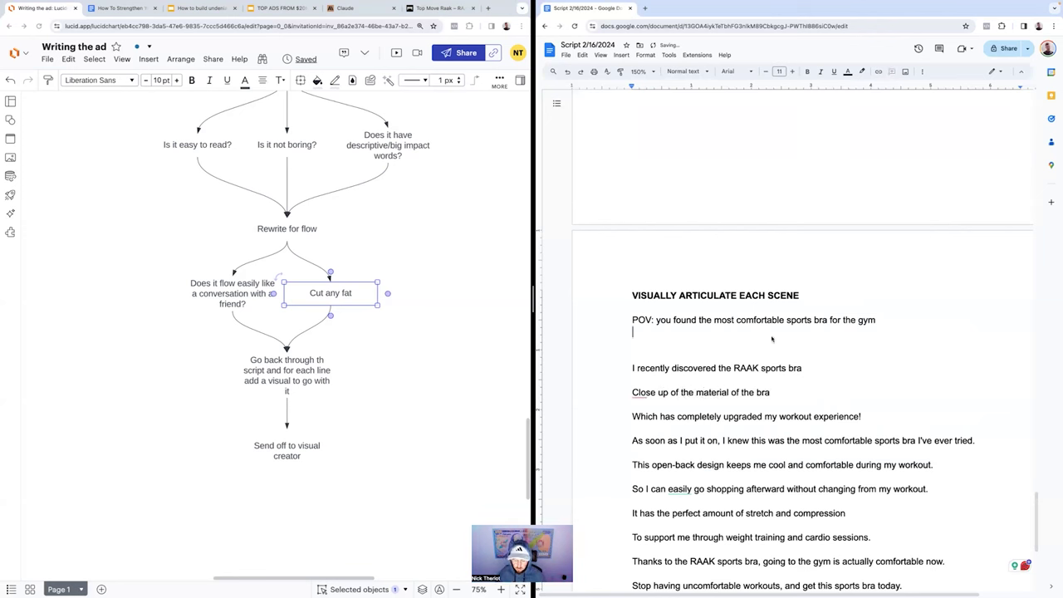
pyautogui.write('Girl in ')
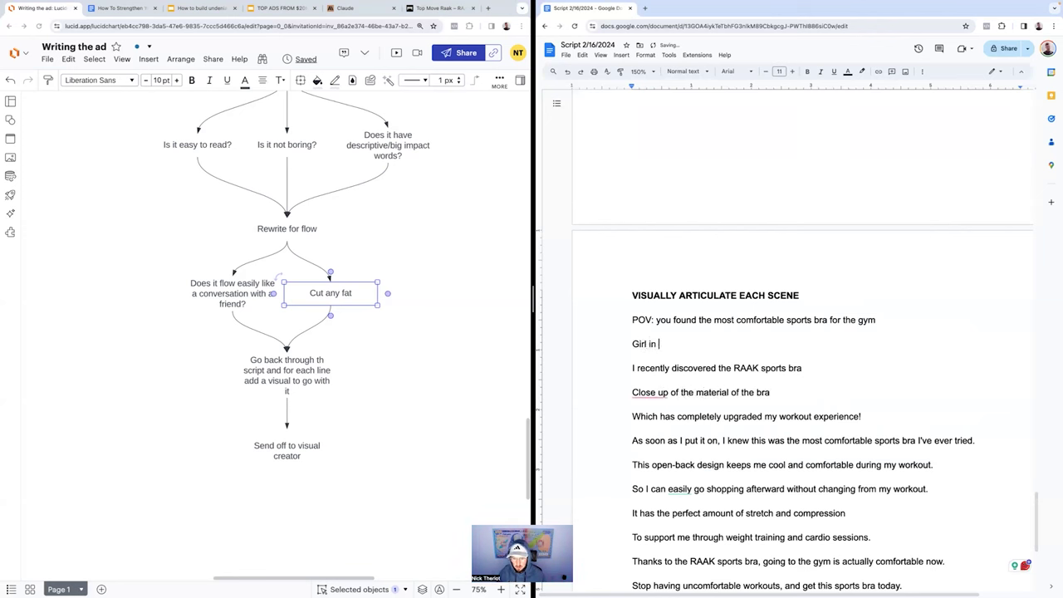
pyautogui.write('the gym working o')
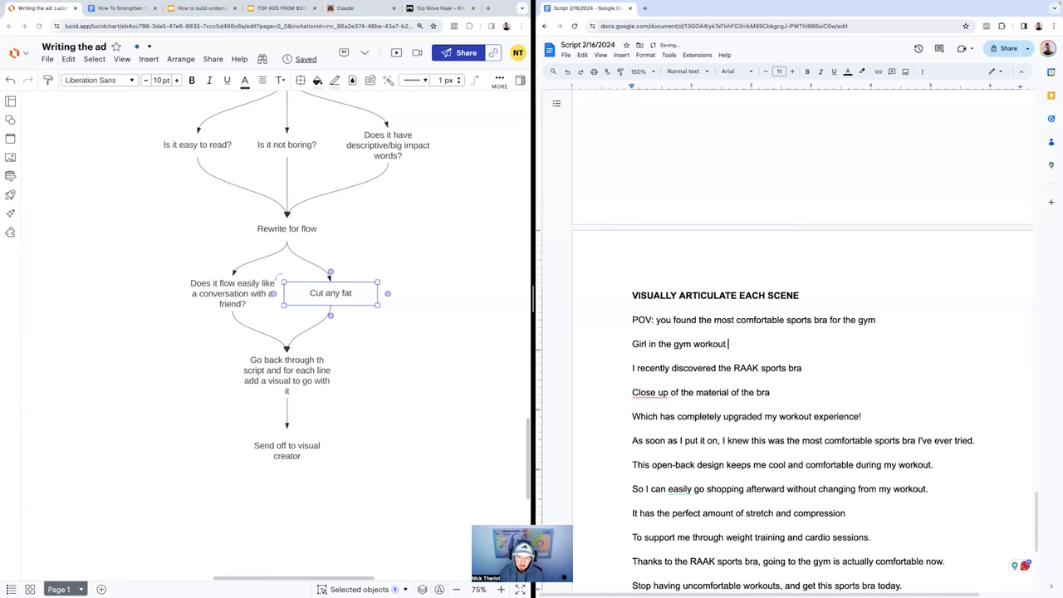
pyautogui.write('ut, mid')
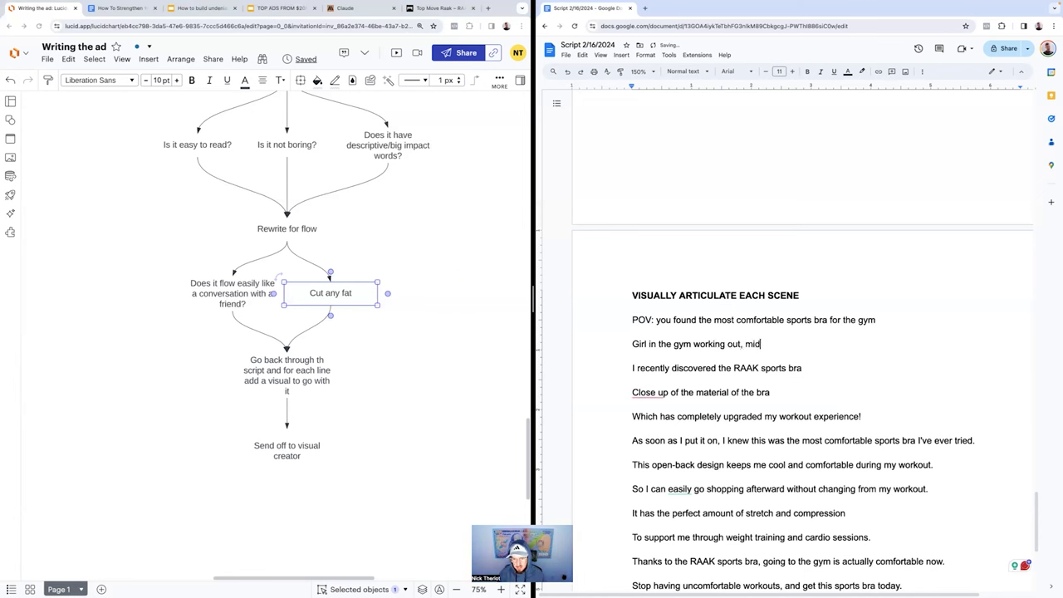
pyautogui.write(' d')
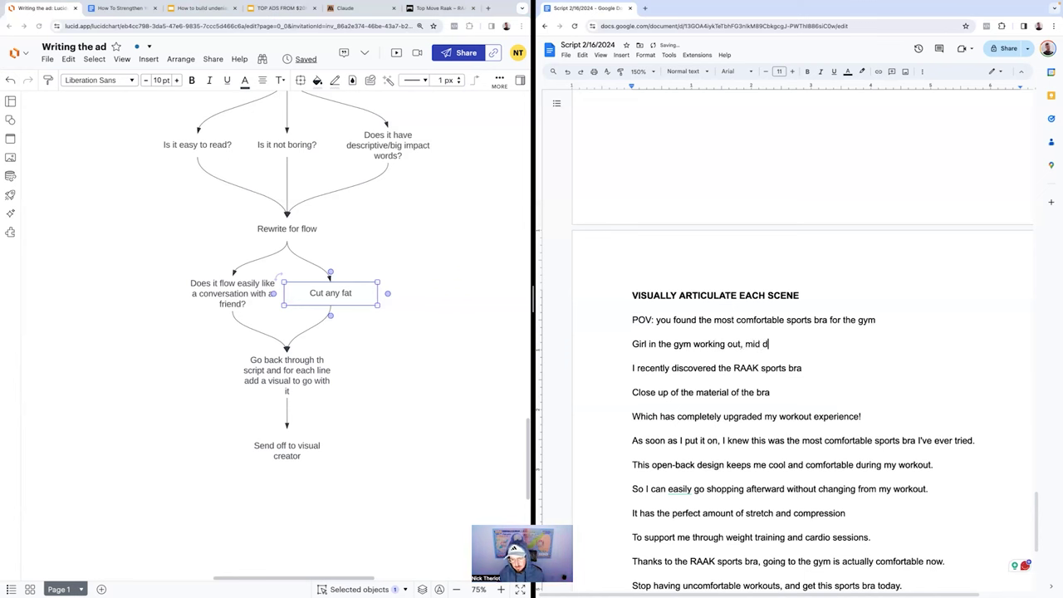
pyautogui.write('istance shot,')
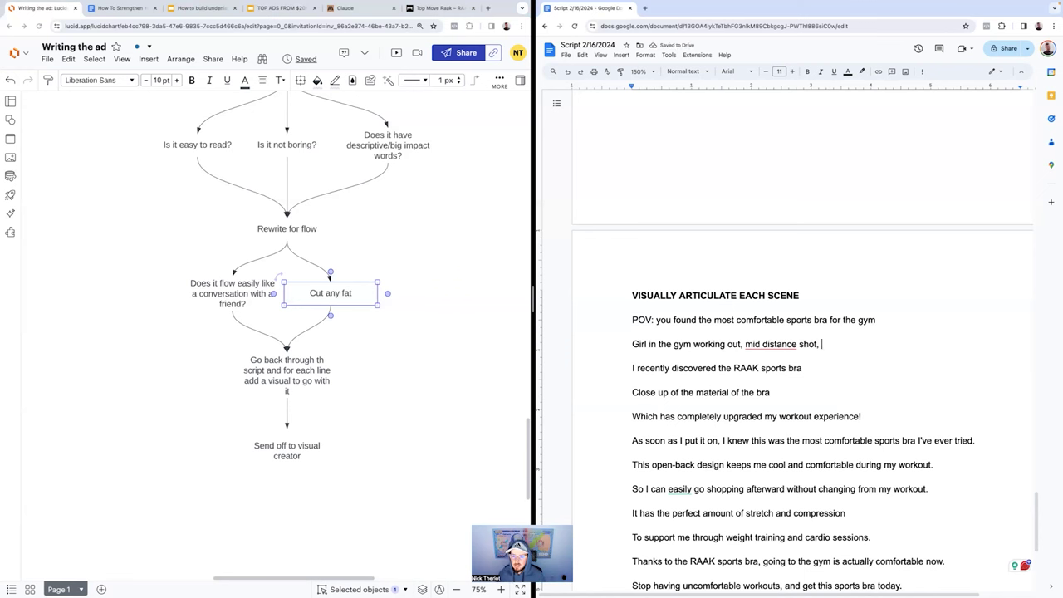
pyautogui.doubleClick(780, 344)
pyautogui.click(769, 369)
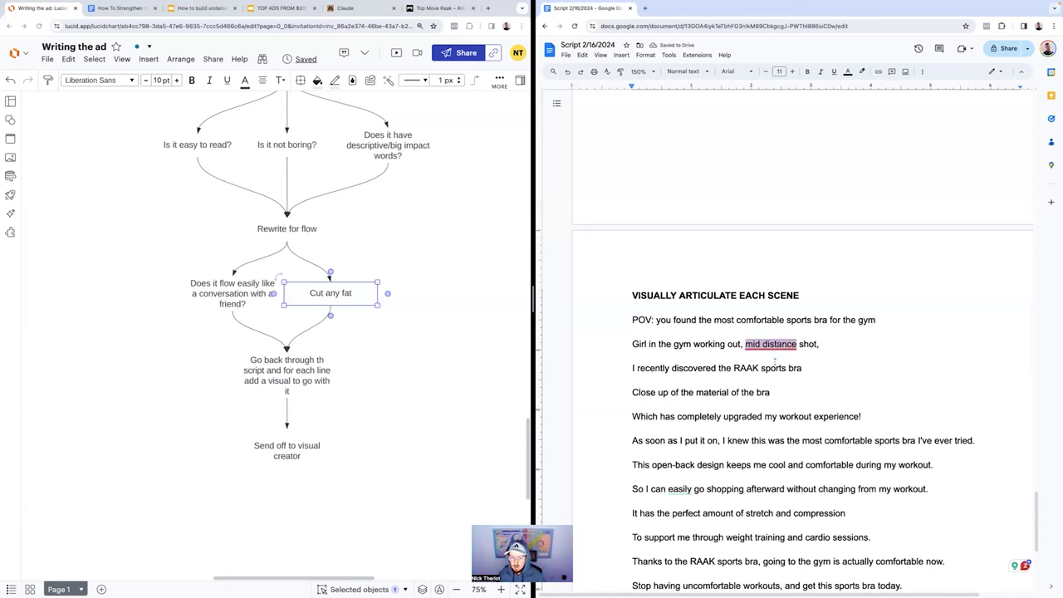
pyautogui.click(835, 344)
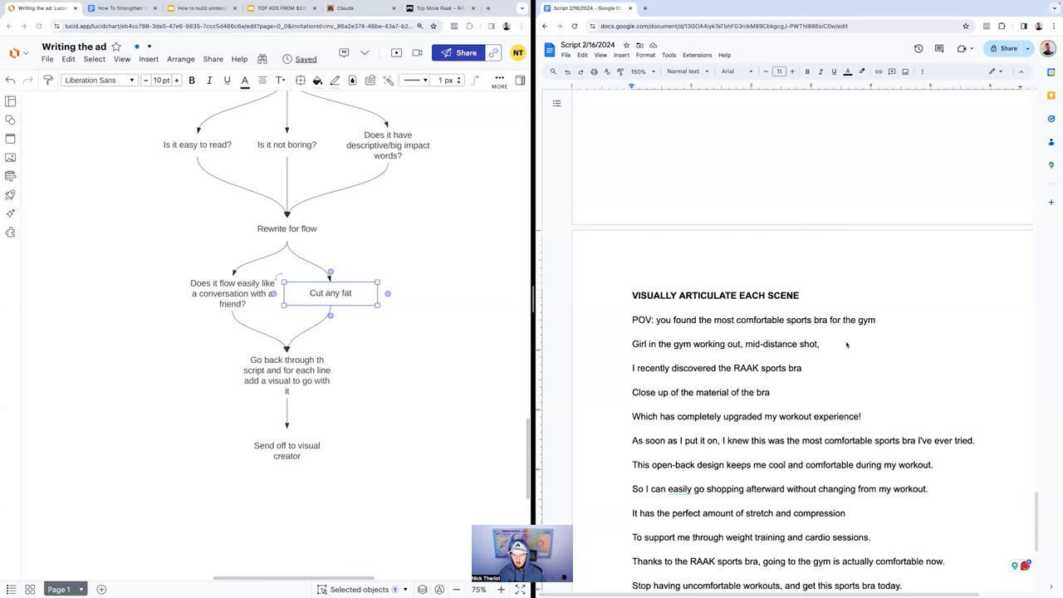
# Step: Add a 'Visual hook 1 - girl doing burpees' line below the mid-distance shot note
pyautogui.write('cl')
pyautogui.press('BackSpace')
pyautogui.press('BackSpace')
pyautogui.press('BackSpace')
pyautogui.press('BackSpace')
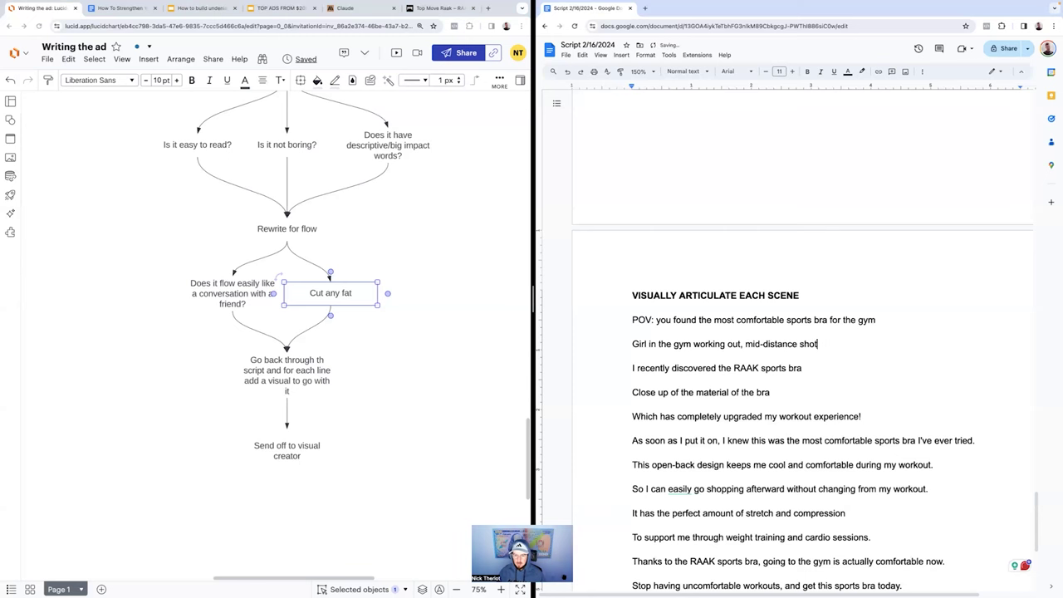
pyautogui.press('Return')
pyautogui.write('Viusla h')
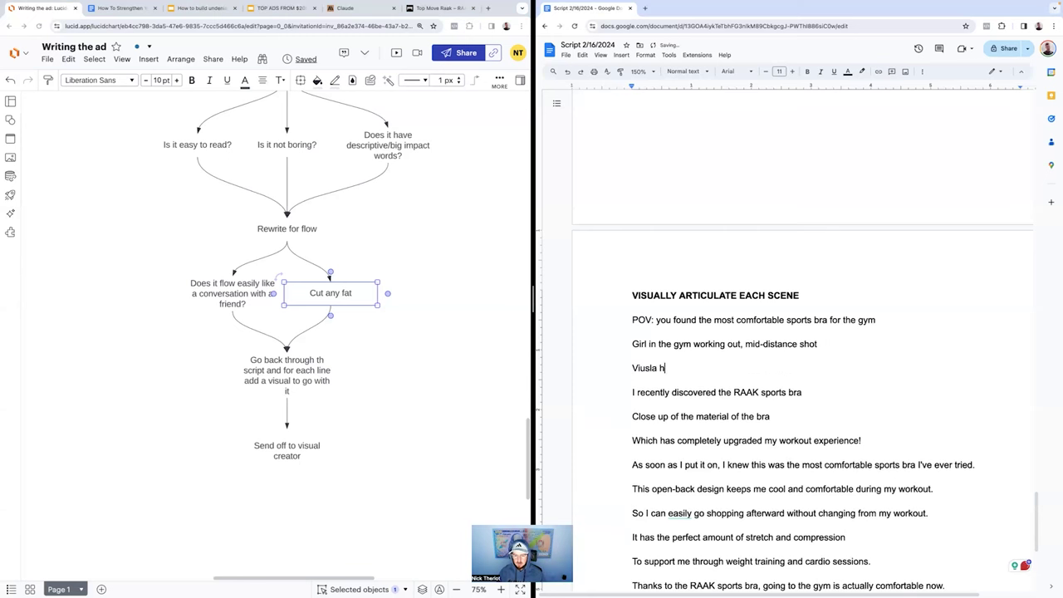
pyautogui.write('ook 1 - ')
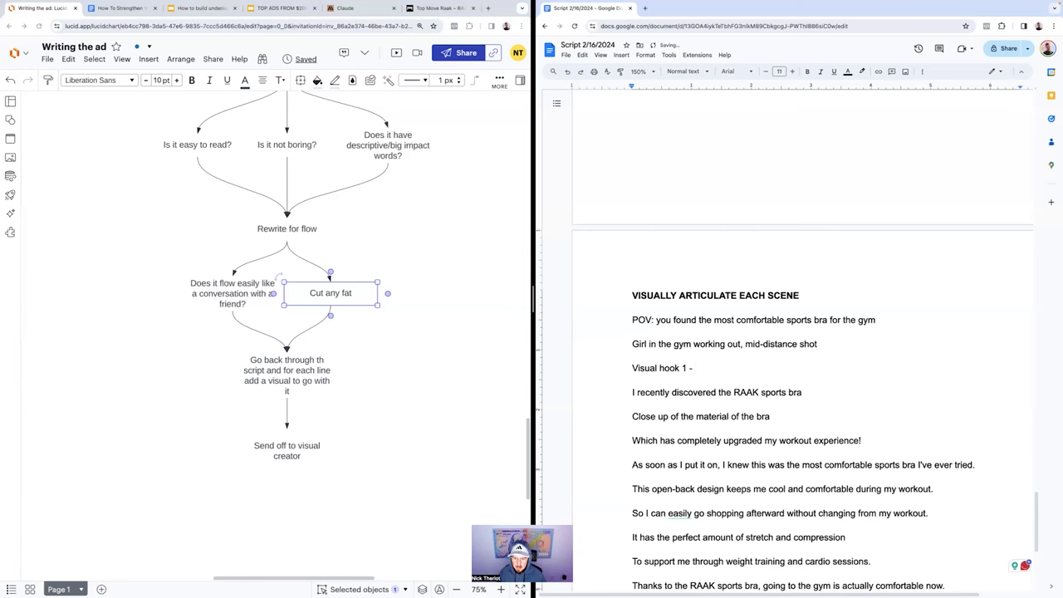
pyautogui.write('girl doing burm')
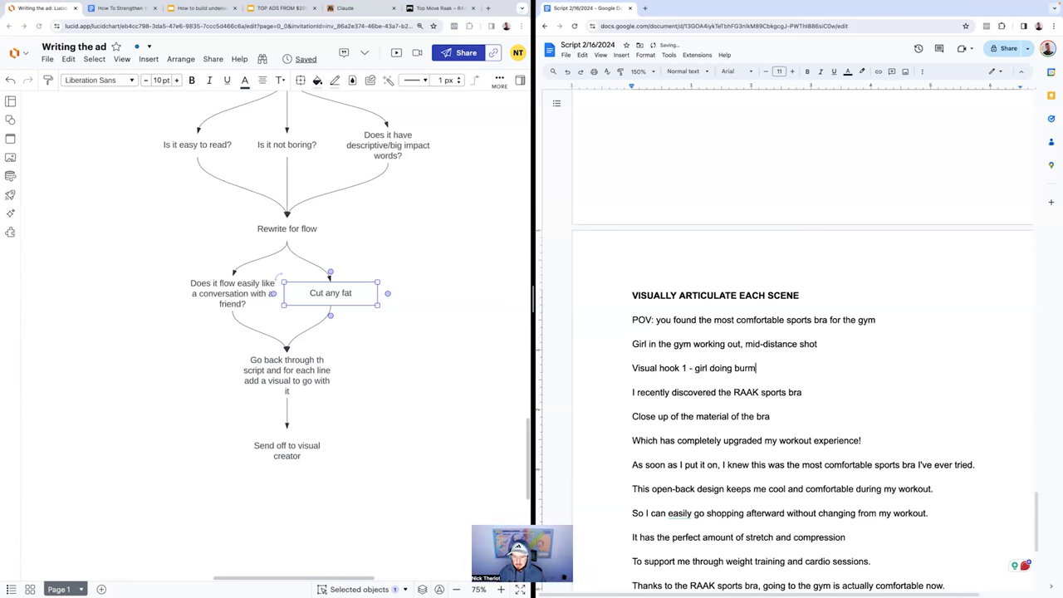
pyautogui.press('BackSpace')
pyautogui.write('pees')
# Step: Add 'Visual hook 2 - girl doing lat pulldowns, close up of her back' and select the POV and gym-shot lines
pyautogui.press('Return')
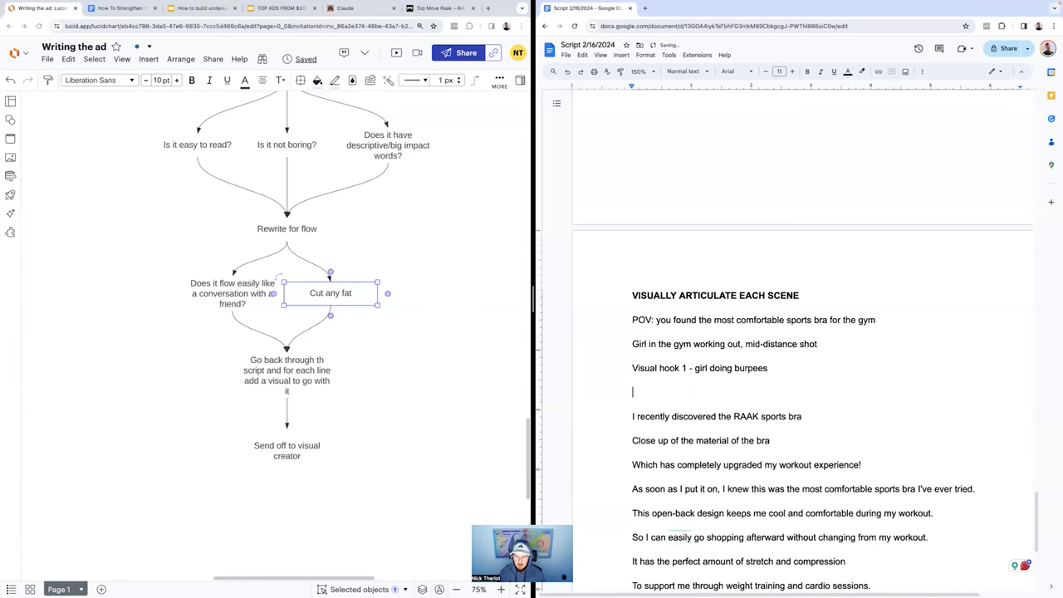
pyautogui.write('Visual hoo')
pyautogui.press('BackSpace')
pyautogui.press('BackSpace')
pyautogui.press('BackSpace')
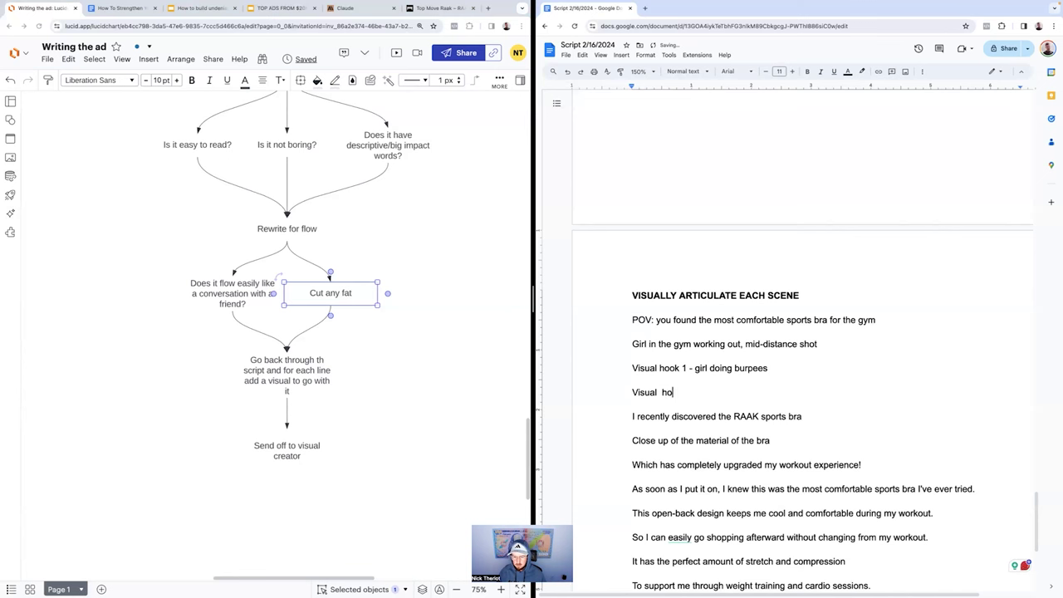
pyautogui.write('hook 2 - girl')
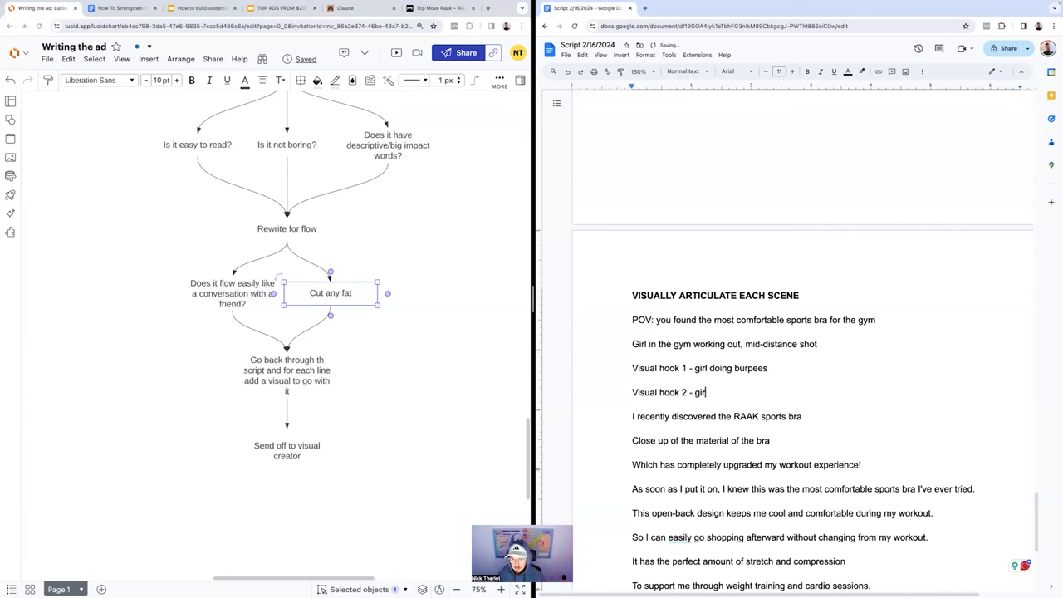
pyautogui.write(' doing ')
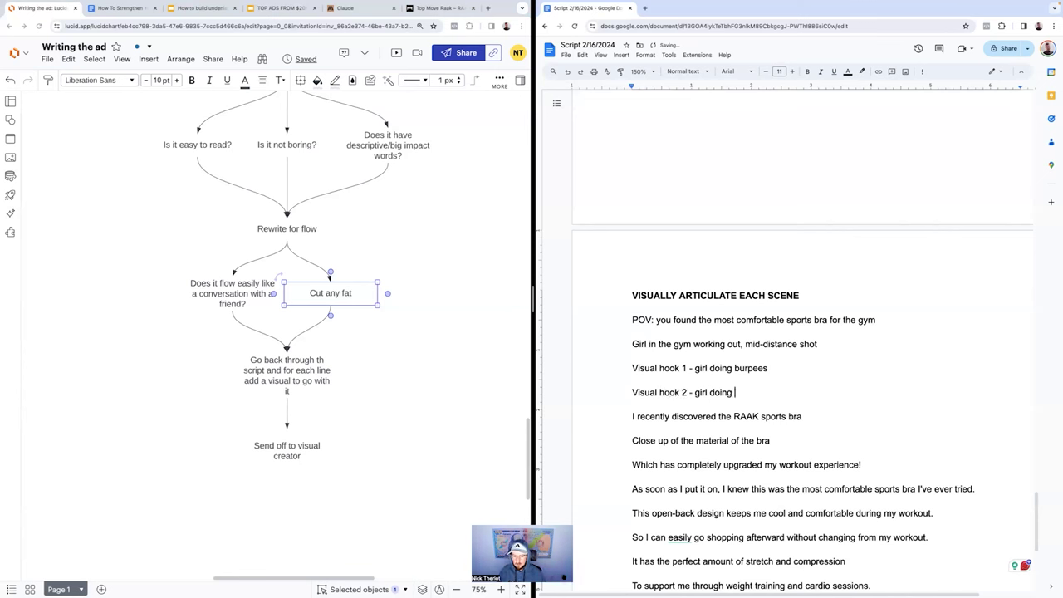
pyautogui.write('lat pulldowns, clos')
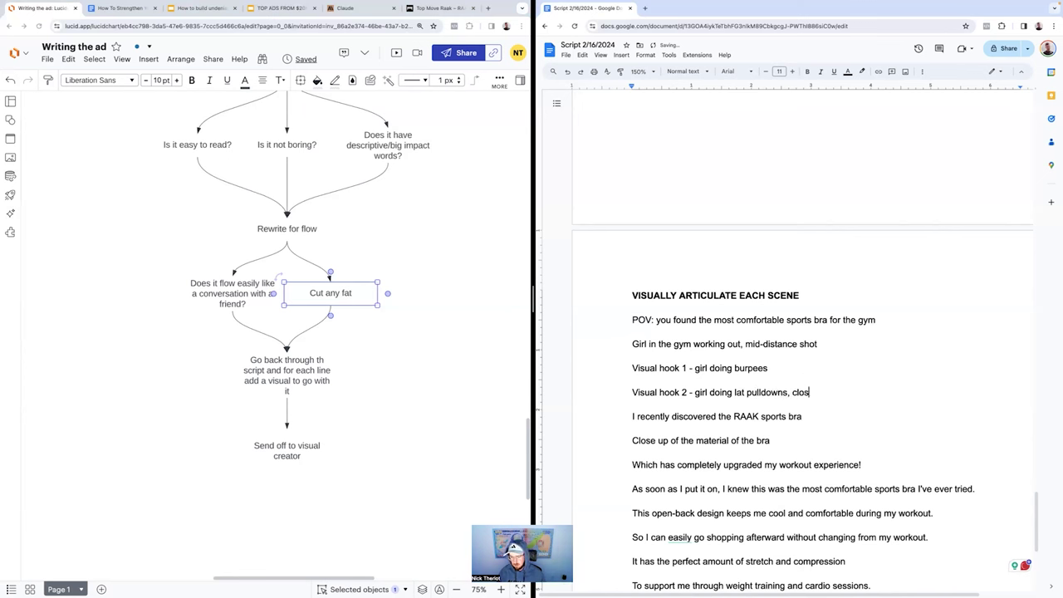
pyautogui.write('e up of')
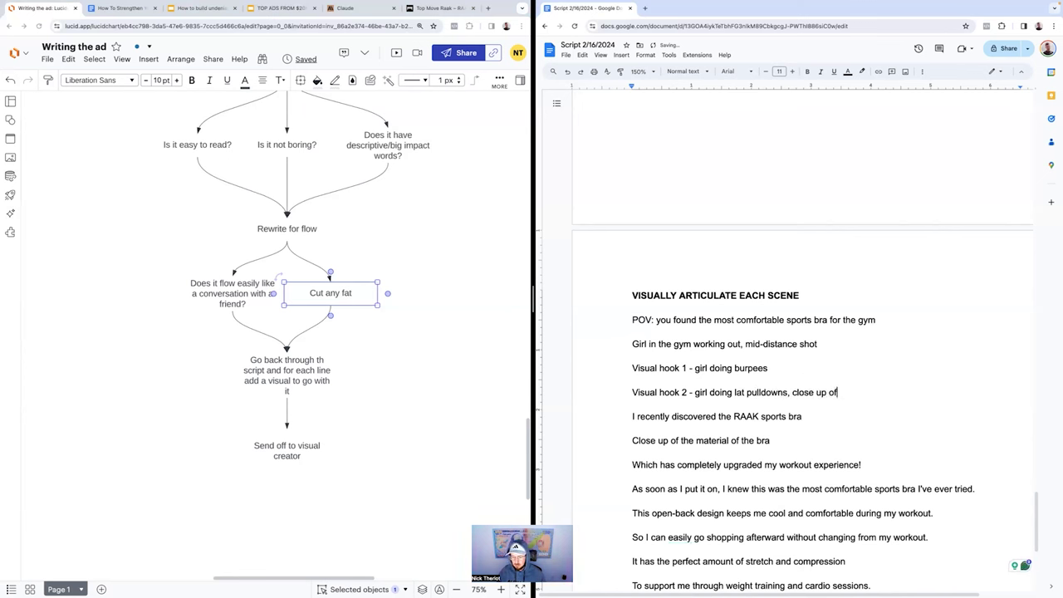
pyautogui.write(' her back')
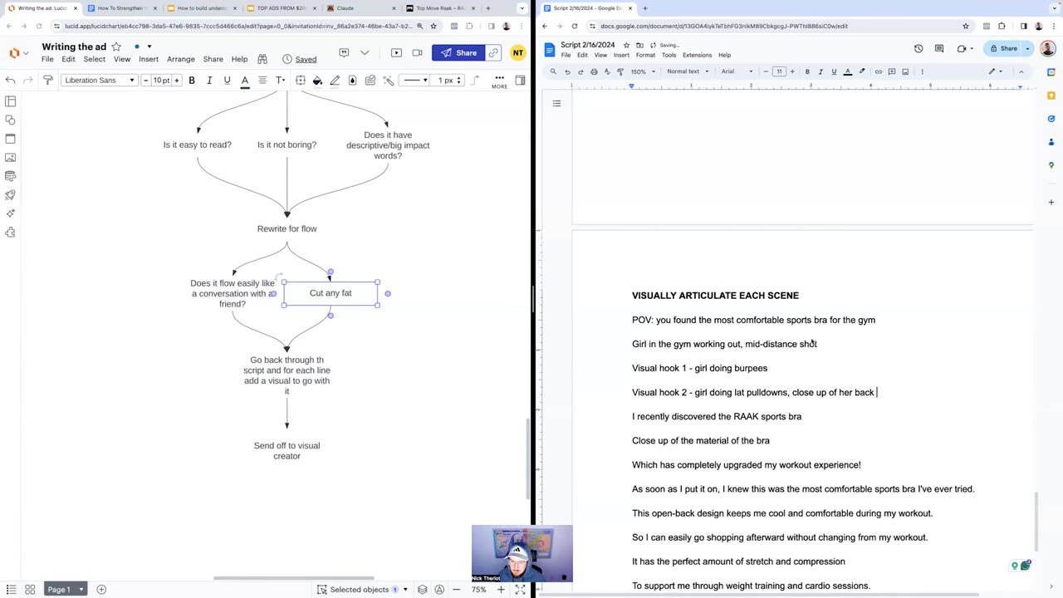
pyautogui.moveTo(818, 345); pyautogui.dragTo(613, 322)
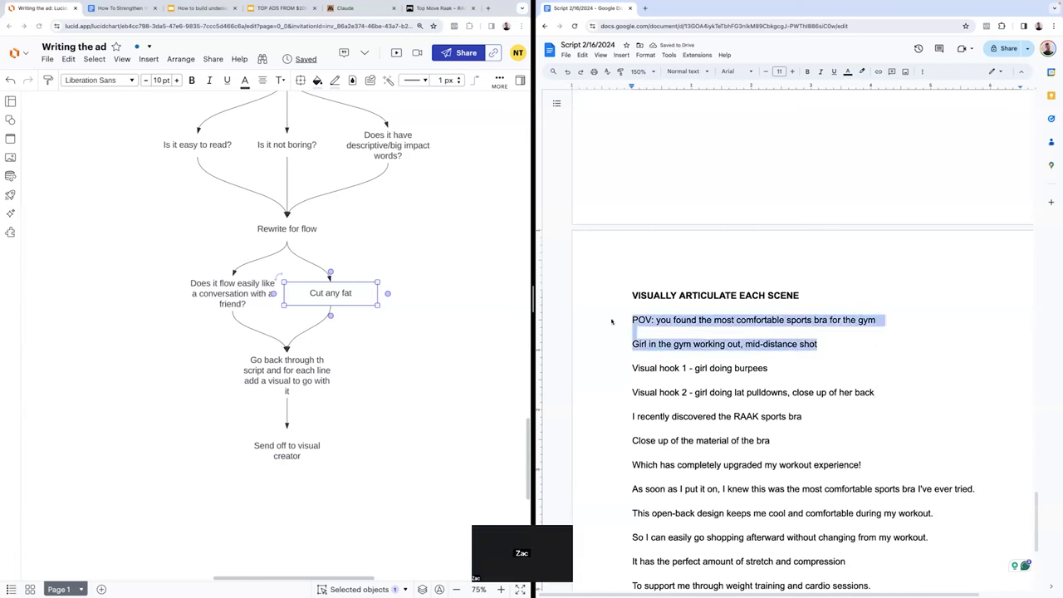
# Step: Delete the POV and gym-shot lines and add a 'Visual hook 3 -' line below Visual hook 2
pyautogui.press('BackSpace')
pyautogui.press('BackSpace')
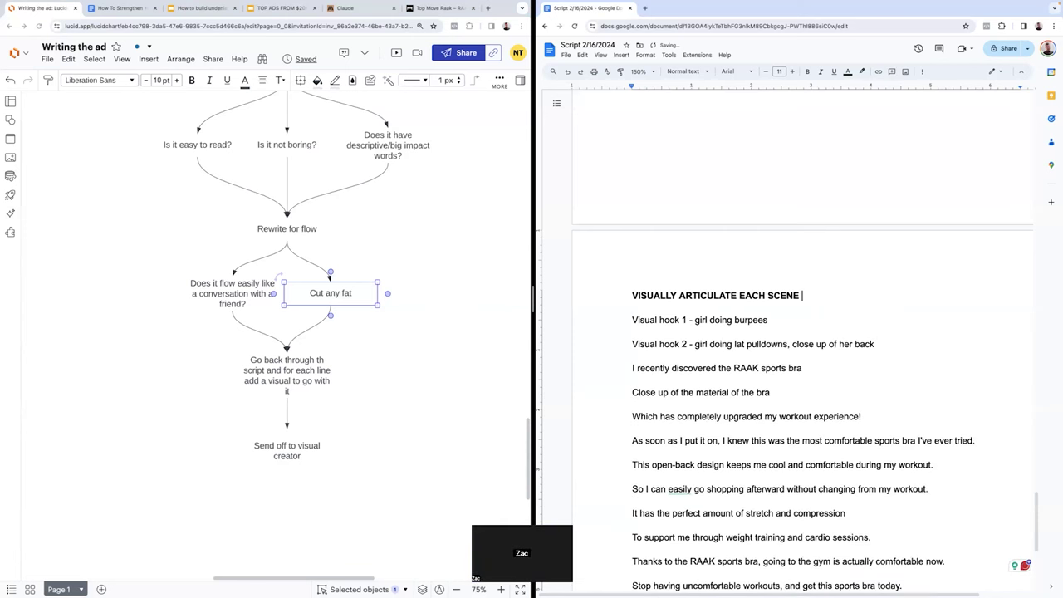
pyautogui.click(902, 347)
pyautogui.press('Return')
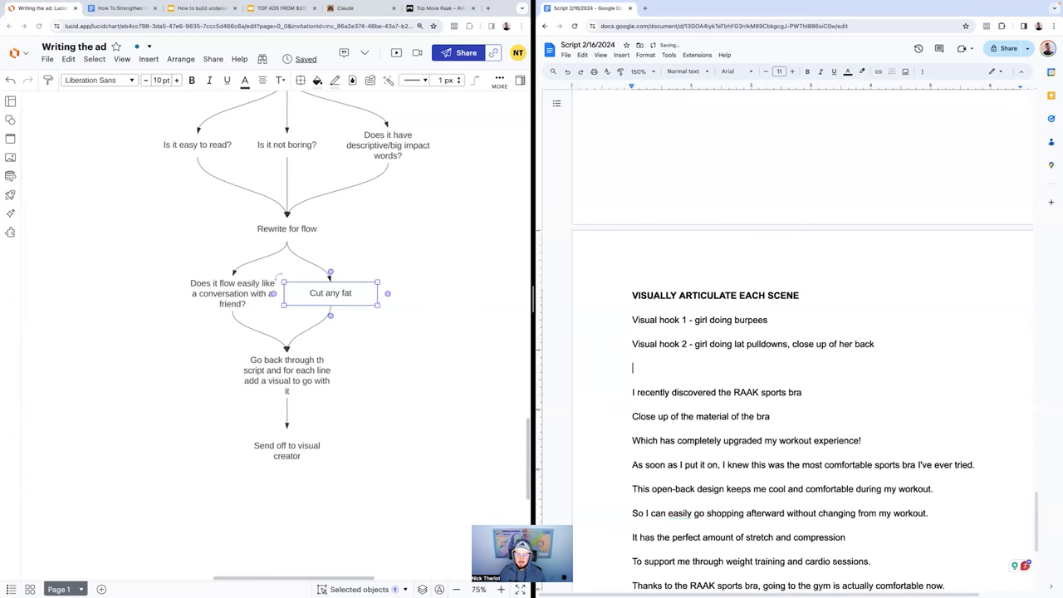
pyautogui.write('Visual 3 -')
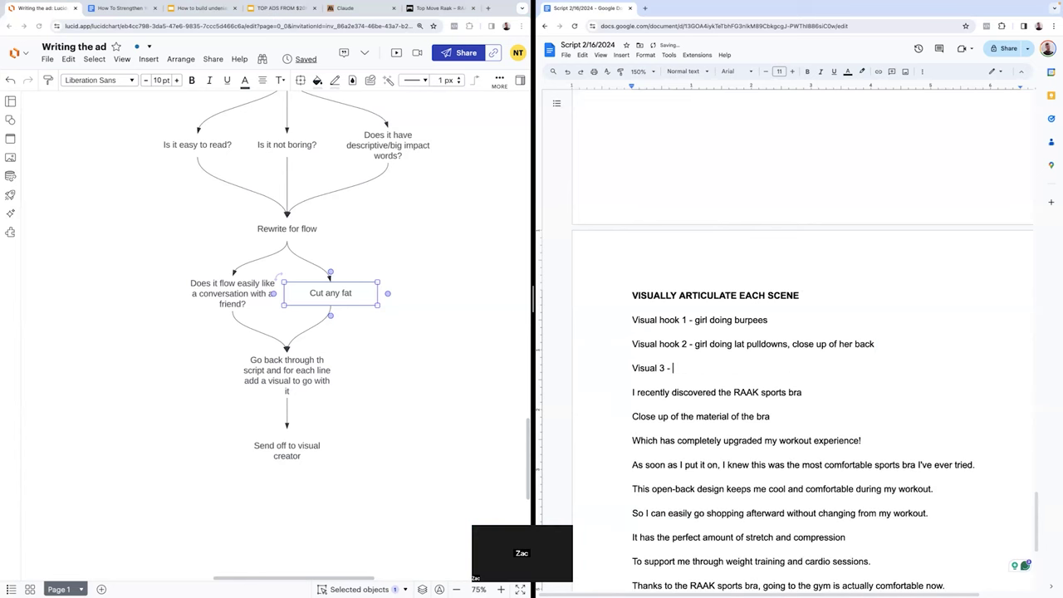
pyautogui.scroll(-1, 672, 357)
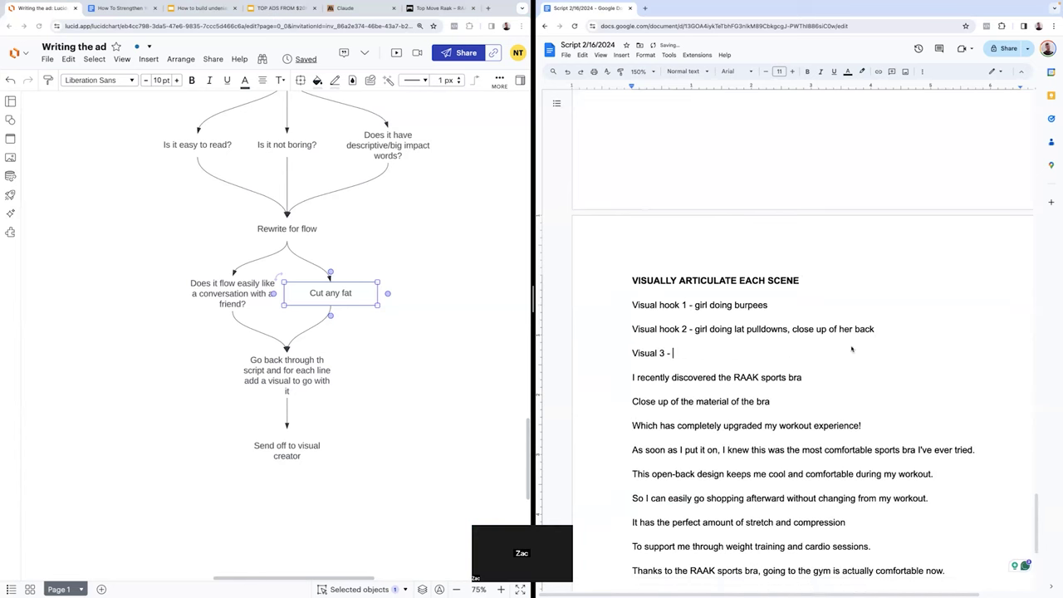
pyautogui.click(664, 353)
pyautogui.write('hook')
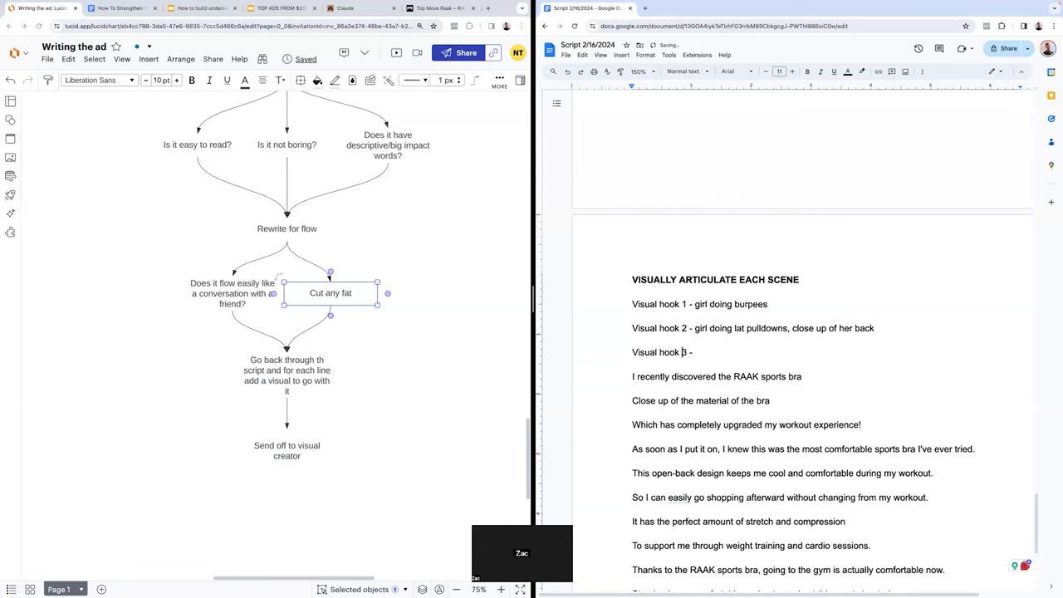
pyautogui.click(716, 352)
# Step: Insert a blank line above the Research heading
pyautogui.scroll(-2, 716, 353)
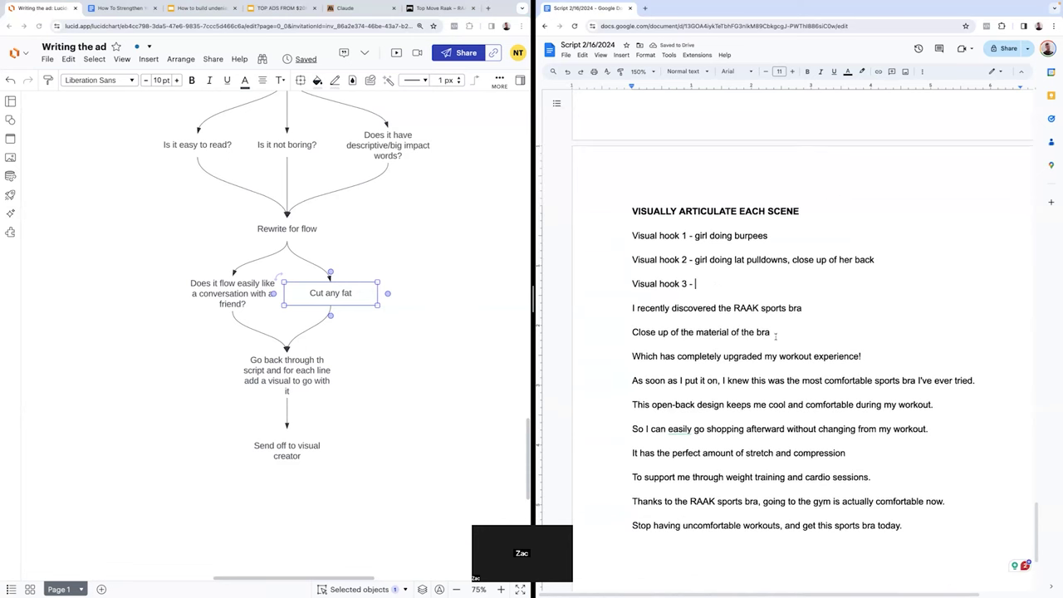
pyautogui.scroll(-15, 790, 340)
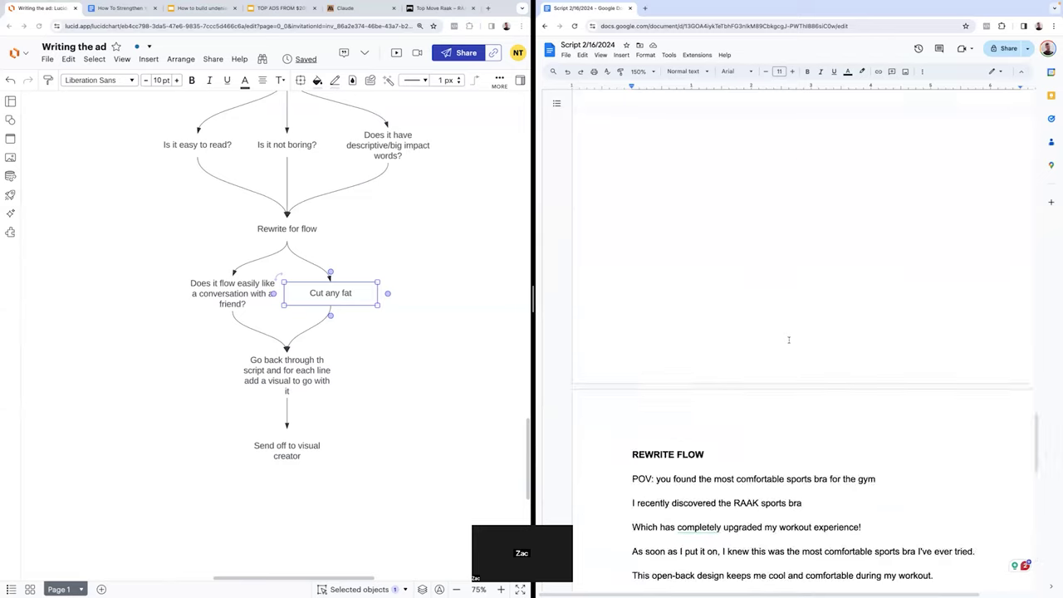
pyautogui.scroll(4, 790, 339)
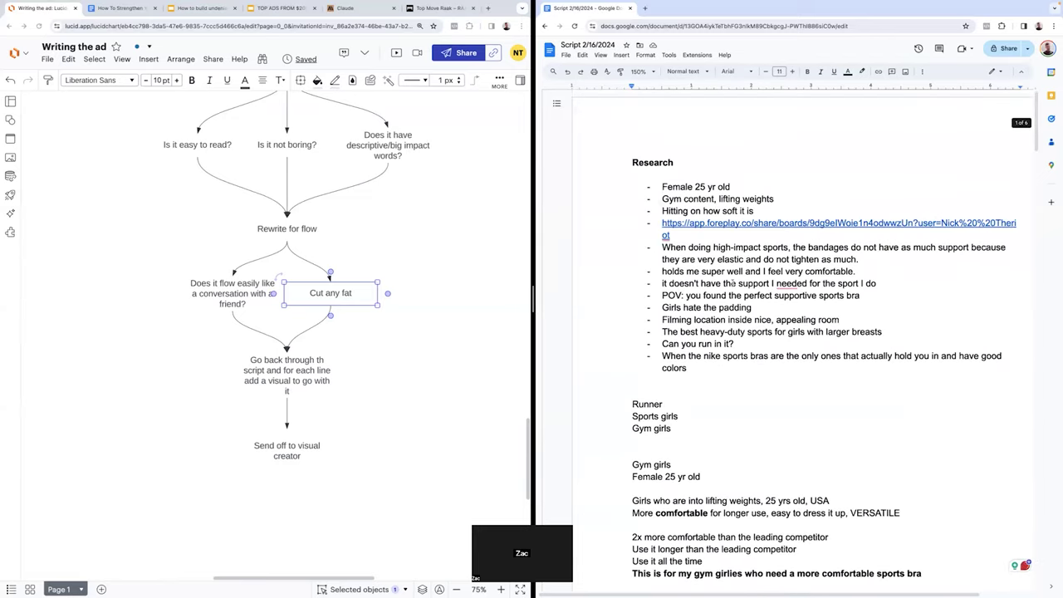
pyautogui.click(636, 158)
pyautogui.press('Return')
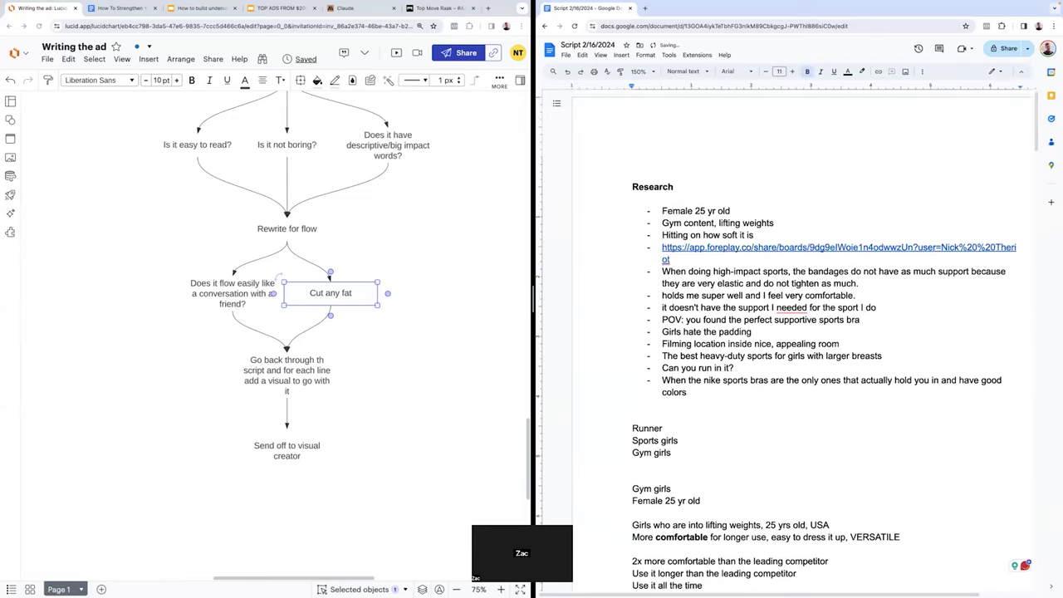
pyautogui.click(200, 7)
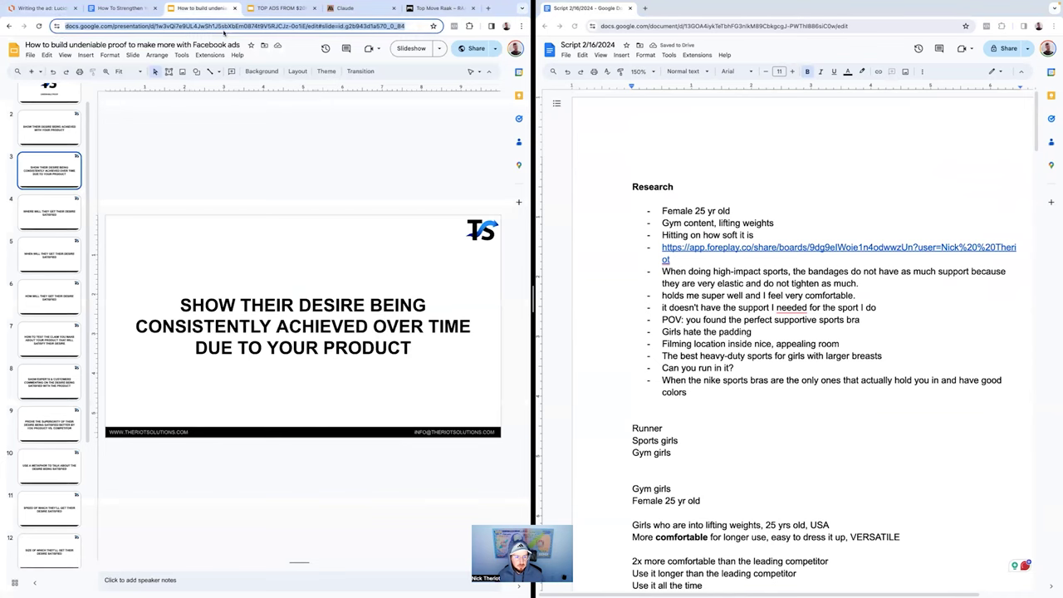
# Step: Paste links to the undeniable-proof deck and the TOP ADS FROM $20M IN SPEND OF 2023 deck above Research
pyautogui.click(669, 165)
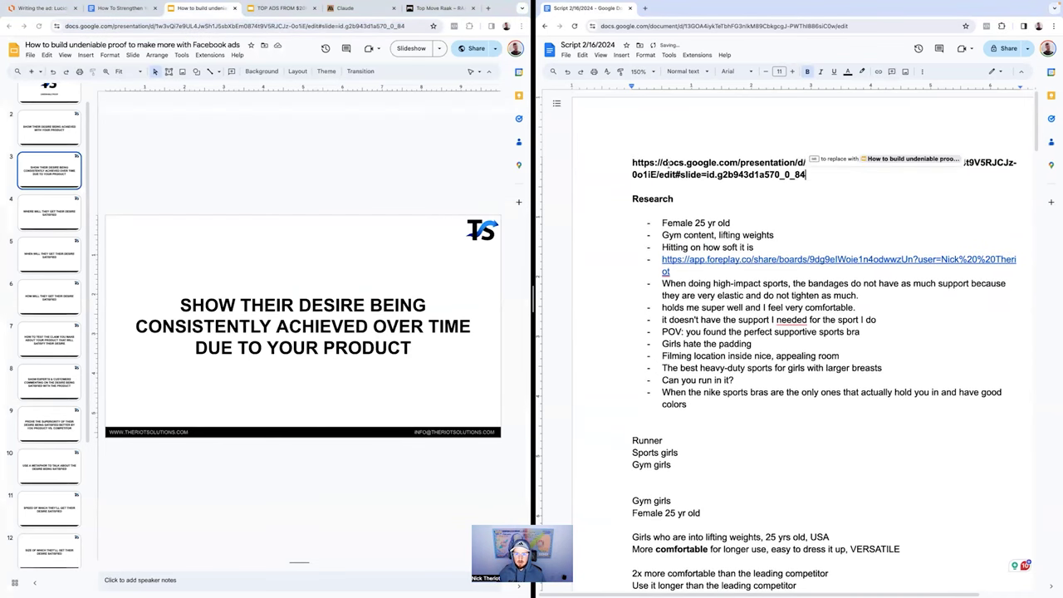
pyautogui.click(282, 8)
pyautogui.click(264, 26)
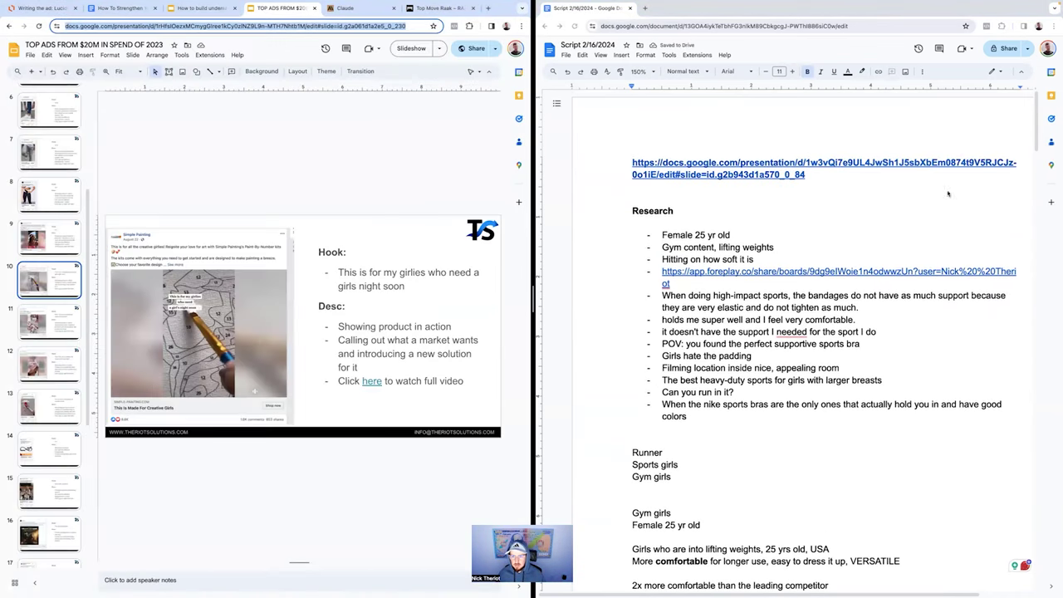
pyautogui.click(948, 193)
pyautogui.press('Return')
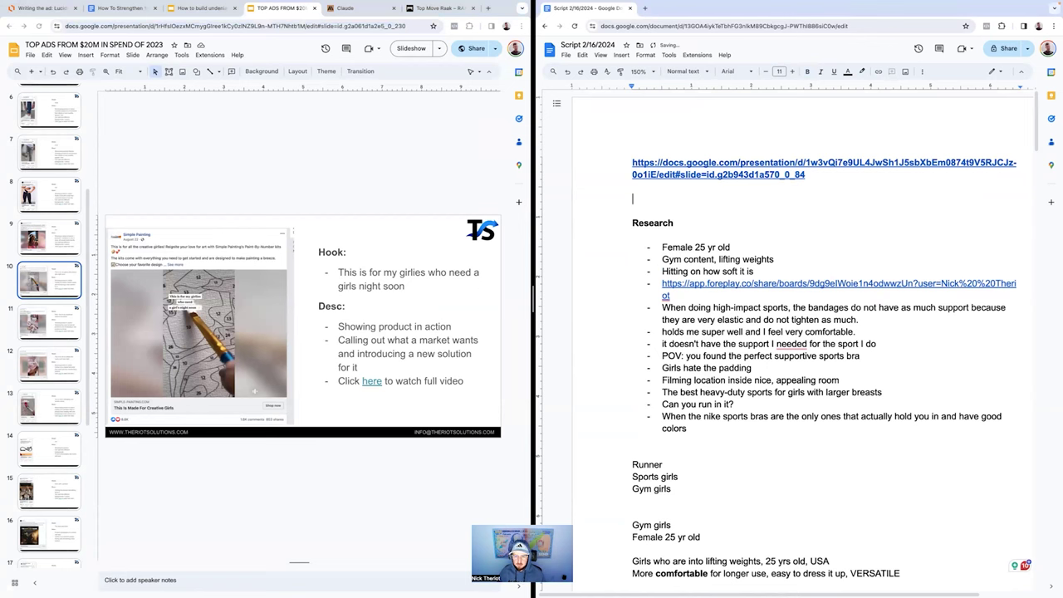
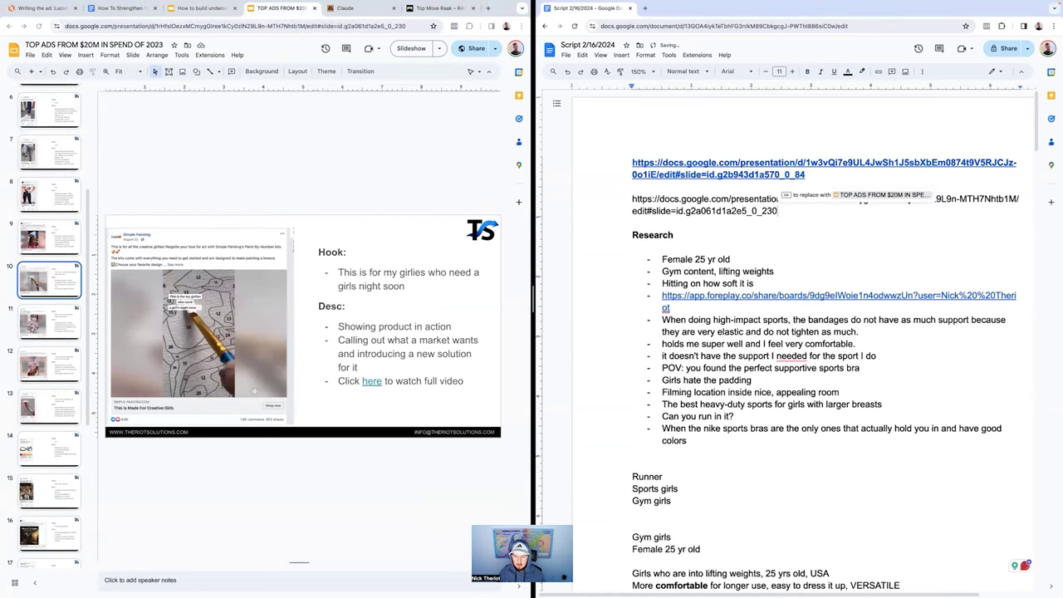
pyautogui.press('Return')
# Step: Add the headline/hook document's link on its own line below the deck links
pyautogui.click(121, 7)
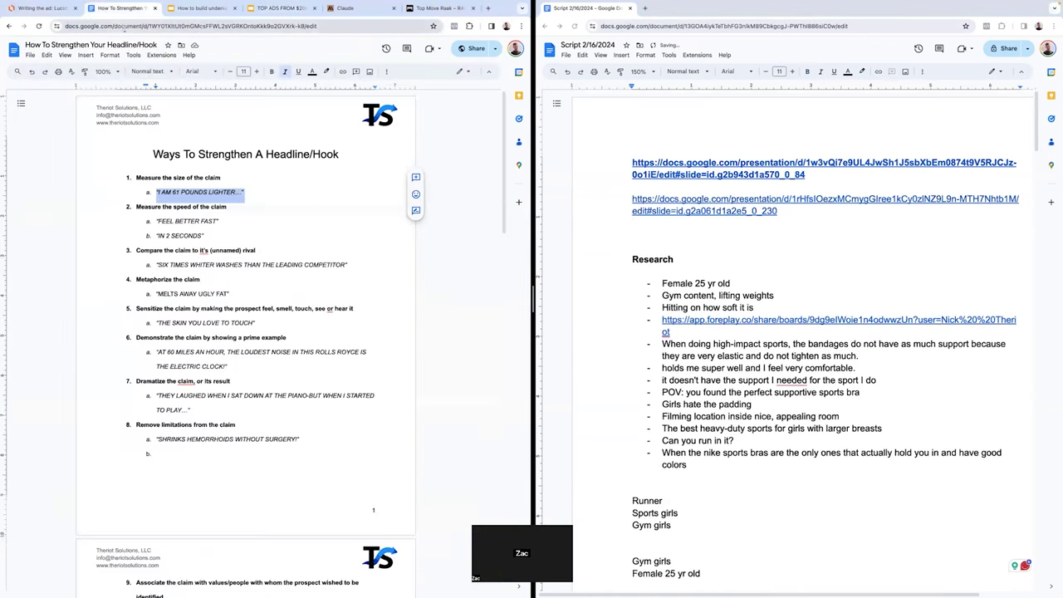
pyautogui.click(191, 26)
pyautogui.click(788, 231)
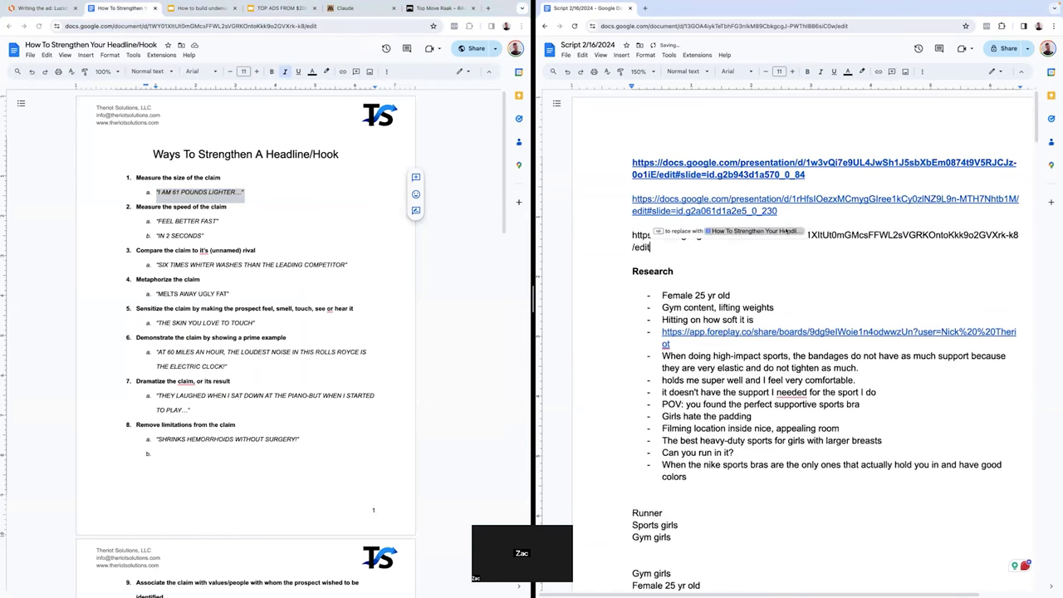
pyautogui.press('Return')
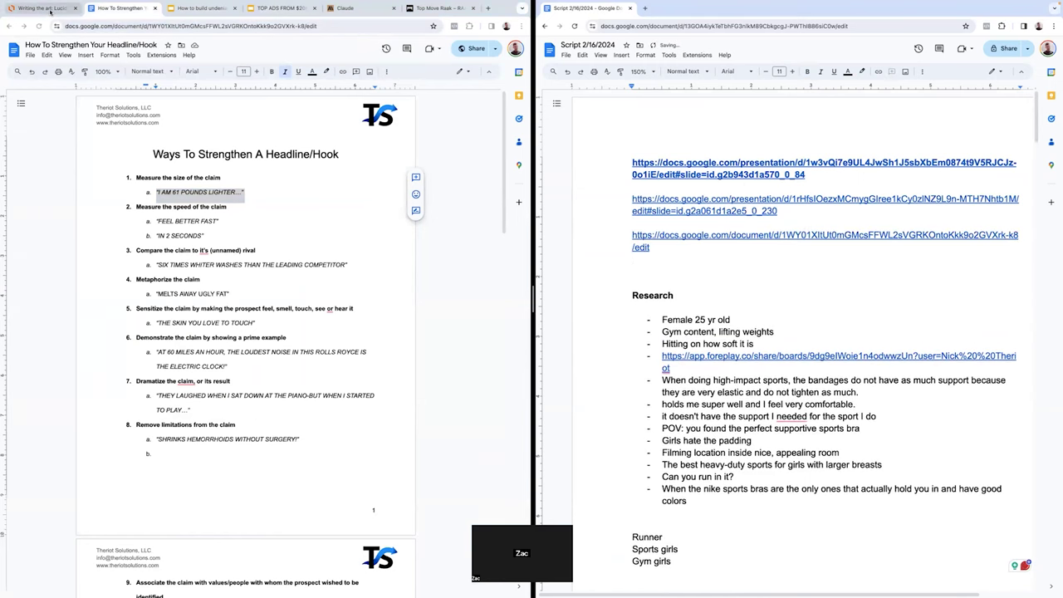
pyautogui.click(46, 8)
# Step: Set the 'Writing the ad' share link to View for any Lucid user and paste it above Research
pyautogui.click(47, 59)
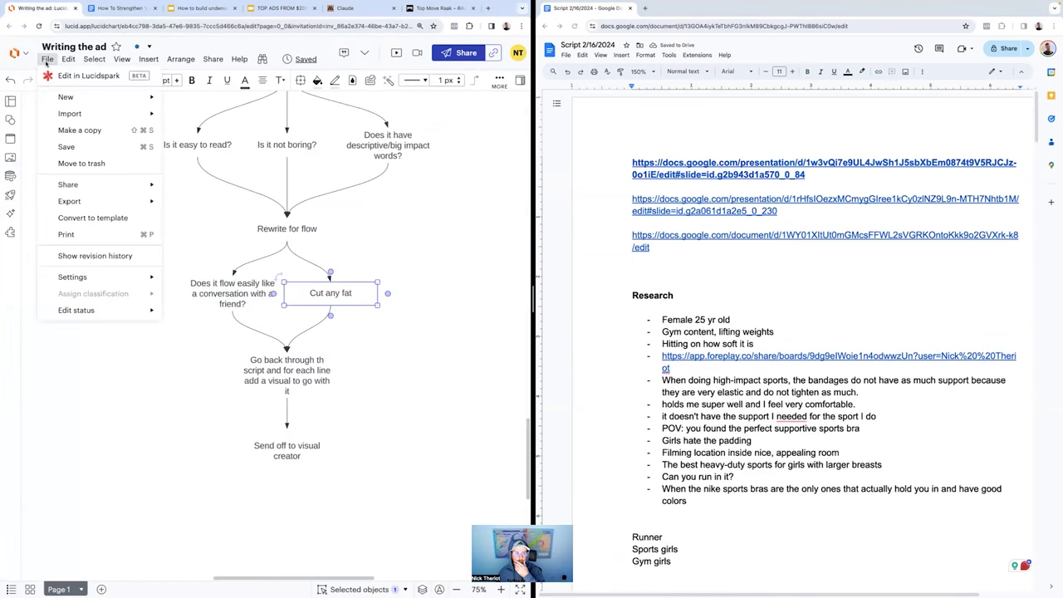
pyautogui.click(449, 54)
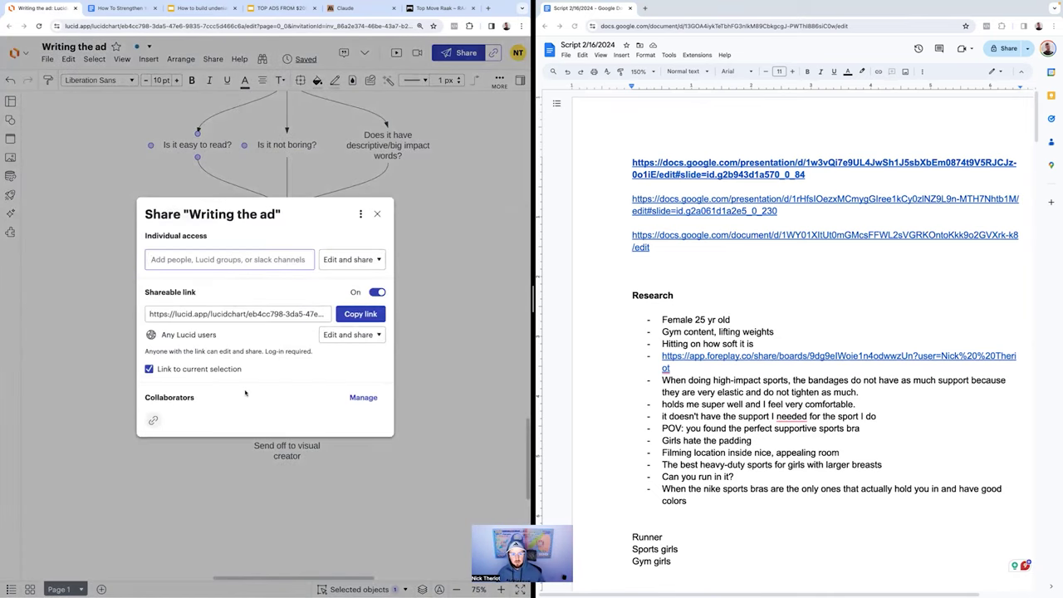
pyautogui.click(380, 336)
pyautogui.click(354, 451)
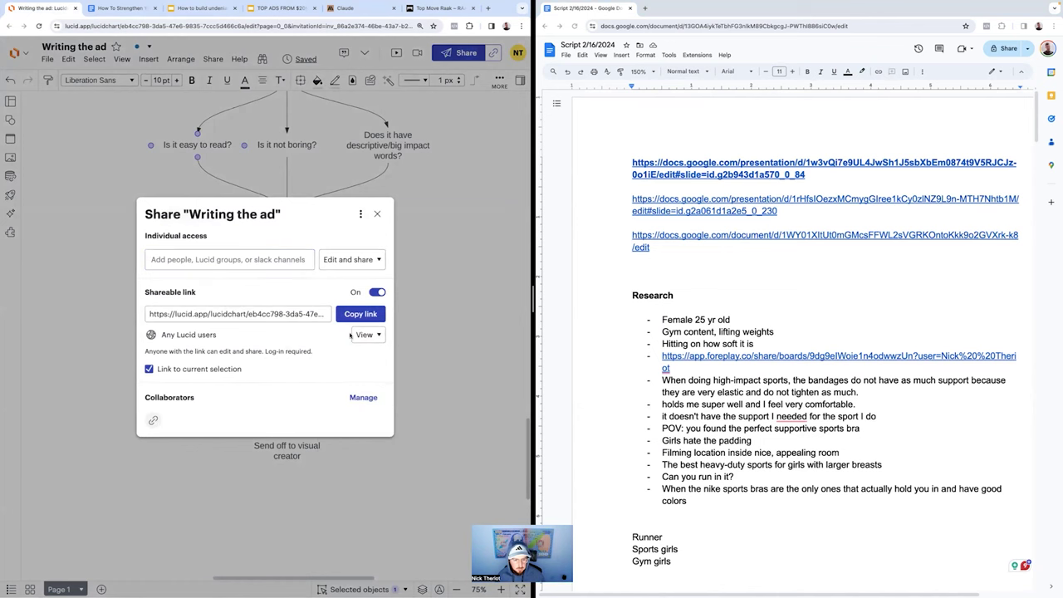
pyautogui.click(359, 314)
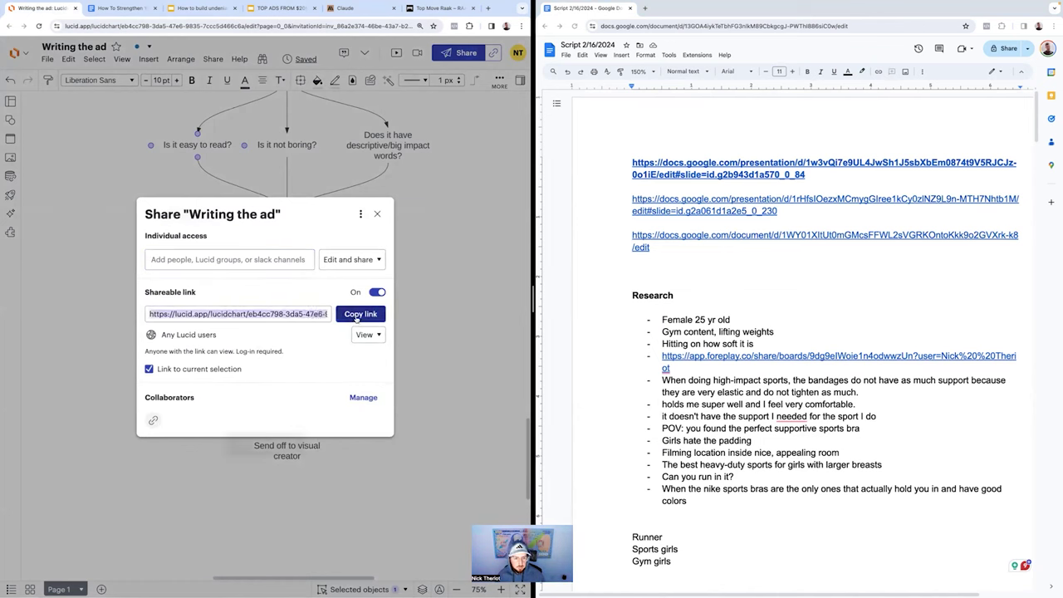
pyautogui.click(696, 263)
pyautogui.hotkey('ctrl', 'v')
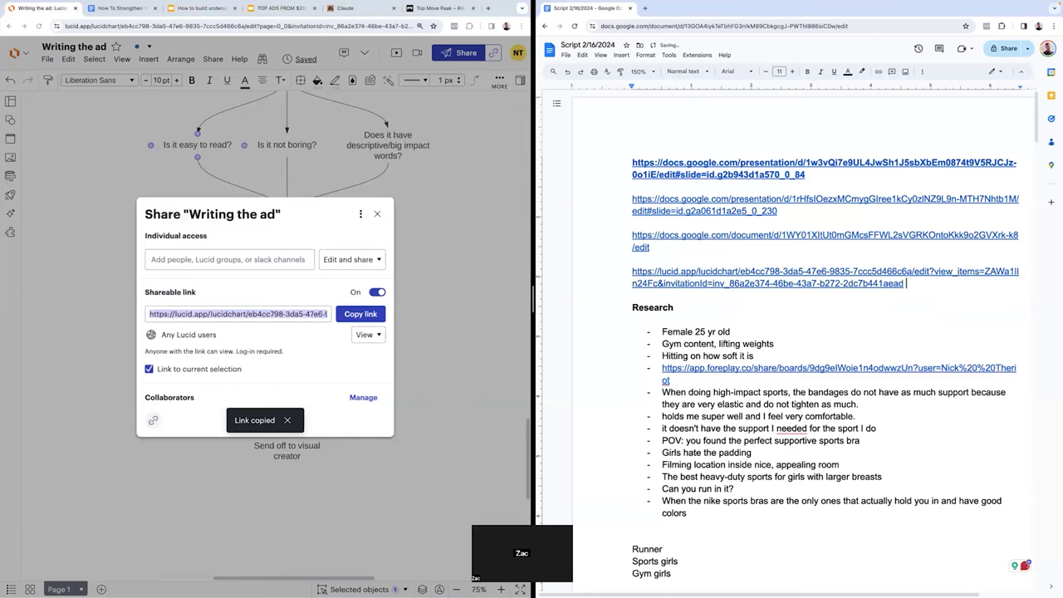
pyautogui.scroll(-15, 543, 366)
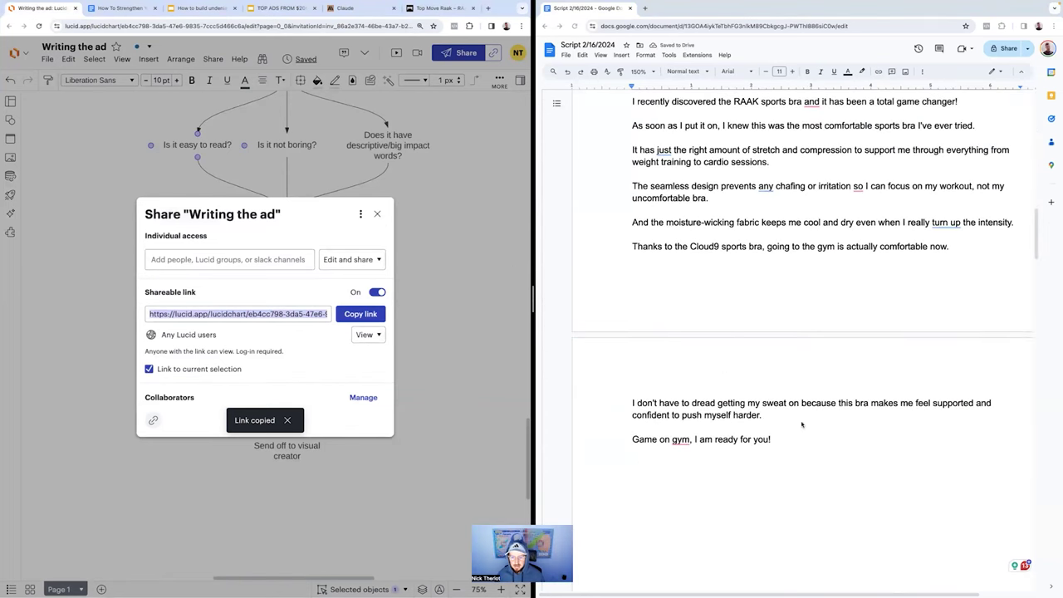
# Step: Close the Lucidchart sharing settings and select the POV hook line under REWRITE FLOW
pyautogui.scroll(-2, 802, 424)
pyautogui.scroll(-5, 802, 425)
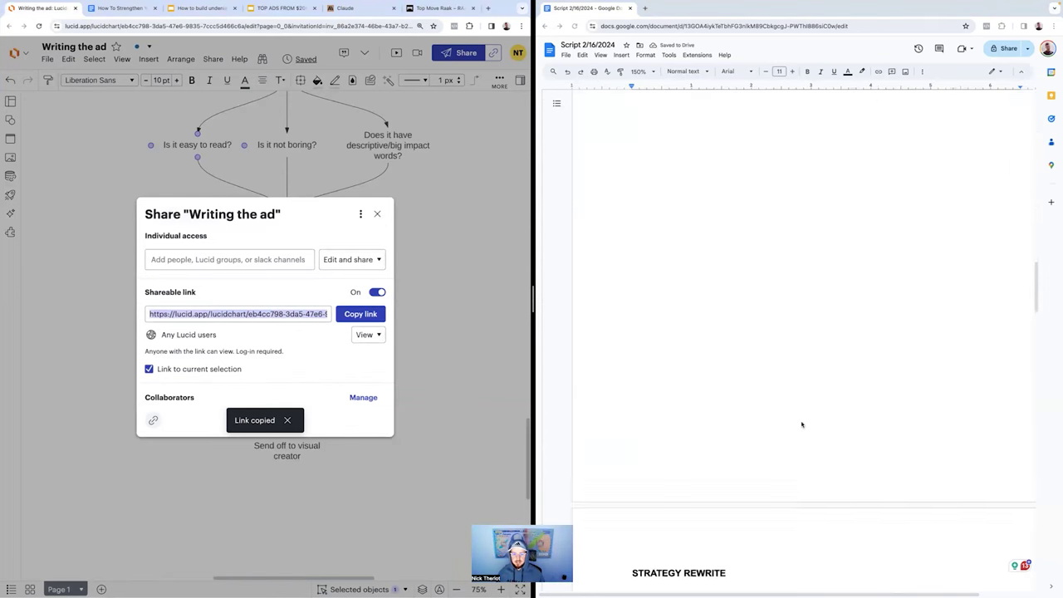
pyautogui.click(377, 214)
pyautogui.scroll(-15, 821, 372)
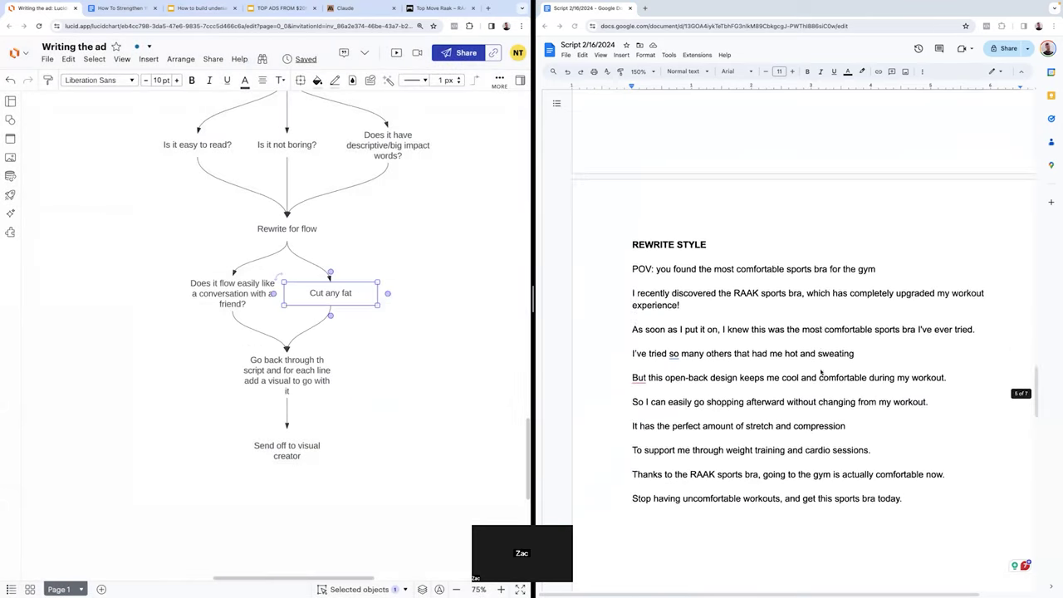
pyautogui.scroll(-12, 821, 372)
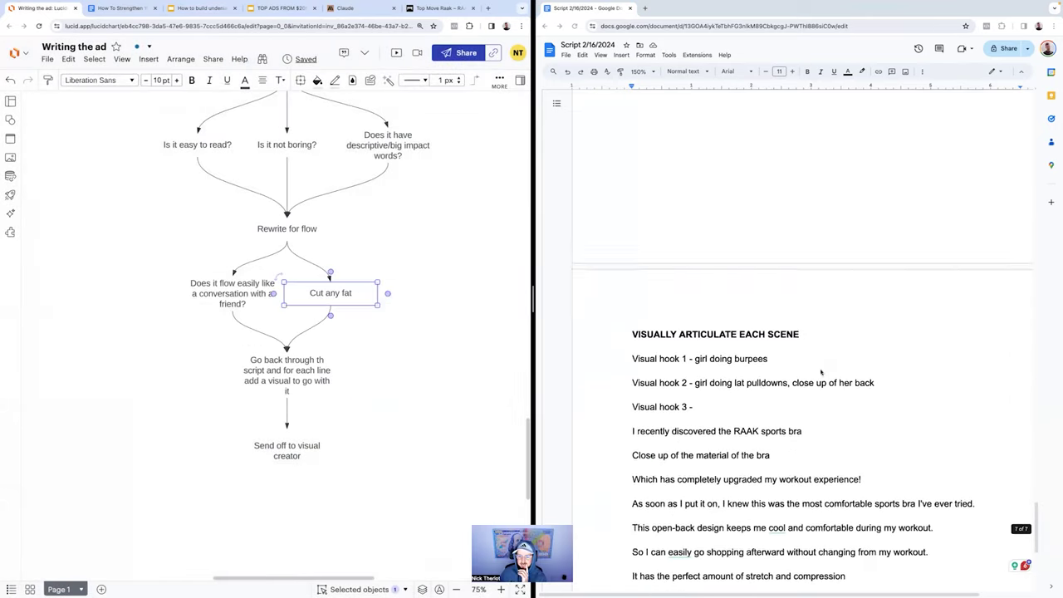
pyautogui.scroll(-1, 821, 372)
pyautogui.scroll(1, 748, 283)
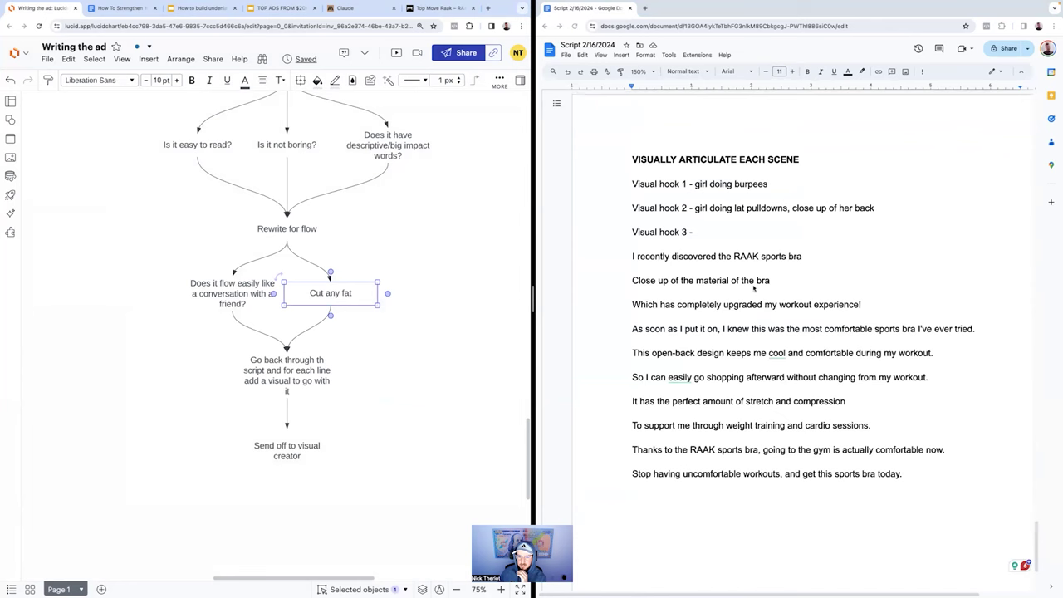
pyautogui.doubleClick(717, 232)
pyautogui.click(717, 232)
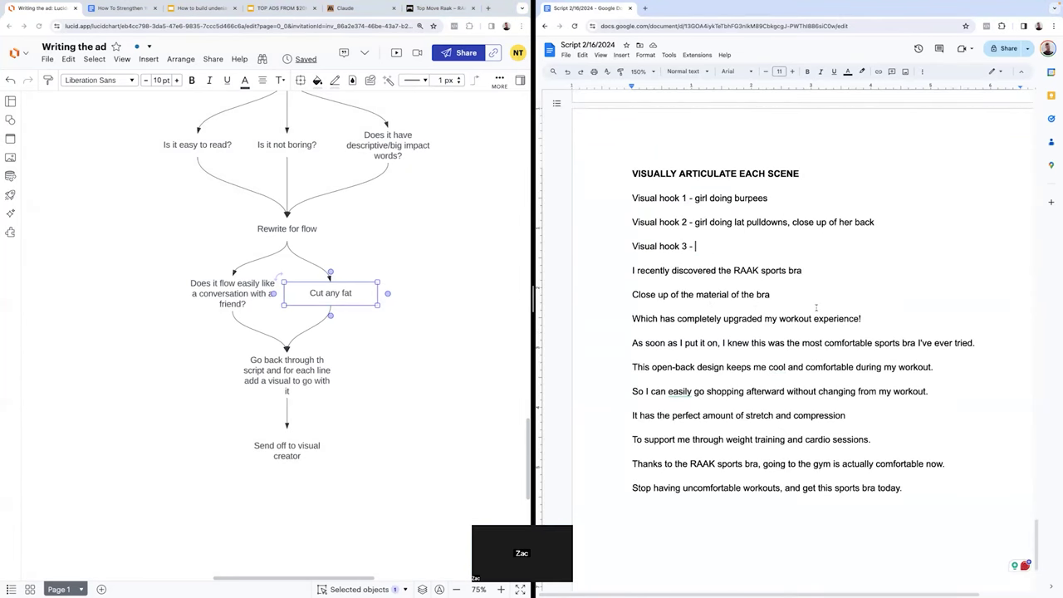
pyautogui.scroll(-3, 816, 308)
pyautogui.scroll(4, 816, 308)
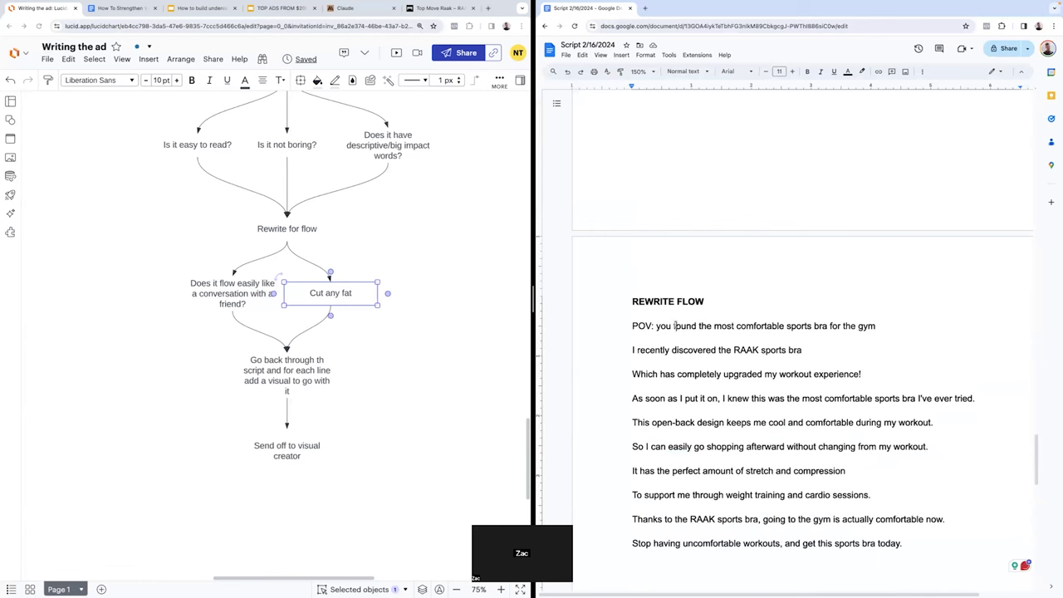
pyautogui.moveTo(632, 301); pyautogui.dragTo(674, 325)
pyautogui.doubleClick(675, 326)
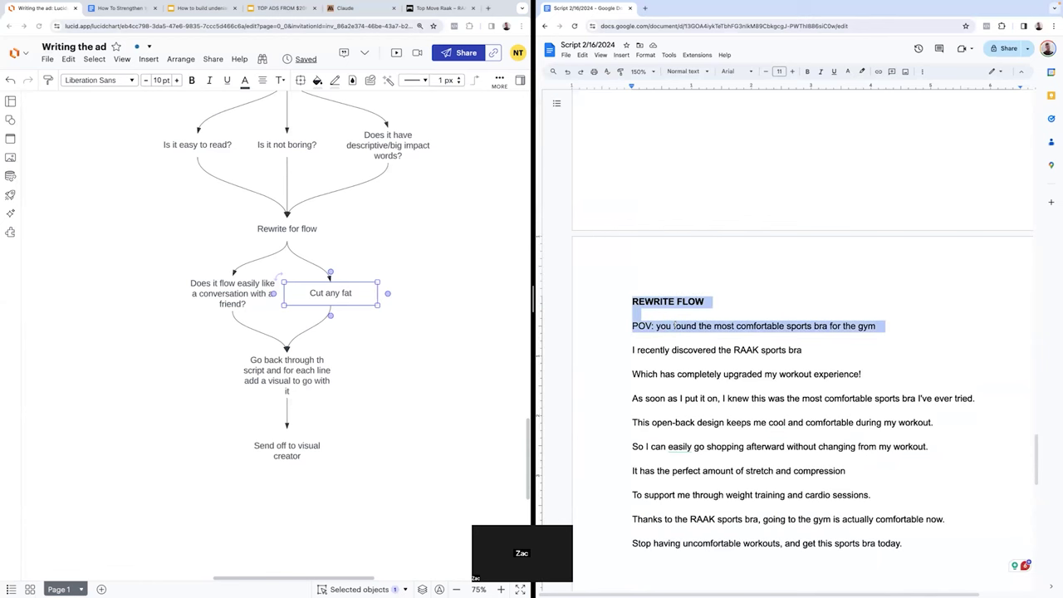
pyautogui.moveTo(879, 329); pyautogui.dragTo(621, 326)
# Step: Paste the POV line beneath the VISUALLY ARTICULATE EACH SCENE heading, tidy the spacing, and select it
pyautogui.scroll(-1, 708, 403)
pyautogui.scroll(-8, 708, 402)
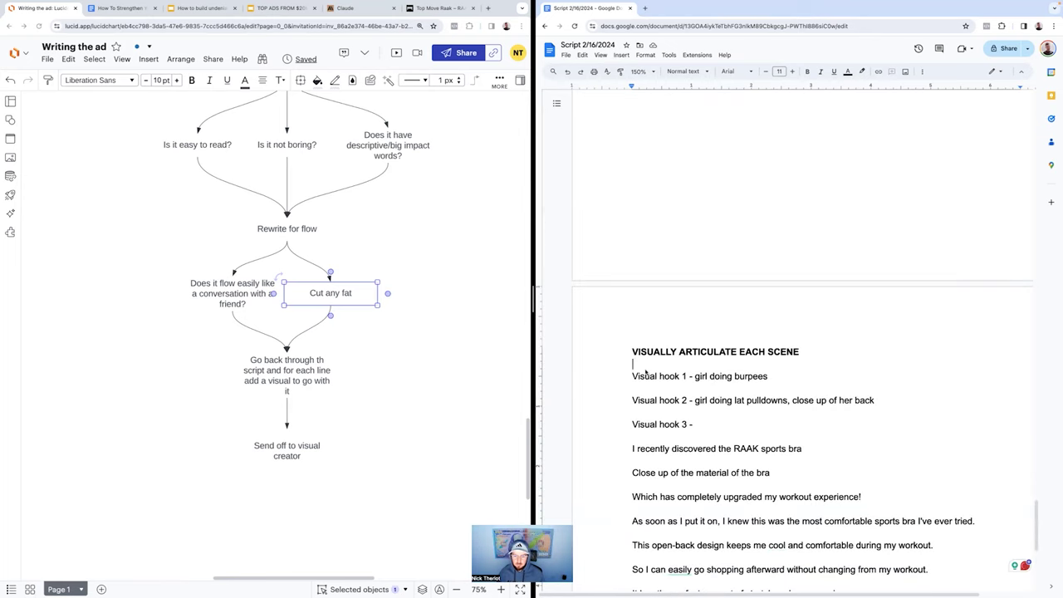
pyautogui.hotkey('ctrl', 'v')
pyautogui.press('Return')
pyautogui.press('Up')
pyautogui.press('Return')
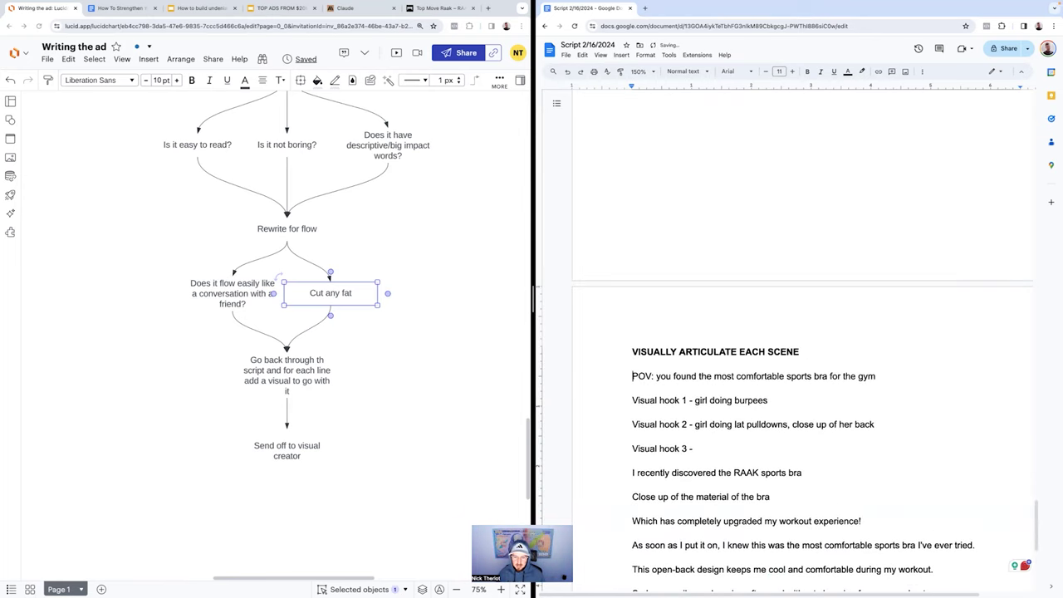
pyautogui.scroll(-1, 713, 411)
pyautogui.scroll(-1, 713, 411)
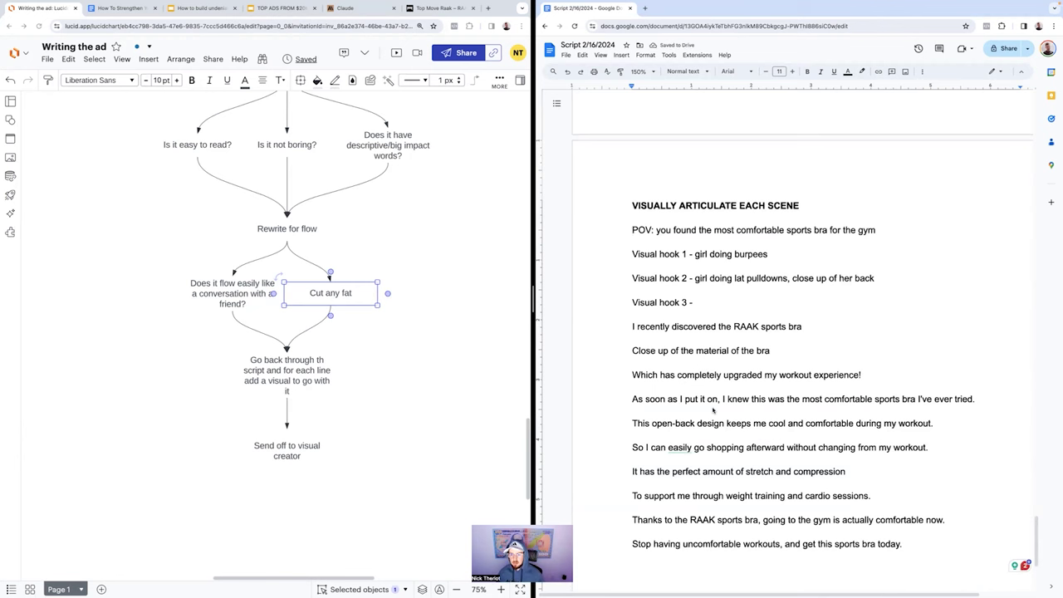
pyautogui.tripleClick(739, 233)
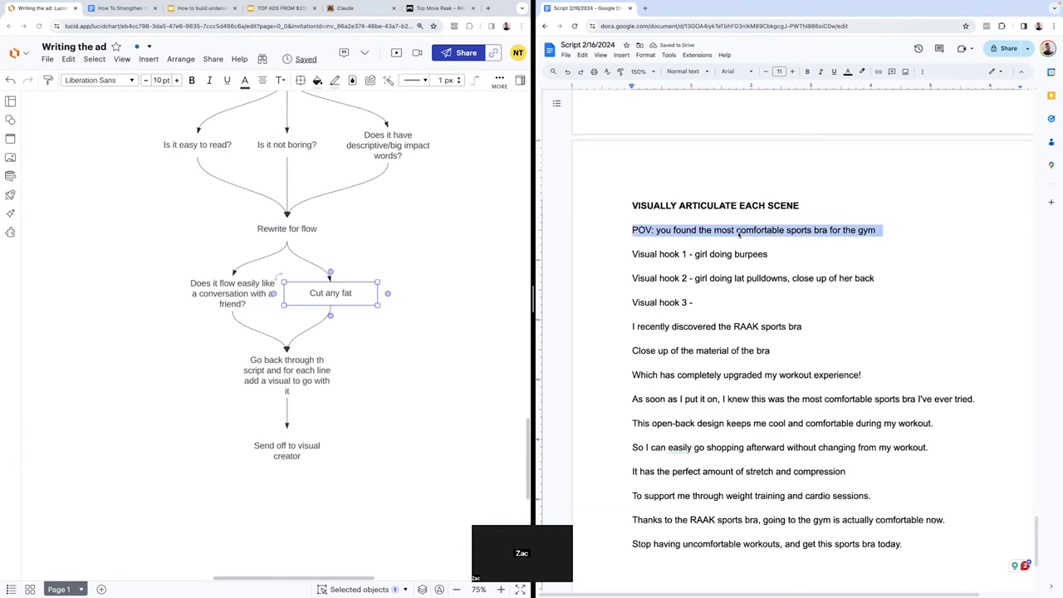
# Step: Send Claude 'I need to visually showcase this hook,' followed by the pasted POV line
pyautogui.click(345, 7)
pyautogui.click(213, 581)
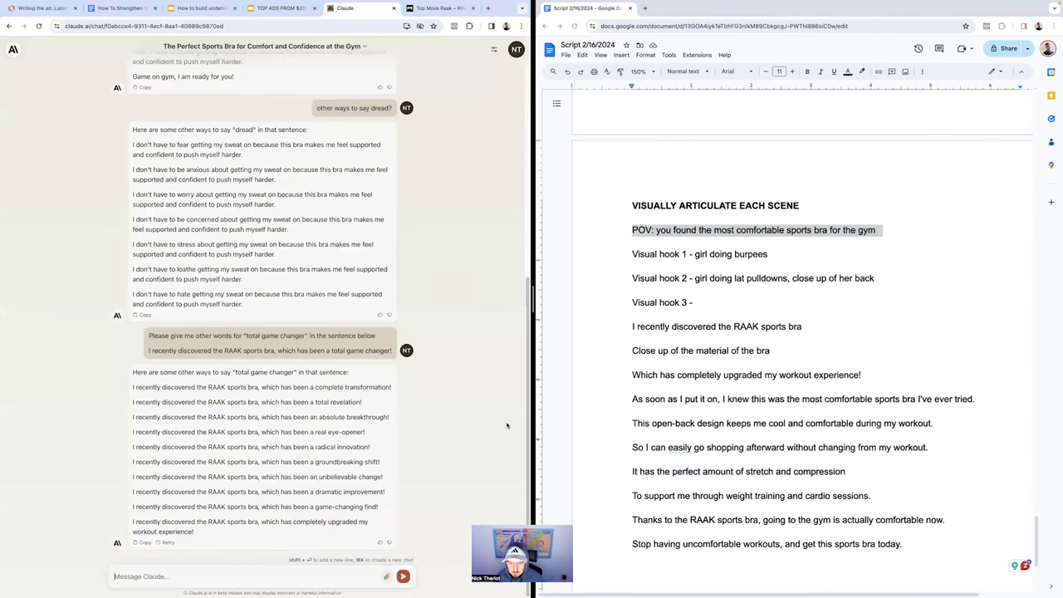
pyautogui.write('I need to visually showcase this hook,')
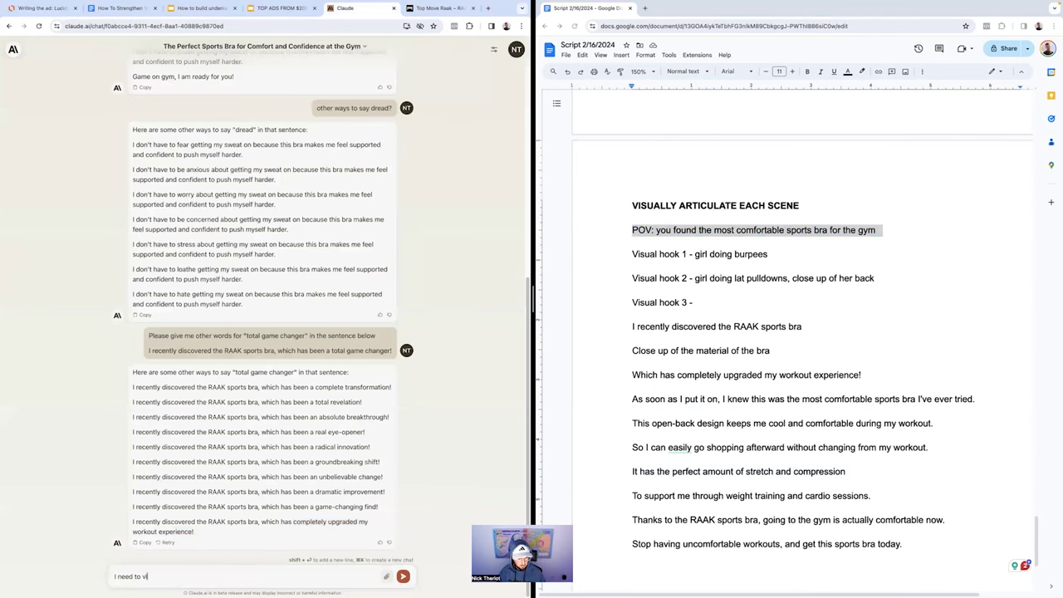
pyautogui.hotkey('ctrl', 'v')
pyautogui.press('Return')
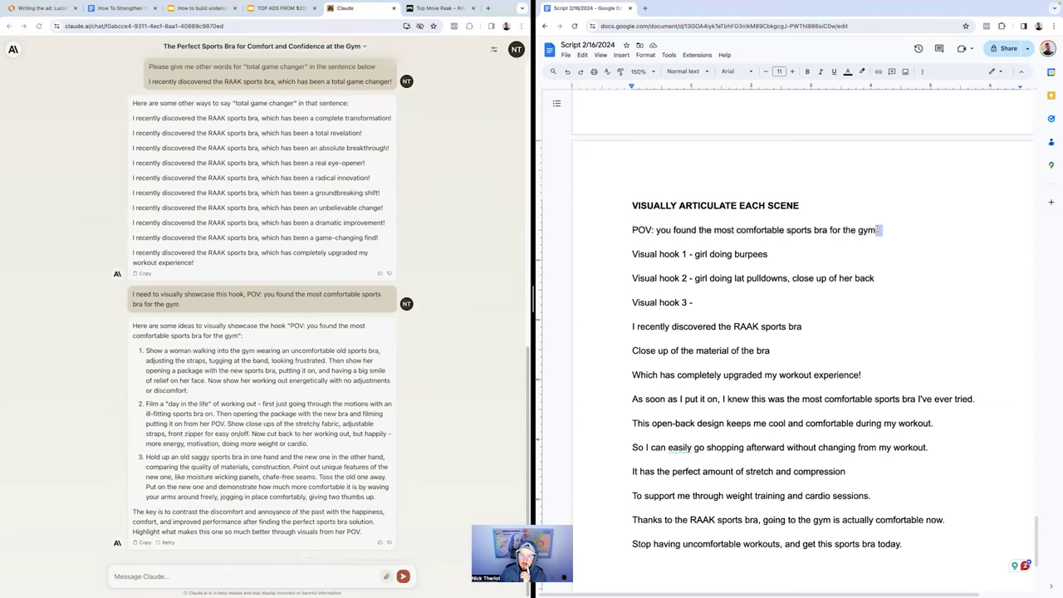
# Step: Read through Claude's three scene ideas, starting with the first idea's opening sentence
pyautogui.doubleClick(872, 230)
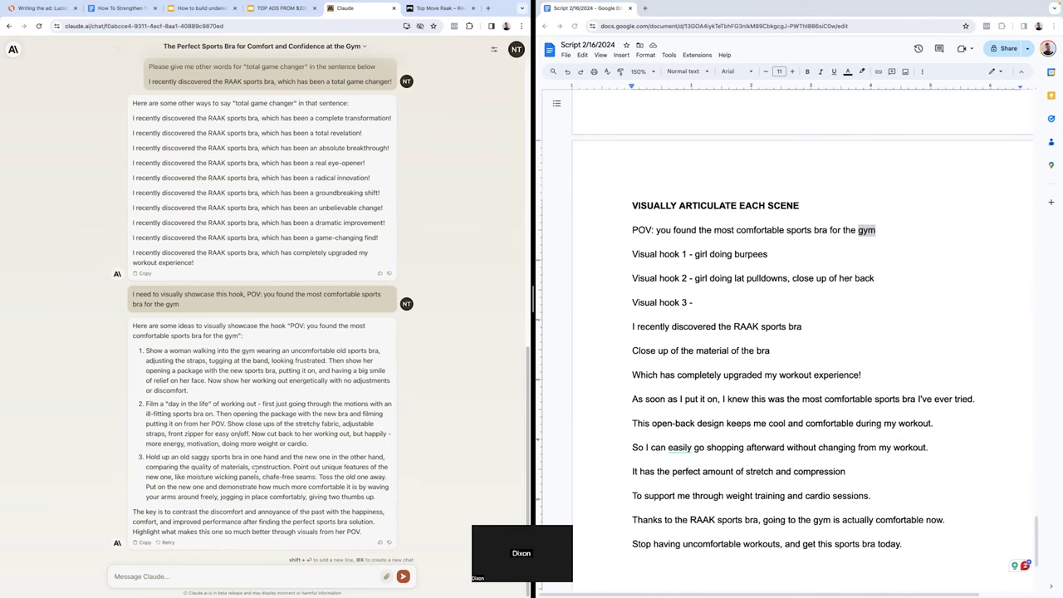
pyautogui.scroll(1, 256, 471)
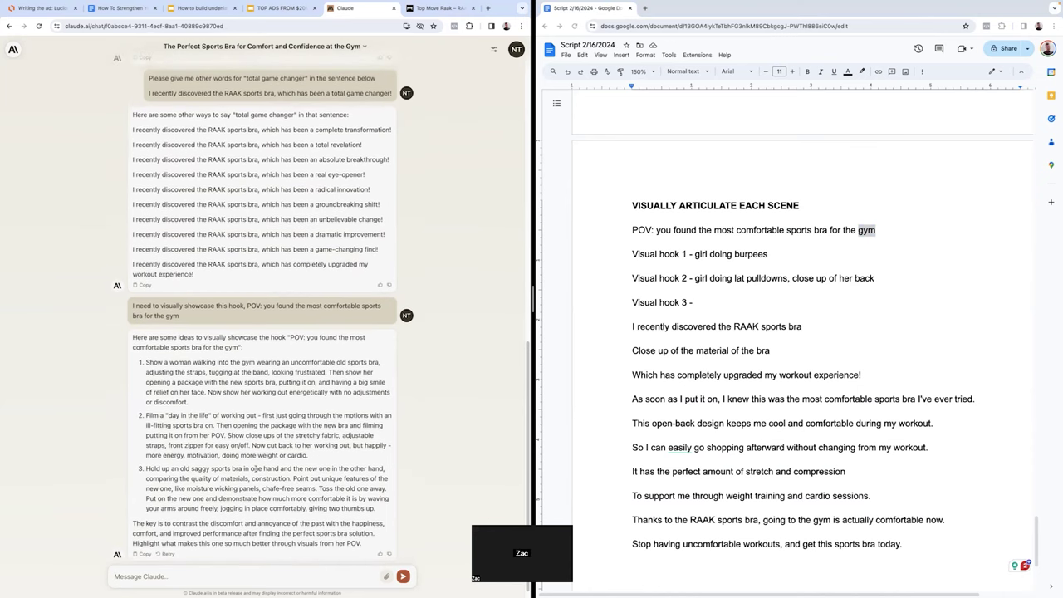
pyautogui.scroll(5, 256, 470)
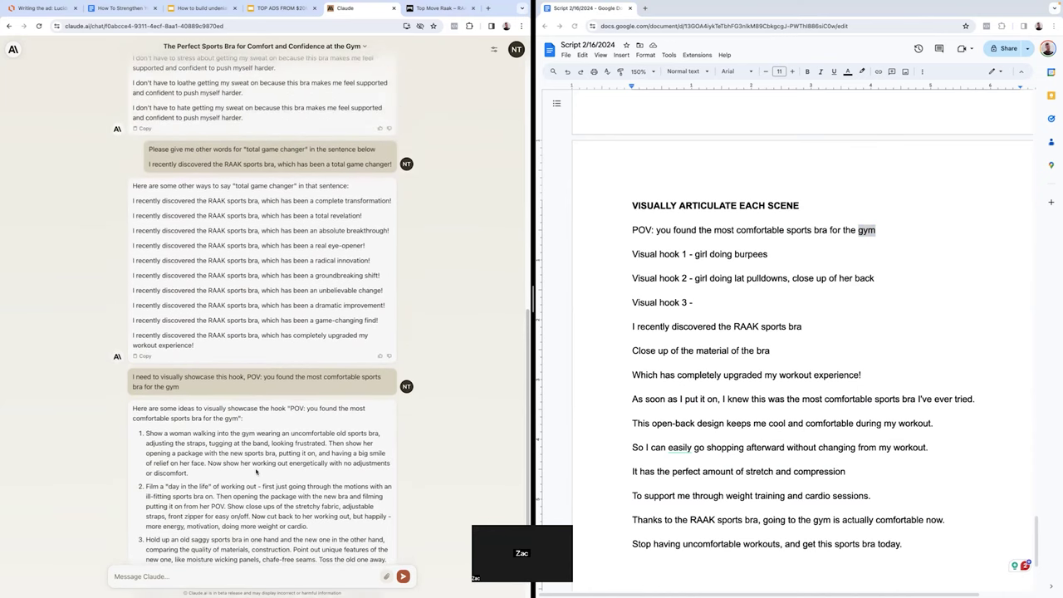
pyautogui.scroll(-1, 256, 471)
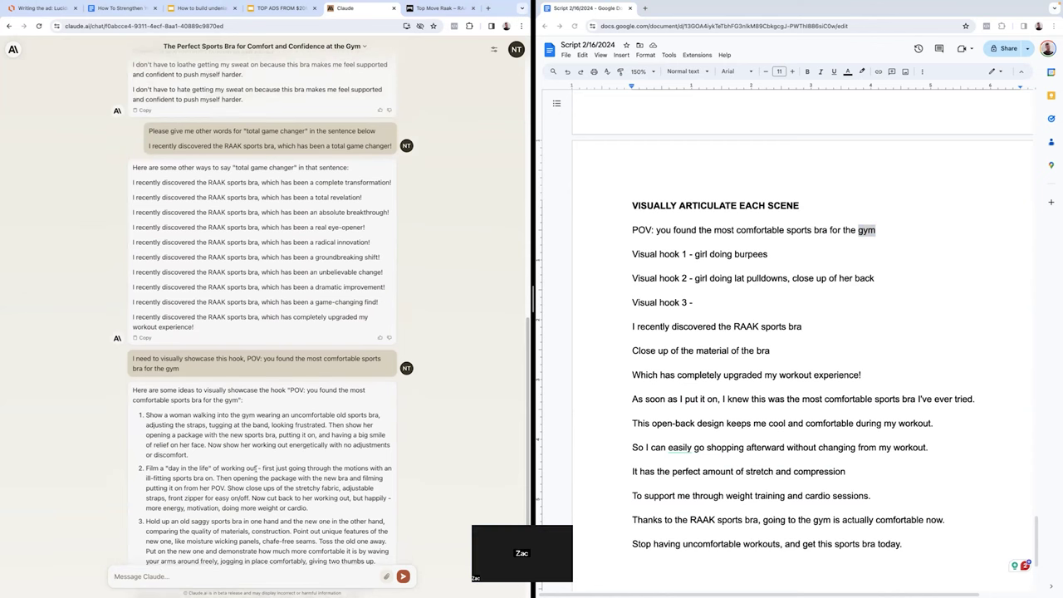
pyautogui.scroll(-2, 256, 470)
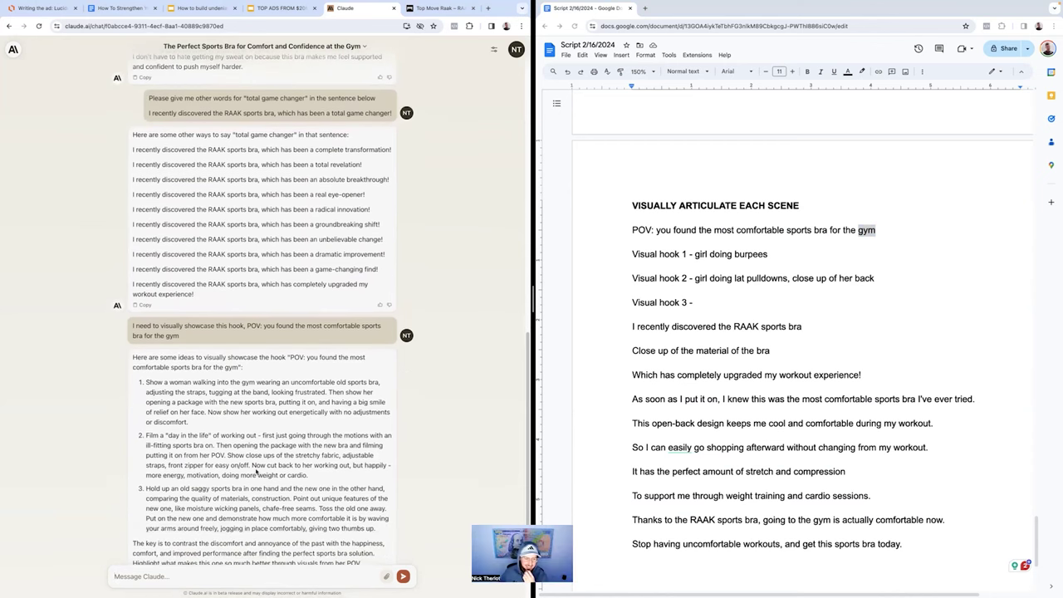
pyautogui.scroll(2, 245, 525)
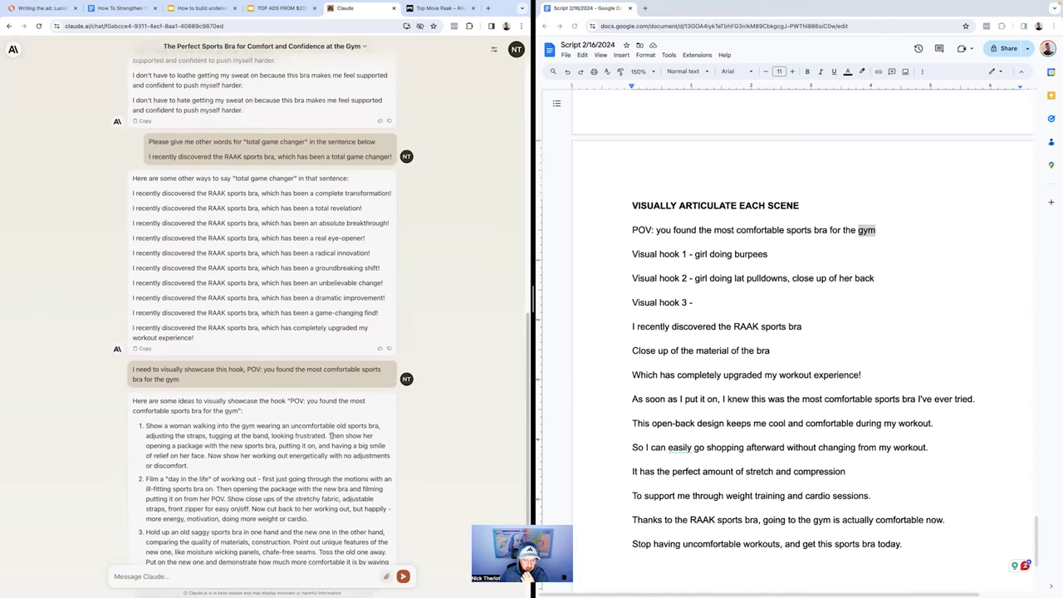
pyautogui.moveTo(329, 435); pyautogui.dragTo(129, 423)
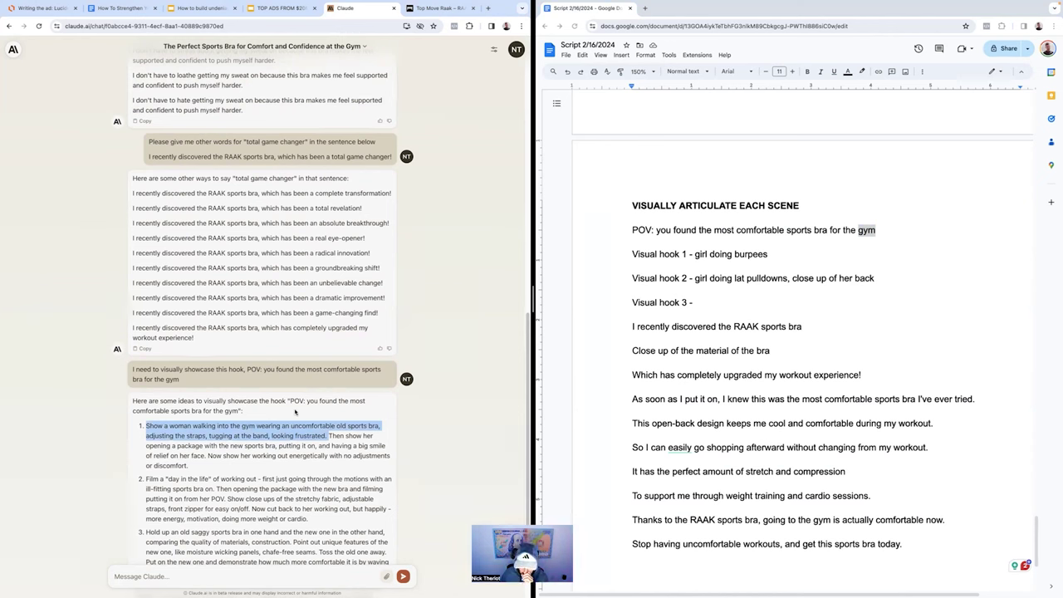
pyautogui.click(258, 483)
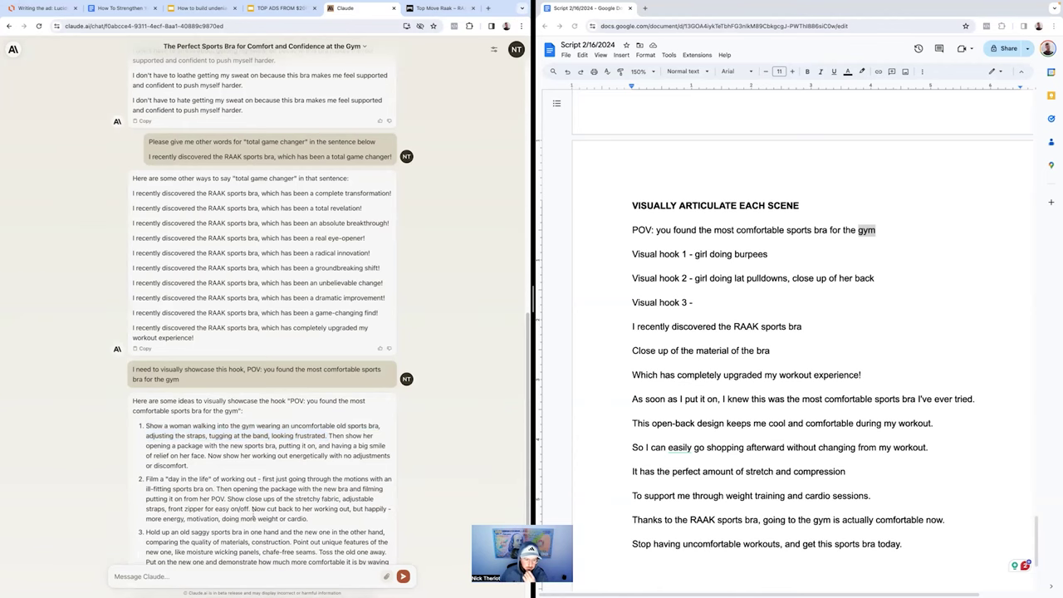
pyautogui.scroll(-1, 253, 514)
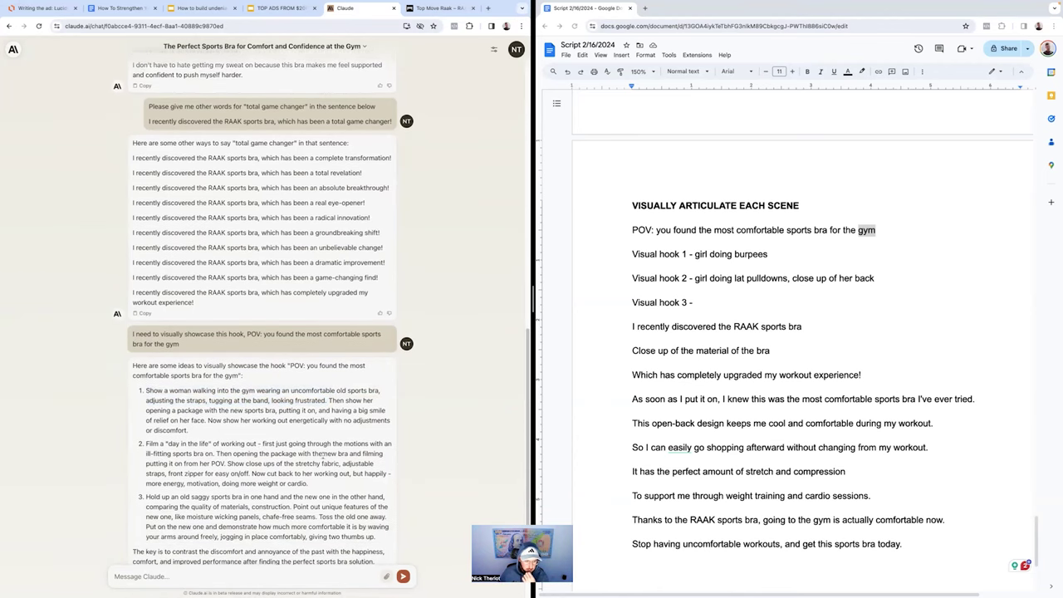
pyautogui.scroll(-1, 252, 423)
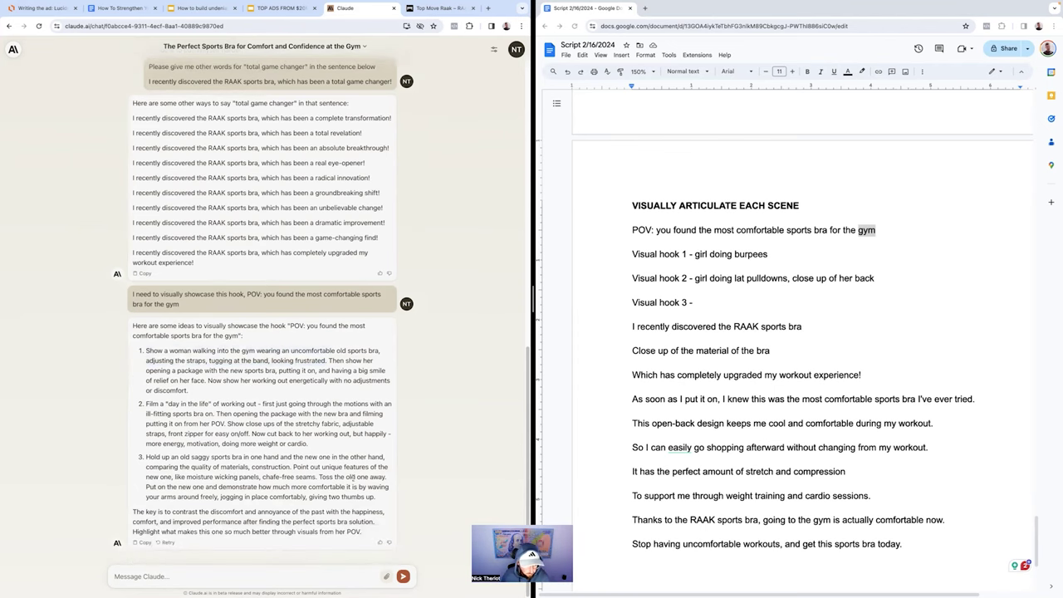
# Step: Copy the third idea's phrase about waving arms, jogging in place and giving two thumbs up
pyautogui.click(166, 576)
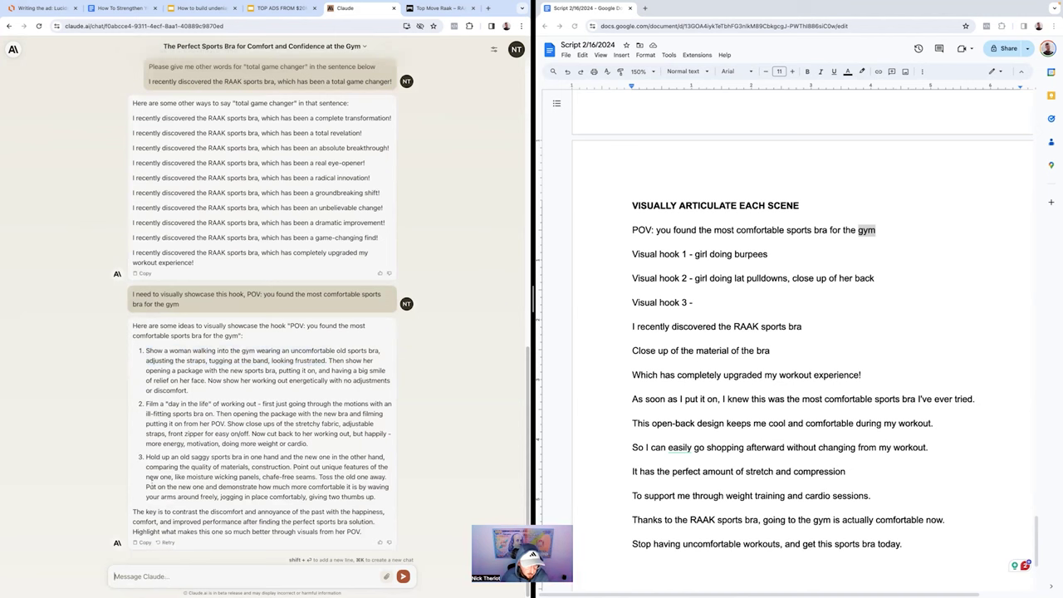
pyautogui.moveTo(145, 489); pyautogui.dragTo(327, 497)
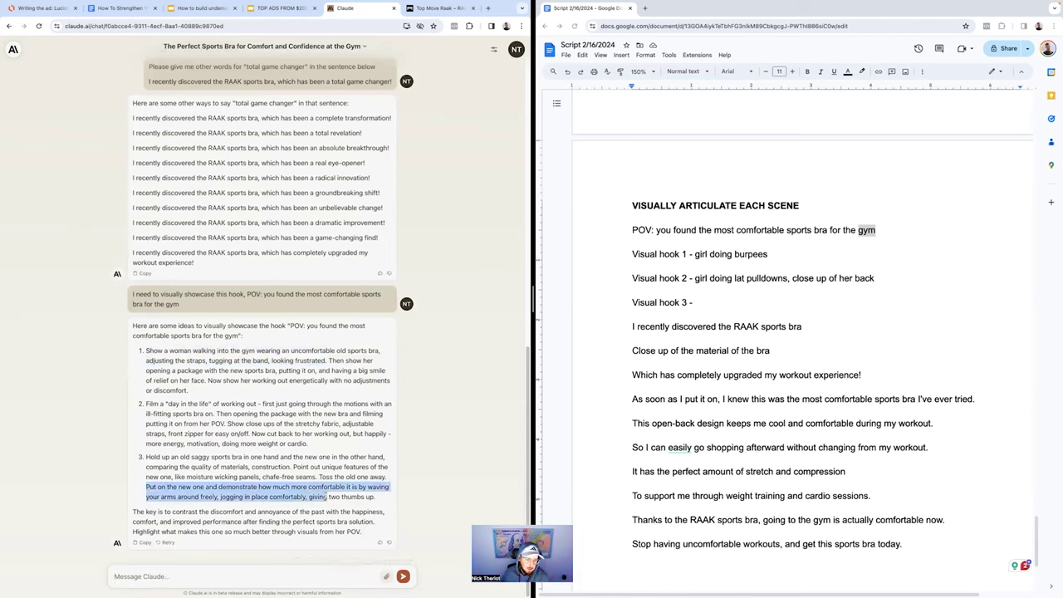
pyautogui.click(264, 489)
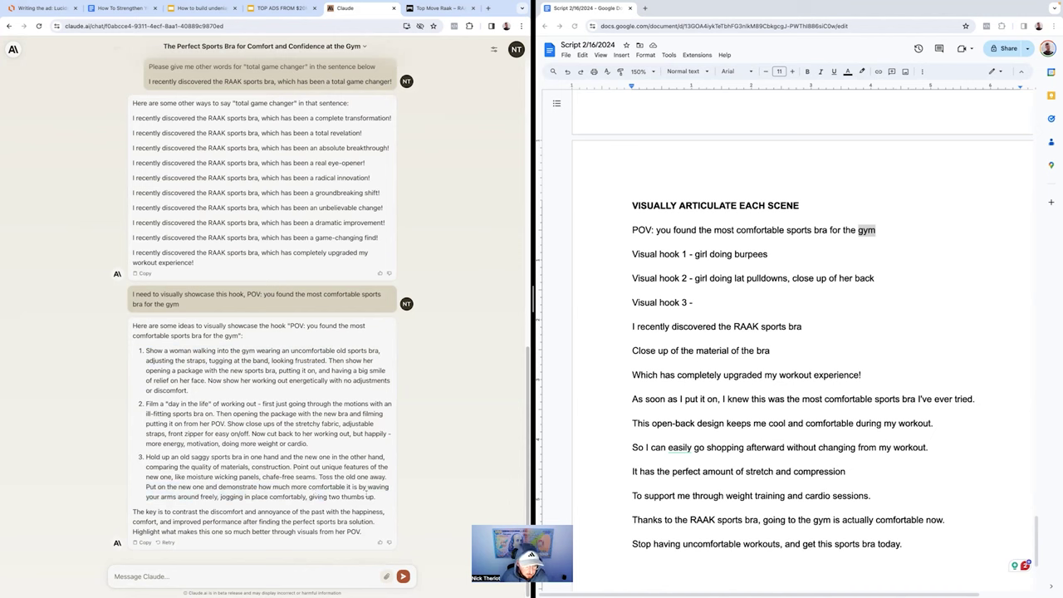
pyautogui.moveTo(369, 488)
pyautogui.mouseDown()
pyautogui.moveTo(269, 497)
pyautogui.moveTo(370, 504)
pyautogui.mouseUp()
pyautogui.rightClick(368, 494)
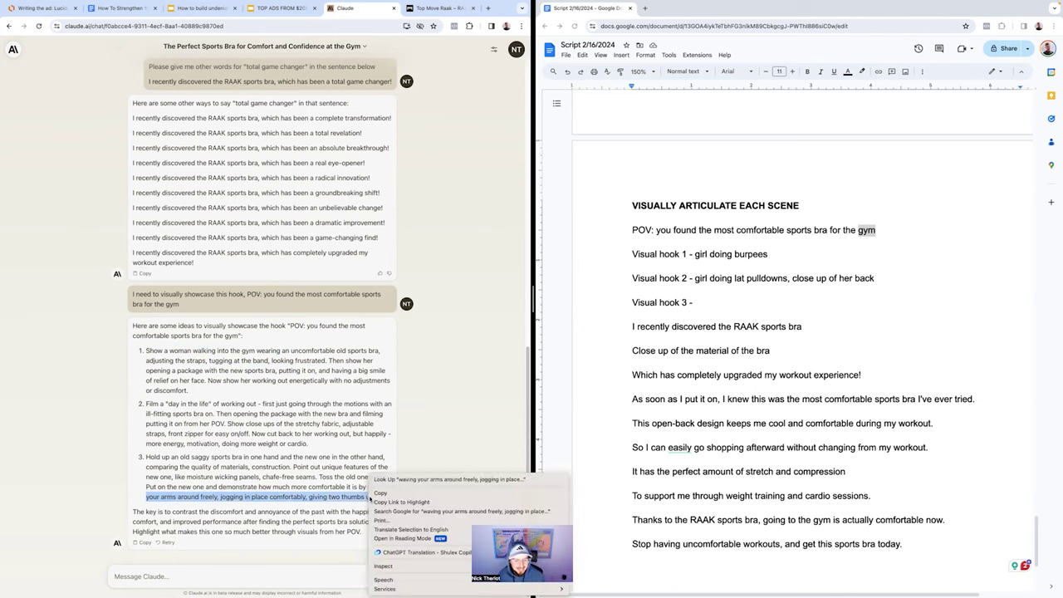
pyautogui.click(384, 496)
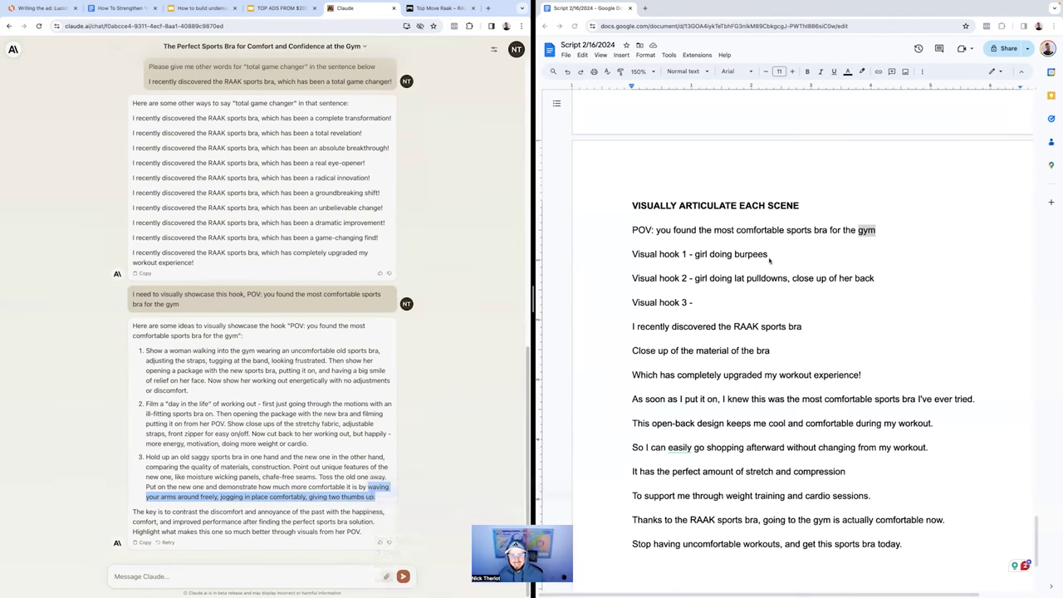
# Step: Paste the waving-arms phrase after 'Visual hook 3 - ' and remove its trailing period
pyautogui.doubleClick(721, 301)
pyautogui.rightClick(698, 302)
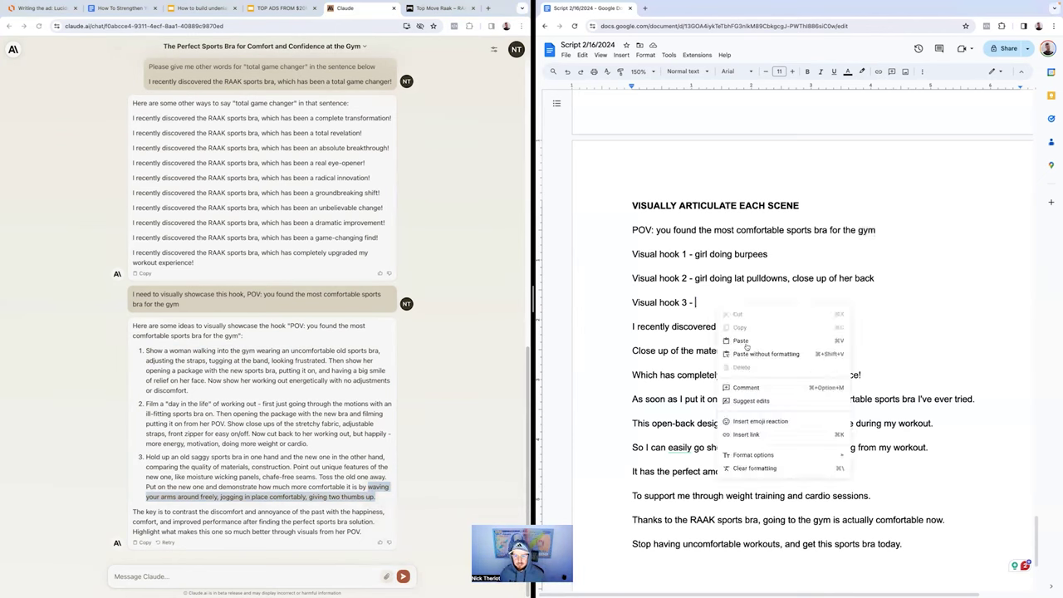
pyautogui.click(768, 358)
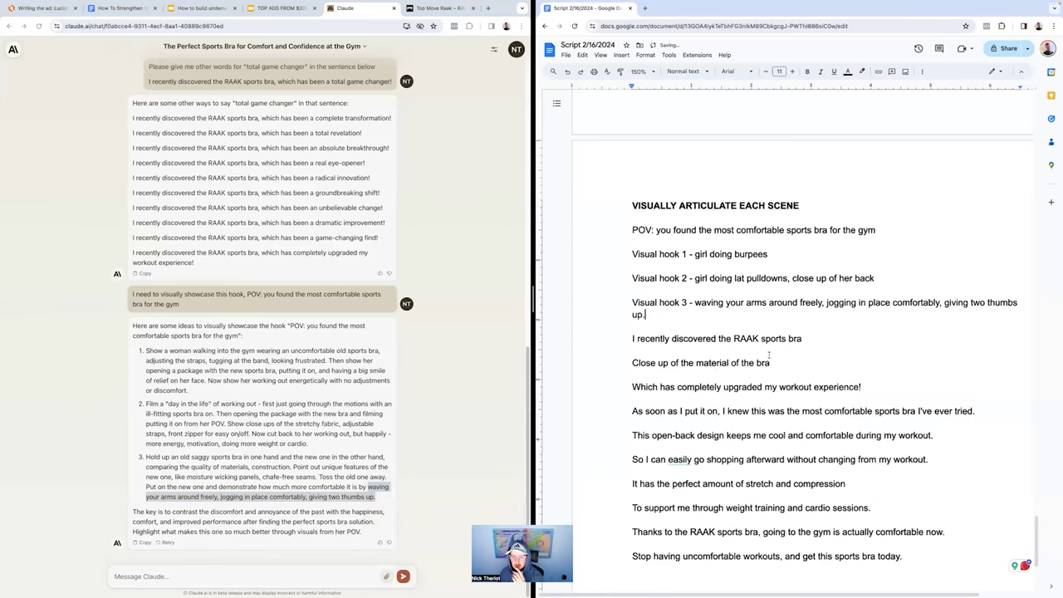
pyautogui.press('BackSpace')
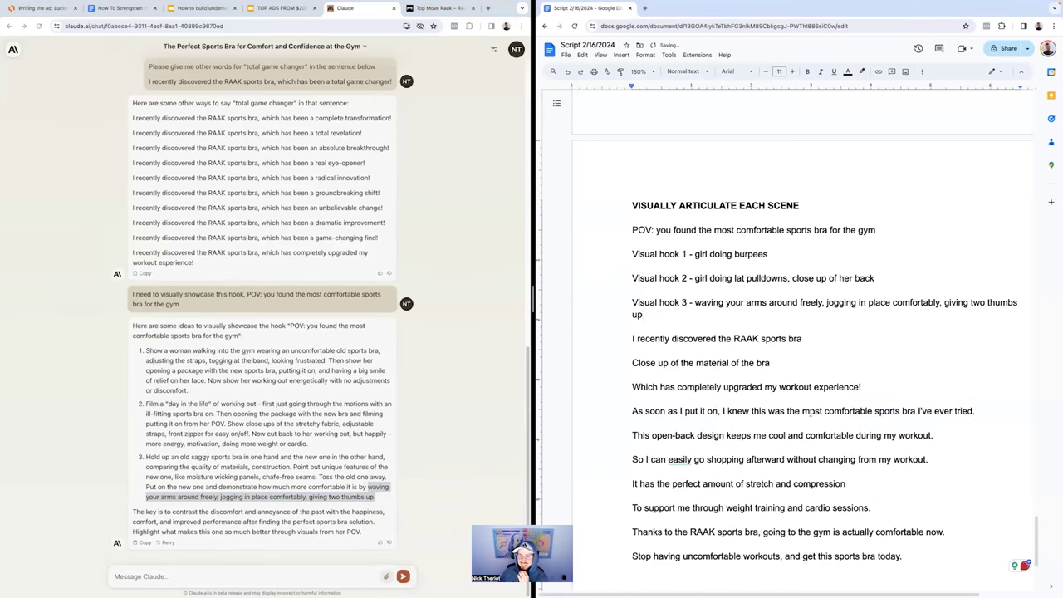
# Step: Review the POV, Visual hook 2 and Visual hook 1 lines, leaving the caret in Visual hook 1
pyautogui.scroll(-2, 731, 316)
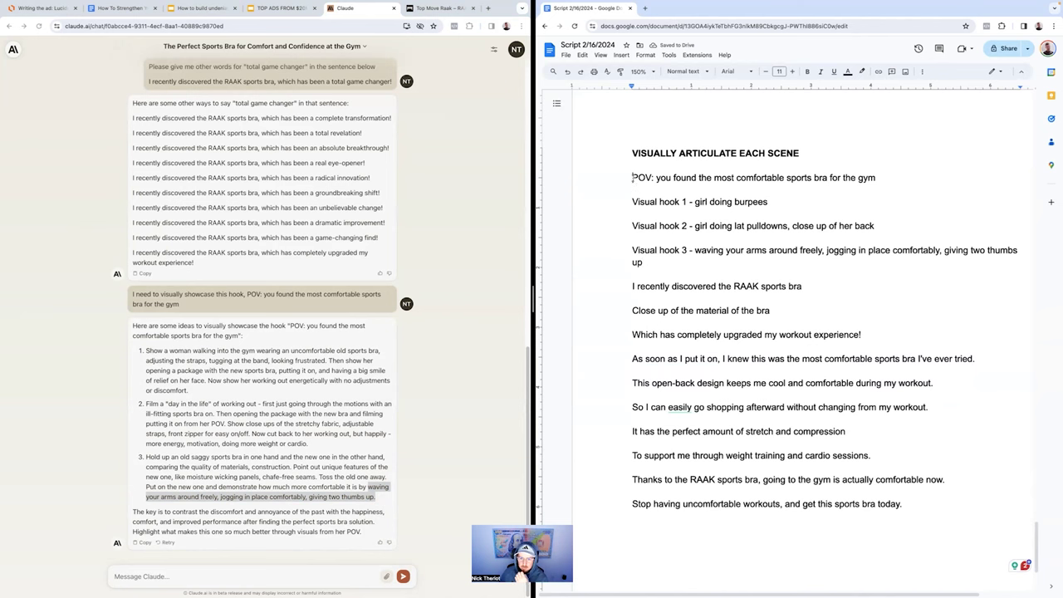
pyautogui.moveTo(632, 178); pyautogui.dragTo(885, 179)
pyautogui.click(763, 272)
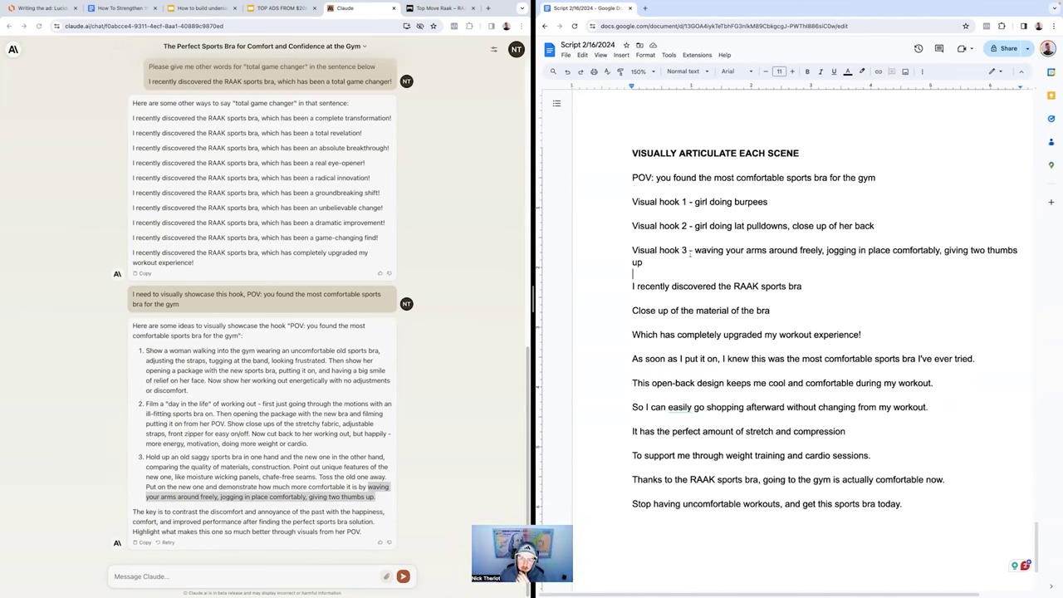
pyautogui.moveTo(644, 262); pyautogui.dragTo(636, 243)
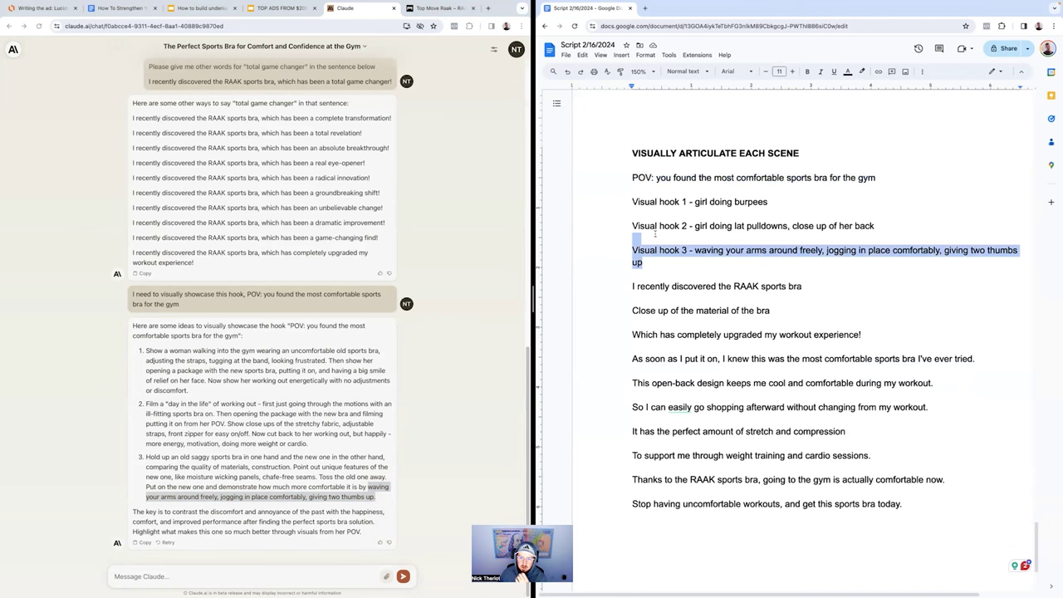
pyautogui.tripleClick(733, 226)
pyautogui.doubleClick(703, 202)
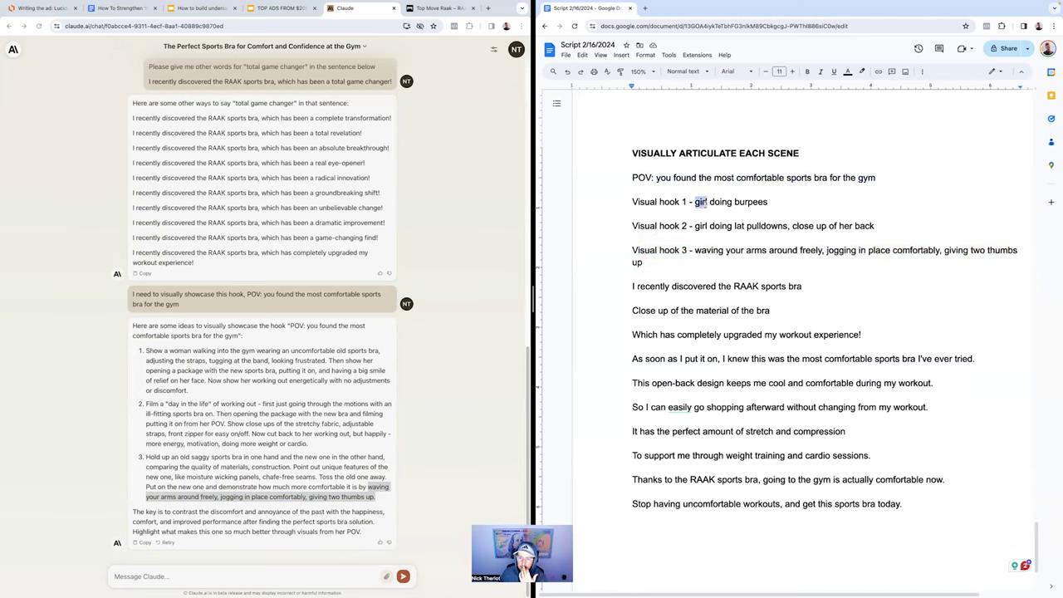
pyautogui.click(705, 202)
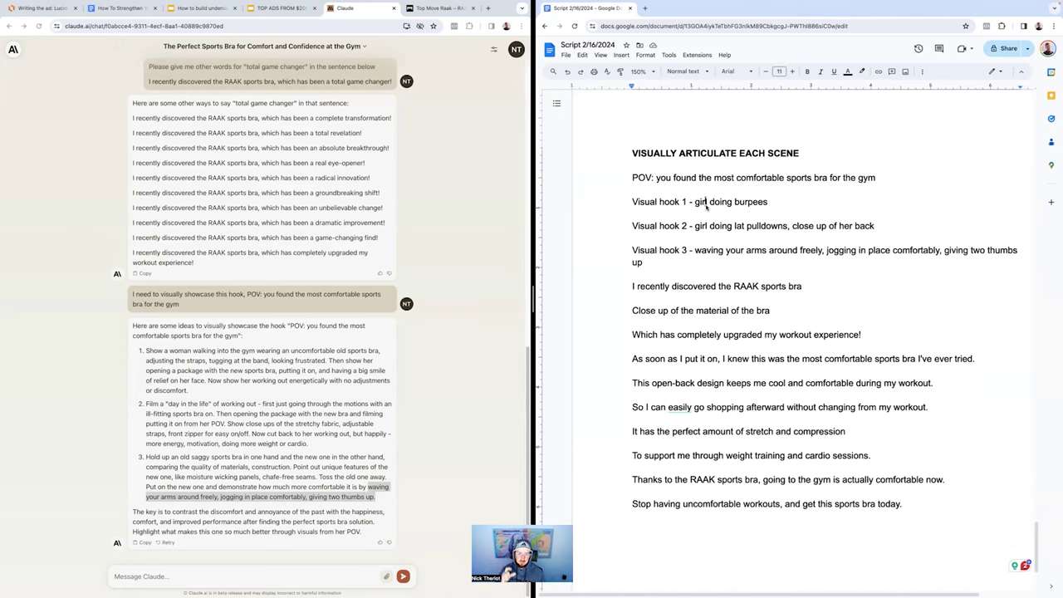
# Step: Label the 'Close up of the material' line as a Visual note by prefixing 'Visual:'
pyautogui.moveTo(632, 178); pyautogui.dragTo(845, 181)
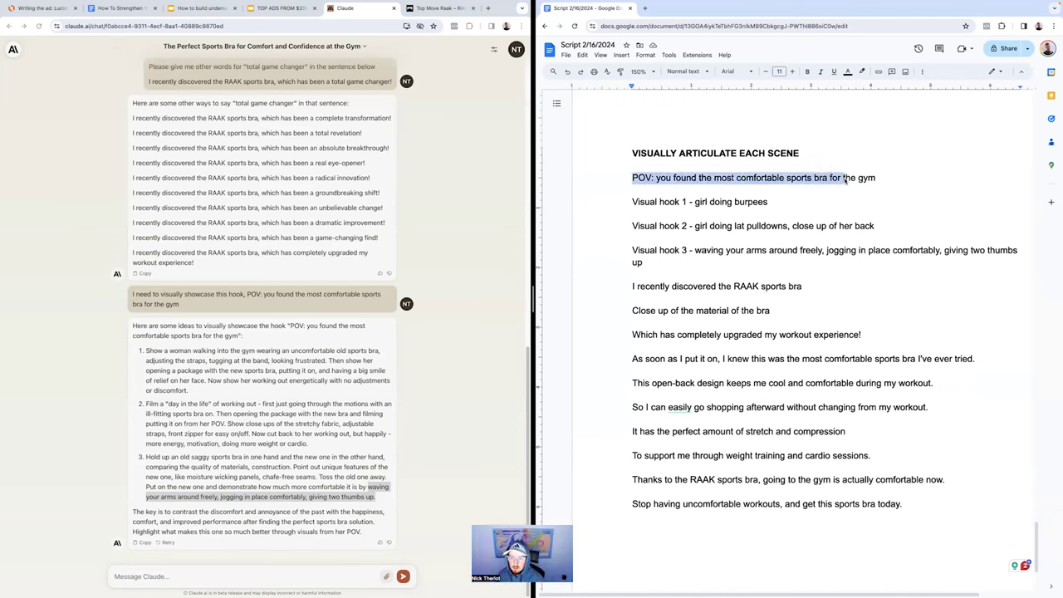
pyautogui.click(725, 320)
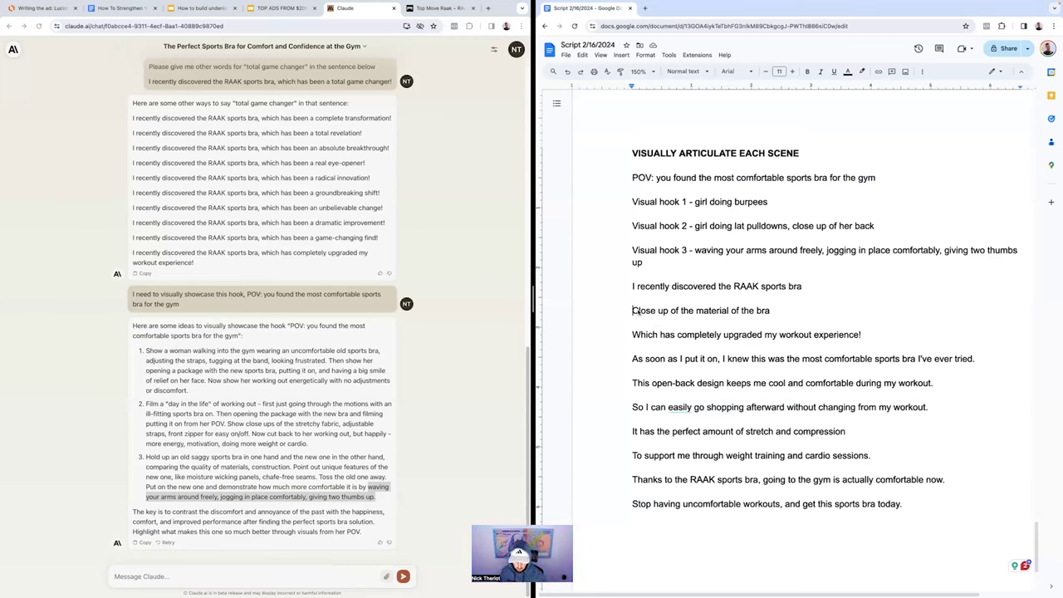
pyautogui.click(635, 311)
pyautogui.write('Visual')
pyautogui.write(':')
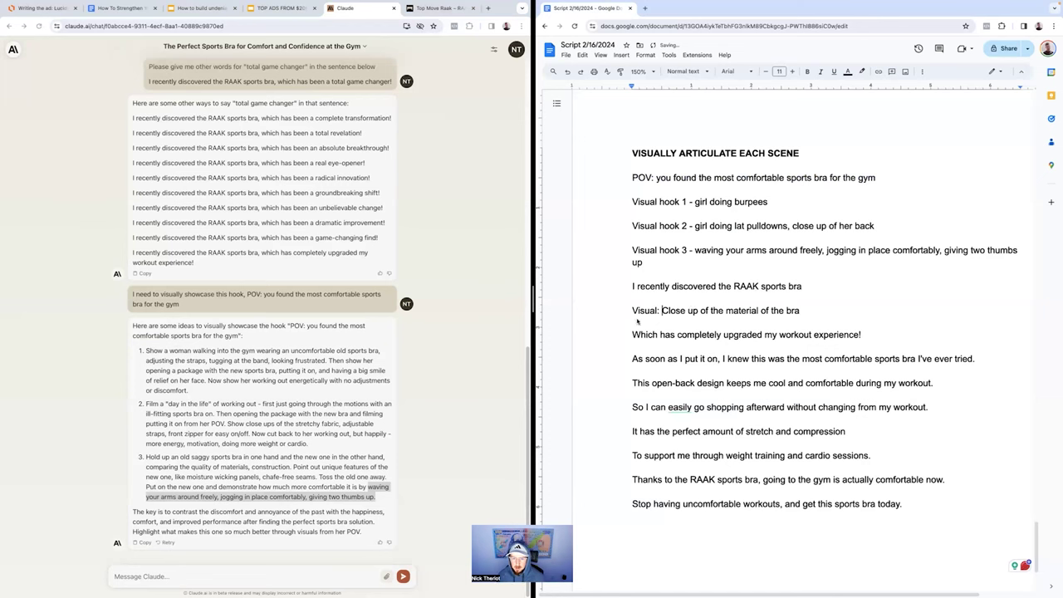
# Step: Add a new line 'Visual: close up shot of' below the upgraded-workout-experience sentence
pyautogui.click(869, 335)
pyautogui.press('Return')
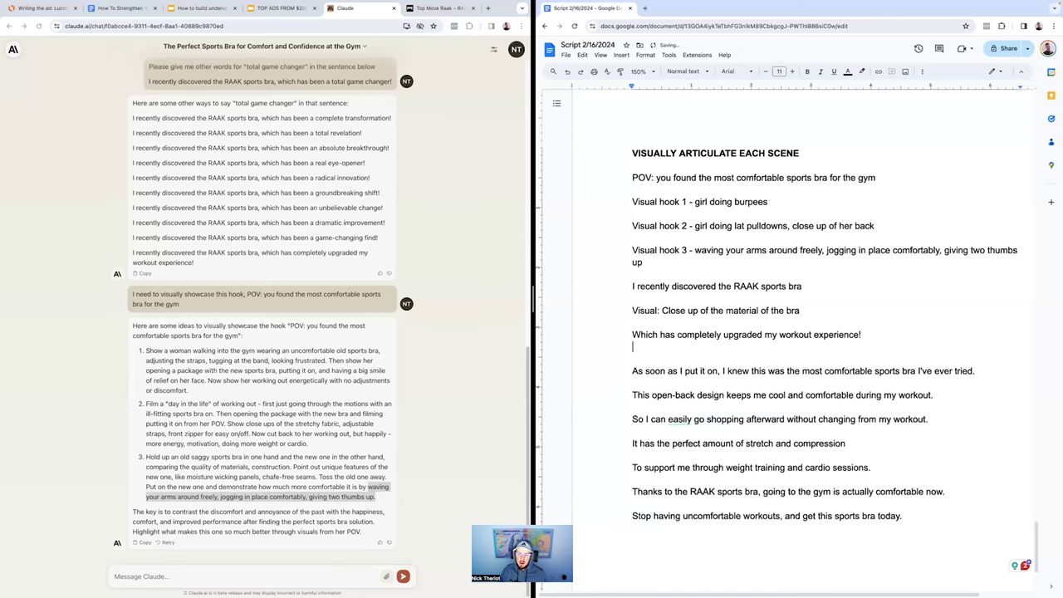
pyautogui.write('Visual')
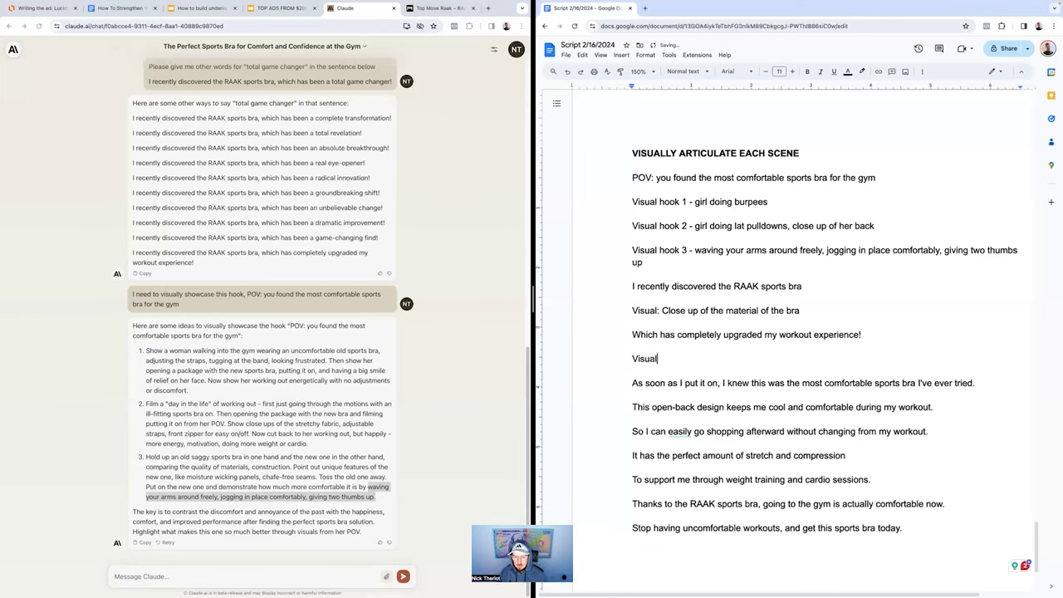
pyautogui.write(':')
pyautogui.tripleClick(746, 333)
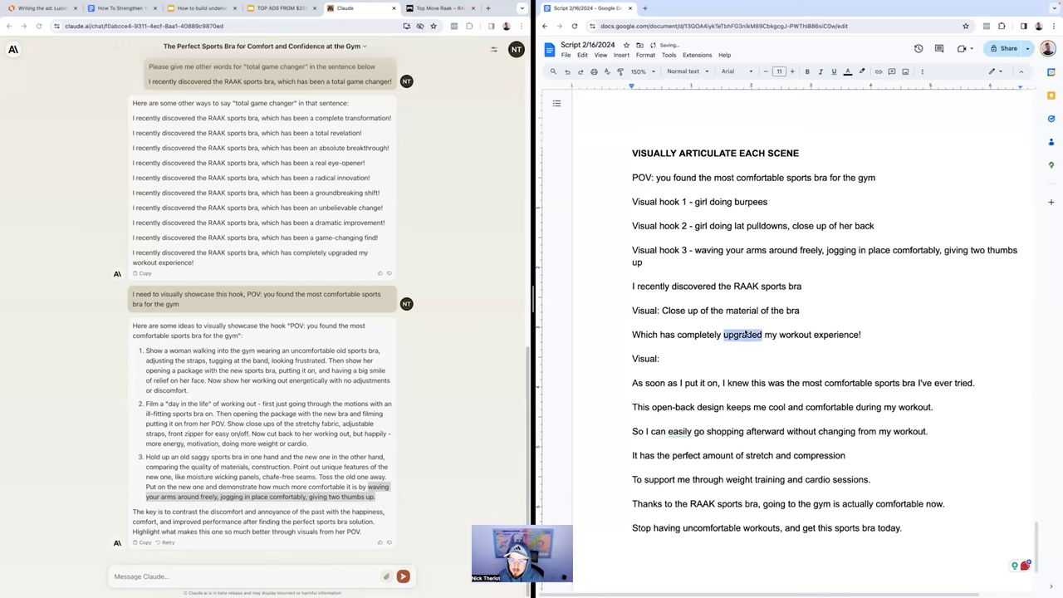
pyautogui.click(731, 358)
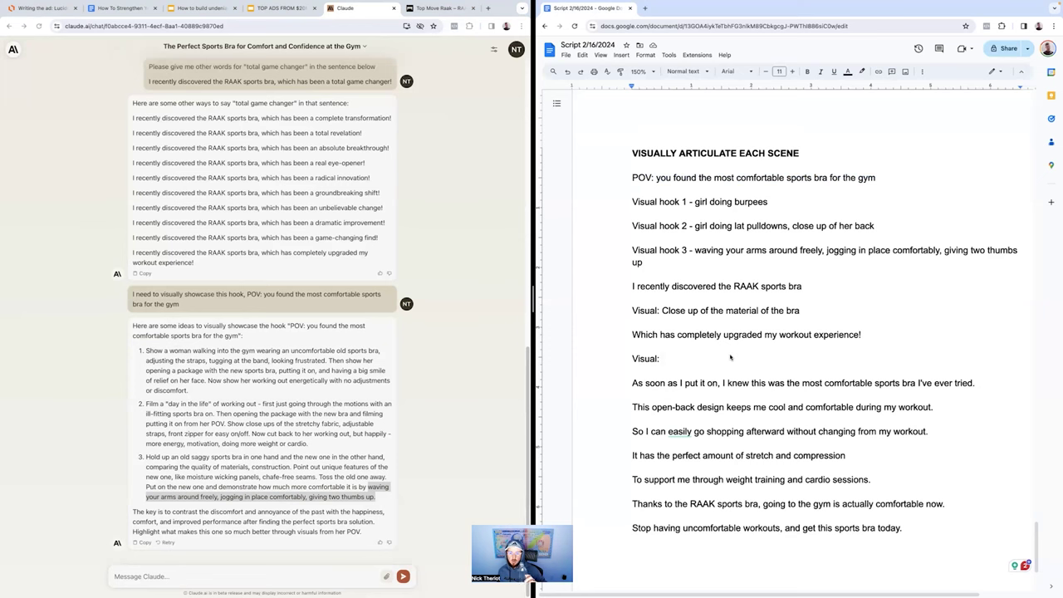
pyautogui.scroll(-1, 731, 358)
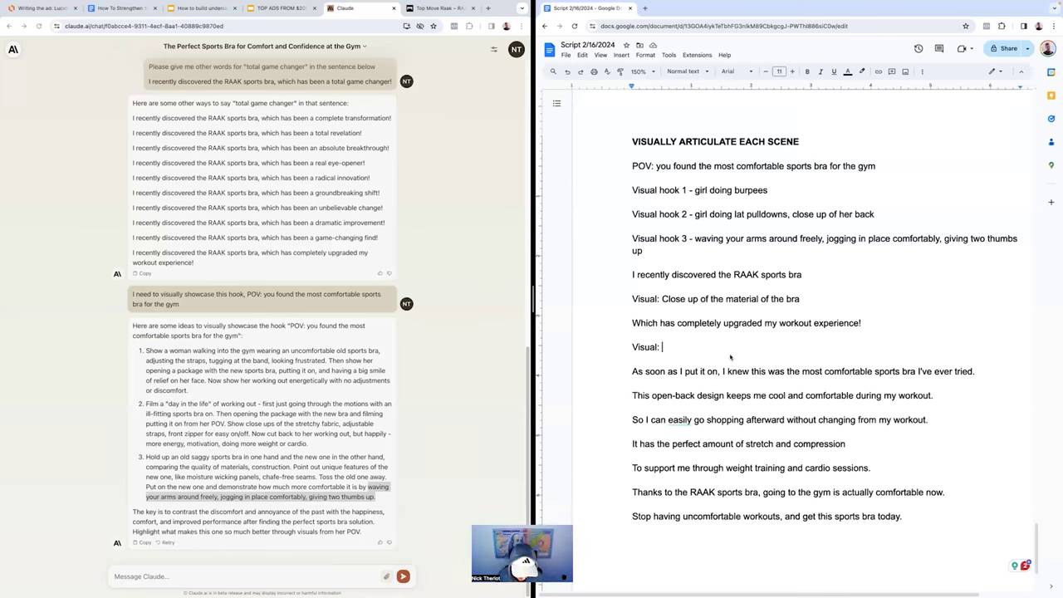
pyautogui.write('close ')
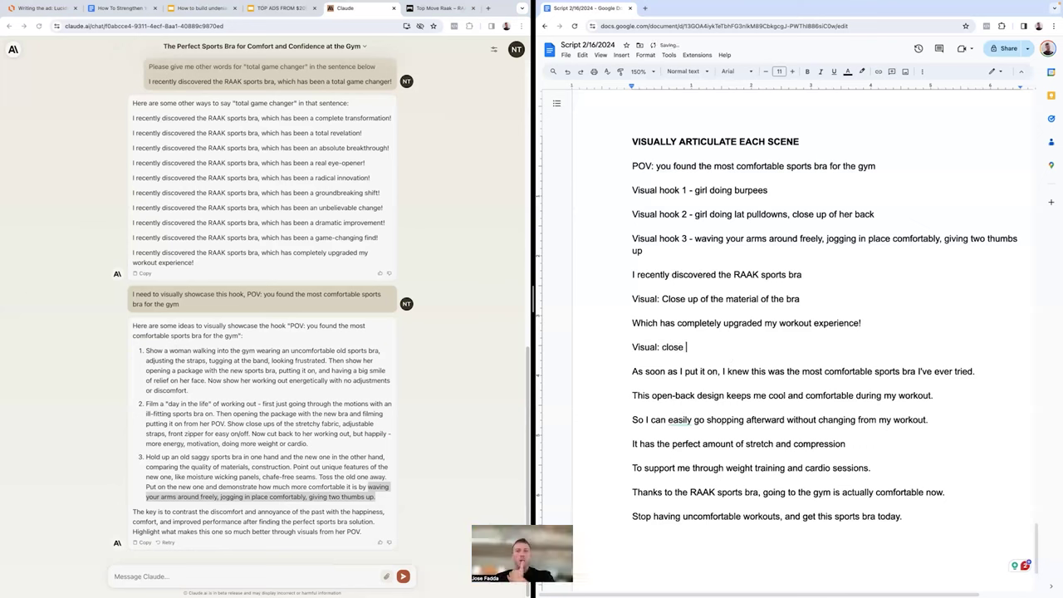
pyautogui.write('up shot of')
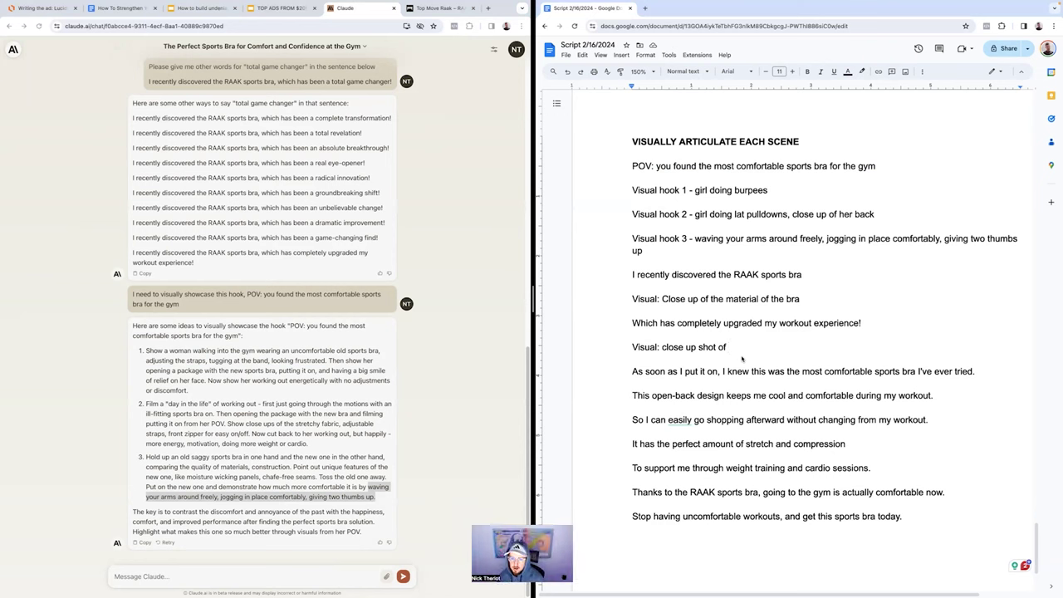
# Step: Replace 'close up shot of' with 'her talking to the camera in the gym, she's standing in the squat rack'
pyautogui.moveTo(731, 349); pyautogui.dragTo(664, 355)
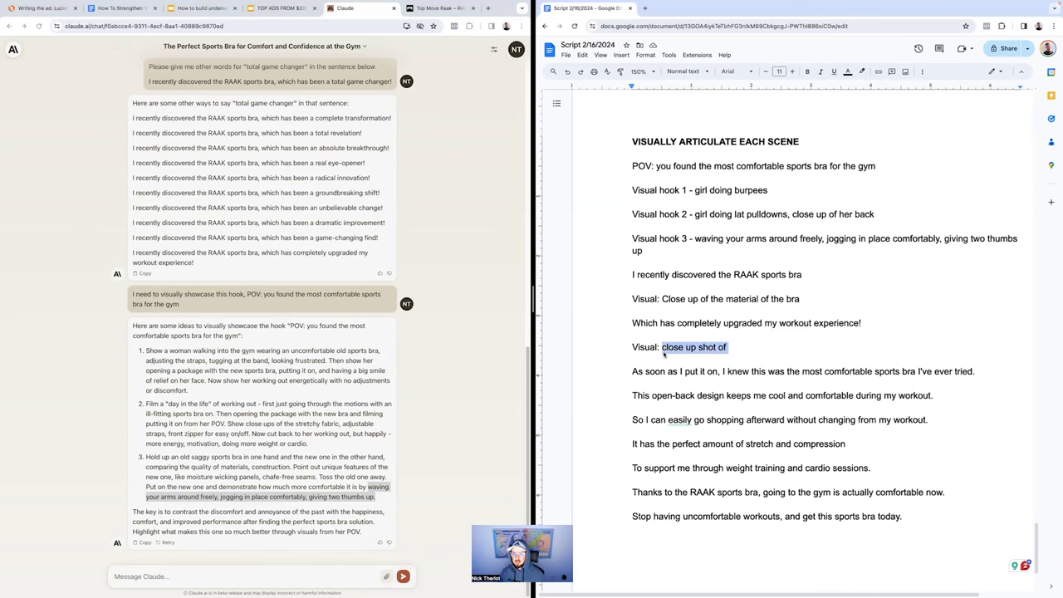
pyautogui.press('BackSpace')
pyautogui.write('her t')
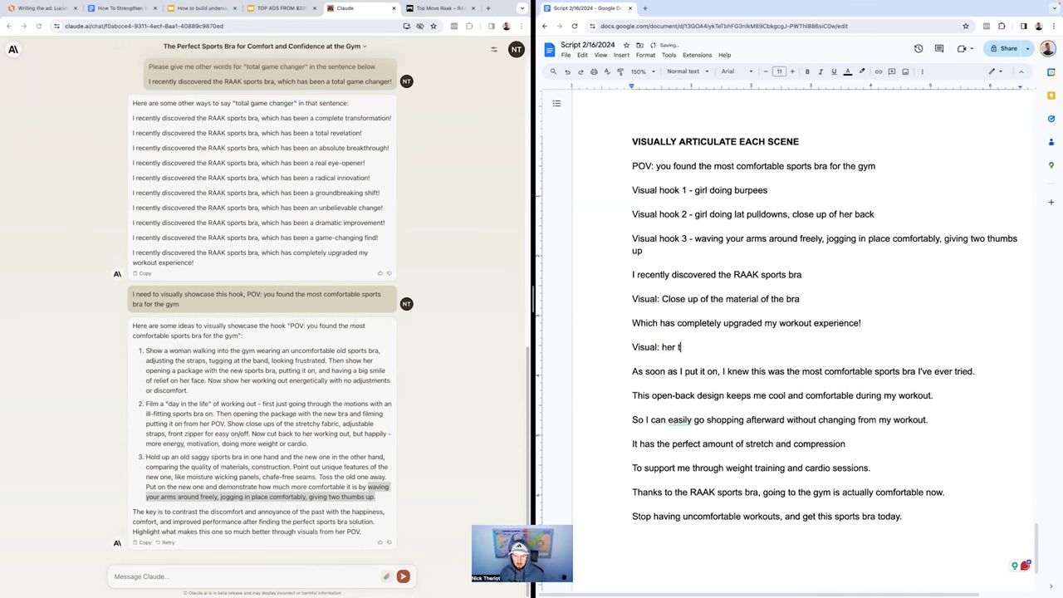
pyautogui.write('alking to the ')
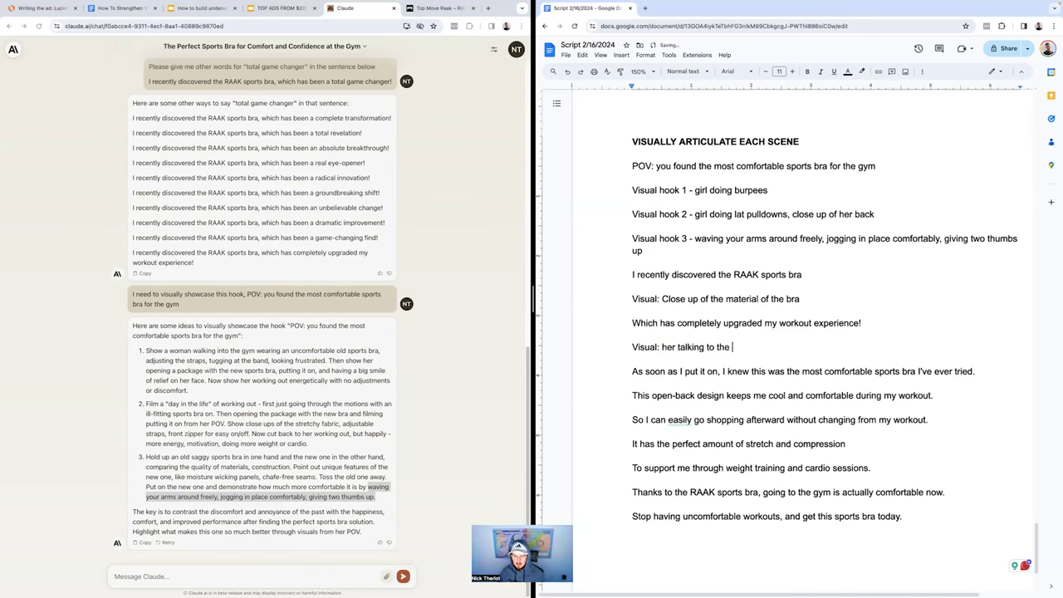
pyautogui.write('camera in the gym')
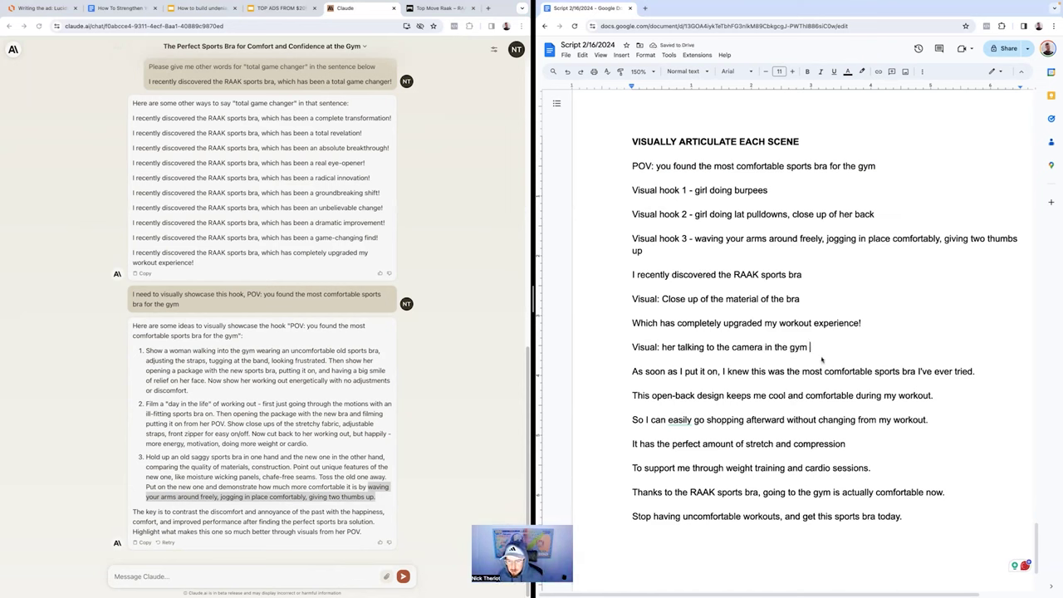
pyautogui.press('BackSpace')
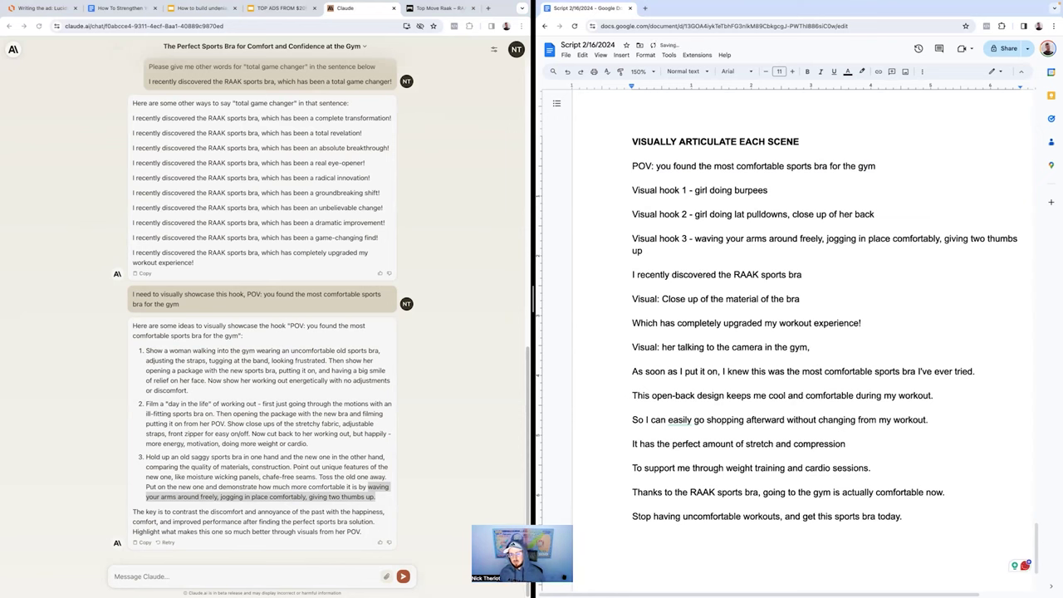
pyautogui.write('she')
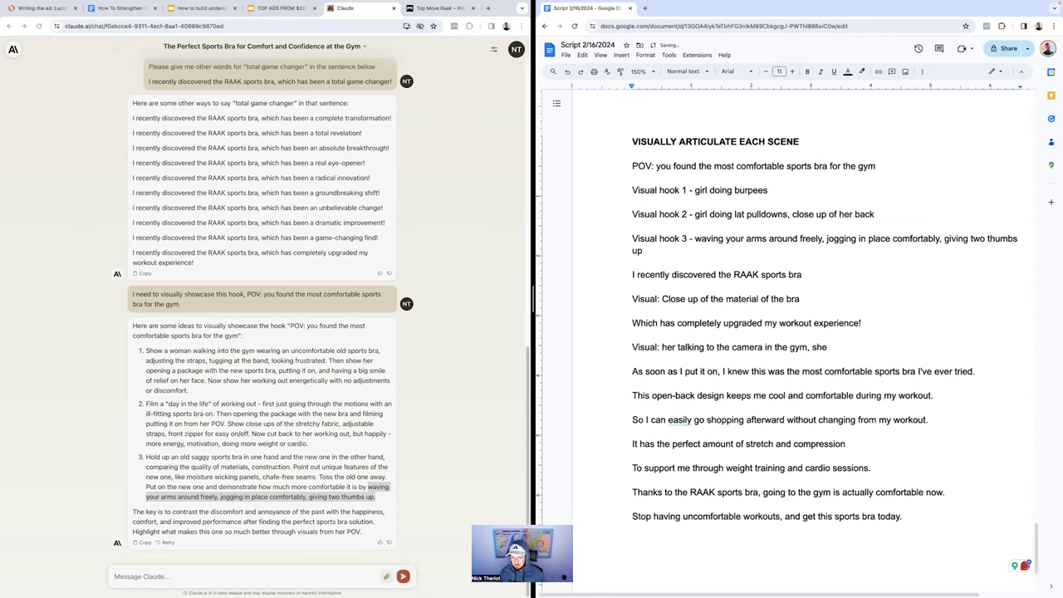
pyautogui.write("'s standing t")
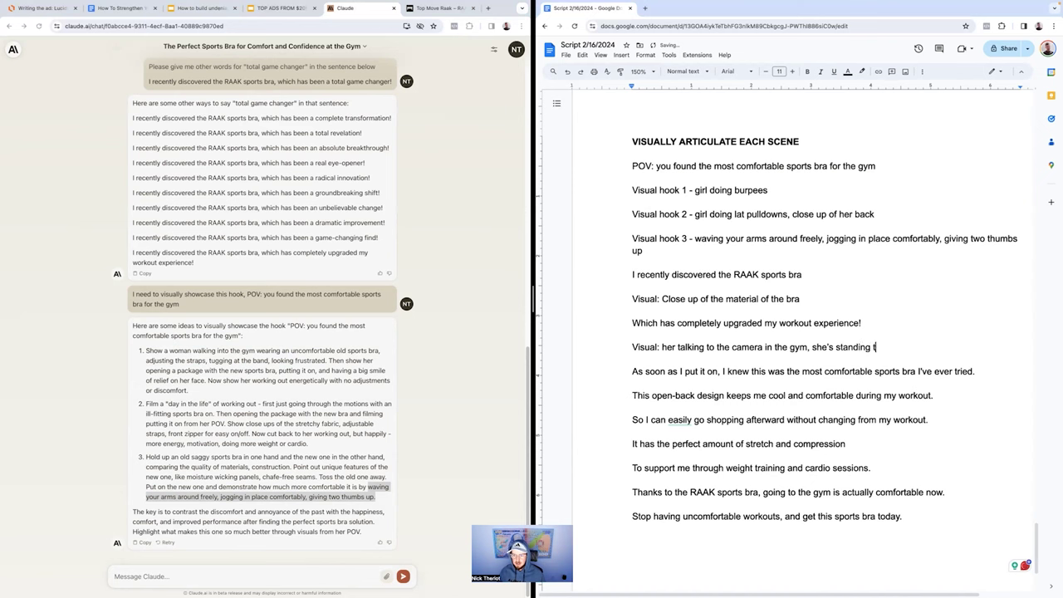
pyautogui.write('in the aq')
pyautogui.press('BackSpace')
pyautogui.press('BackSpace')
pyautogui.write('squat r')
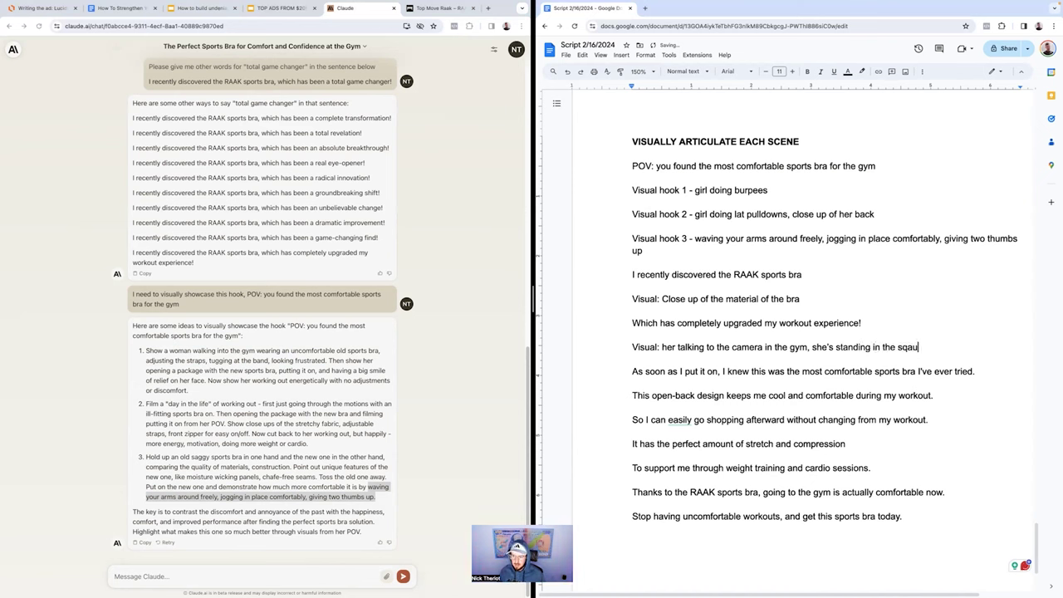
pyautogui.write('ack')
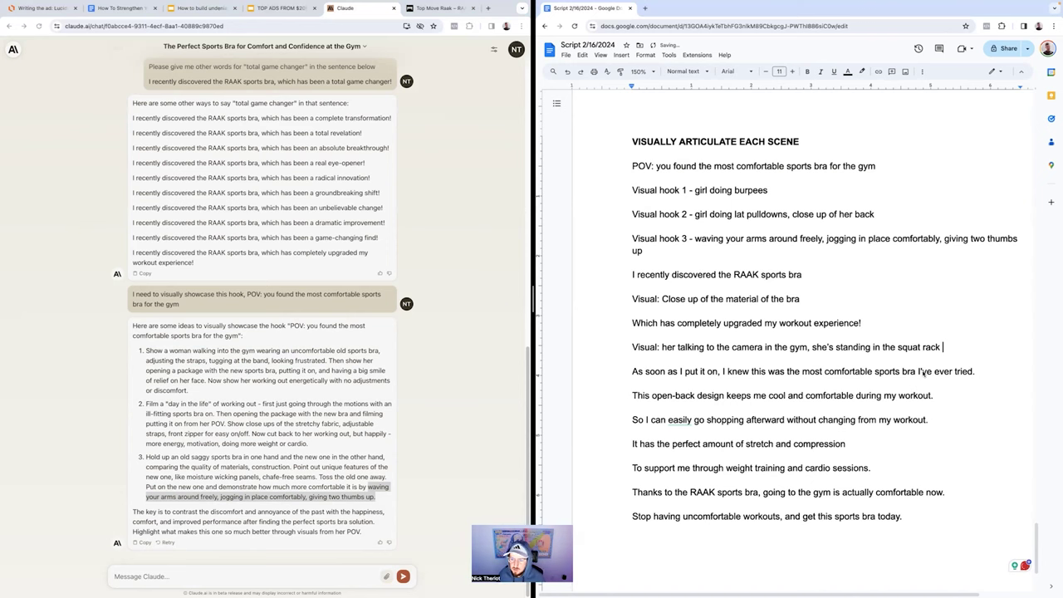
pyautogui.click(982, 374)
# Step: Add 'Visual: her at home, facing away from the camera, putting on the sports bra'
pyautogui.press('Return')
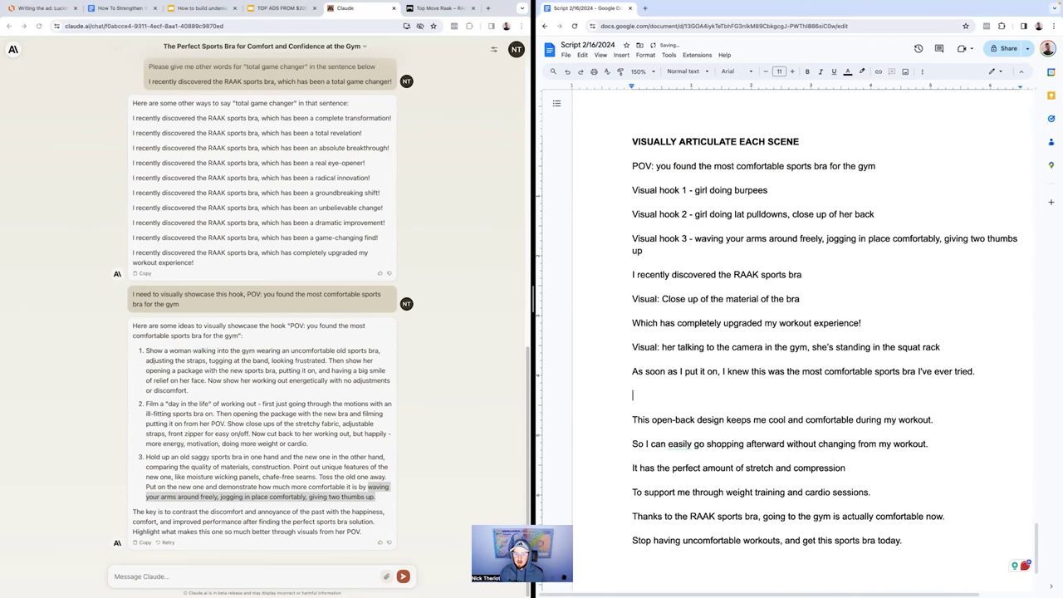
pyautogui.write('Visual:')
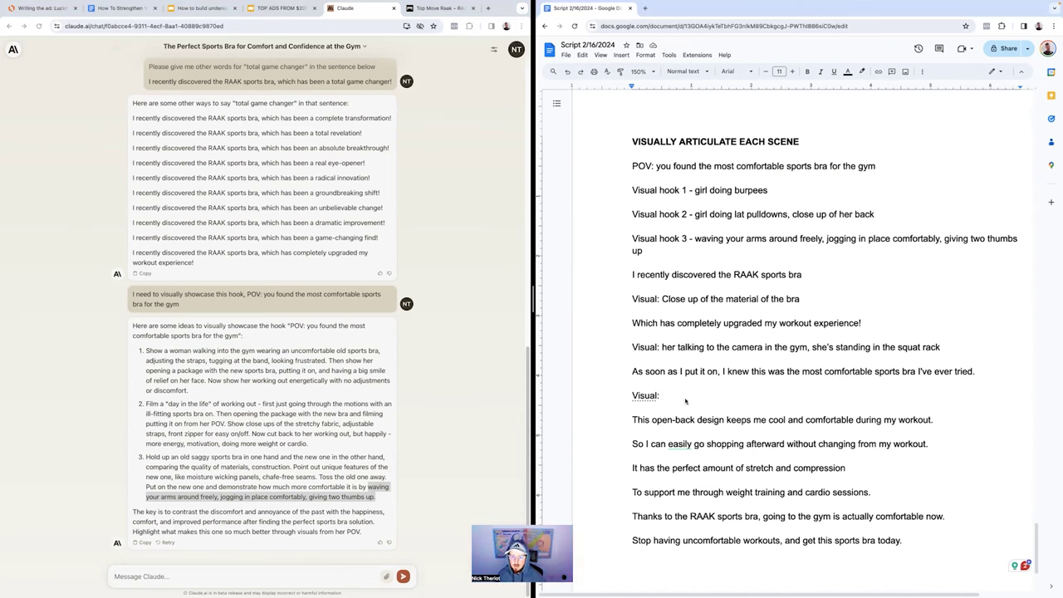
pyautogui.write('h')
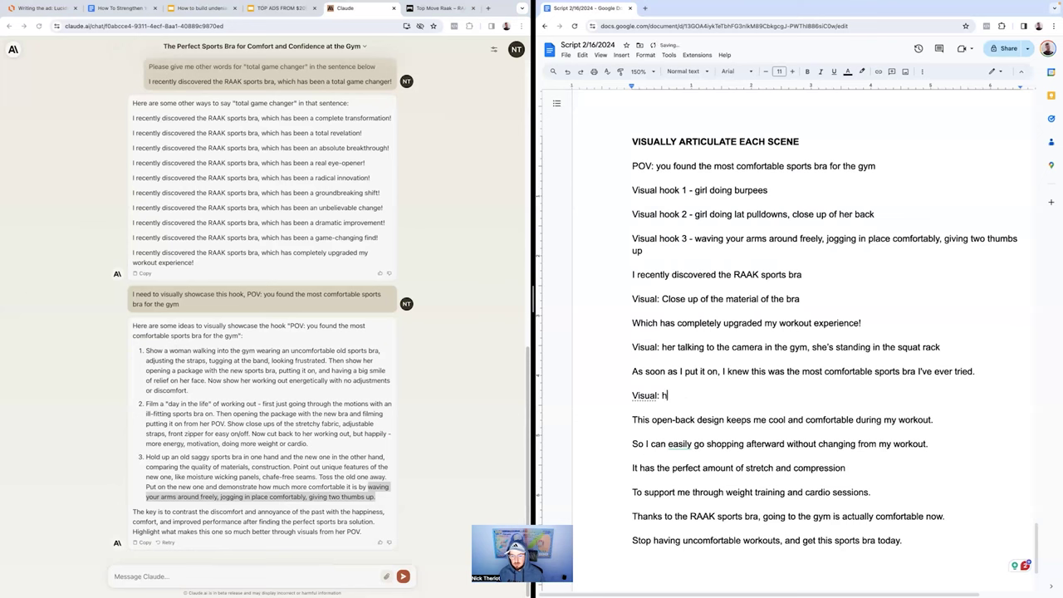
pyautogui.write('er at home ')
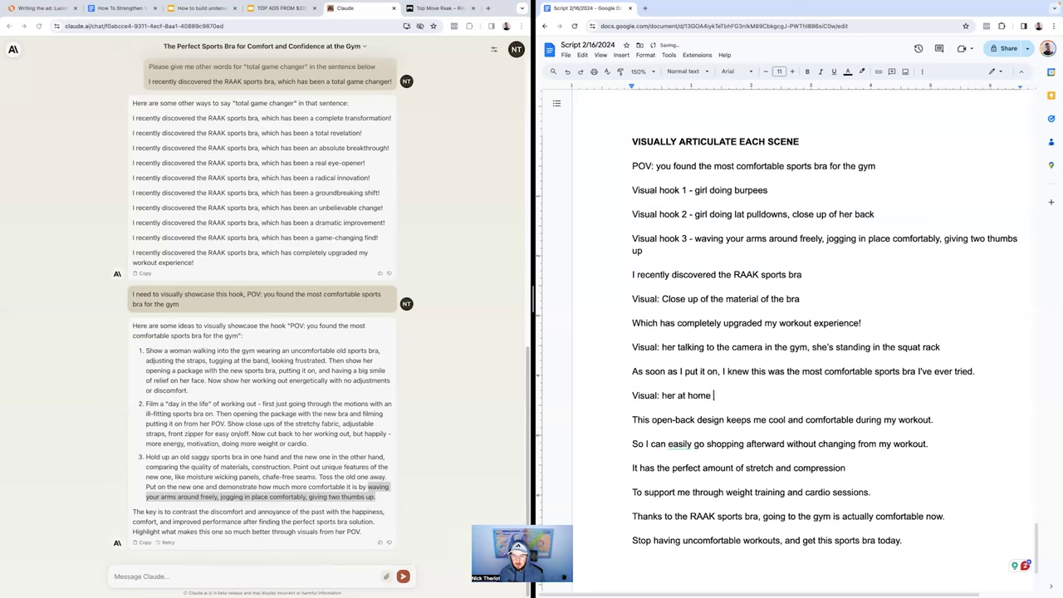
pyautogui.write(',facing awa')
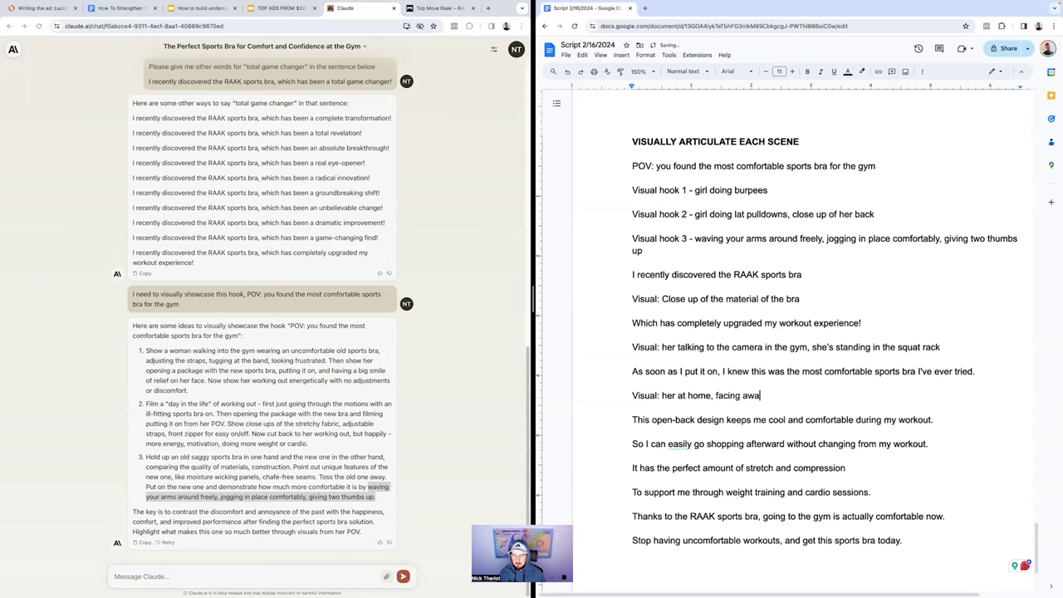
pyautogui.write('y from the camr')
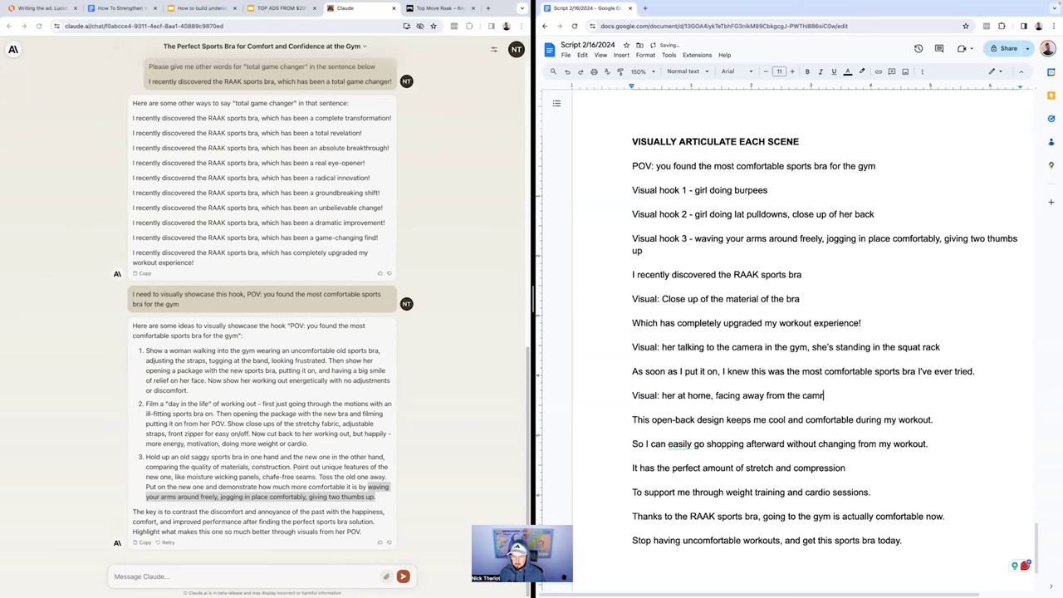
pyautogui.press('BackSpace')
pyautogui.write('era, putting o')
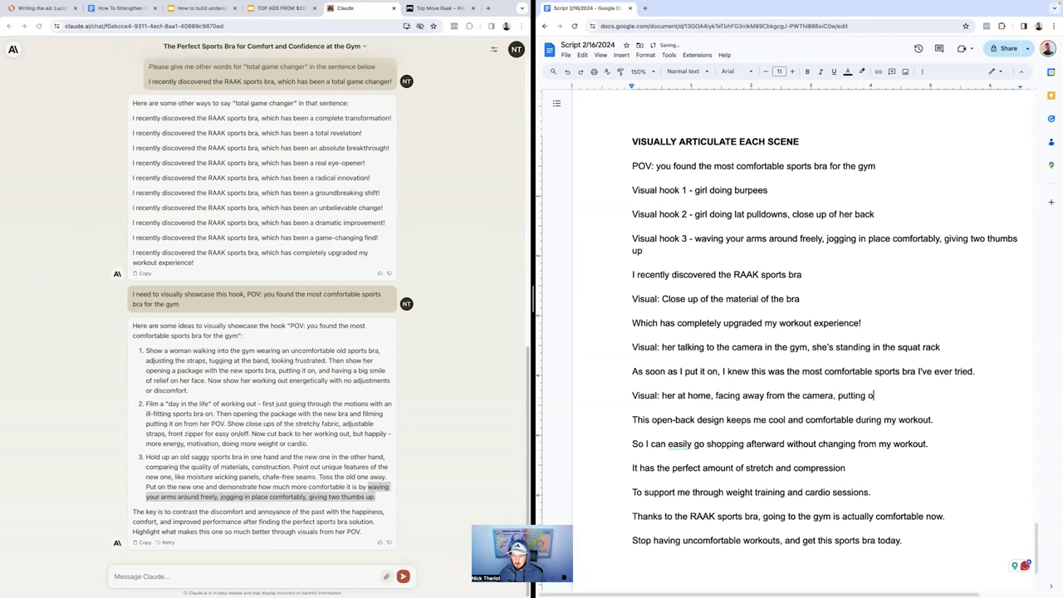
pyautogui.write('n the sports bra')
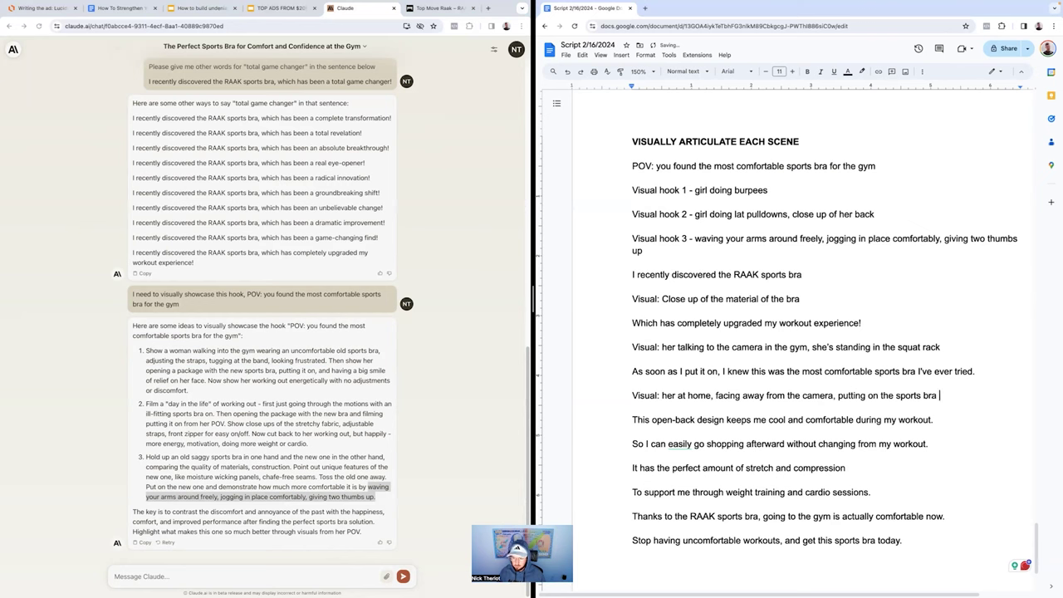
# Step: Add a Visual showcasing different workout shots emphasizing the open back design, accepting grammar fixes
pyautogui.click(937, 420)
pyautogui.press('Return')
pyautogui.write('Visual: showcase a cou')
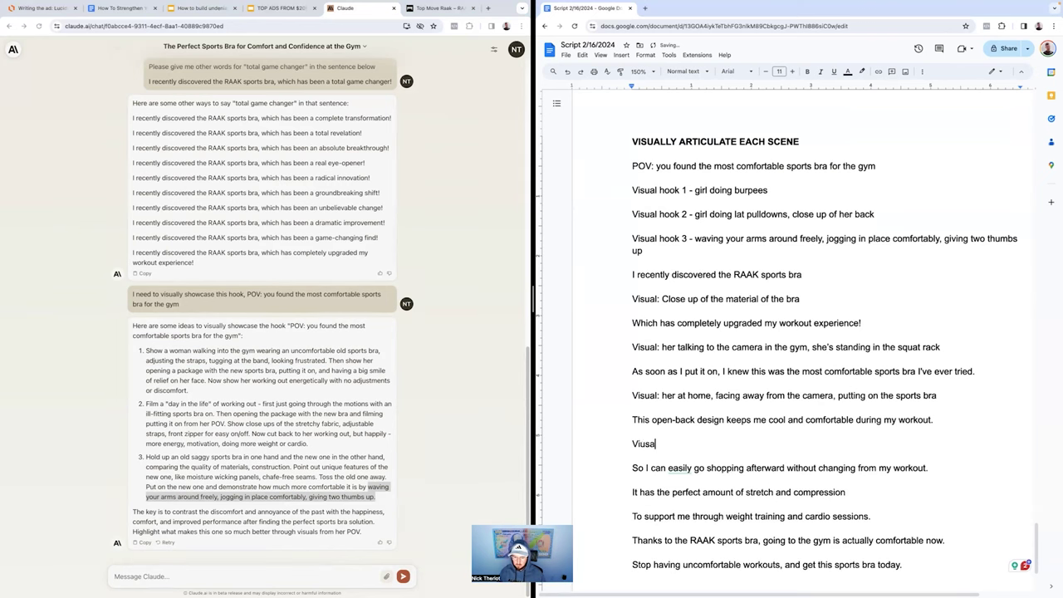
pyautogui.write('ple different shots of her working out.')
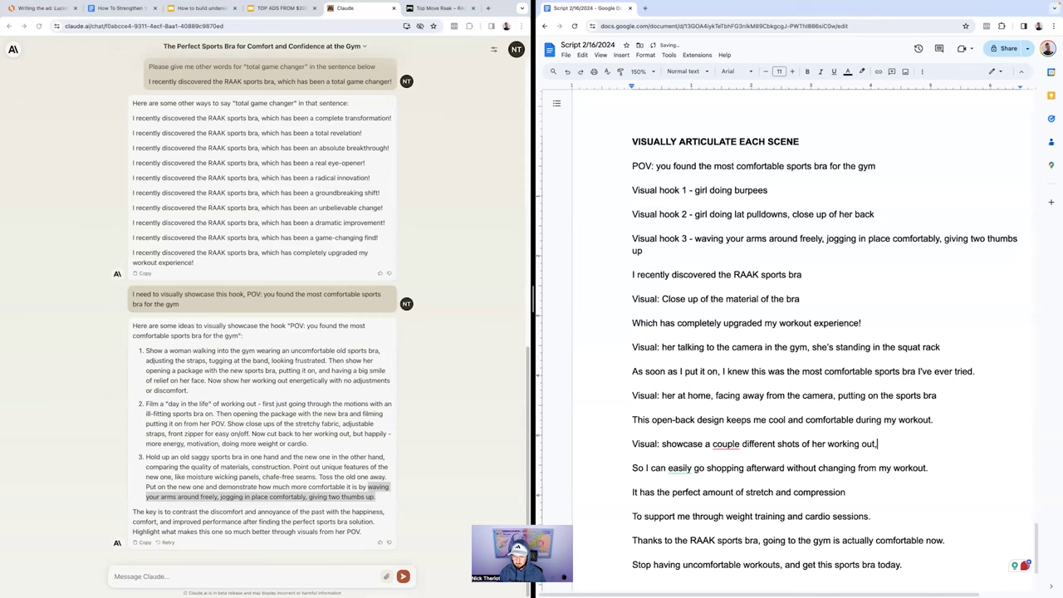
pyautogui.press('BackSpace')
pyautogui.write(', emphasizing on the open back design.')
pyautogui.click(745, 446)
pyautogui.click(756, 471)
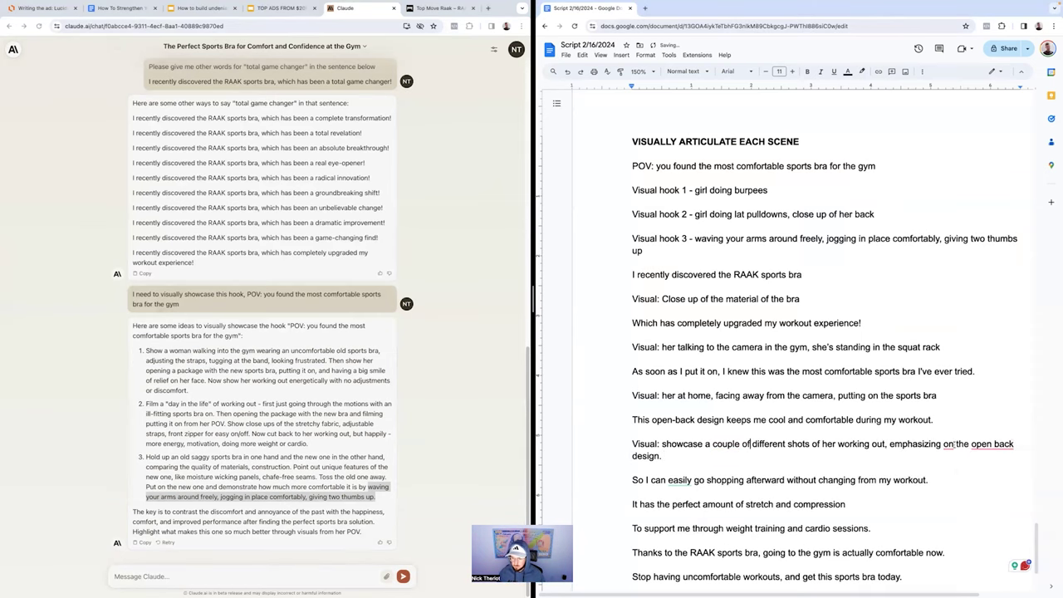
pyautogui.click(988, 444)
pyautogui.click(981, 470)
pyautogui.scroll(-1, 956, 447)
# Step: Add Visual notes for a Starbucks or Target trip and the squat-rack stretch-and-compression demo
pyautogui.press('Return')
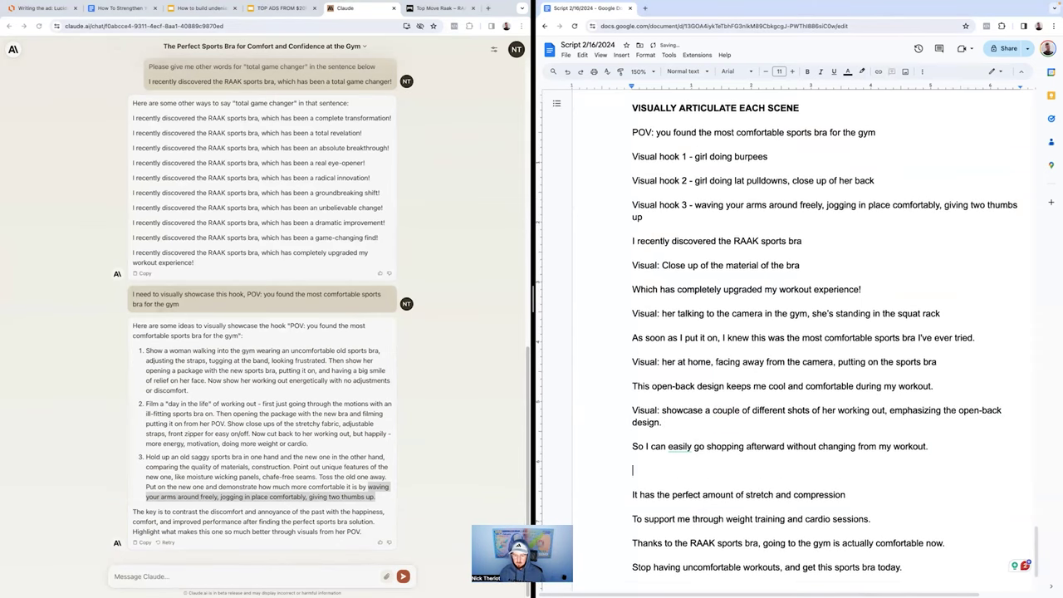
pyautogui.write('Visual: getting starbucks or target afte')
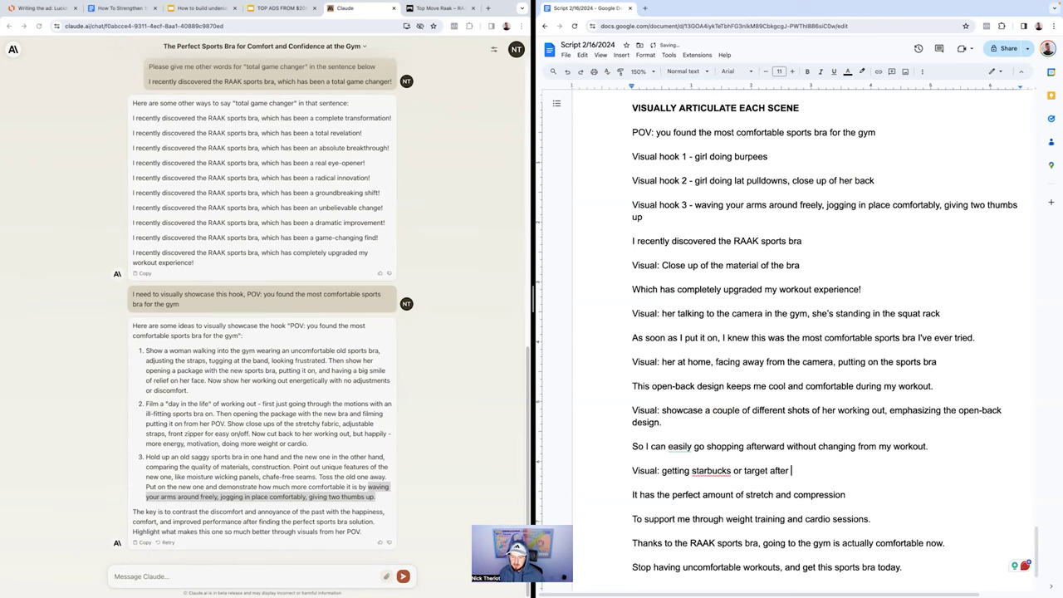
pyautogui.write('r the workout')
pyautogui.scroll(-1, 947, 447)
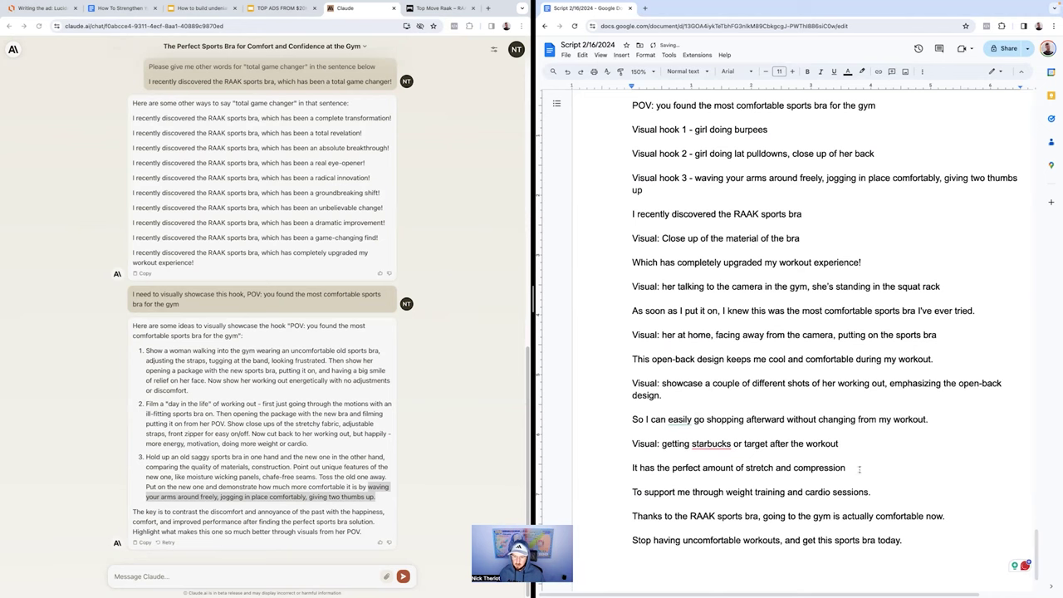
pyautogui.press('Return')
pyautogui.write('Visual:')
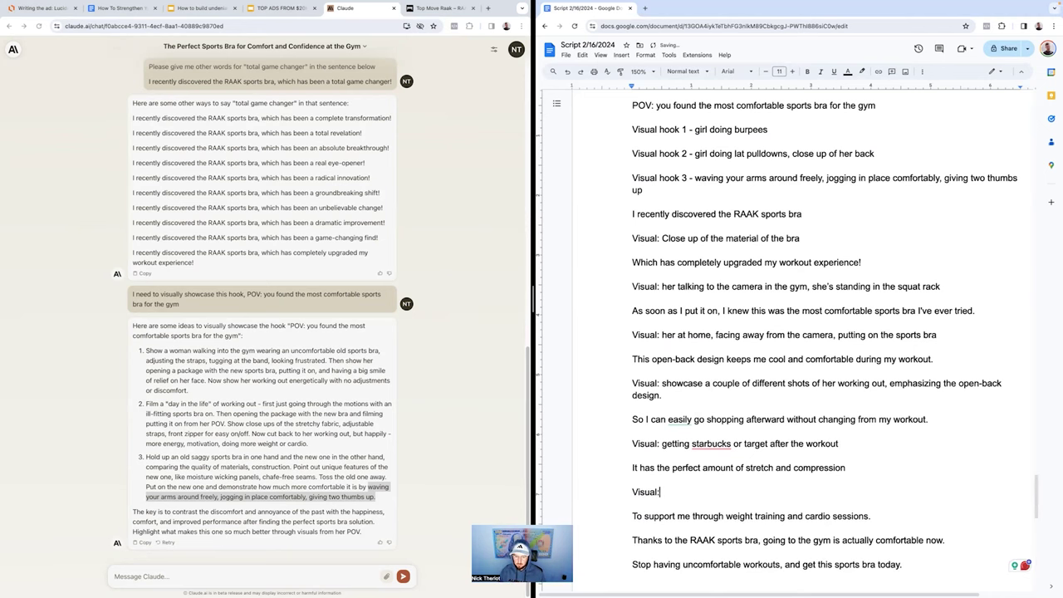
pyautogui.scroll(-2, 870, 495)
pyautogui.write('he')
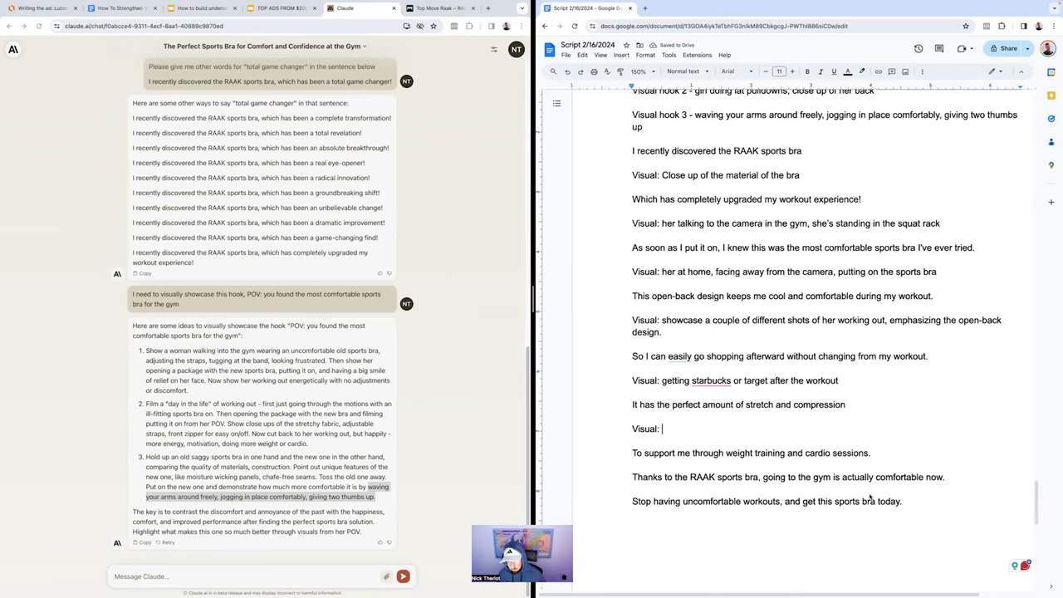
pyautogui.write('r talking to the ca')
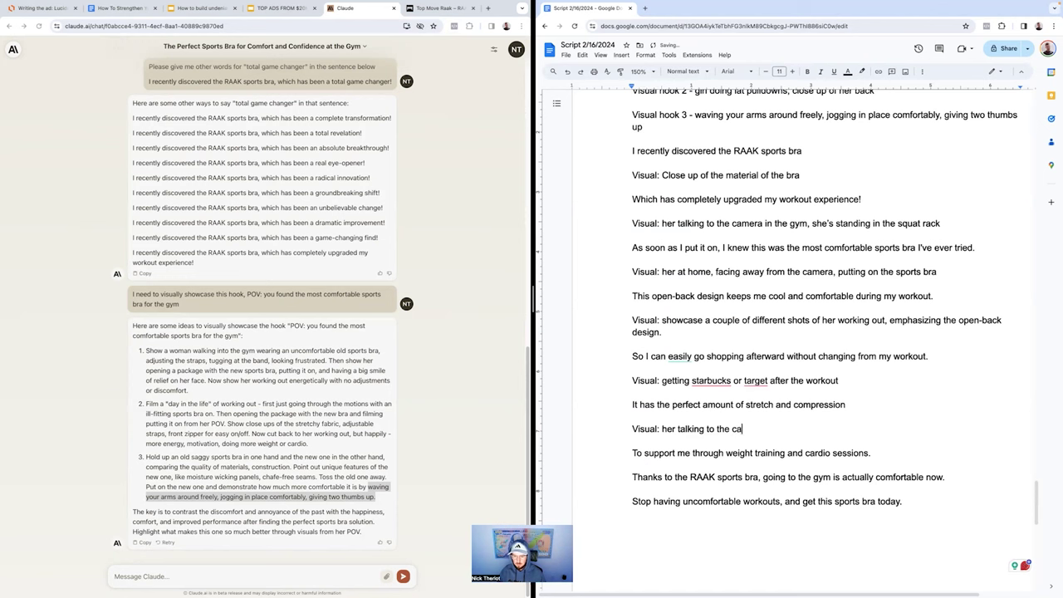
pyautogui.write('mera in the gym in the s')
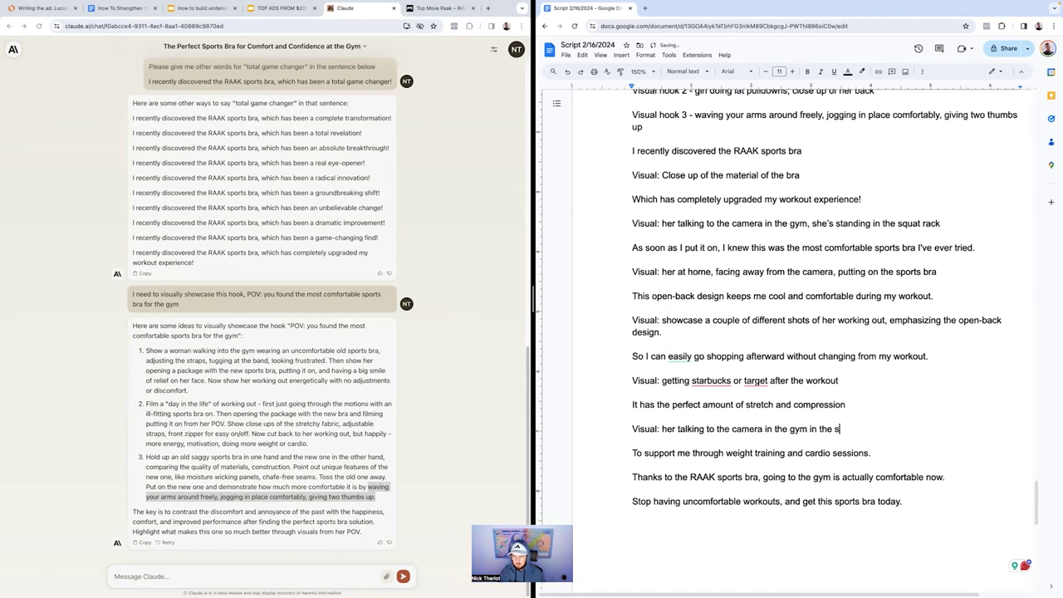
pyautogui.write('quat rack, pu')
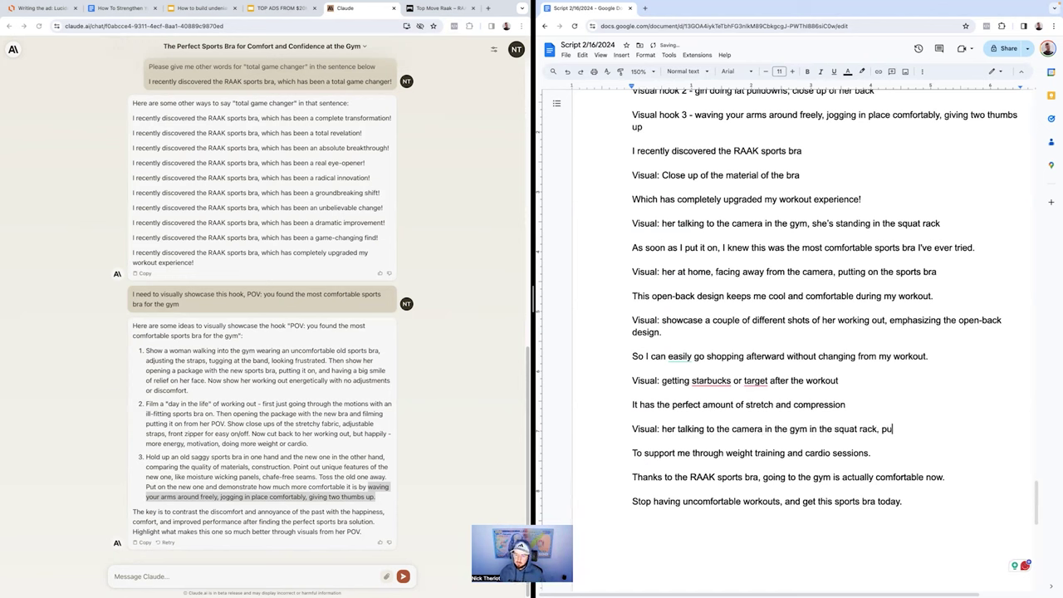
pyautogui.write('lling at the sports bra to highly the')
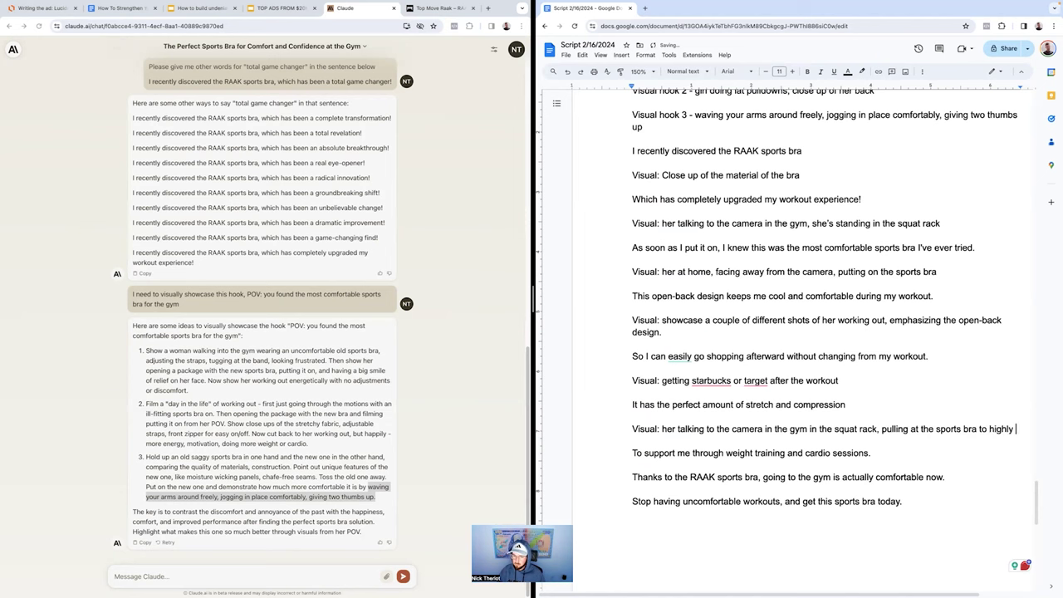
pyautogui.press('BackSpace')
pyautogui.press('BackSpace')
pyautogui.press('BackSpace')
pyautogui.press('BackSpace')
pyautogui.press('BackSpace')
pyautogui.press('BackSpace')
pyautogui.write('ight ')
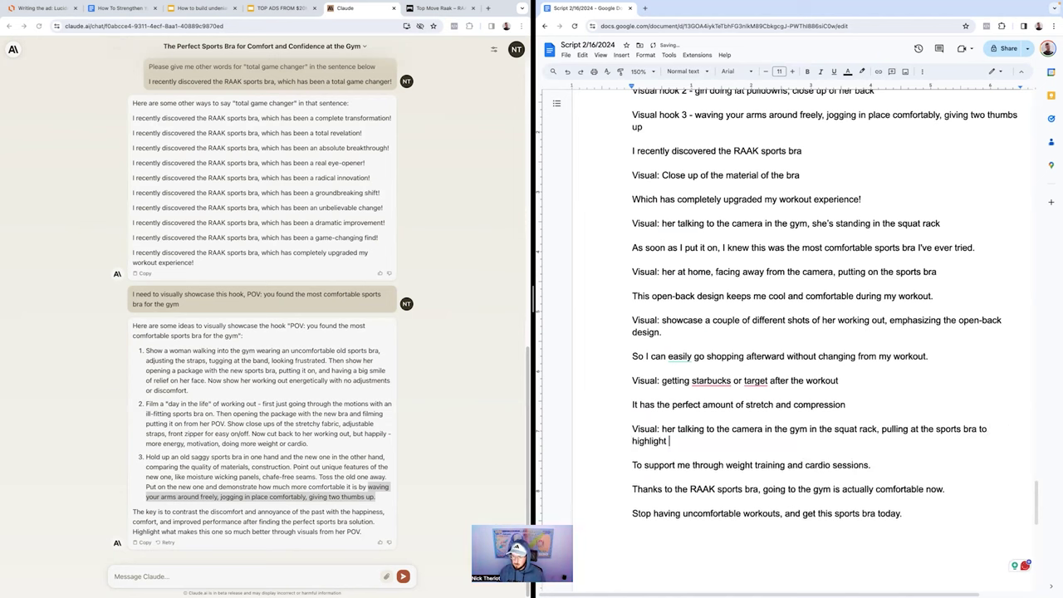
pyautogui.write('the stretch and compression')
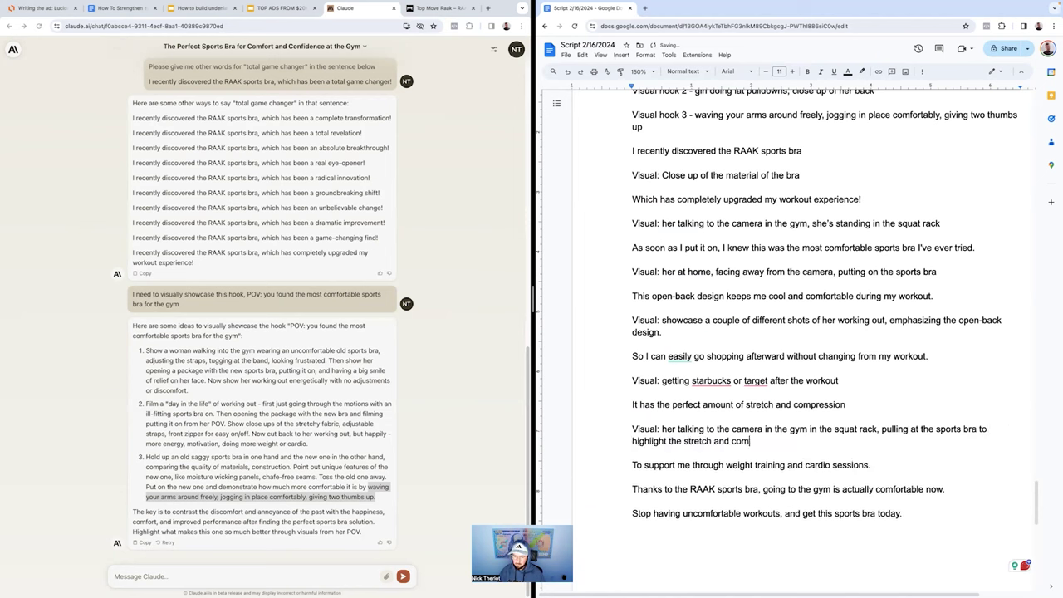
# Step: Start a new Visual note below the weight training and cardio line
pyautogui.click(874, 466)
pyautogui.press('Return')
pyautogui.write('Visual:')
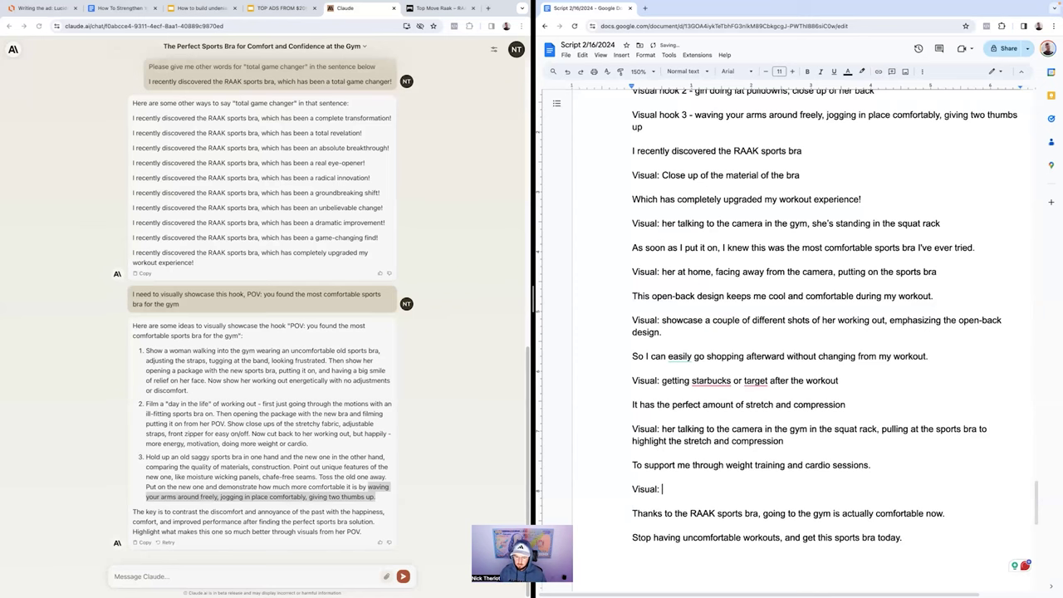
pyautogui.scroll(-1, 834, 472)
pyautogui.write('show')
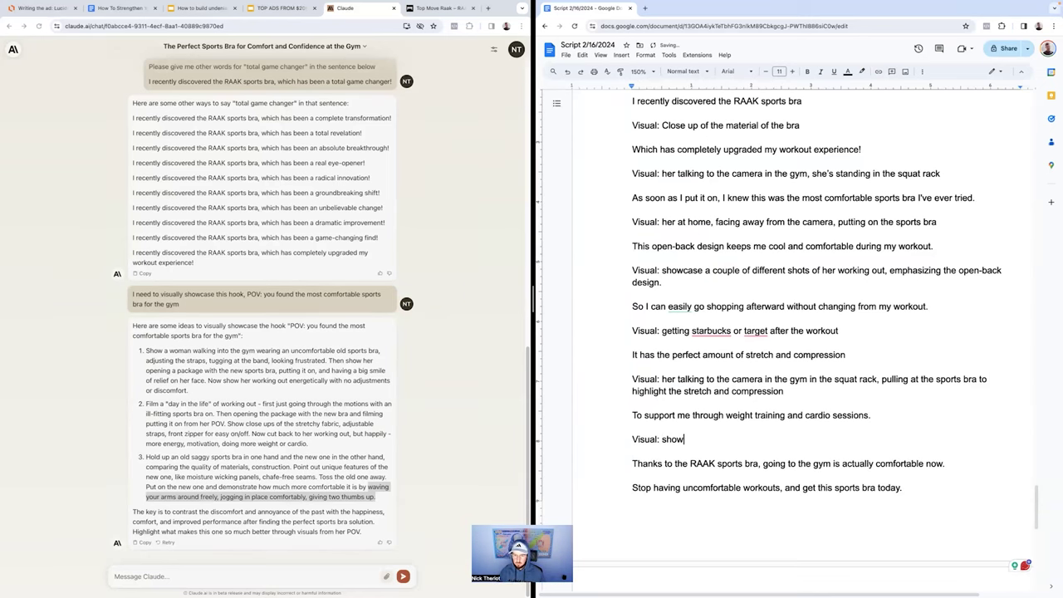
# Step: Fill that note with a copy of the showcase workout line, ending it with '& running.'
pyautogui.moveTo(664, 285); pyautogui.dragTo(610, 272)
pyautogui.hotkey('ctrl', 'c')
pyautogui.click(686, 440)
pyautogui.moveTo(686, 439); pyautogui.dragTo(887, 440)
pyautogui.hotkey('ctrl', 'v')
pyautogui.press('BackSpace')
pyautogui.write('wearing a')
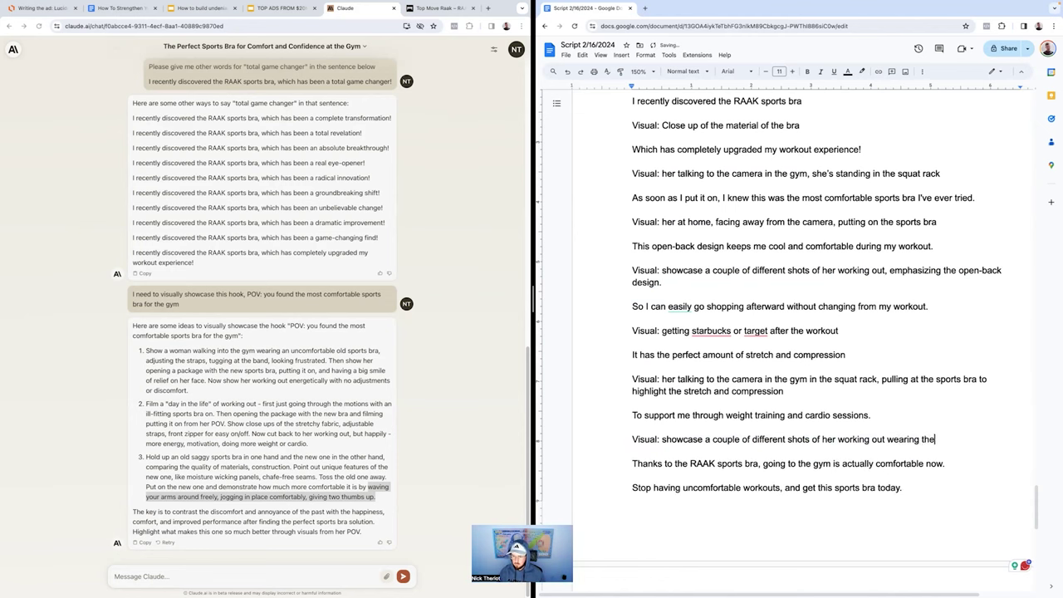
pyautogui.press('BackSpace')
pyautogui.press('BackSpace')
pyautogui.press('BackSpace')
pyautogui.press('BackSpace')
pyautogui.press('BackSpace')
pyautogui.press('BackSpace')
pyautogui.press('BackSpace')
pyautogui.press('BackSpace')
pyautogui.press('BackSpace')
pyautogui.press('BackSpace')
pyautogui.write('& running.')
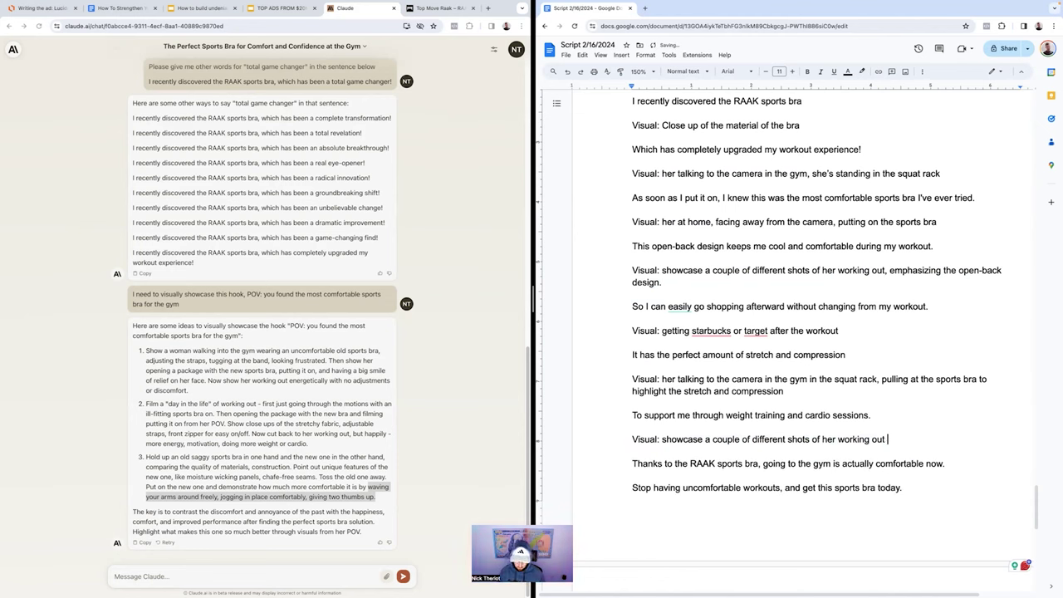
# Step: Add 'Visual: talking to the camera' notes under the thanks line and the closing call to action
pyautogui.click(952, 466)
pyautogui.press('Return')
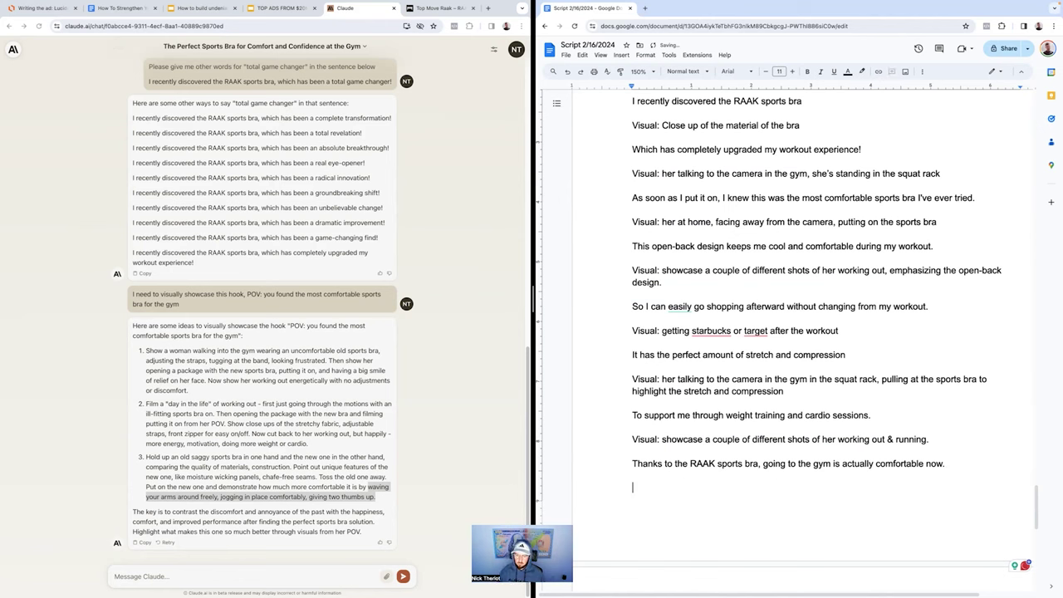
pyautogui.write('Visual: taki')
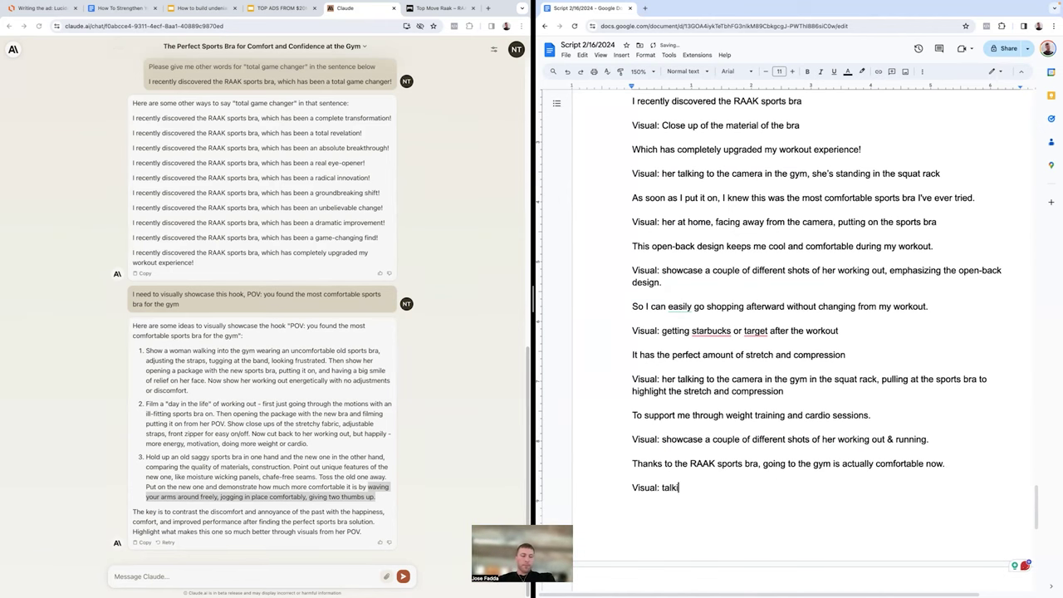
pyautogui.press('BackSpace')
pyautogui.press('BackSpace')
pyautogui.write('lking to the camera')
pyautogui.scroll(-2, 790, 316)
pyautogui.click(904, 450)
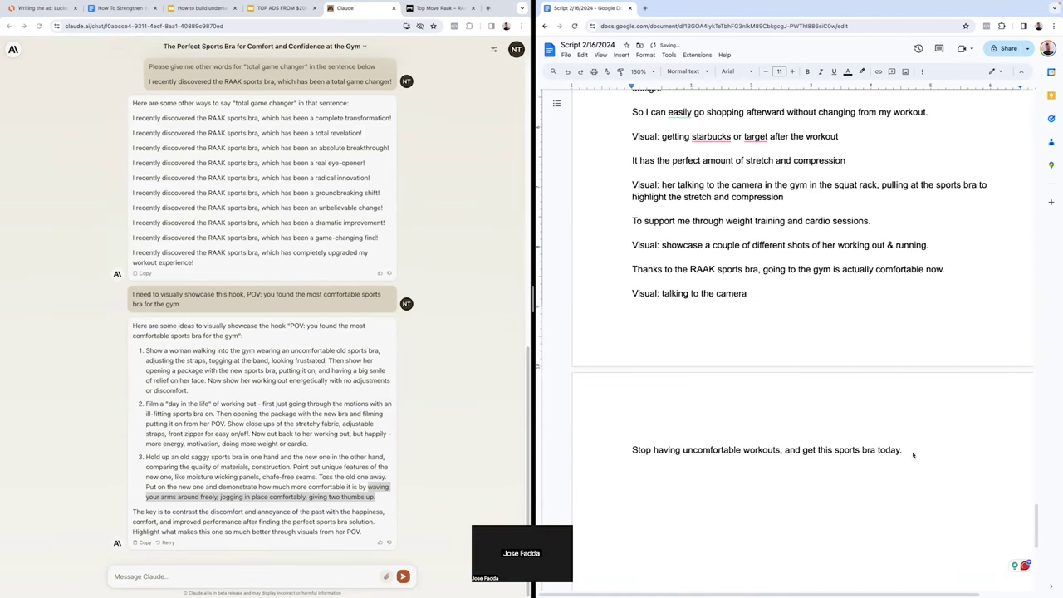
pyautogui.press('Return')
pyautogui.write('Visual')
pyautogui.press('BackSpace')
pyautogui.write(': tal')
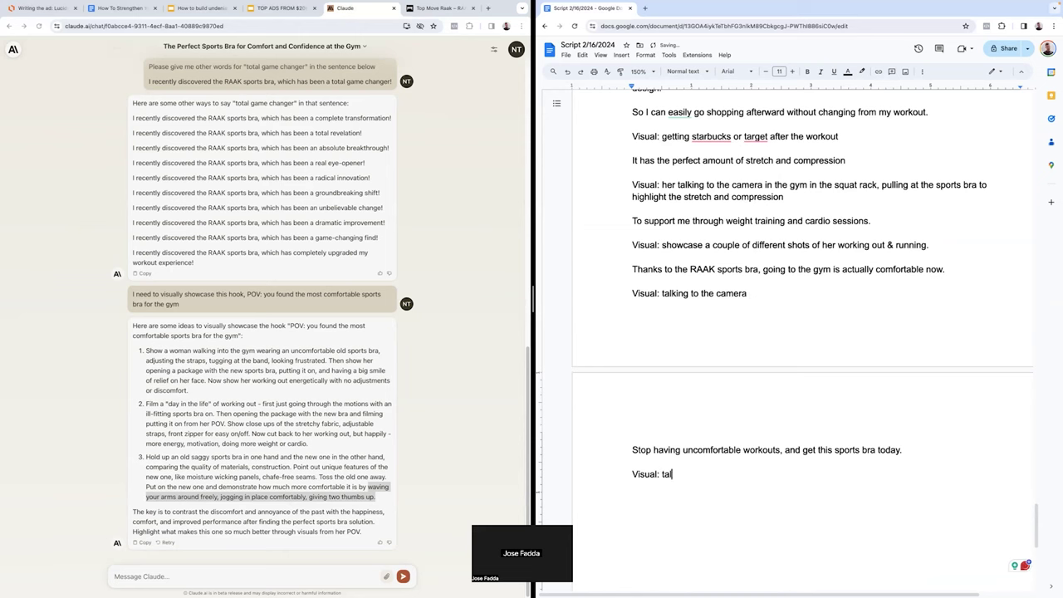
pyautogui.write('king to the')
pyautogui.press('BackSpace')
pyautogui.press('BackSpace')
pyautogui.press('BackSpace')
# Step: Finish the last Visual line and set the script from heading to final line to 10 pt
pyautogui.write('to the camera')
pyautogui.scroll(5, 755, 229)
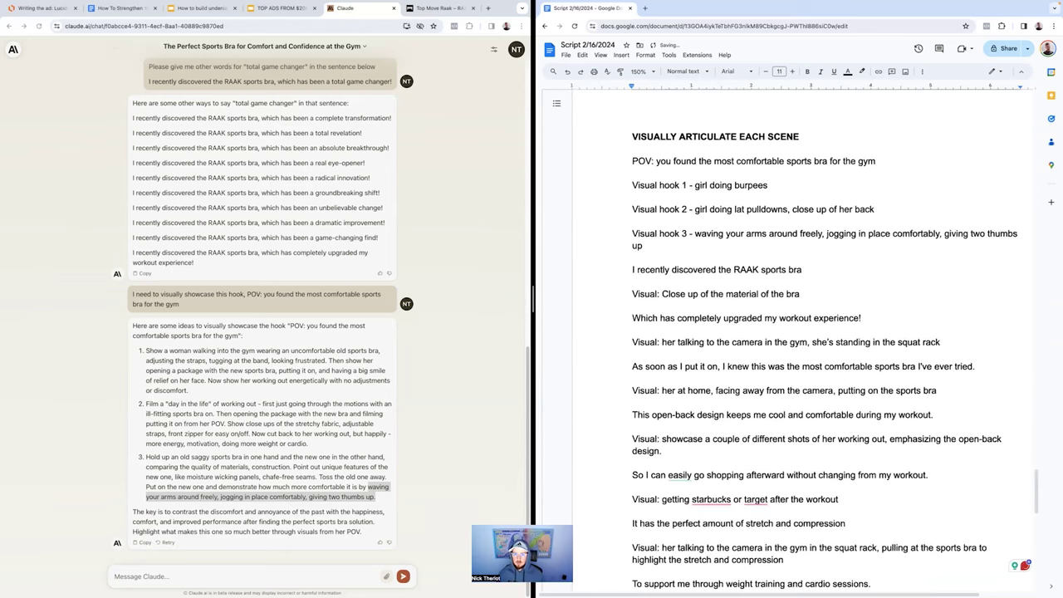
pyautogui.click(644, 170)
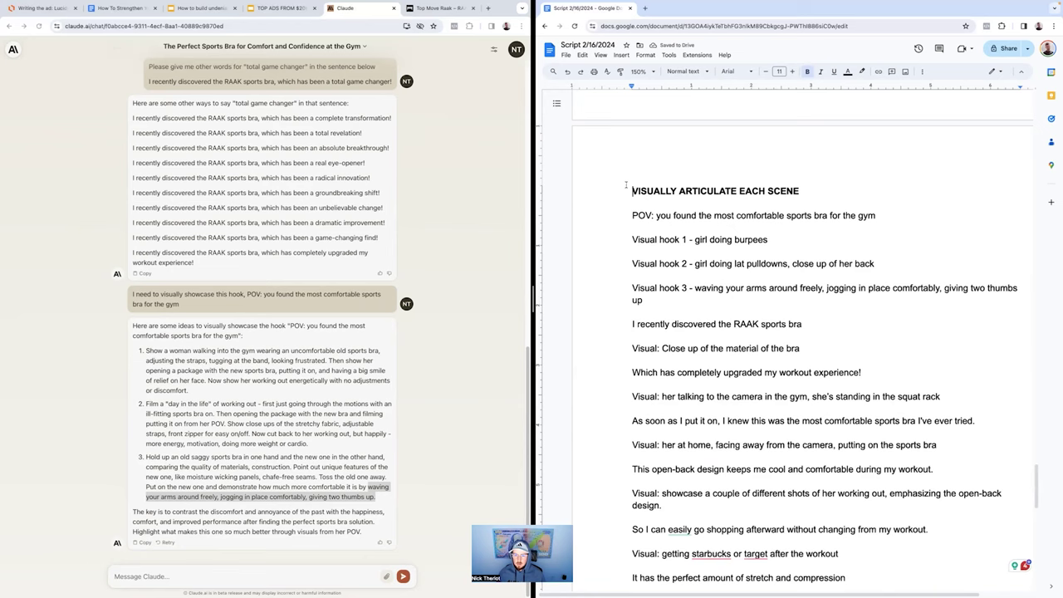
pyautogui.keyDown('shift'); pyautogui.click(772, 530); pyautogui.keyUp('shift')
pyautogui.scroll(-3, 772, 532)
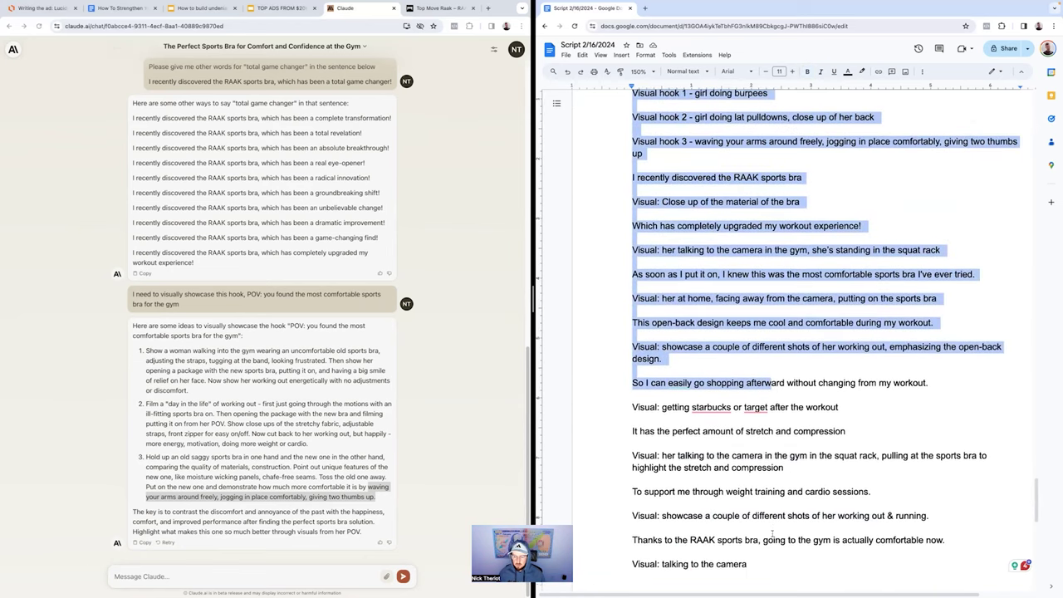
pyautogui.scroll(-2, 772, 533)
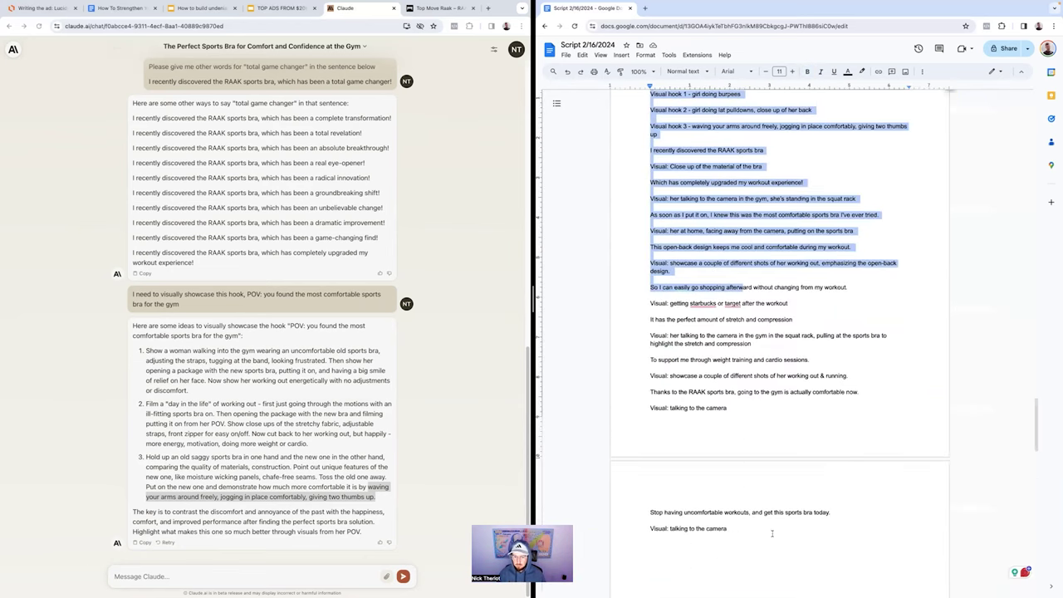
pyautogui.scroll(1, 772, 534)
pyautogui.click(651, 97)
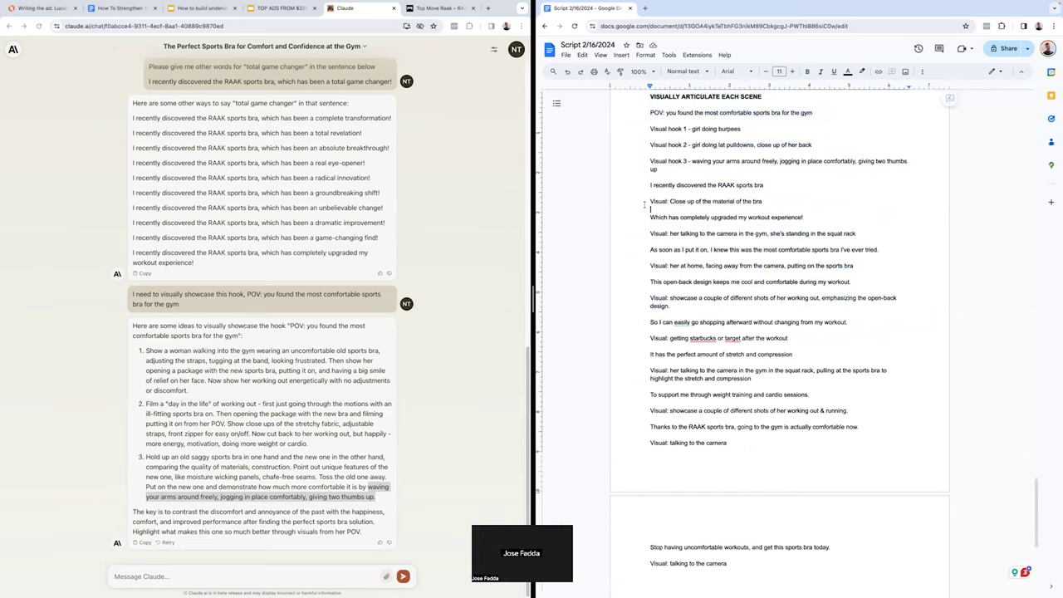
pyautogui.keyDown('shift'); pyautogui.click(794, 523); pyautogui.keyUp('shift')
pyautogui.moveTo(794, 523); pyautogui.dragTo(783, 563)
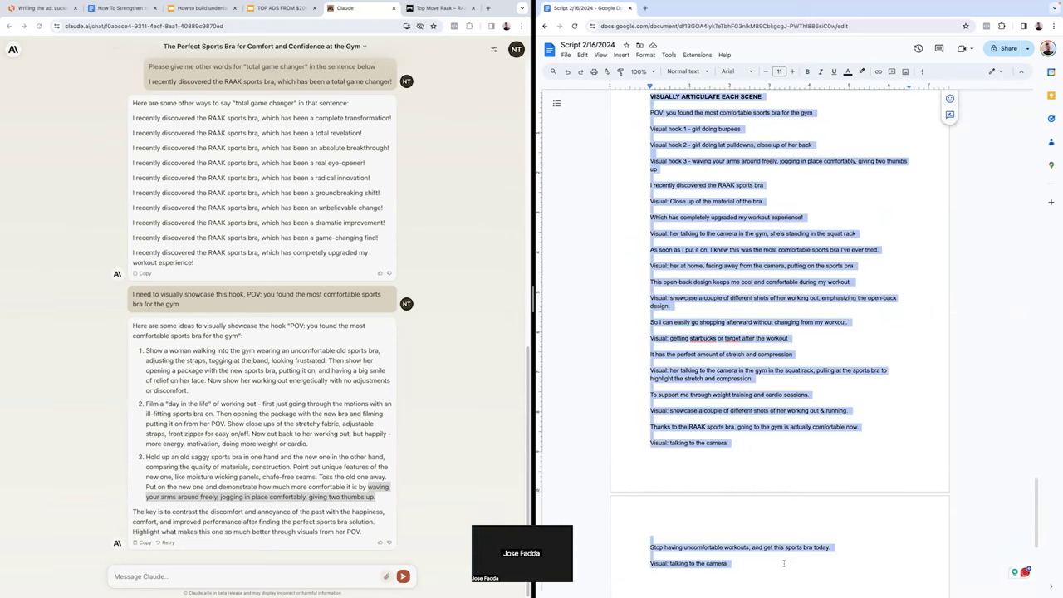
pyautogui.click(766, 71)
pyautogui.click(762, 324)
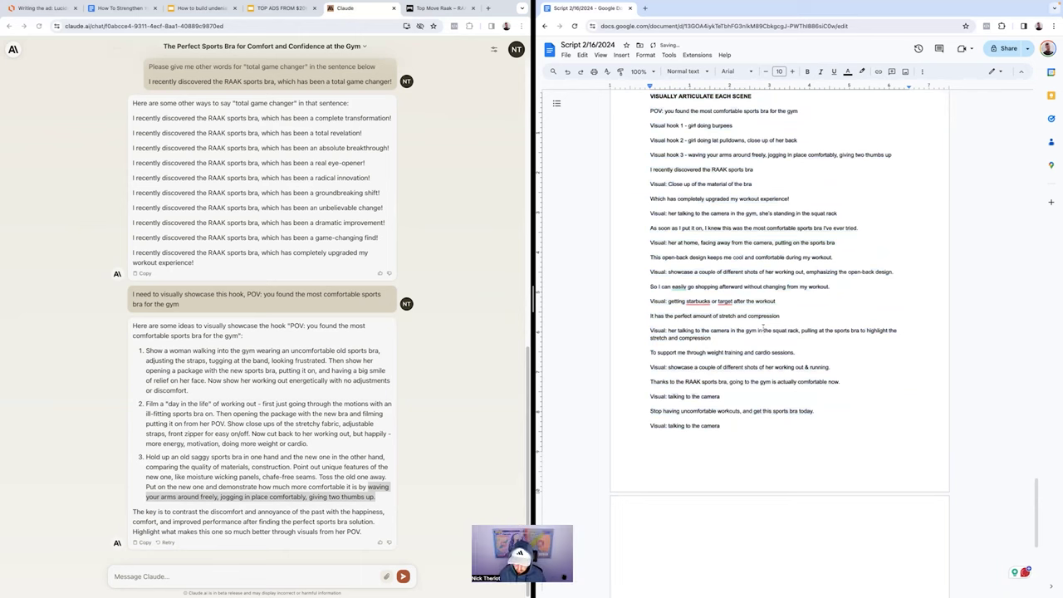
pyautogui.scroll(5, 762, 329)
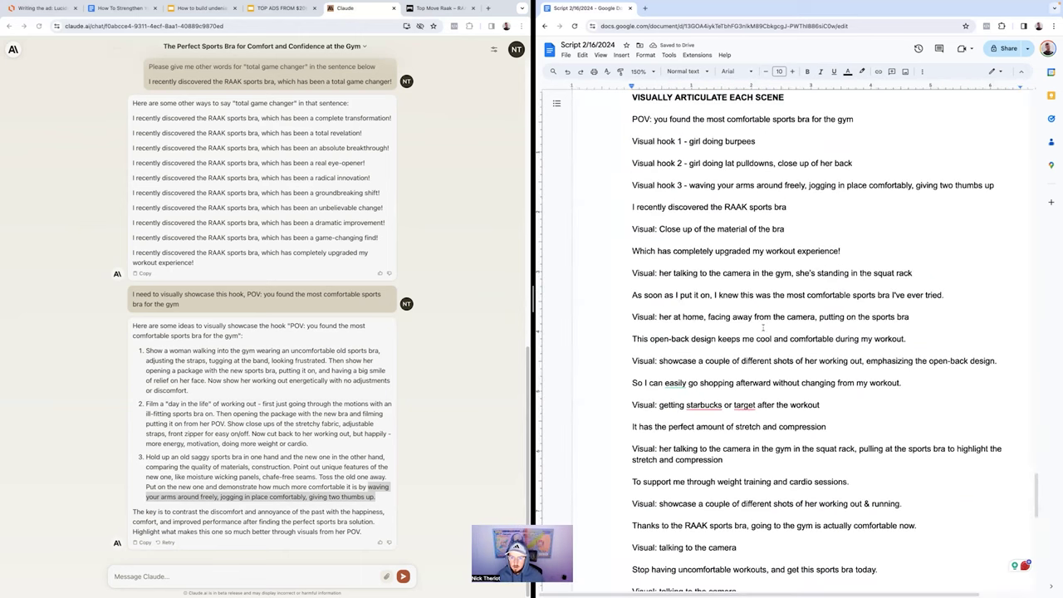
pyautogui.scroll(1, 735, 260)
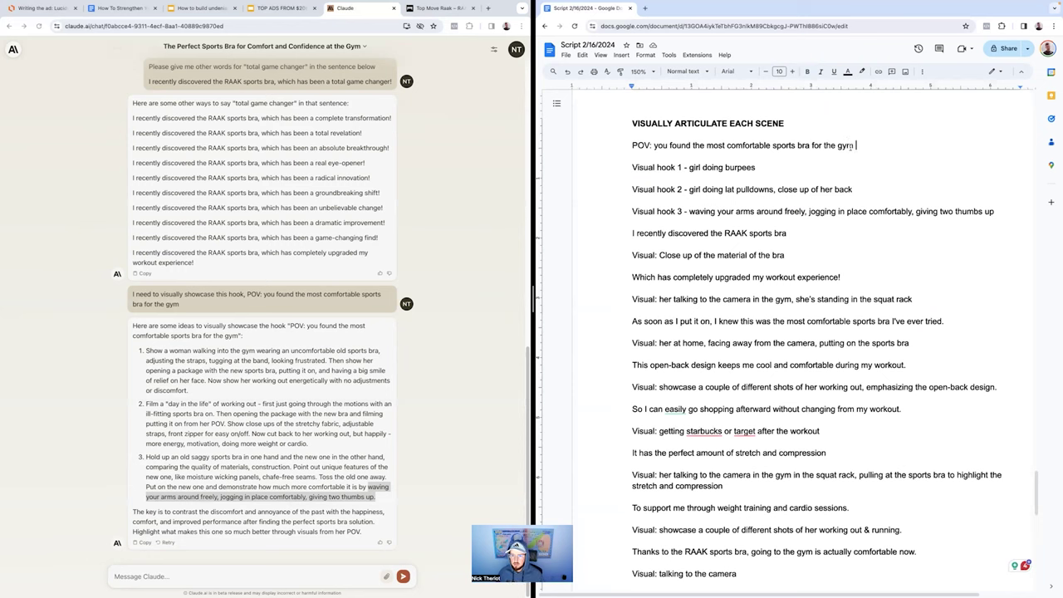
# Step: Bold the POV hook, RAAK discovery and upgraded-workout-experience lines
pyautogui.moveTo(857, 146); pyautogui.dragTo(627, 145)
pyautogui.hotkey('ctrl', 'b')
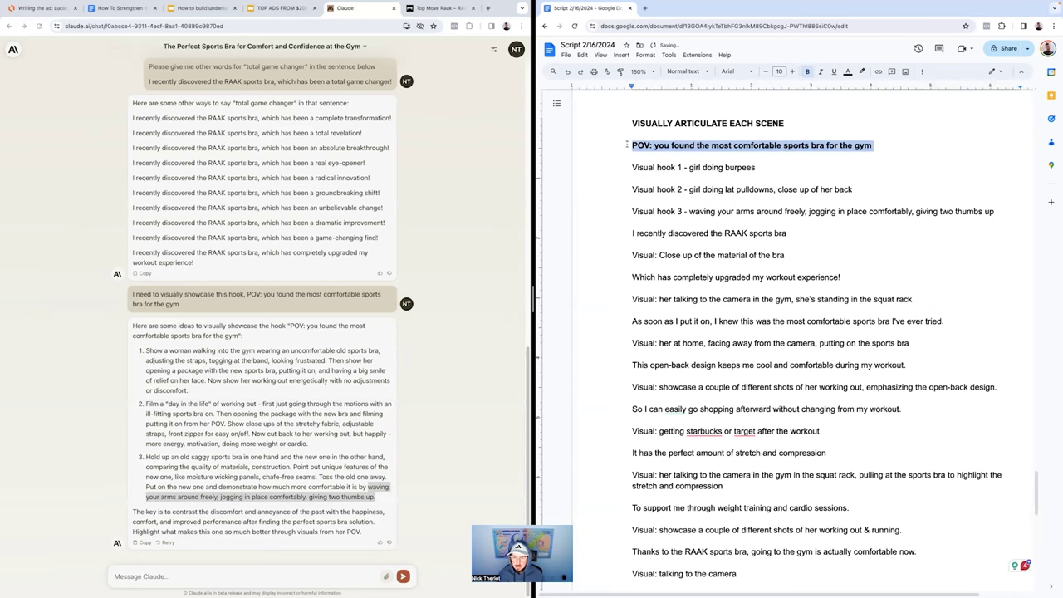
pyautogui.scroll(-1, 930, 250)
pyautogui.moveTo(787, 216); pyautogui.dragTo(564, 224)
pyautogui.hotkey('ctrl', 'b')
pyautogui.click(647, 260)
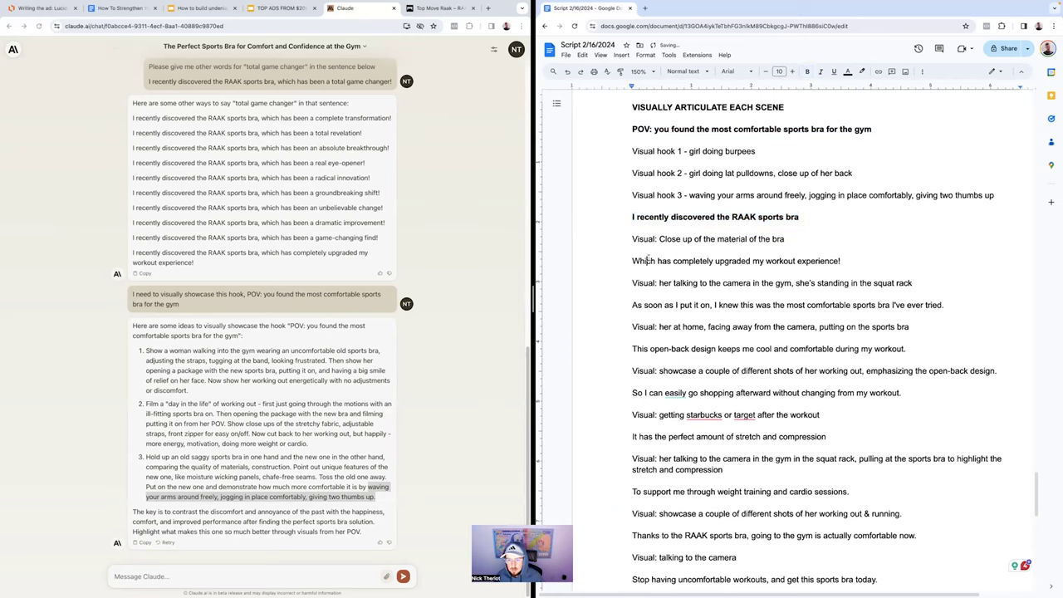
pyautogui.moveTo(847, 260); pyautogui.dragTo(631, 261)
pyautogui.press('super+n')
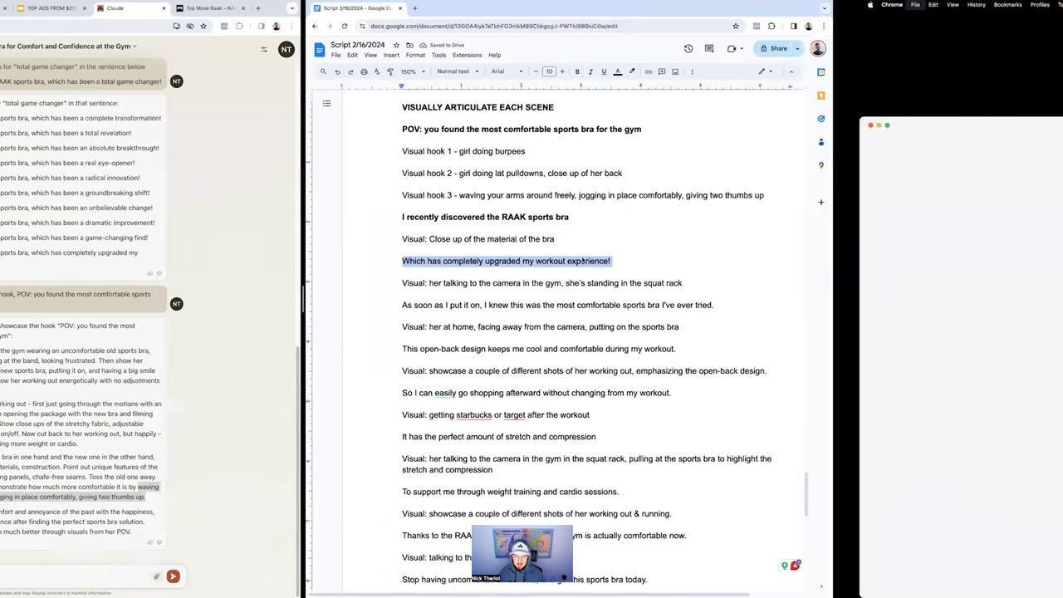
pyautogui.click(94, 9)
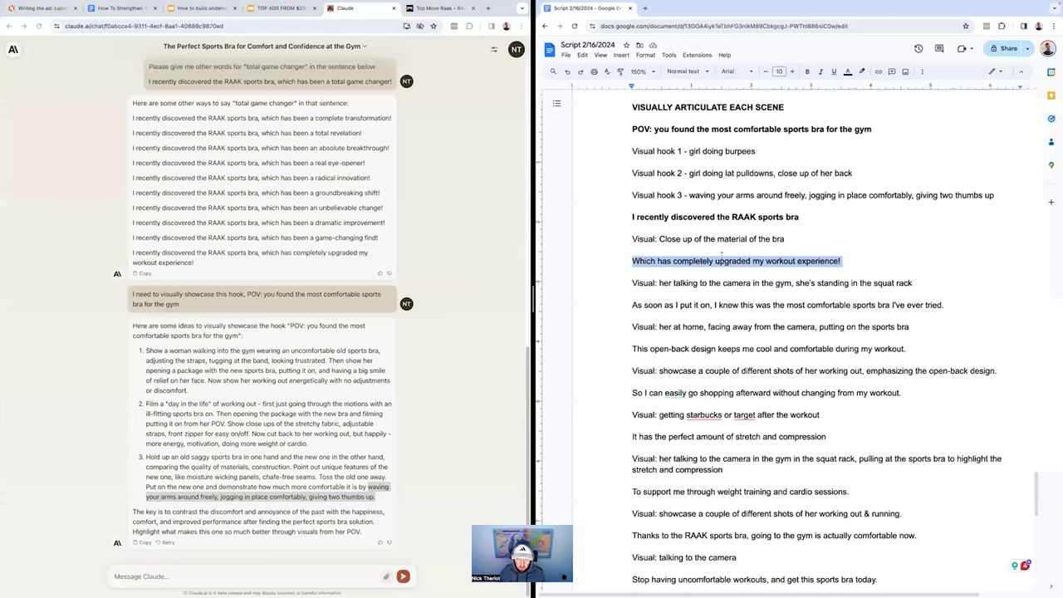
pyautogui.press('super+b')
pyautogui.click(758, 240)
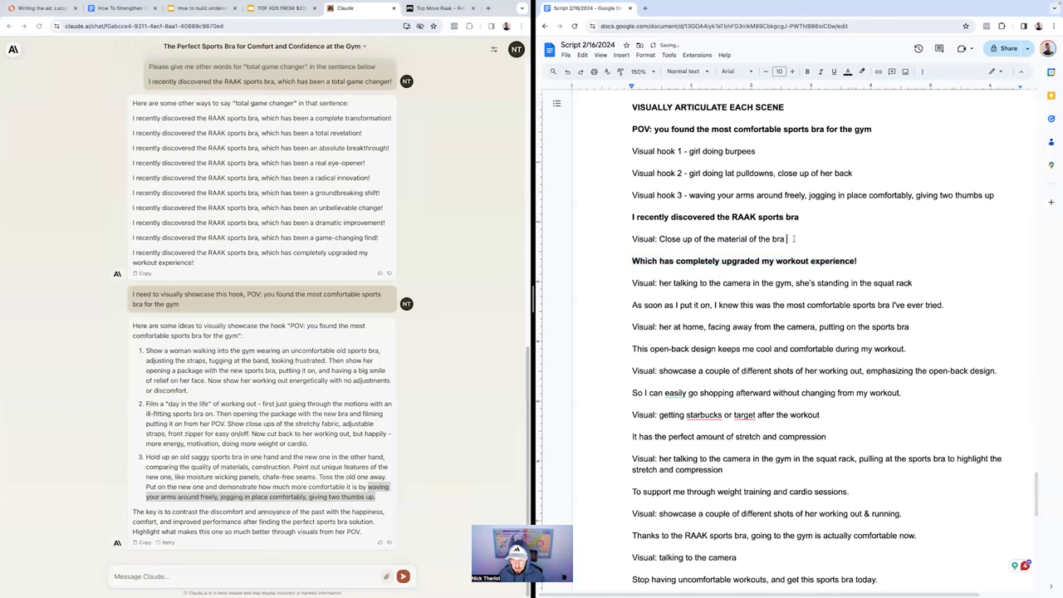
# Step: Italicize the three Visual hook lines, the close-up material line and the squat-rack Visual line
pyautogui.moveTo(632, 152); pyautogui.dragTo(1013, 192)
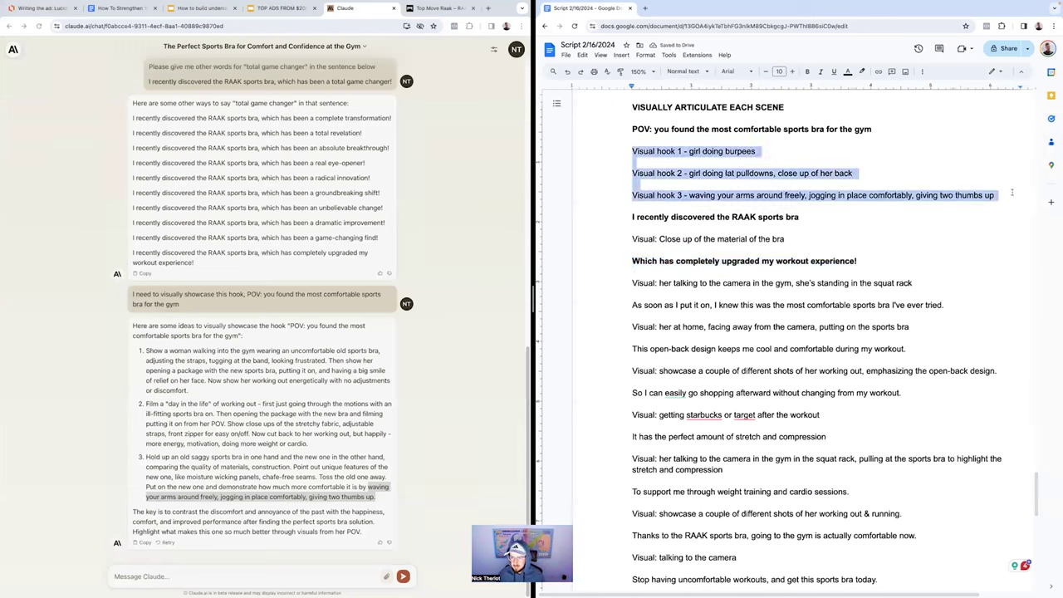
pyautogui.press('super+i')
pyautogui.click(744, 272)
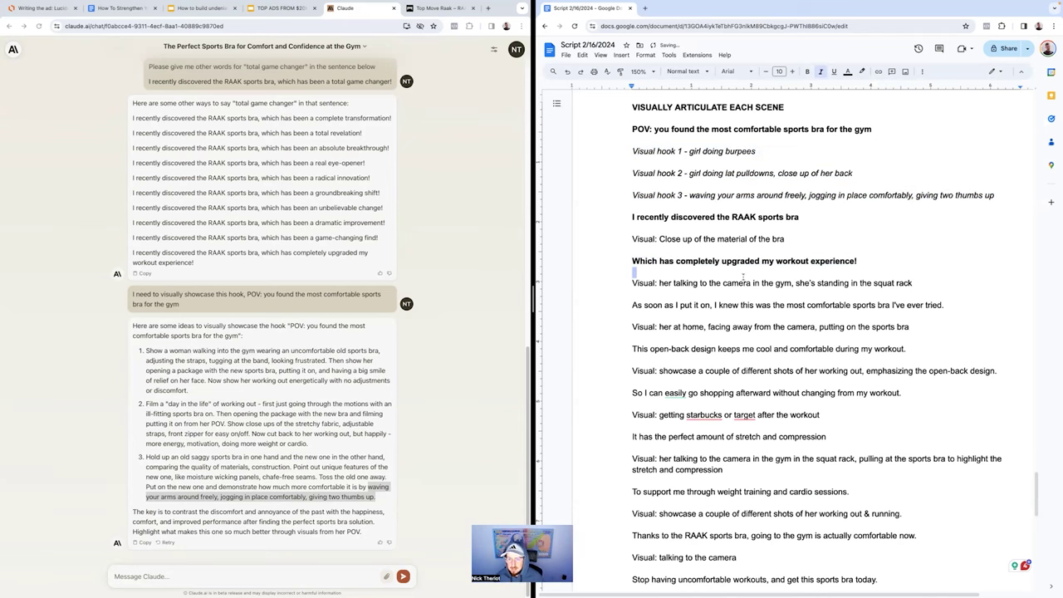
pyautogui.scroll(1, 743, 277)
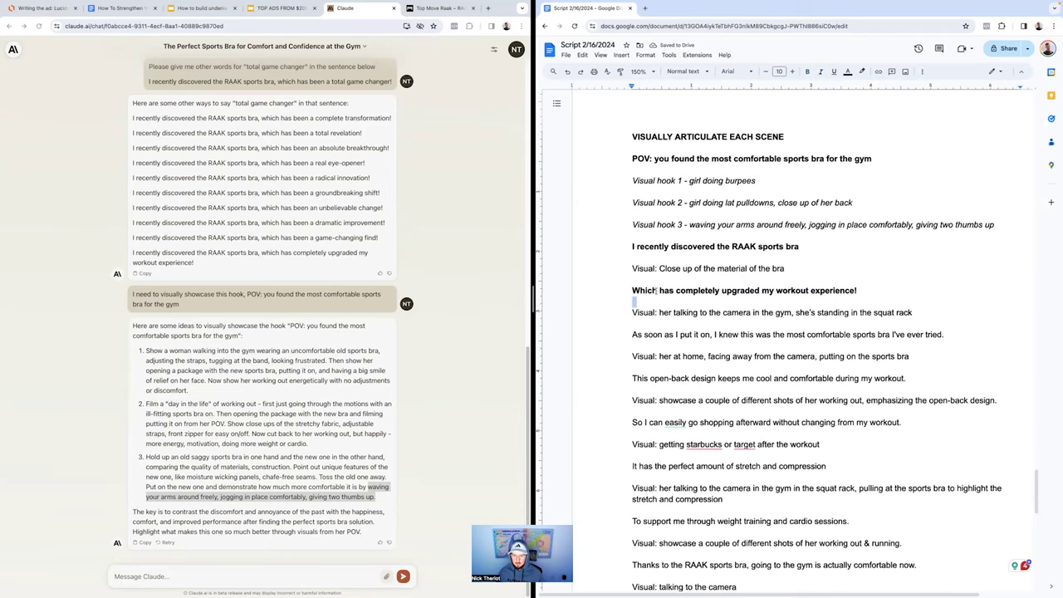
pyautogui.moveTo(632, 267); pyautogui.dragTo(796, 267)
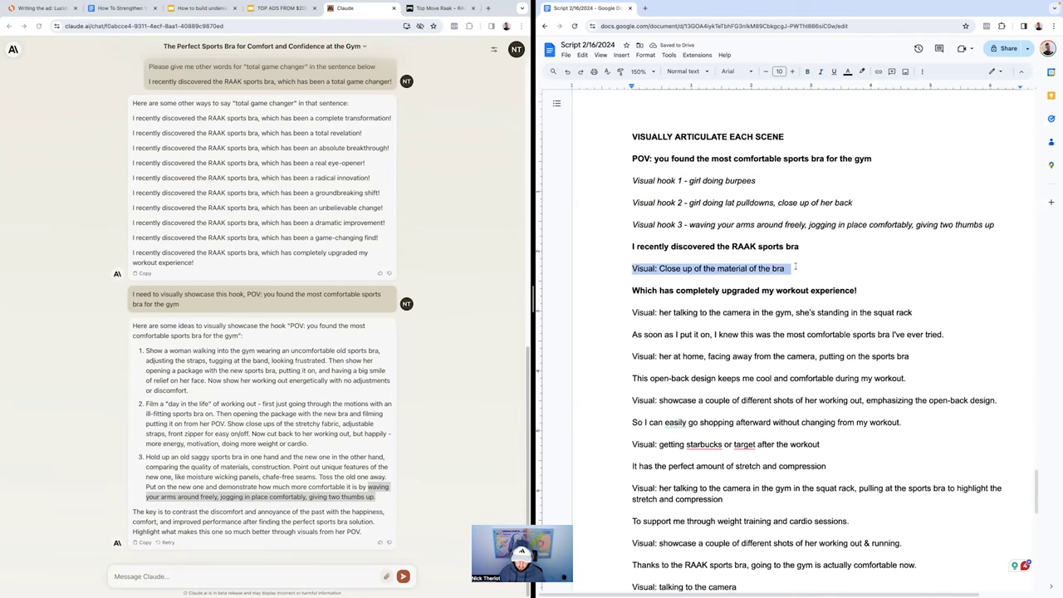
pyautogui.press('super+i')
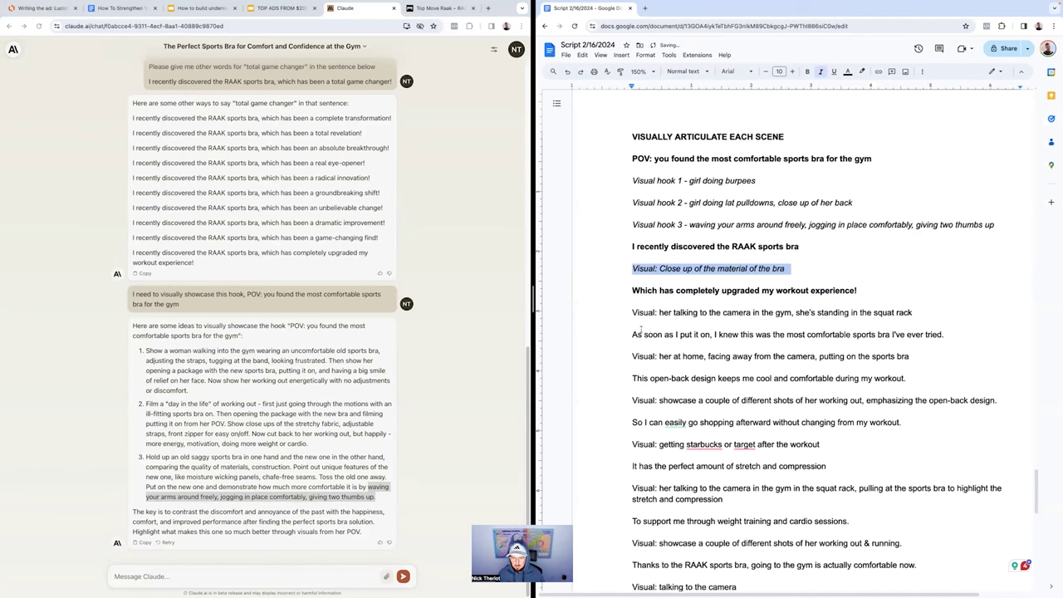
pyautogui.moveTo(919, 313); pyautogui.dragTo(627, 310)
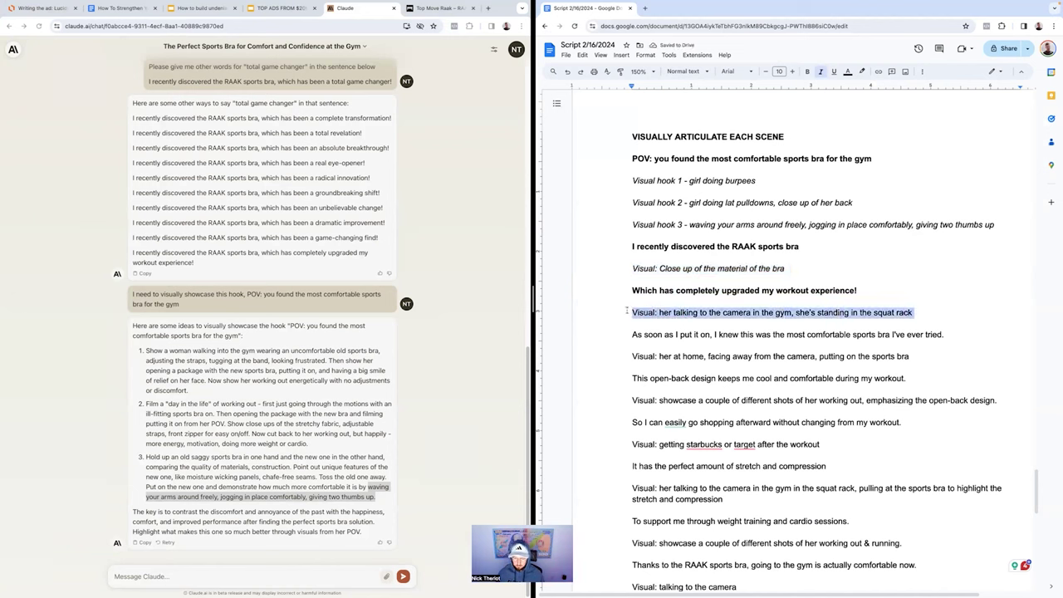
pyautogui.press('super+i')
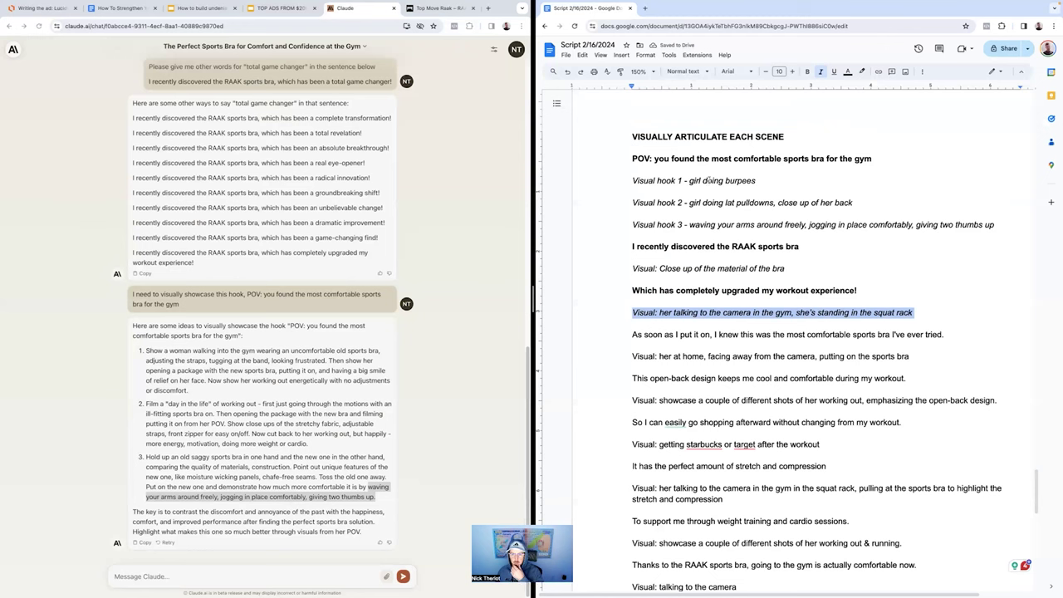
pyautogui.click(758, 180)
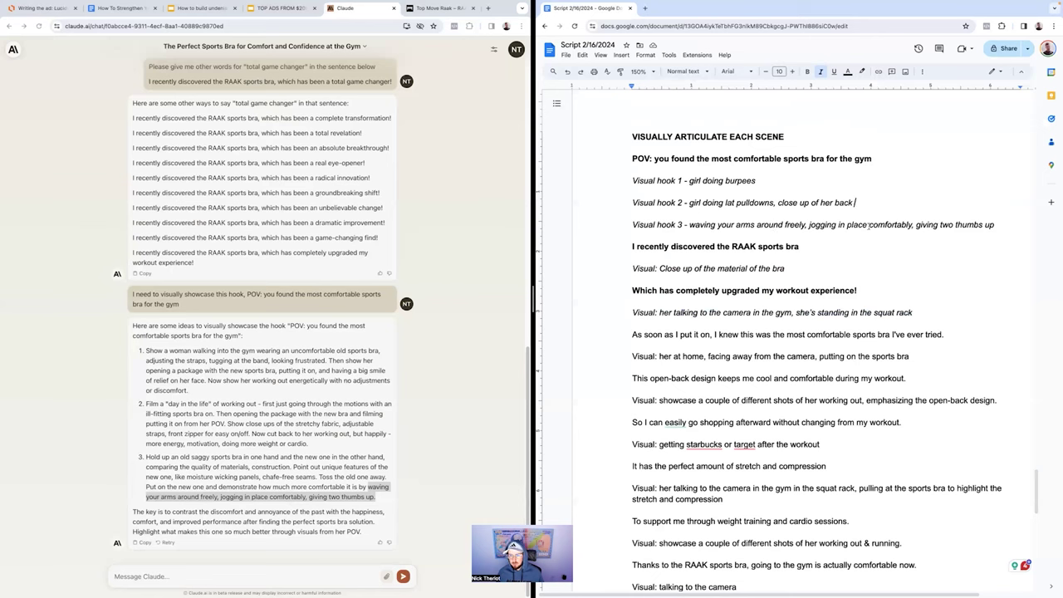
# Step: Bold the 'As soon as I put it on' and open-back lines; italicize their Visual notes
pyautogui.scroll(-1, 911, 285)
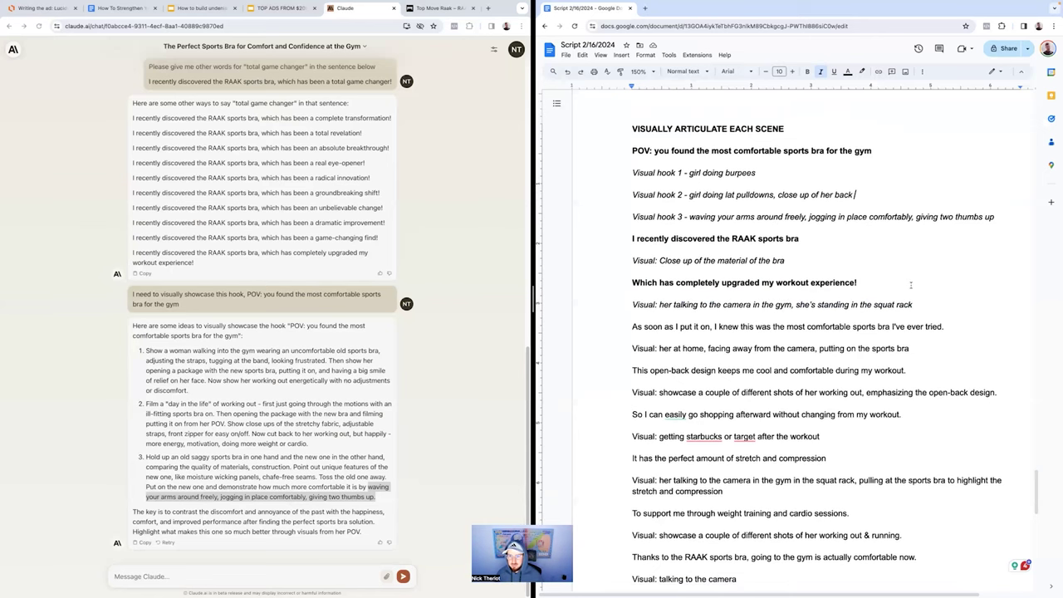
pyautogui.scroll(-3, 910, 285)
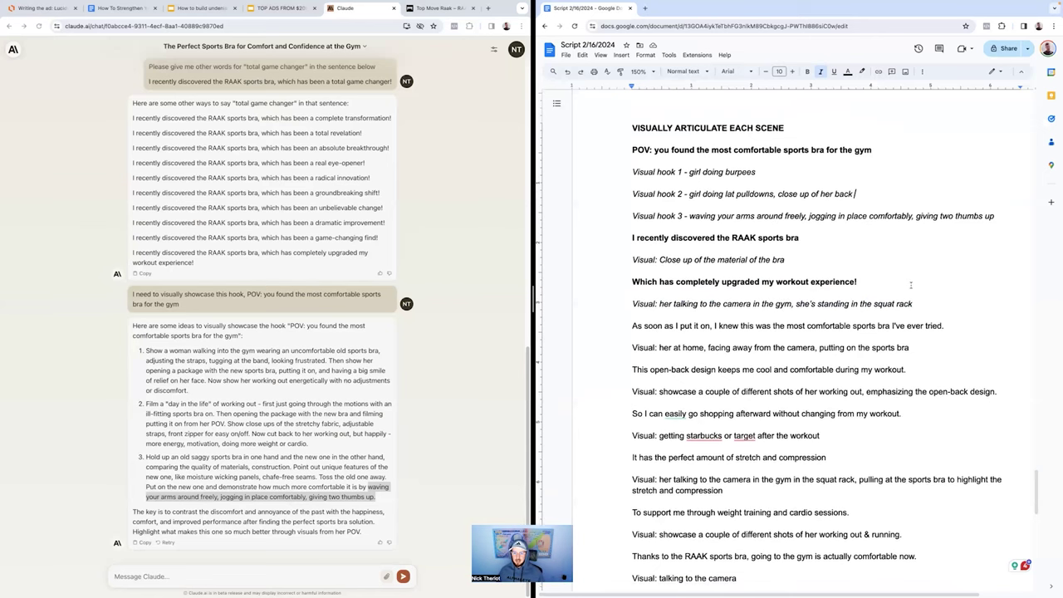
pyautogui.moveTo(954, 290); pyautogui.dragTo(609, 290)
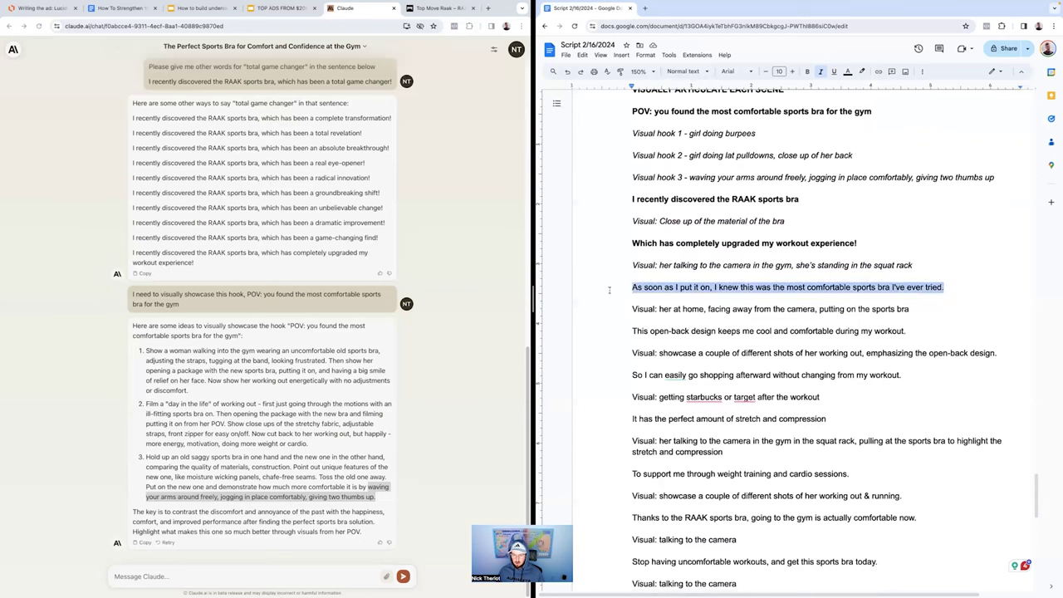
pyautogui.hotkey('ctrl', 'b')
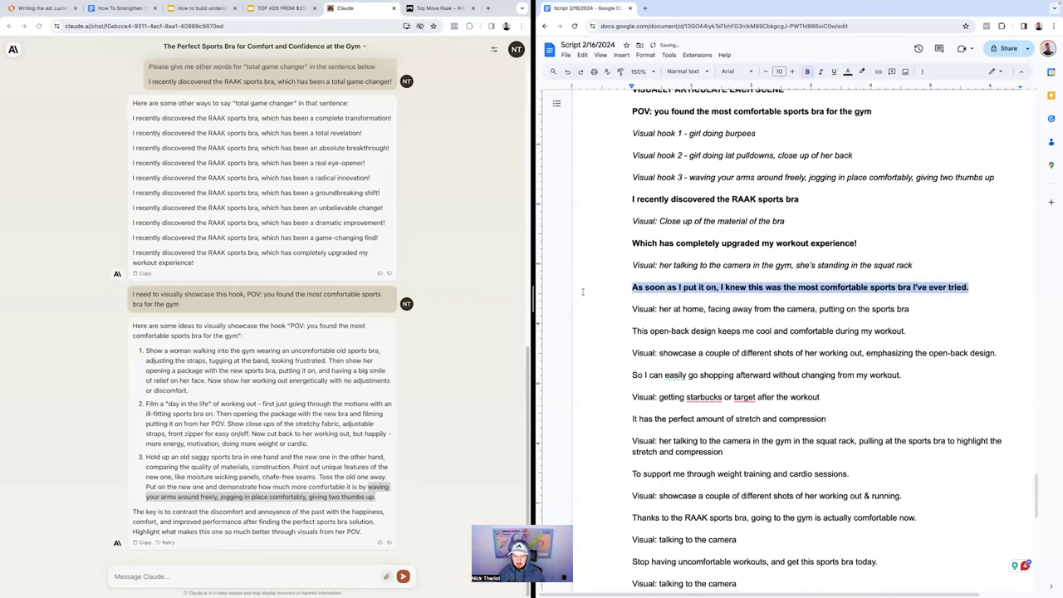
pyautogui.moveTo(917, 310); pyautogui.dragTo(578, 309)
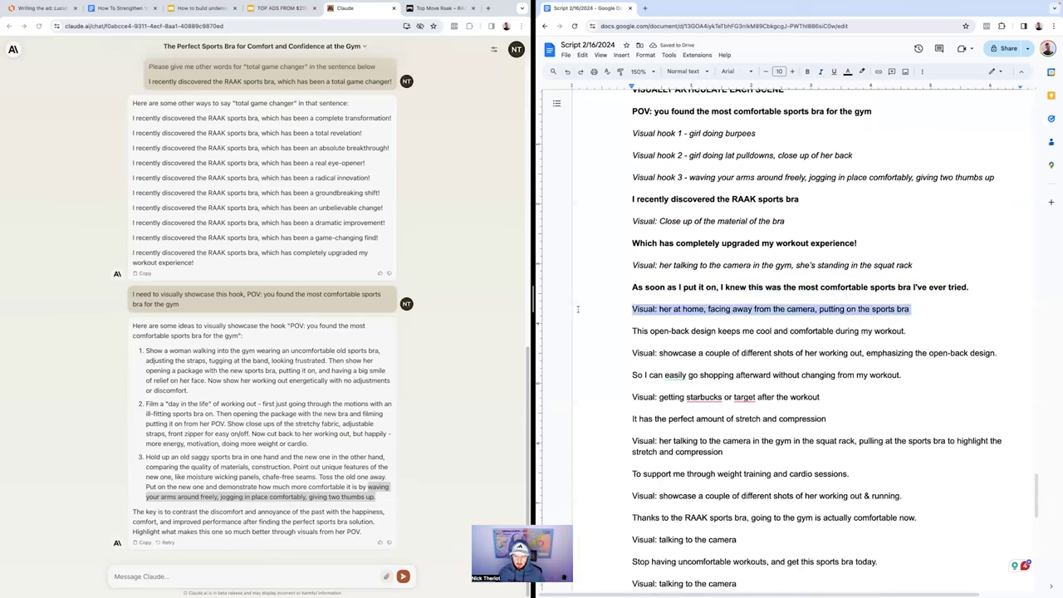
pyautogui.hotkey('ctrl', 'i')
pyautogui.scroll(-1, 740, 357)
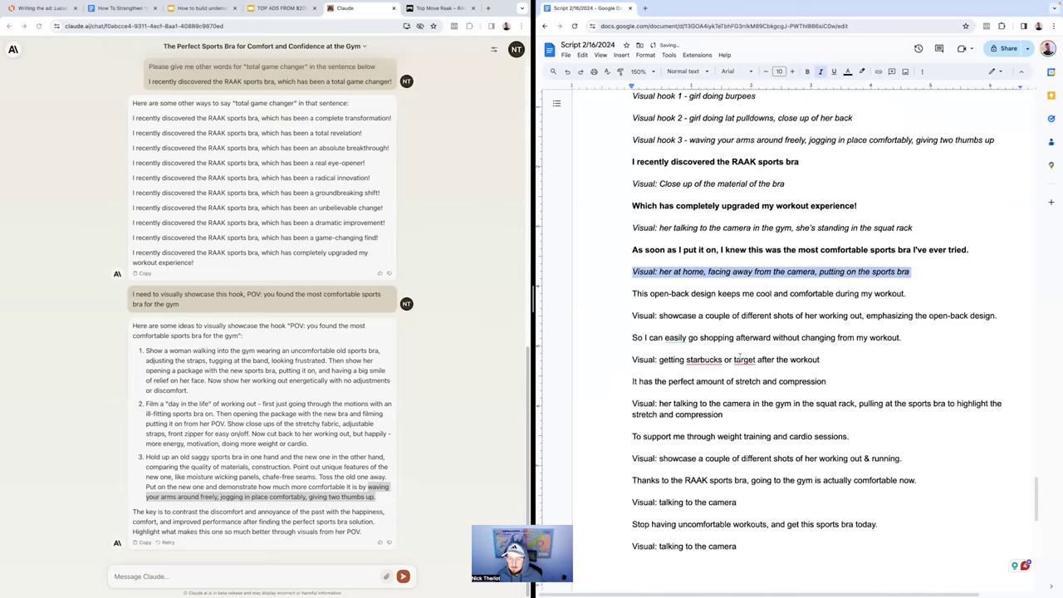
pyautogui.moveTo(914, 287); pyautogui.dragTo(630, 286)
pyautogui.hotkey('ctrl', 'b')
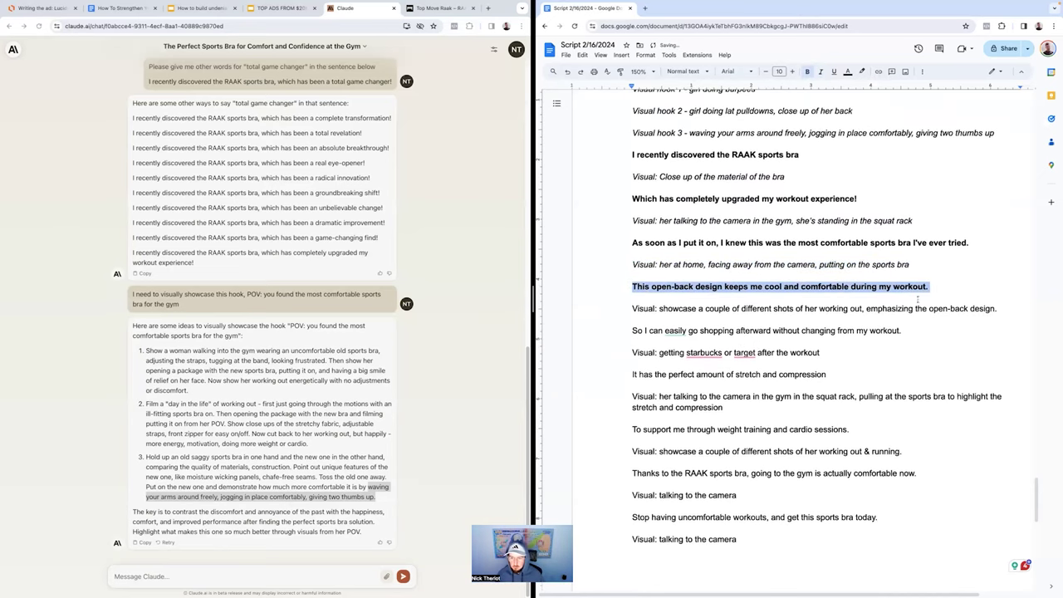
pyautogui.moveTo(999, 308); pyautogui.dragTo(601, 310)
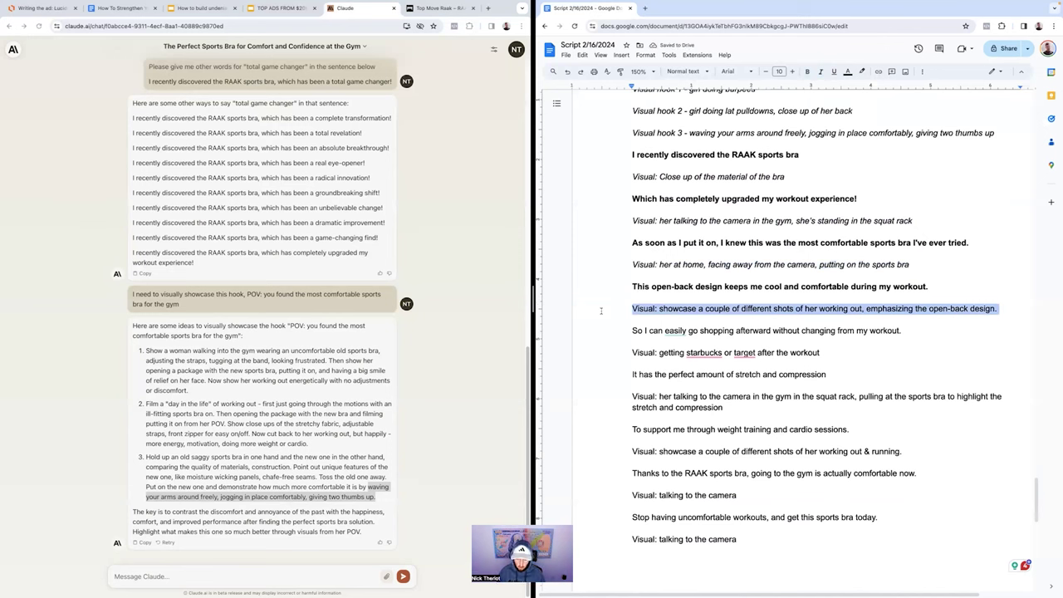
pyautogui.hotkey('ctrl', 'i')
pyautogui.click(768, 336)
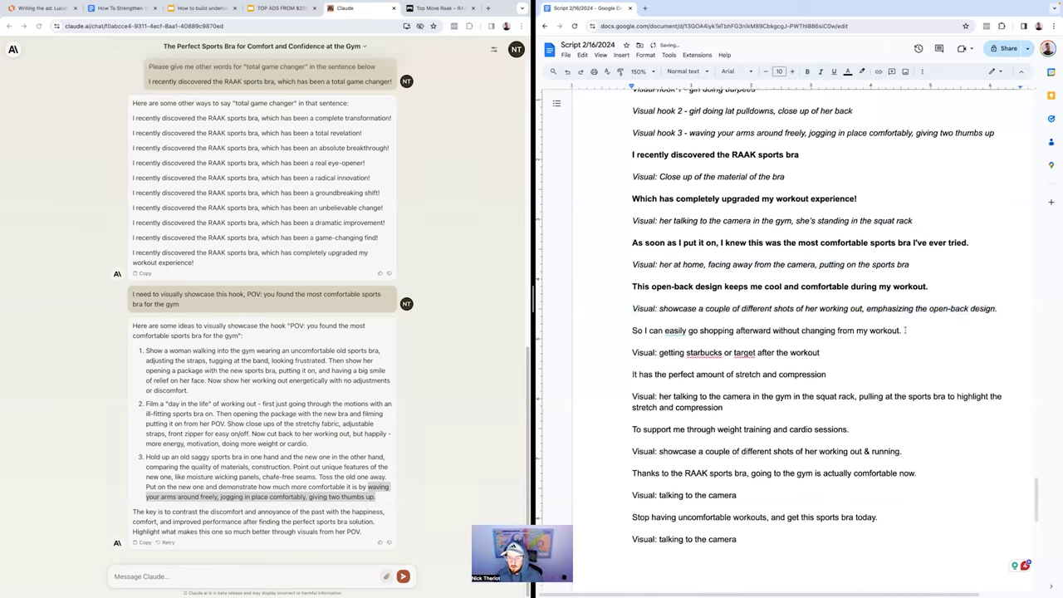
# Step: Bold the shopping and stretch-and-compression lines; italicize their Starbucks/Target and squat-rack Visuals
pyautogui.moveTo(906, 331); pyautogui.dragTo(583, 334)
pyautogui.hotkey('ctrl', 'b')
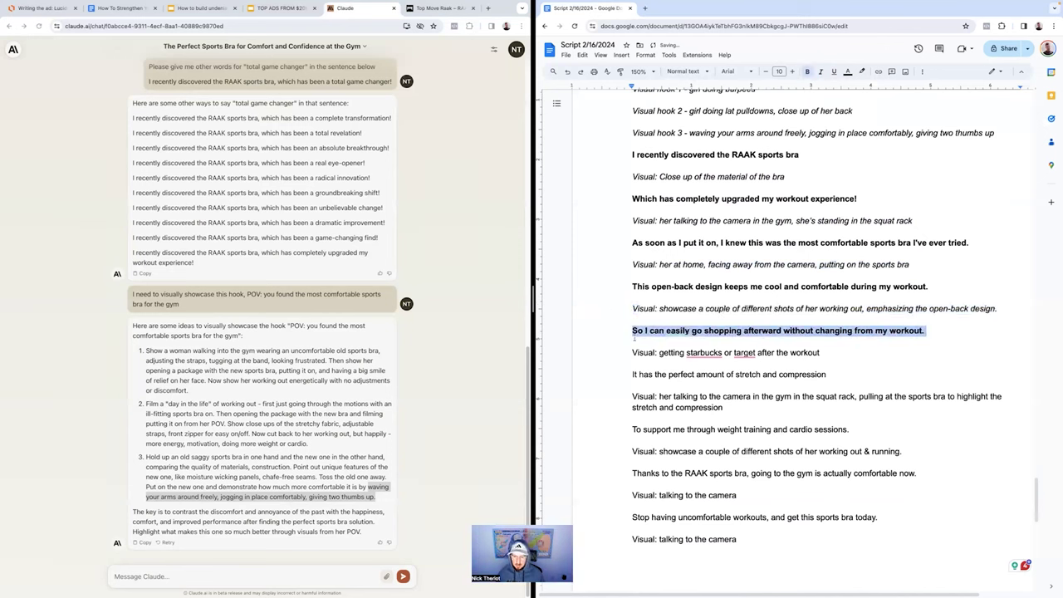
pyautogui.moveTo(825, 353); pyautogui.dragTo(629, 354)
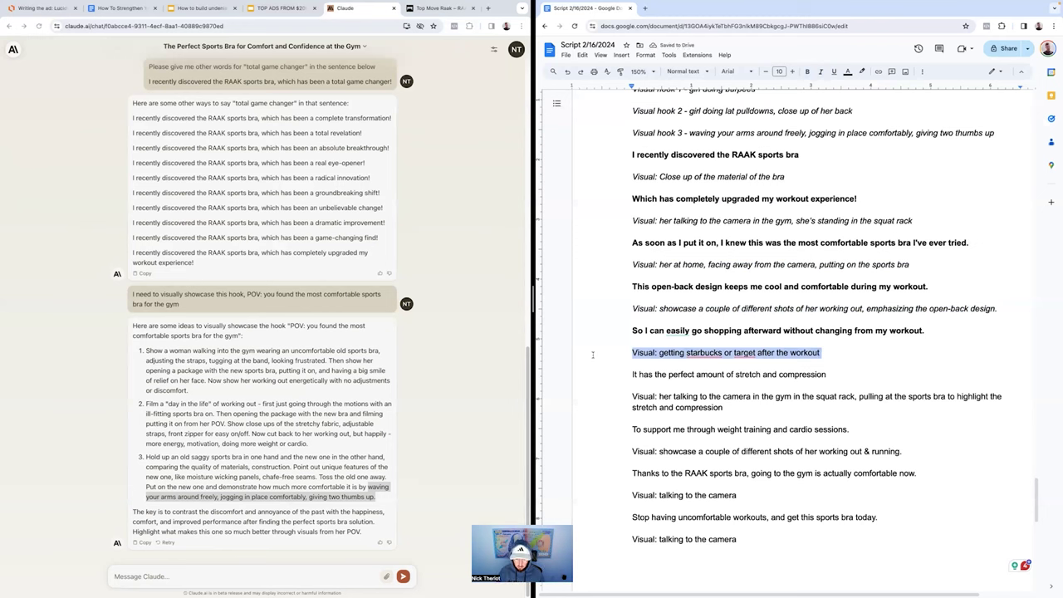
pyautogui.hotkey('ctrl', 'i')
pyautogui.moveTo(831, 376); pyautogui.dragTo(628, 375)
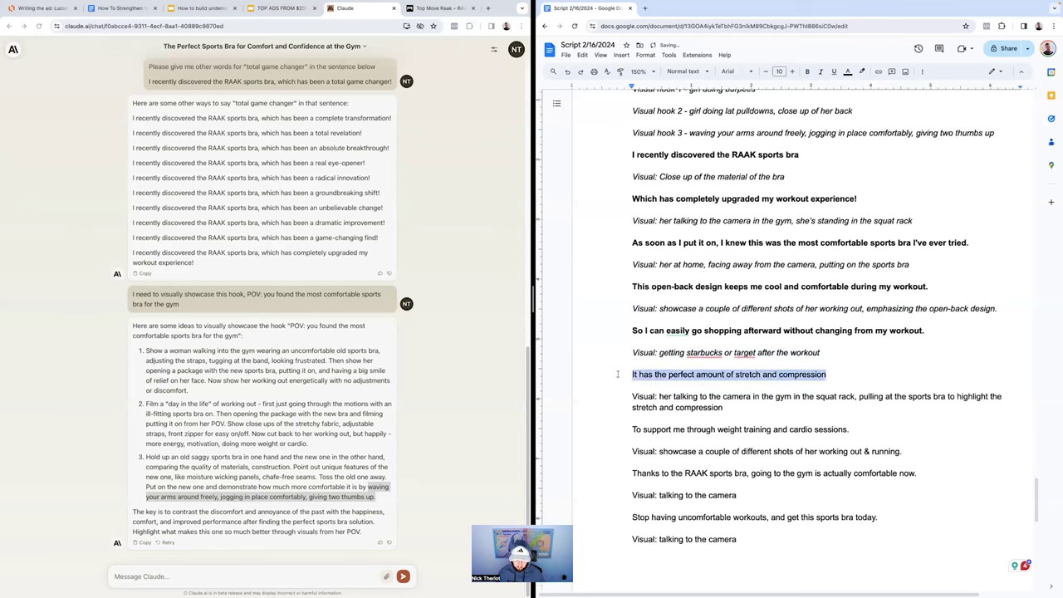
pyautogui.hotkey('ctrl', 'b')
pyautogui.moveTo(724, 407); pyautogui.dragTo(591, 394)
pyautogui.hotkey('ctrl', 'i')
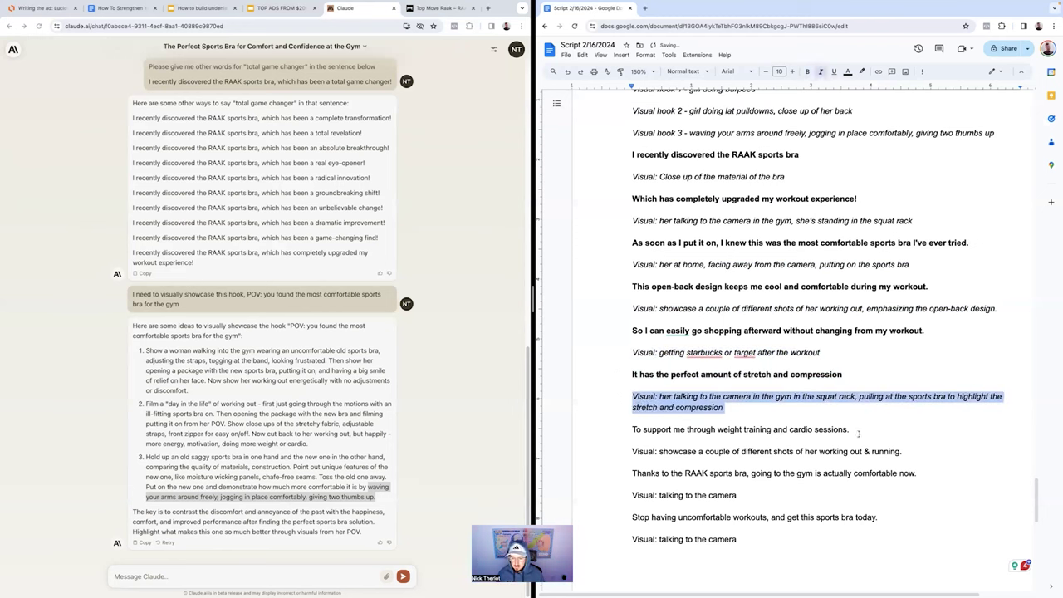
# Step: Bold the cardio, thanks and 'Stop having uncomfortable workouts' lines; italicize their Visual notes
pyautogui.moveTo(860, 433); pyautogui.dragTo(625, 433)
pyautogui.hotkey('ctrl', 'b')
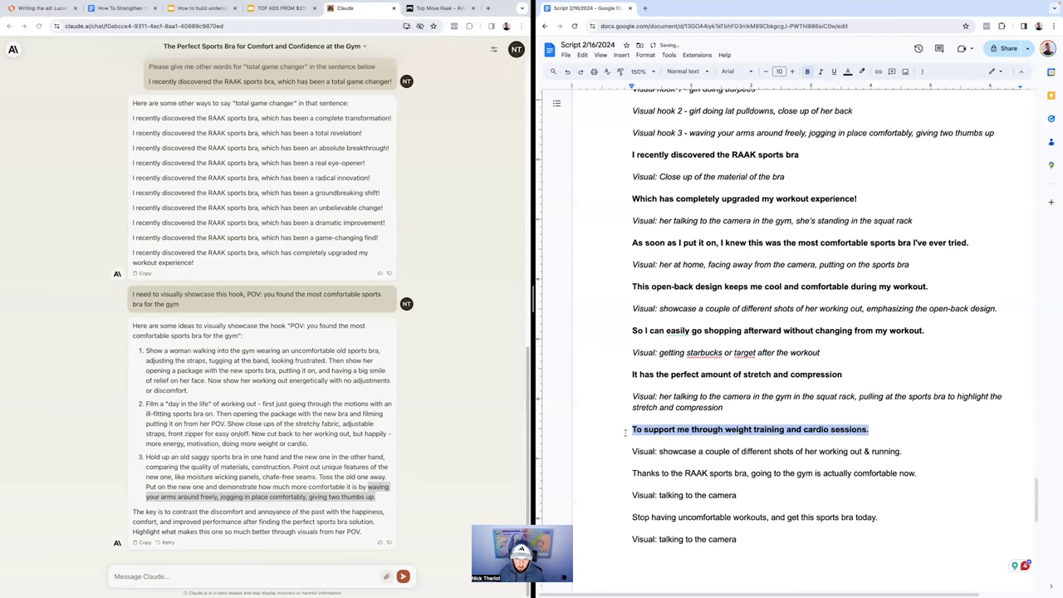
pyautogui.moveTo(912, 451); pyautogui.dragTo(630, 451)
pyautogui.hotkey('ctrl', 'i')
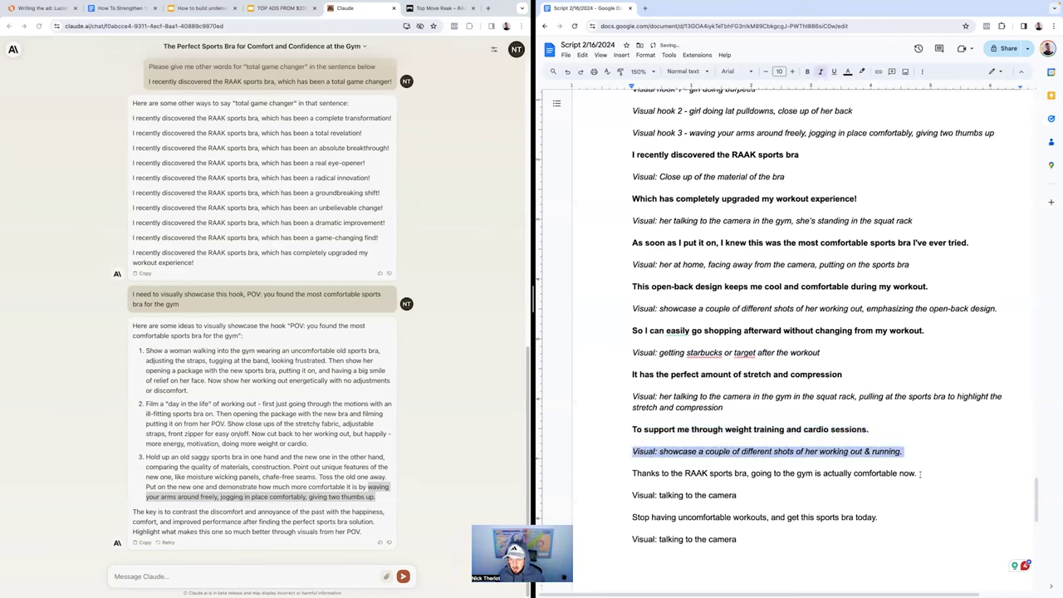
pyautogui.moveTo(921, 474); pyautogui.dragTo(619, 474)
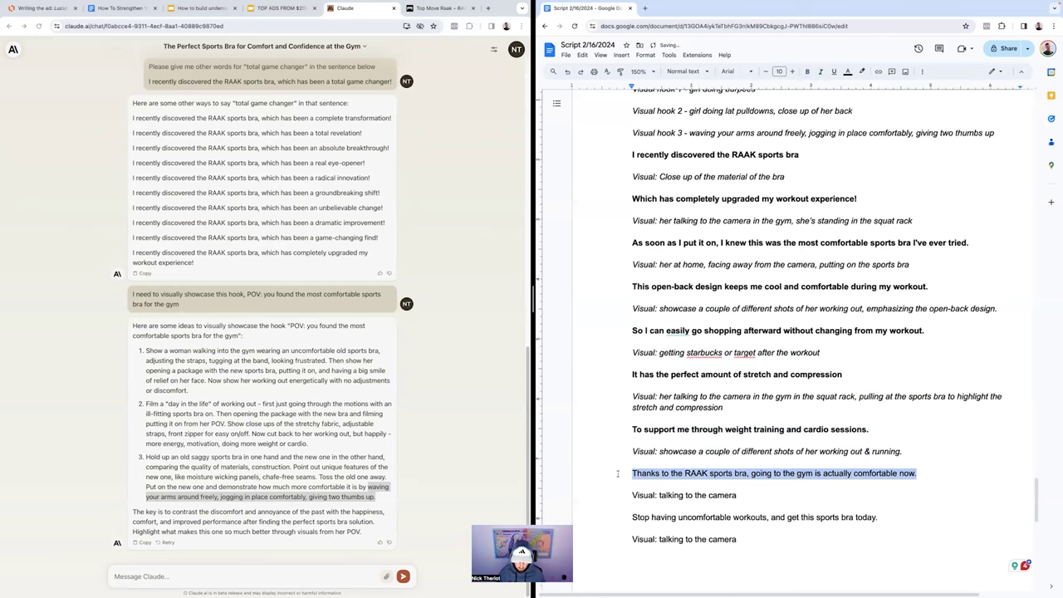
pyautogui.hotkey('ctrl', 'b')
pyautogui.moveTo(754, 491); pyautogui.dragTo(630, 496)
pyautogui.hotkey('ctrl', 'i')
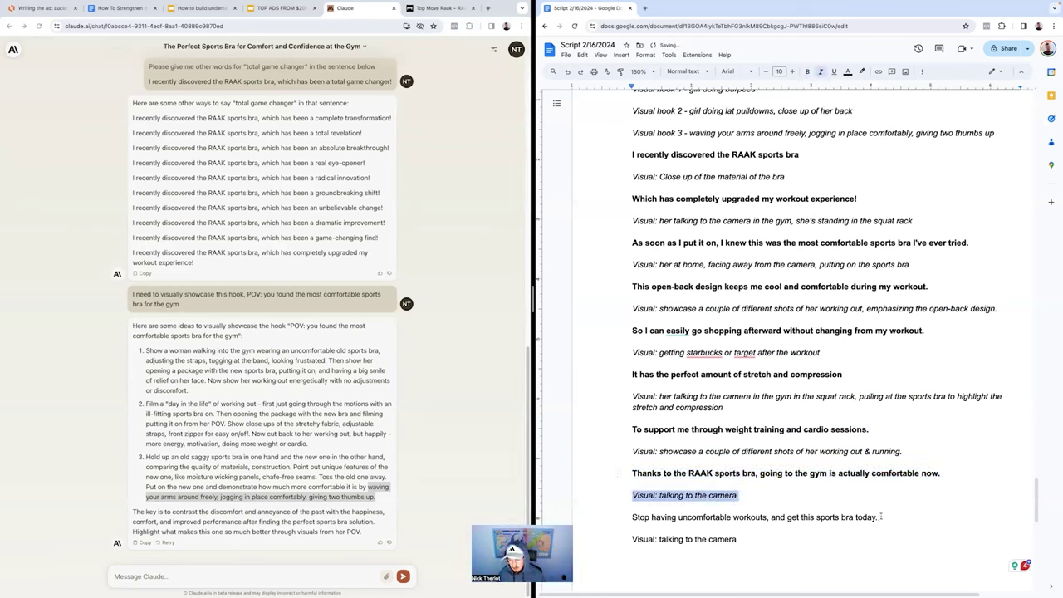
pyautogui.moveTo(881, 517); pyautogui.dragTo(605, 517)
pyautogui.hotkey('ctrl', 'b')
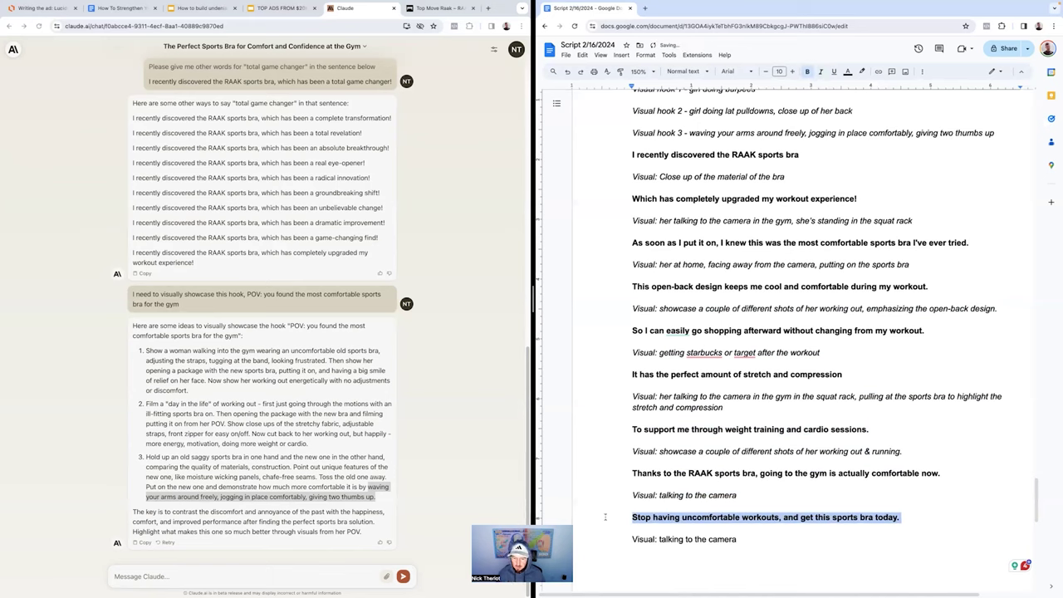
pyautogui.moveTo(738, 540); pyautogui.dragTo(619, 537)
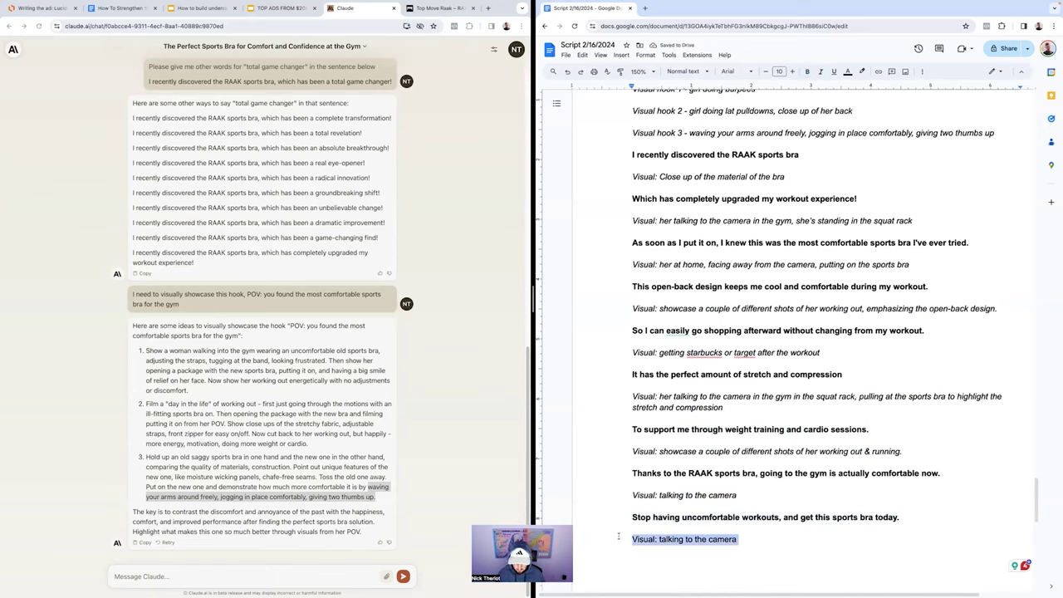
pyautogui.hotkey('ctrl', 'i')
pyautogui.scroll(3, 619, 537)
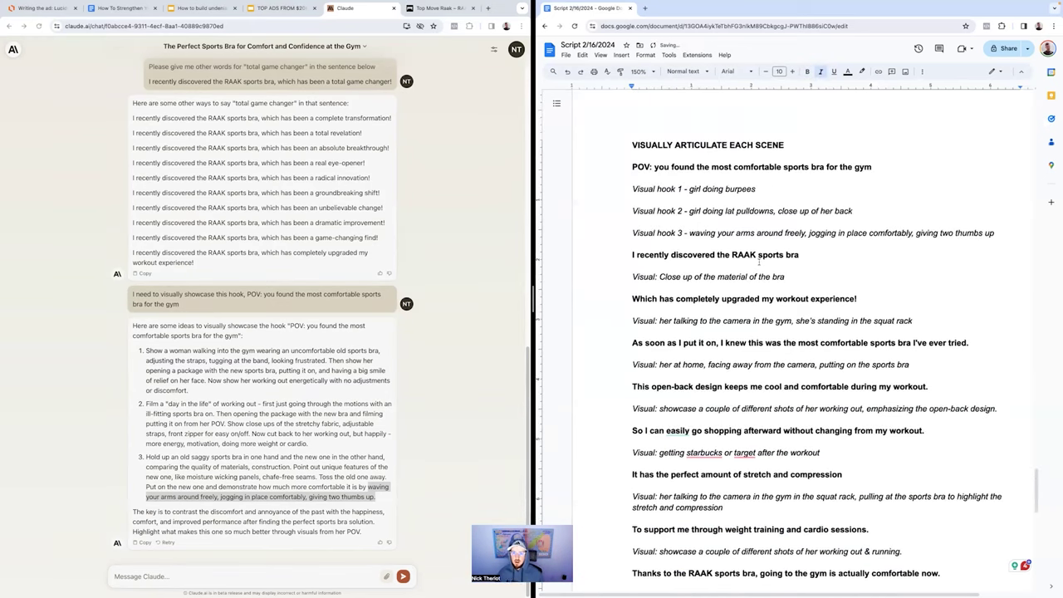
pyautogui.scroll(-2, 758, 262)
pyautogui.scroll(-3, 758, 262)
pyautogui.scroll(2, 759, 261)
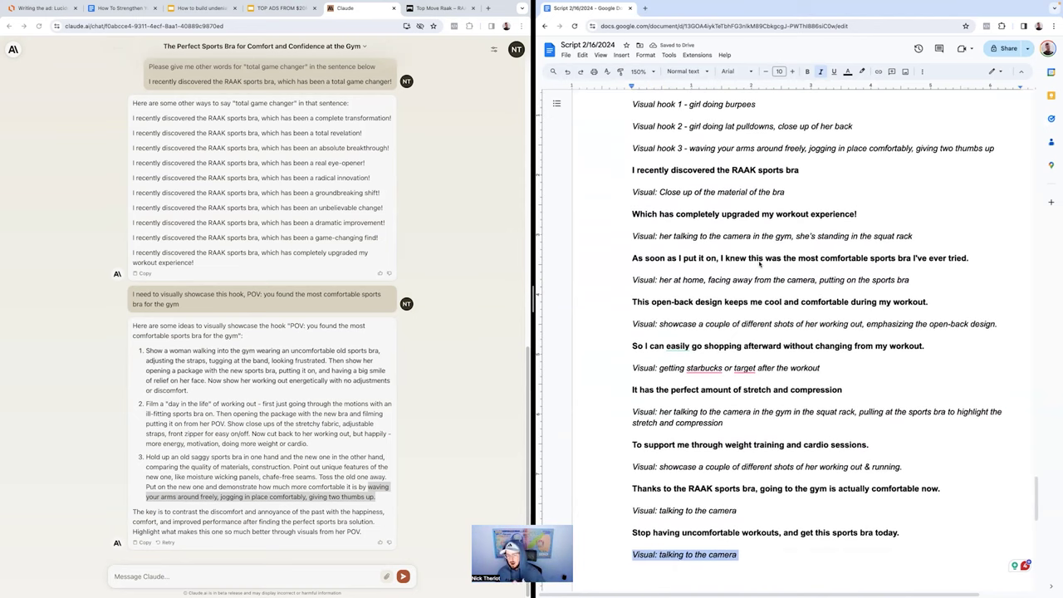
pyautogui.scroll(1, 758, 263)
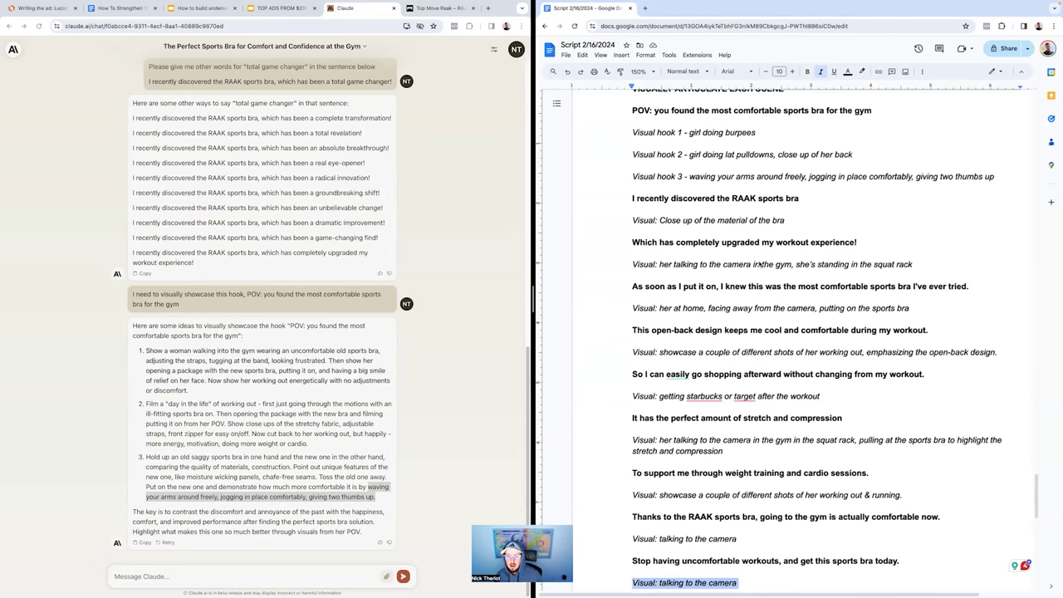
pyautogui.scroll(1, 758, 263)
pyautogui.scroll(-1, 759, 264)
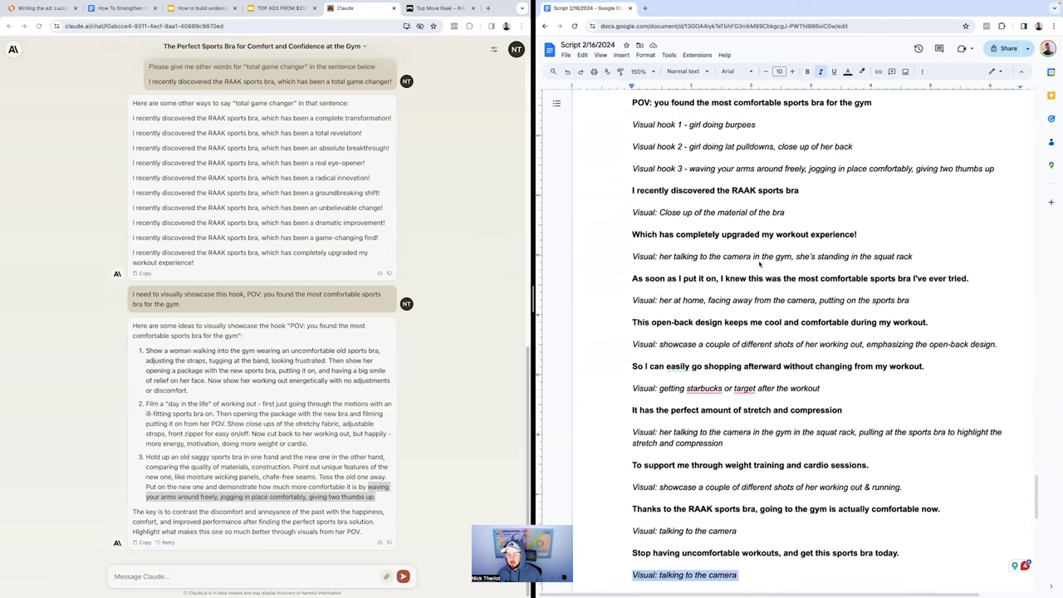
pyautogui.scroll(1, 760, 265)
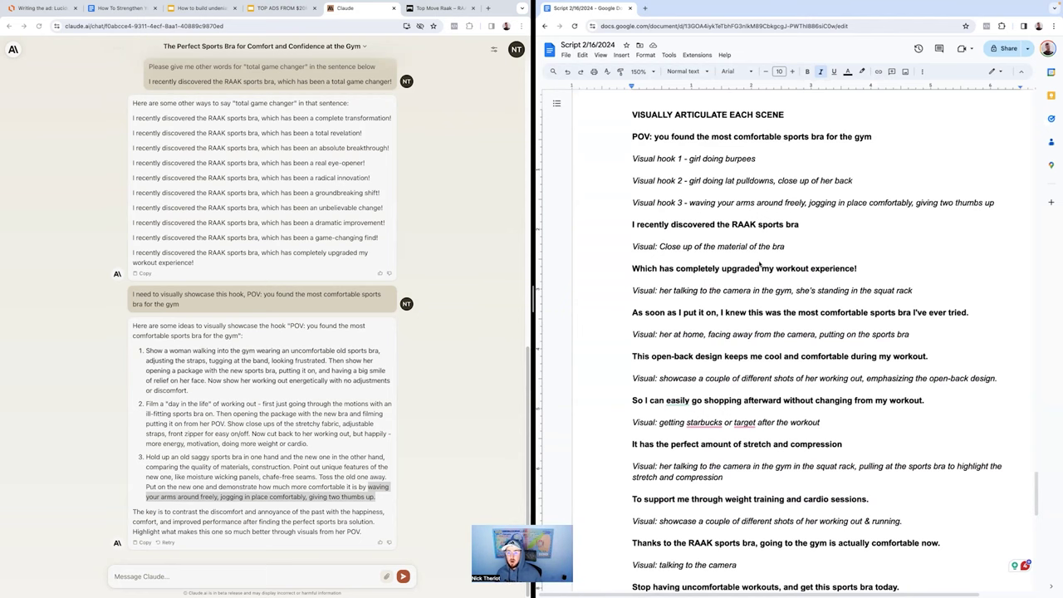
pyautogui.scroll(-1, 759, 264)
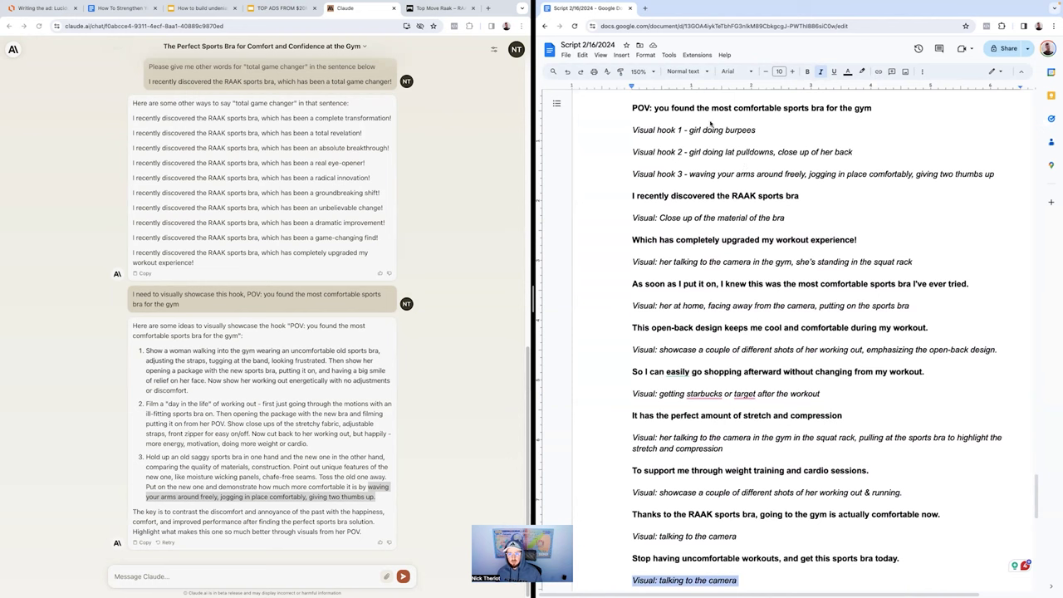
pyautogui.click(711, 123)
pyautogui.click(773, 134)
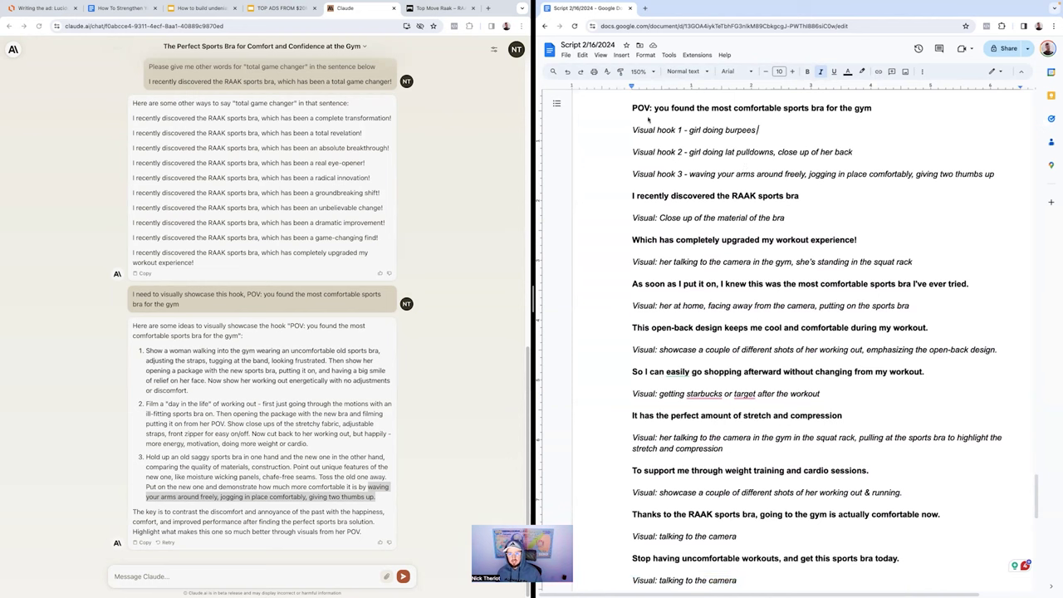
pyautogui.moveTo(634, 113); pyautogui.dragTo(889, 111)
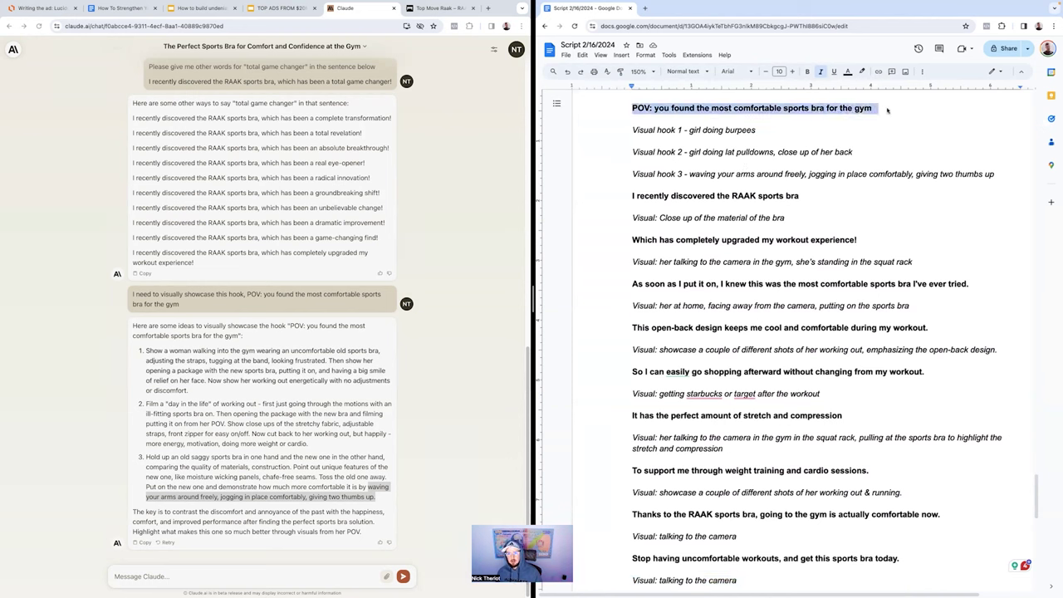
pyautogui.click(643, 139)
pyautogui.moveTo(632, 110); pyautogui.dragTo(898, 115)
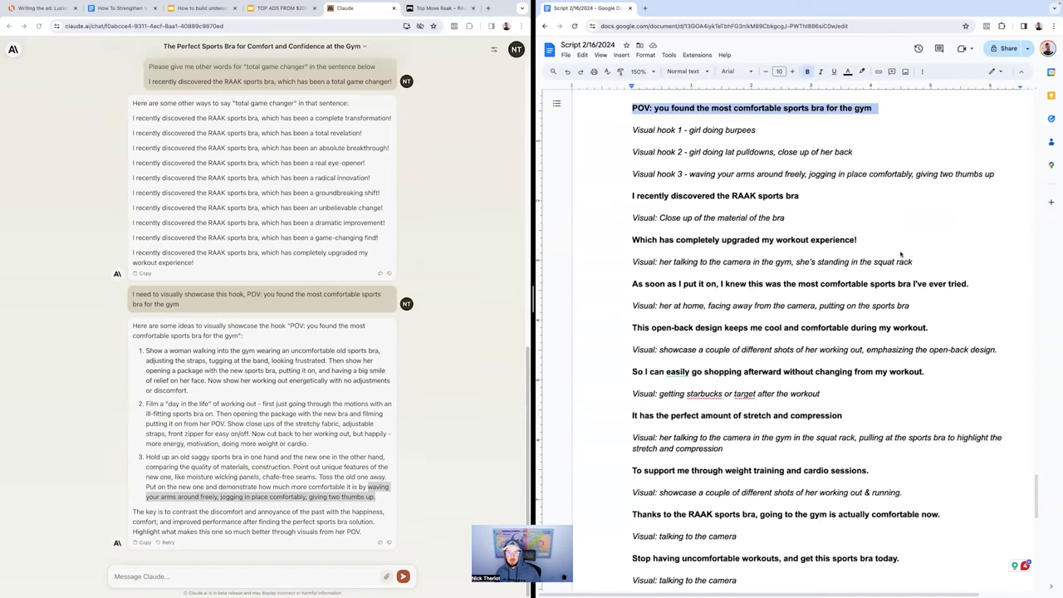
pyautogui.scroll(-2, 900, 254)
pyautogui.scroll(4, 901, 255)
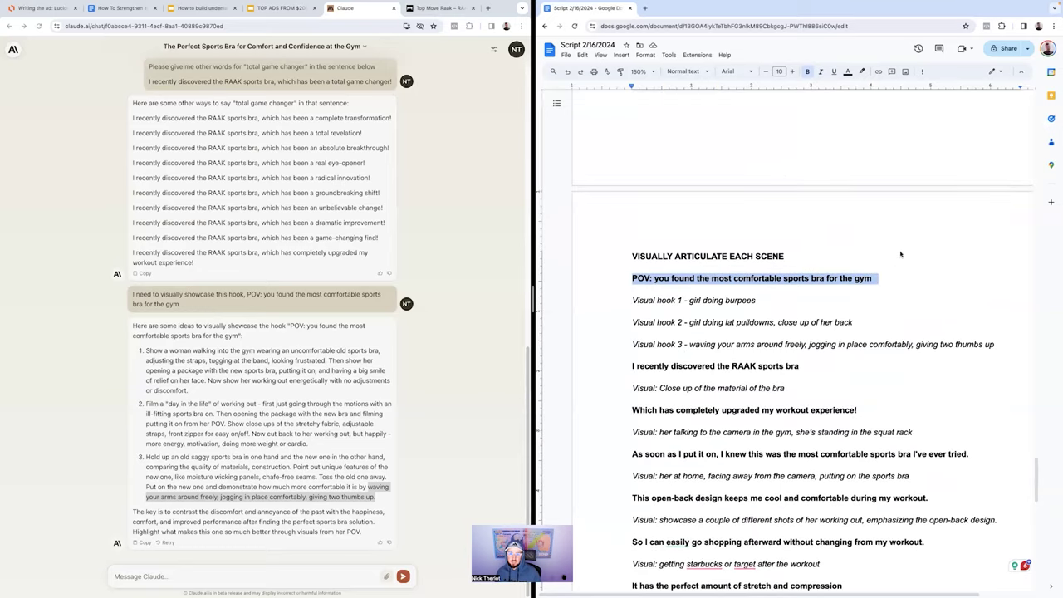
pyautogui.scroll(-4, 901, 254)
pyautogui.scroll(-3, 901, 254)
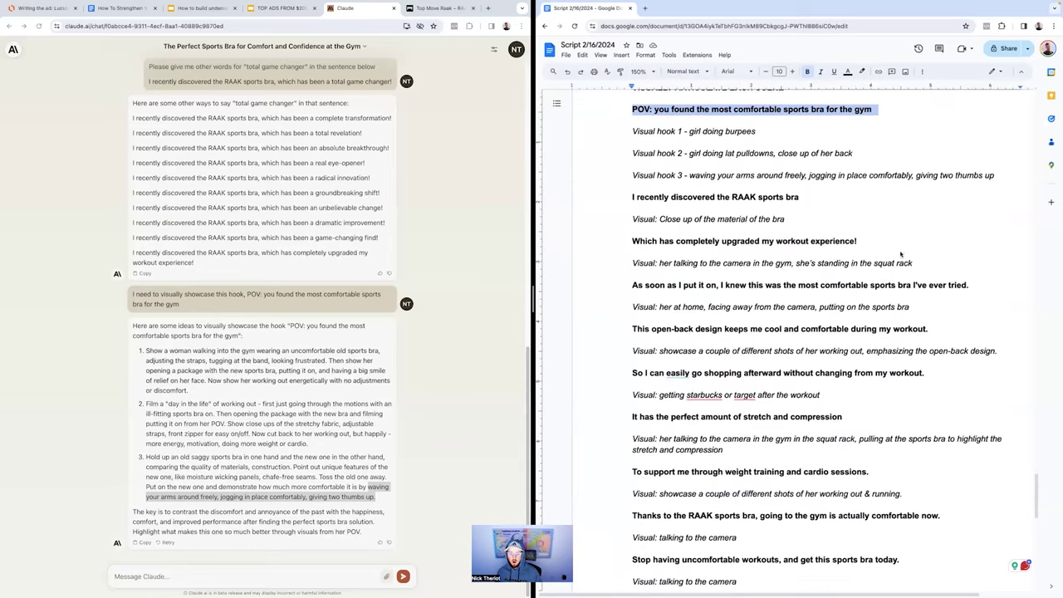
# Step: Add a 'Refrences:' line below the final 'Visual: talking to the camera' note
pyautogui.click(749, 472)
pyautogui.press('Return')
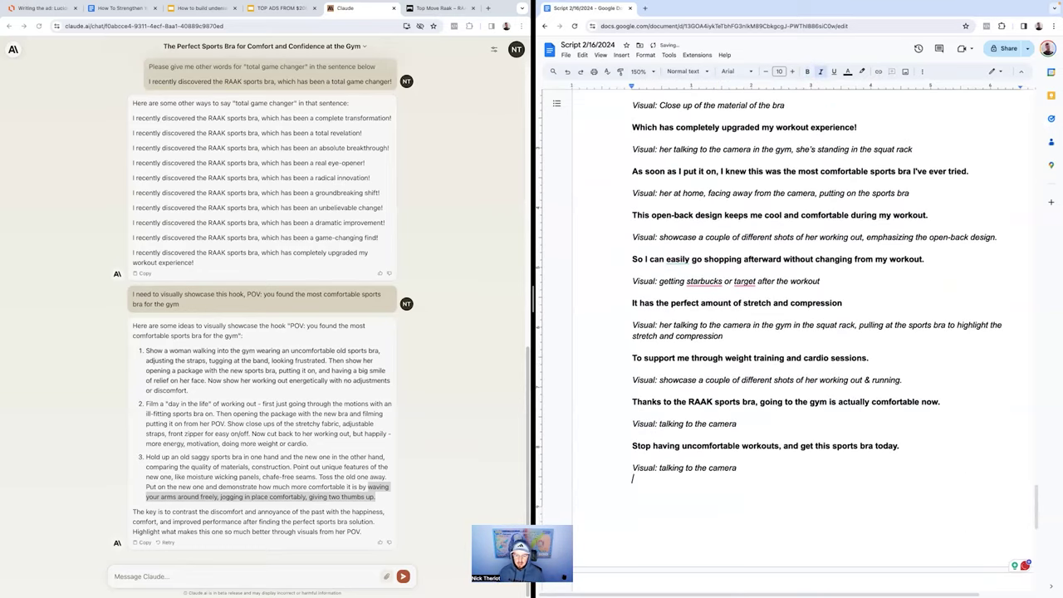
pyautogui.write('Refrences:')
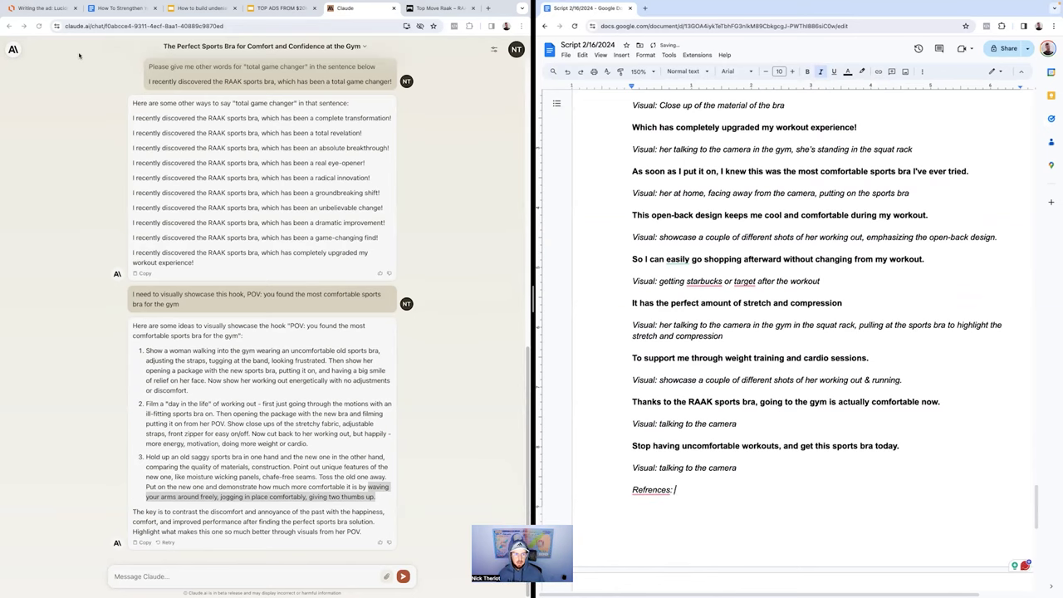
# Step: Scroll through the script back up to the Ad concept heading
pyautogui.scroll(20, 651, 238)
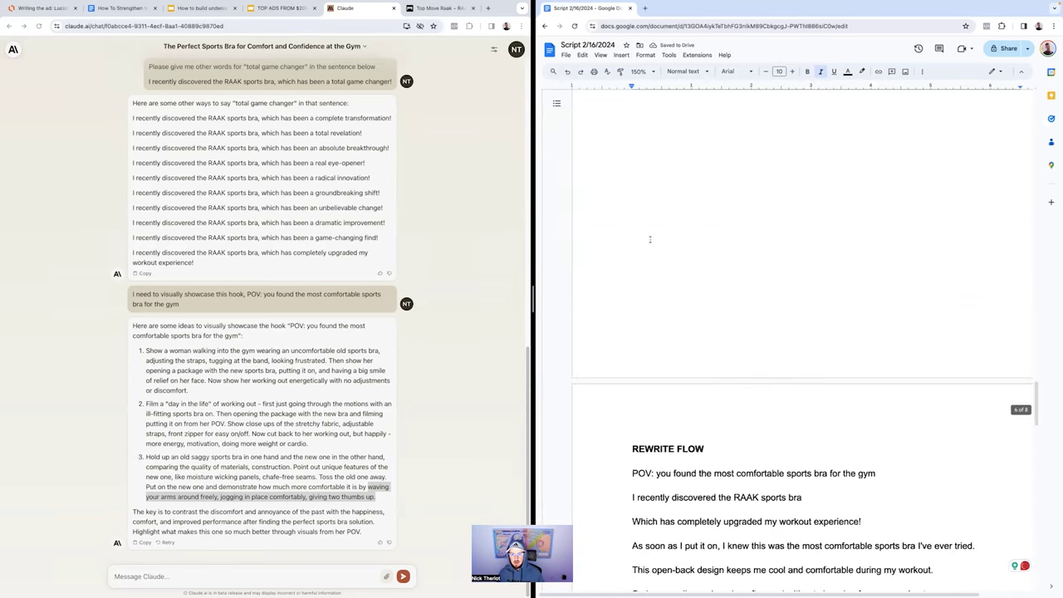
pyautogui.scroll(5, 650, 239)
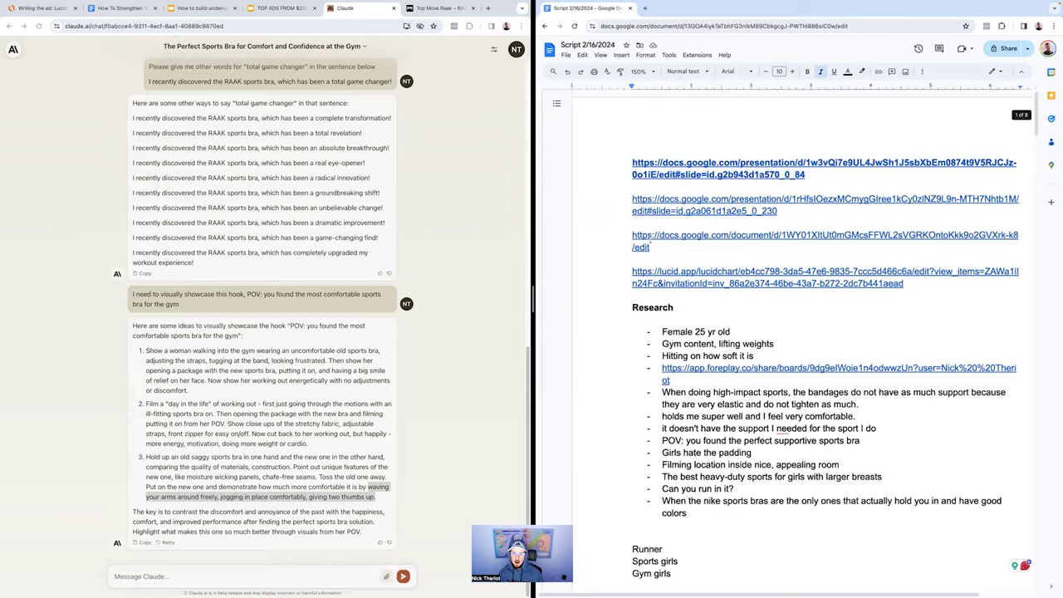
pyautogui.scroll(-20, 650, 239)
pyautogui.scroll(-10, 650, 239)
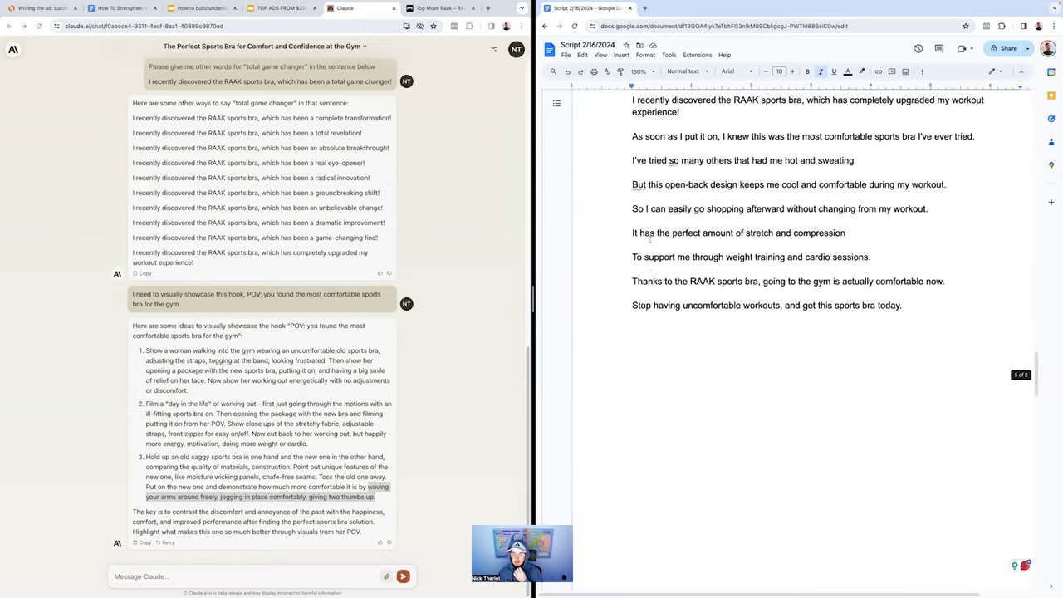
pyautogui.scroll(-7, 650, 239)
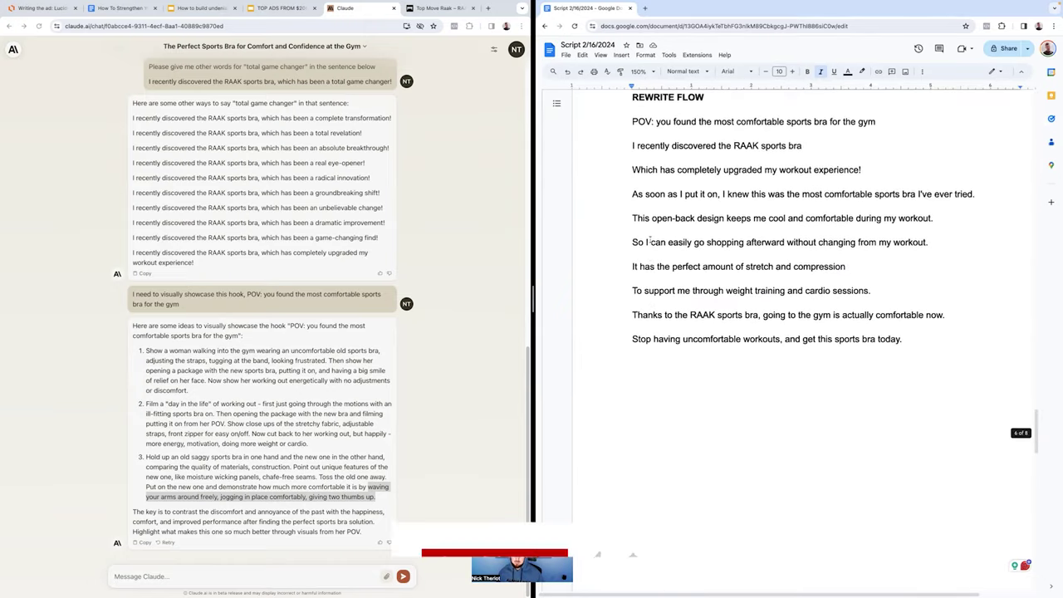
pyautogui.scroll(-5, 651, 237)
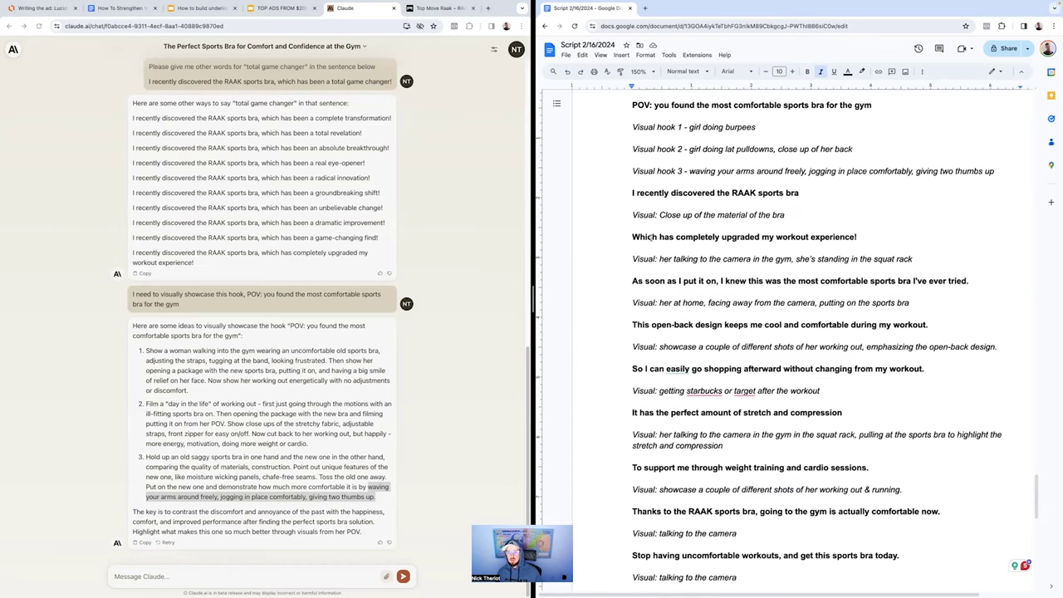
pyautogui.scroll(8, 650, 238)
pyautogui.scroll(-5, 650, 238)
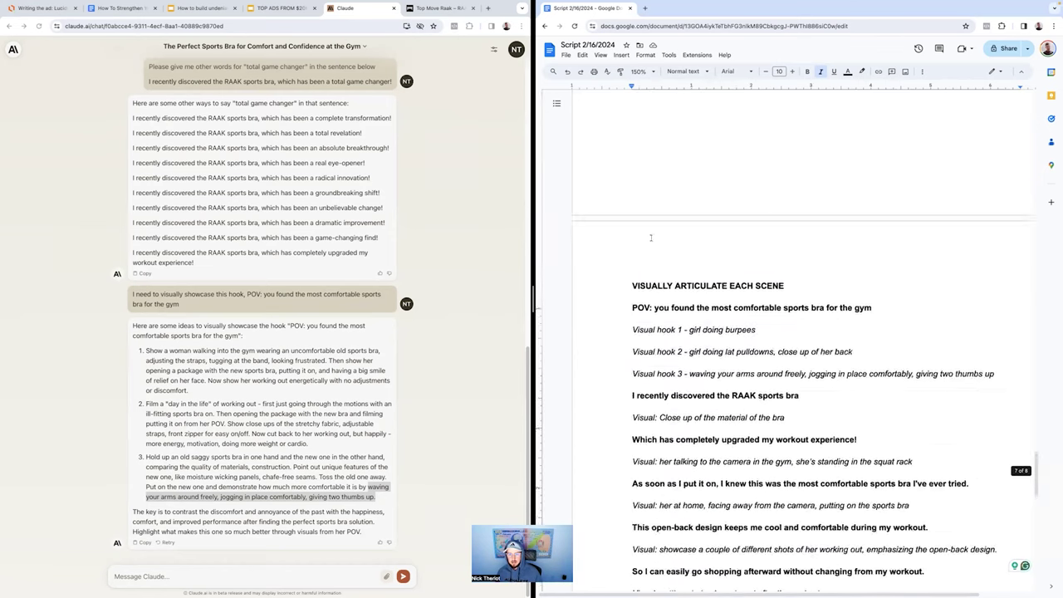
pyautogui.scroll(-5, 650, 238)
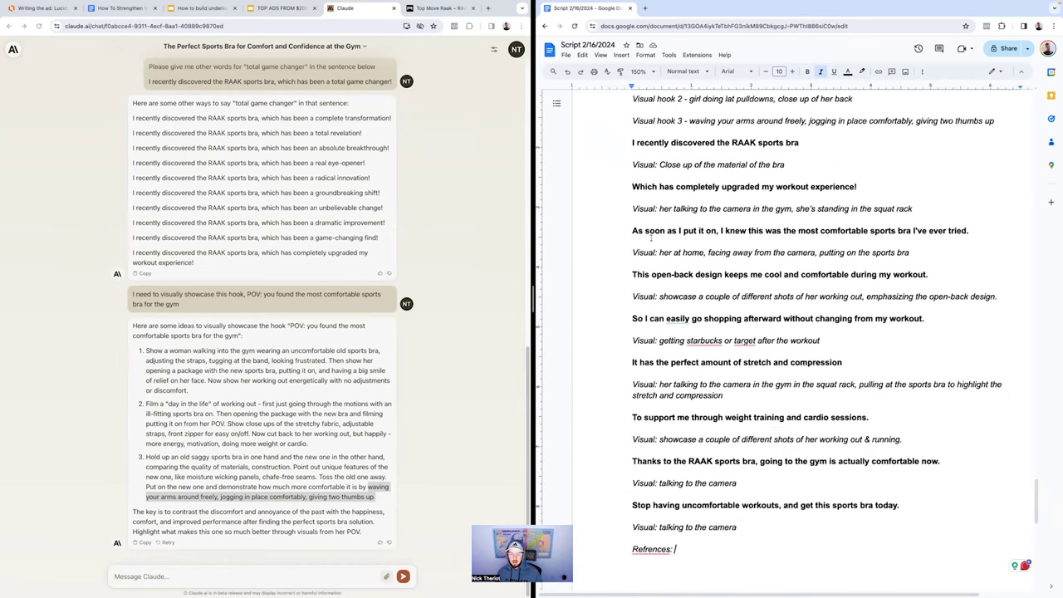
pyautogui.scroll(12, 650, 238)
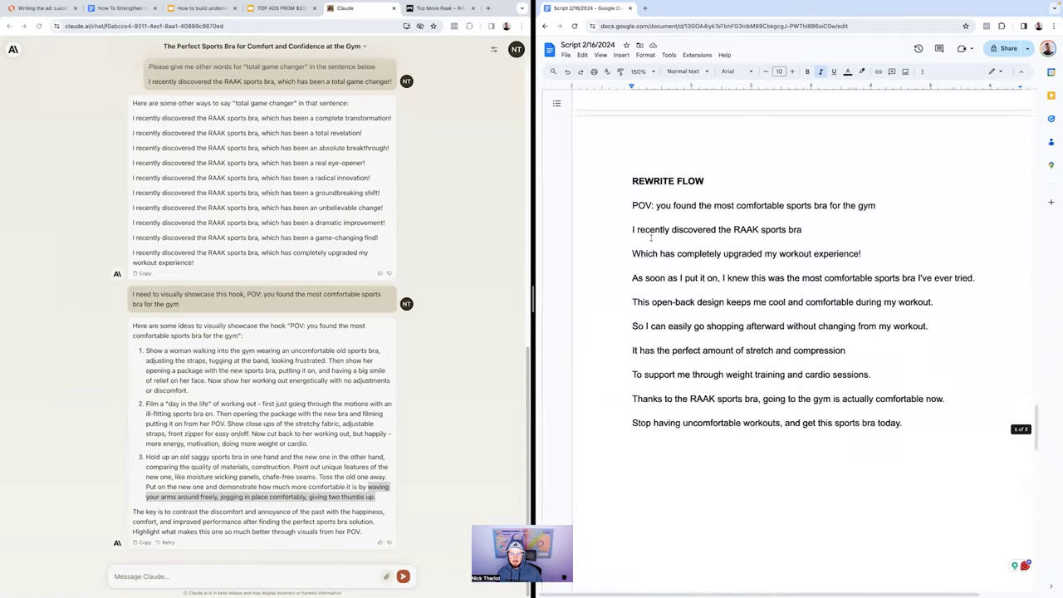
pyautogui.scroll(20, 651, 237)
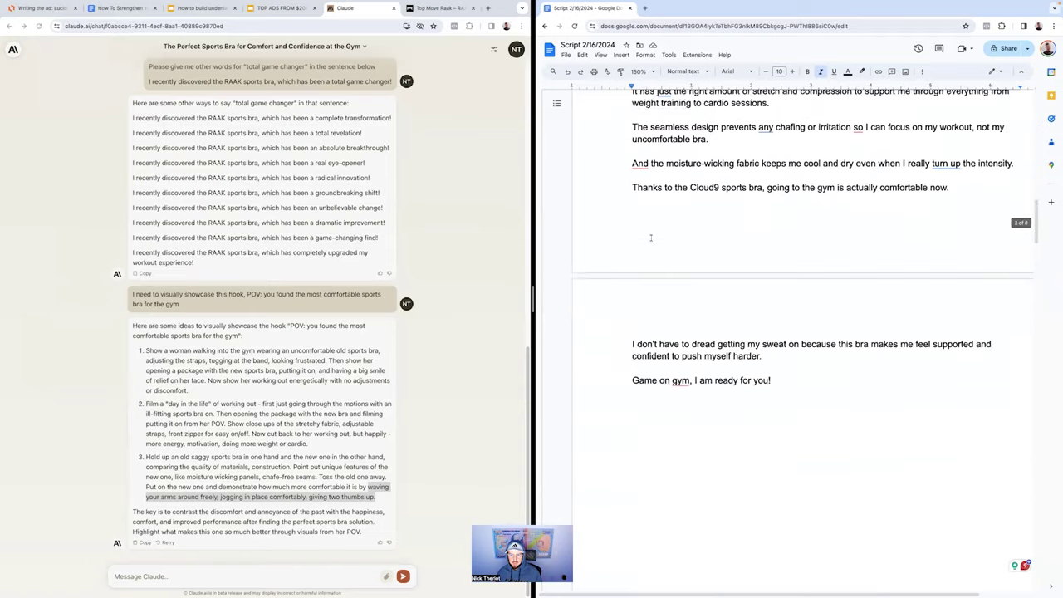
pyautogui.scroll(10, 651, 238)
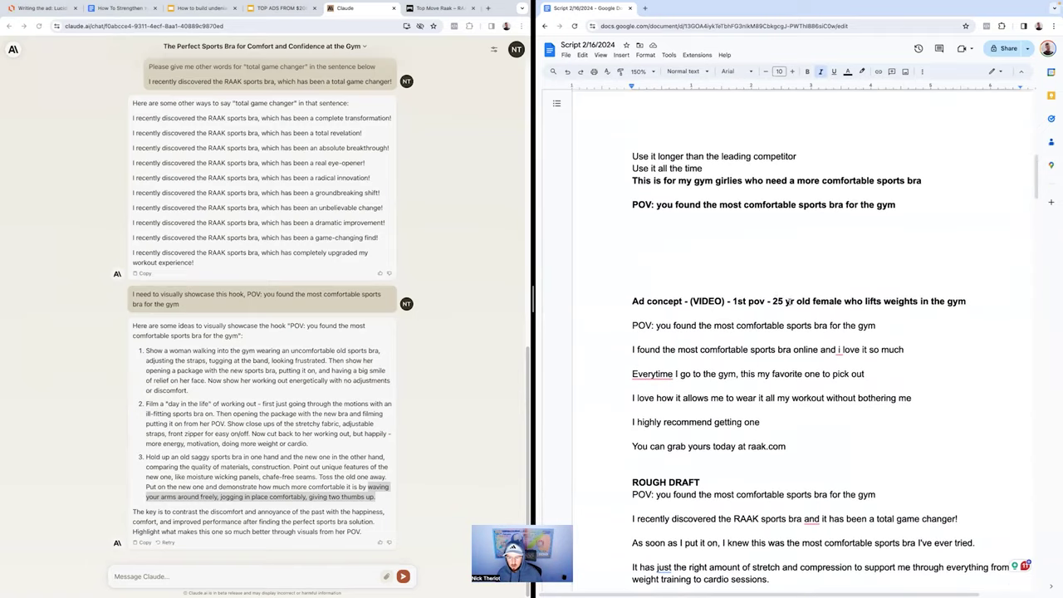
# Step: Extend the Ad concept audience description with 'girl who has been lifting weights for a noticable amount of time, but she's not bulky'
pyautogui.moveTo(772, 302)
pyautogui.mouseDown()
pyautogui.moveTo(963, 291)
pyautogui.moveTo(775, 303)
pyautogui.mouseUp()
pyautogui.click(968, 302)
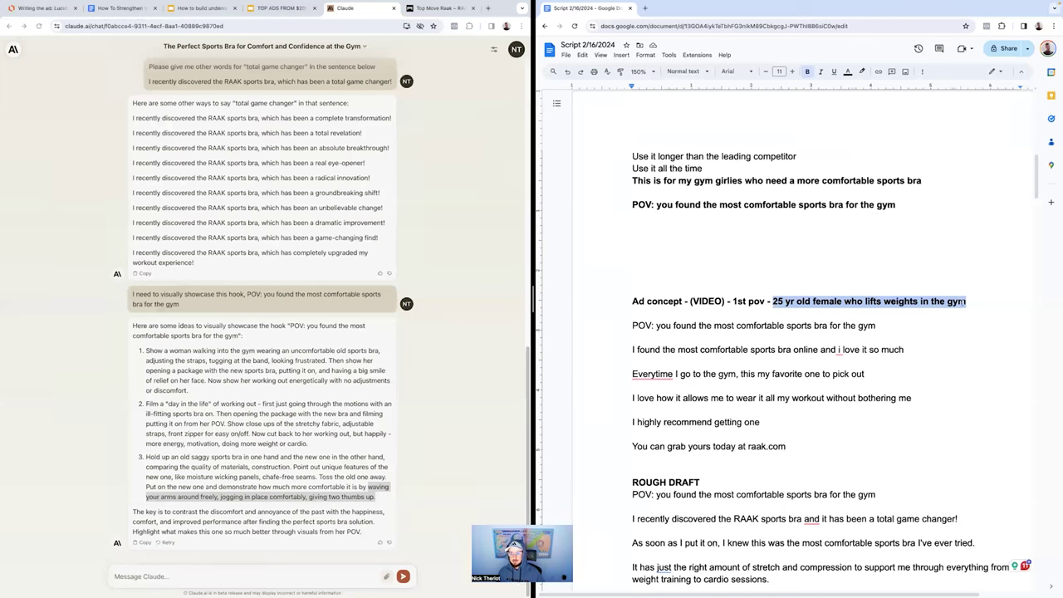
pyautogui.moveTo(964, 302); pyautogui.dragTo(775, 302)
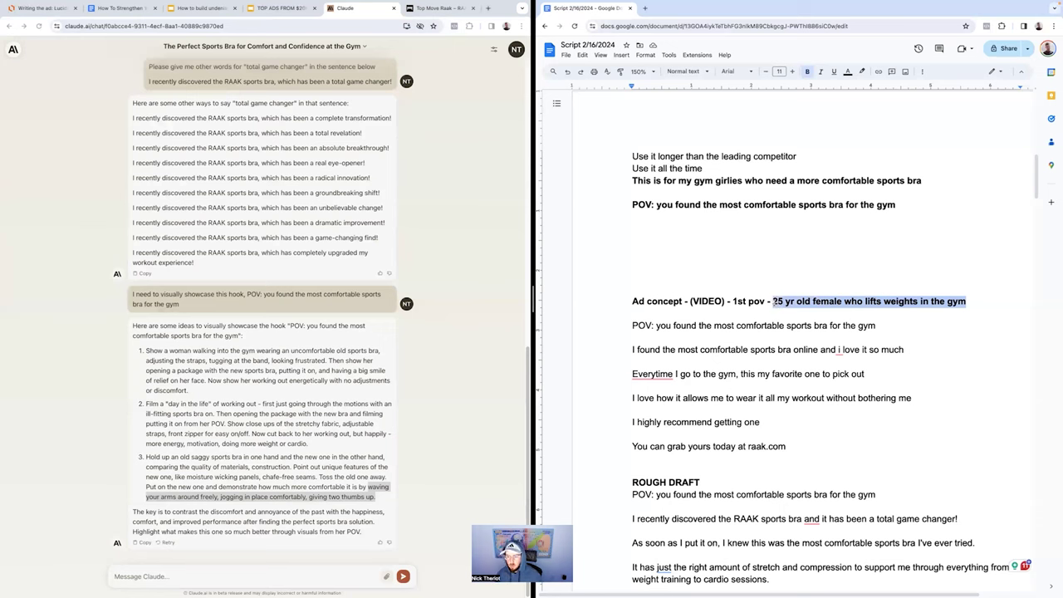
pyautogui.click(967, 304)
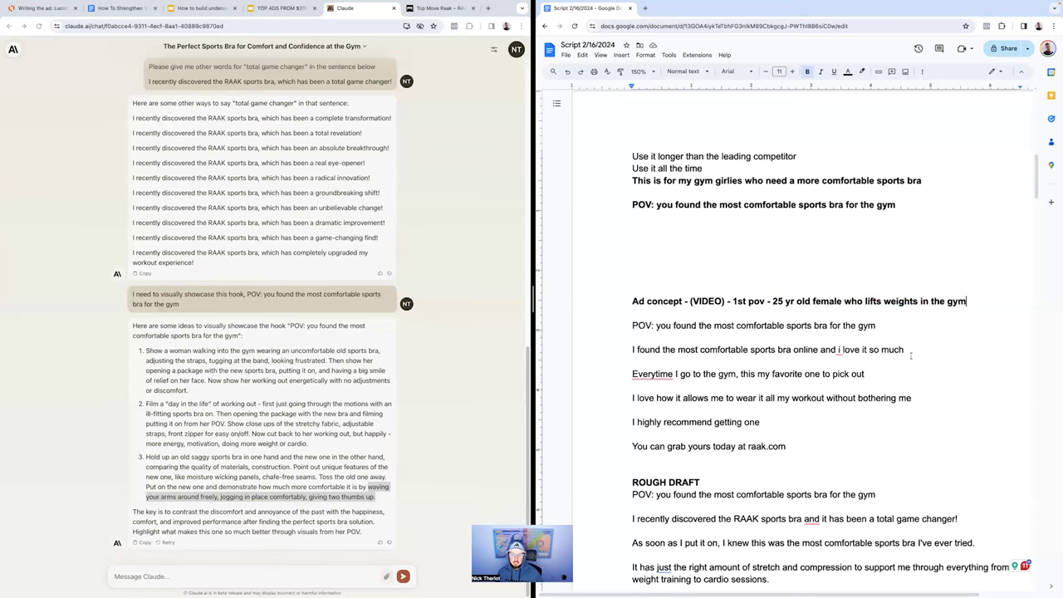
pyautogui.scroll(-1, 912, 355)
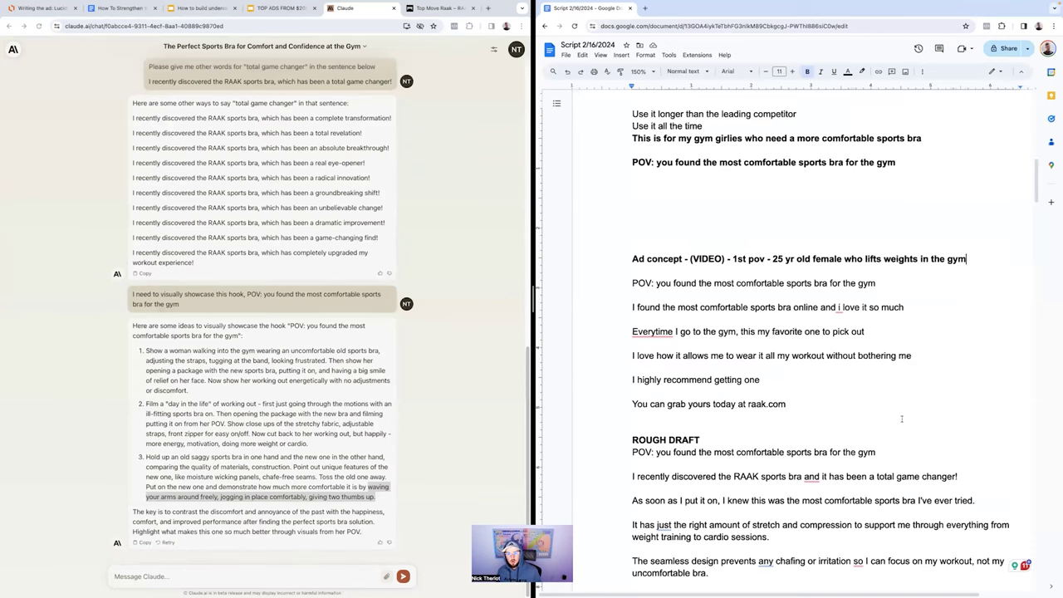
pyautogui.scroll(-3, 901, 418)
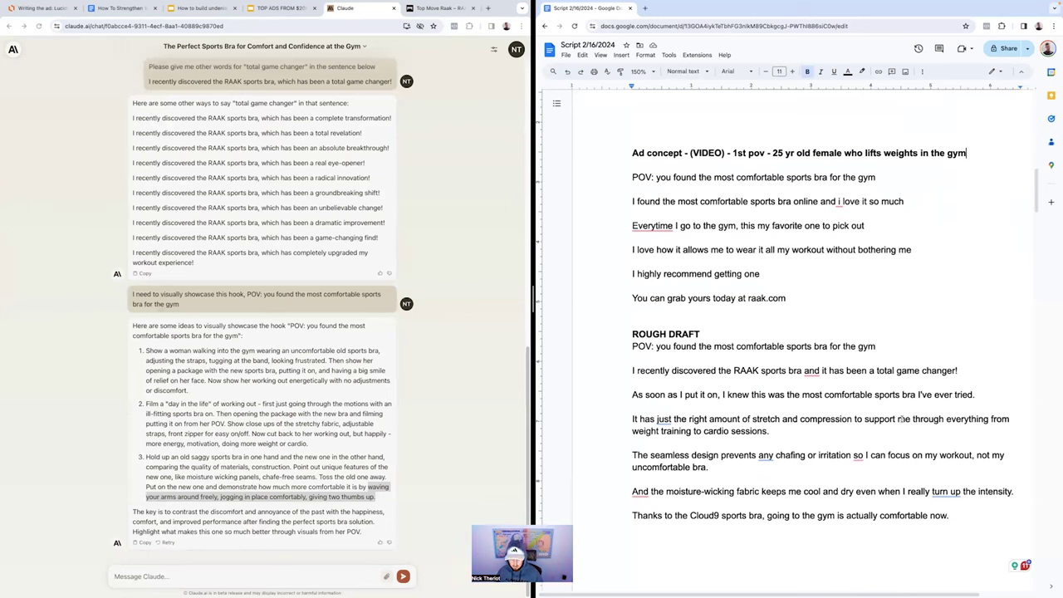
pyautogui.write(', I')
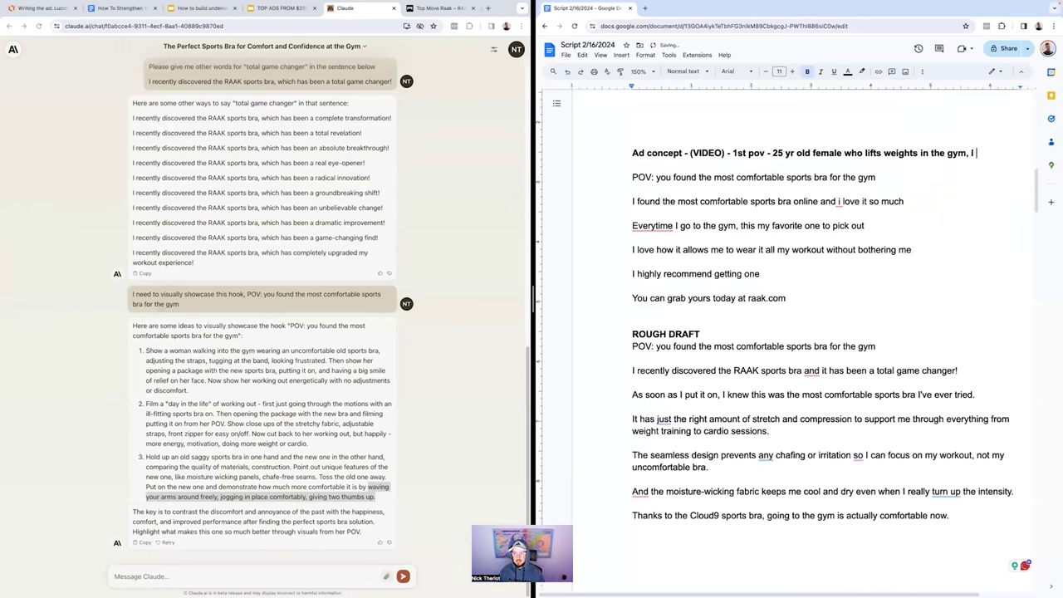
pyautogui.press('BackSpace')
pyautogui.write('girl who has been l')
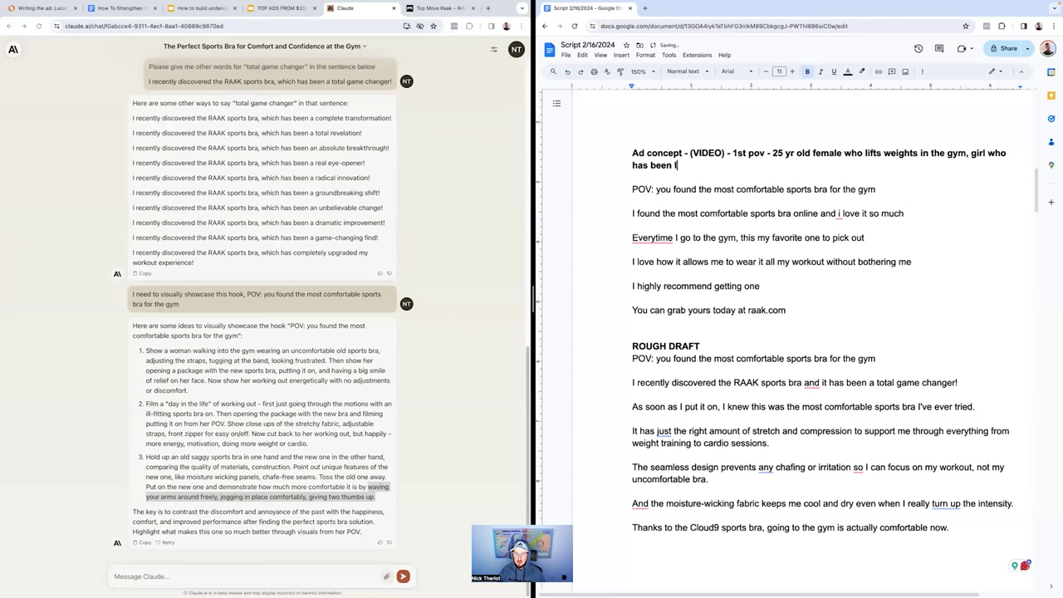
pyautogui.write('ifting weights ')
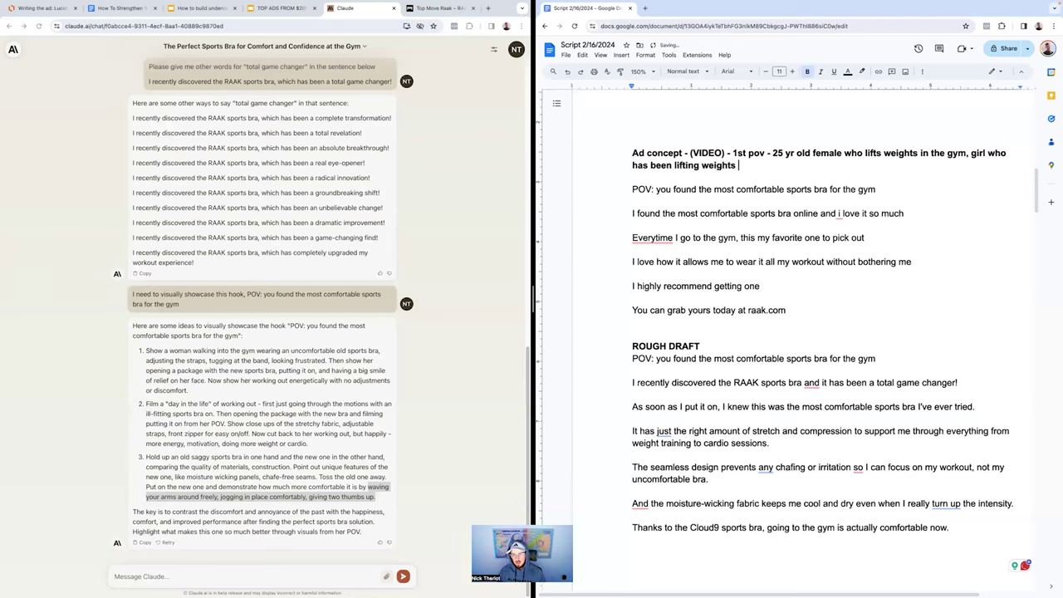
pyautogui.write('for a n')
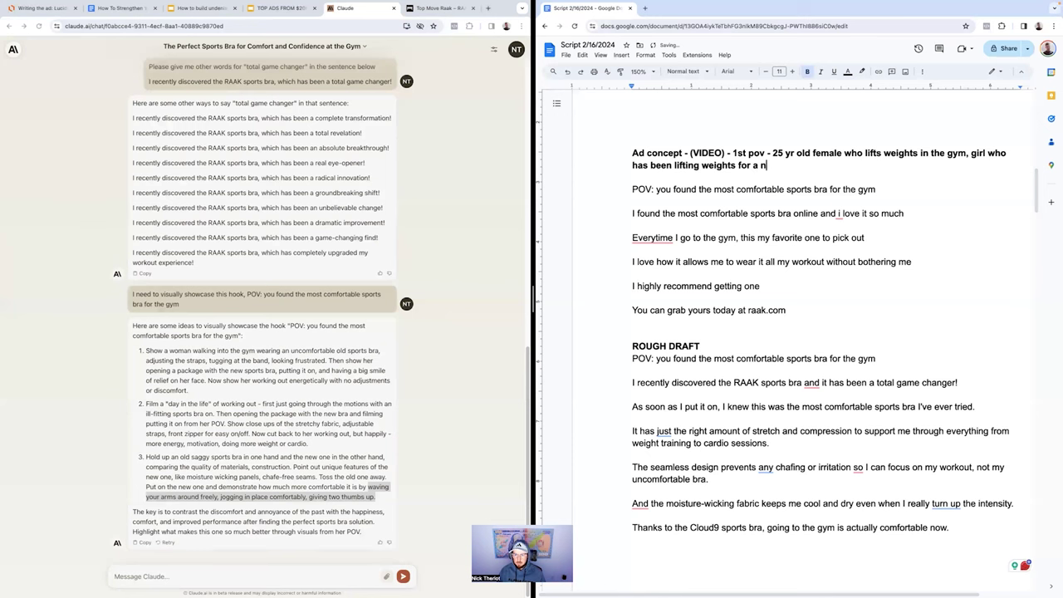
pyautogui.write('oticable amount of time, but sh')
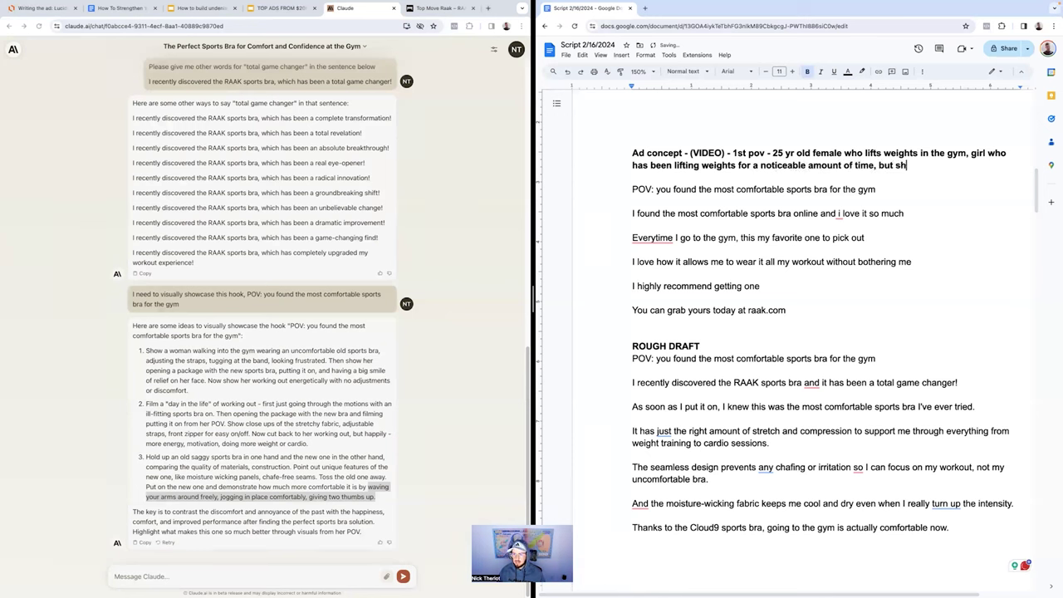
pyautogui.write("e's not bulky ")
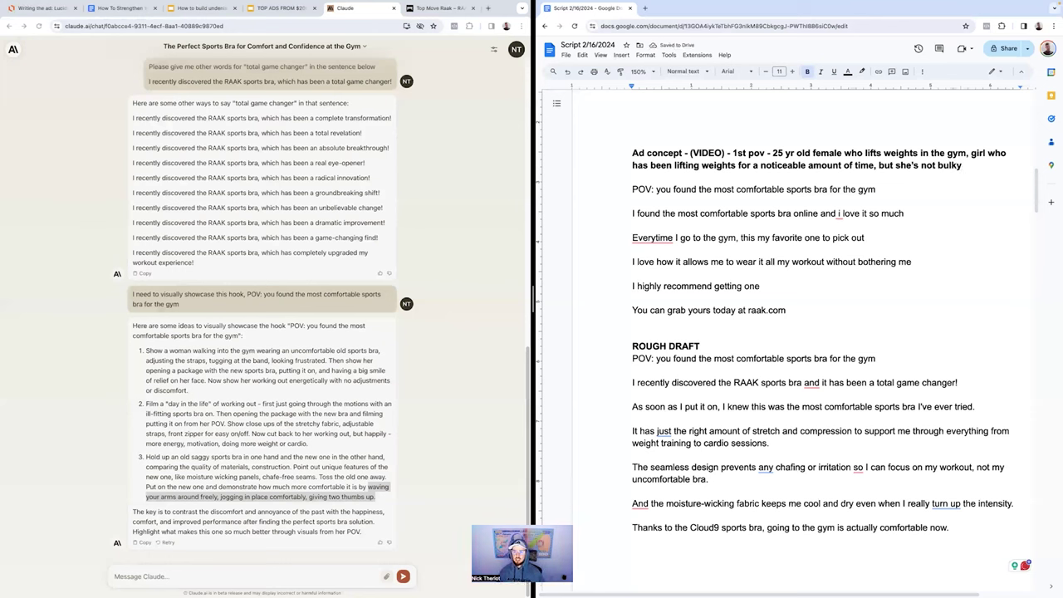
pyautogui.write(', sh')
pyautogui.write("e's lea")
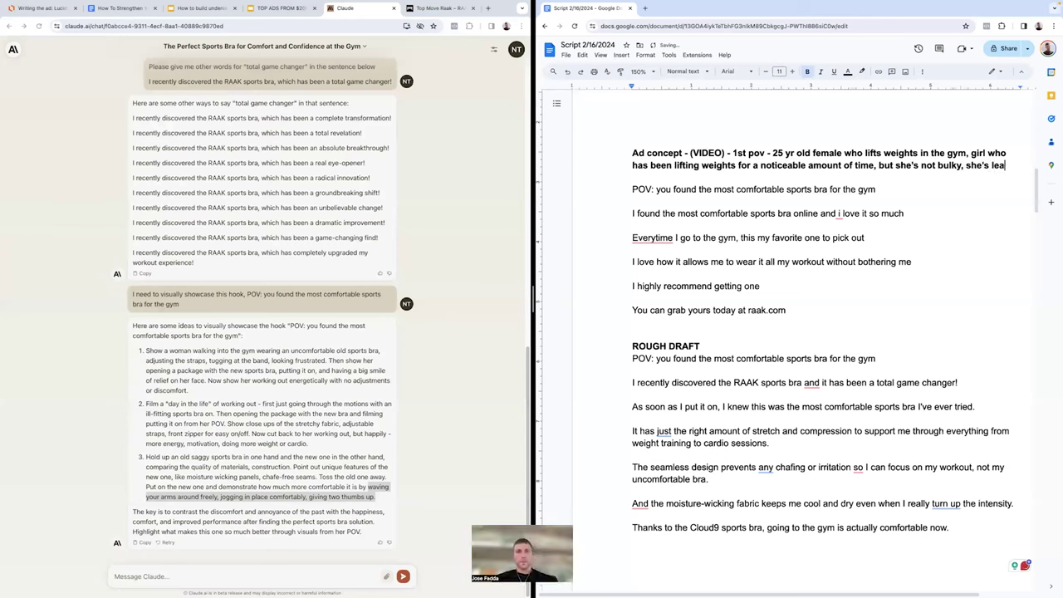
pyautogui.write("n, she's")
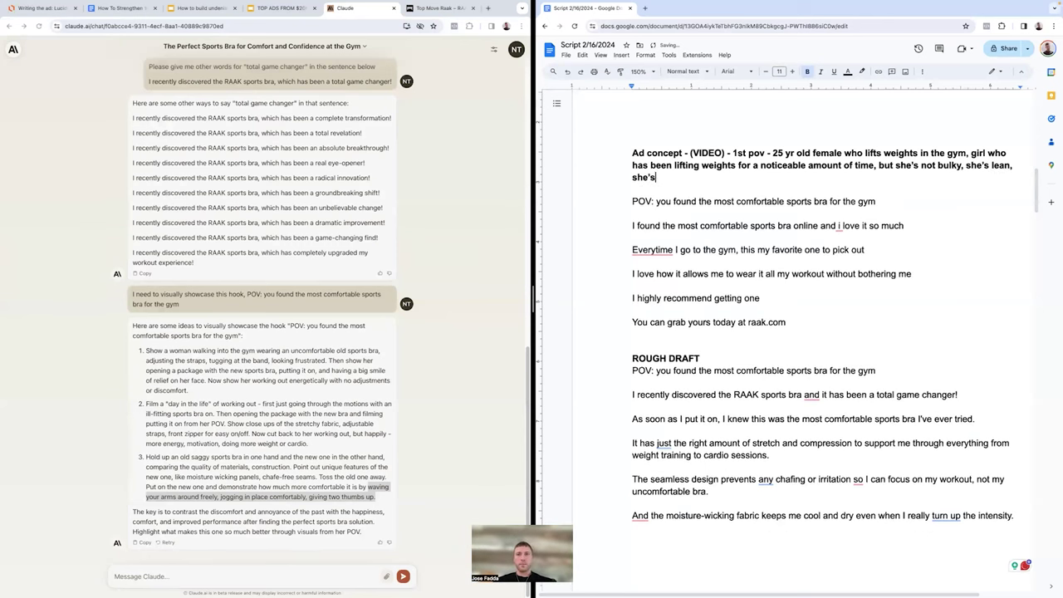
pyautogui.write(' in shape, but n')
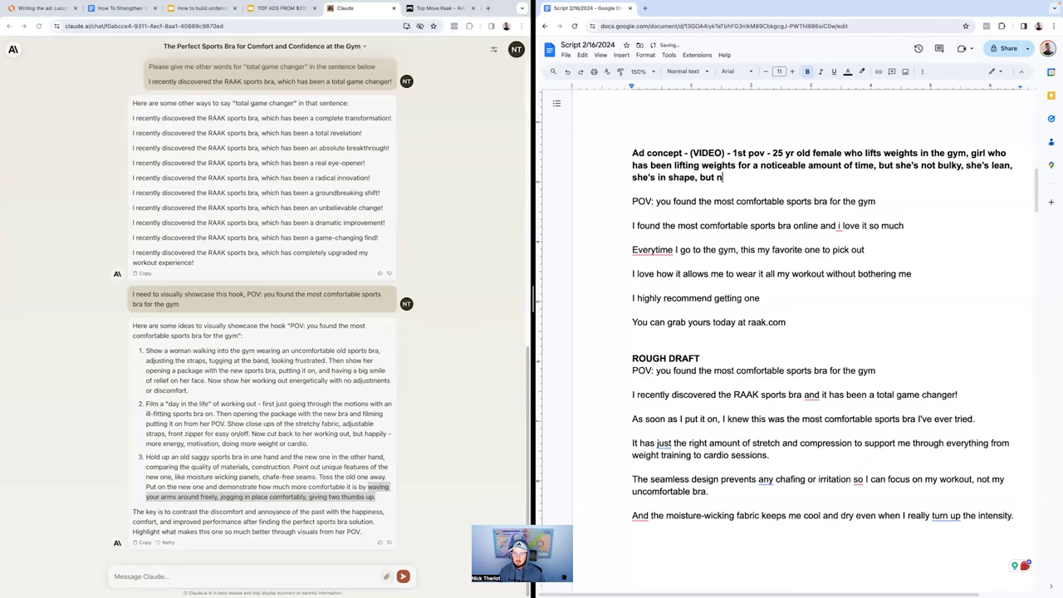
pyautogui.write('ot muscular')
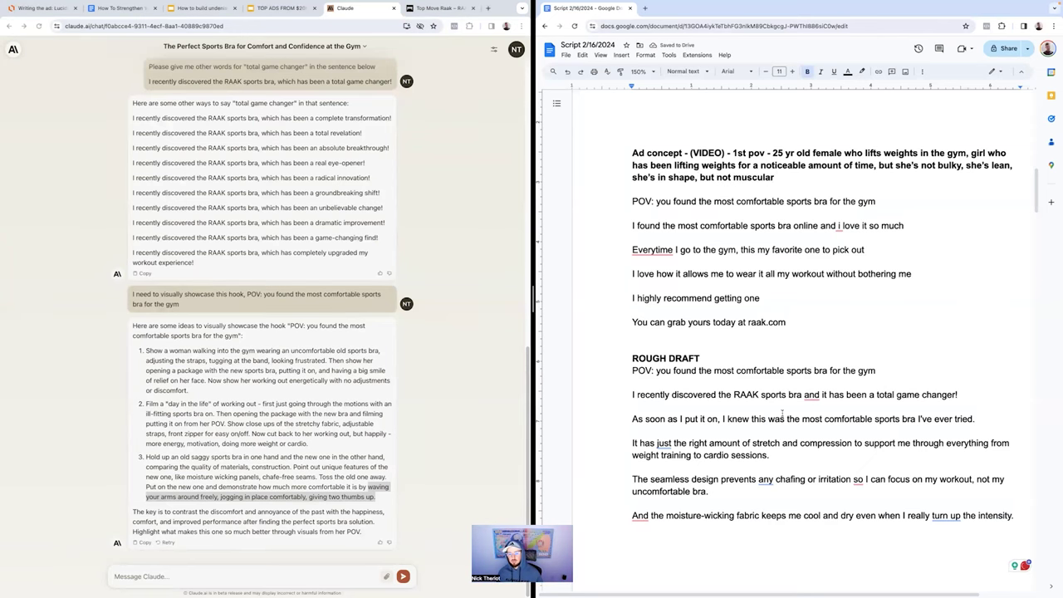
# Step: Scroll past the rough draft and rewrite sections to the Visually Articulate Each Scene breakdown
pyautogui.scroll(-2, 782, 413)
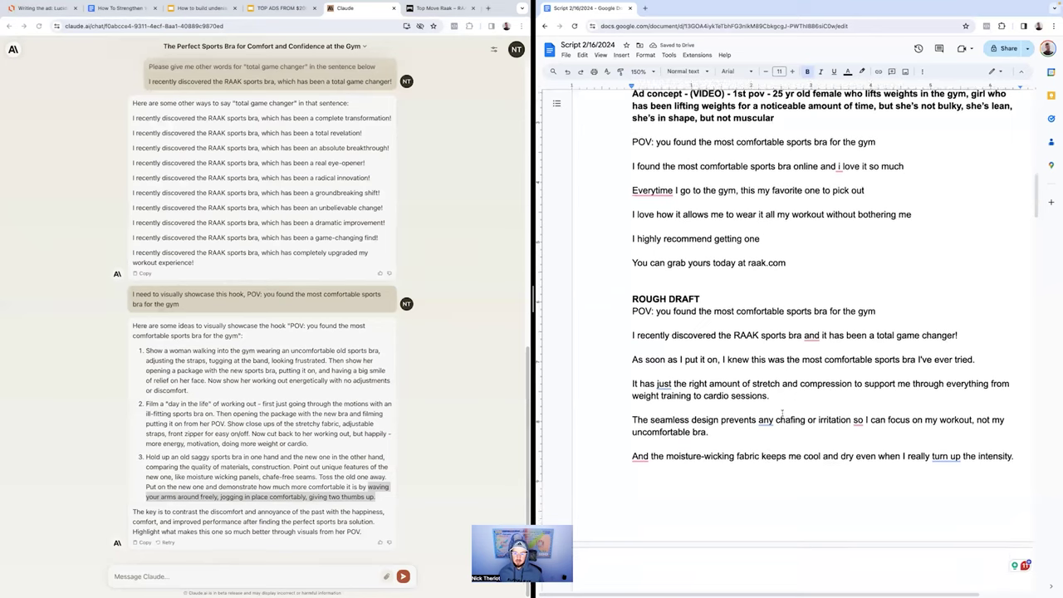
pyautogui.scroll(-1, 782, 413)
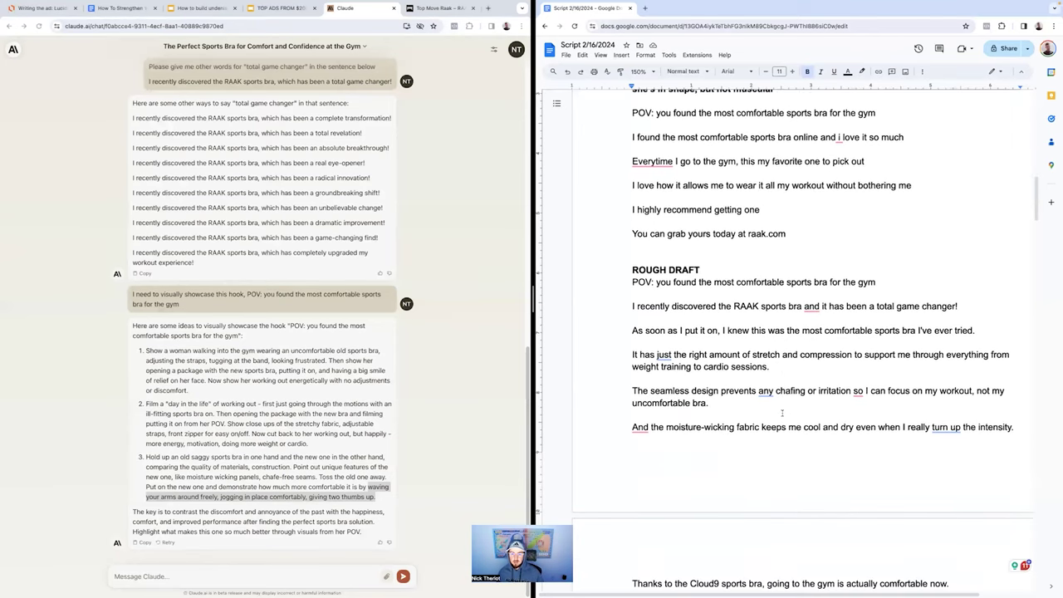
pyautogui.scroll(-15, 782, 413)
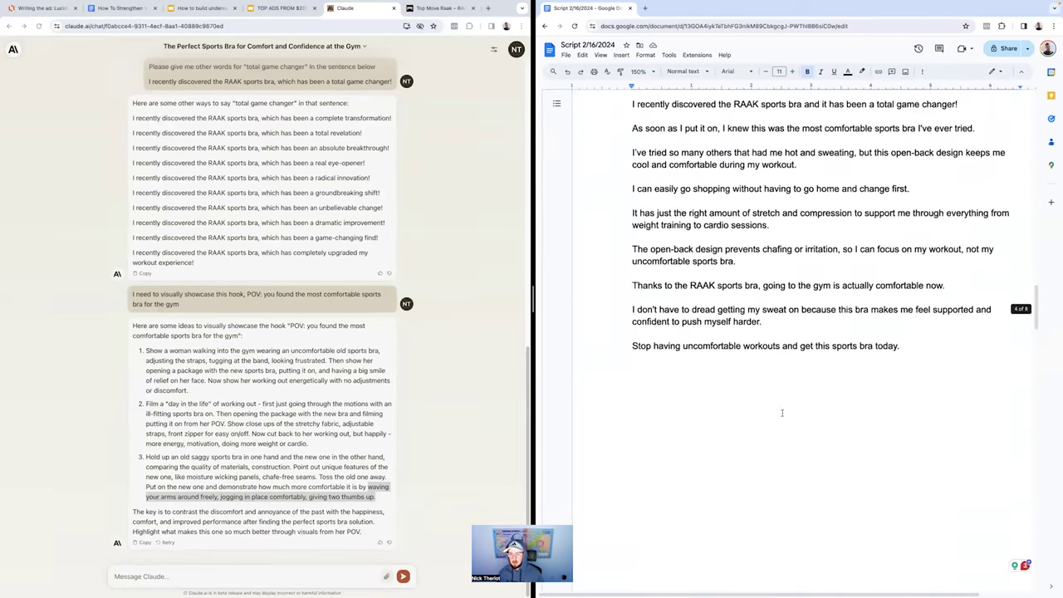
pyautogui.scroll(-20, 782, 413)
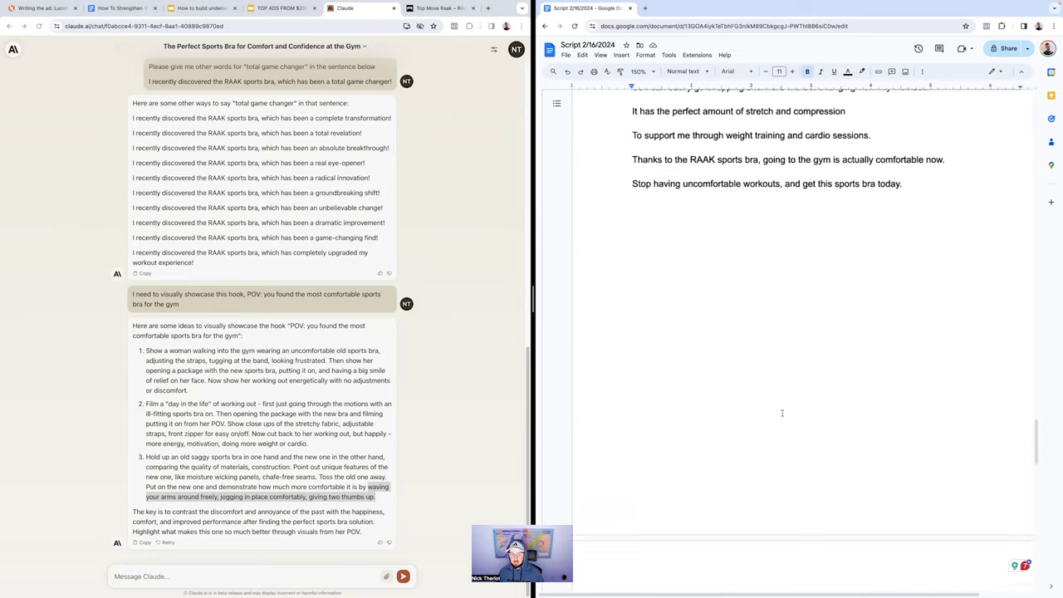
pyautogui.scroll(-10, 782, 413)
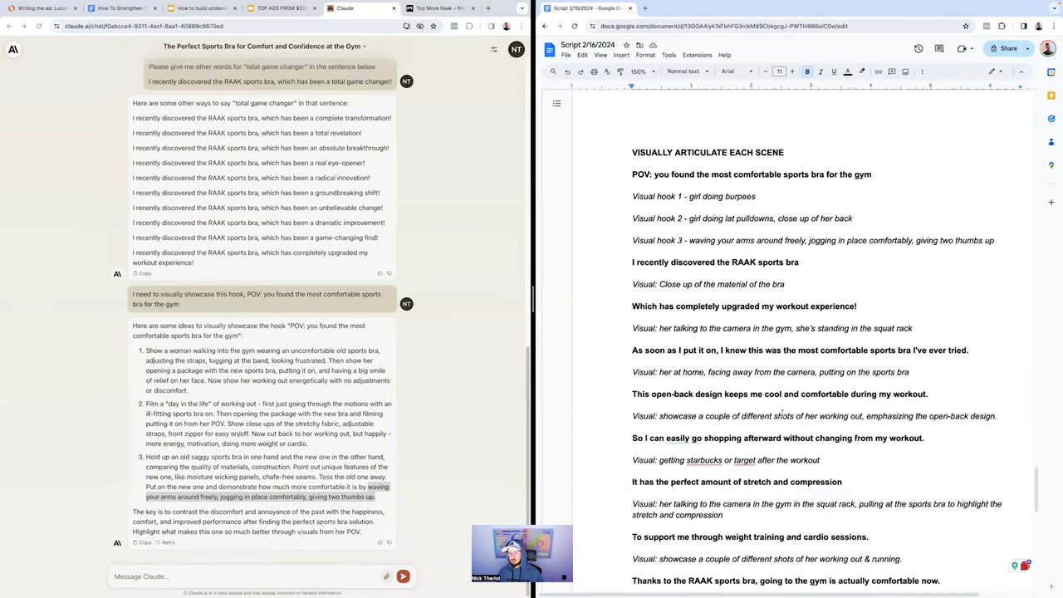
pyautogui.scroll(-2, 782, 413)
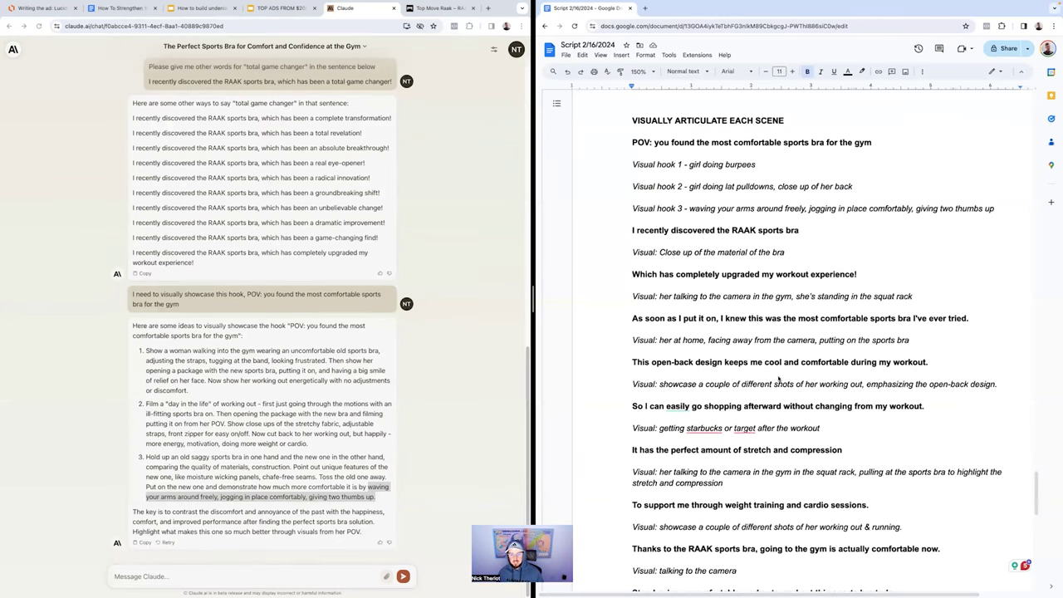
pyautogui.scroll(-2, 778, 380)
pyautogui.scroll(1, 778, 379)
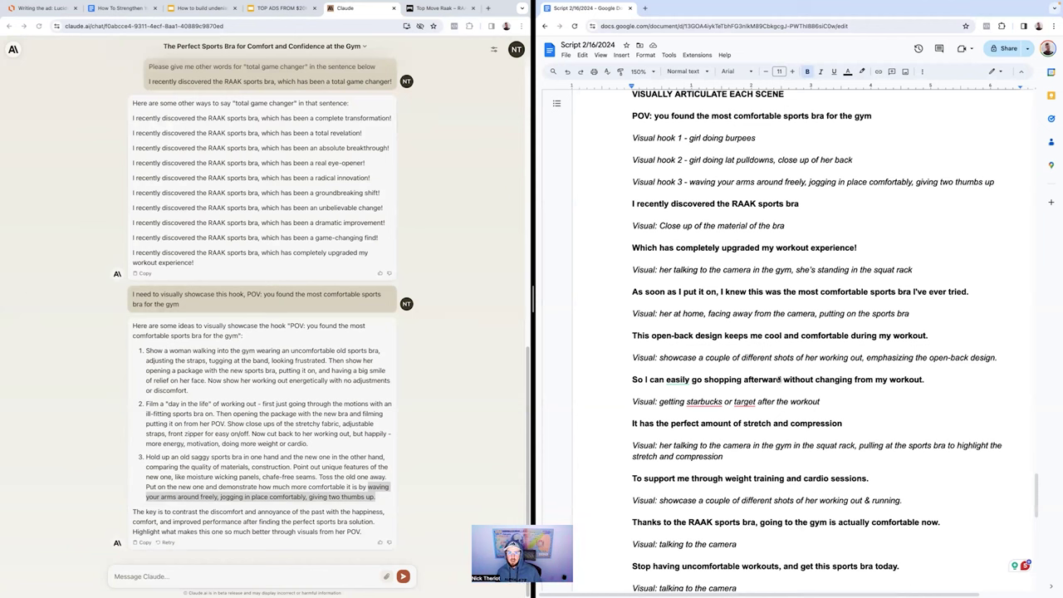
pyautogui.scroll(2, 706, 439)
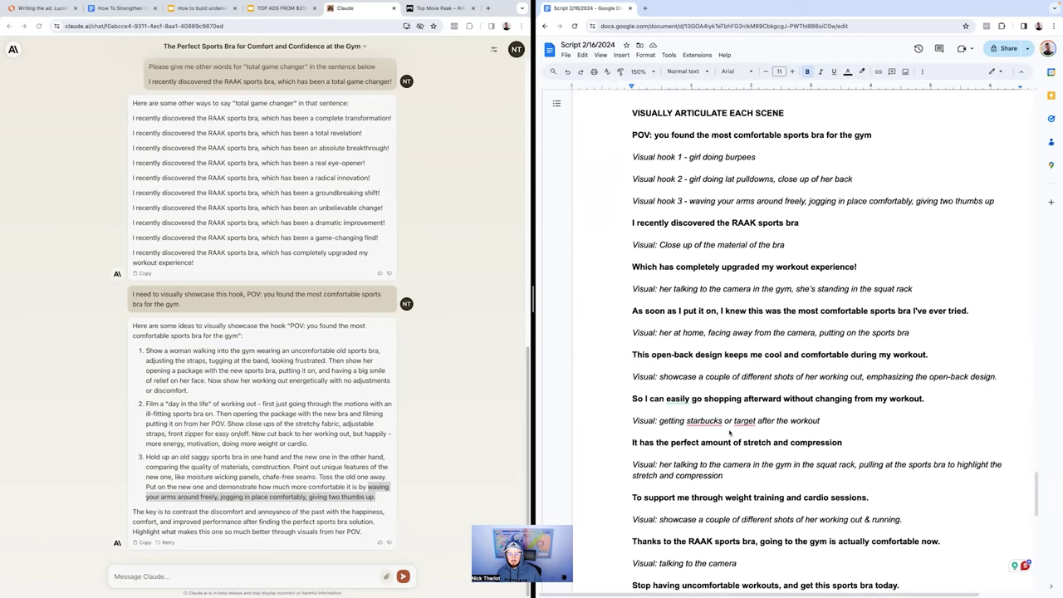
pyautogui.scroll(-3, 727, 434)
pyautogui.scroll(3, 729, 432)
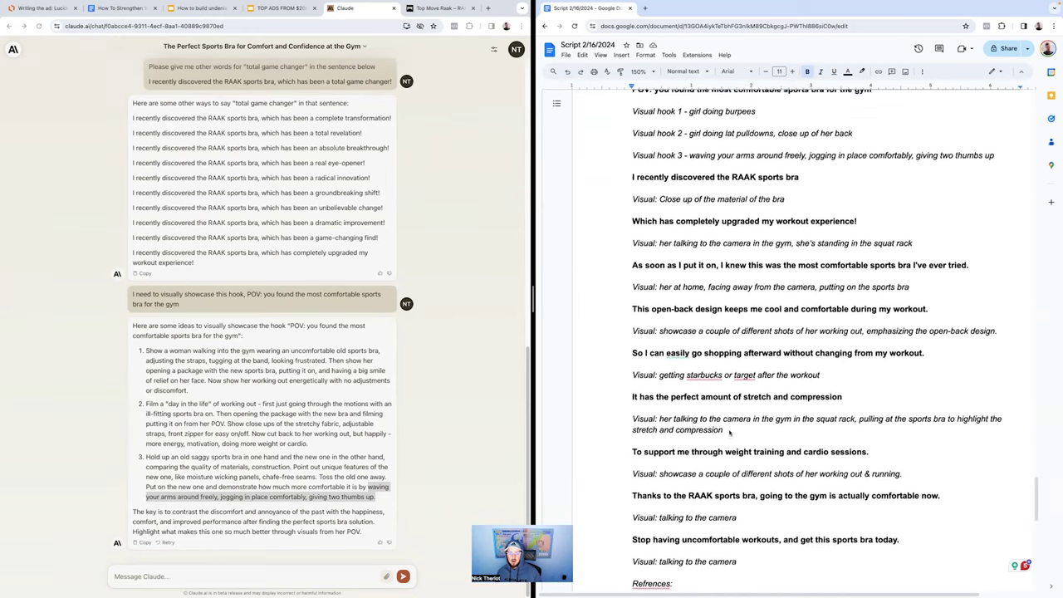
# Step: Select the Visual hook 1 to Visual hook 3 lines beneath the POV line
pyautogui.click(636, 192)
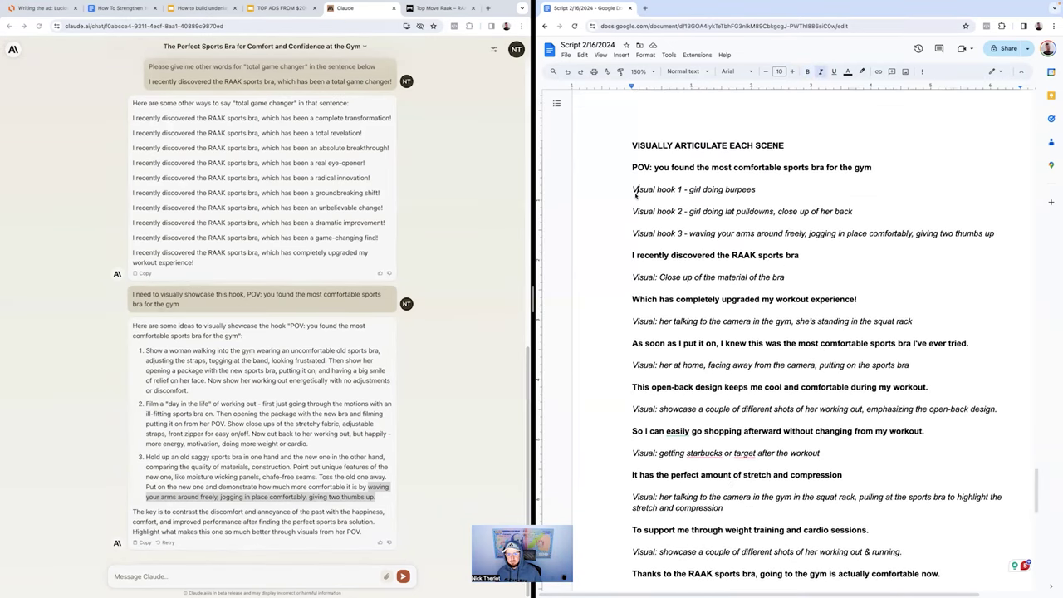
pyautogui.moveTo(634, 191); pyautogui.dragTo(1006, 244)
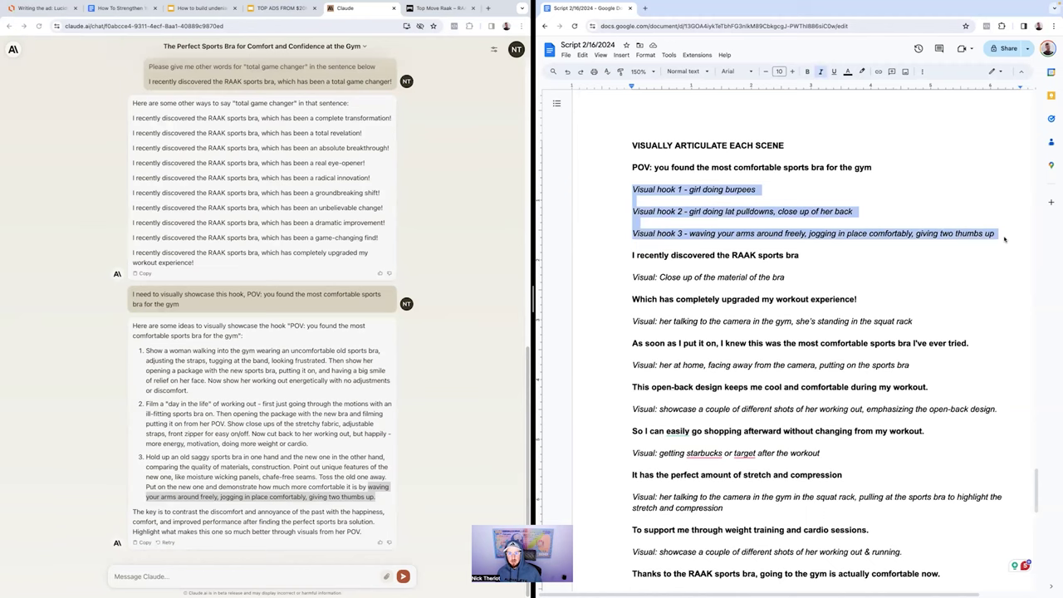
pyautogui.scroll(-3, 945, 408)
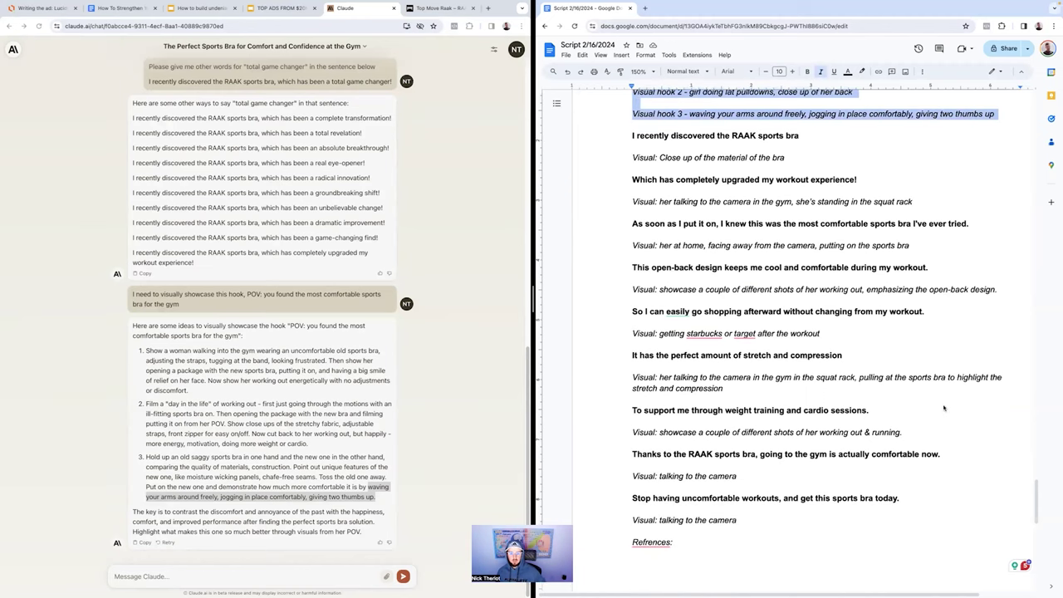
pyautogui.scroll(1, 945, 408)
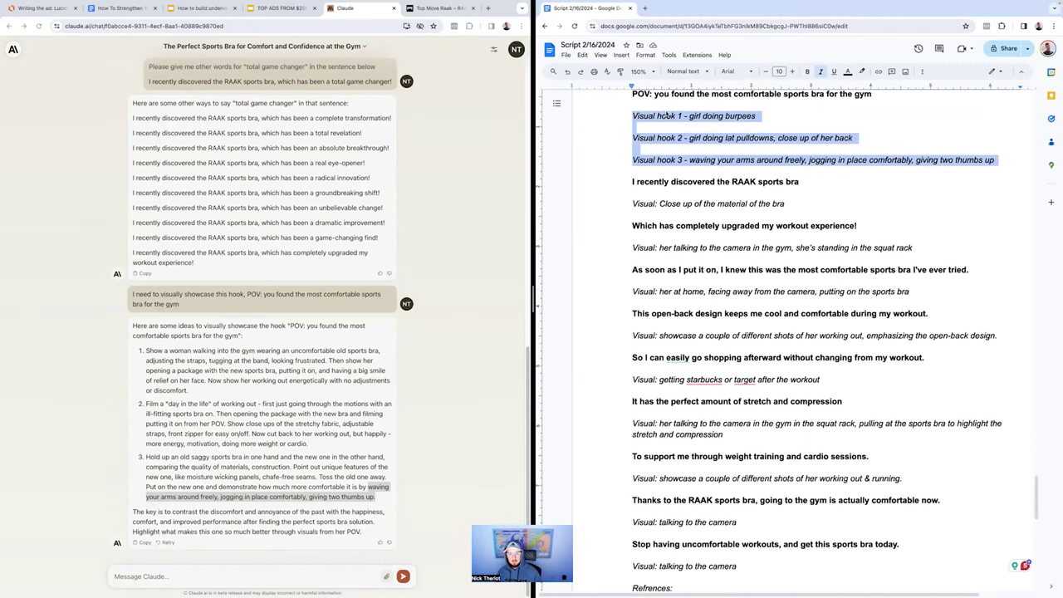
pyautogui.scroll(3, 663, 505)
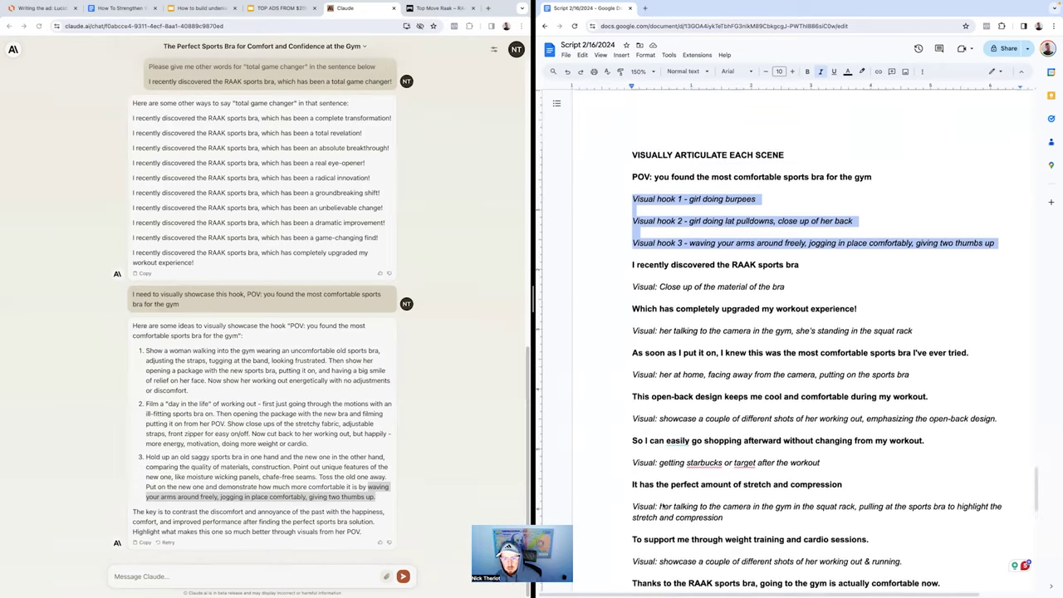
pyautogui.scroll(-4, 663, 504)
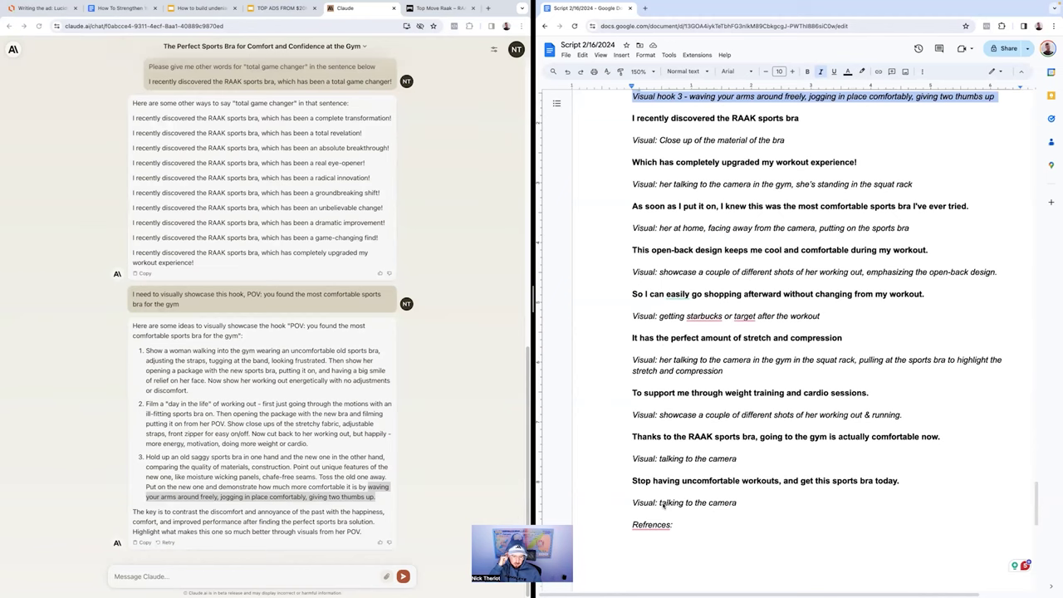
pyautogui.scroll(2, 663, 504)
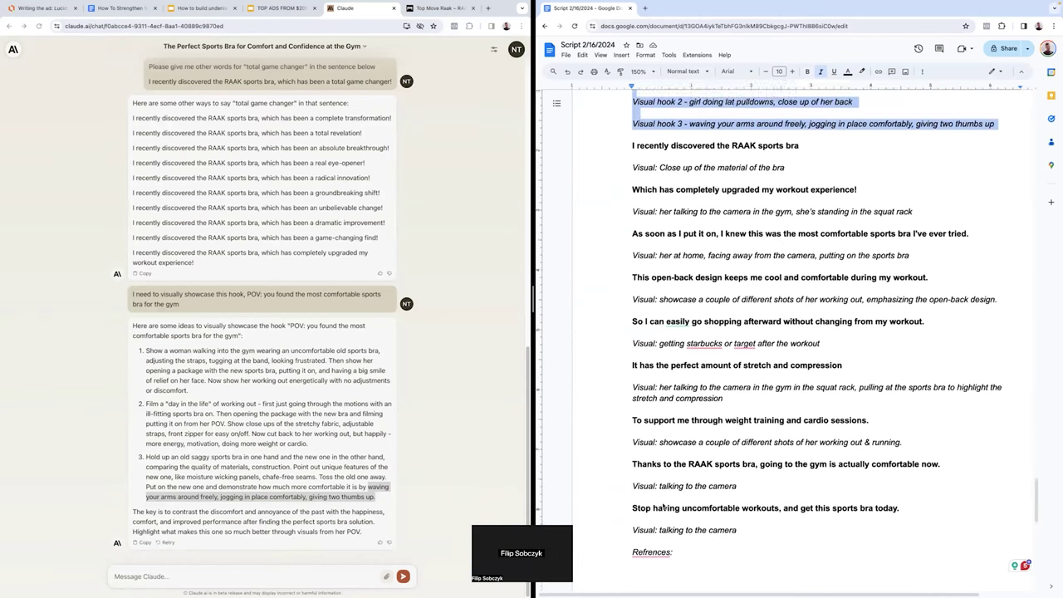
pyautogui.scroll(-2, 663, 505)
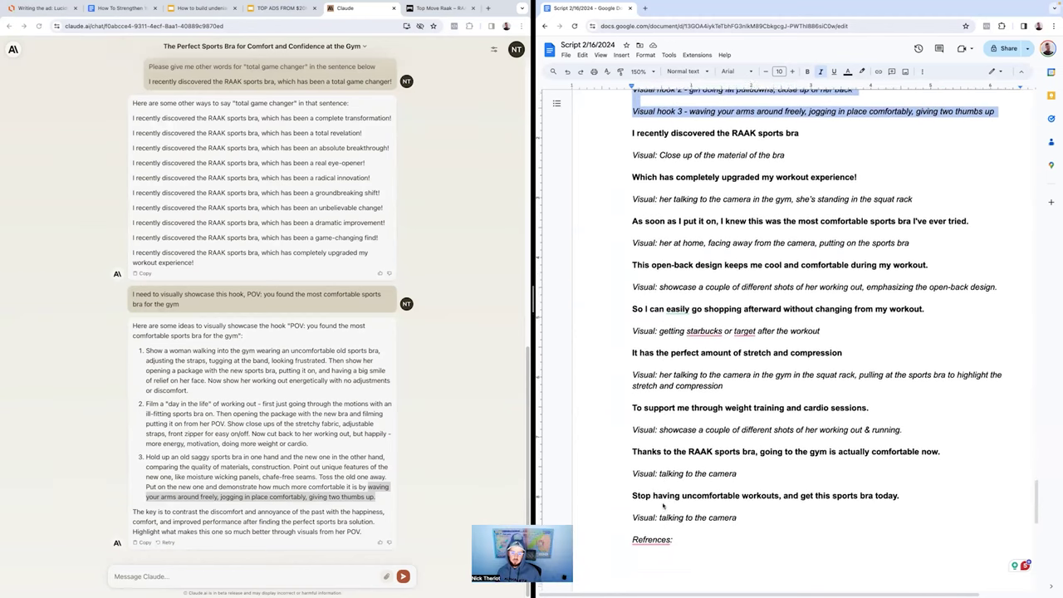
pyautogui.scroll(1, 663, 505)
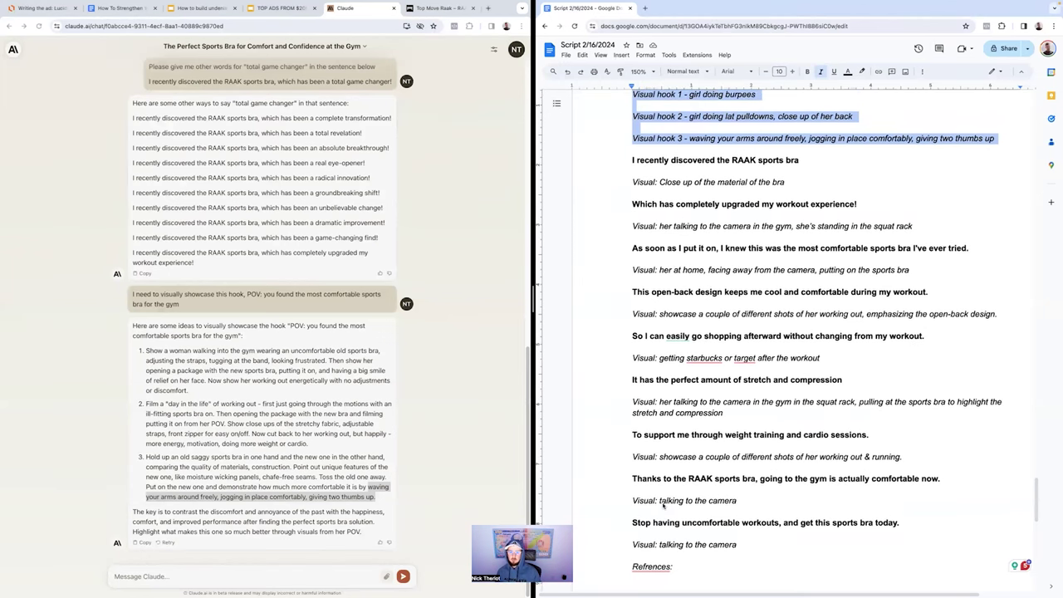
pyautogui.scroll(2, 663, 504)
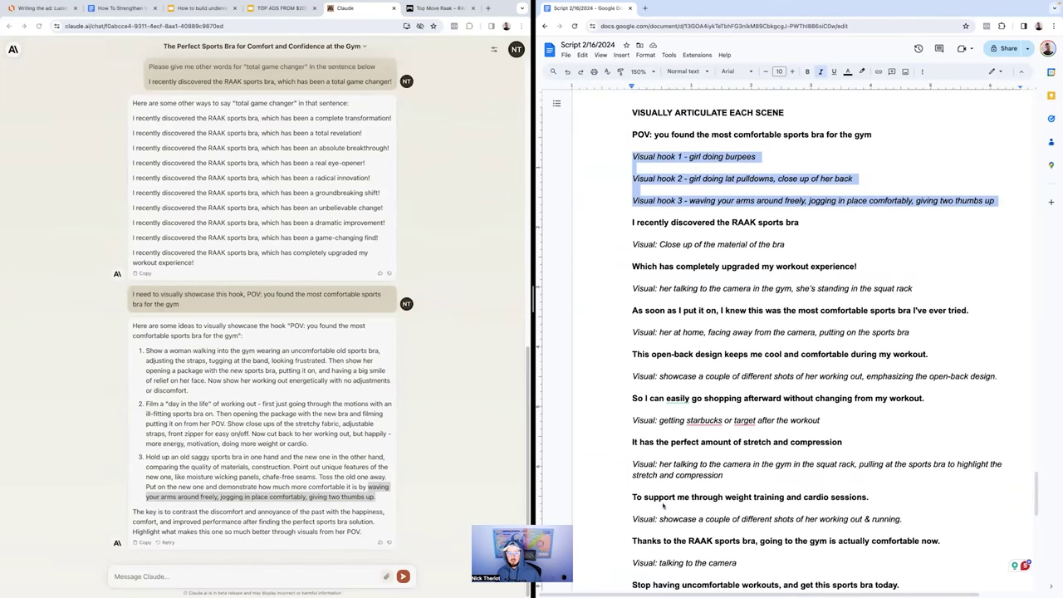
pyautogui.scroll(-1, 663, 505)
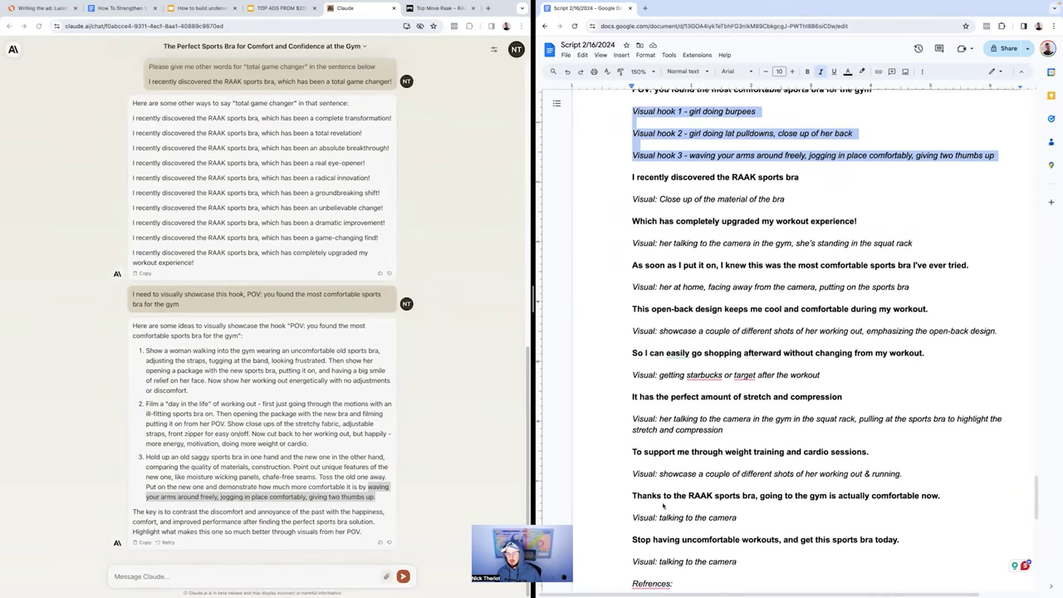
pyautogui.click(724, 476)
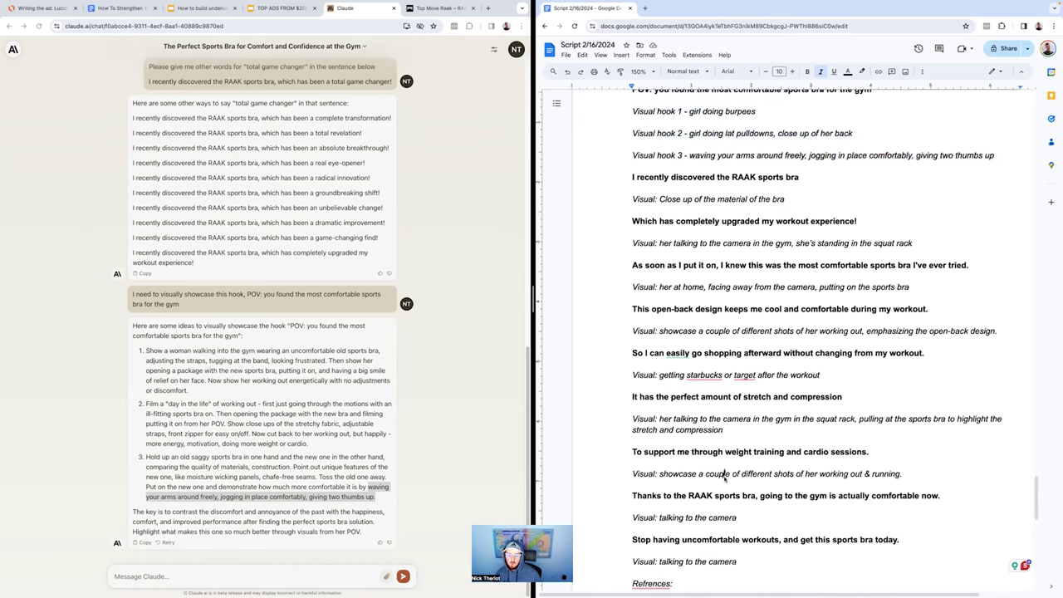
pyautogui.scroll(1, 724, 478)
pyautogui.scroll(-3, 725, 478)
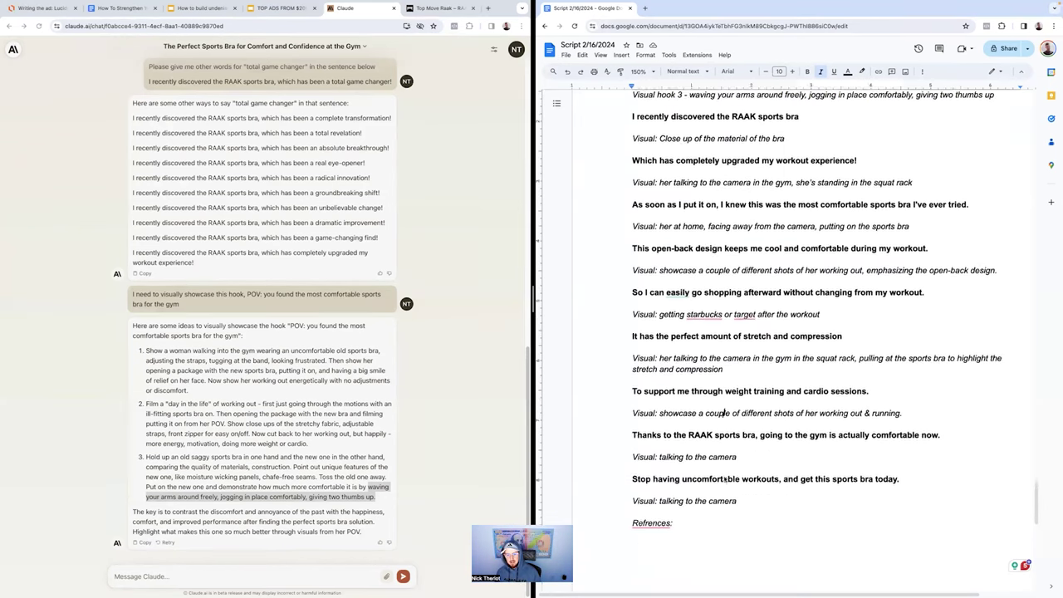
pyautogui.scroll(3, 724, 479)
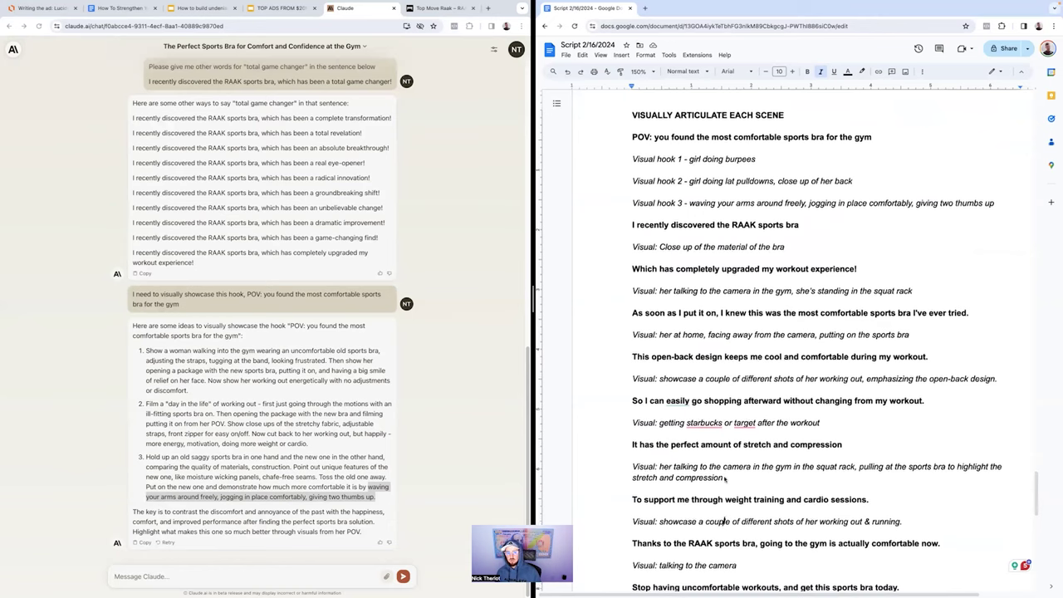
pyautogui.scroll(-2, 724, 479)
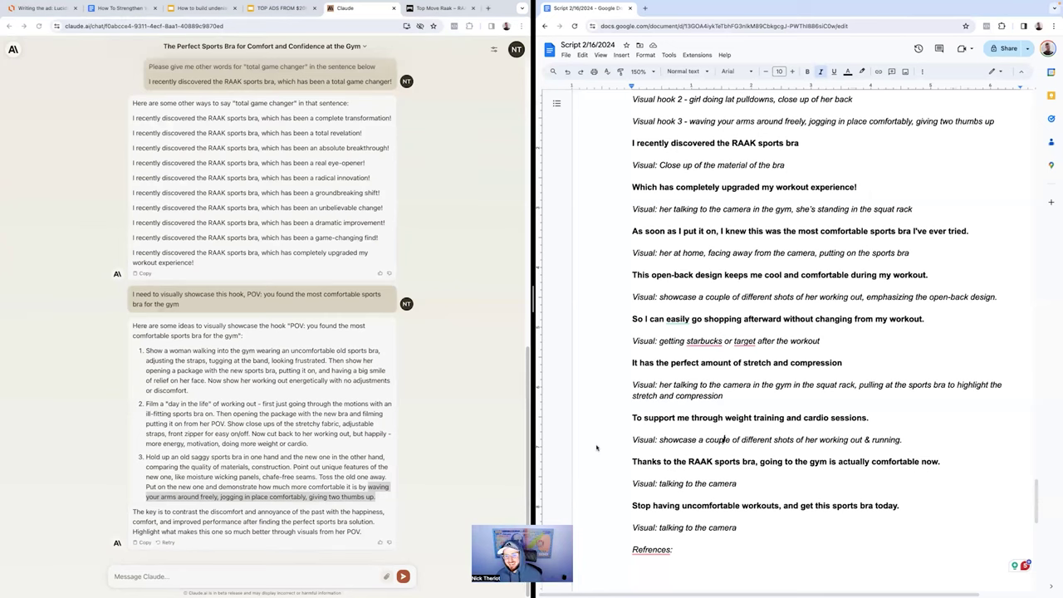
pyautogui.scroll(2, 849, 451)
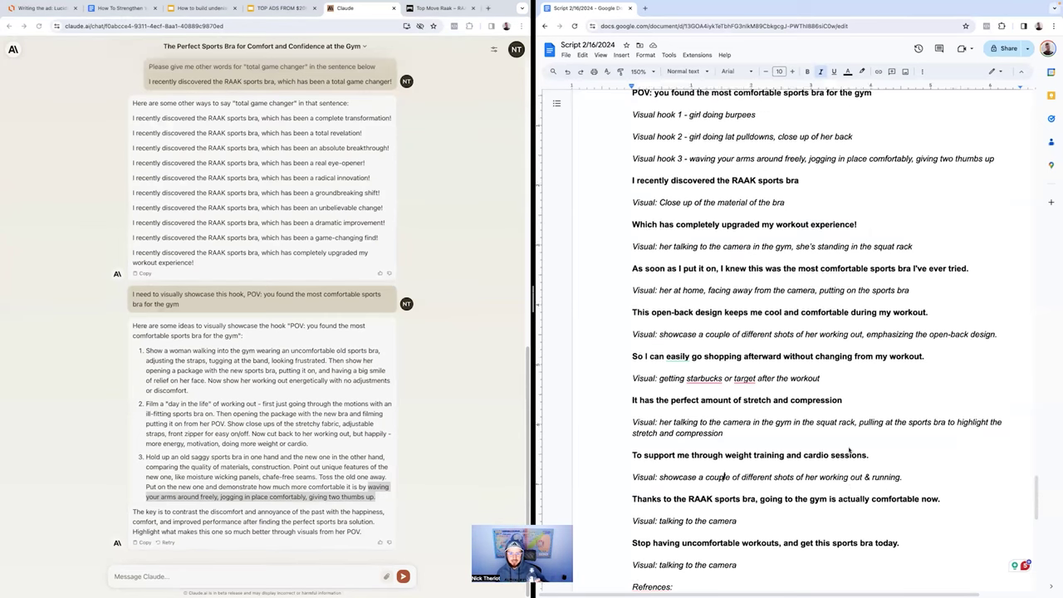
pyautogui.scroll(-2, 849, 451)
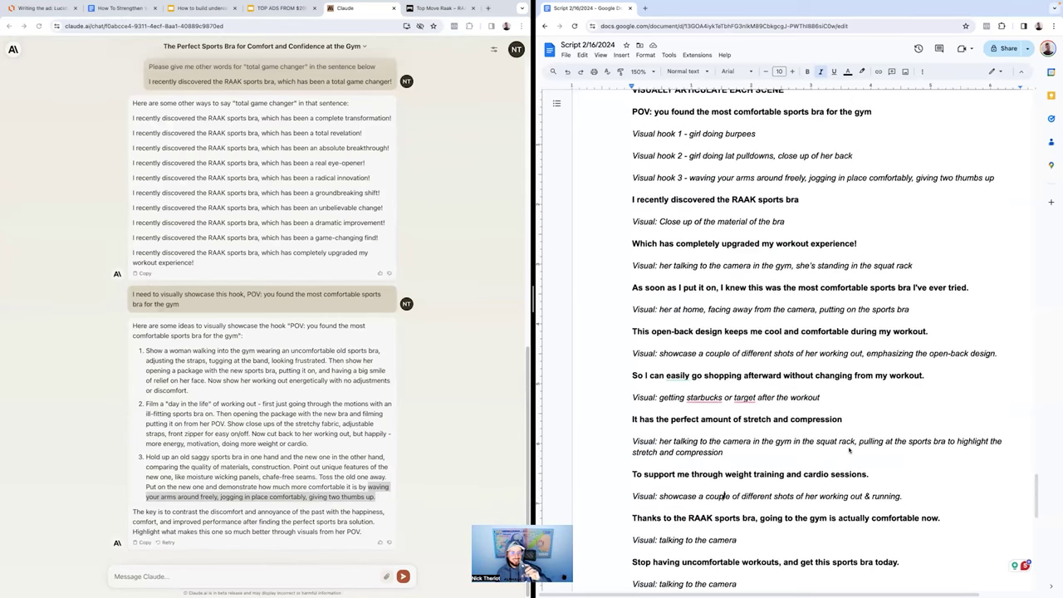
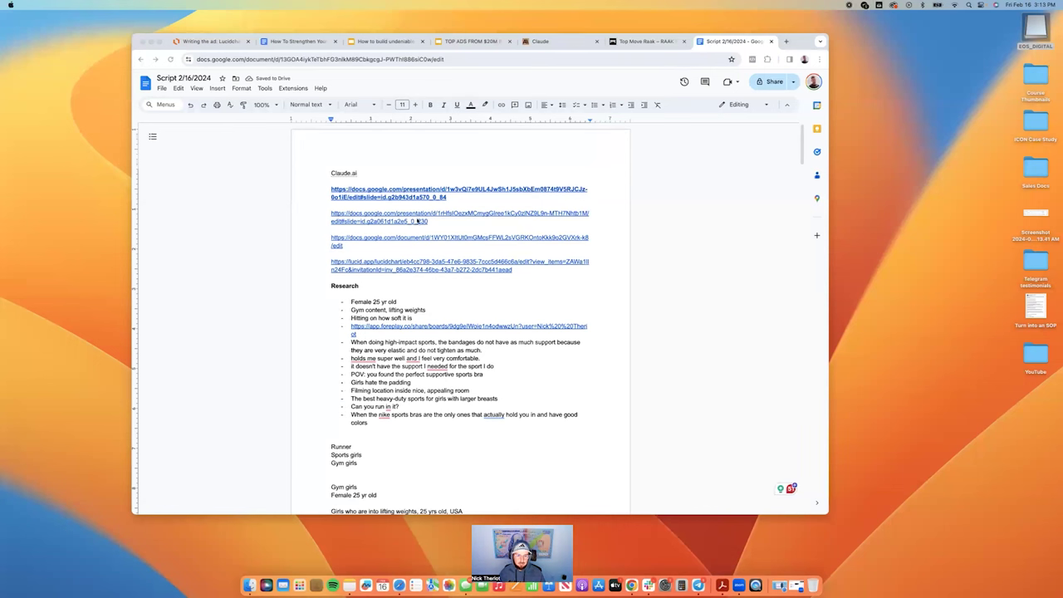
# Step: Label the first link 'Building undeniable proof' and move the link onto its own line
pyautogui.click(319, 200)
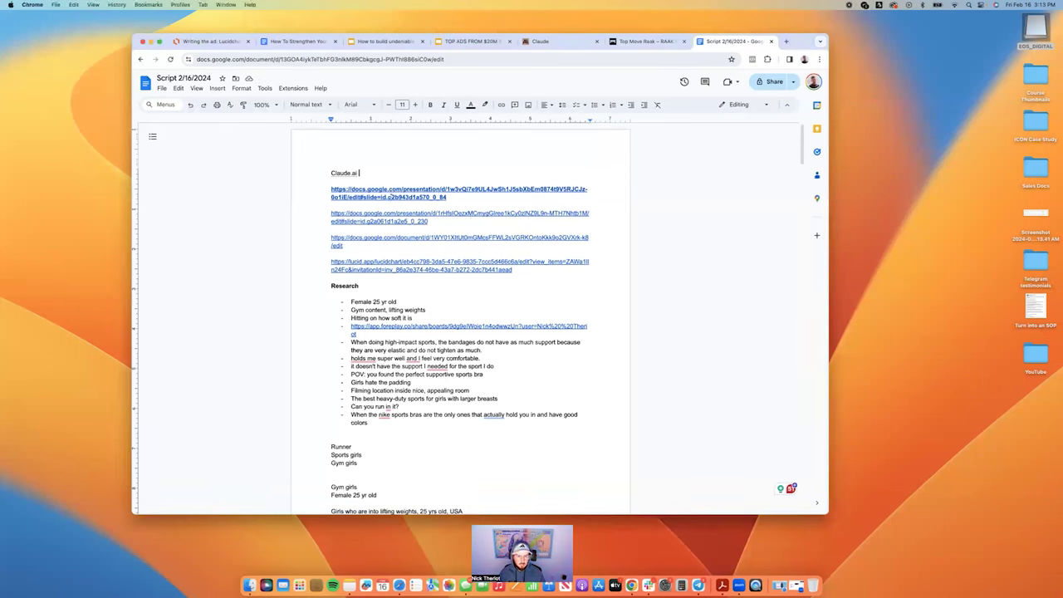
pyautogui.click(344, 196)
pyautogui.click(332, 190)
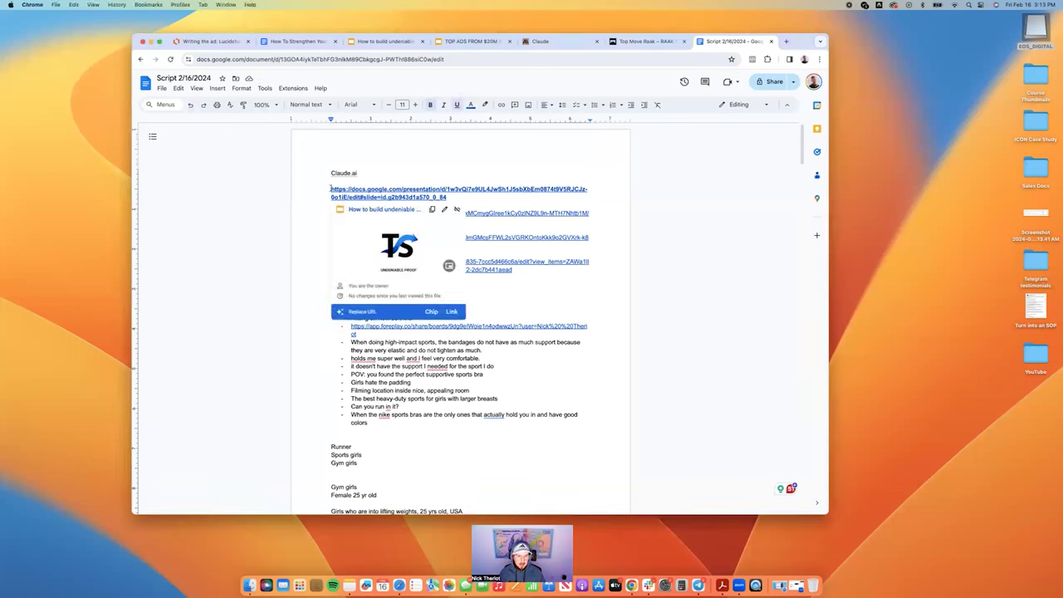
pyautogui.write('Bu')
pyautogui.write('ilding under')
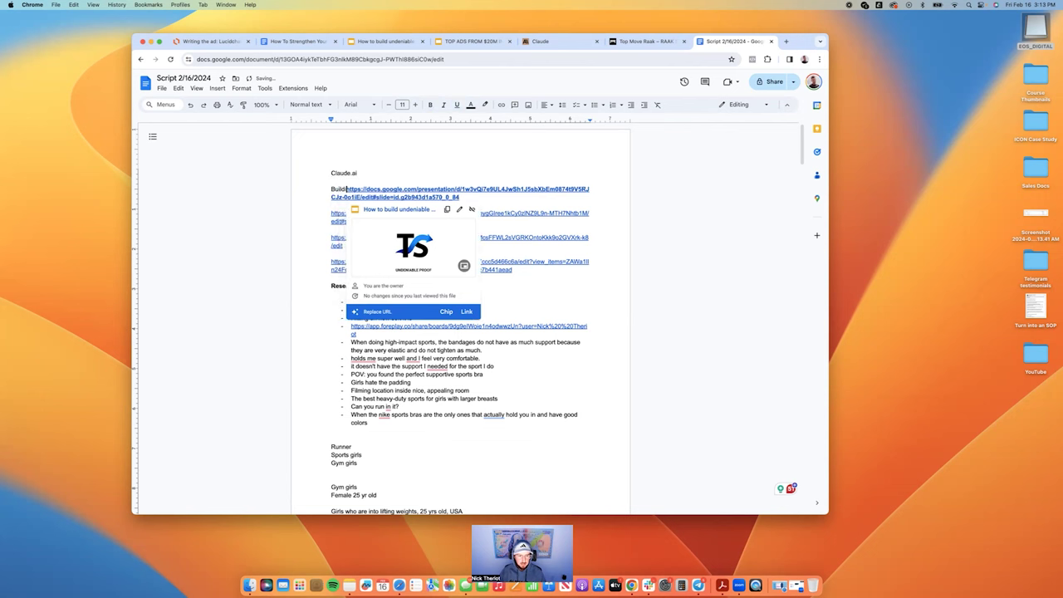
pyautogui.write('iable proof')
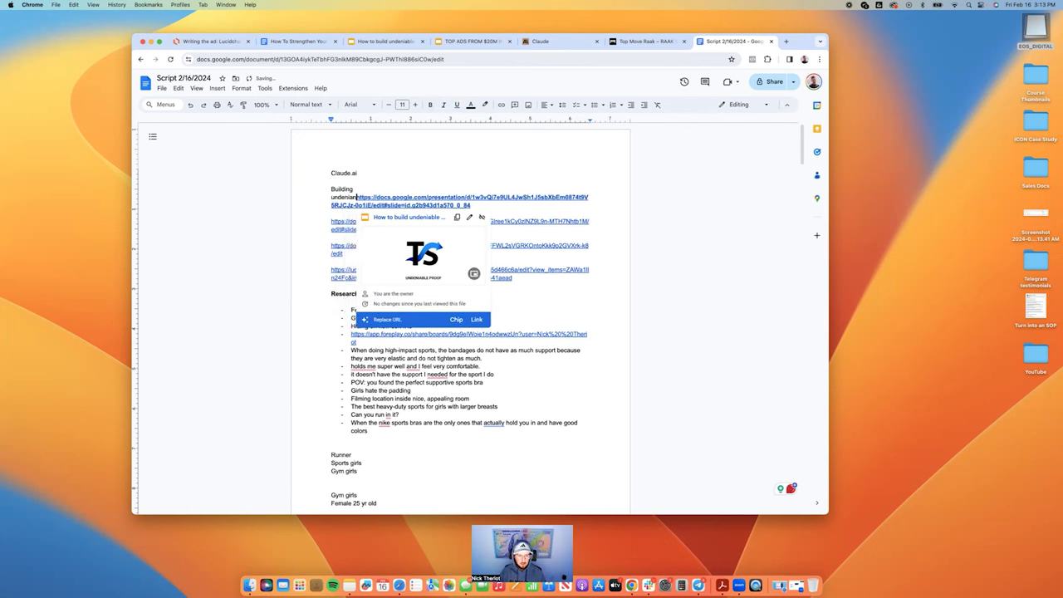
pyautogui.press('Return')
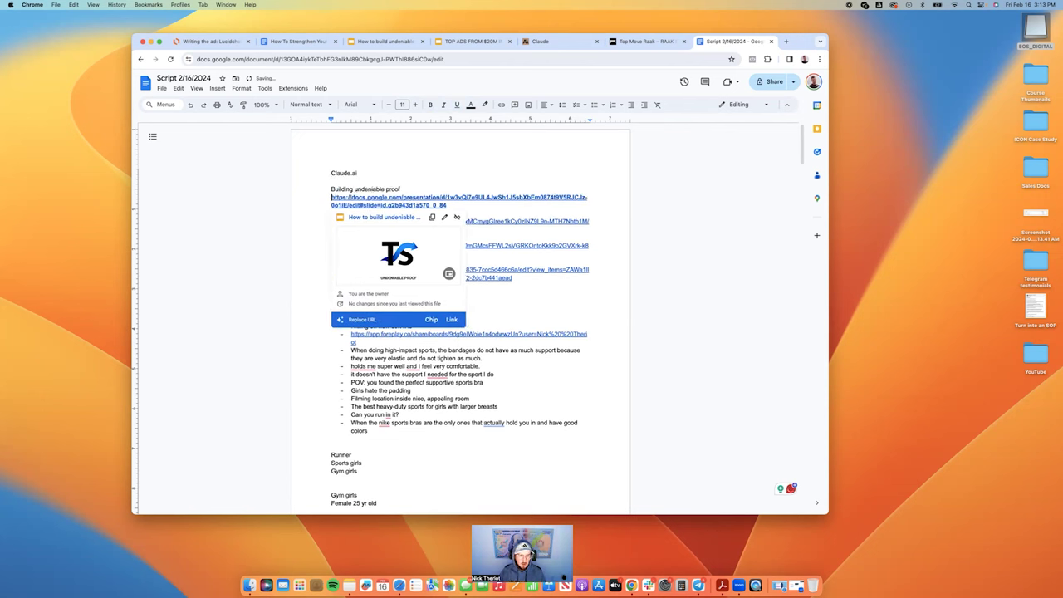
# Step: Label the second and third links 'Winning ads' and 'Headline templates', each on its own line
pyautogui.click(326, 222)
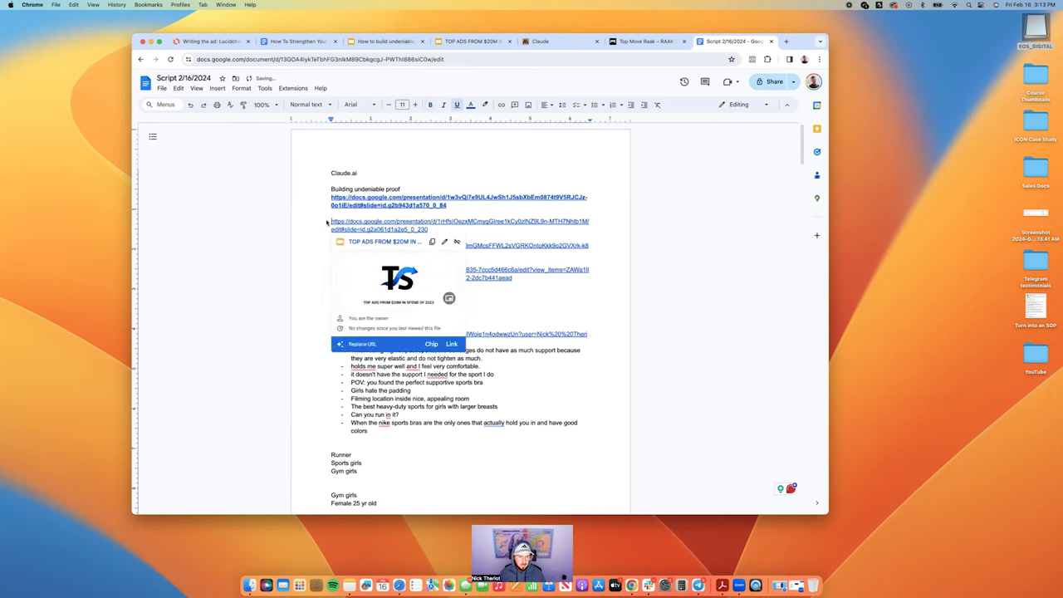
pyautogui.write('To')
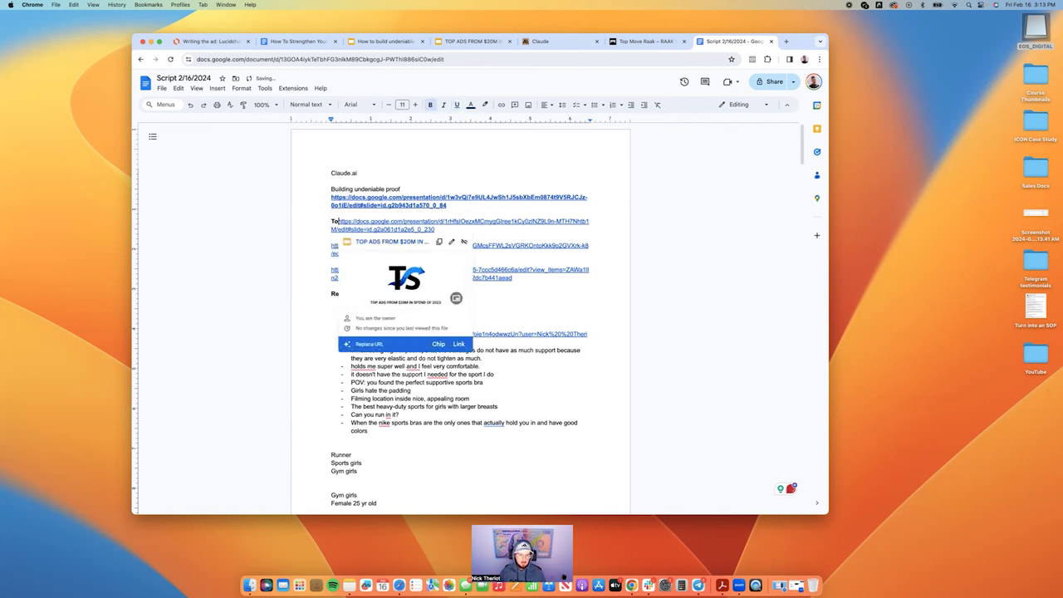
pyautogui.press('BackSpace')
pyautogui.press('BackSpace')
pyautogui.write('Winning')
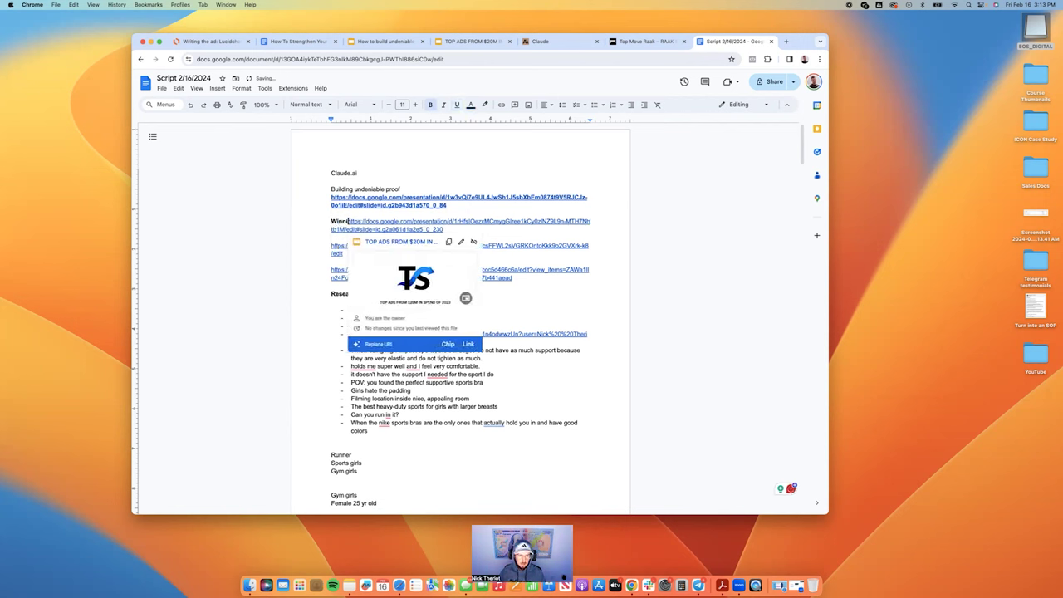
pyautogui.press('Return')
pyautogui.write('a')
pyautogui.press('BackSpace')
pyautogui.press('BackSpace')
pyautogui.write('ads')
pyautogui.press('Return')
pyautogui.click(318, 255)
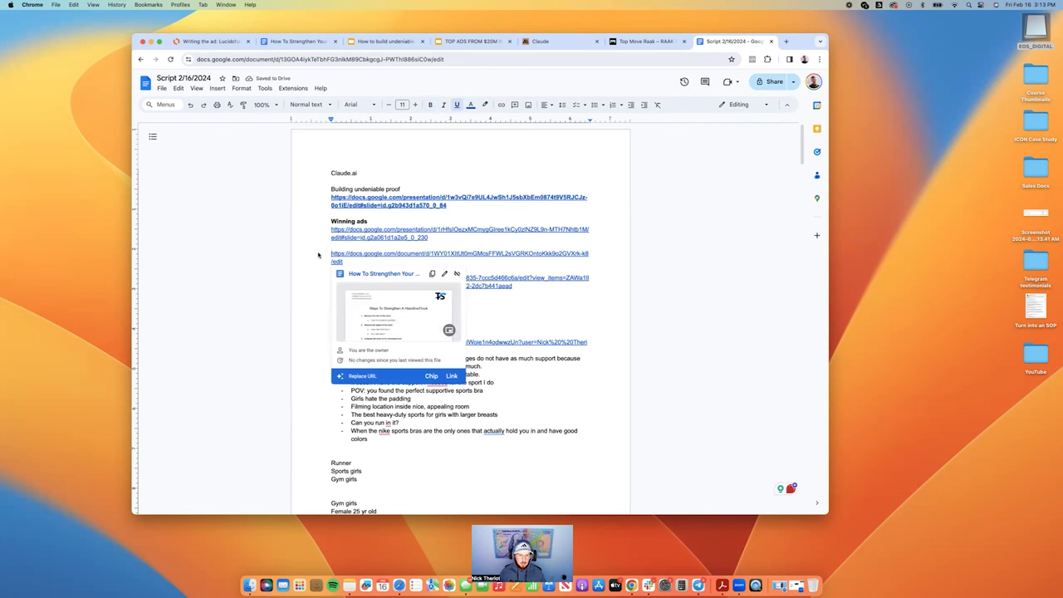
pyautogui.write('He')
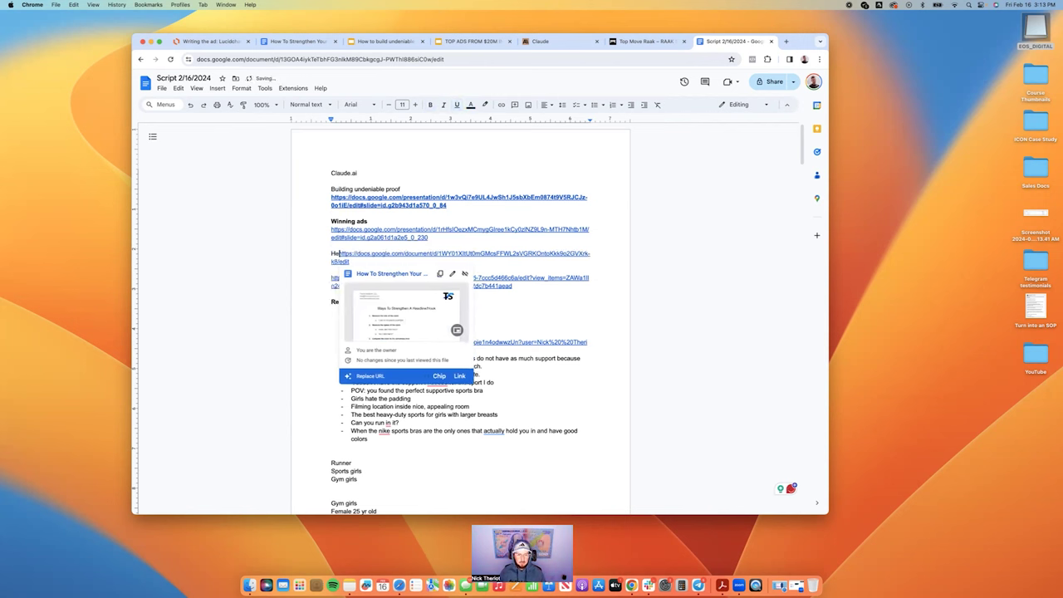
pyautogui.write('adline templates')
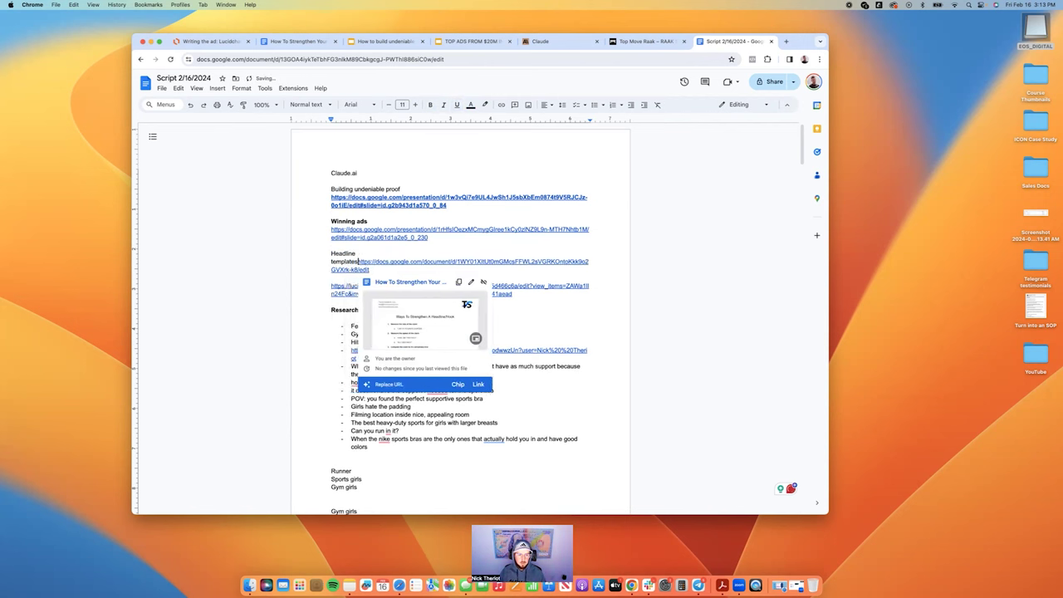
pyautogui.press('Return')
# Step: Label the Lucidchart link 'Flow of writing scripts' and remove the bold from 'Winning ads'
pyautogui.click(316, 285)
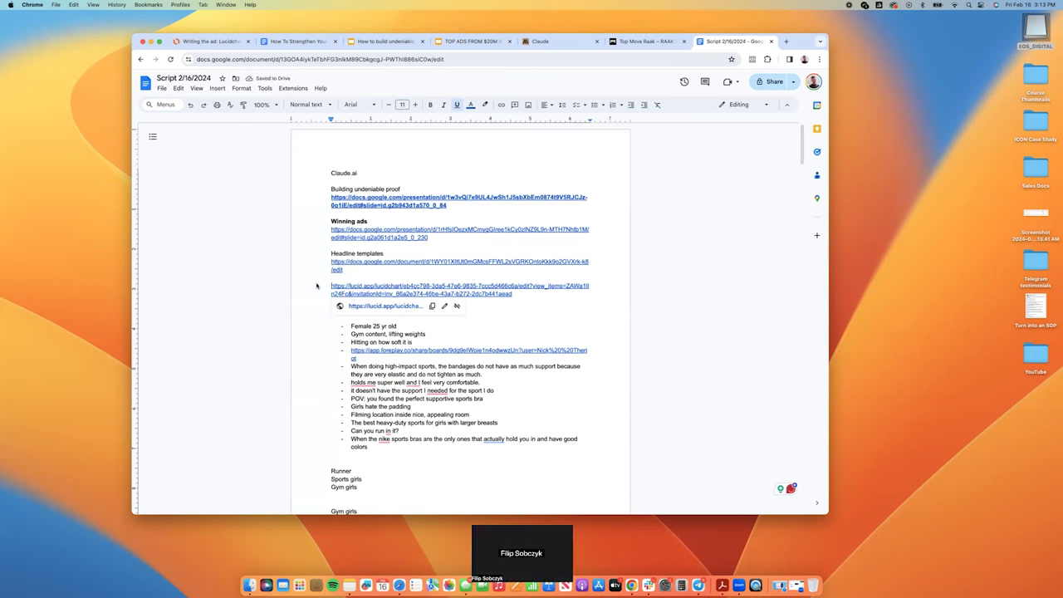
pyautogui.write('Flow of')
pyautogui.press('Return')
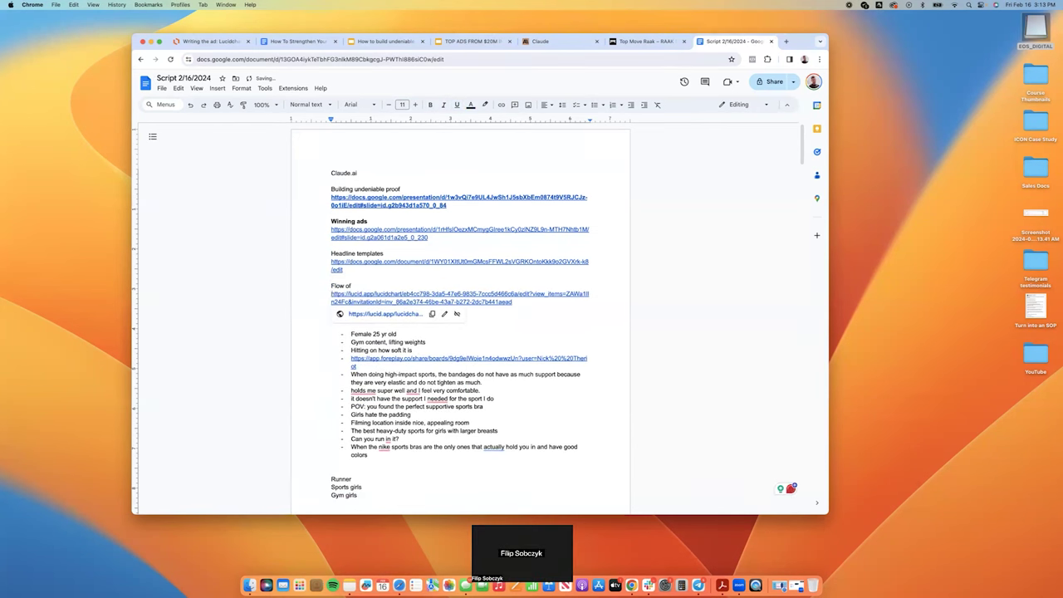
pyautogui.write('writing scripts')
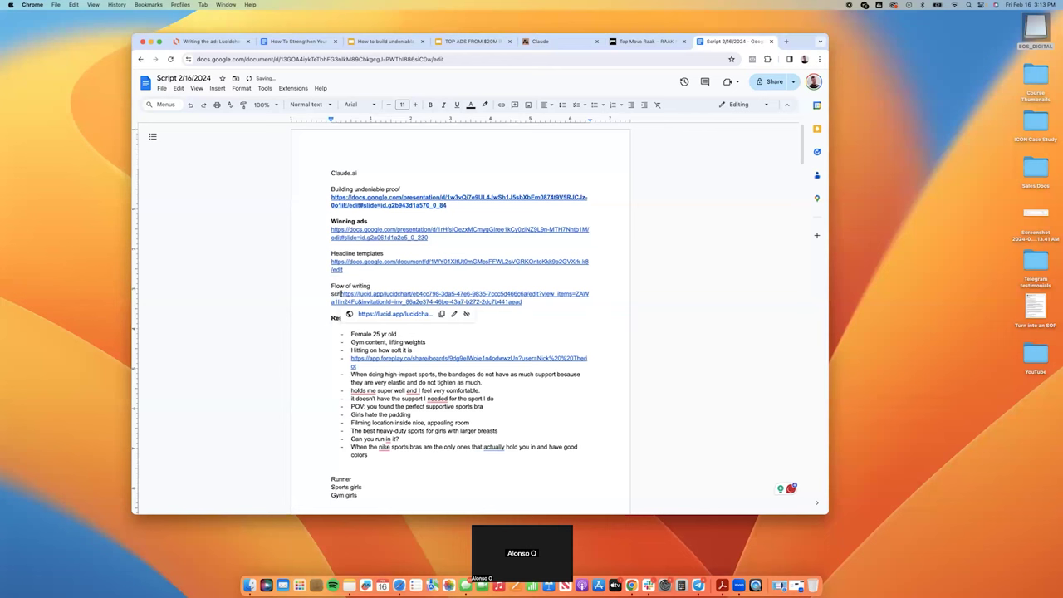
pyautogui.press('Return')
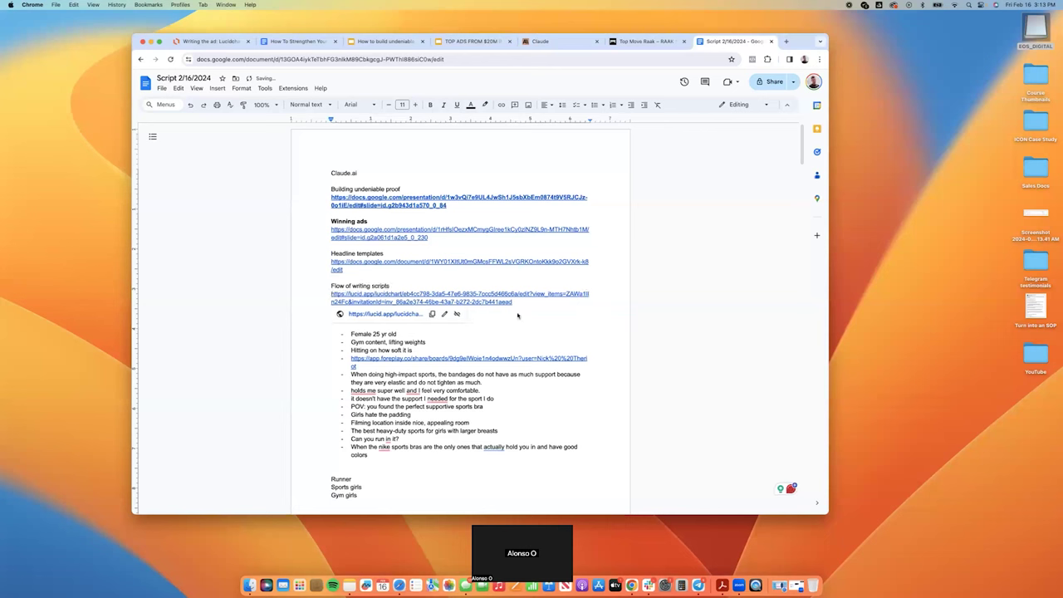
pyautogui.moveTo(378, 222); pyautogui.dragTo(309, 222)
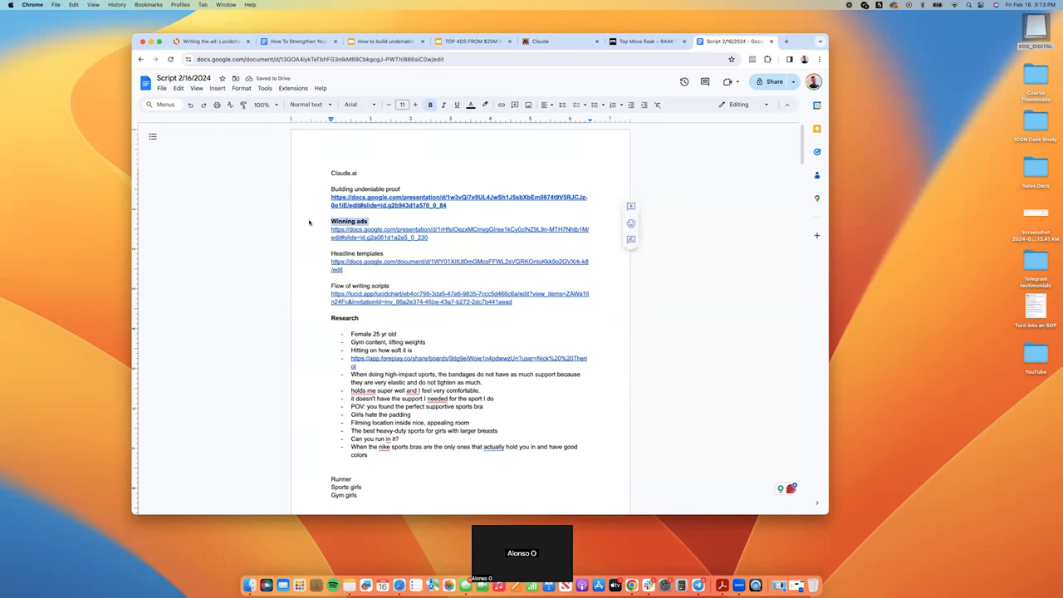
pyautogui.press('super+b')
pyautogui.click(372, 188)
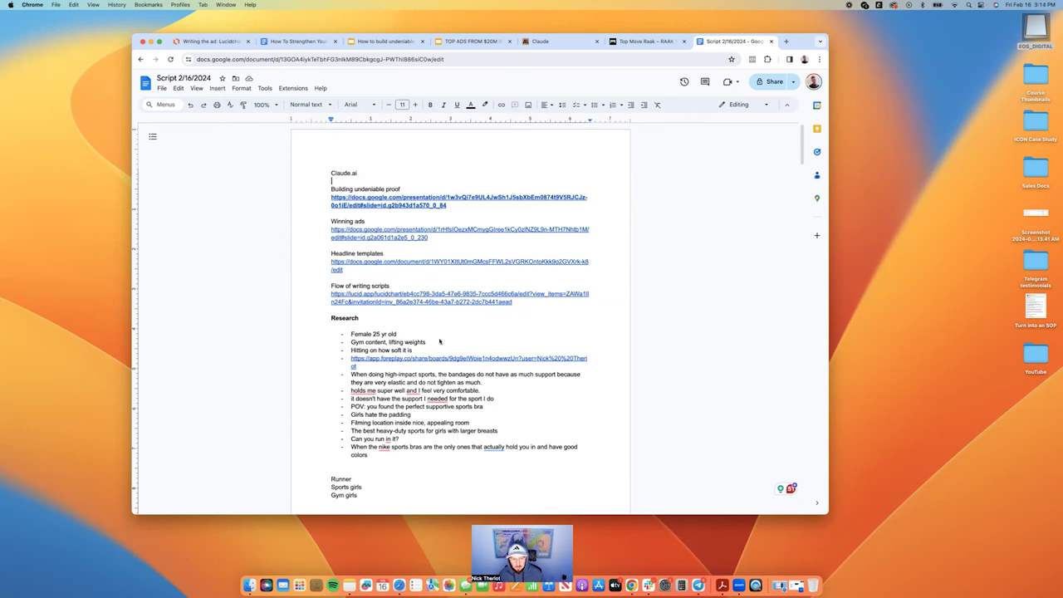
pyautogui.scroll(-3, 440, 340)
pyautogui.scroll(1, 507, 424)
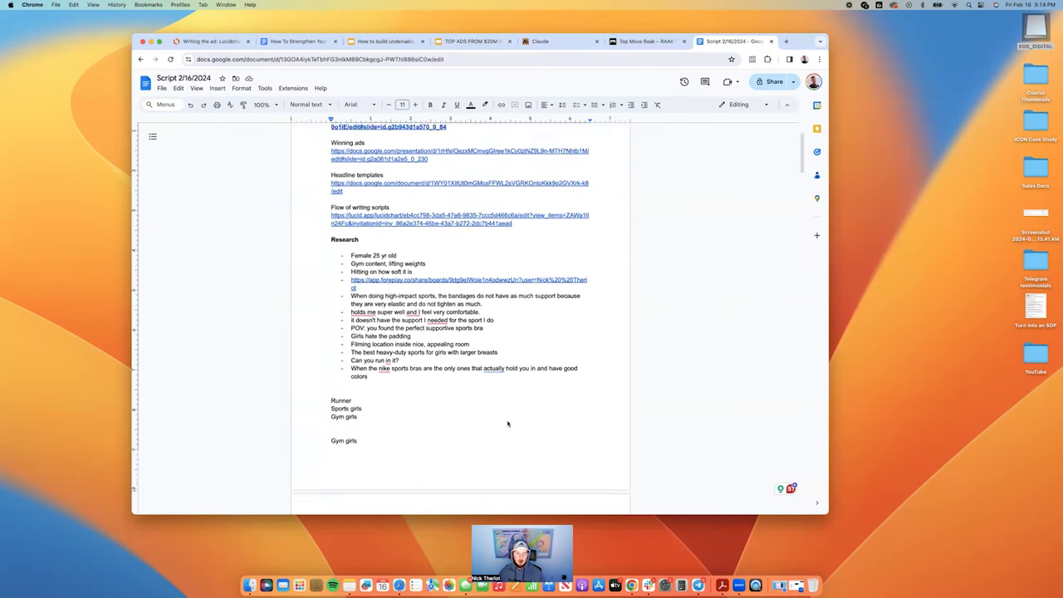
pyautogui.scroll(2, 498, 420)
pyautogui.scroll(-4, 518, 446)
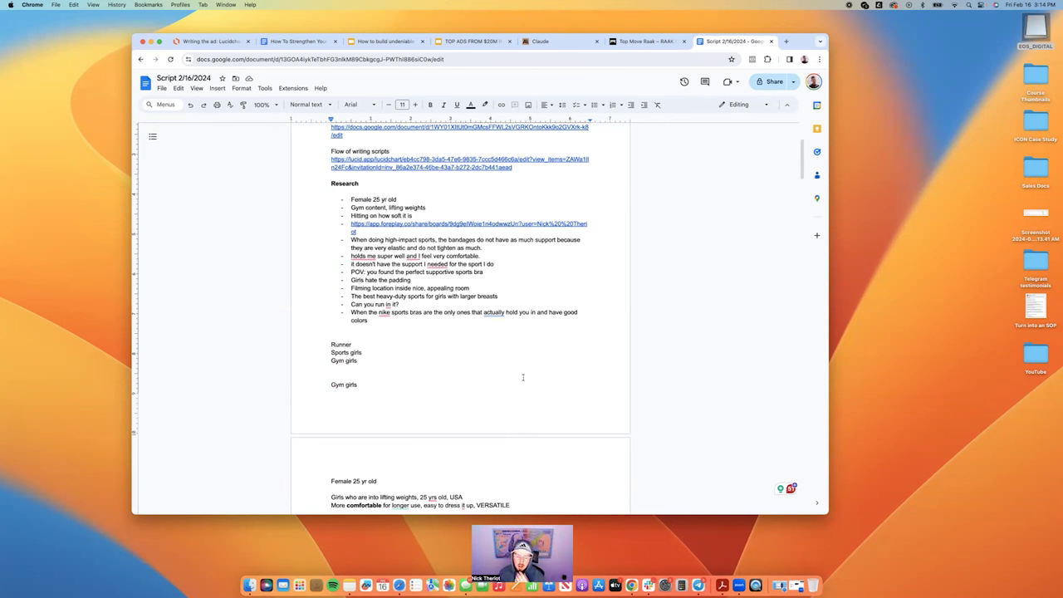
pyautogui.scroll(4, 523, 377)
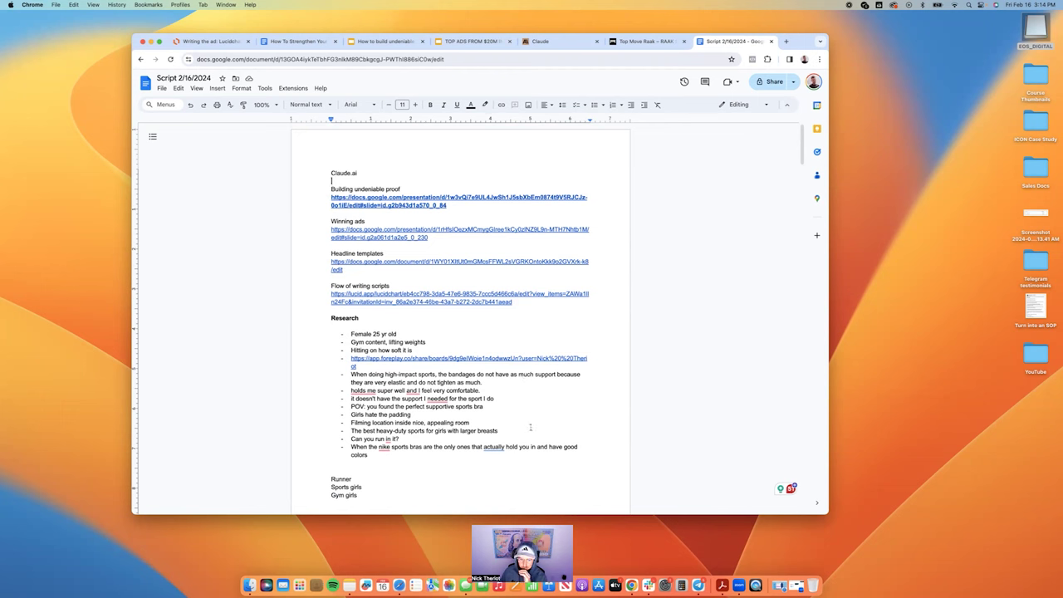
# Step: Scroll from the REWRITE STYLE section back up to the Claude.ai links and Research notes
pyautogui.scroll(-10, 530, 427)
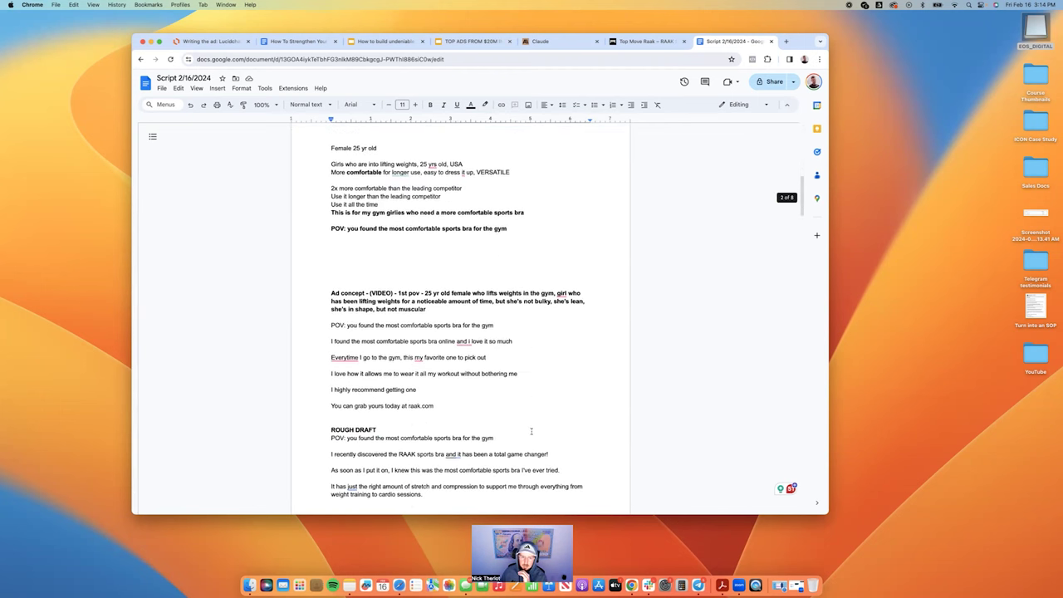
pyautogui.scroll(-2, 531, 431)
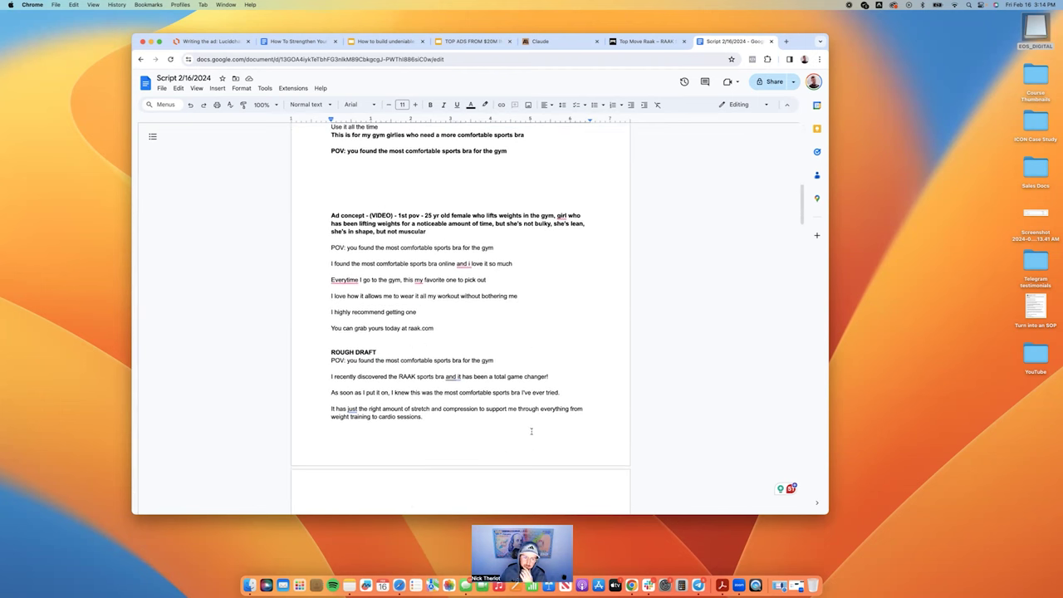
pyautogui.scroll(5, 532, 432)
pyautogui.scroll(-15, 532, 431)
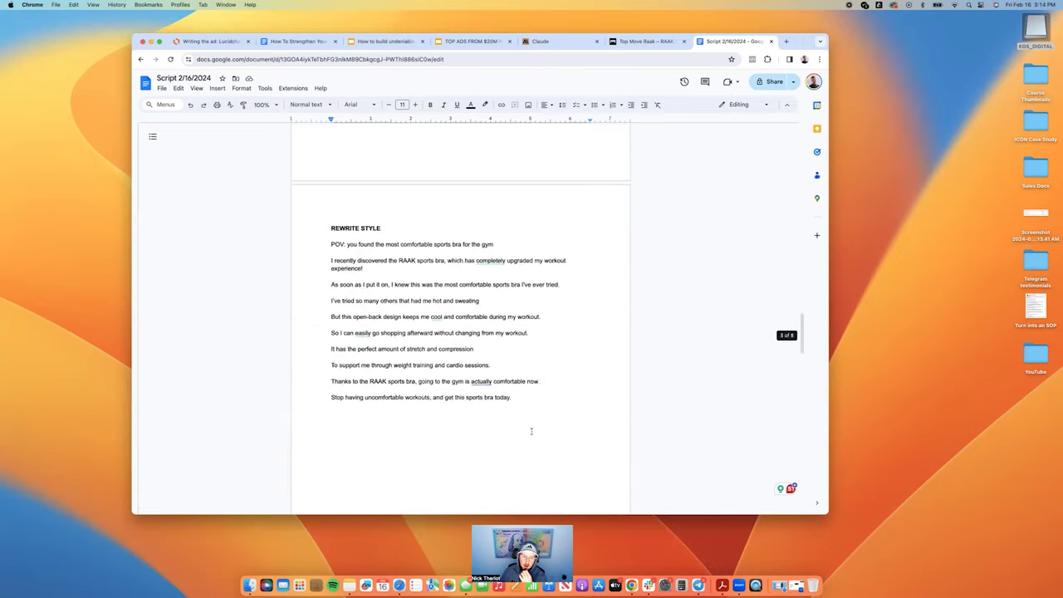
pyautogui.scroll(-15, 532, 431)
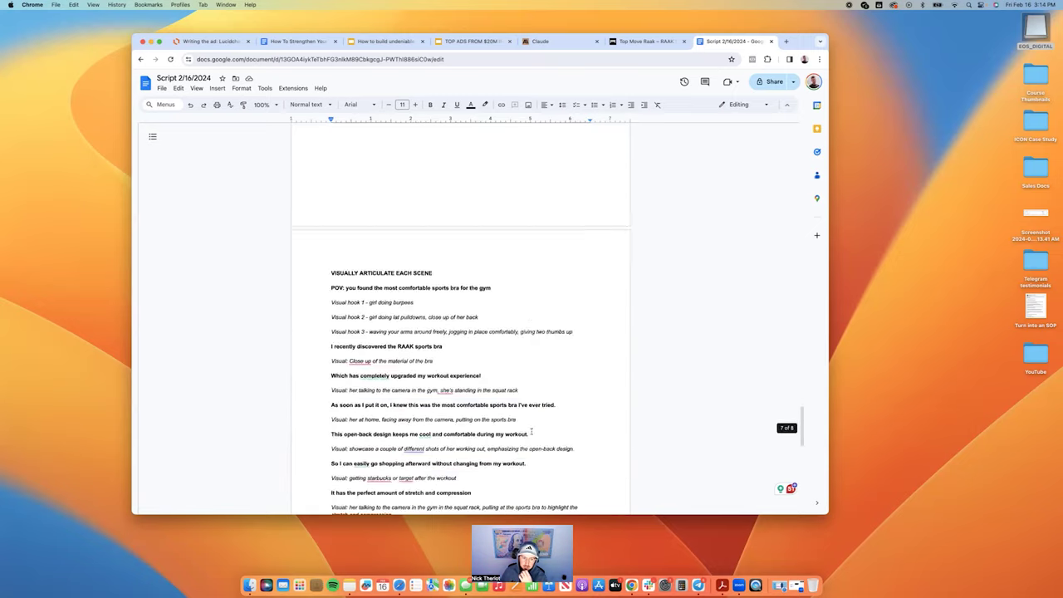
pyautogui.scroll(20, 532, 432)
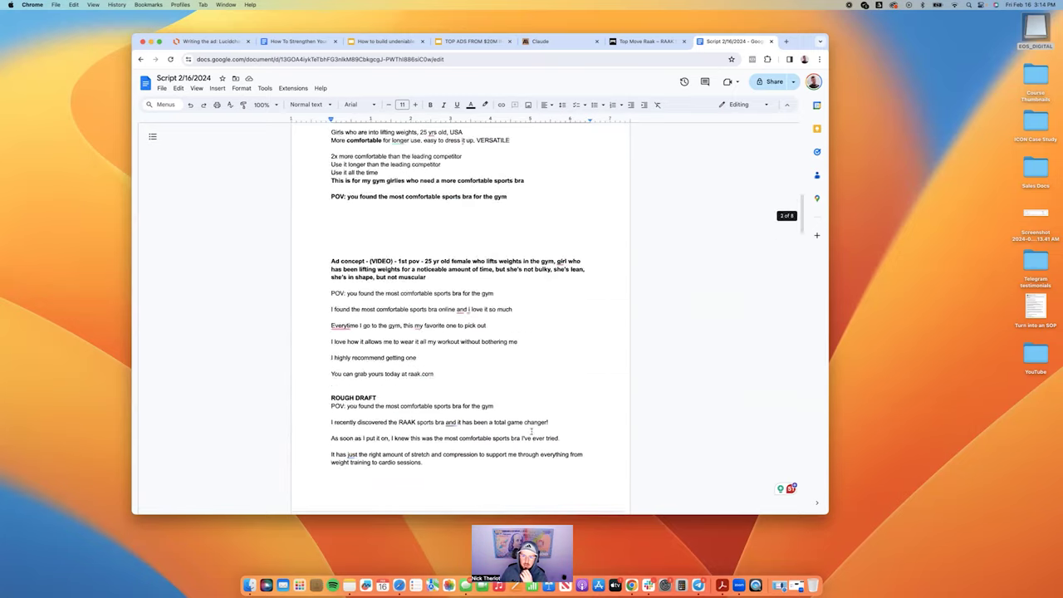
pyautogui.scroll(15, 531, 432)
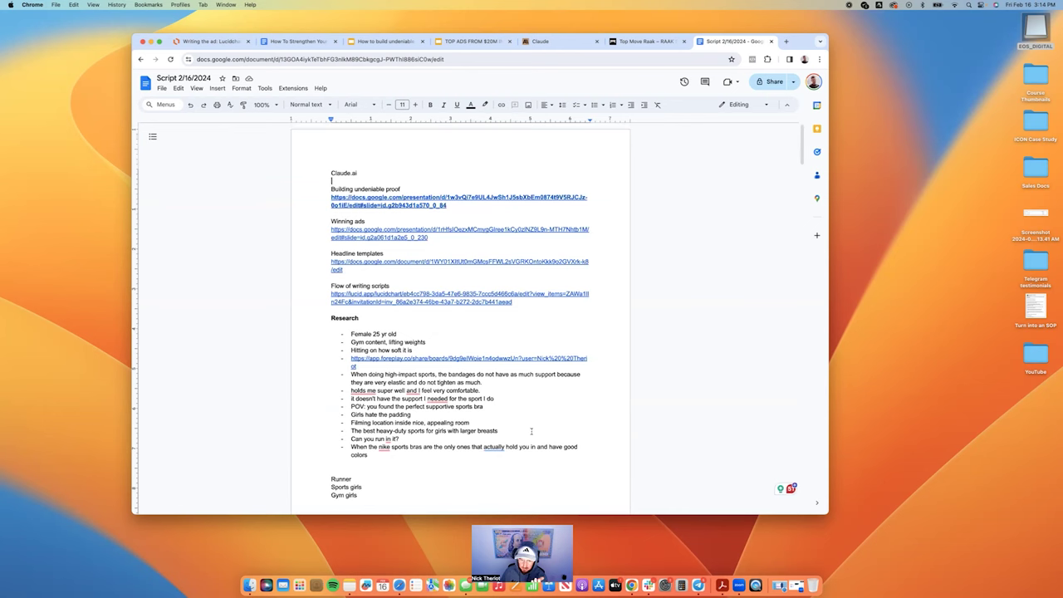
pyautogui.scroll(-5, 531, 432)
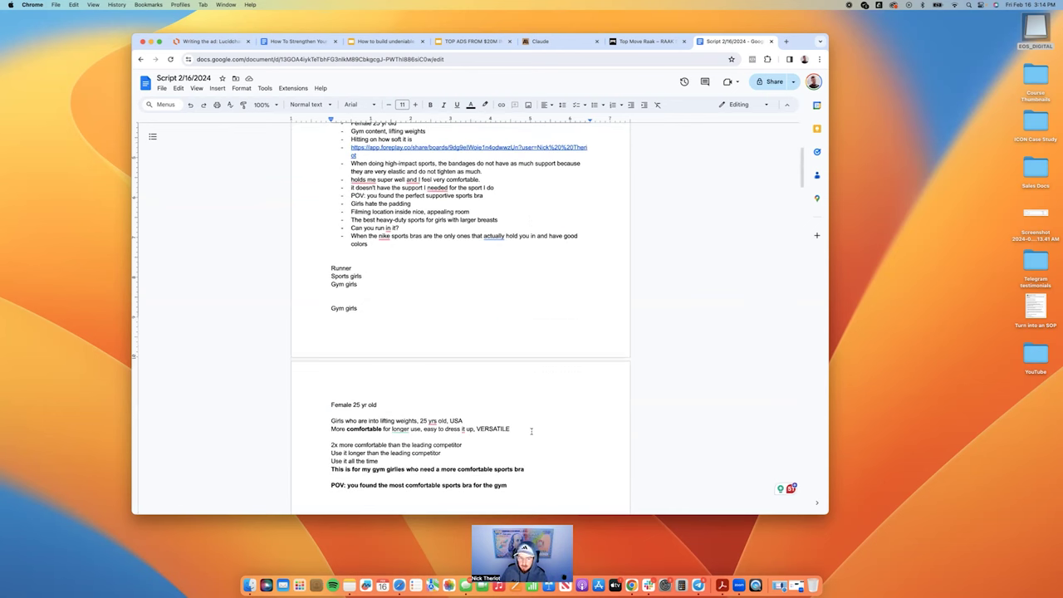
pyautogui.scroll(-20, 532, 431)
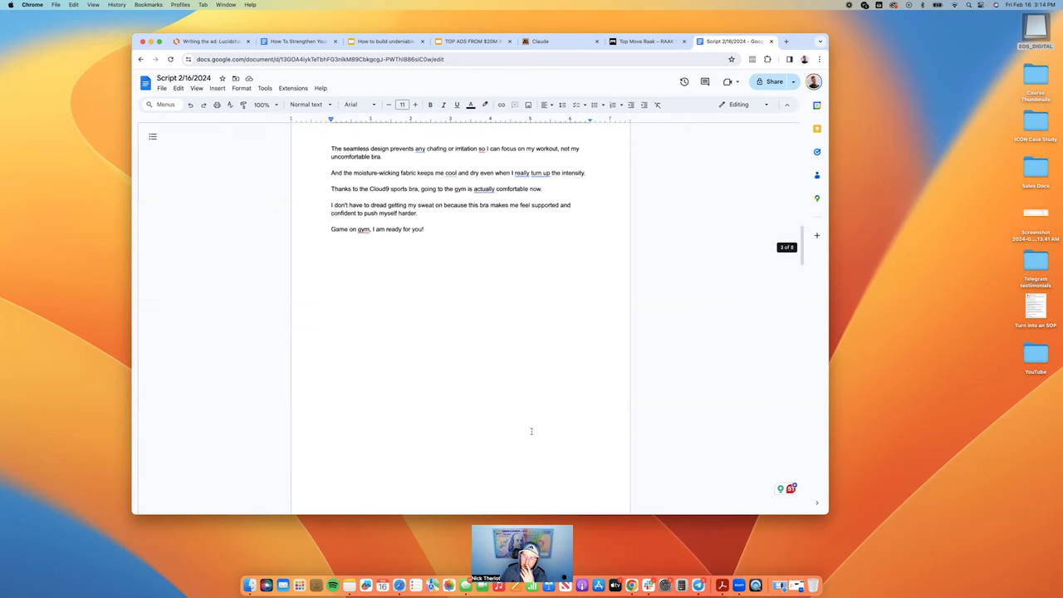
pyautogui.scroll(-1, 531, 431)
pyautogui.scroll(-4, 532, 431)
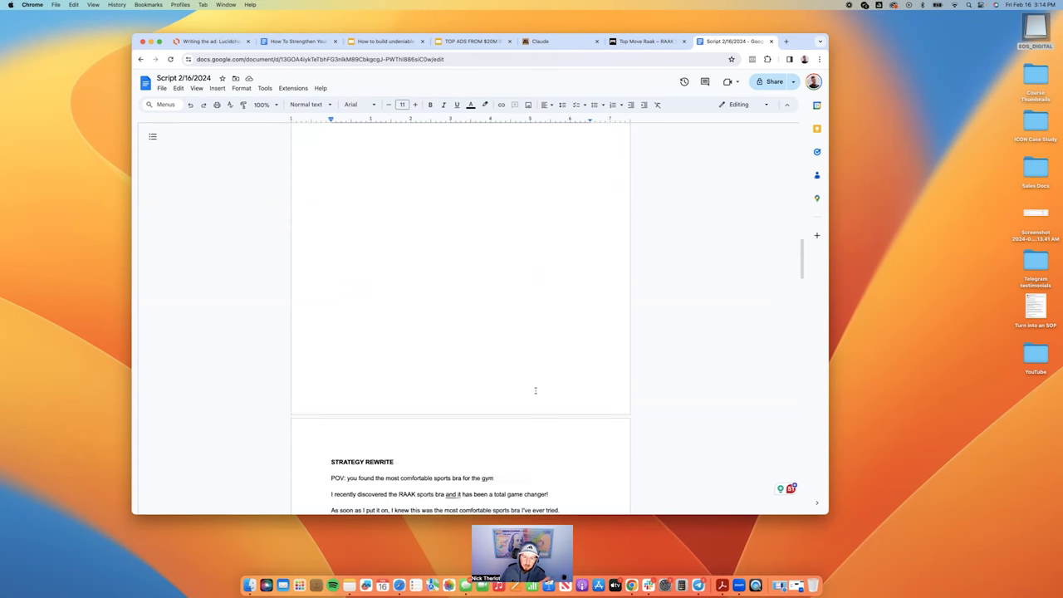
pyautogui.scroll(12, 532, 415)
pyautogui.scroll(-11, 536, 390)
pyautogui.scroll(-15, 536, 391)
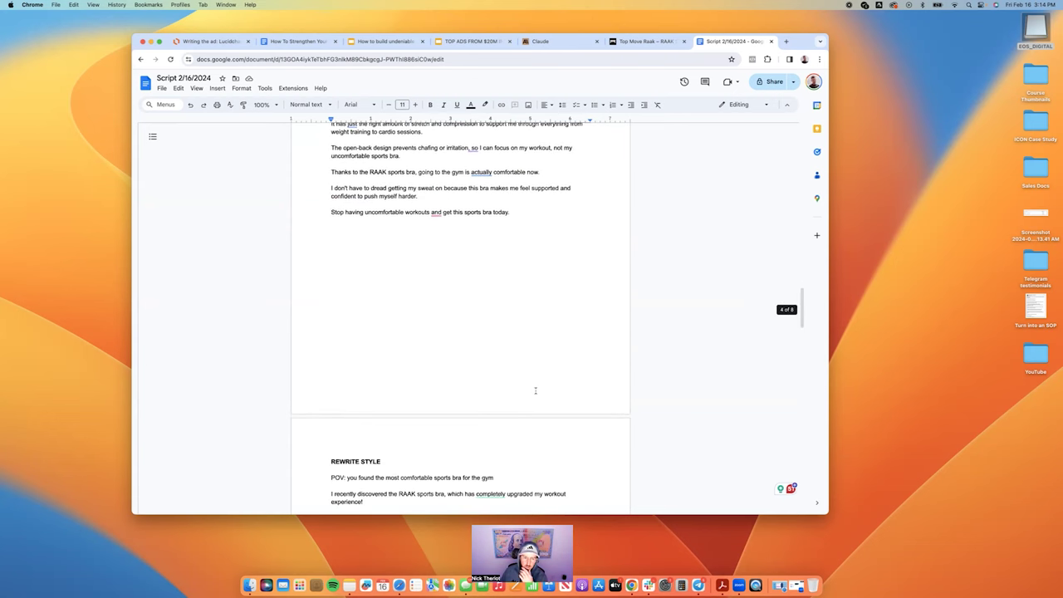
pyautogui.scroll(-8, 536, 391)
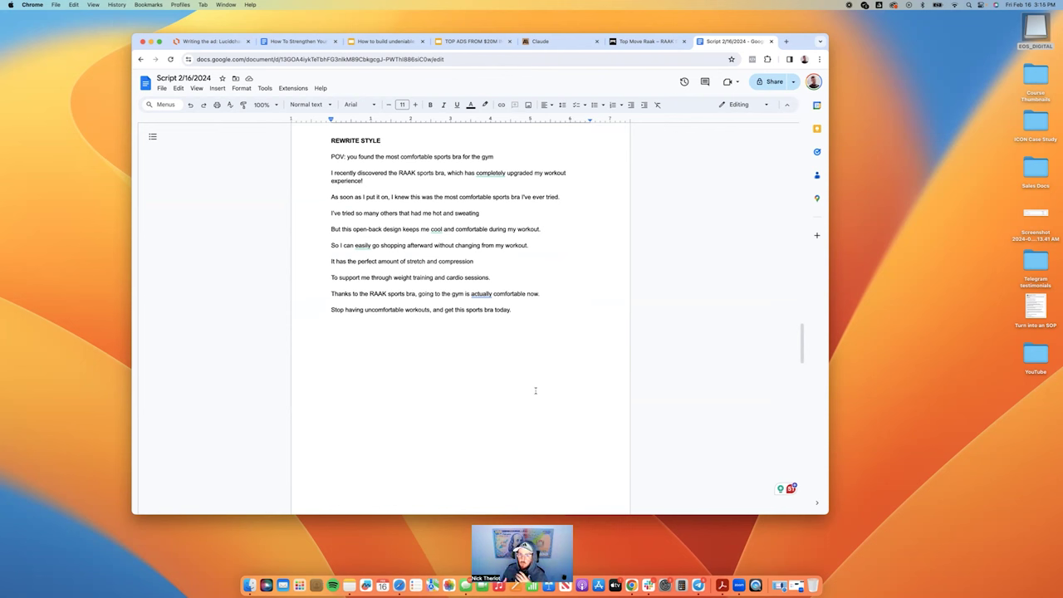
pyautogui.scroll(2, 536, 390)
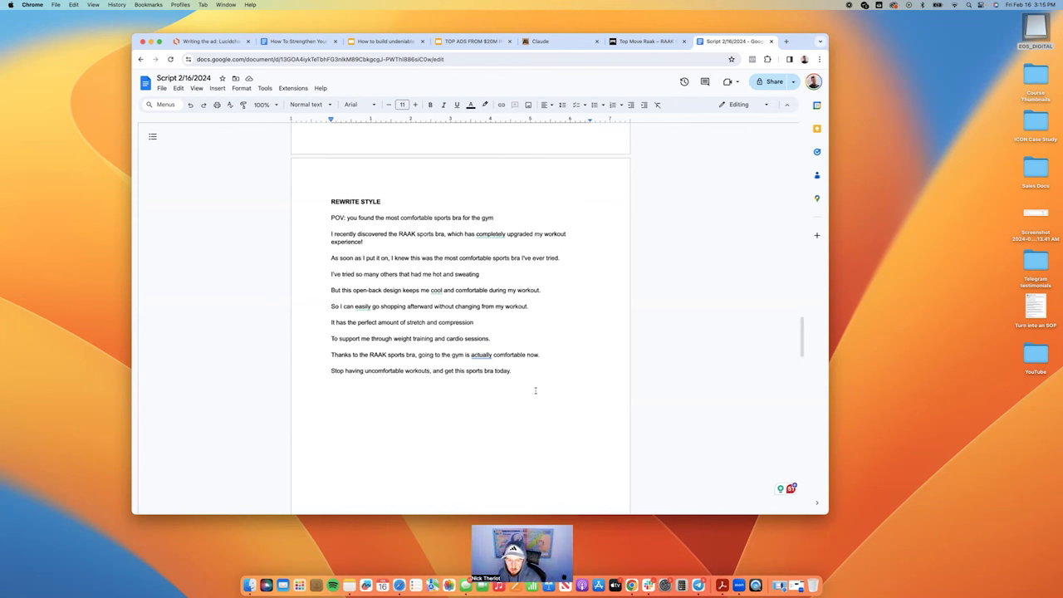
pyautogui.scroll(1, 536, 391)
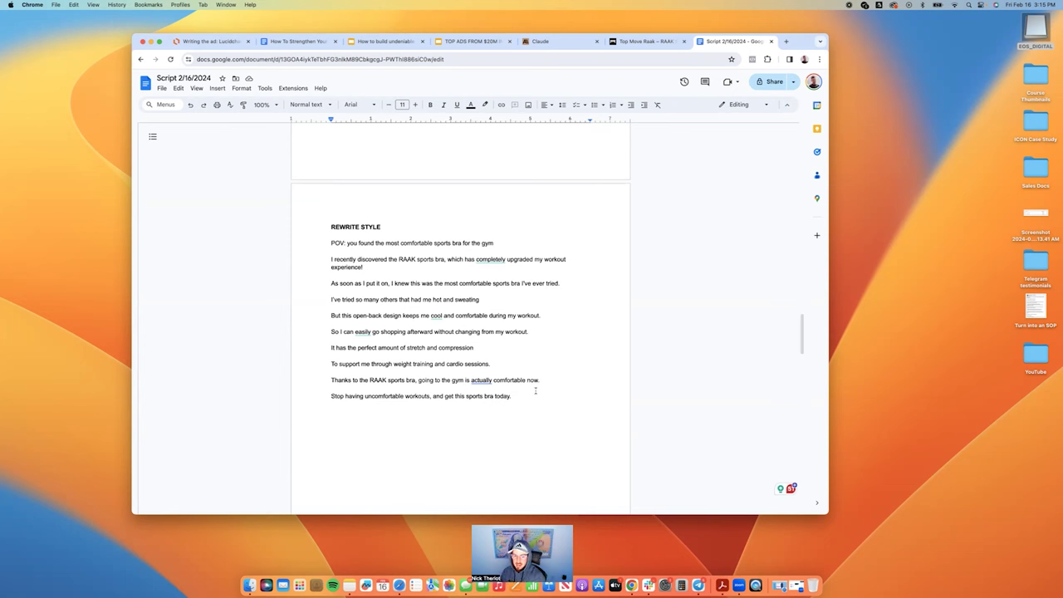
pyautogui.scroll(5, 536, 391)
pyautogui.scroll(15, 536, 391)
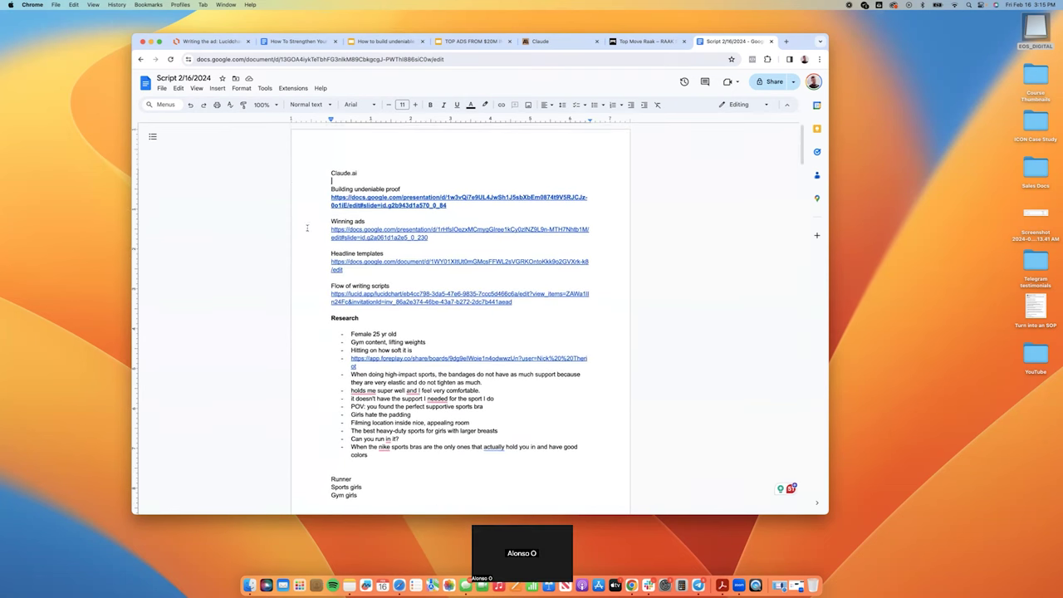
# Step: Rename the document to 'Script For Inner Circle Call 2/16/2024'
pyautogui.click(260, 63)
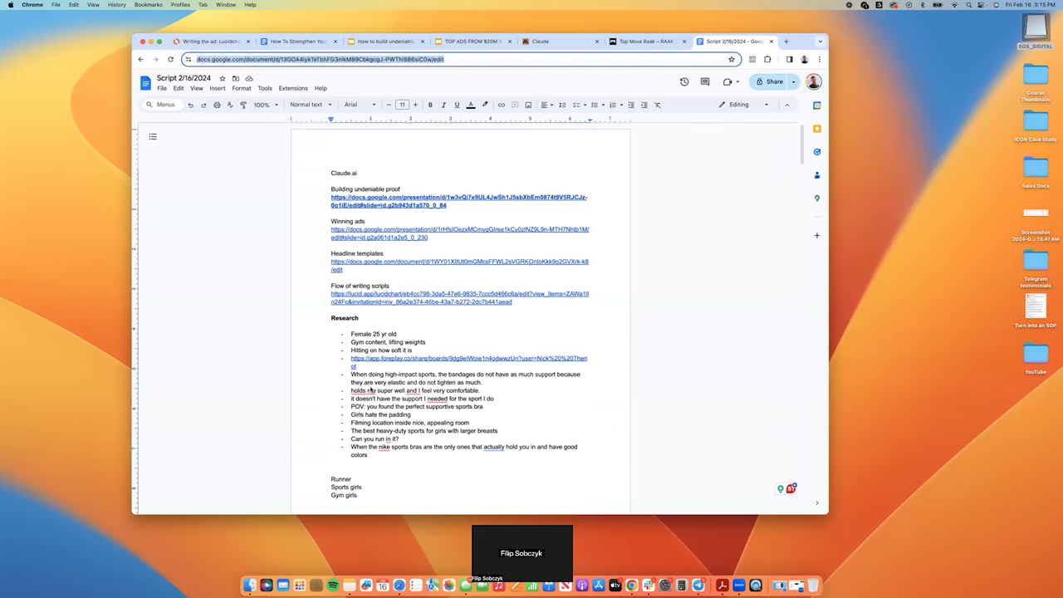
pyautogui.click(177, 77)
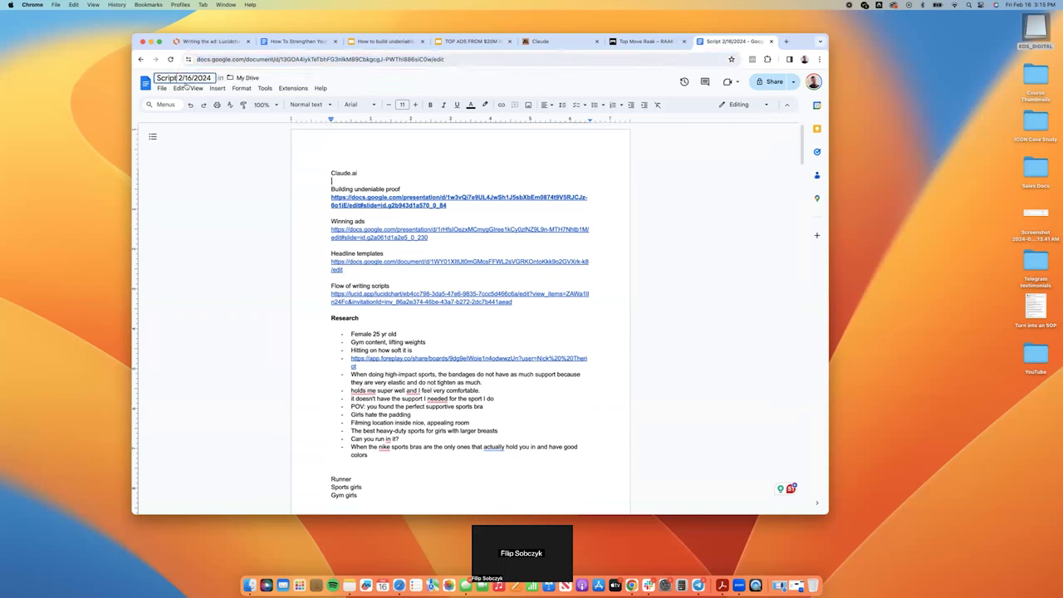
pyautogui.write('For Inn')
pyautogui.write('er Circle')
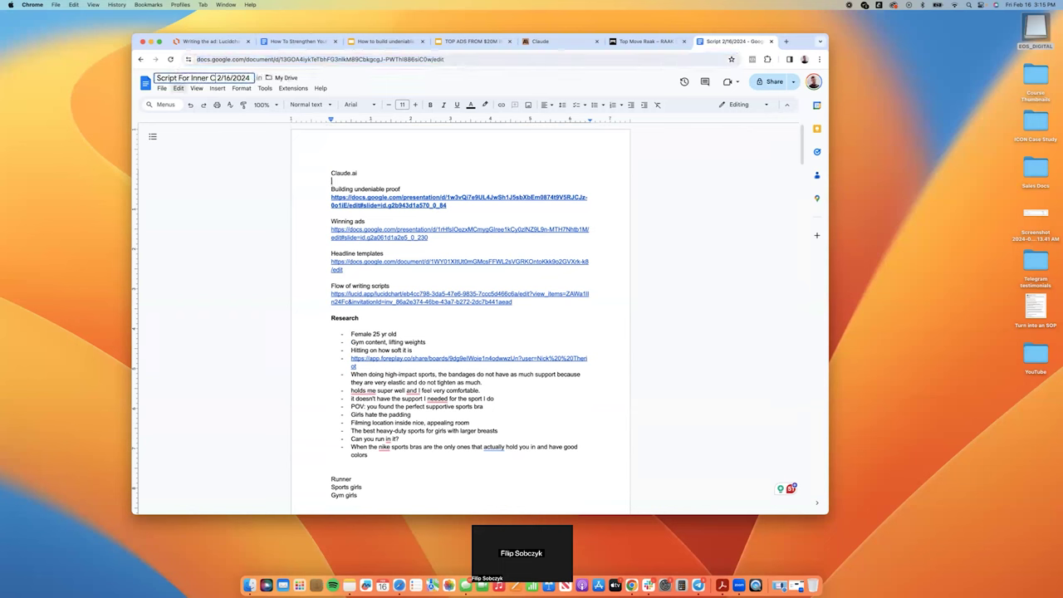
pyautogui.write(' Call')
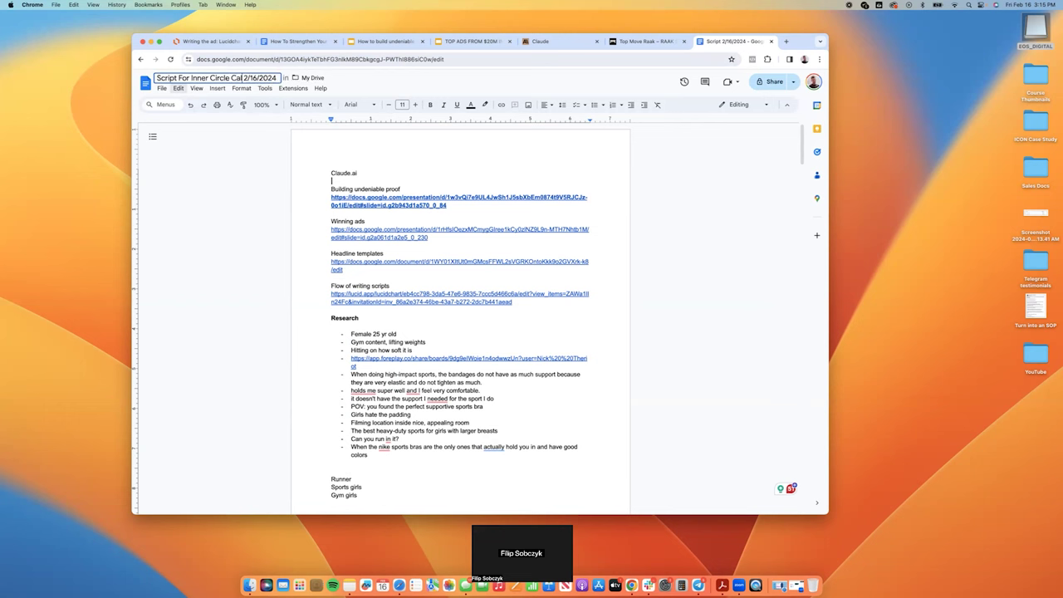
pyautogui.press('Return')
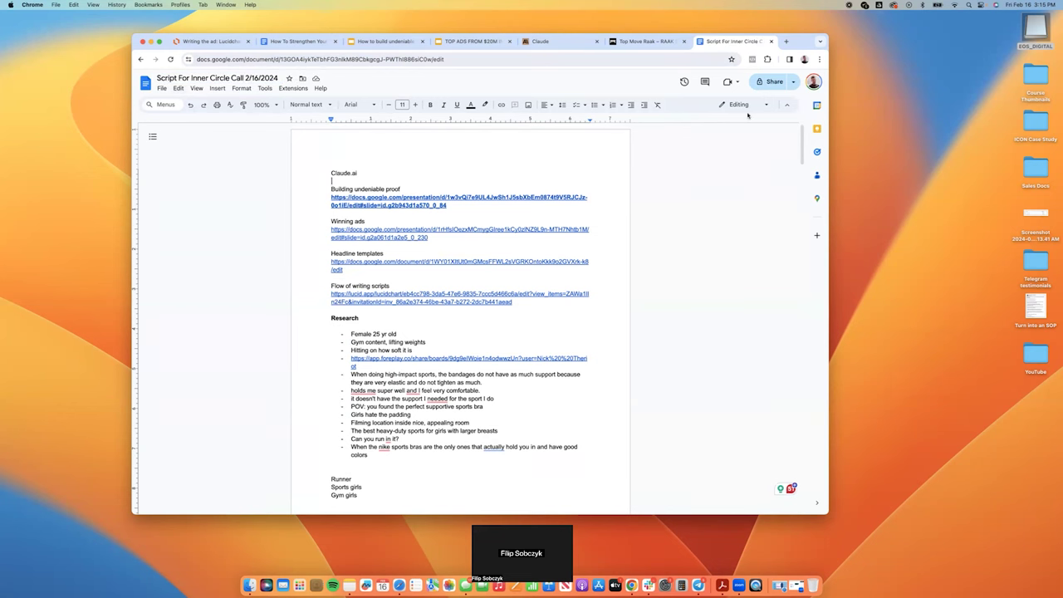
# Step: Share the document so anyone with the link can view, and copy the link
pyautogui.click(773, 82)
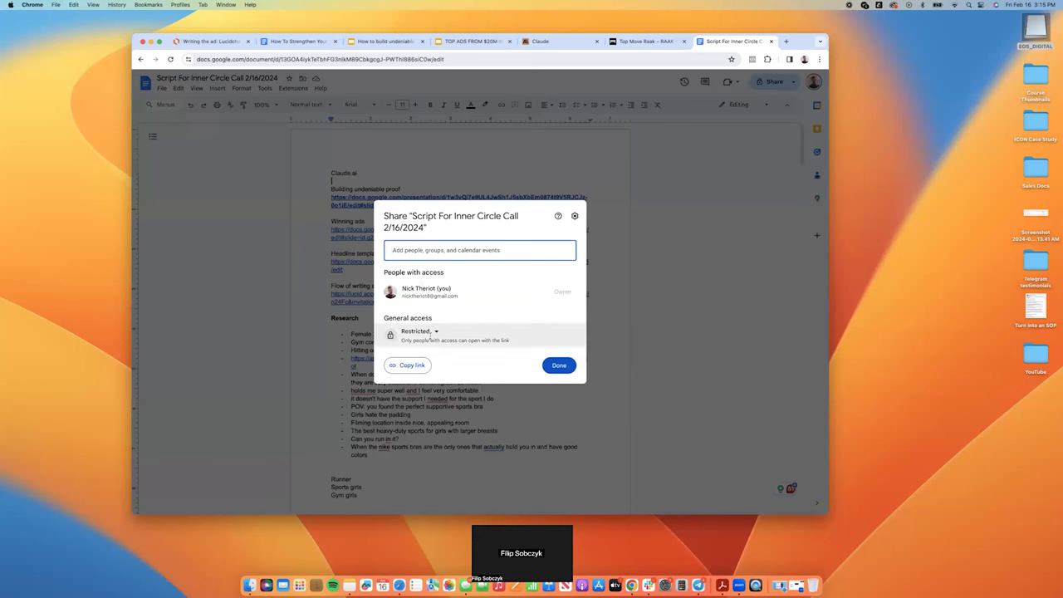
pyautogui.click(418, 331)
pyautogui.click(484, 369)
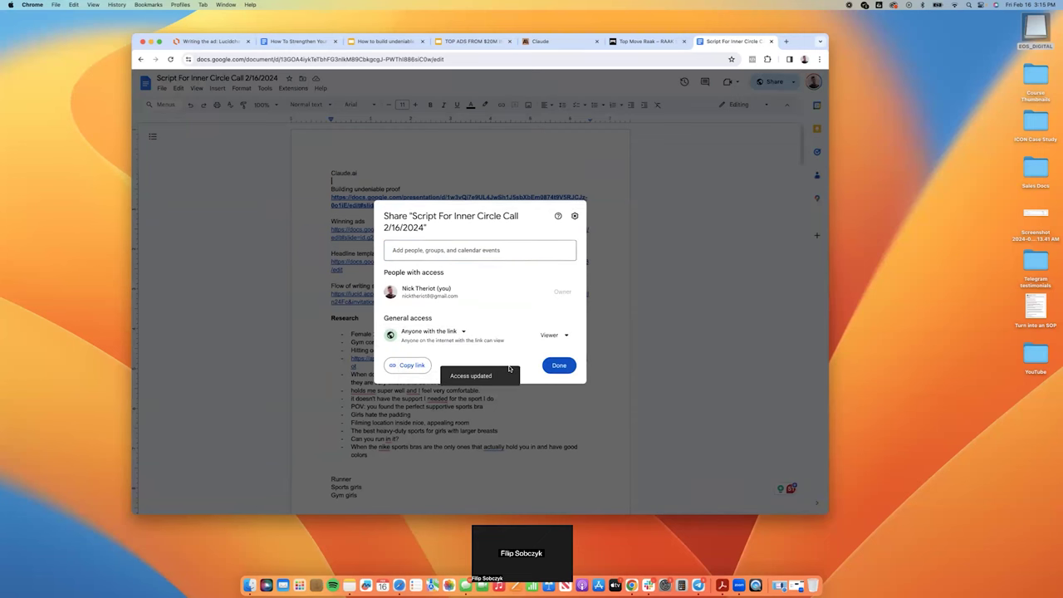
pyautogui.click(423, 367)
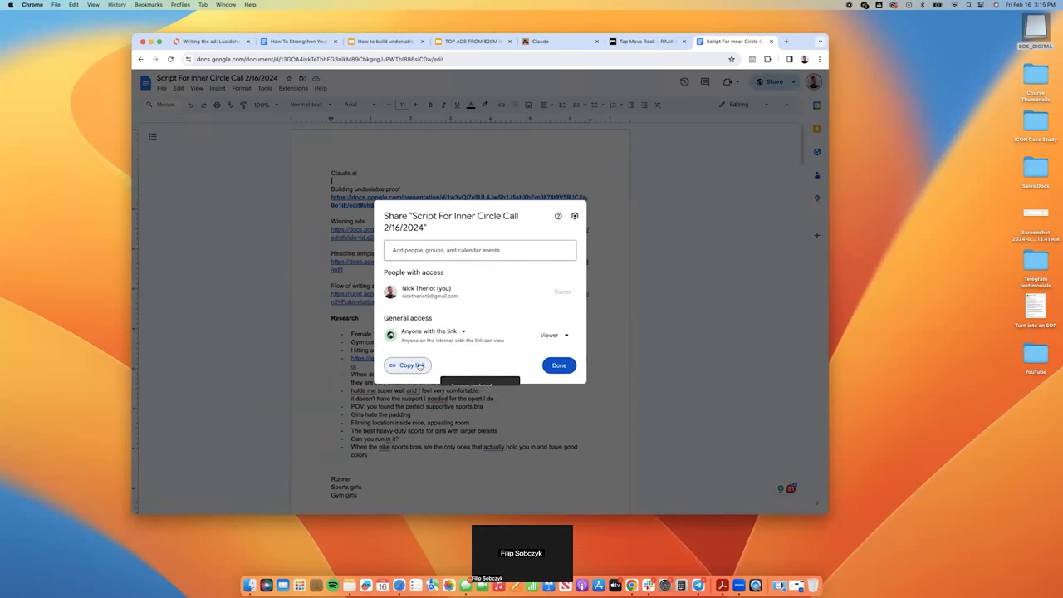
pyautogui.click(662, 330)
# Step: Scroll down to the VISUALLY ARTICULATE EACH SCENE page and highlight the POV line
pyautogui.scroll(-20, 581, 365)
pyautogui.scroll(-15, 548, 403)
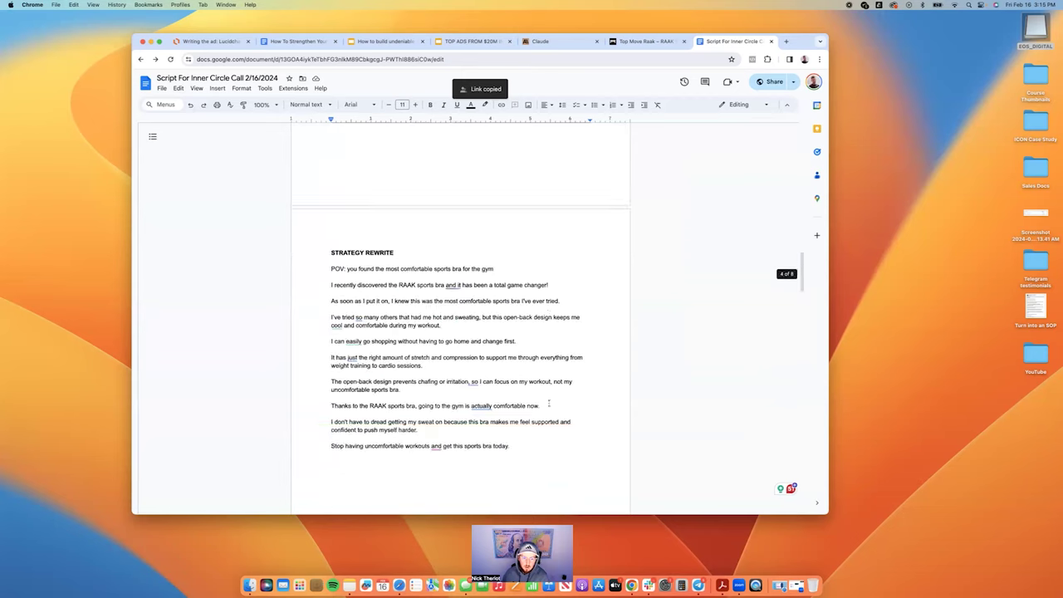
pyautogui.scroll(-10, 548, 403)
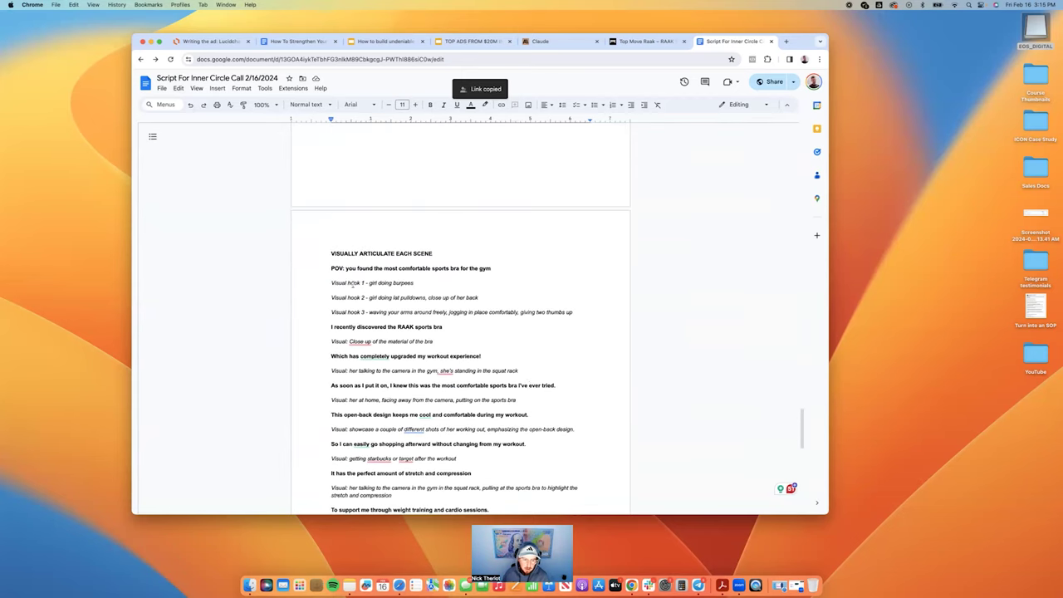
pyautogui.scroll(-1, 351, 284)
pyautogui.click(493, 251)
pyautogui.tripleClick(422, 248)
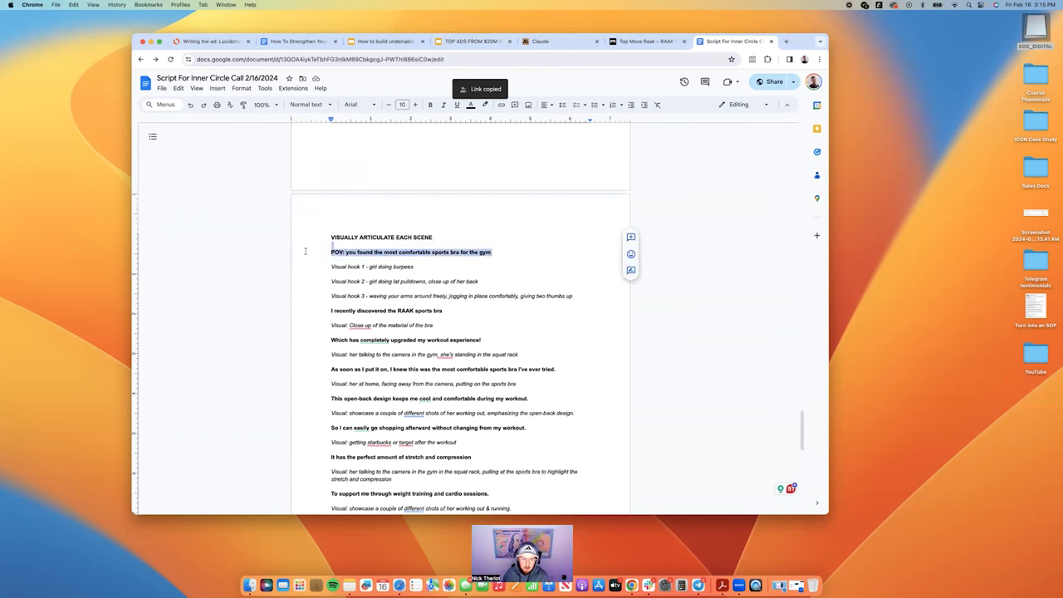
pyautogui.click(332, 252)
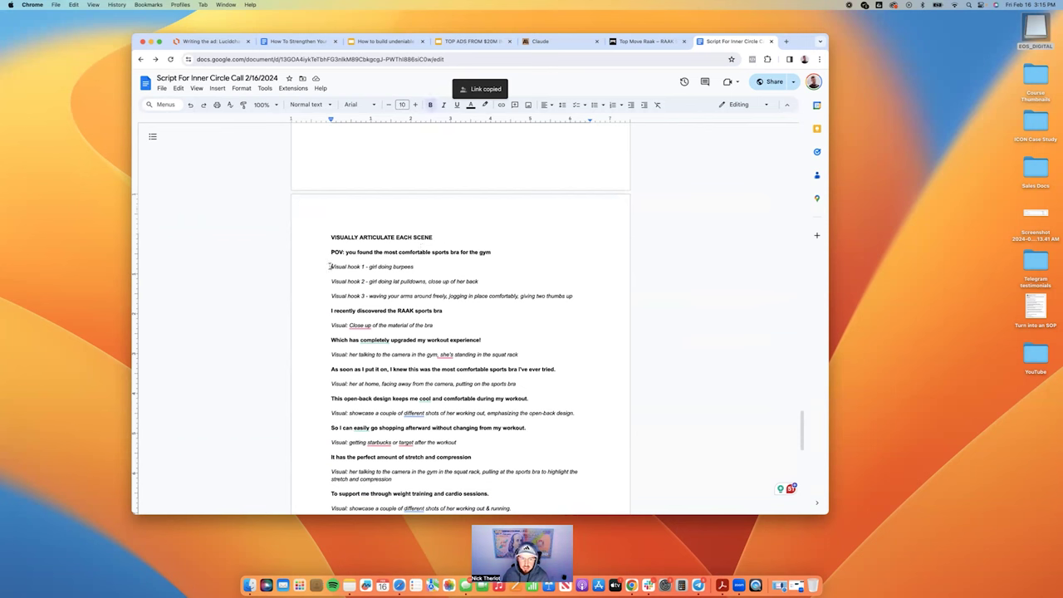
# Step: Highlight Visual hook lines 1, 2 and 3 one by one while walking through them
pyautogui.moveTo(330, 266); pyautogui.dragTo(415, 267)
pyautogui.moveTo(330, 281)
pyautogui.mouseDown()
pyautogui.moveTo(366, 281)
pyautogui.moveTo(328, 296)
pyautogui.mouseUp()
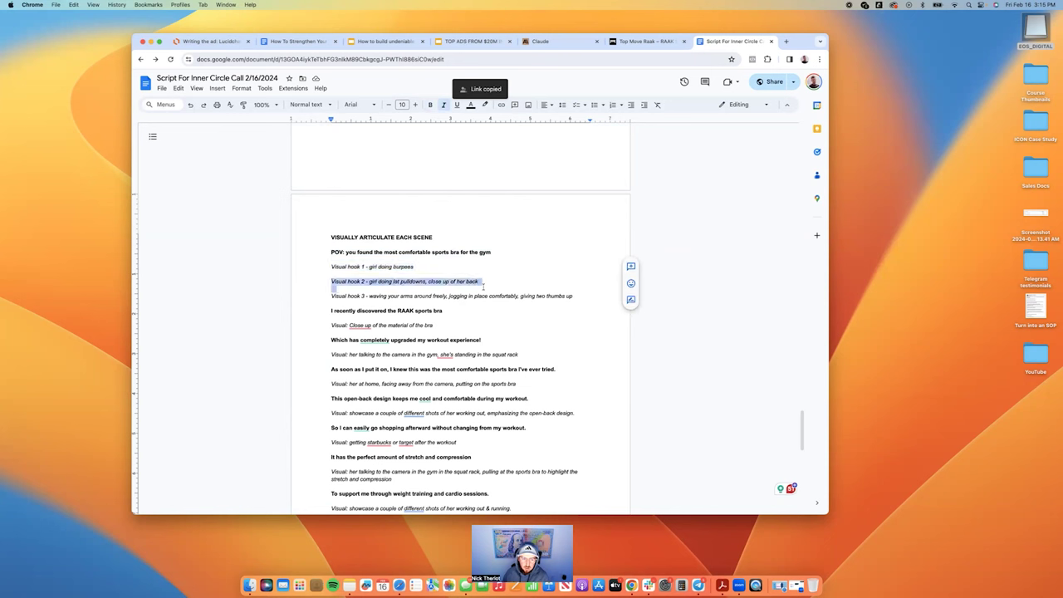
pyautogui.click(328, 296)
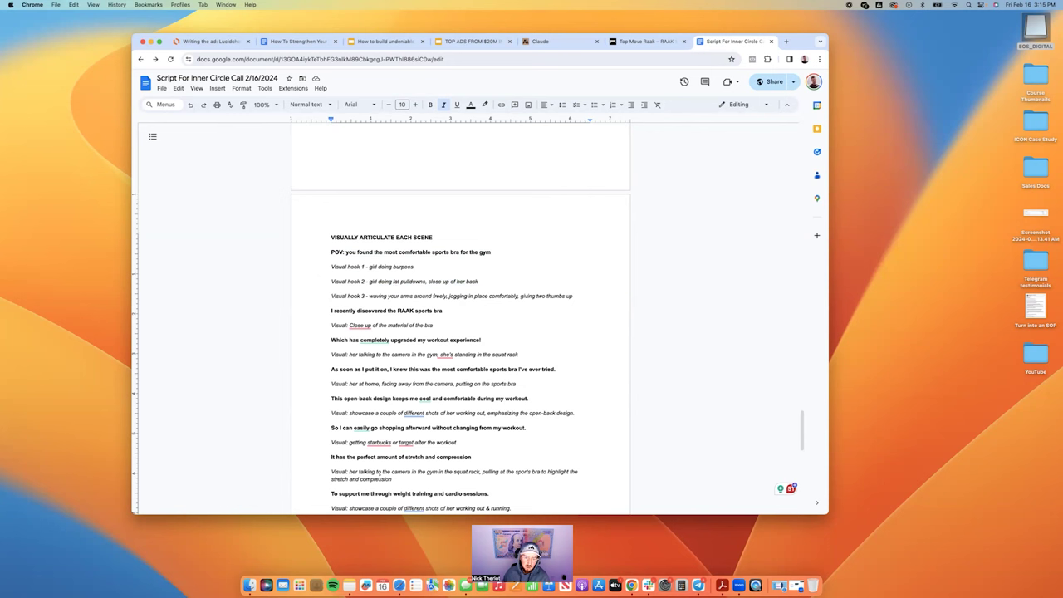
pyautogui.click(333, 261)
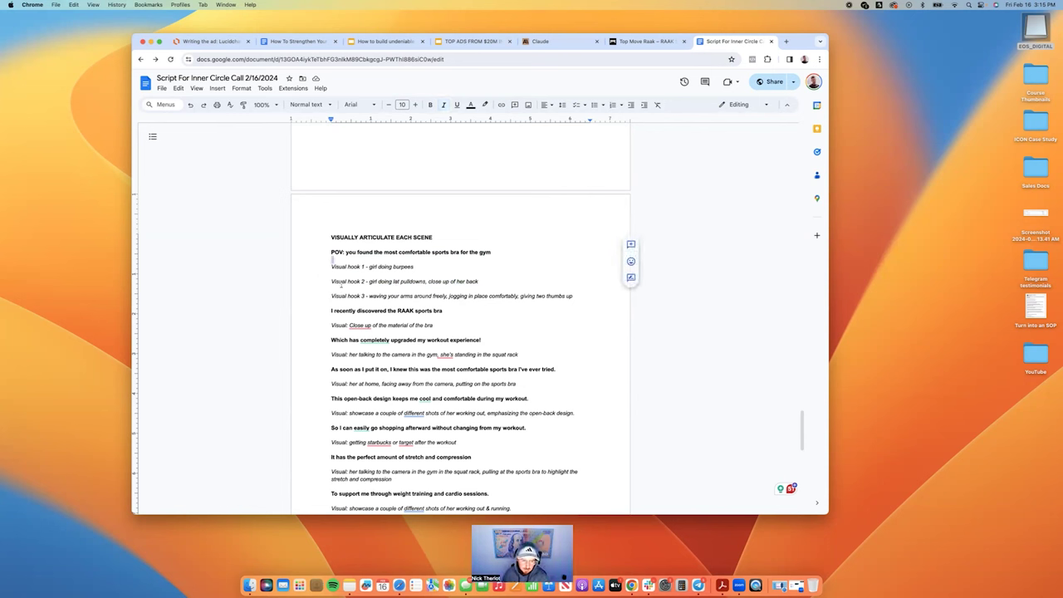
pyautogui.tripleClick(342, 282)
pyautogui.tripleClick(342, 298)
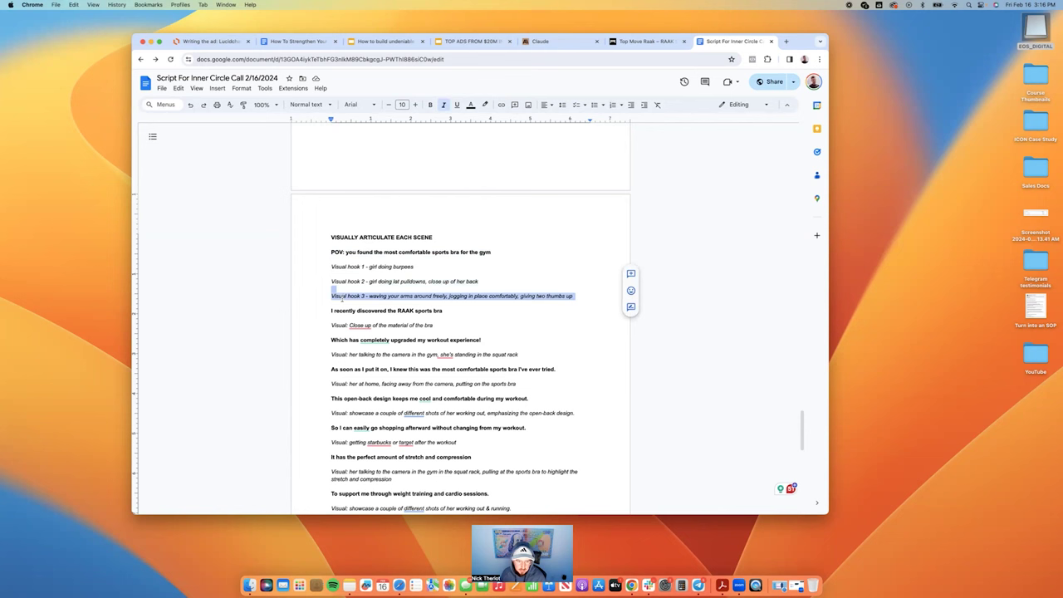
pyautogui.click(300, 302)
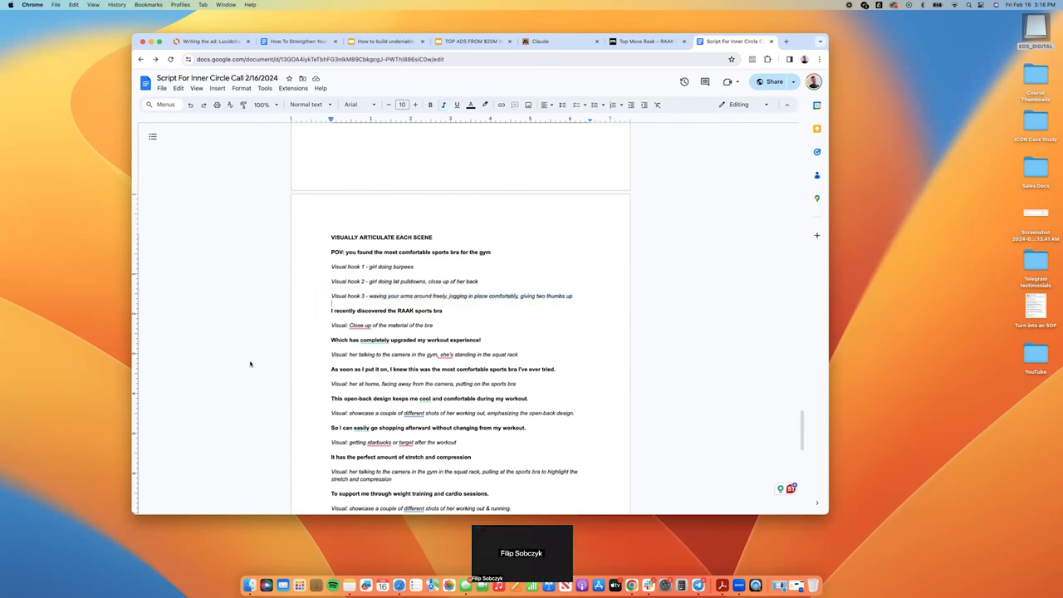
pyautogui.scroll(-5, 426, 274)
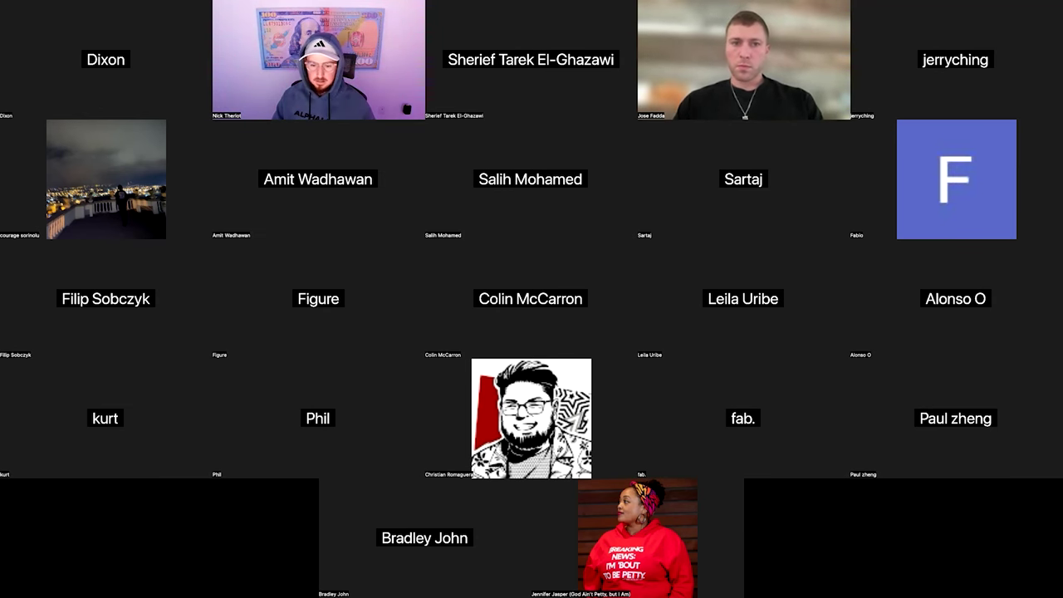
# Step: Hide Zoom's full-screen participant gallery with Cmd+H to reveal the desktop
pyautogui.press('super+h')
# Step: Open the copied 'Script For Inner Circle Call' link in Chrome and scroll to the scene page
pyautogui.click(632, 586)
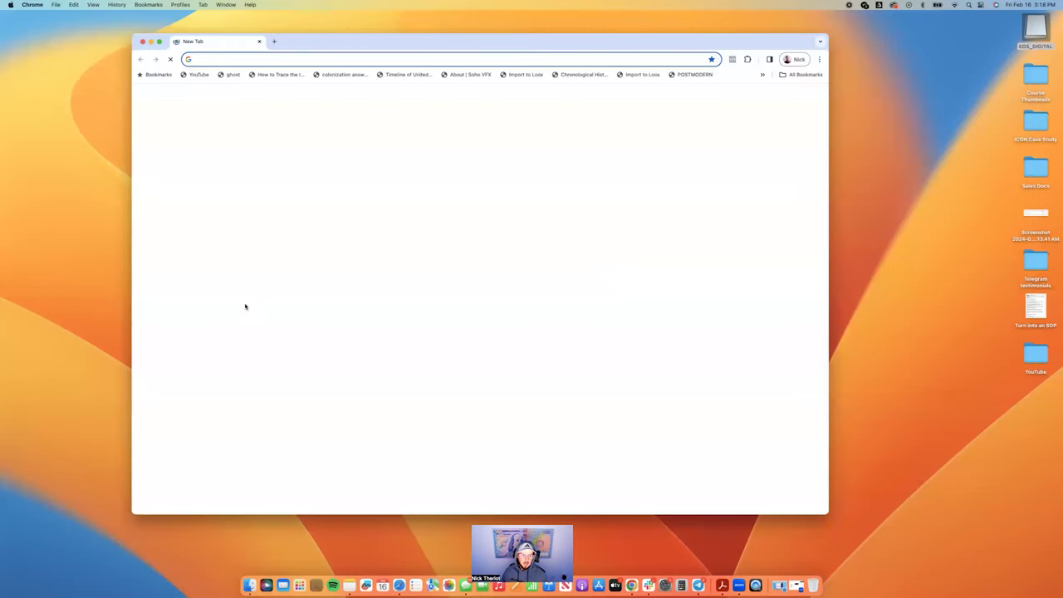
pyautogui.press('super+v')
pyautogui.press('Return')
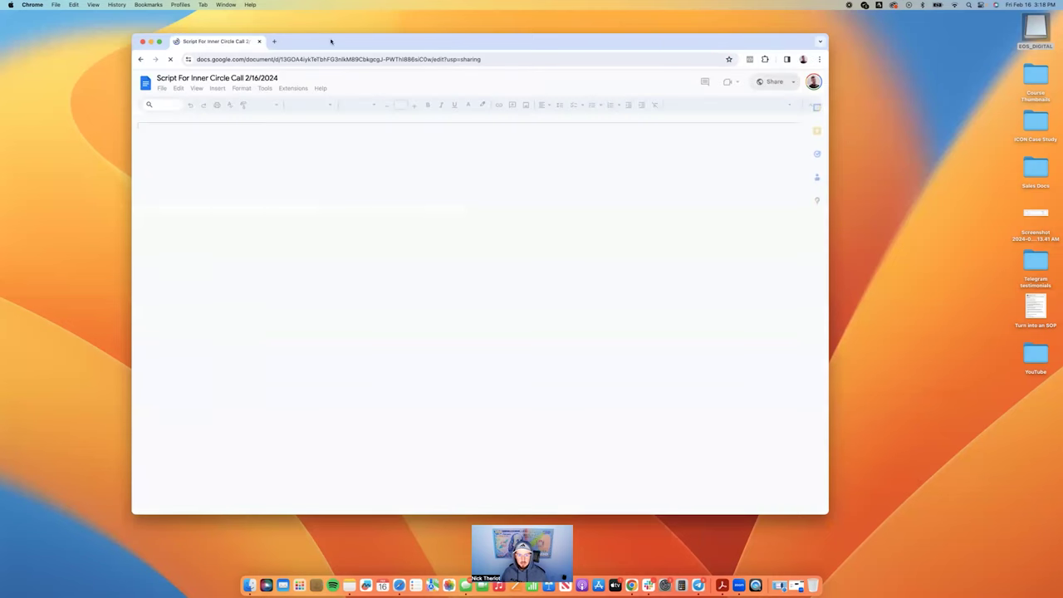
pyautogui.moveTo(498, 40); pyautogui.dragTo(617, 36)
pyautogui.scroll(-20, 666, 290)
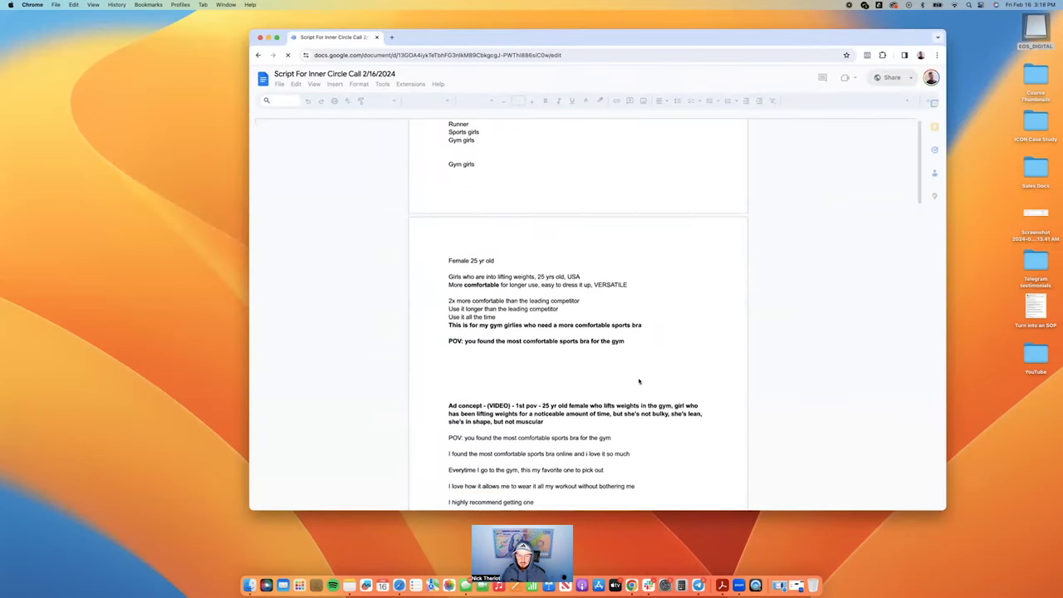
pyautogui.scroll(-5, 639, 381)
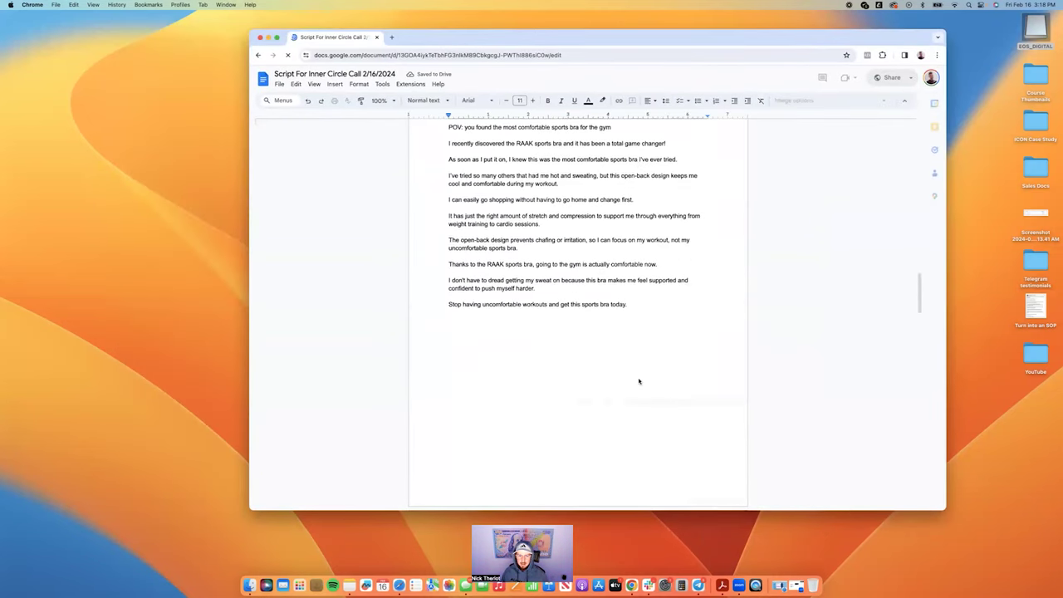
pyautogui.scroll(-15, 639, 381)
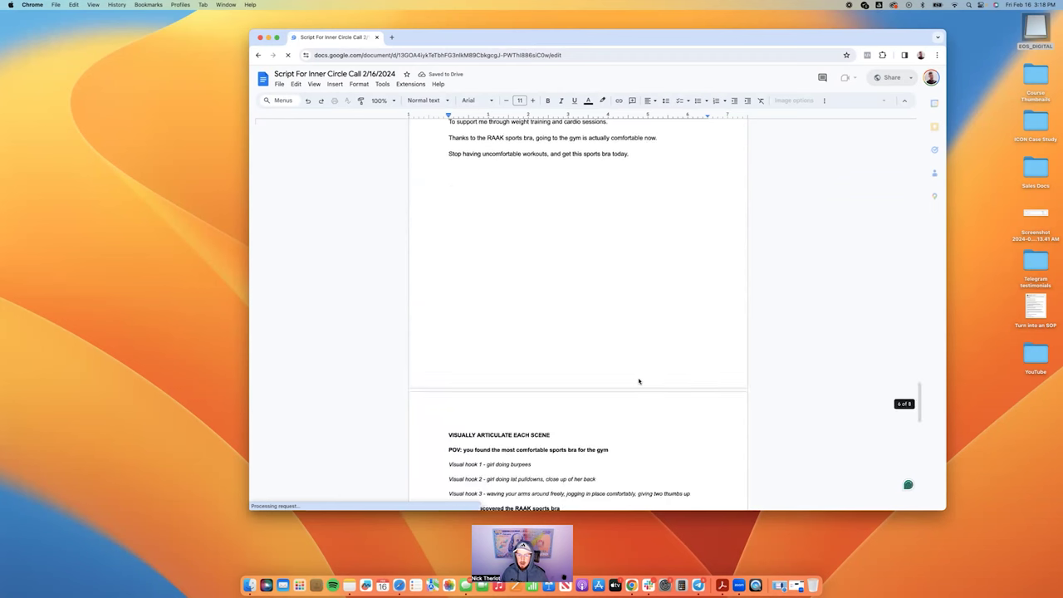
pyautogui.scroll(5, 639, 382)
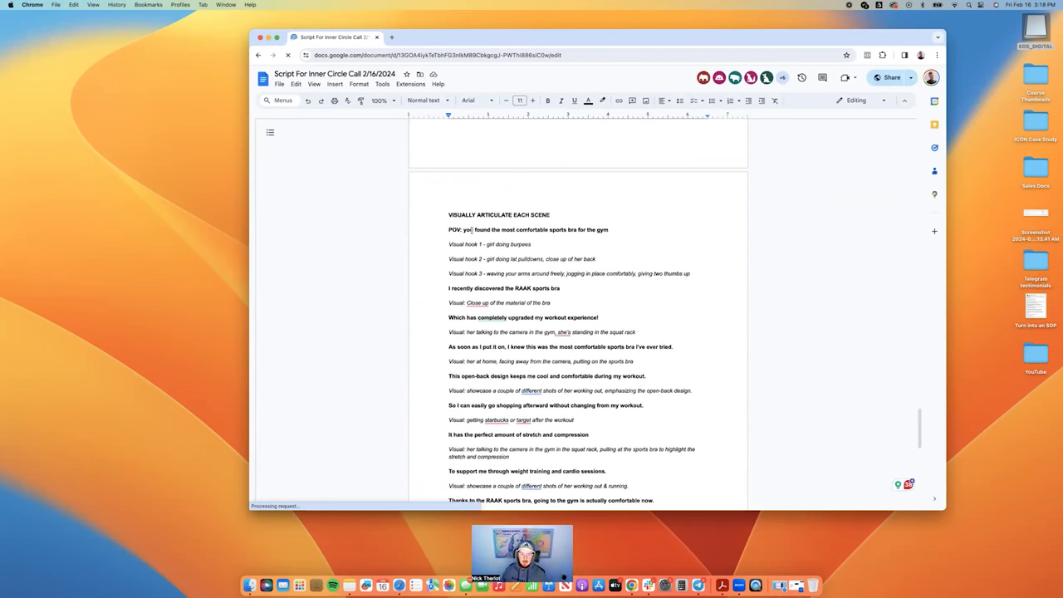
pyautogui.tripleClick(474, 232)
pyautogui.tripleClick(476, 244)
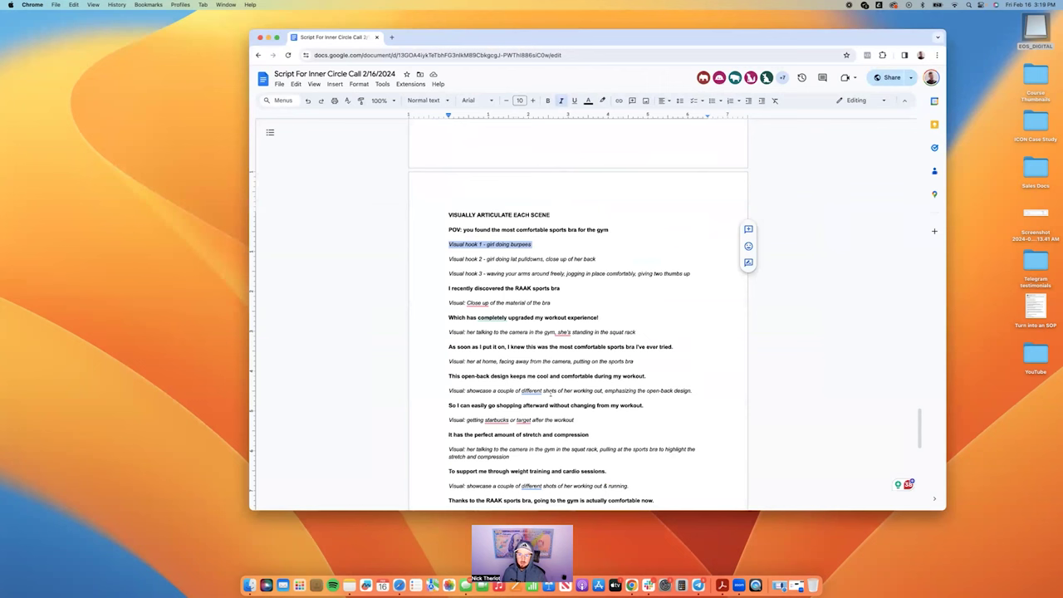
pyautogui.moveTo(532, 392)
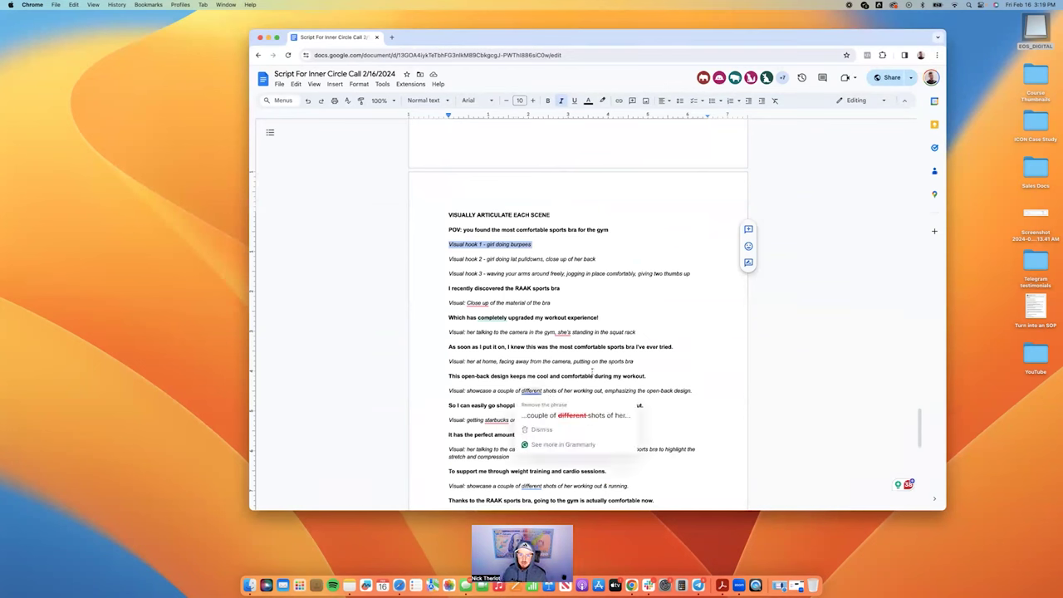
pyautogui.scroll(1, 592, 371)
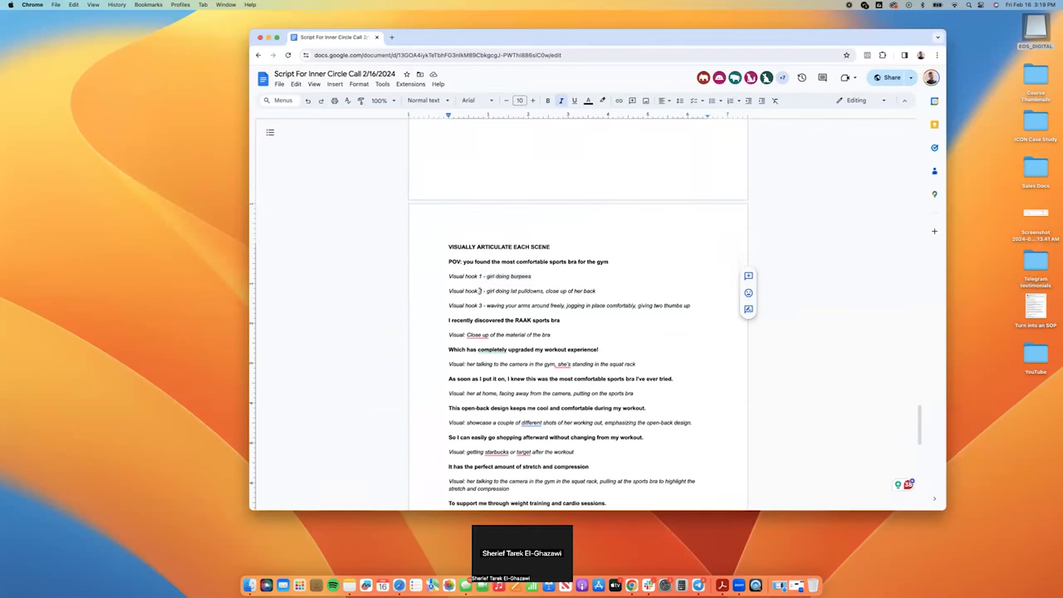
pyautogui.tripleClick(479, 290)
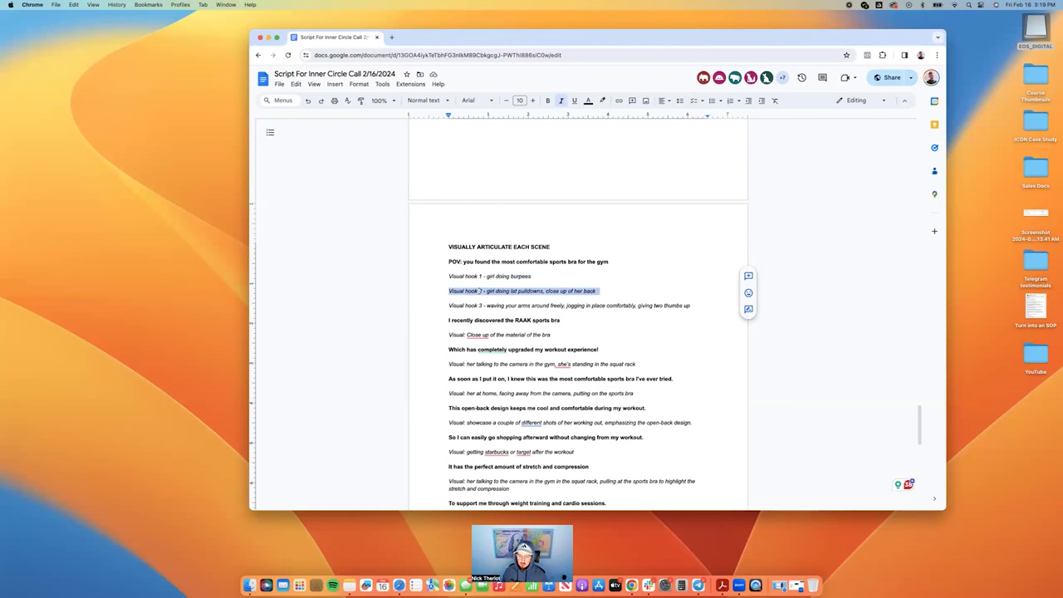
pyautogui.moveTo(616, 263); pyautogui.dragTo(447, 263)
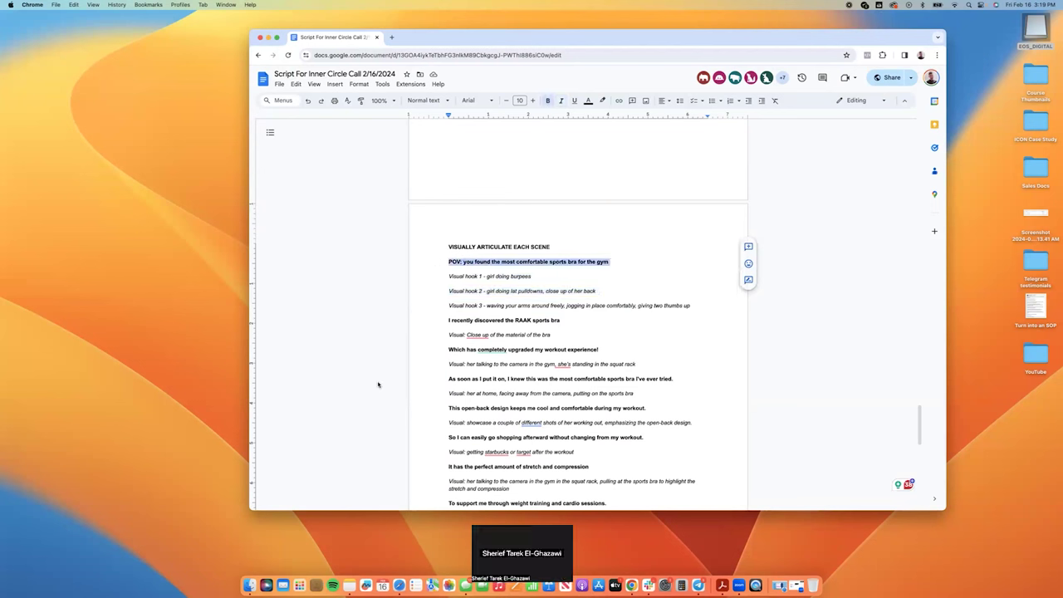